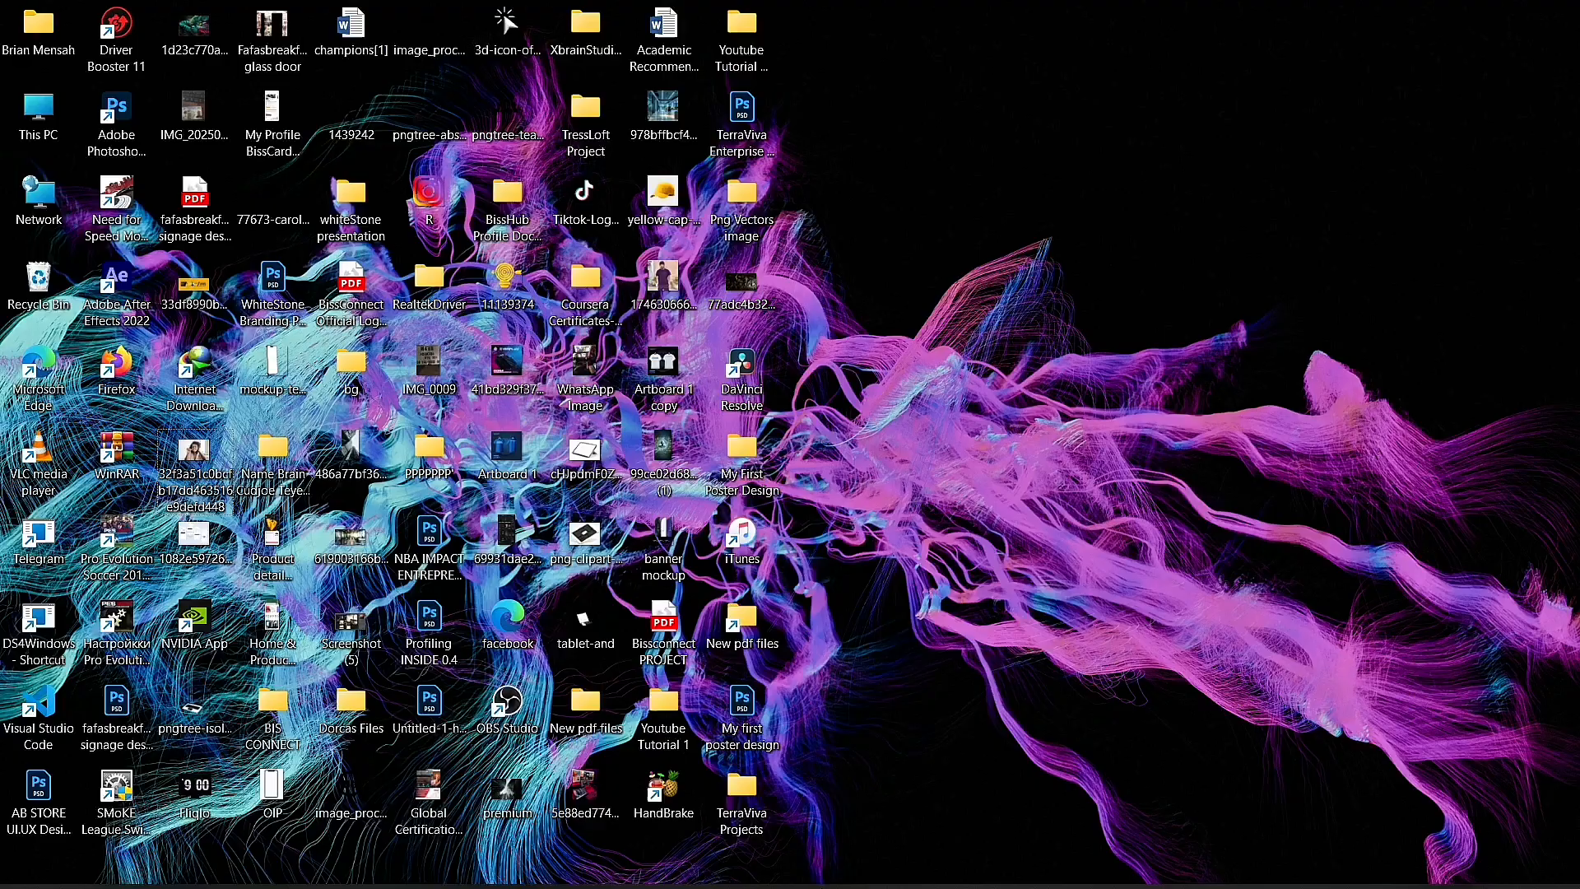
Step: Open Photoshop and start a new document named "Voucher Ticket design"
click(906, 864)
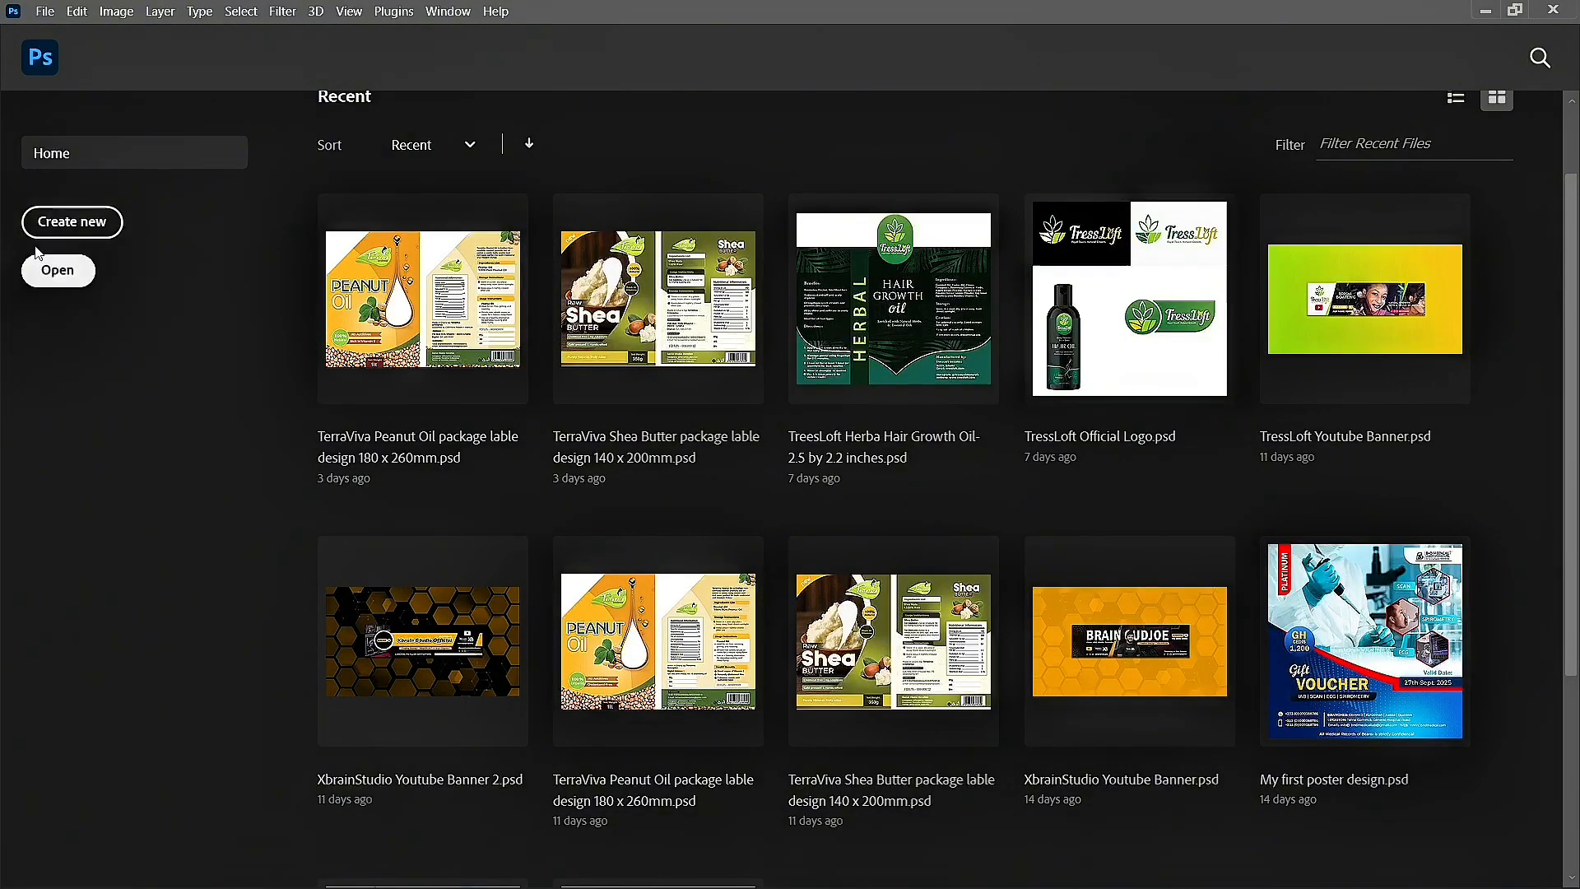
click(92, 229)
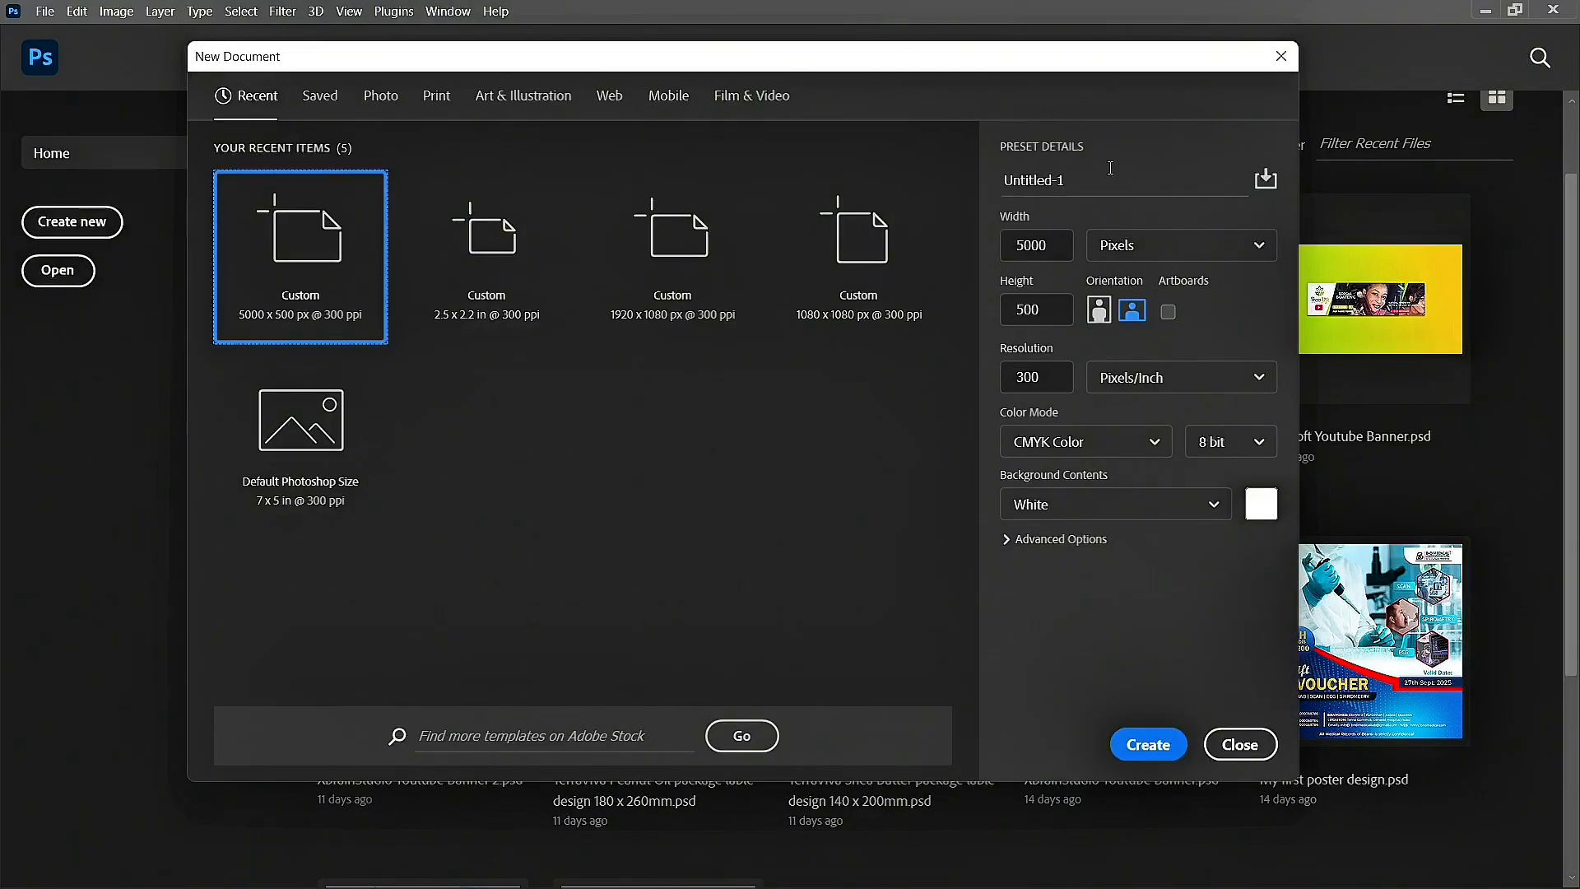
click(1111, 175)
key(BackSpace)
click(1087, 183)
key(BackSpace)
key(BackSpace)
key(BackSpace)
key(BackSpace)
key(BackSpace)
key(BackSpace)
key(BackSpace)
key(BackSpace)
key(BackSpace)
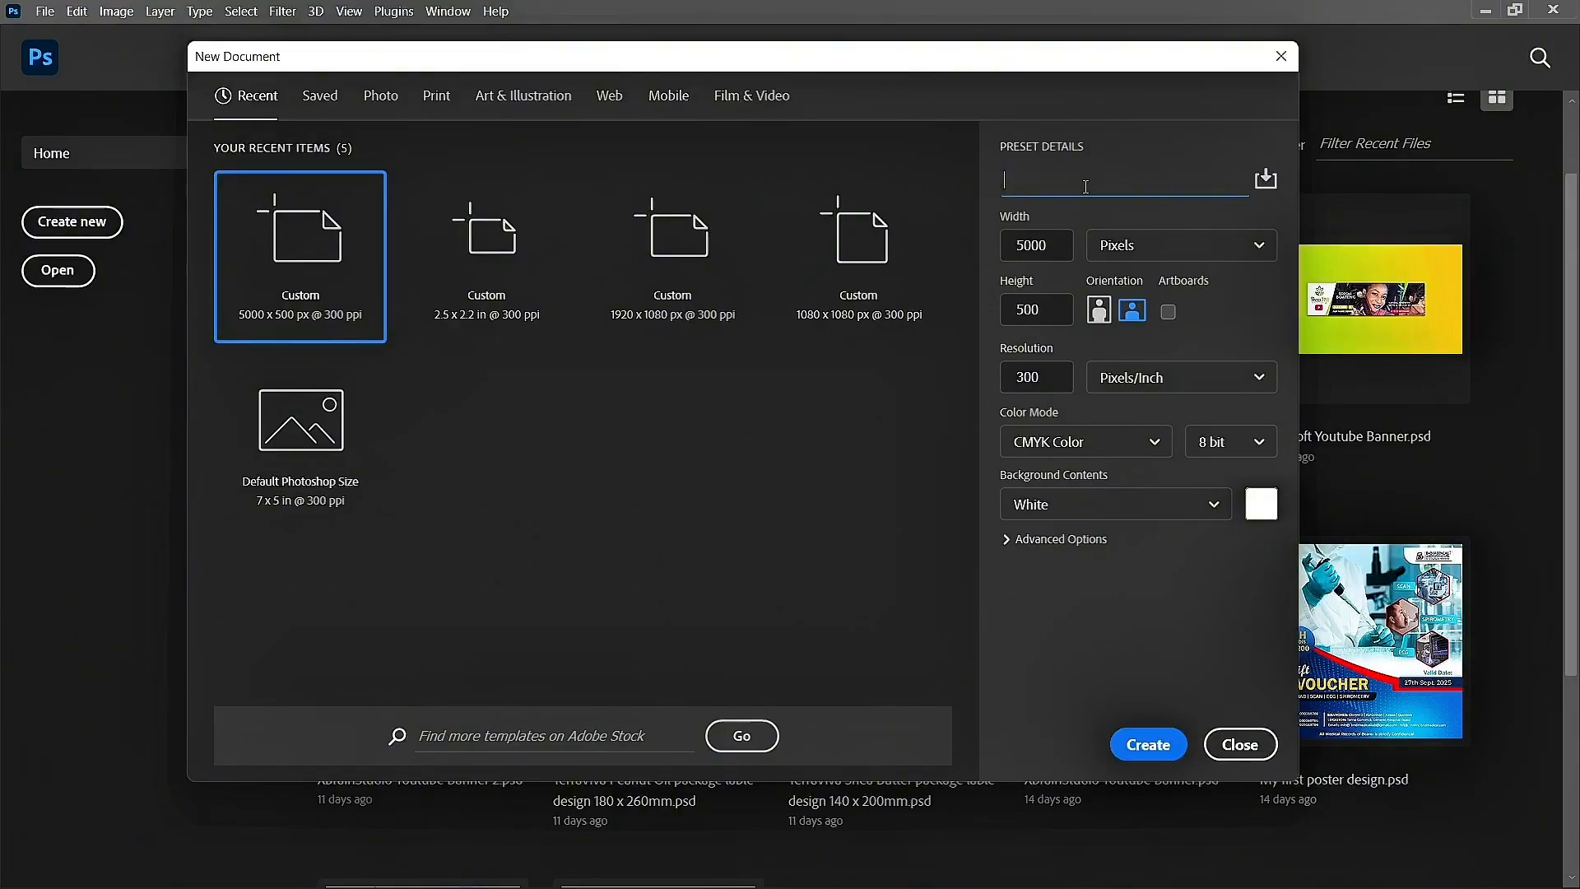
text(Voucher Ticket design)
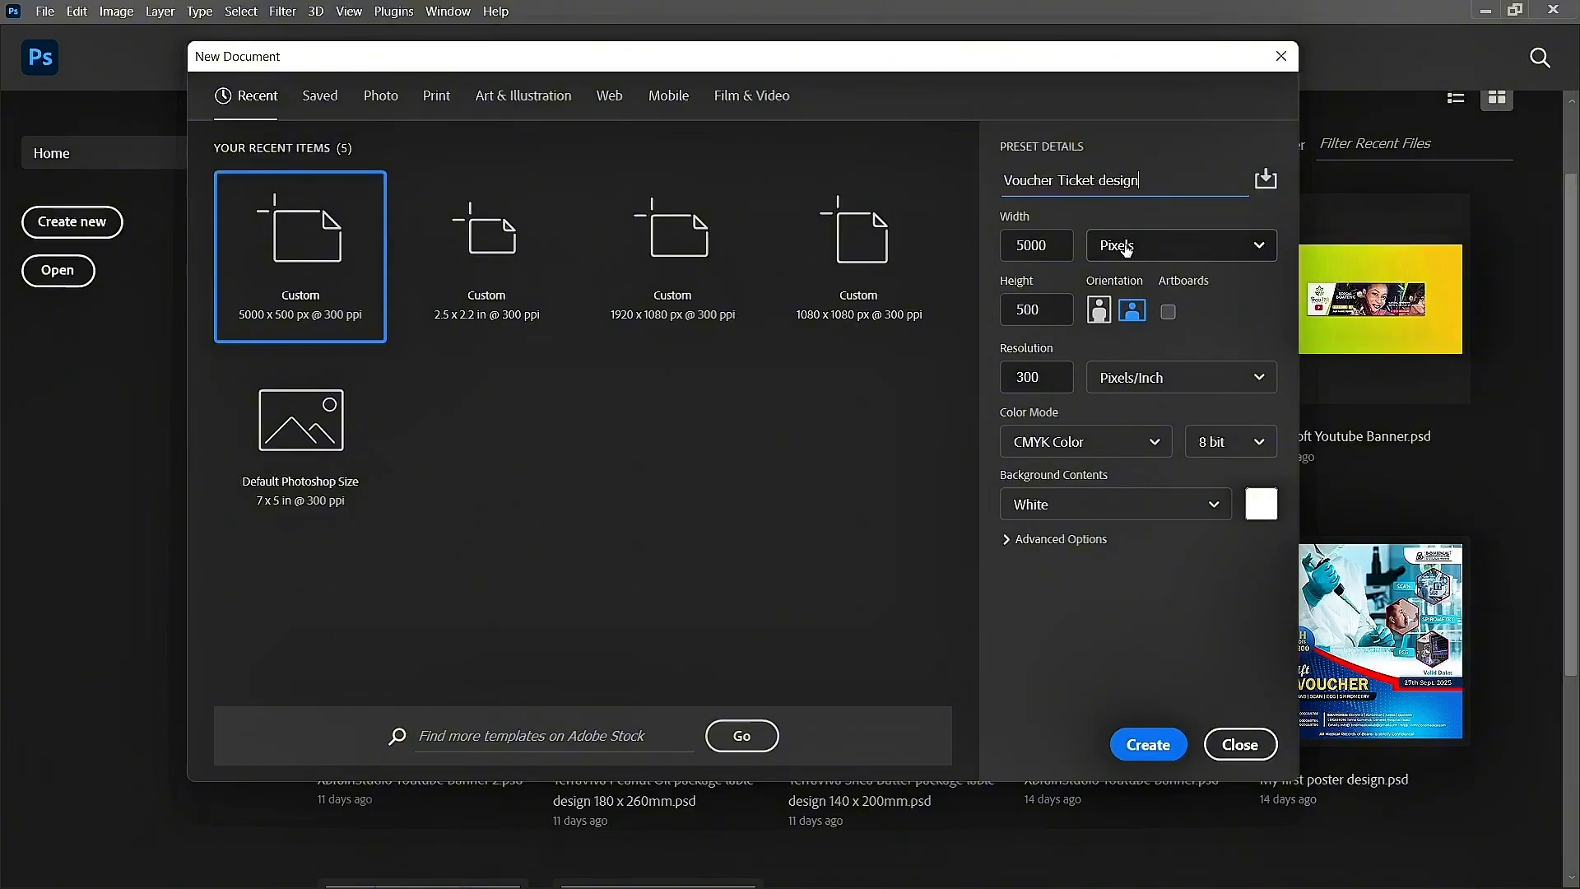
Step: Set the new document's units to inches, with a width of 7 and a height of 3
click(1126, 247)
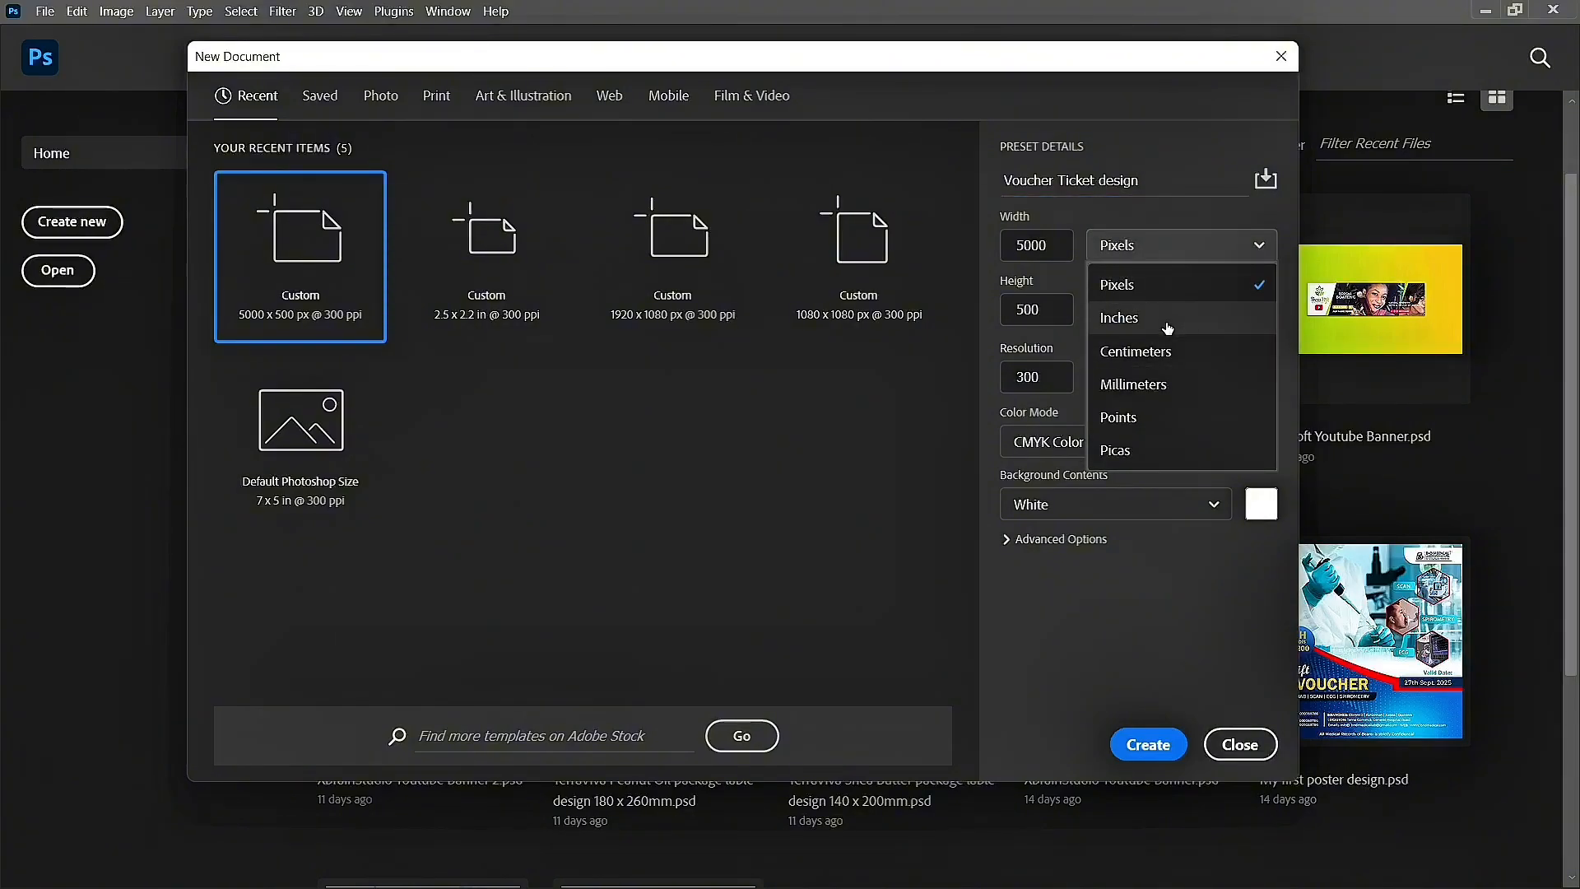
click(1168, 328)
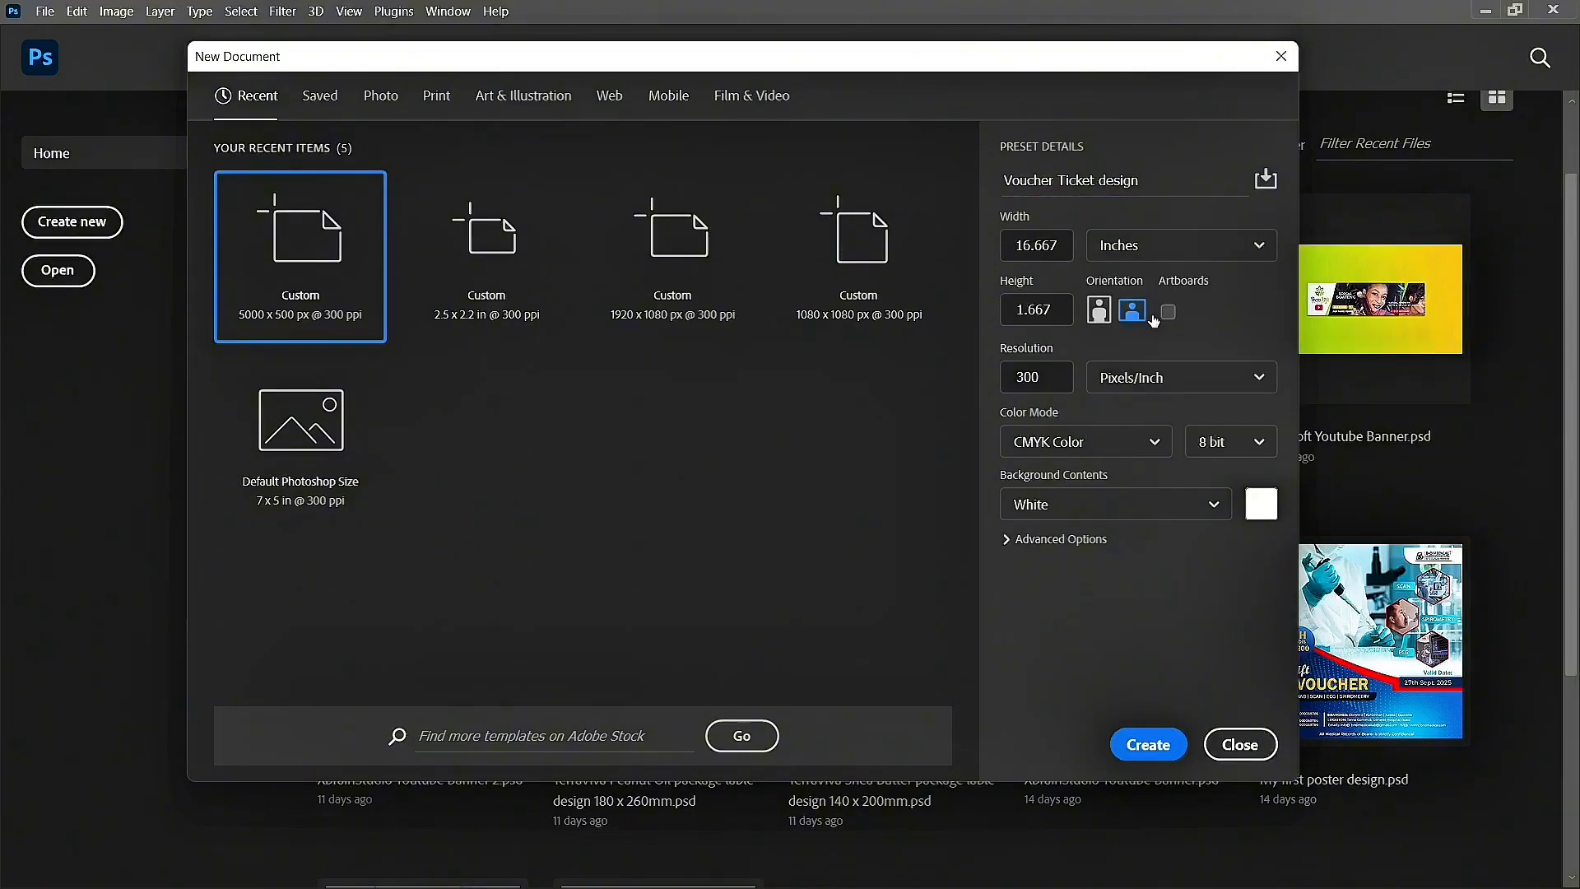
double_click(1061, 245)
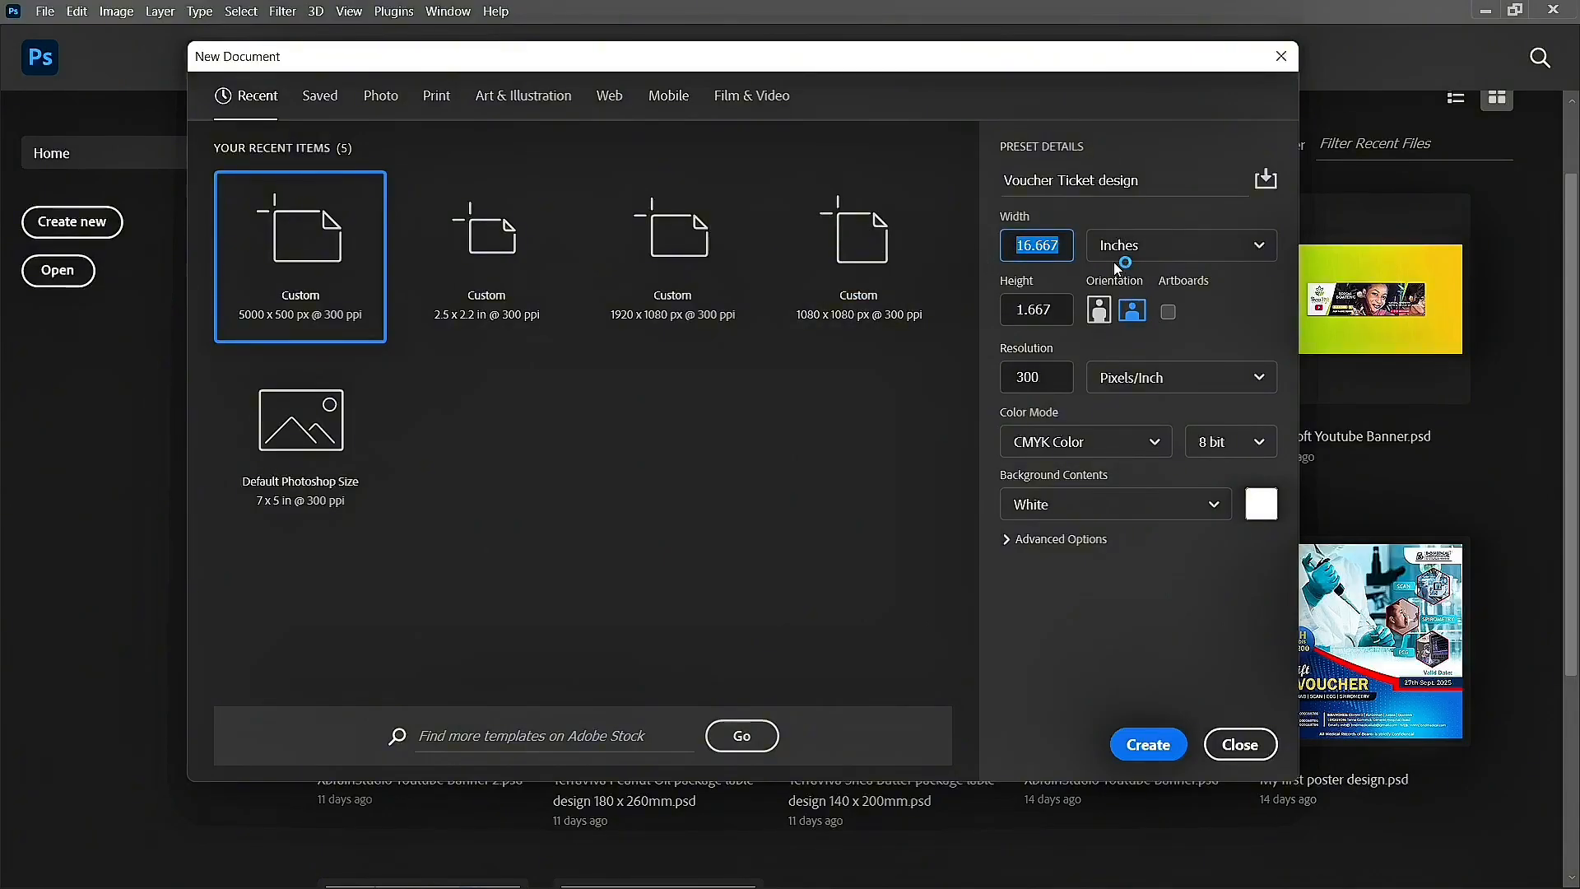
key(BackSpace)
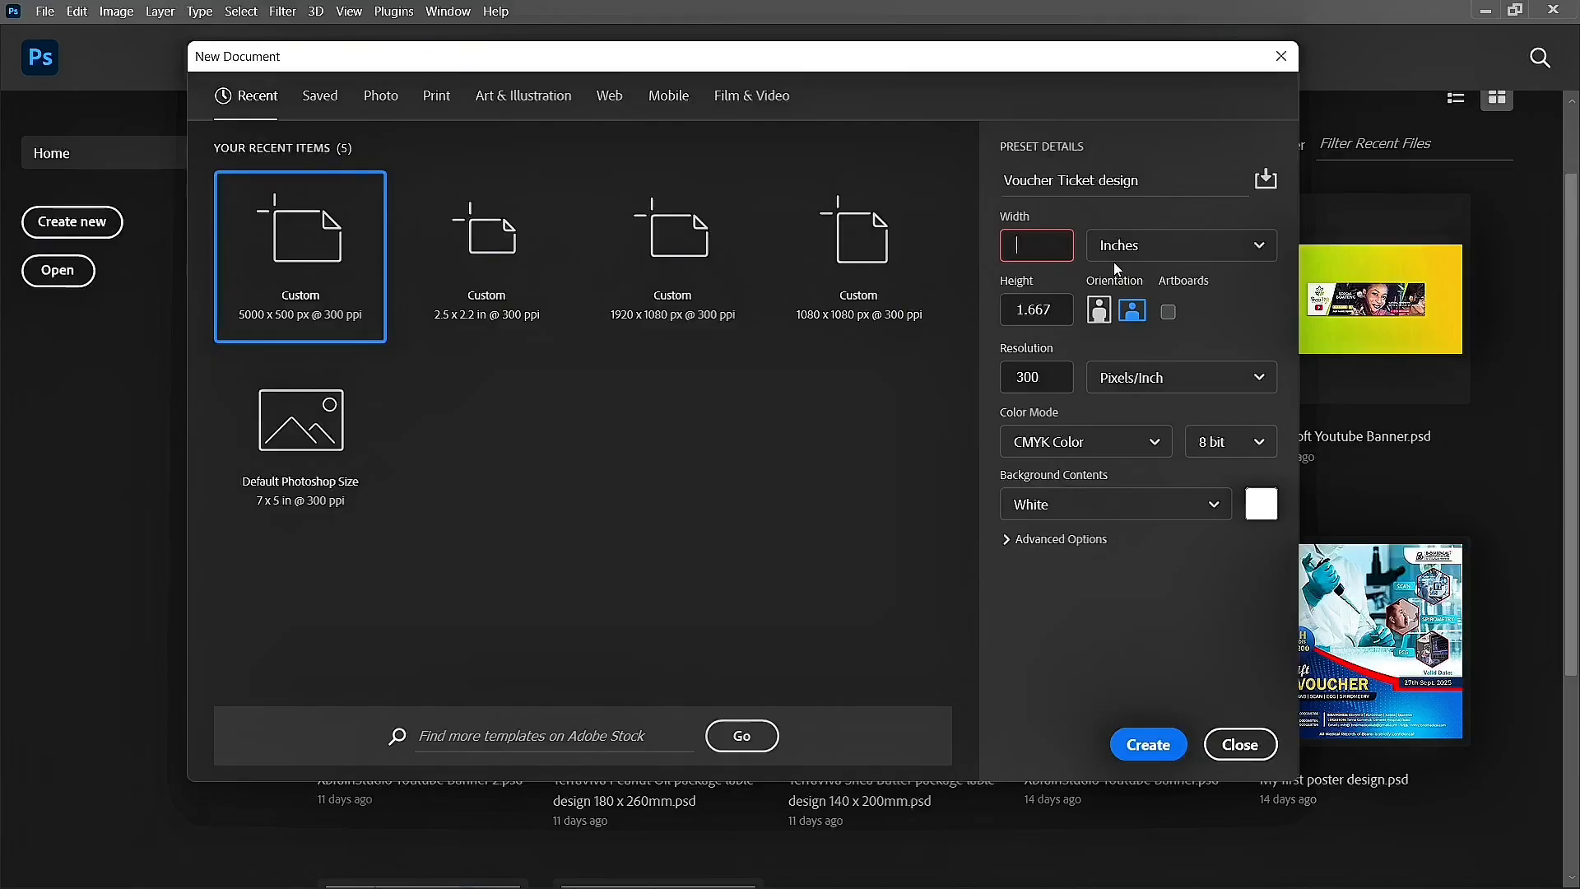
text(7)
drag(1057, 311, 975, 321)
key(BackSpace)
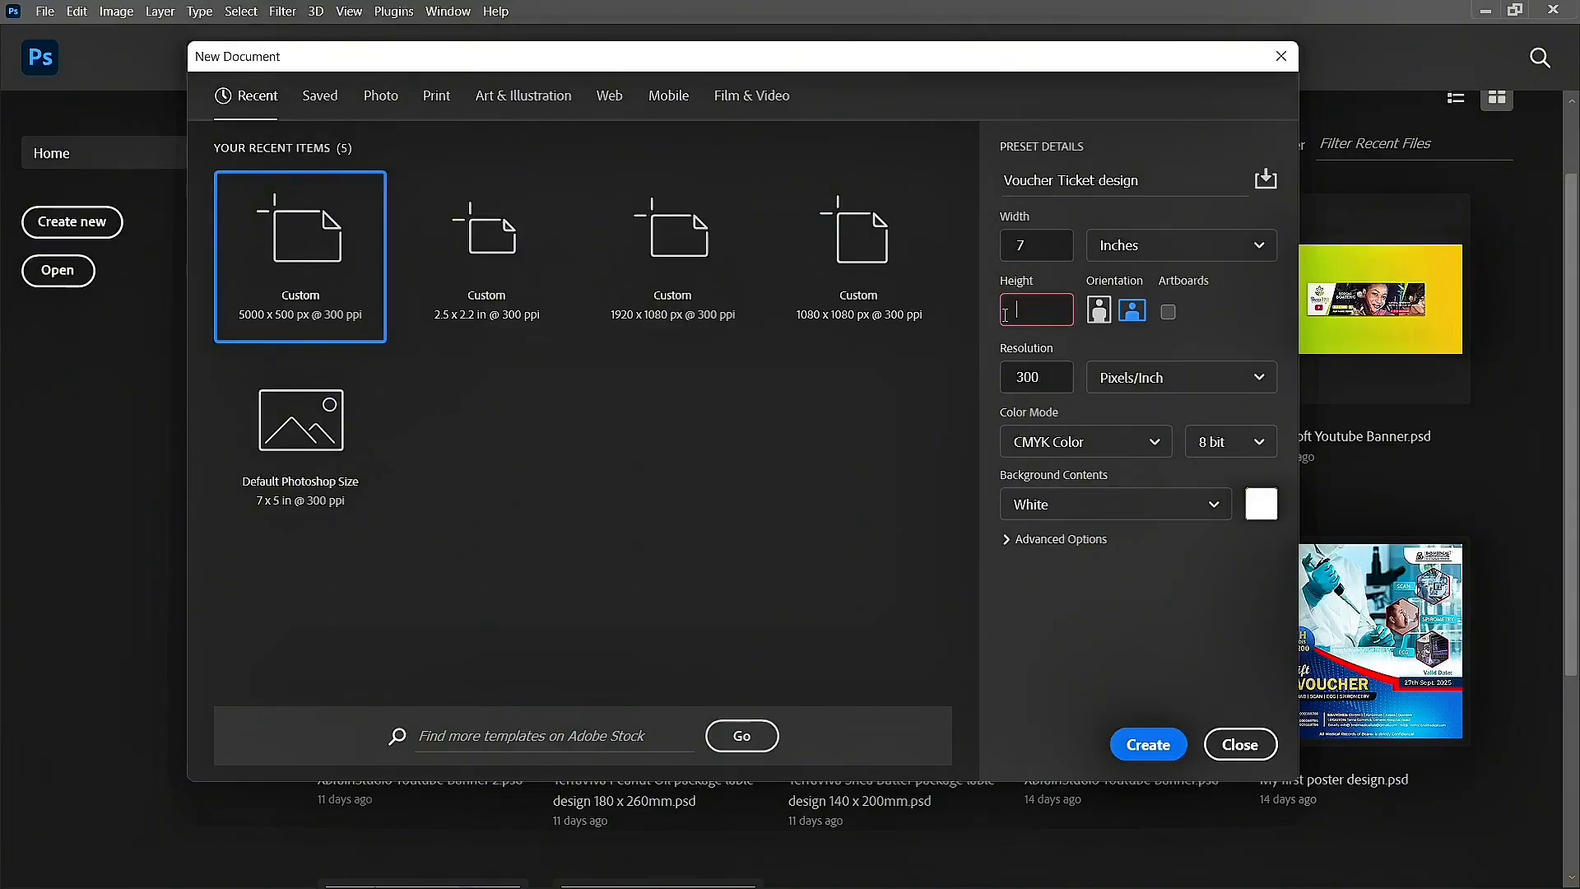
text(3)
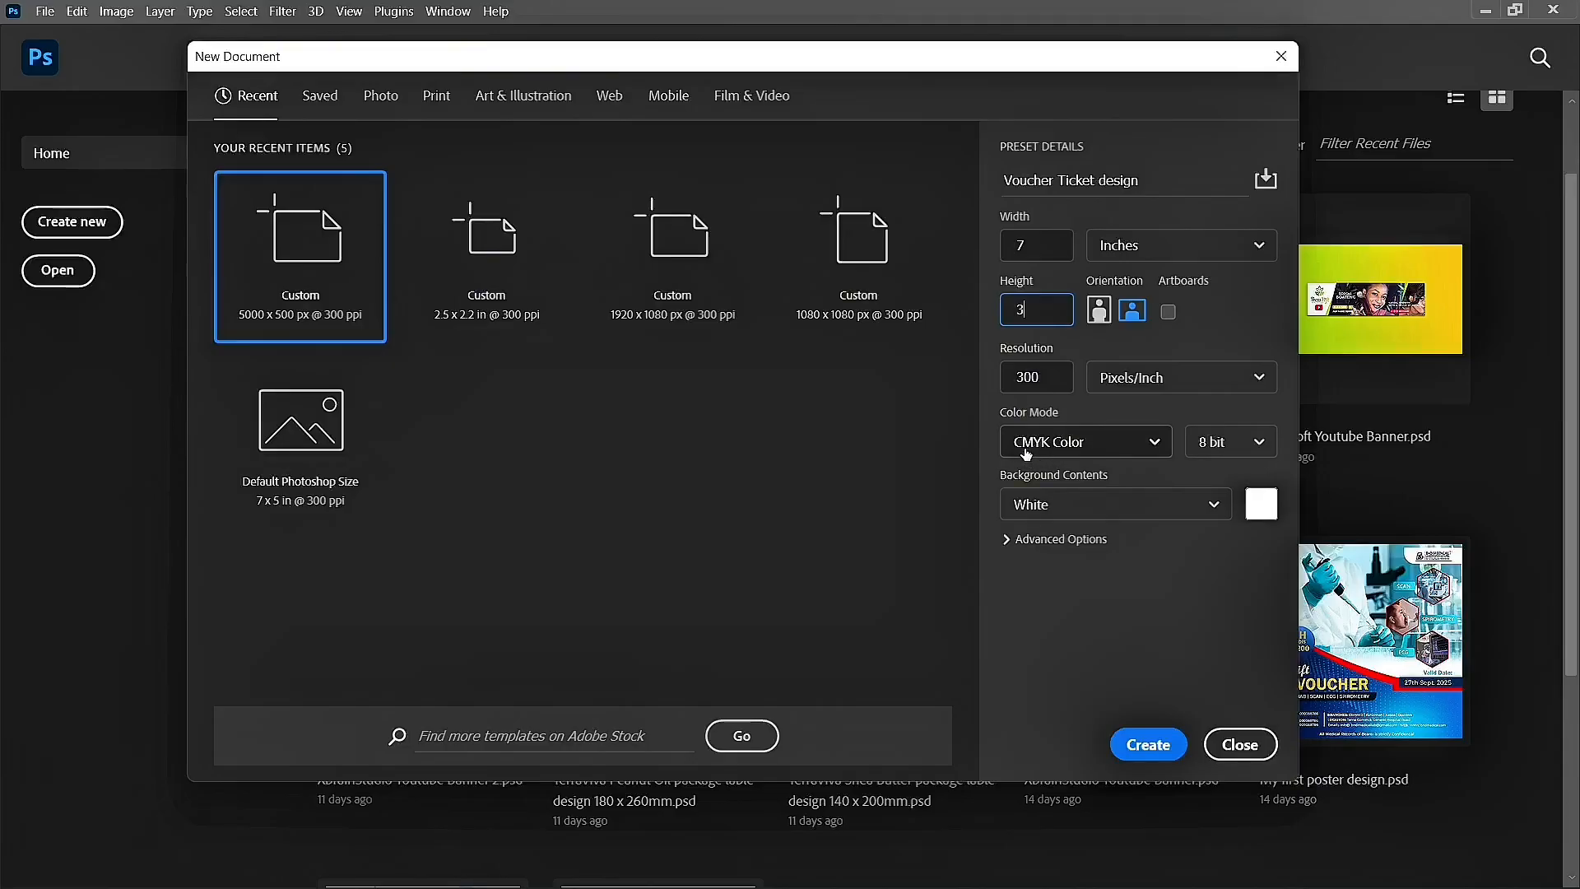
Step: Choose RGB Color as the color mode and create the document
click(1137, 445)
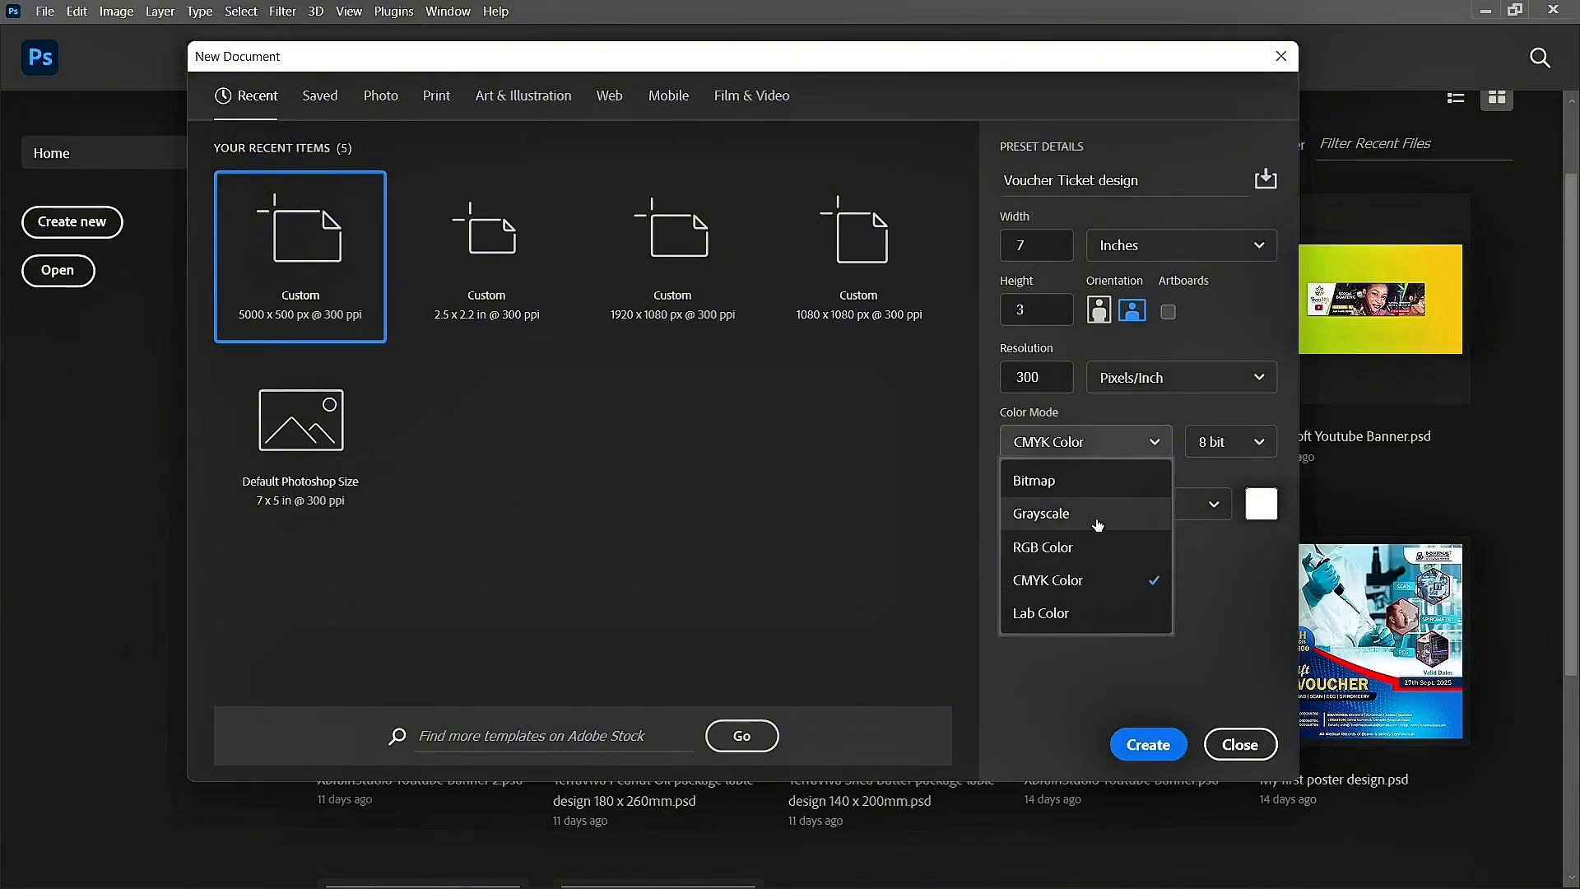
click(1077, 552)
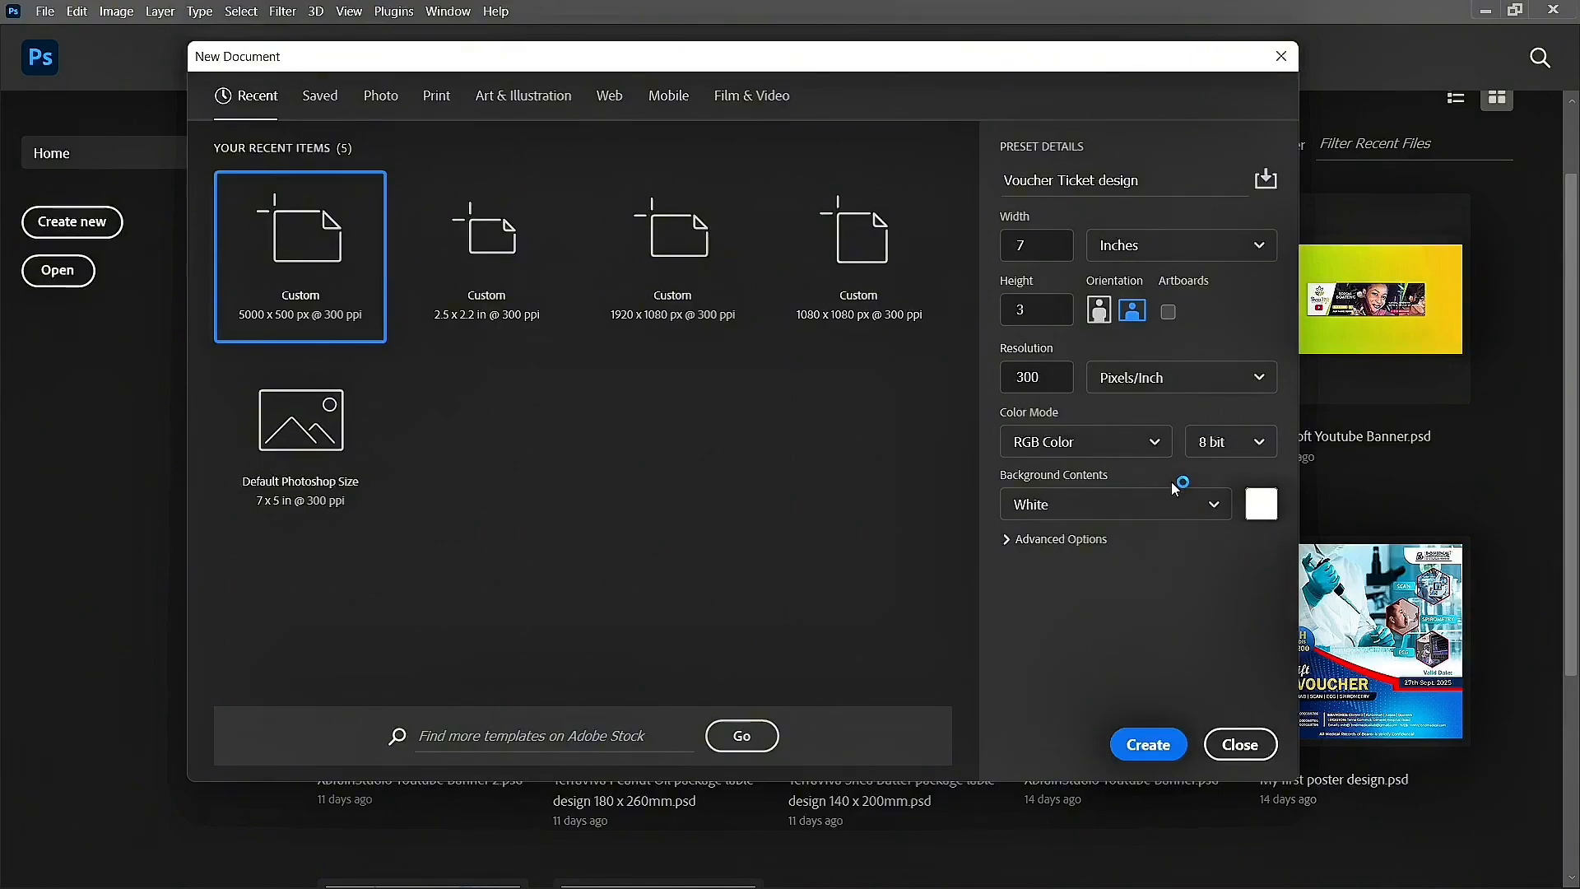
click(1135, 449)
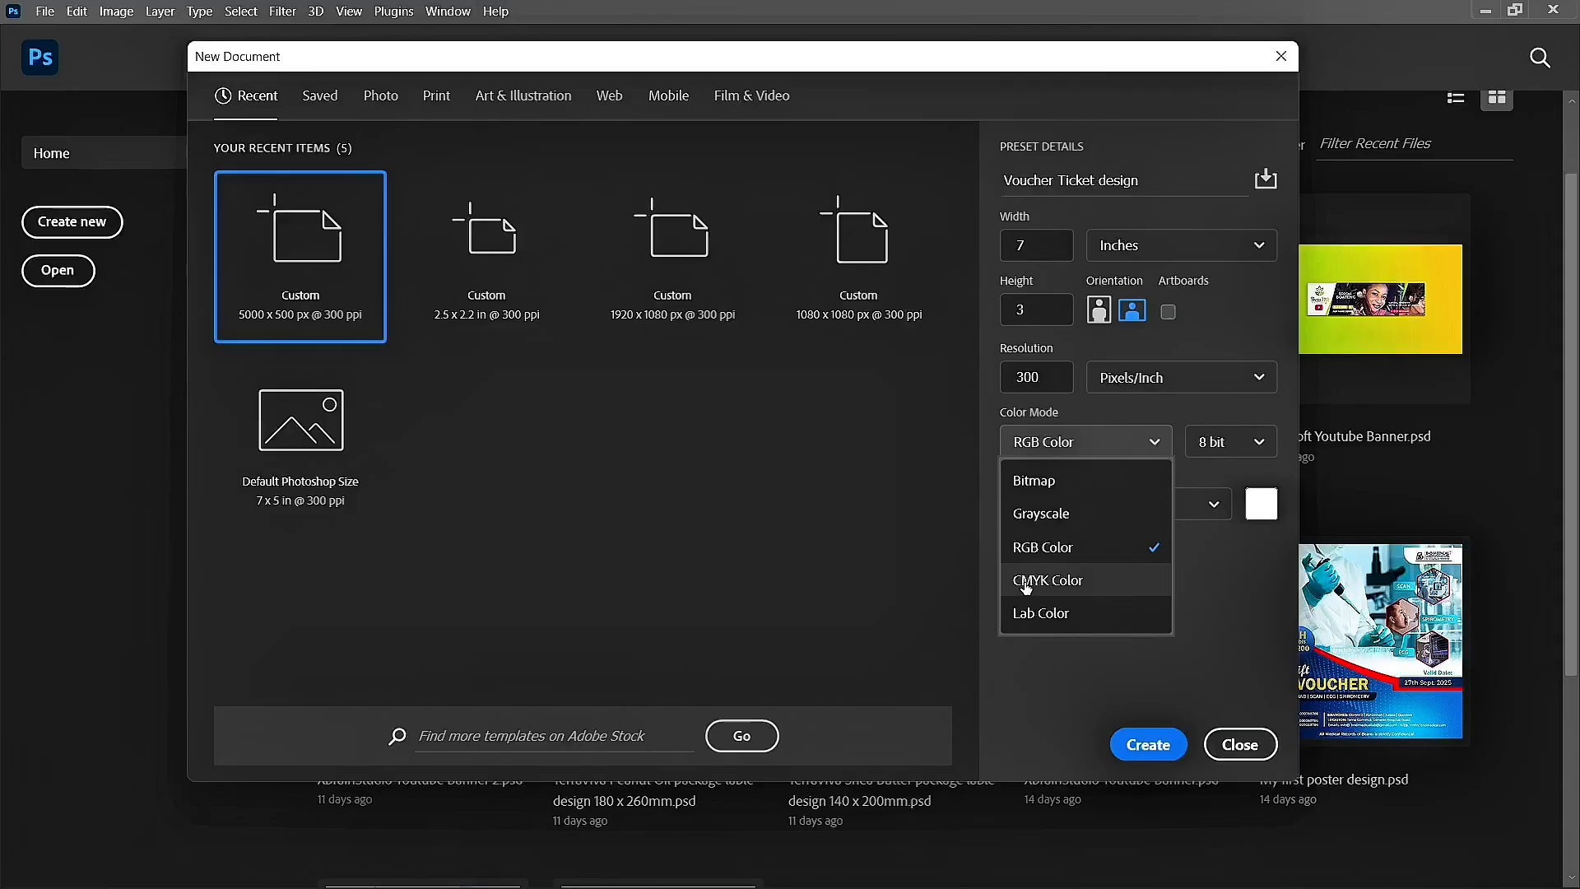
click(1093, 442)
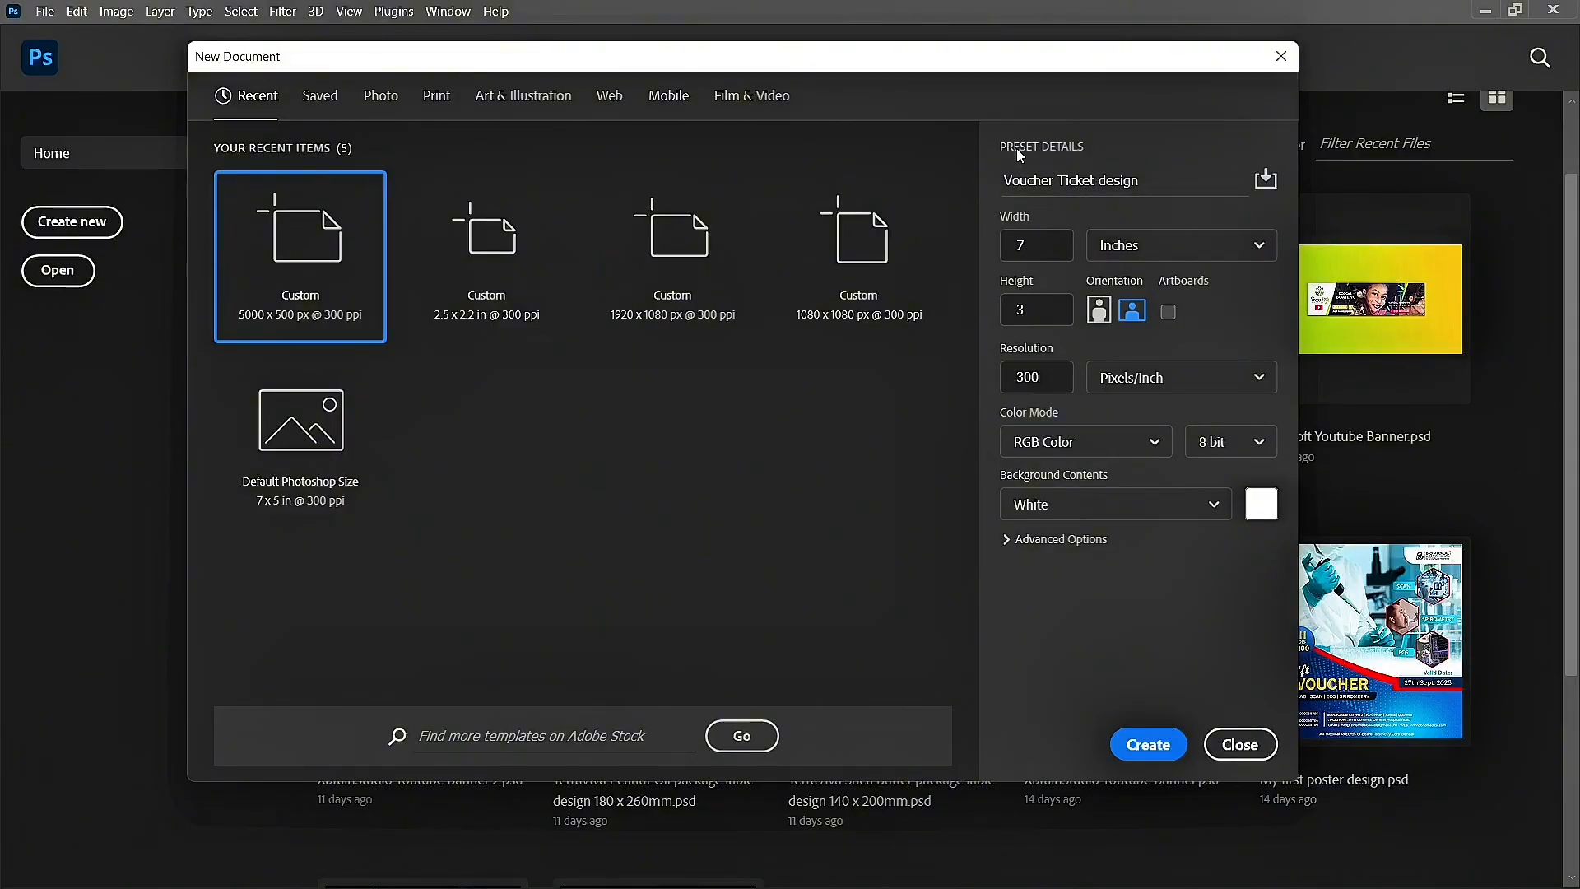
click(1146, 745)
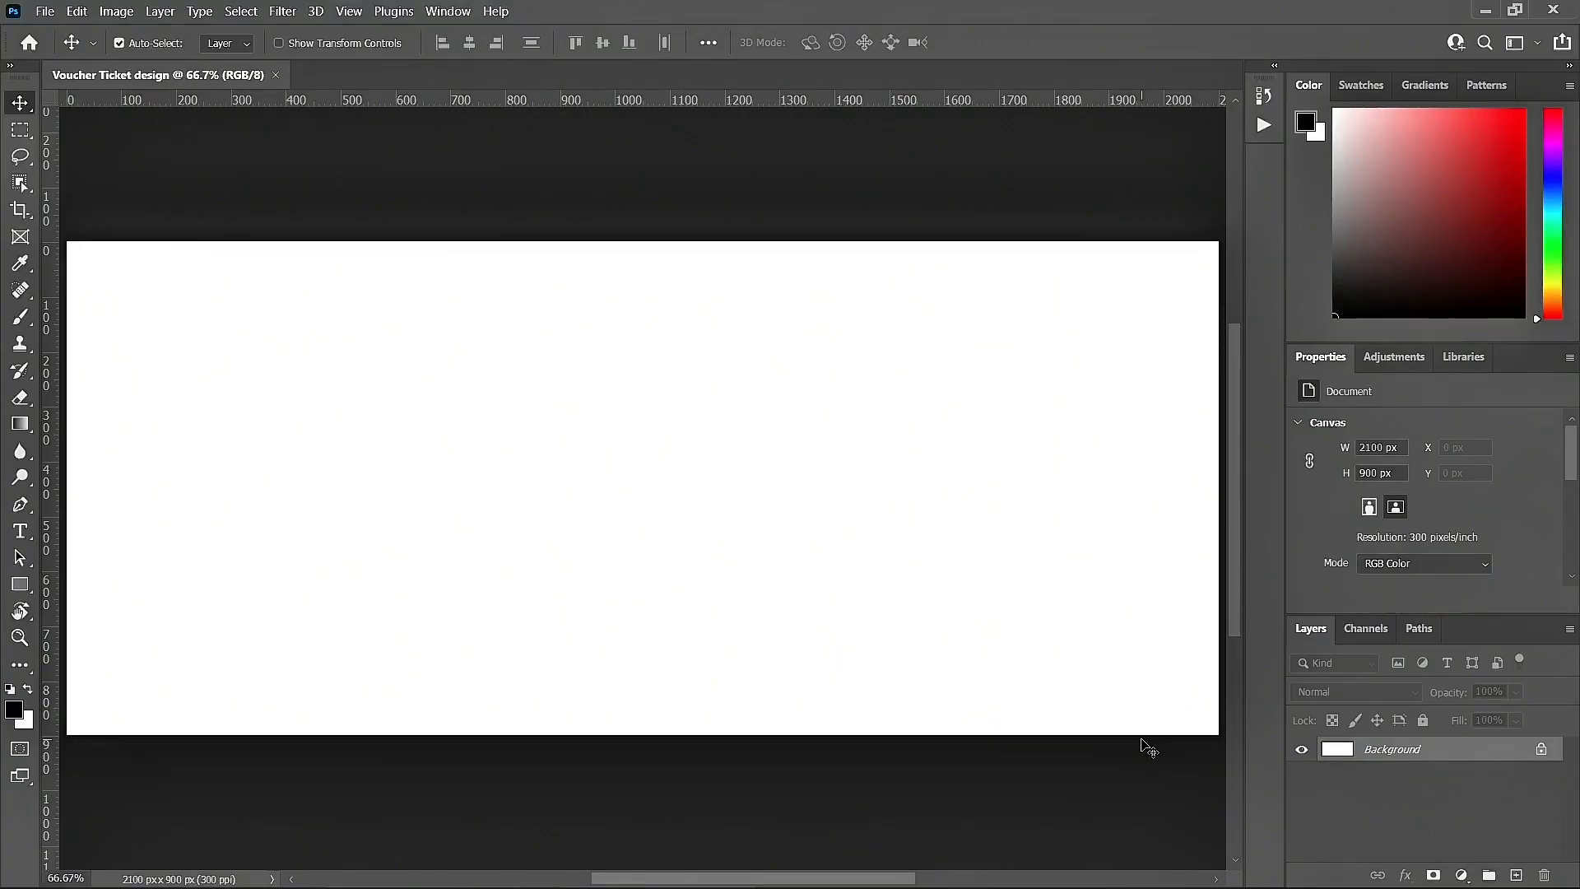
Step: Add a new empty layer above the Background and rename it "BG"
key(ctrl+minus)
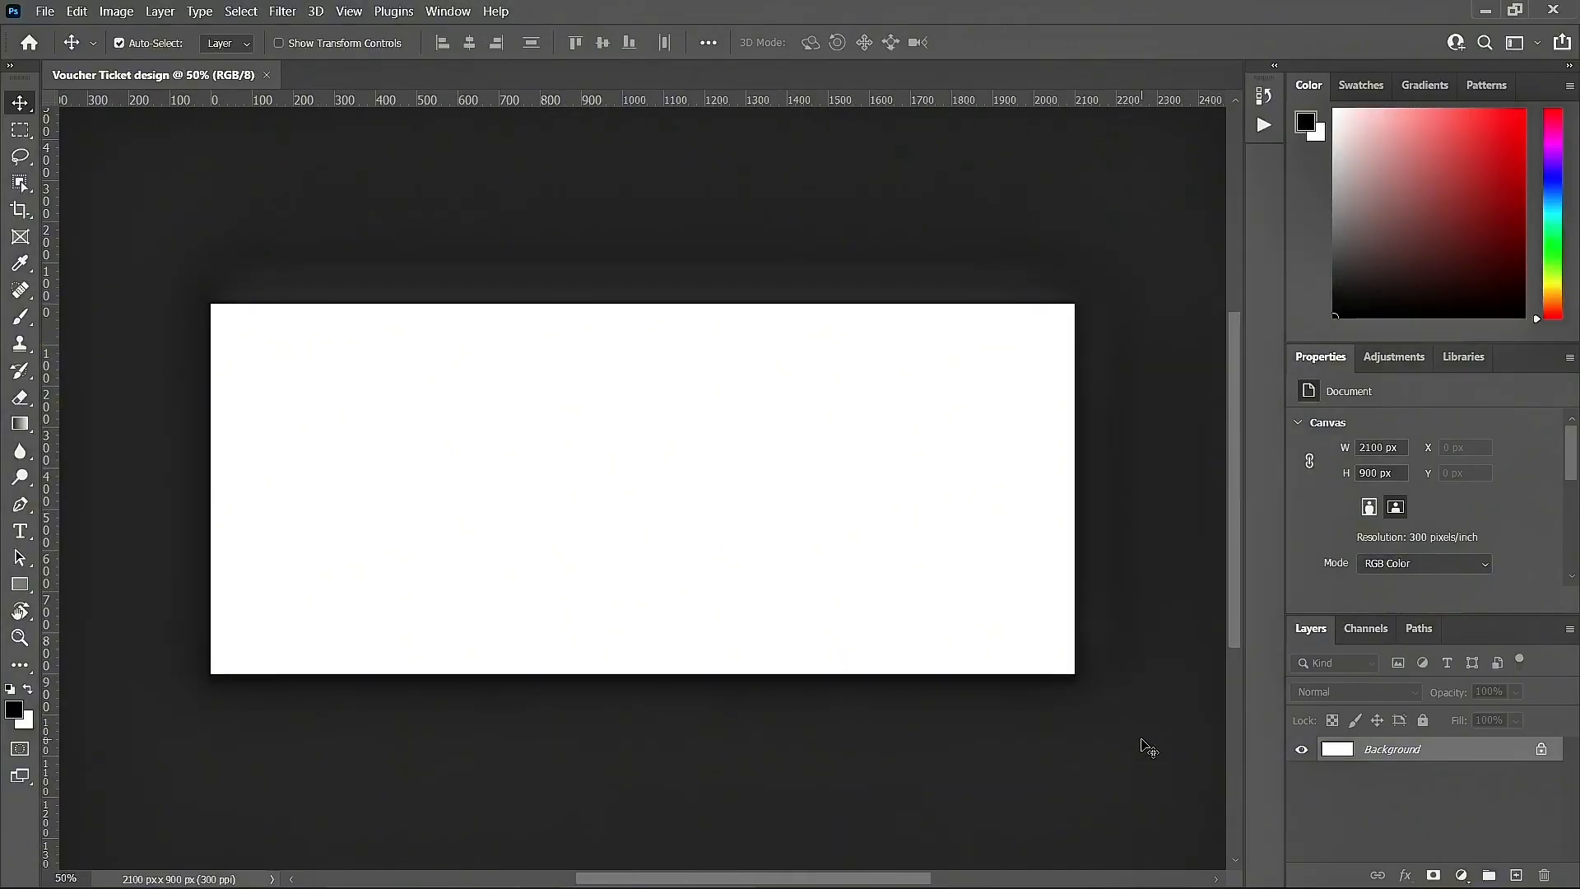
right_click(1409, 751)
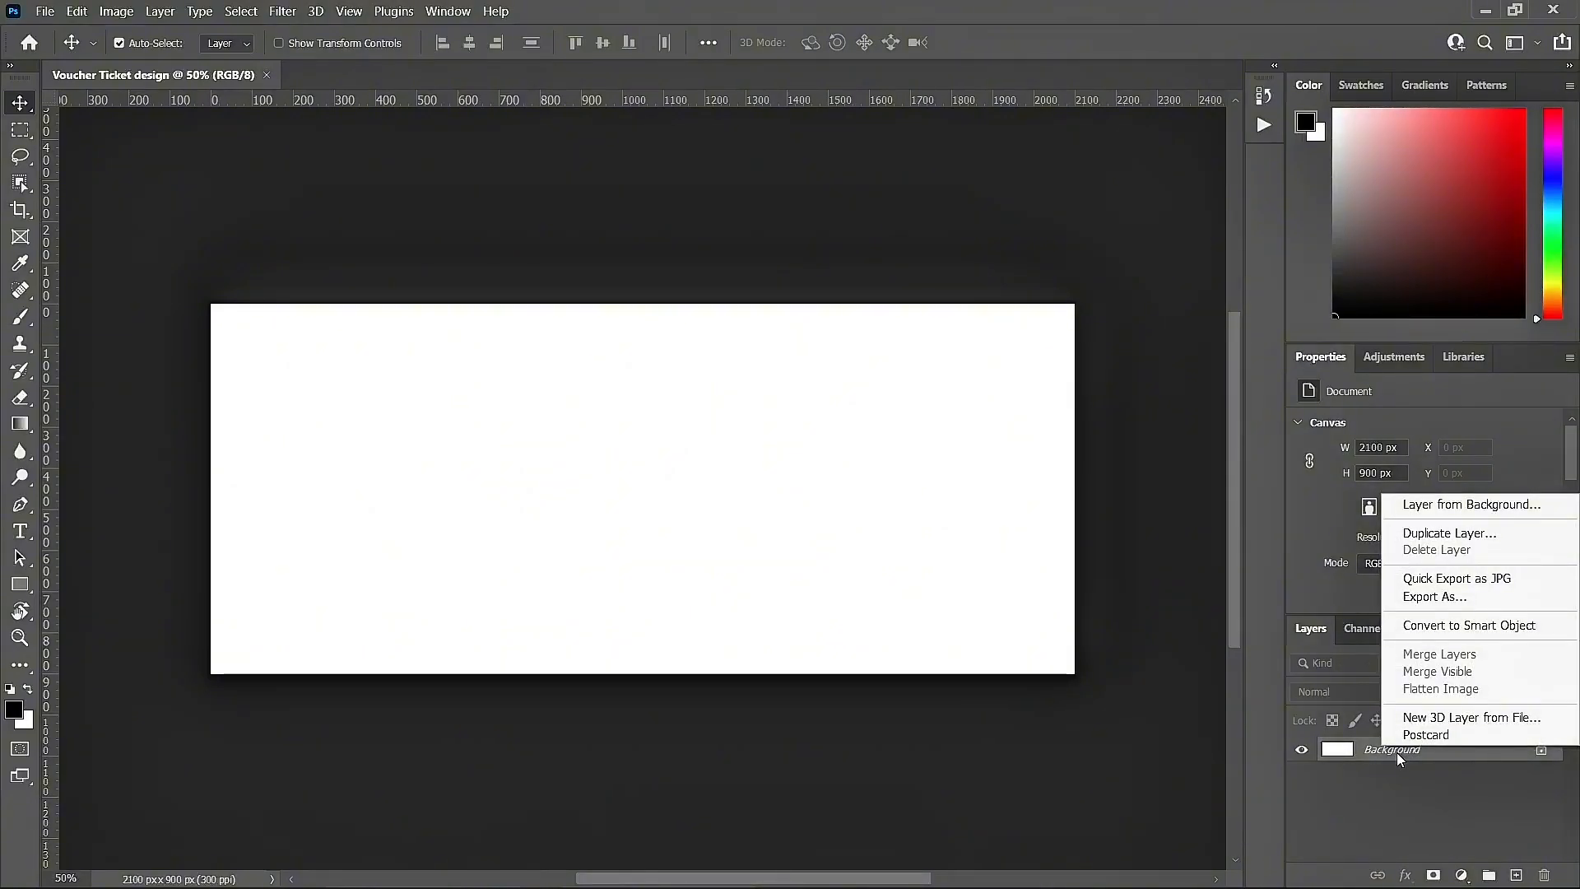
click(1394, 753)
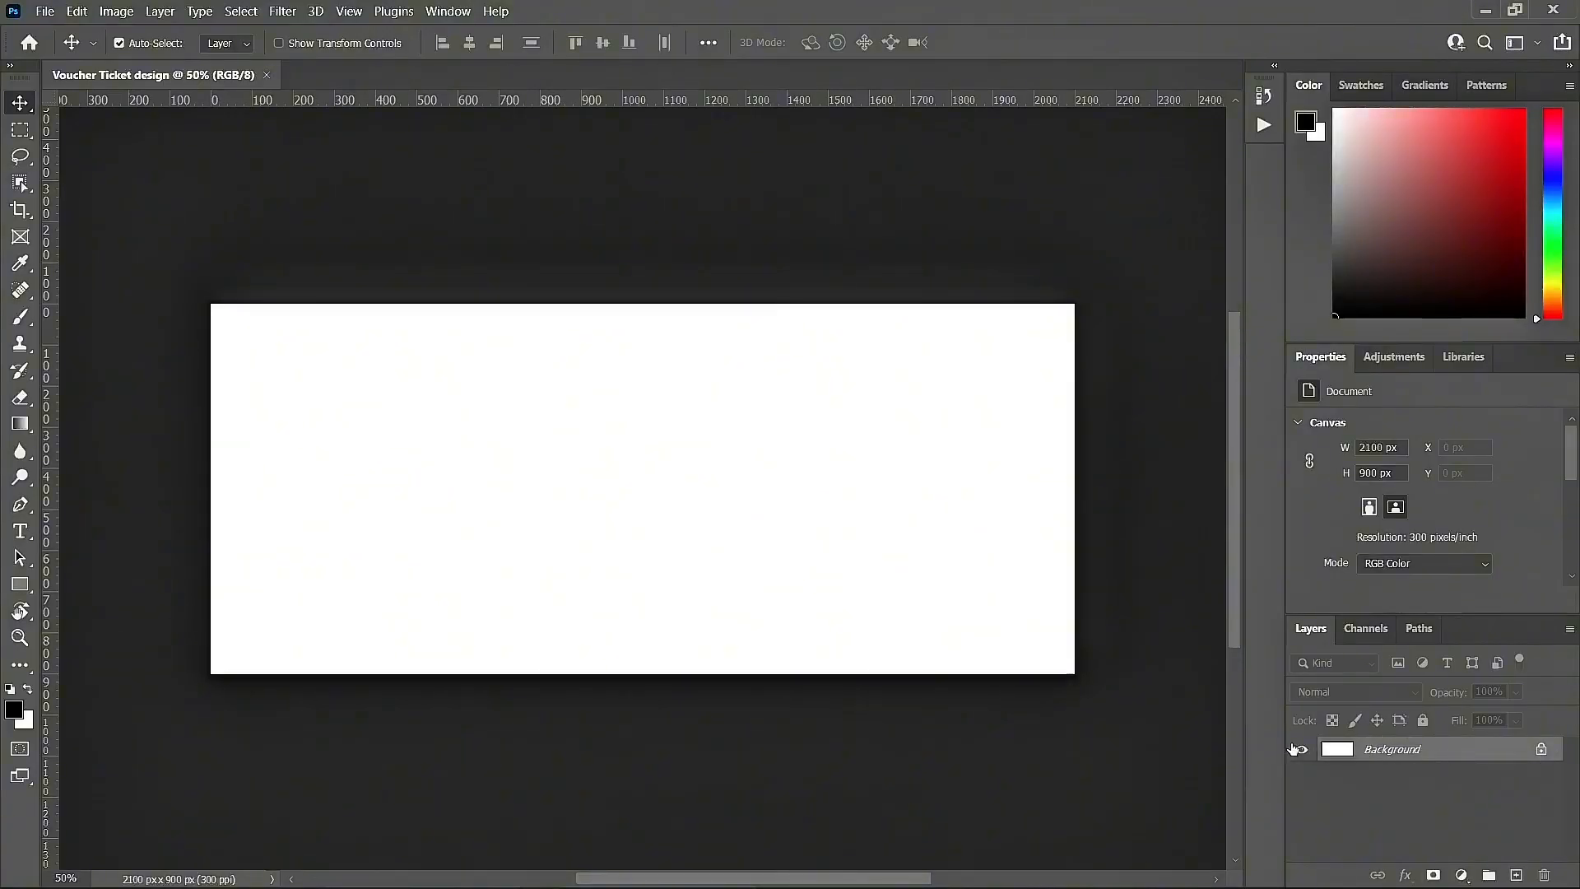
click(1517, 876)
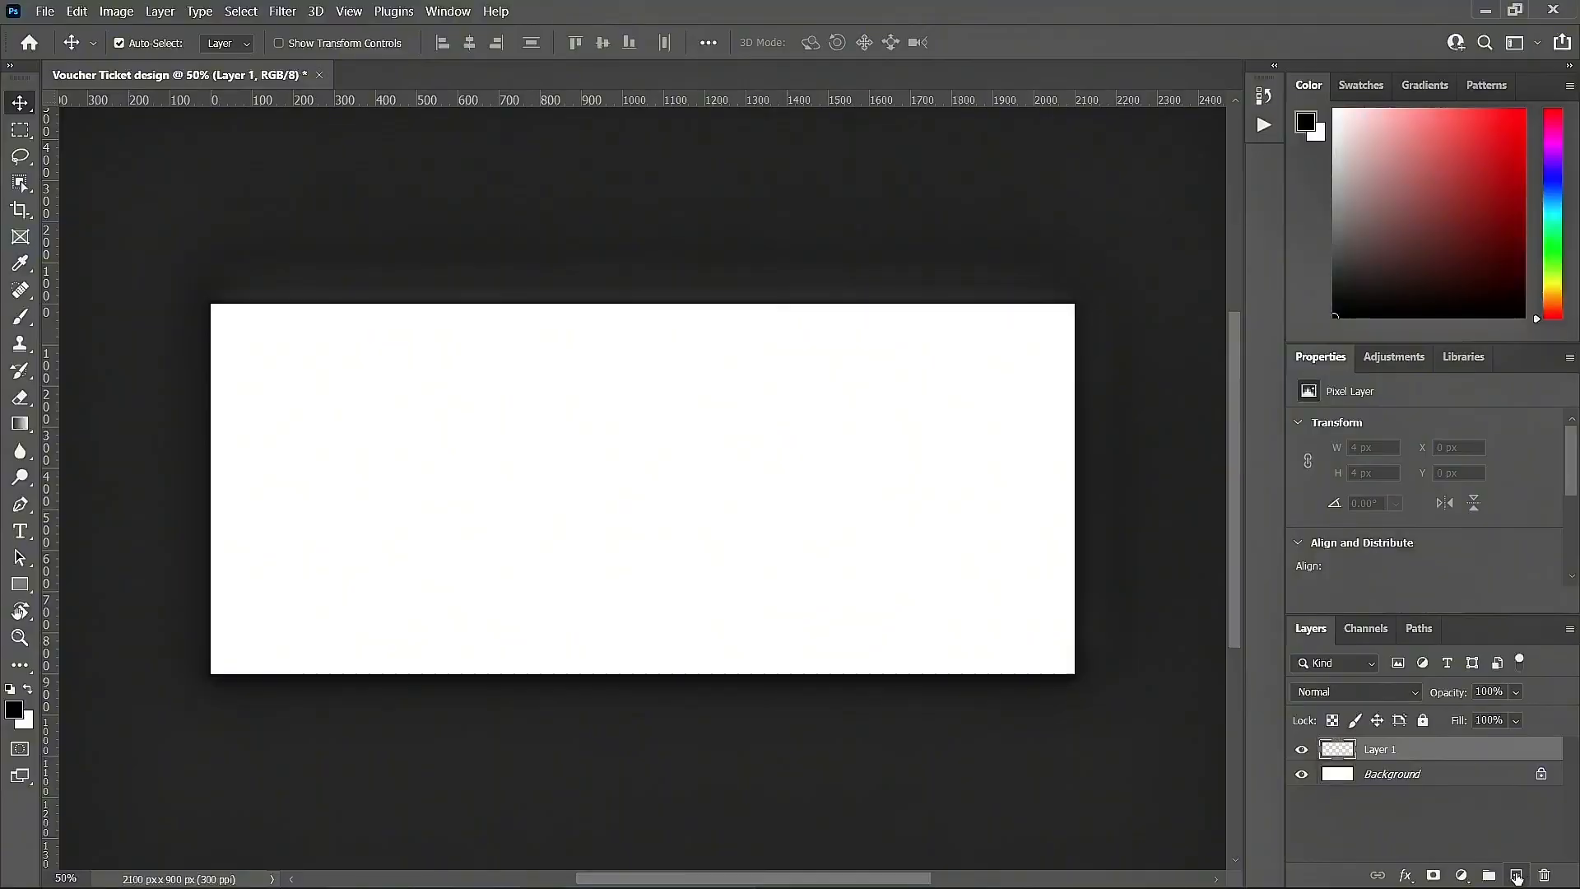
double_click(1395, 751)
text(Bd)
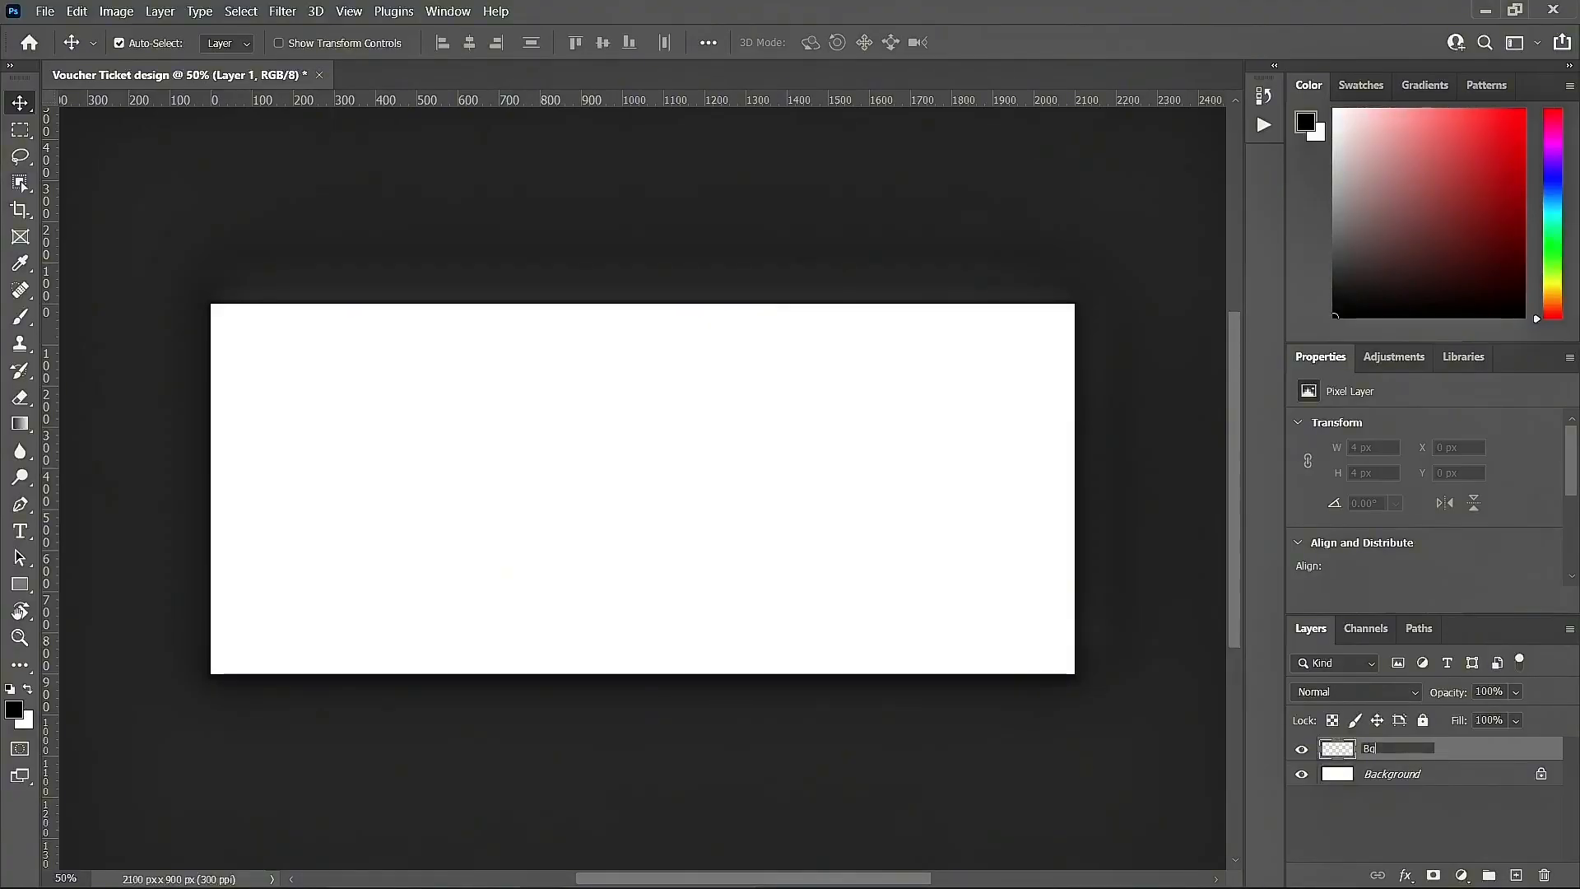
key(BackSpace)
text(G)
key(Return)
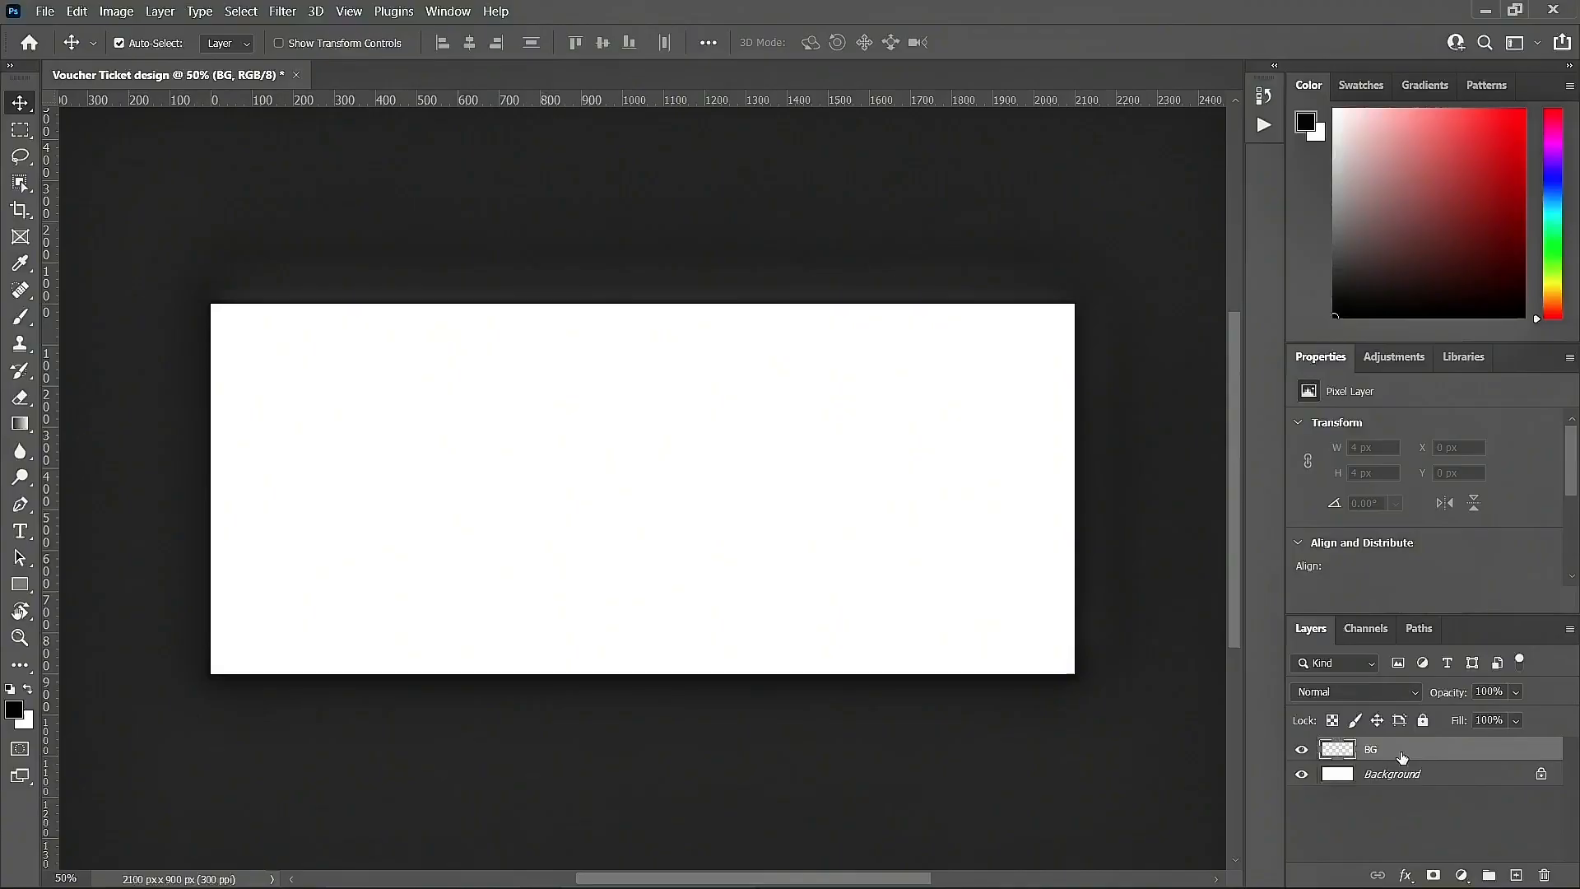
Step: Create an artboard from the BG layer, naming it "Front Design" and keeping the 2100 x 900 px size
right_click(1397, 751)
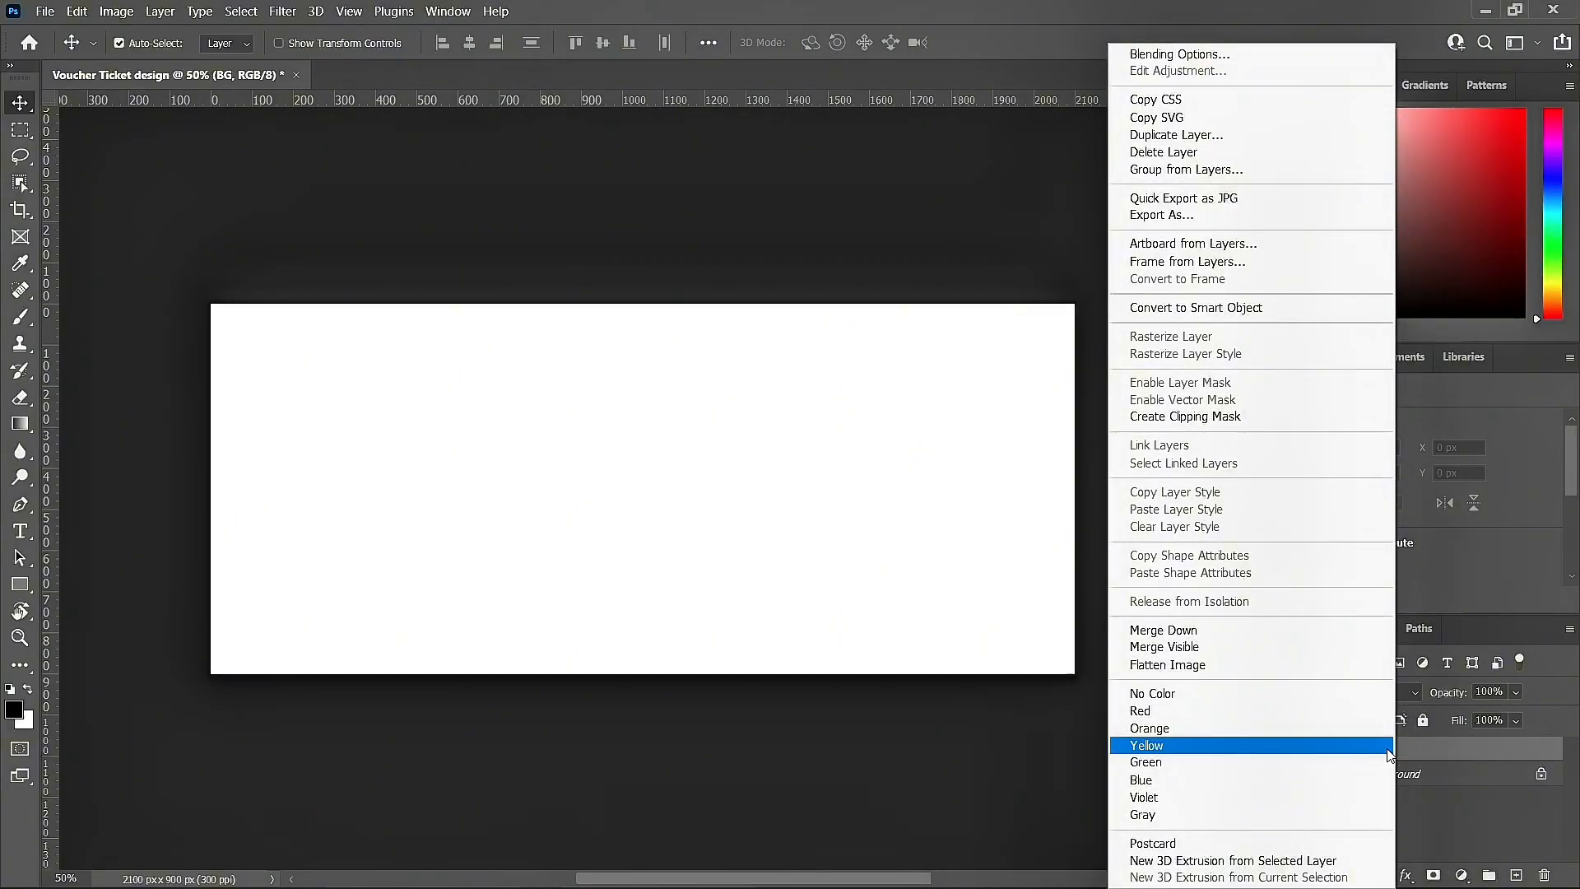
click(1204, 245)
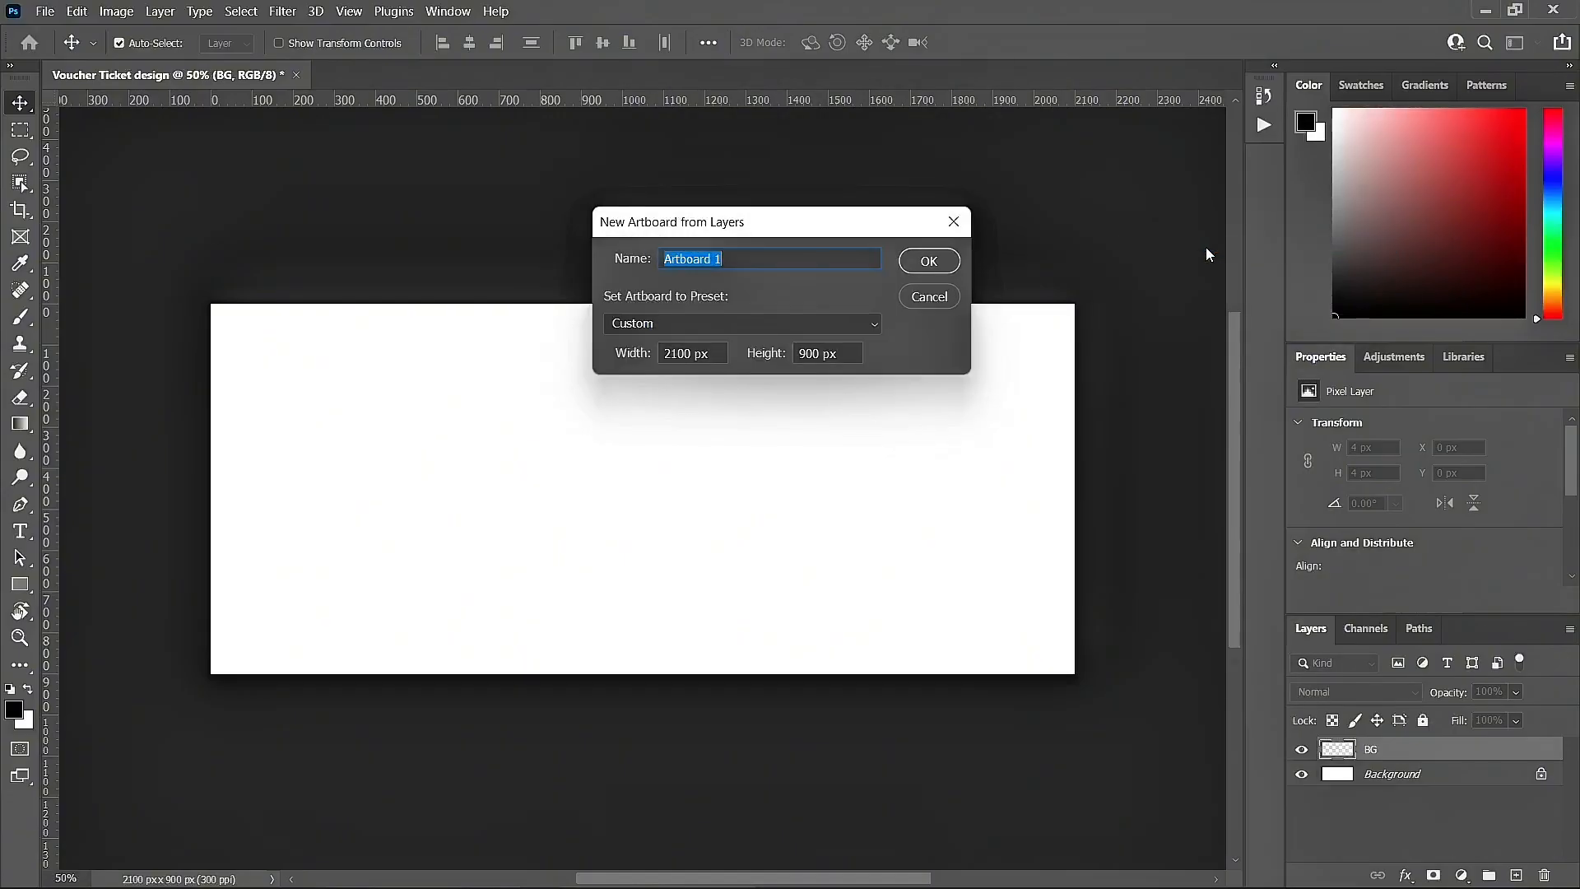
click(731, 261)
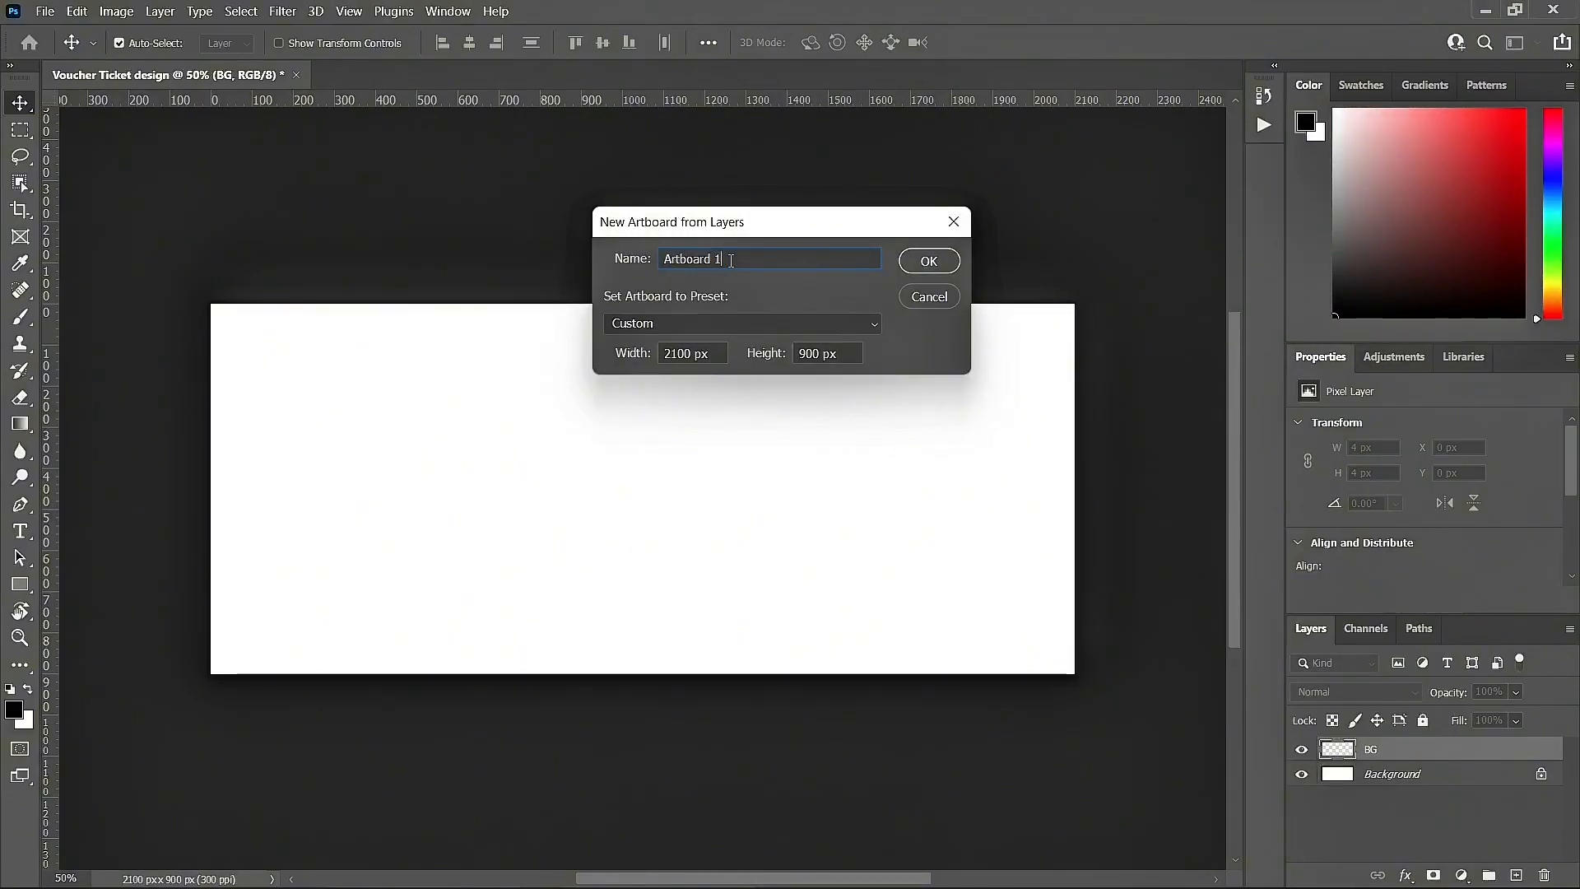
key(BackSpace)
key(BackSpace)
key(BackSpace)
key(BackSpace)
key(BackSpace)
key(BackSpace)
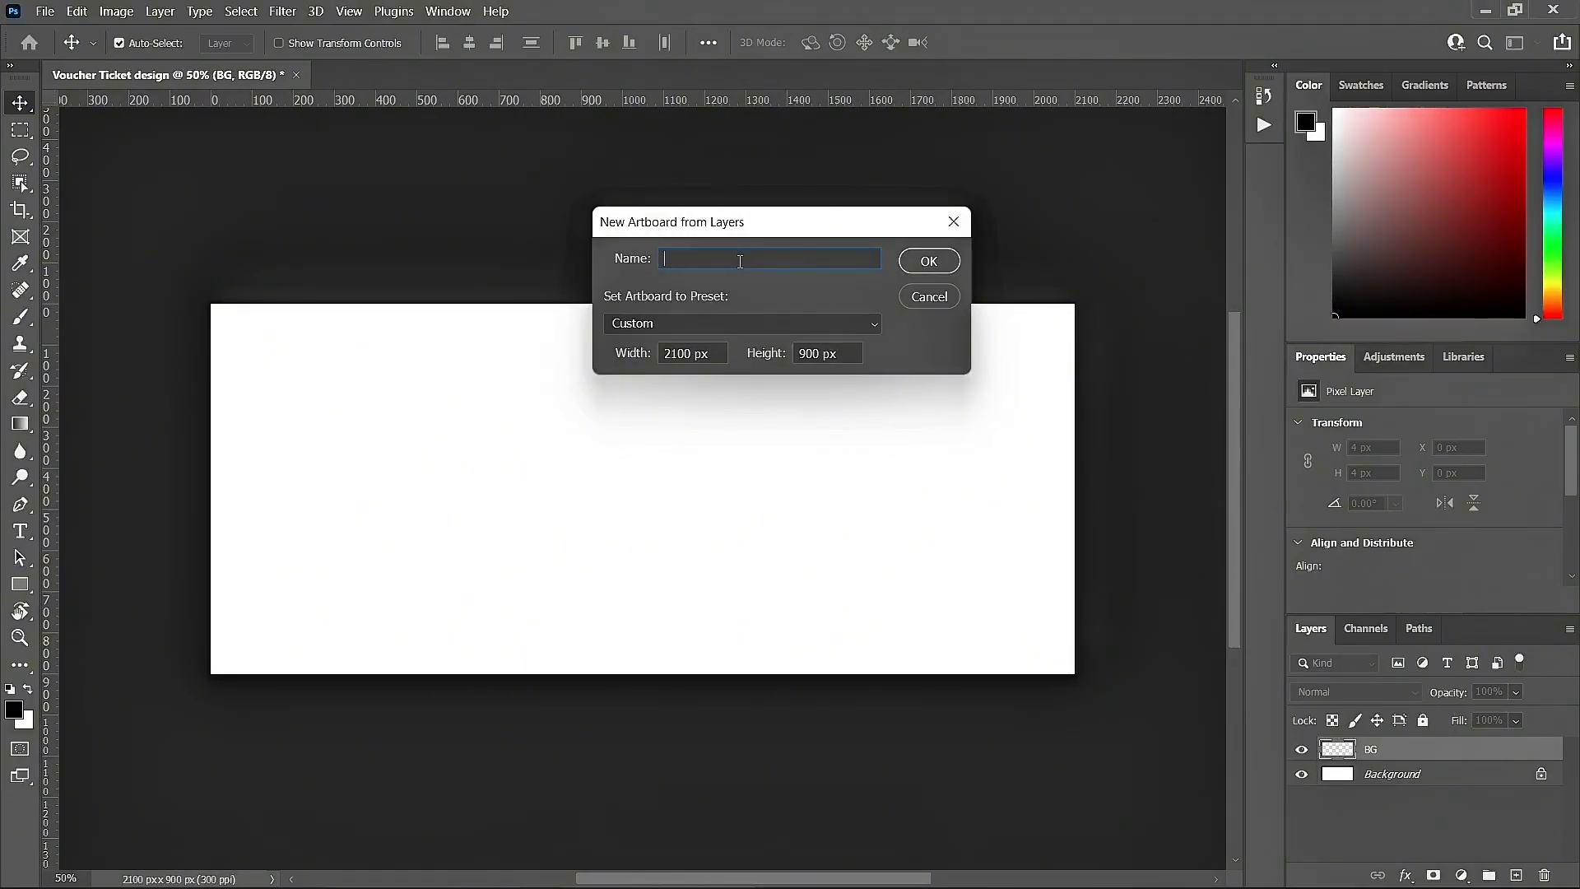
text(Front Design)
click(925, 262)
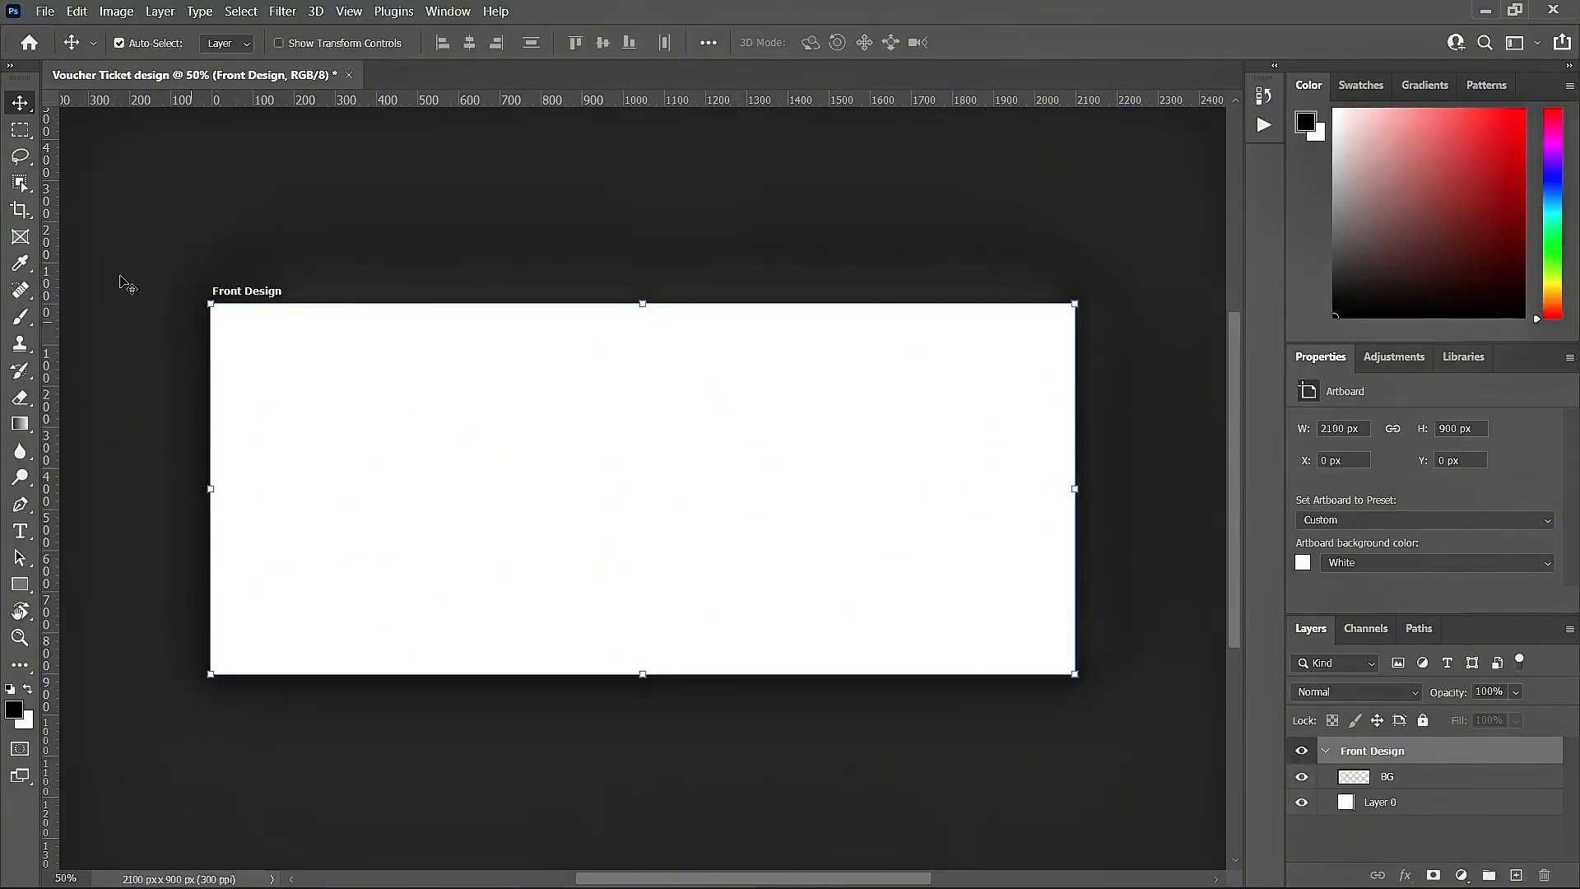
Step: Duplicate the Front Design artboard together with its layers
click(1326, 752)
click(1327, 754)
key(ctrl+j)
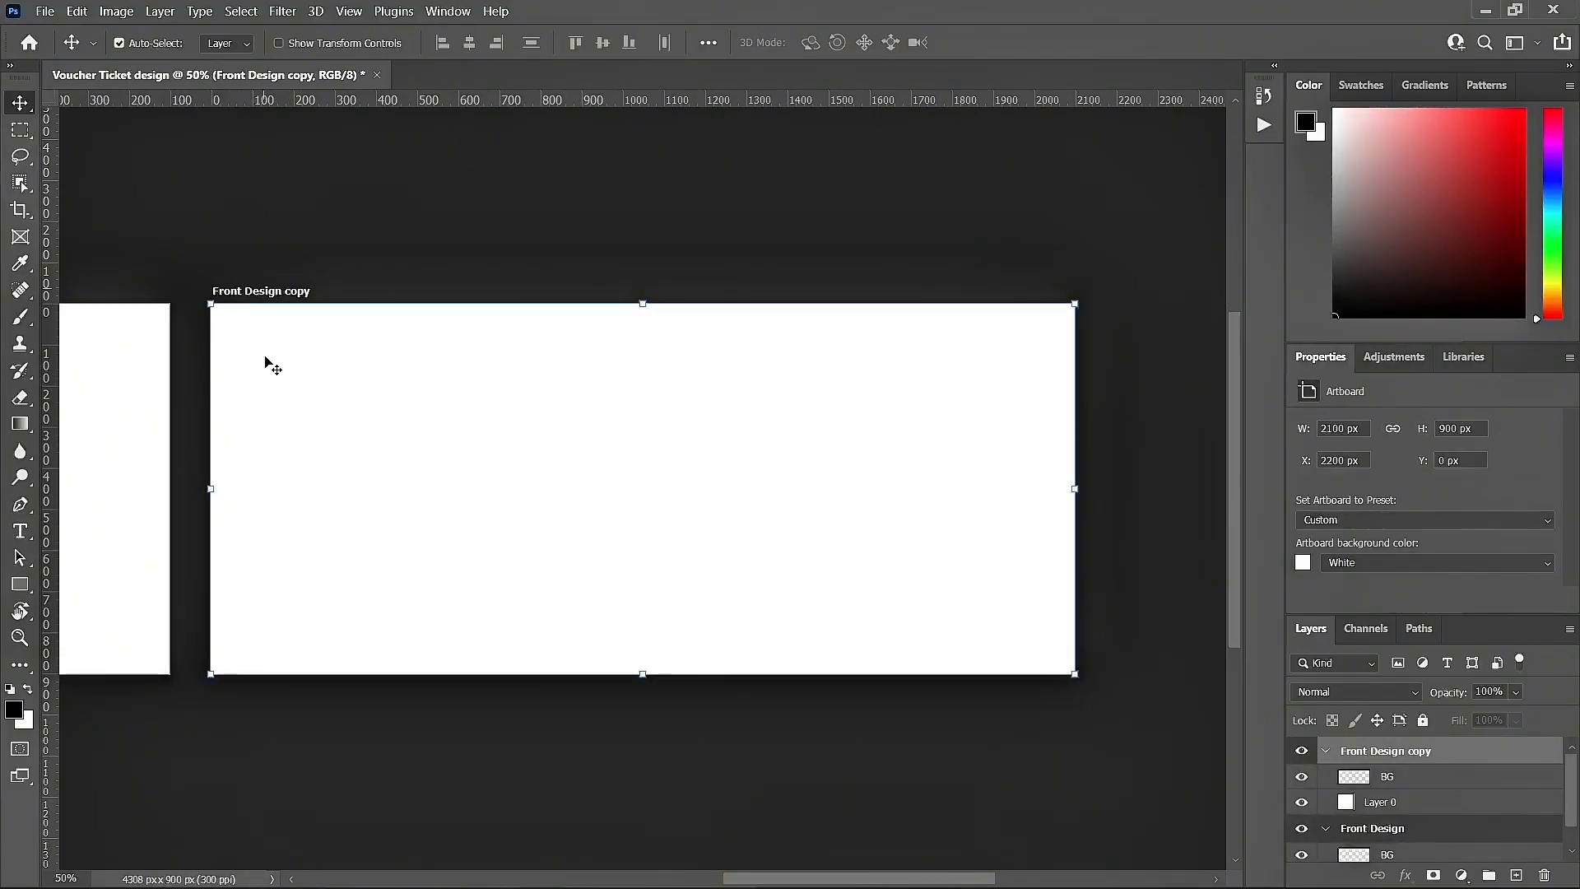
Step: Rename the duplicated artboard as "Back Design"
mouse_move(759, 882)
mouse_down()
mouse_move(733, 879)
mouse_move(756, 880)
mouse_up()
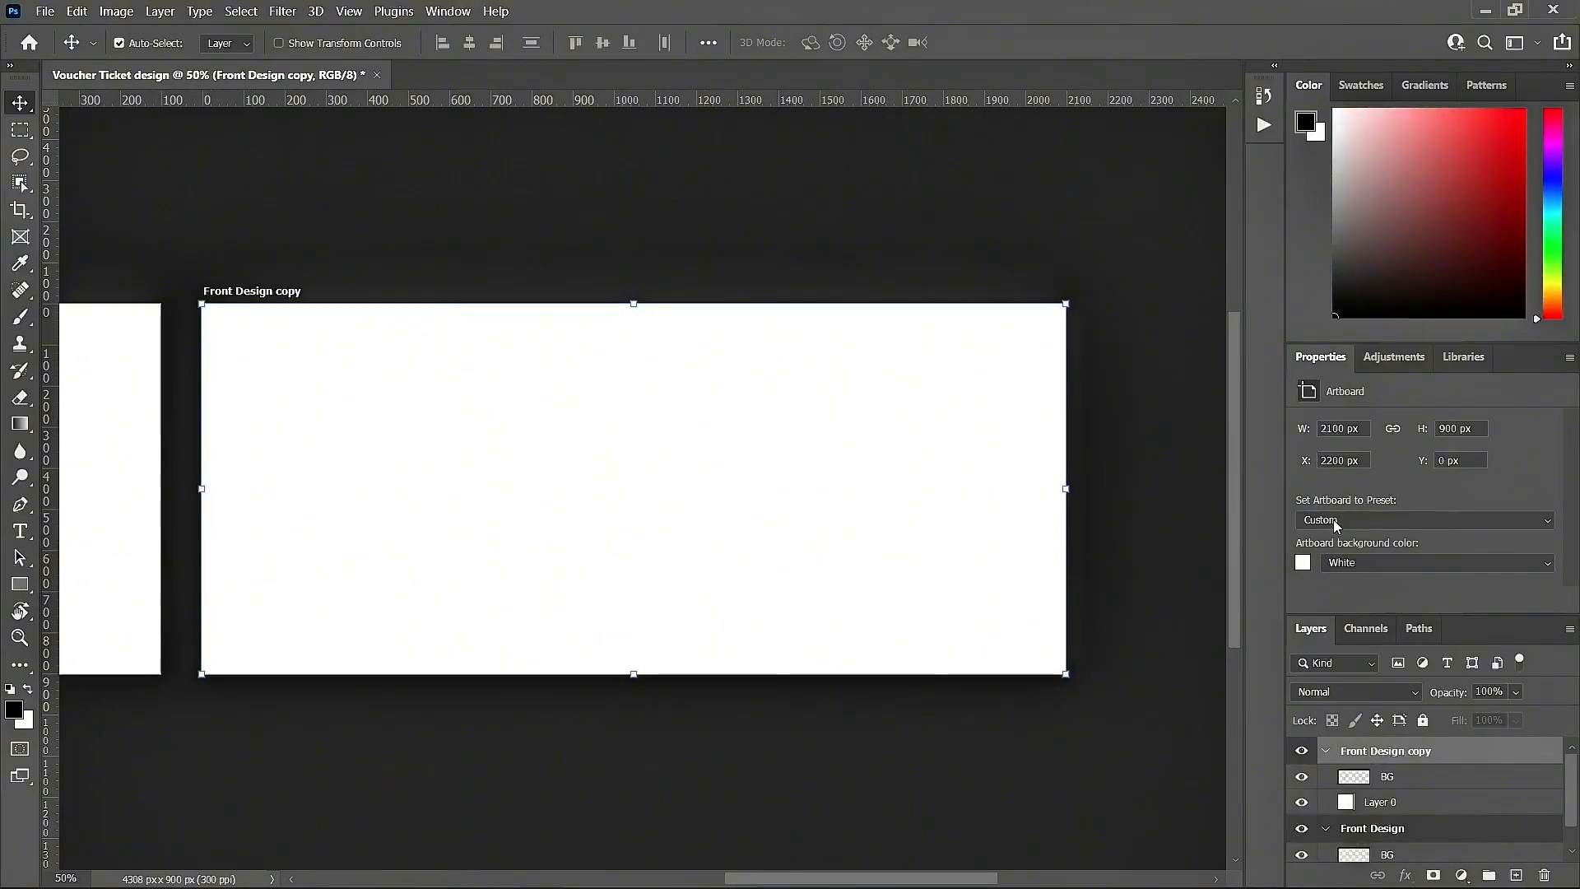
double_click(1400, 753)
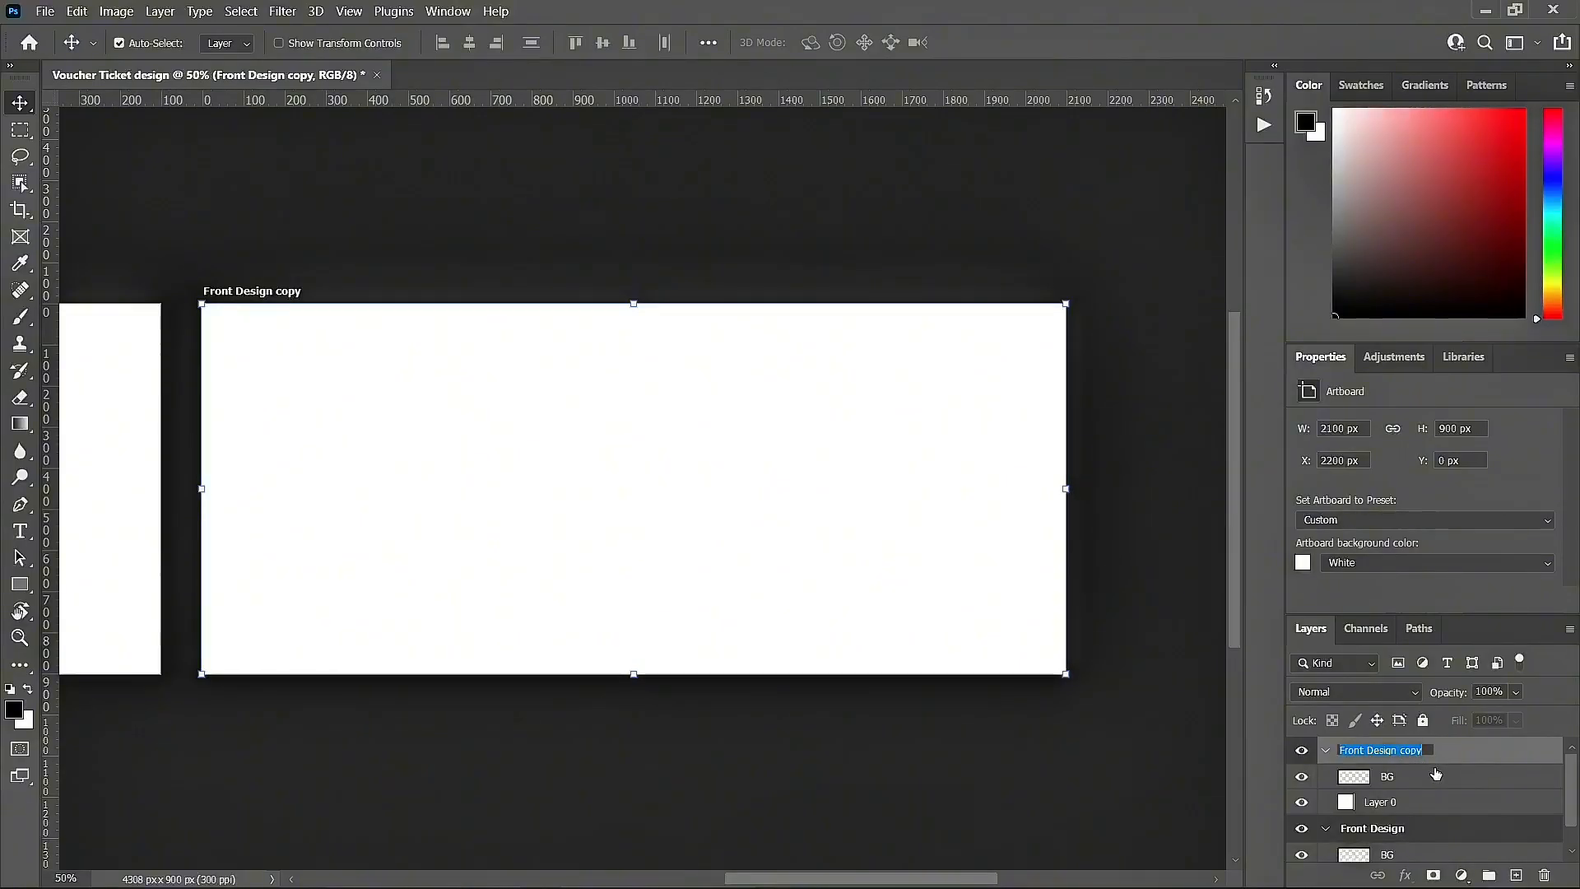
key(Right)
key(BackSpace)
key(BackSpace)
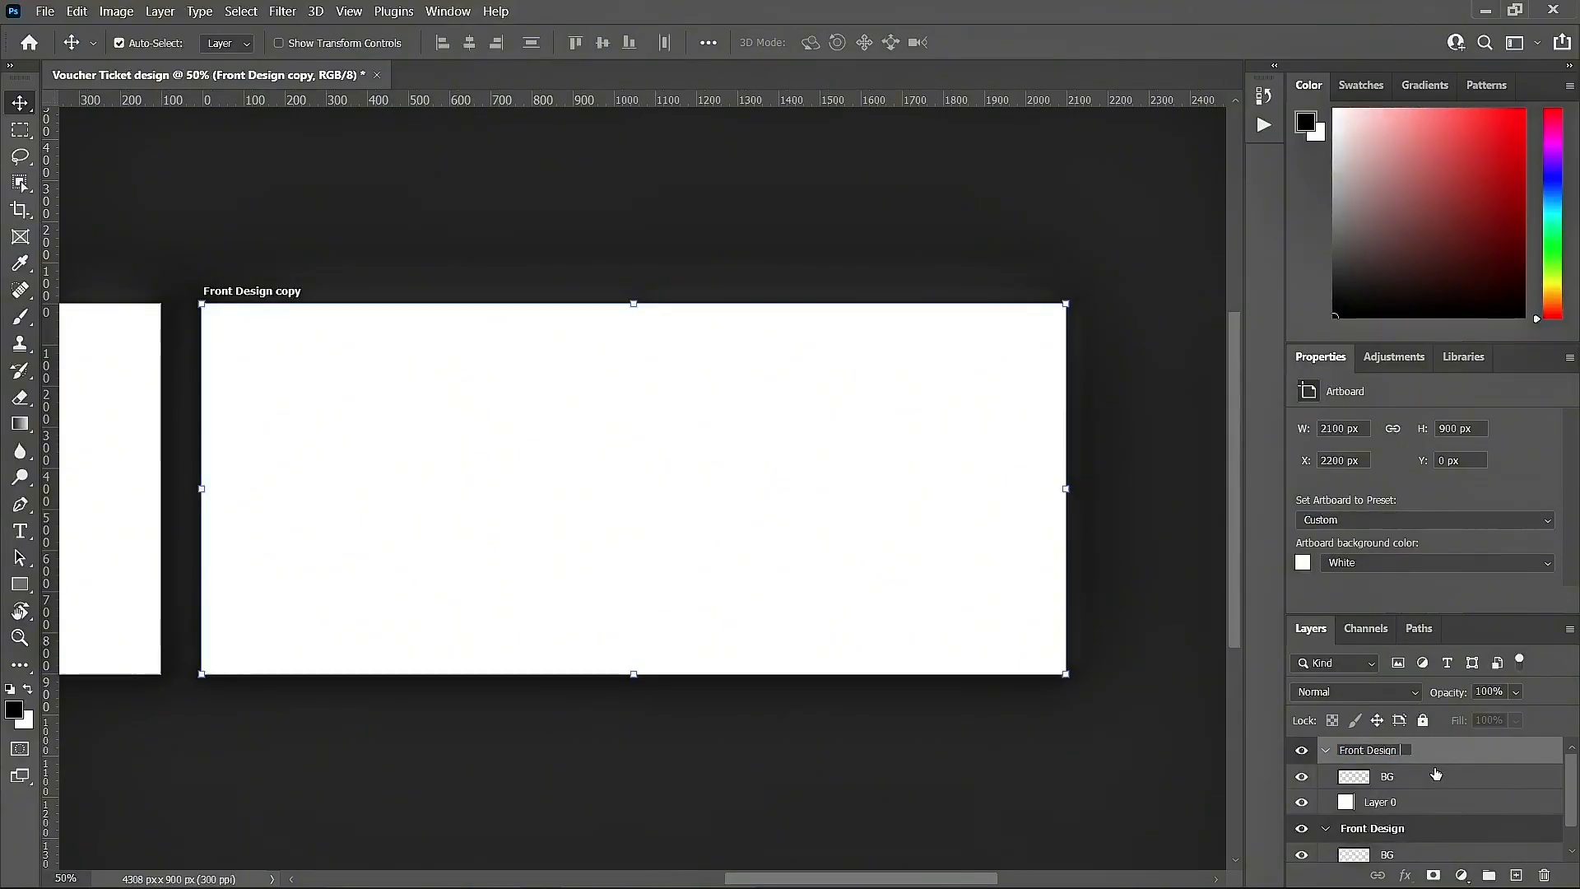
key(Left)
key(Left)
key(Left)
key(Left)
key(Left)
key(Left)
key(Left)
key(Left)
key(Left)
key(Left)
key(Left)
key(Right)
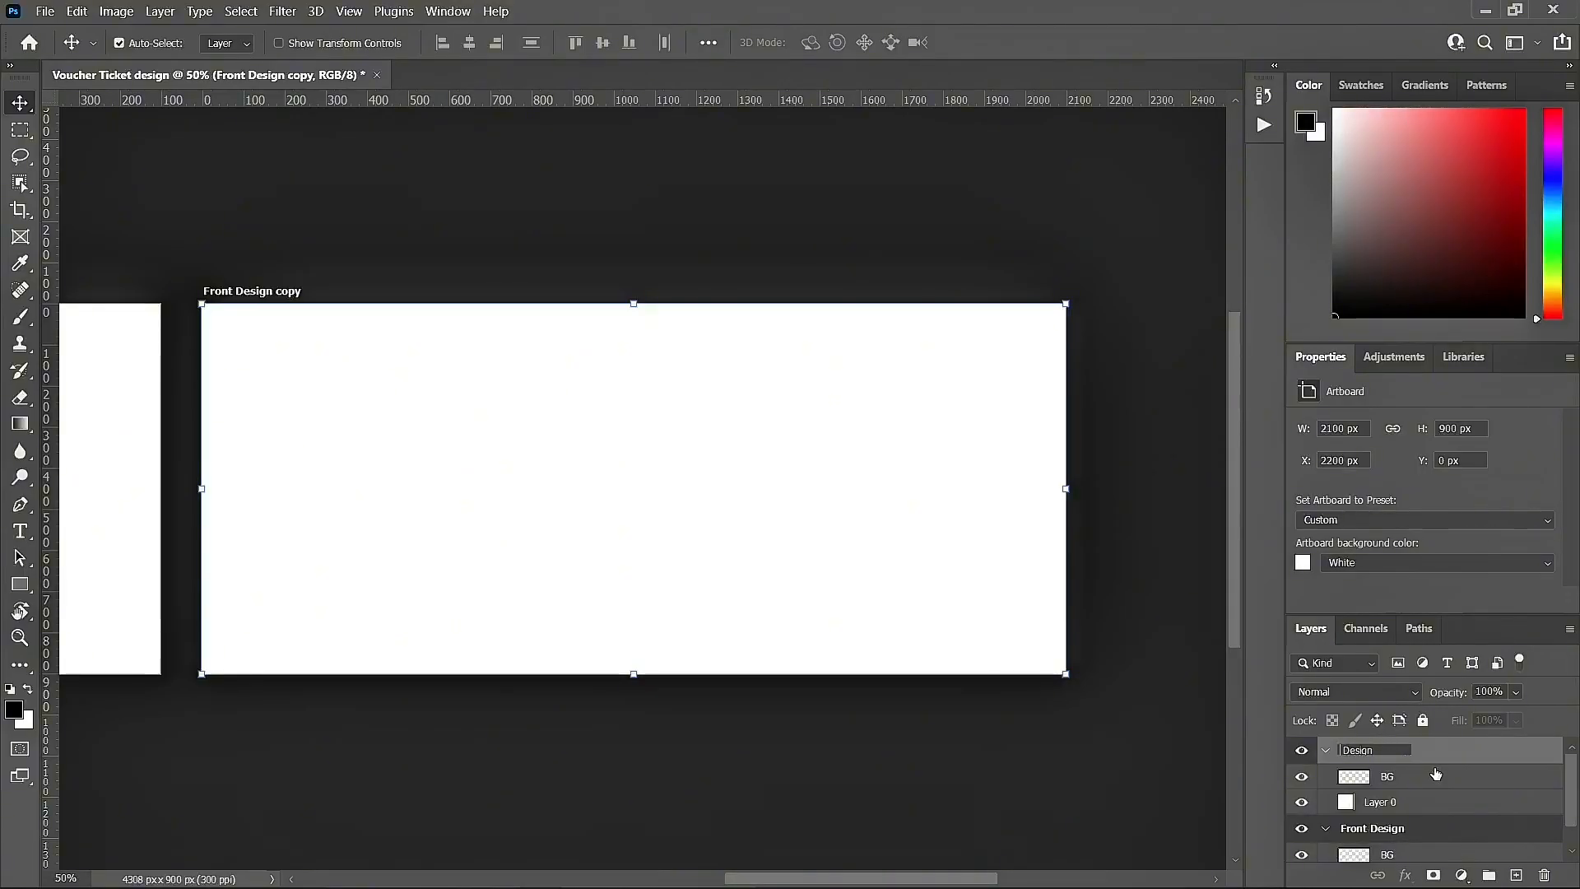
text(Bac)
text(ked)
key(BackSpace)
key(BackSpace)
key(Return)
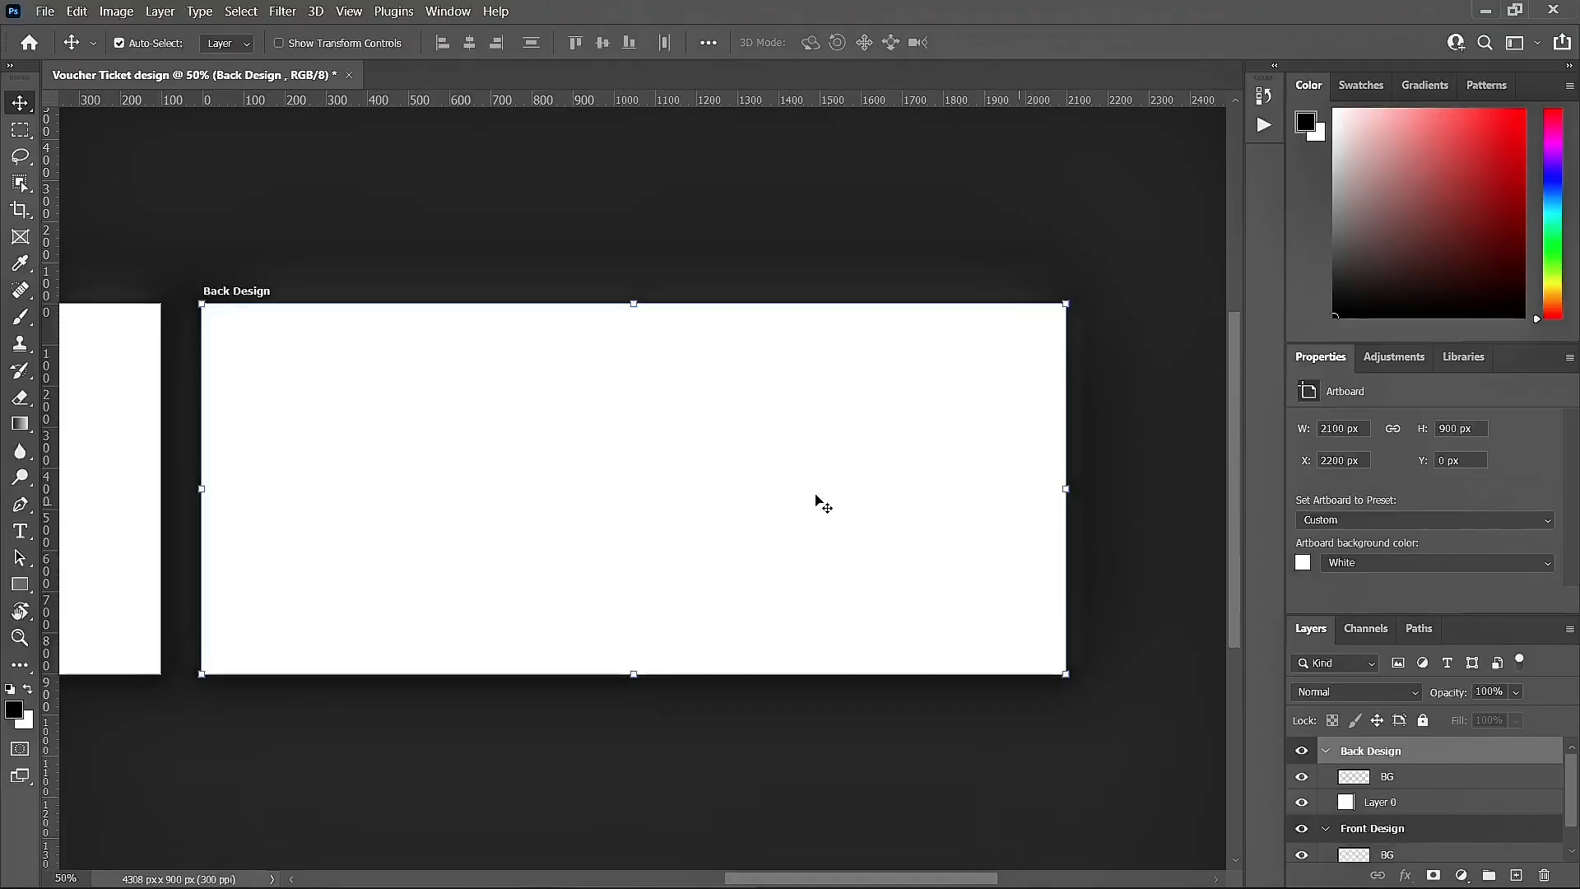
Step: Bring the Front Design artboard into view, then collapse and hide the Back Design artboard
drag(764, 883, 569, 877)
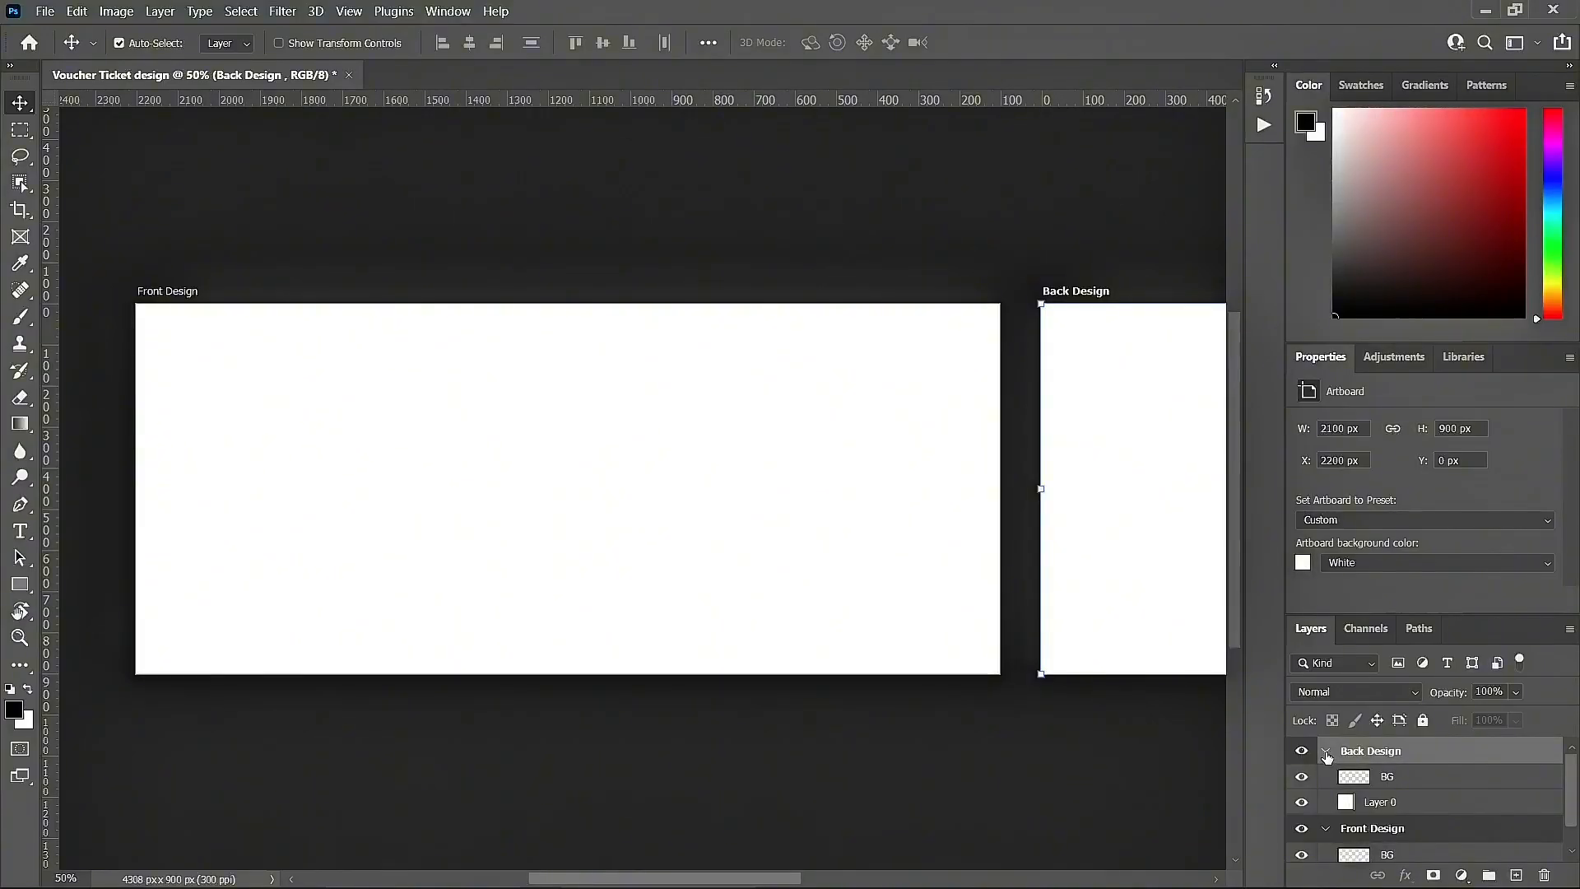
click(1326, 752)
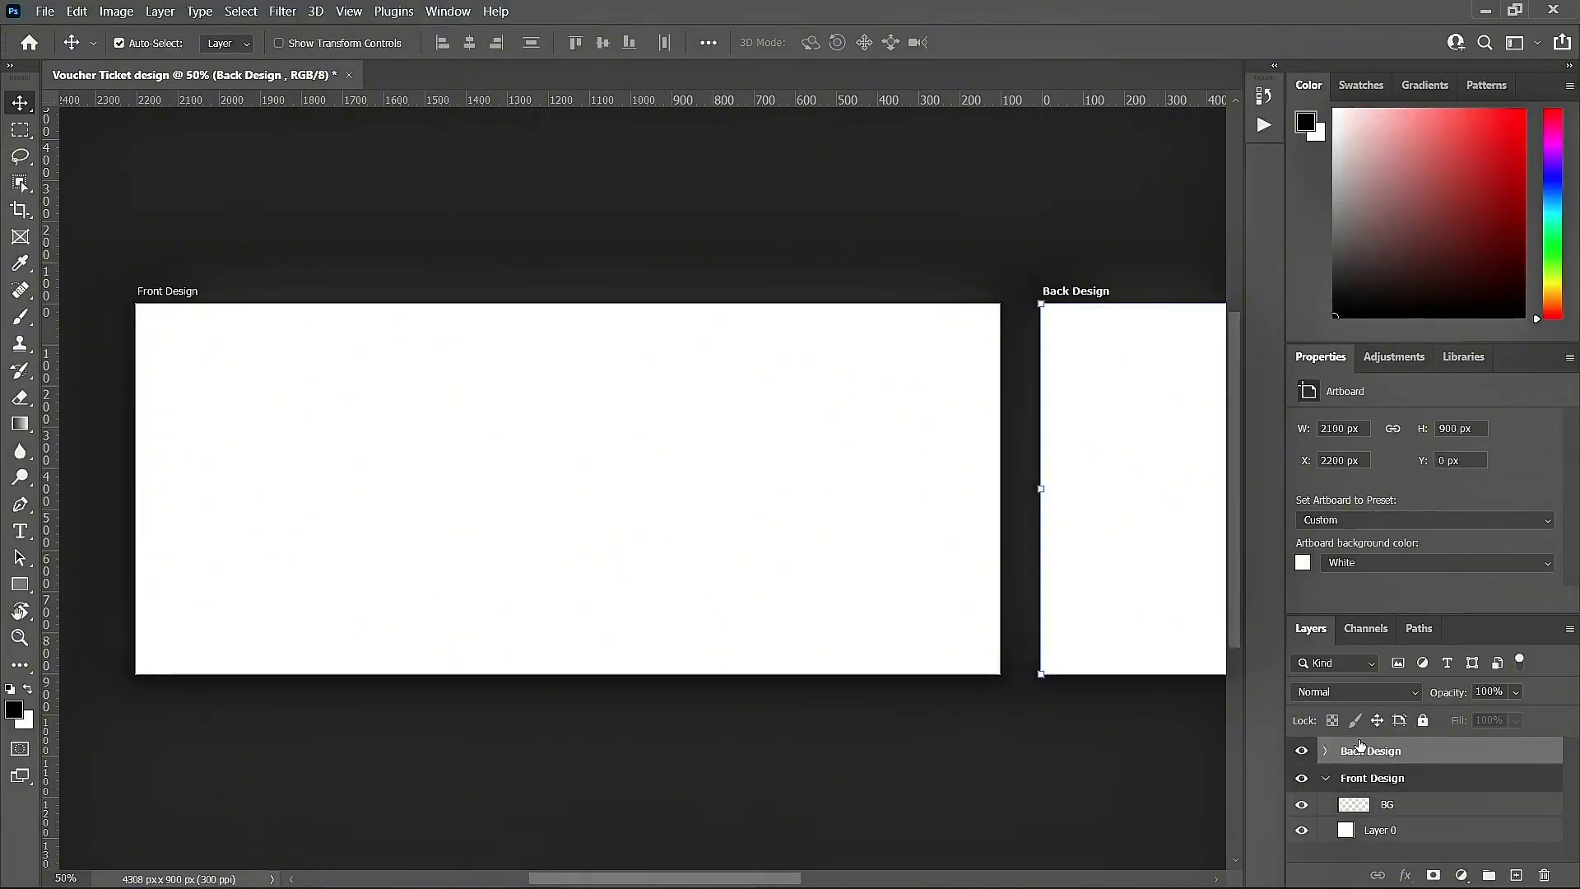
click(1302, 752)
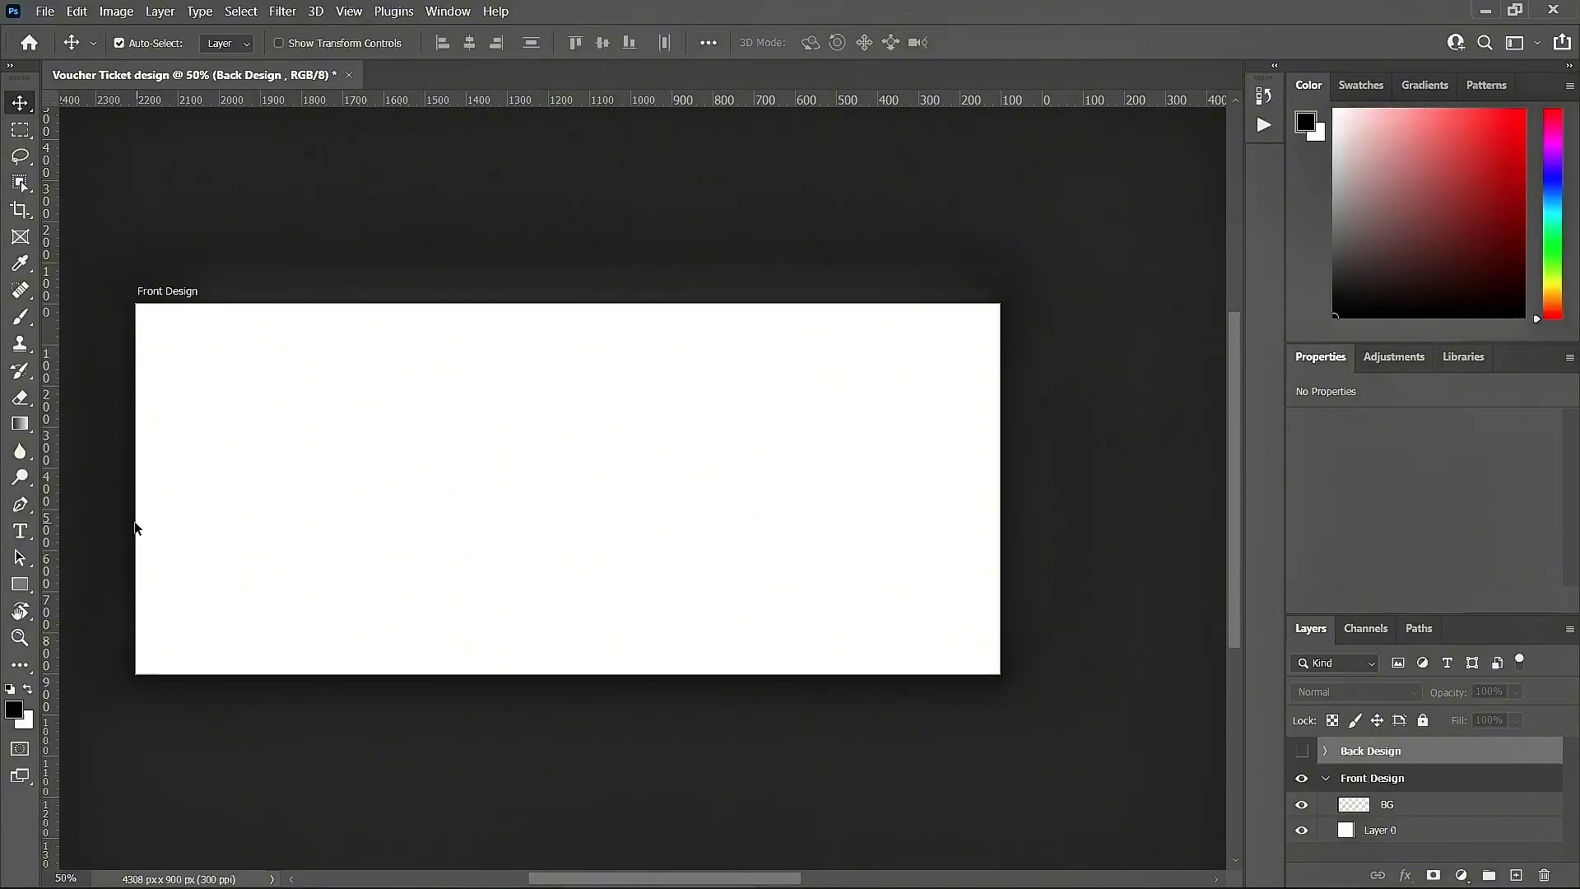
Step: Lock the hidden Back Design artboard
click(1423, 722)
scroll(665, 881, left, 1)
click(1302, 752)
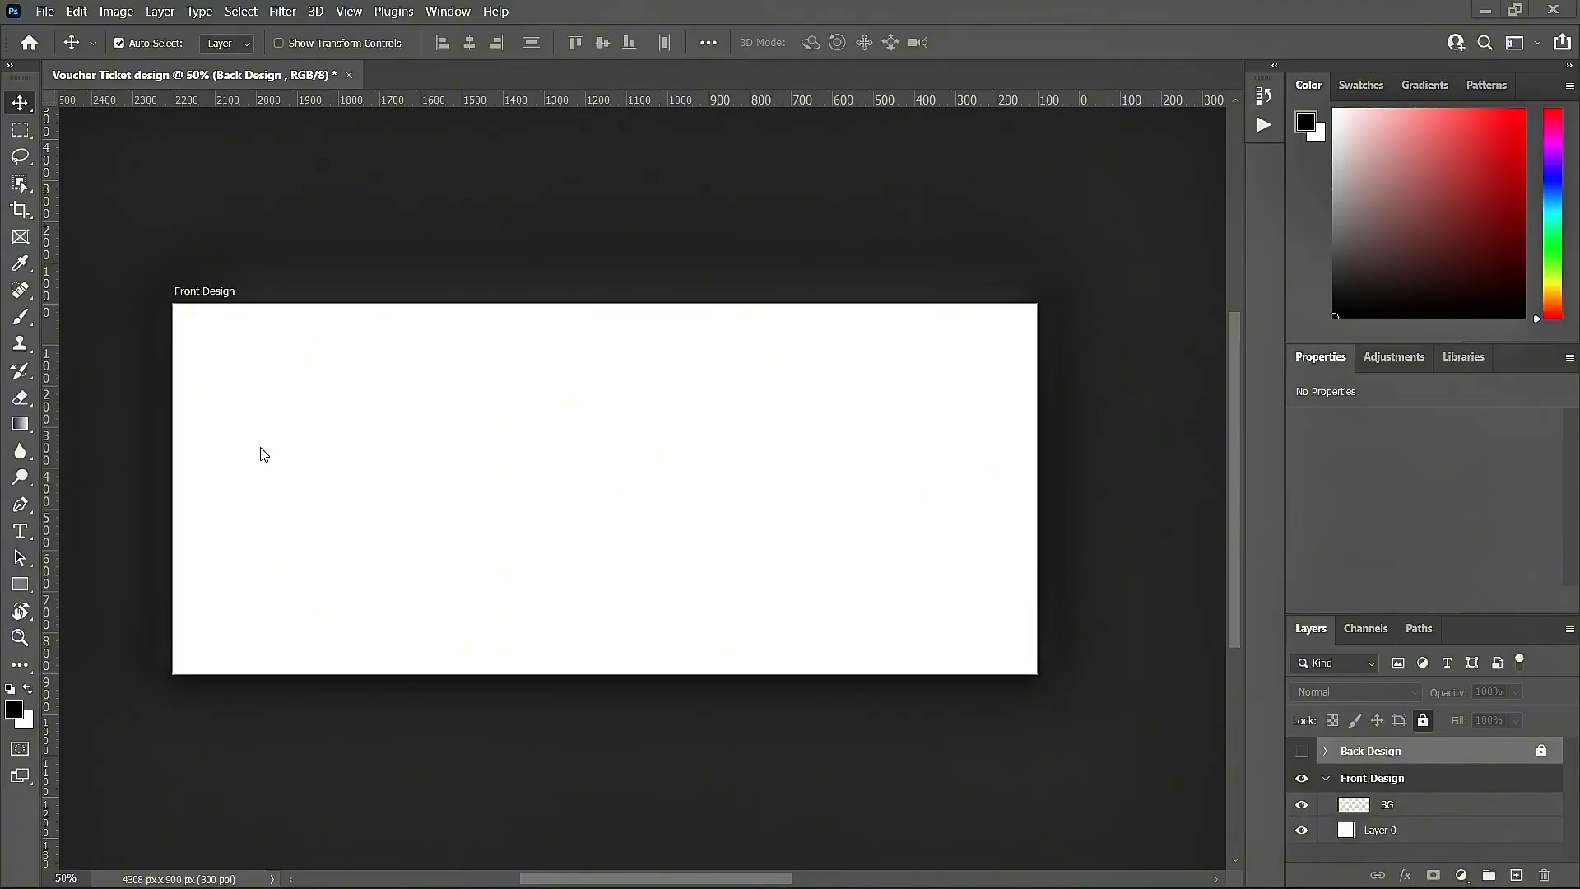
Step: Add a new layer above BG in the Front Design artboard
click(1365, 781)
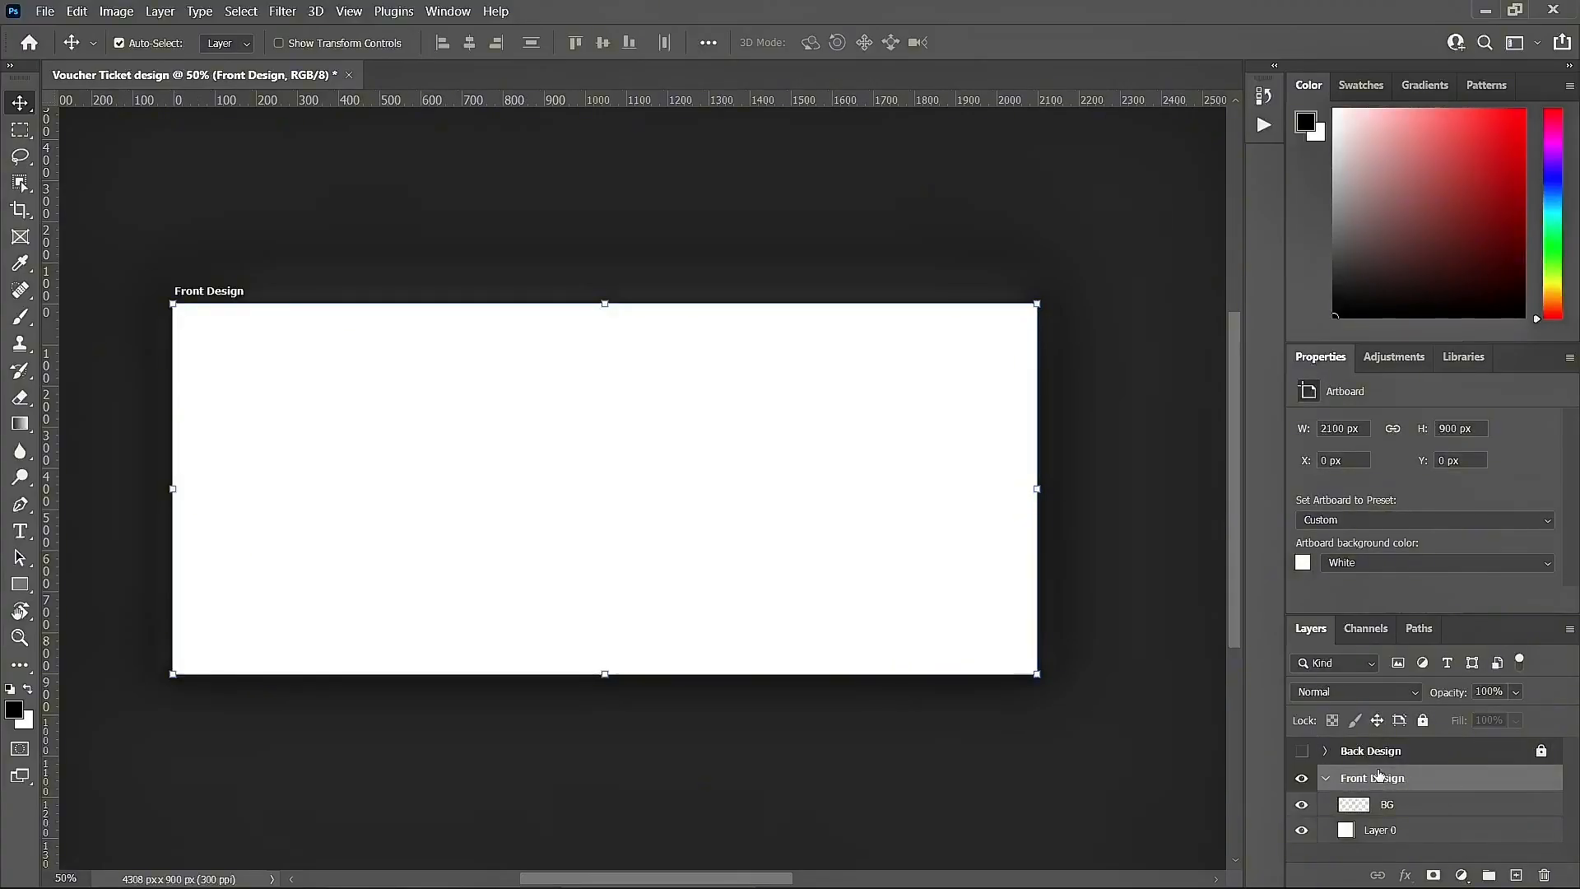
click(1418, 809)
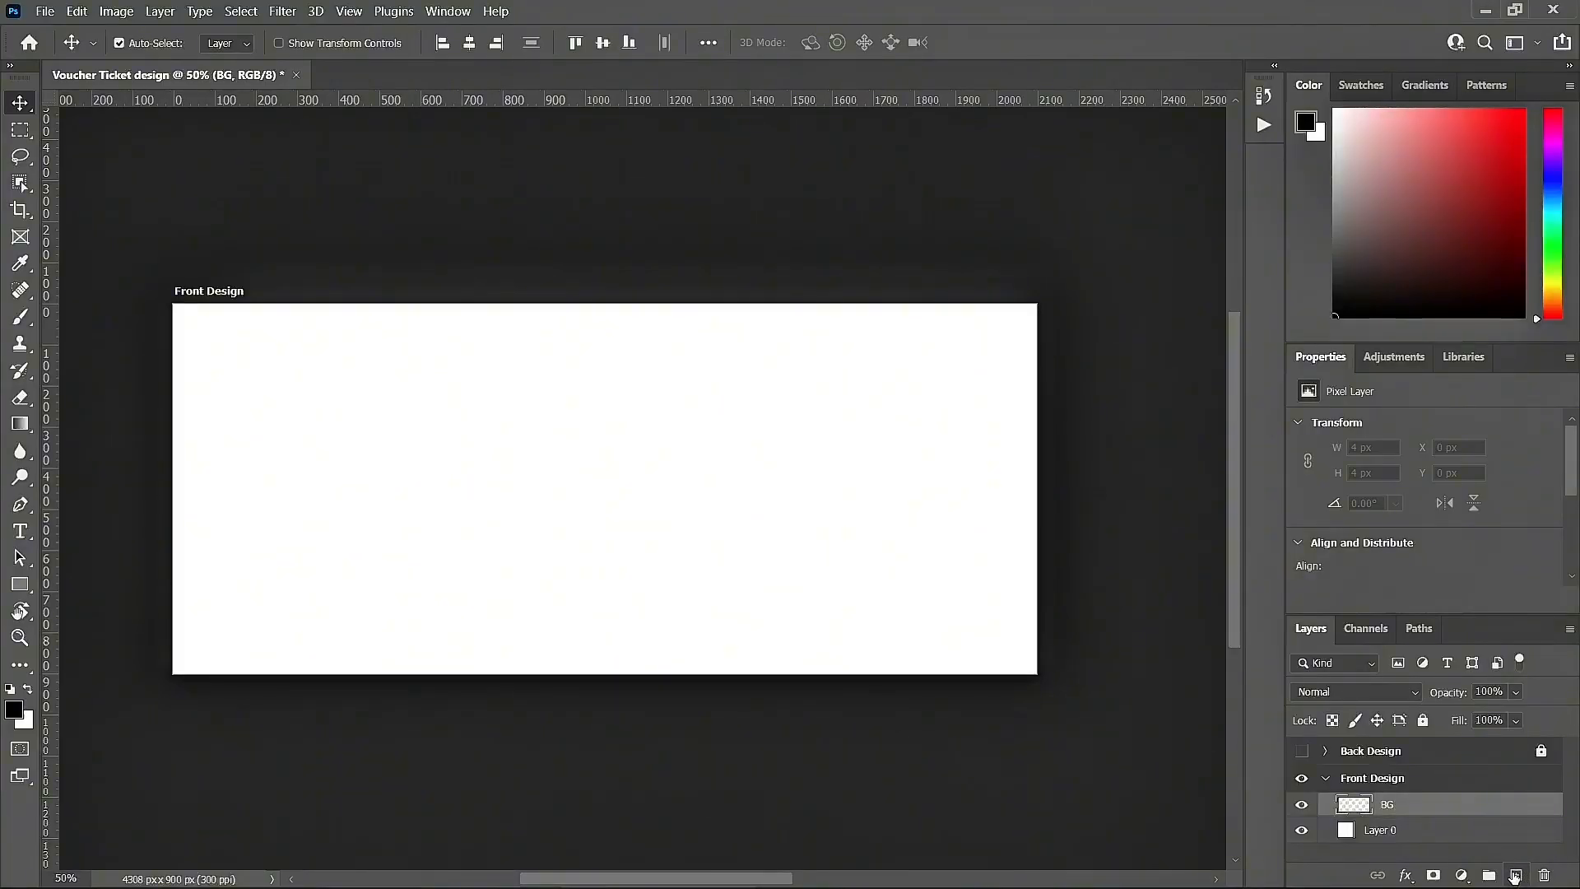
click(1515, 876)
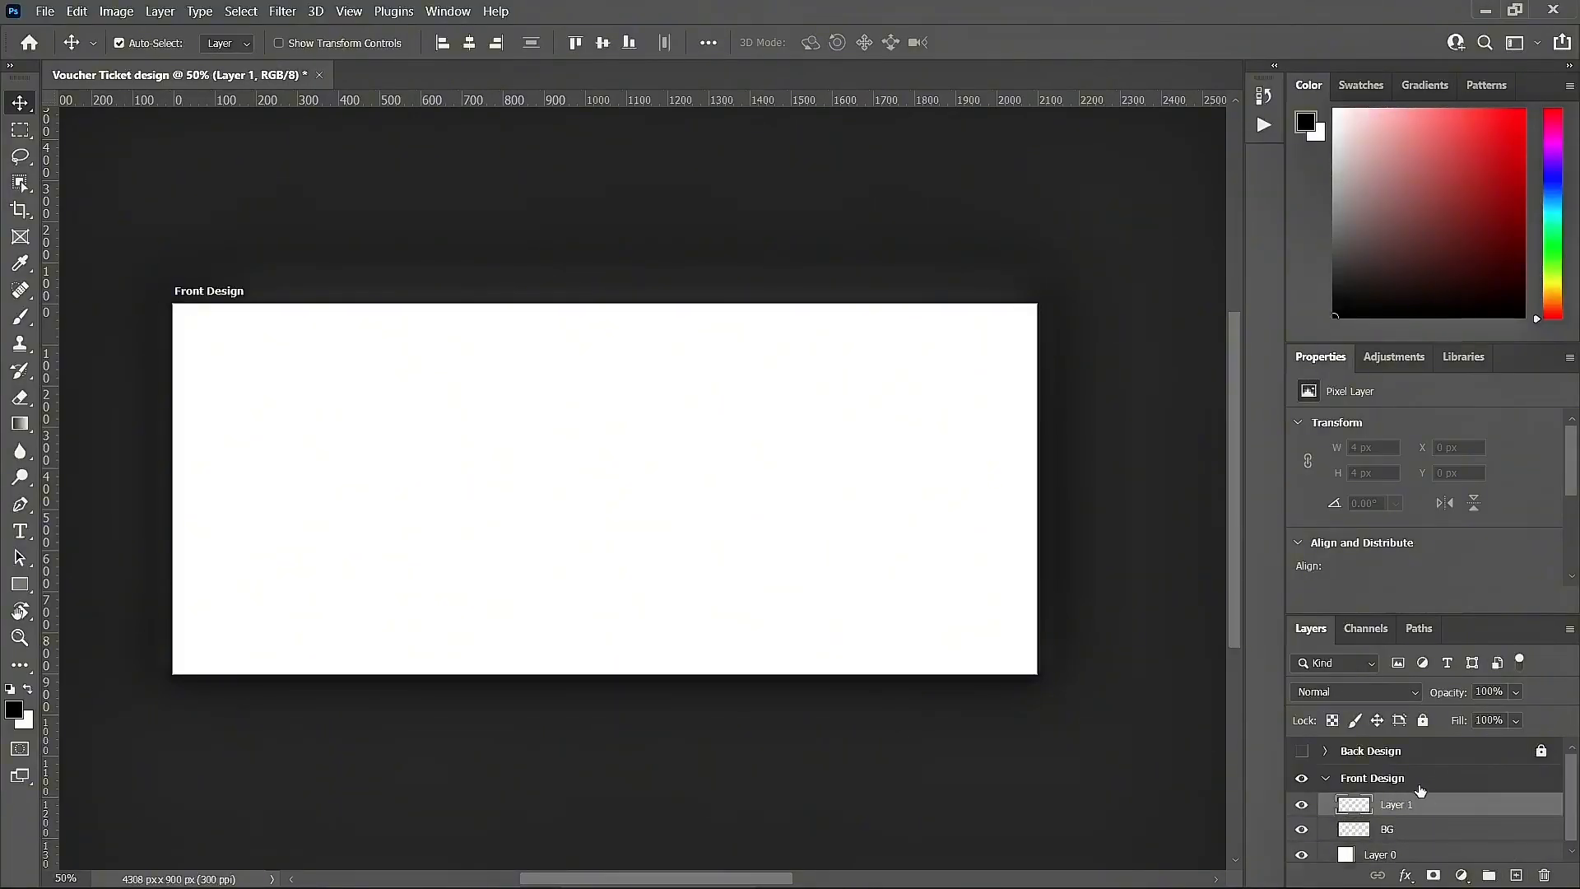
Step: Draw a closed four-sided Pen path about 1213 x 978 px with a slanted left edge over the artboard's right part, and convert it to a shape
click(20, 504)
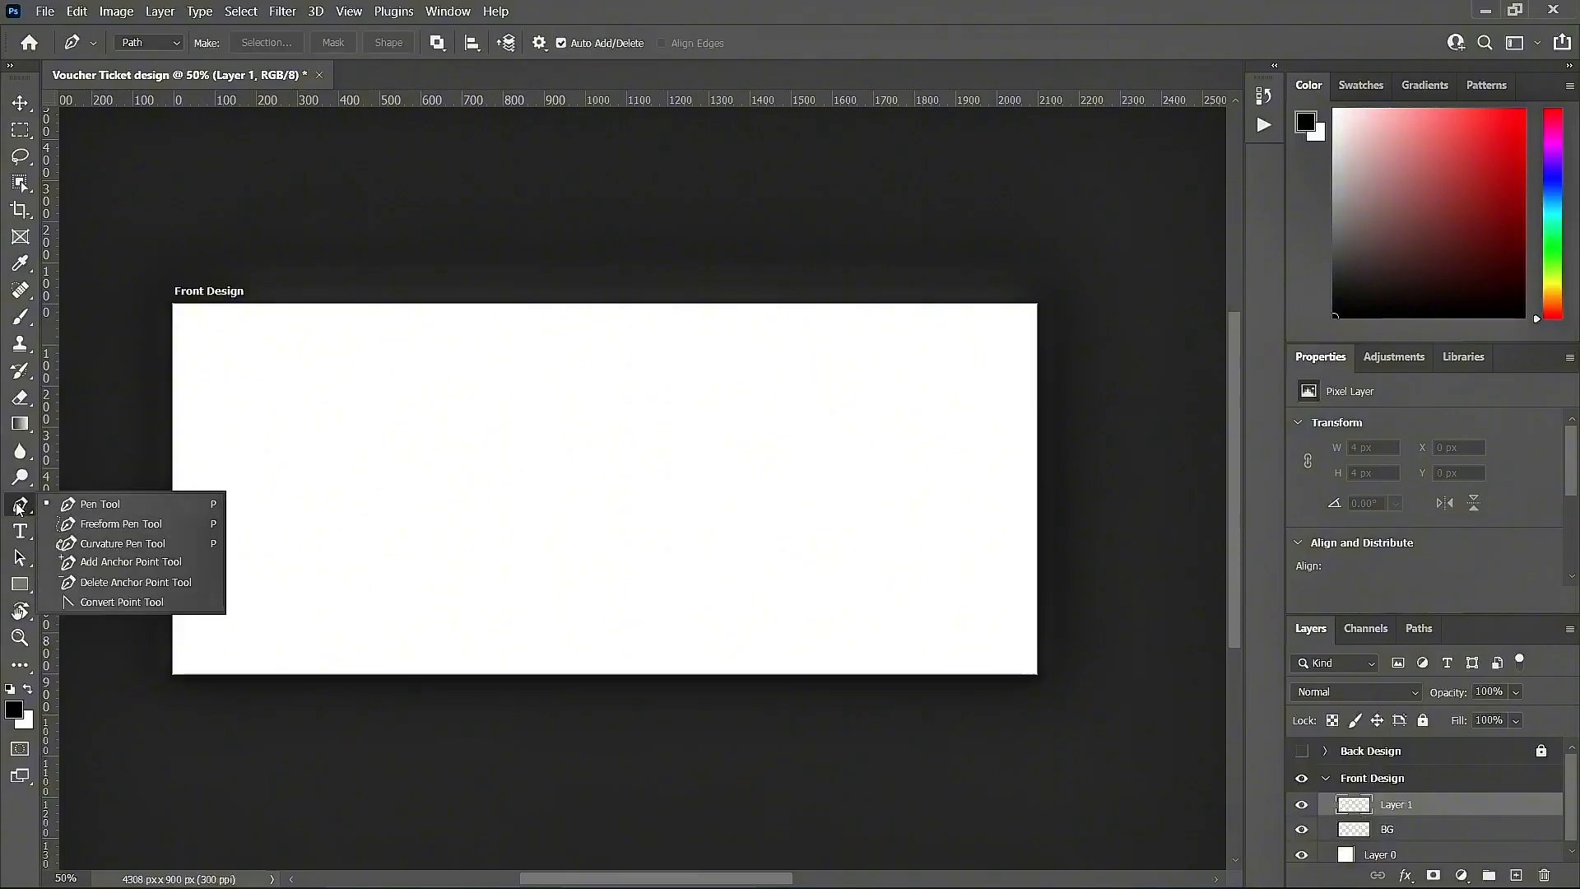
click(78, 501)
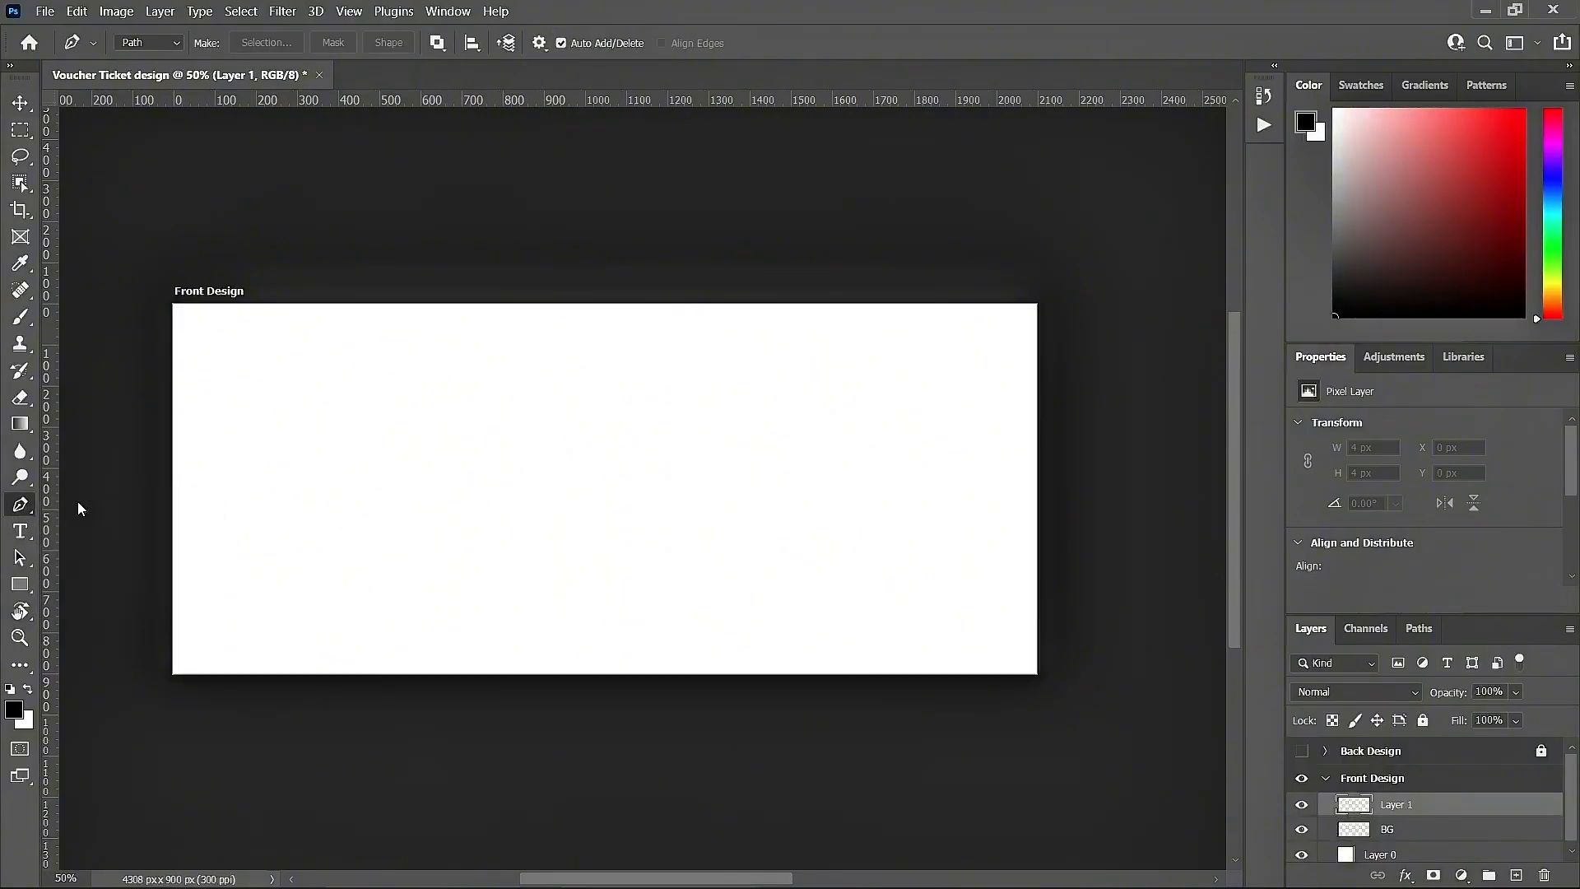
click(618, 296)
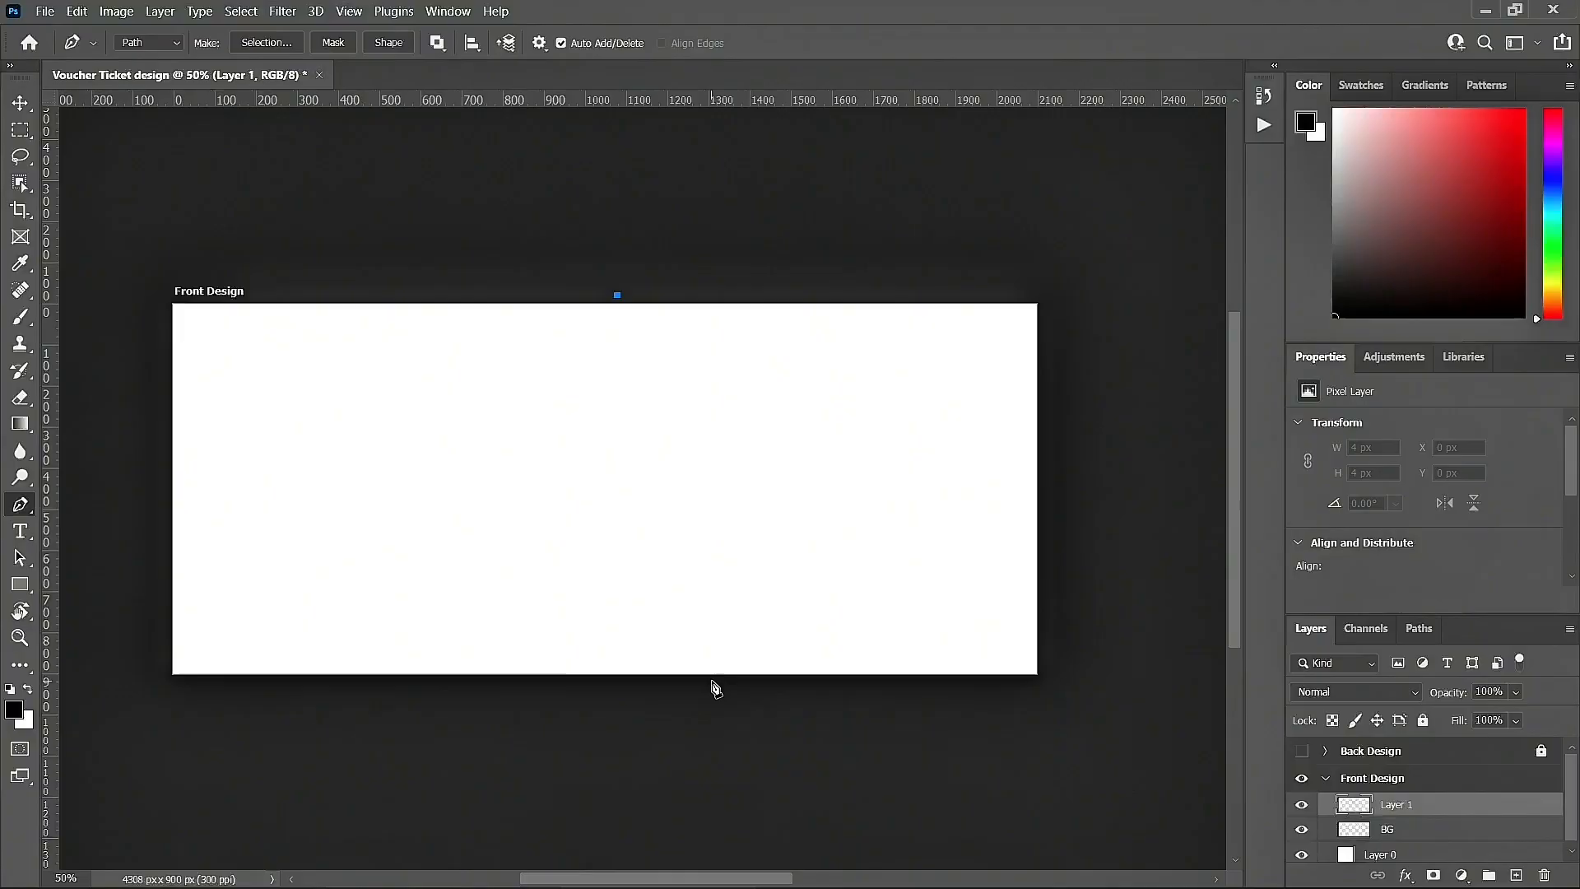
click(776, 689)
click(1117, 691)
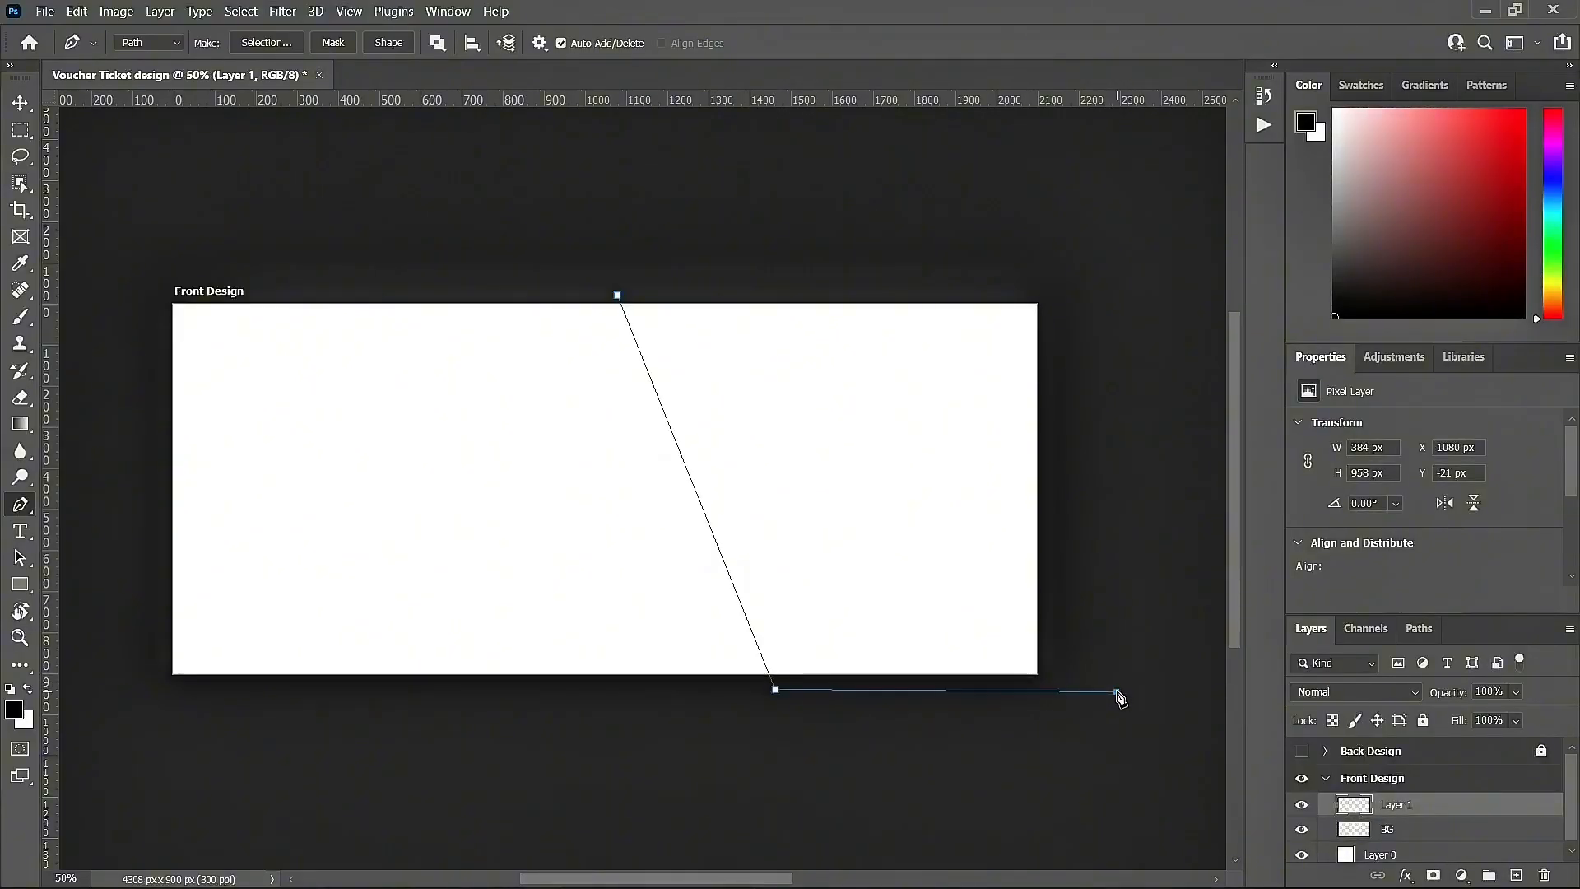
click(1094, 289)
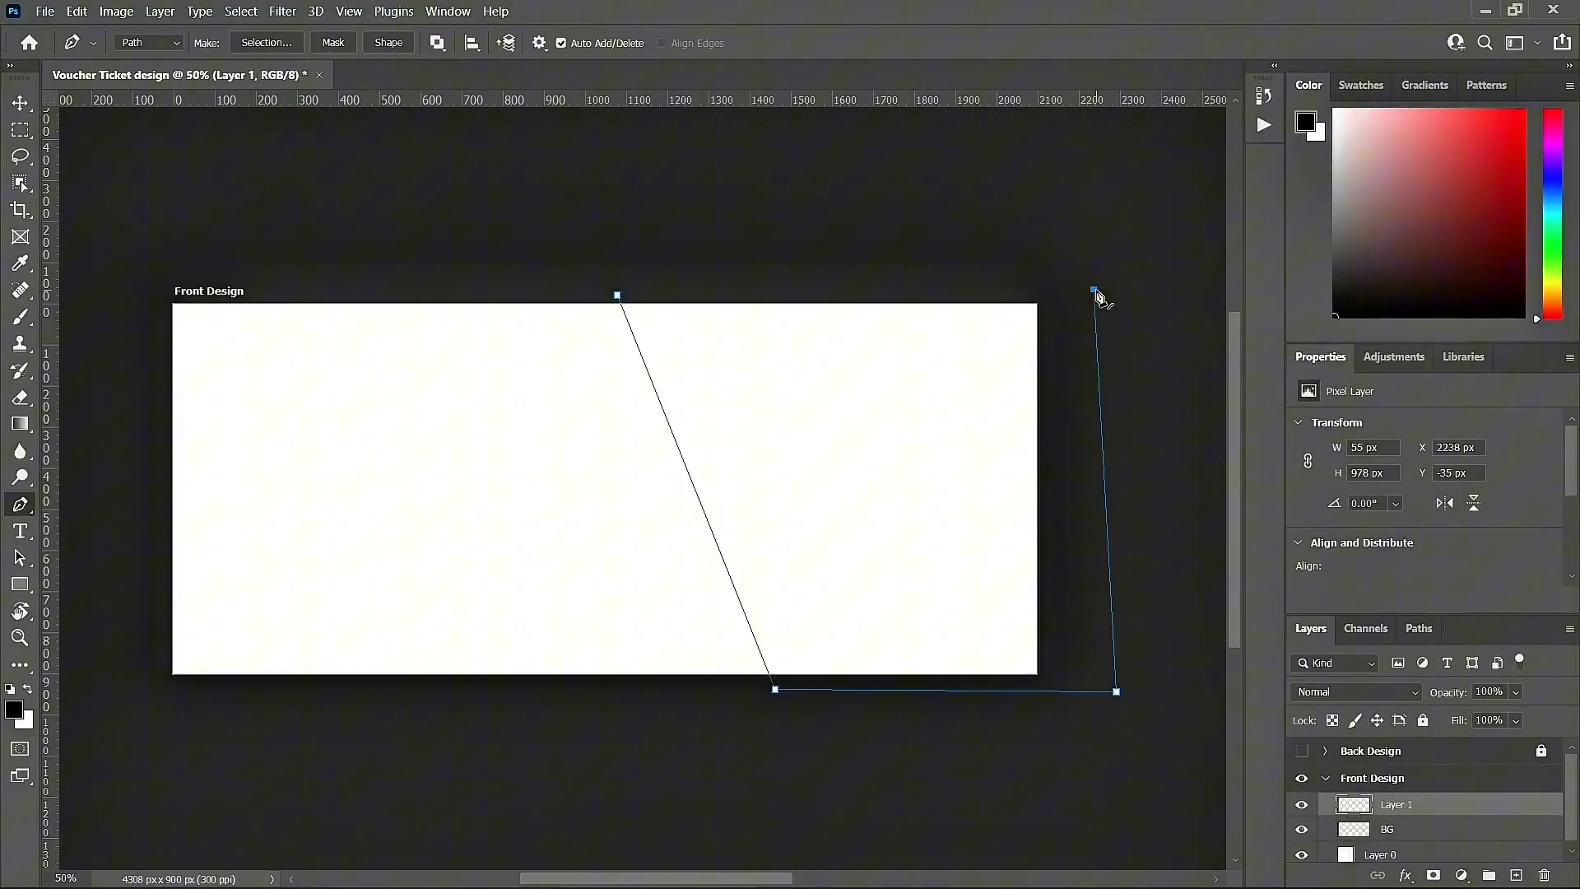
click(618, 296)
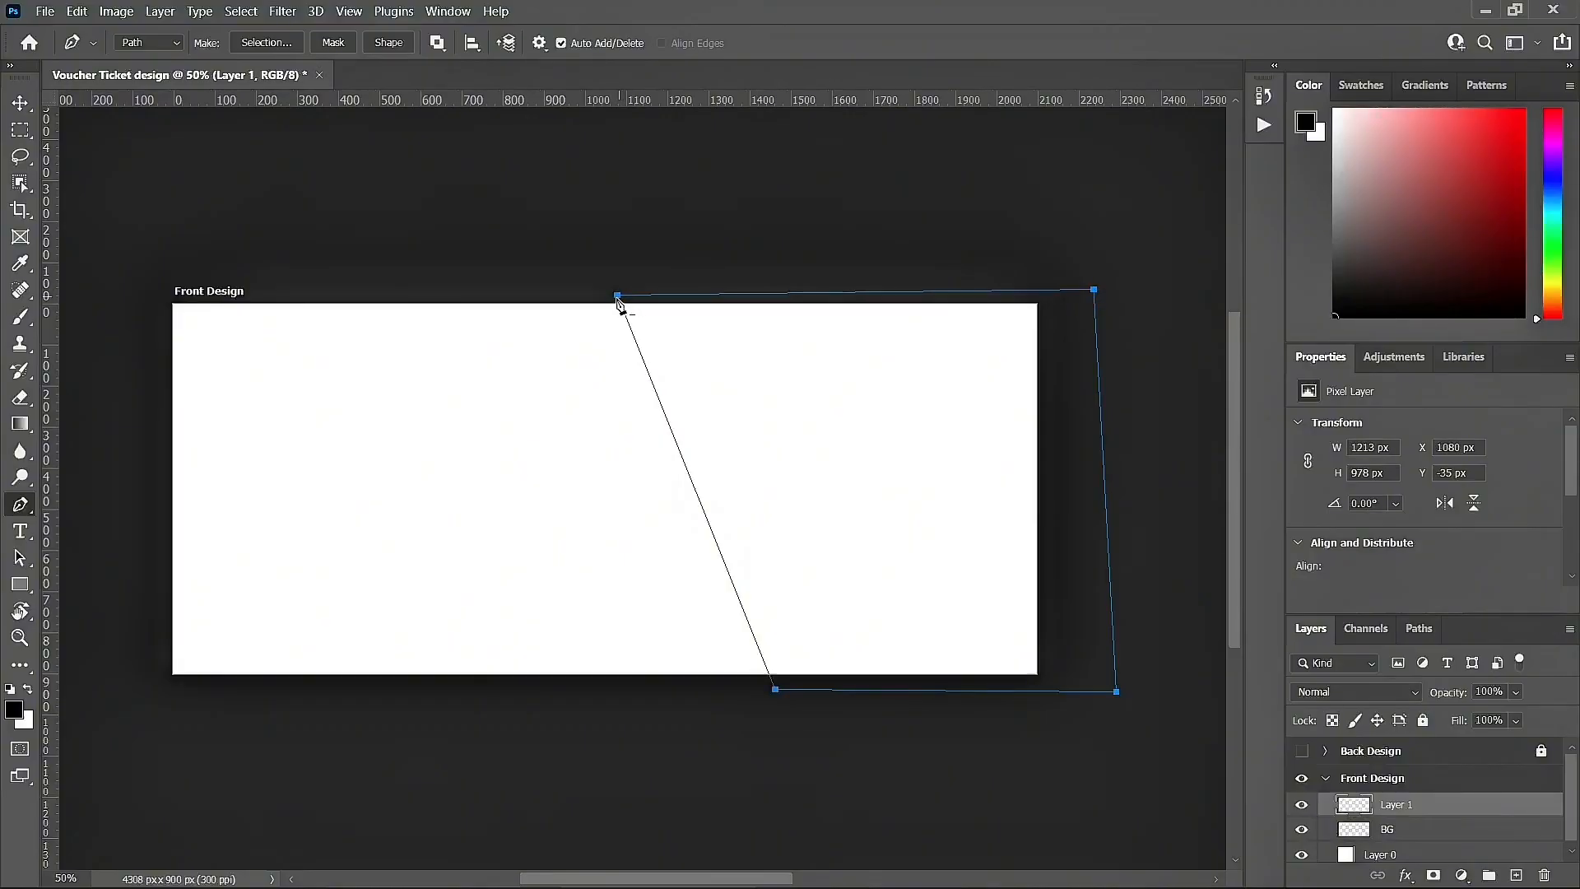
click(389, 43)
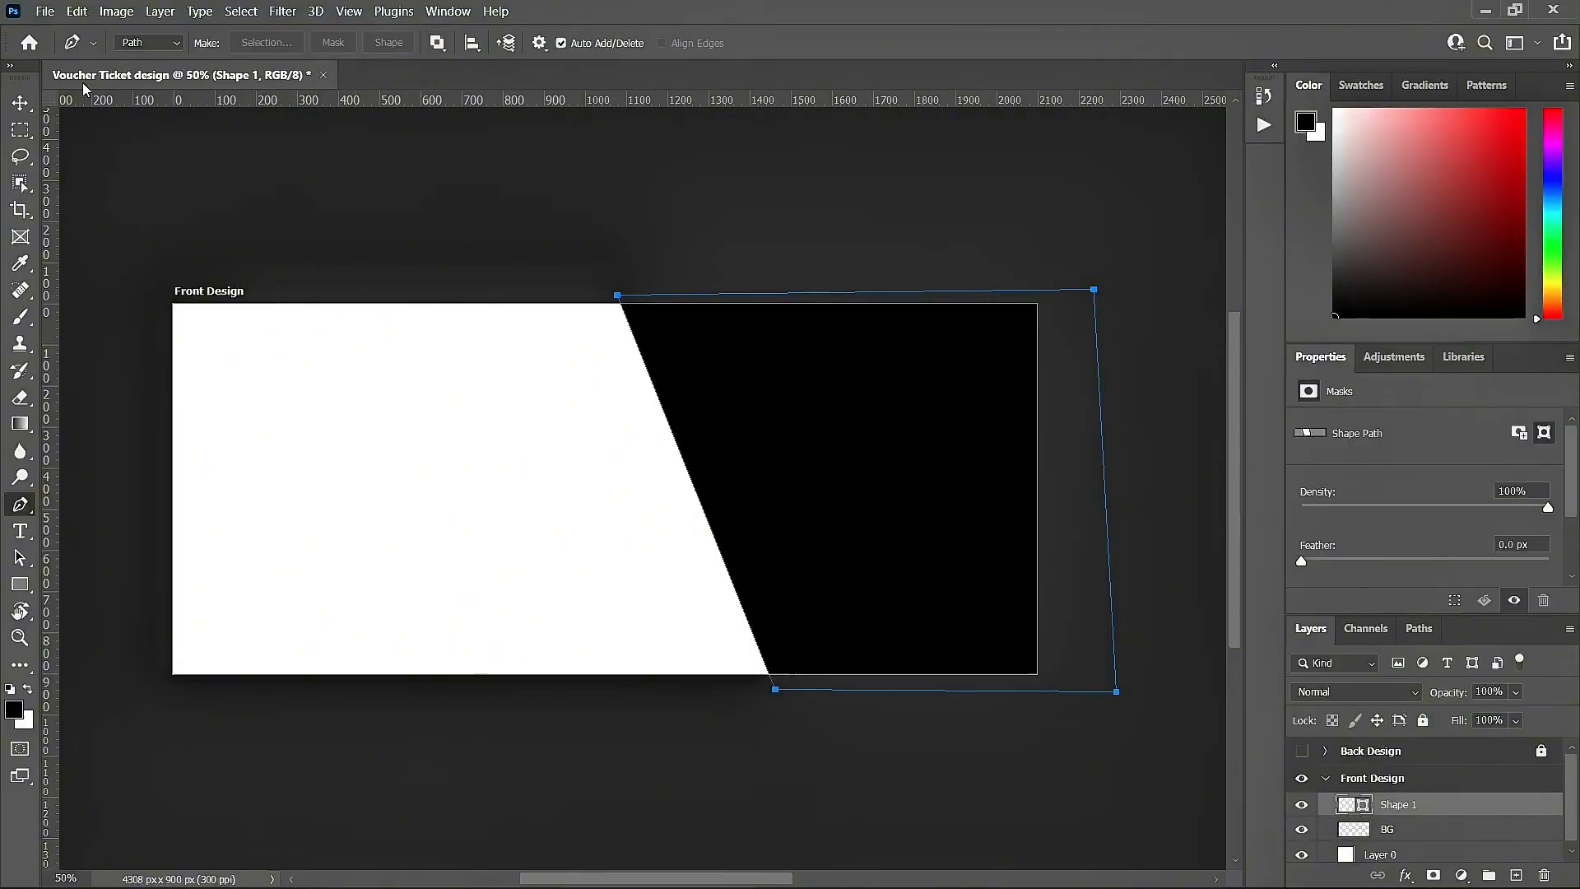
Step: Place two vertical and two horizontal margin guides about 60 to 70 px inside the edges of the Front Design artboard
click(27, 107)
click(790, 786)
drag(597, 876, 588, 872)
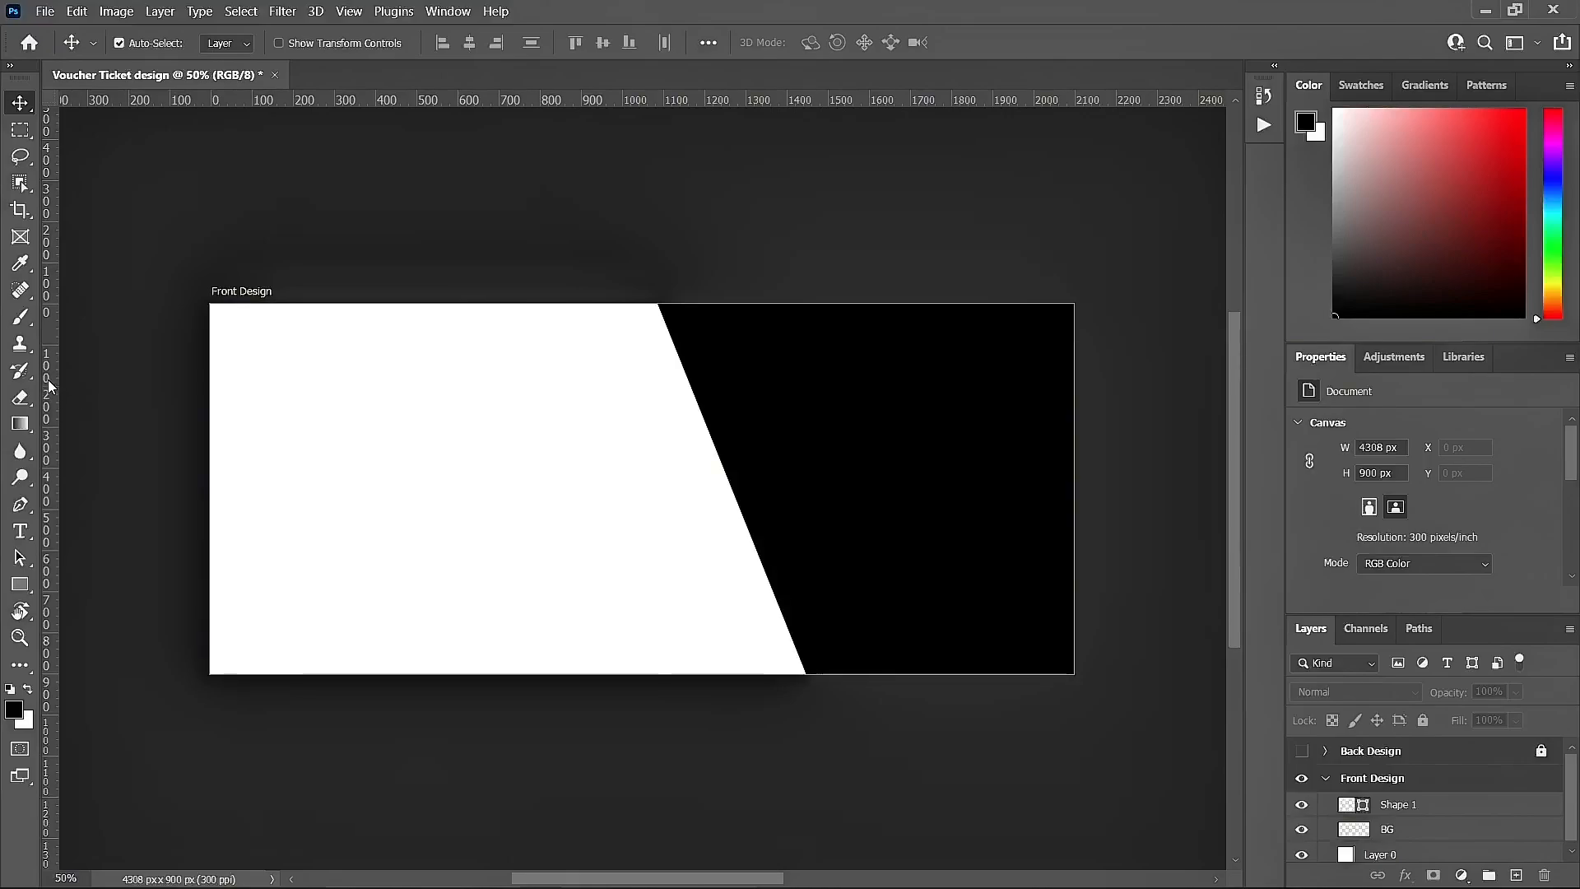
drag(48, 384, 238, 391)
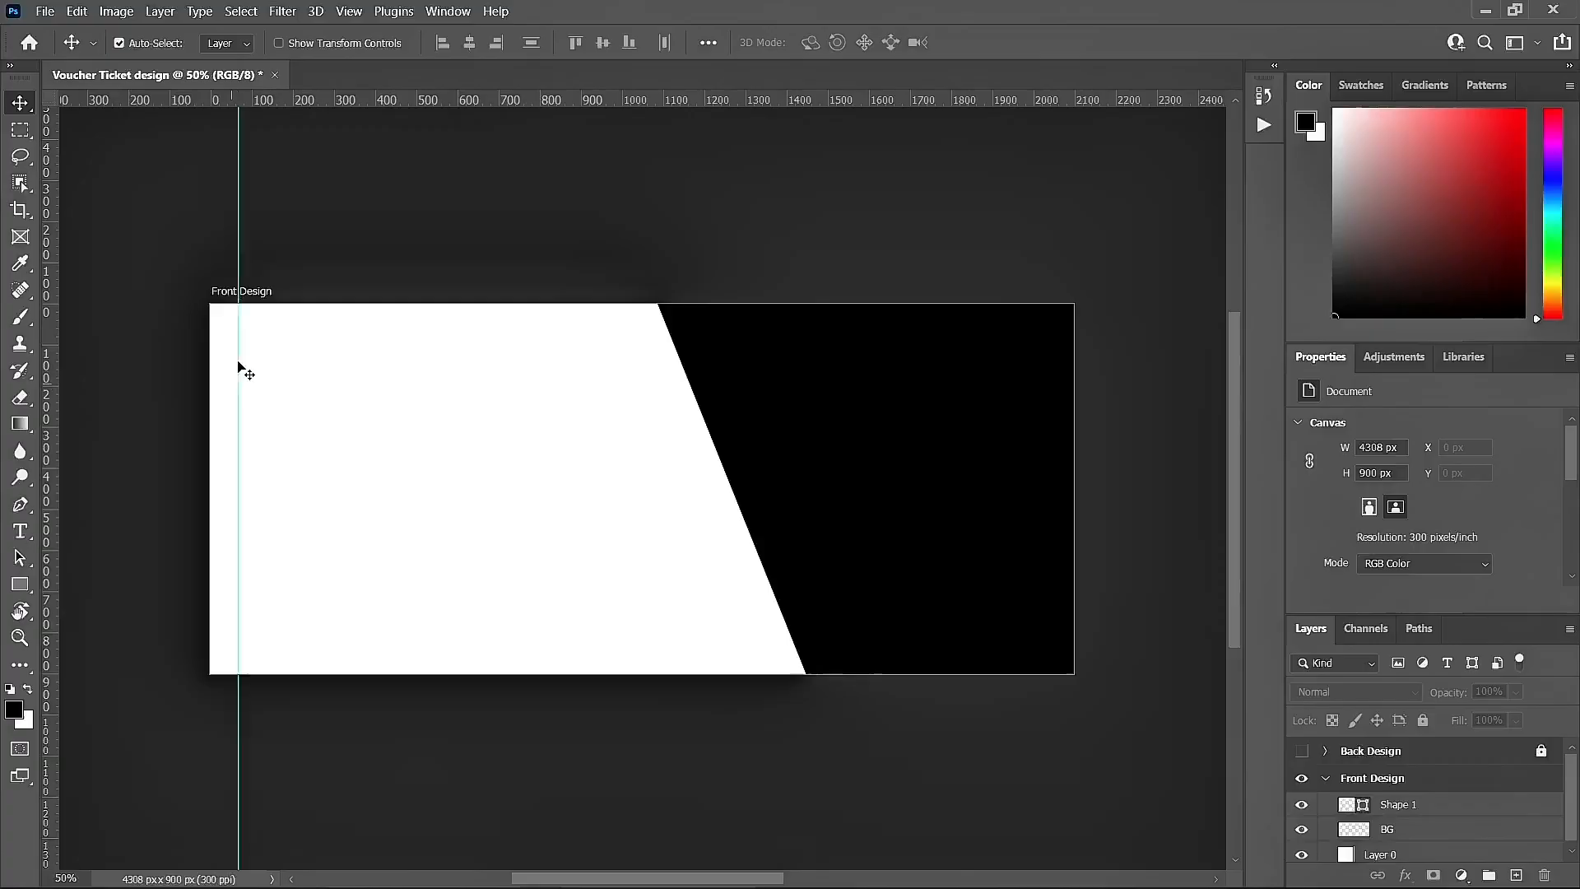
drag(381, 98, 324, 327)
drag(334, 95, 308, 651)
drag(58, 596, 1046, 633)
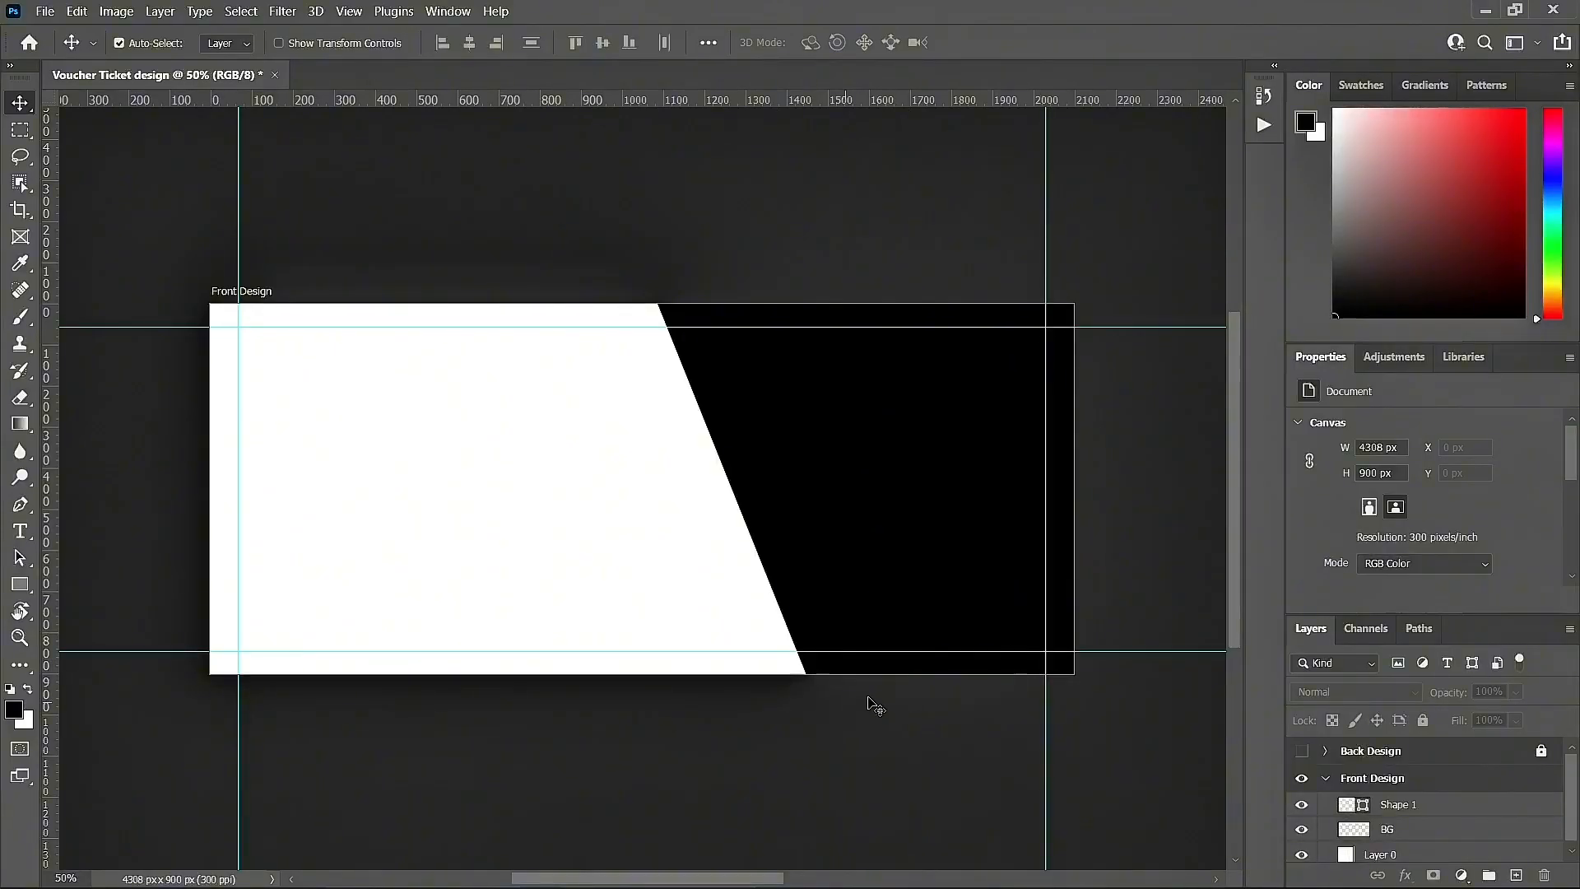
Step: Nudge the black slanted shape 12 px to the right
click(905, 486)
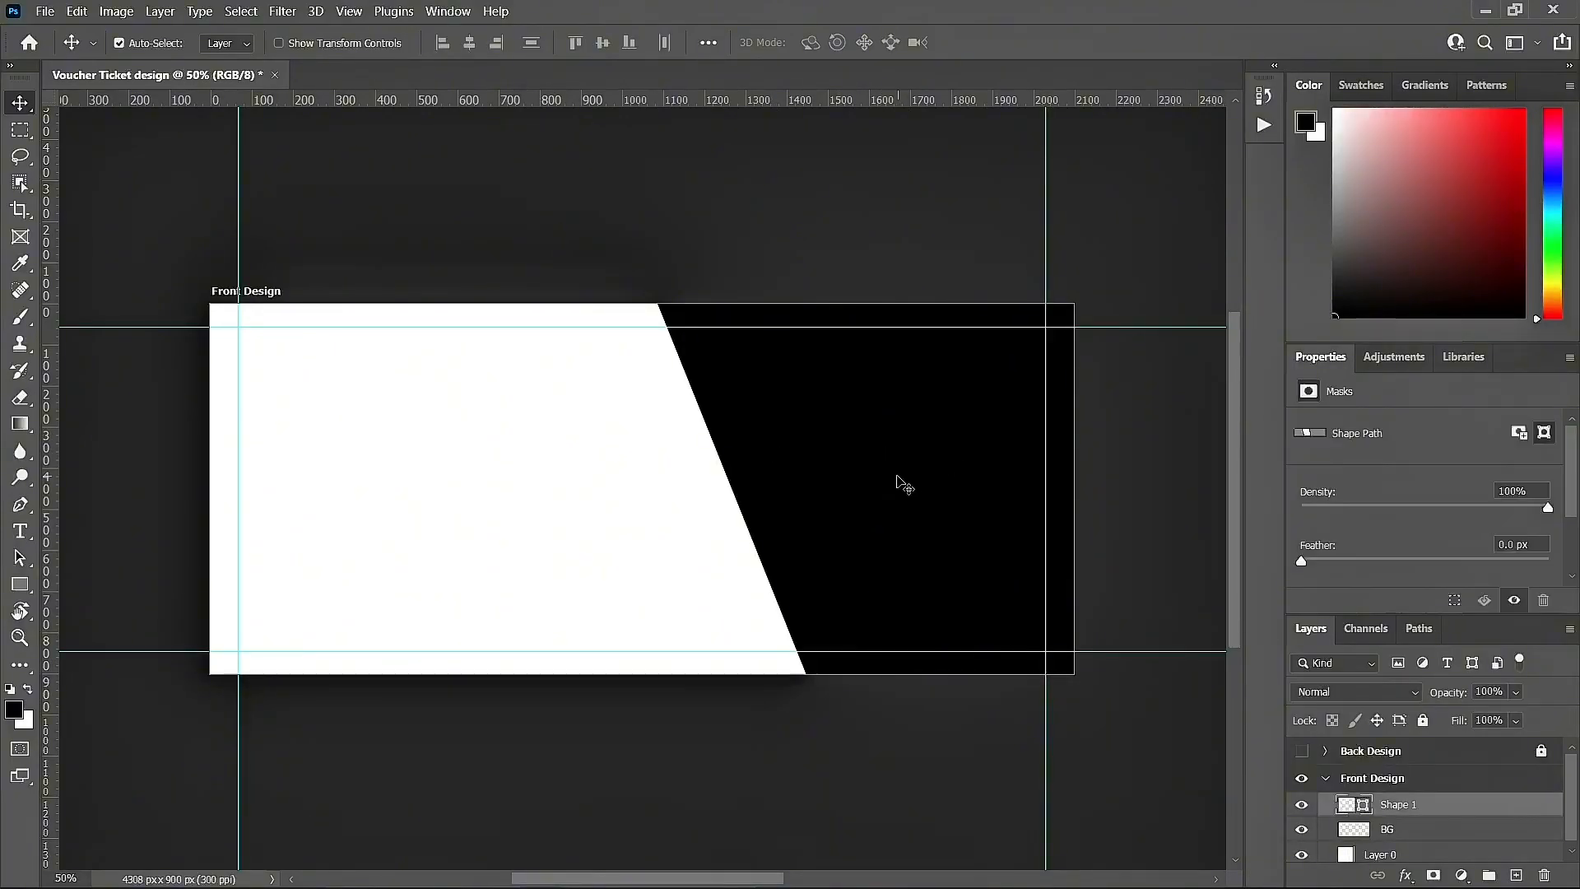
key(Right)
key(Right)
key(Right)
key(Right)
key(Right)
key(Right)
key(Right)
key(Right)
key(Right)
key(Right)
key(Right)
key(Right)
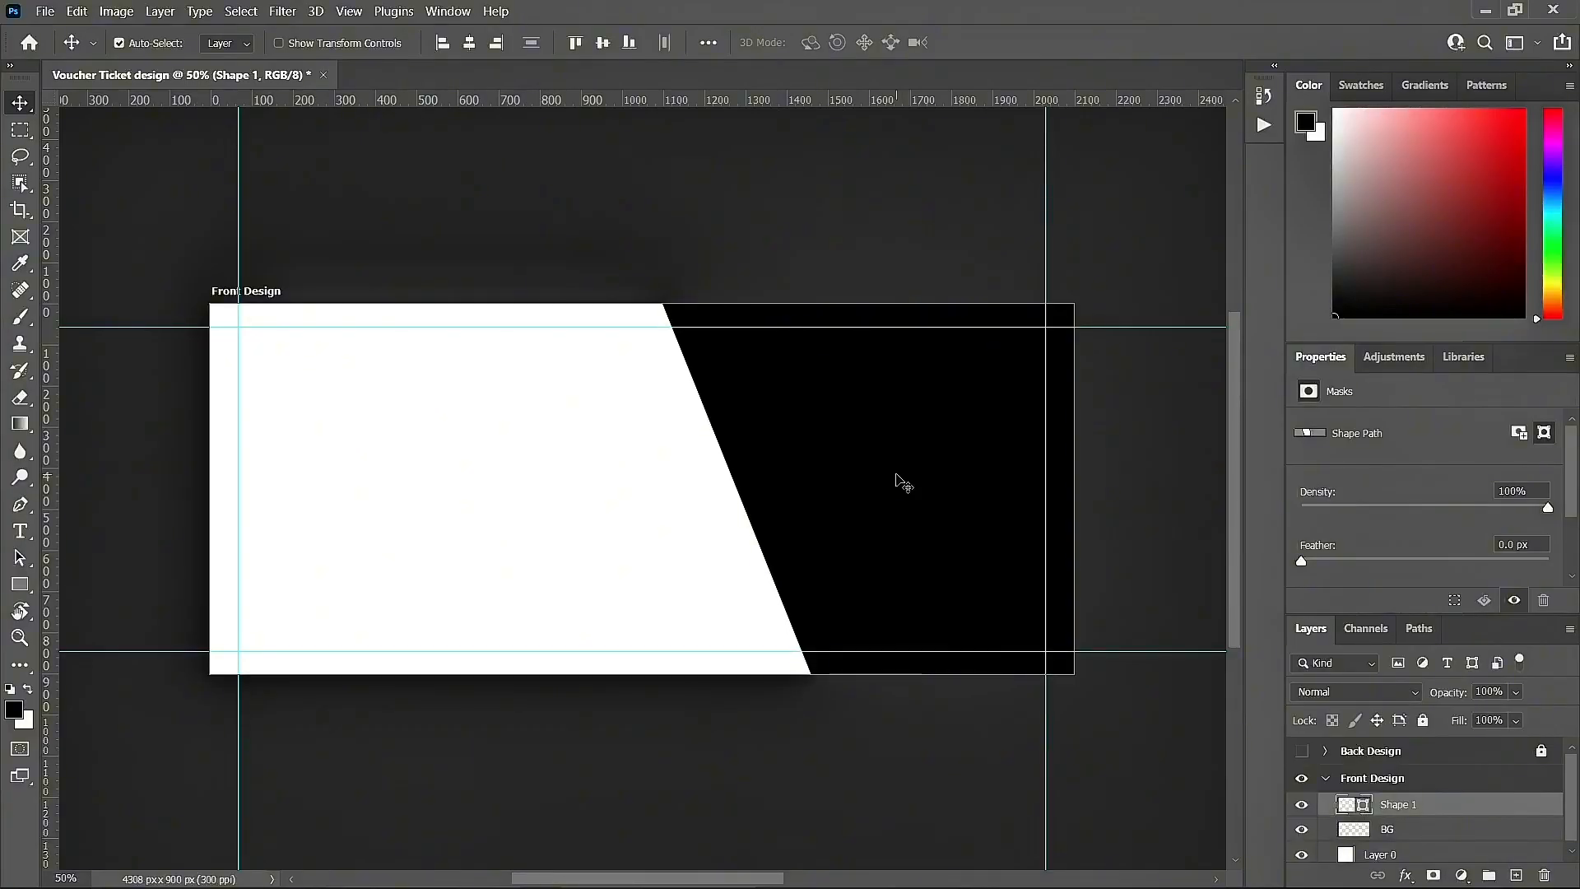
Step: Duplicate the Shape 1 layer and rename the copy as "shape 2"
double_click(1399, 805)
click(1463, 808)
key(ctrl+j)
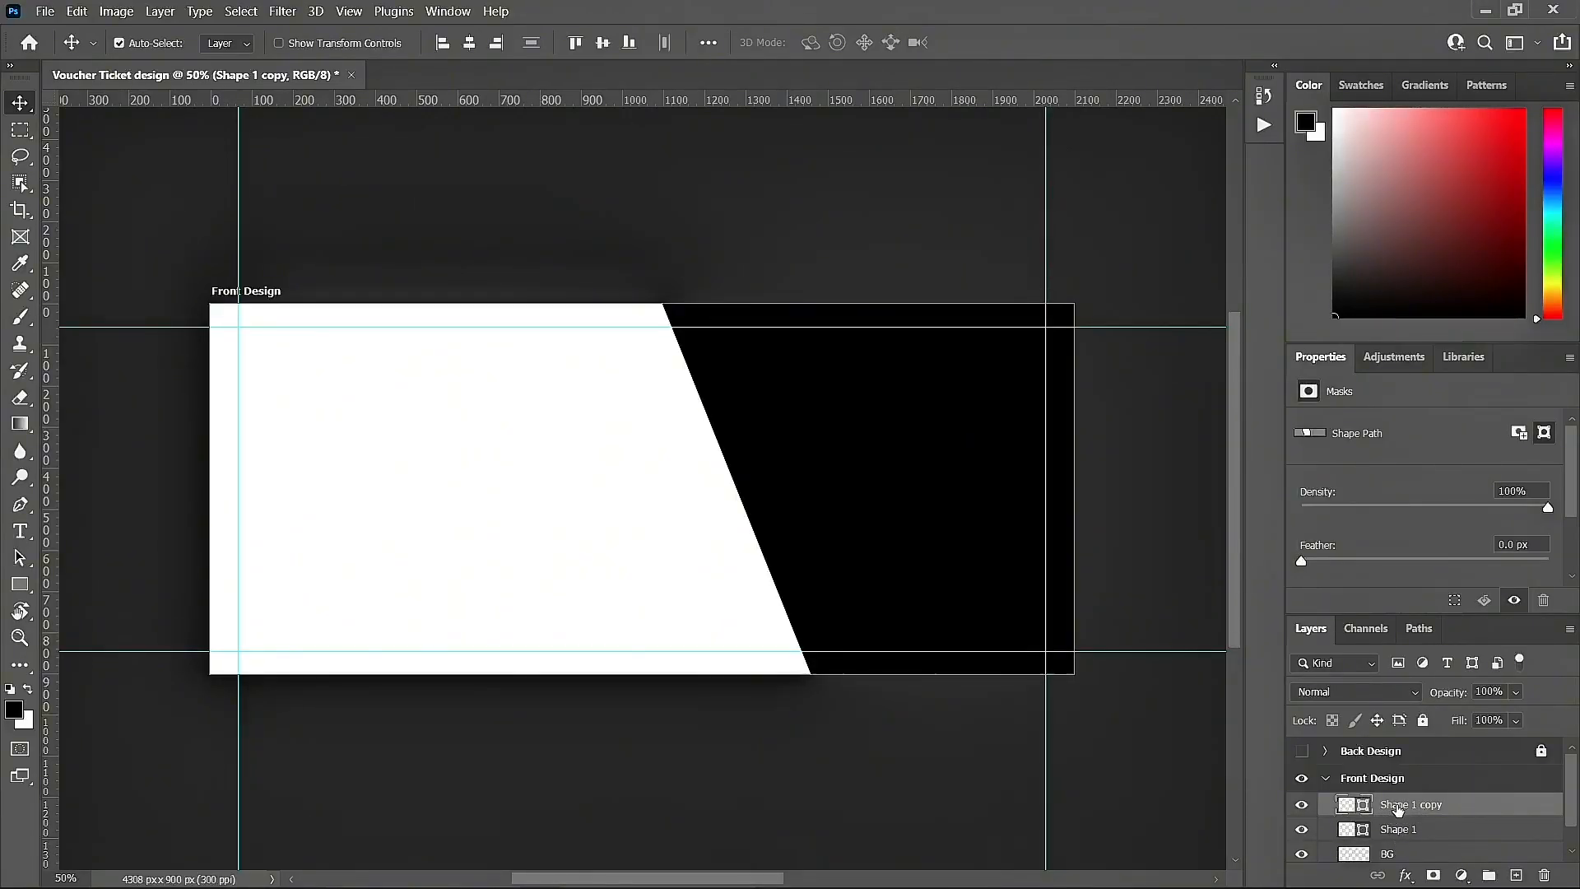
click(1400, 832)
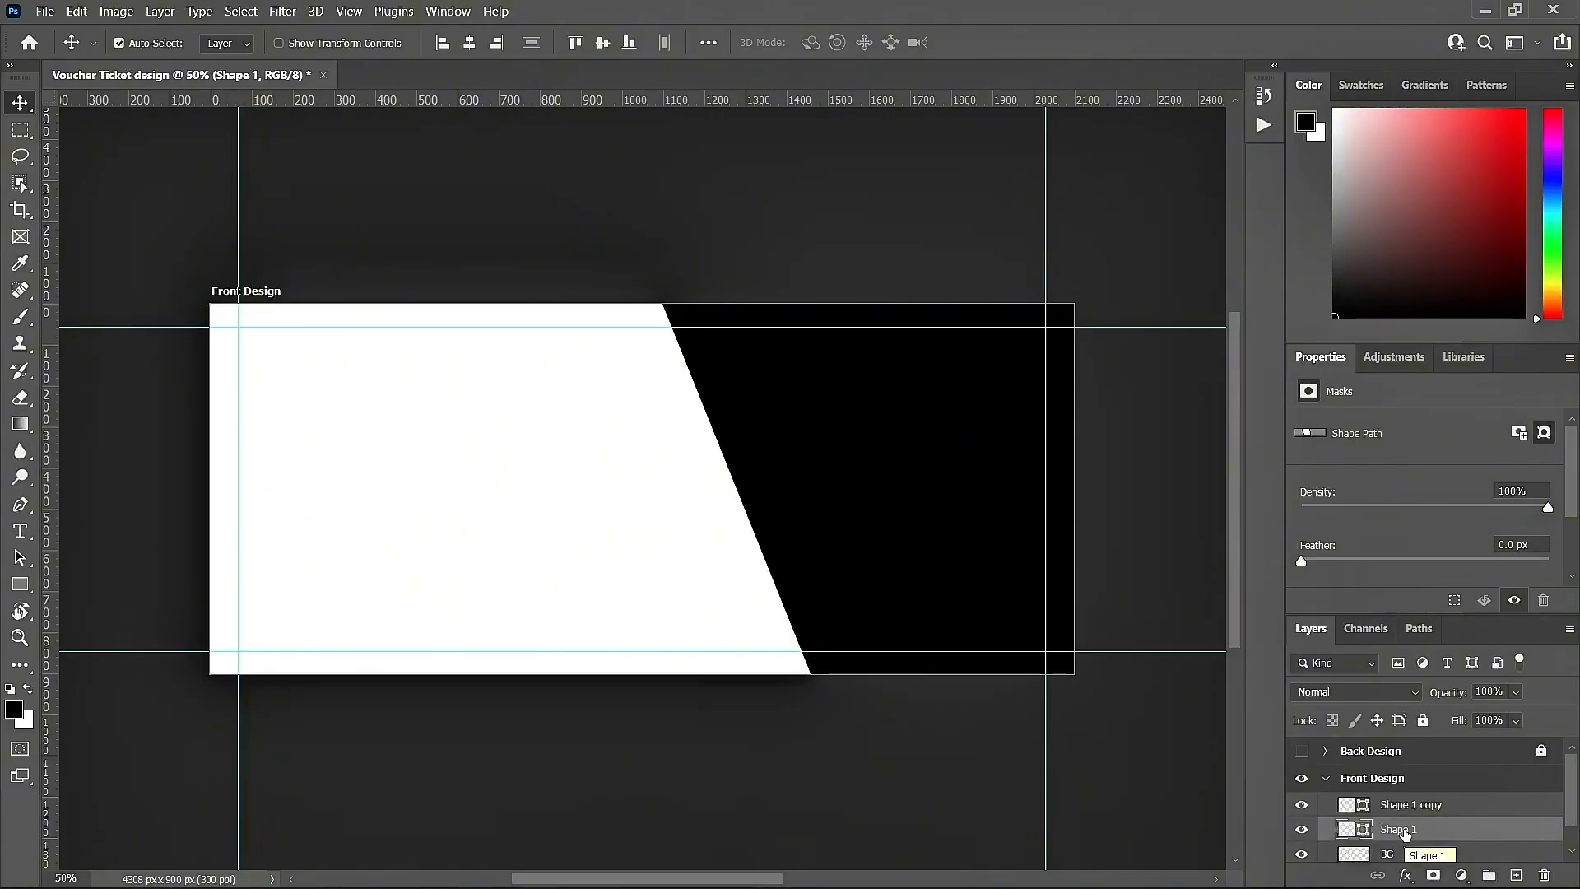
double_click(1428, 804)
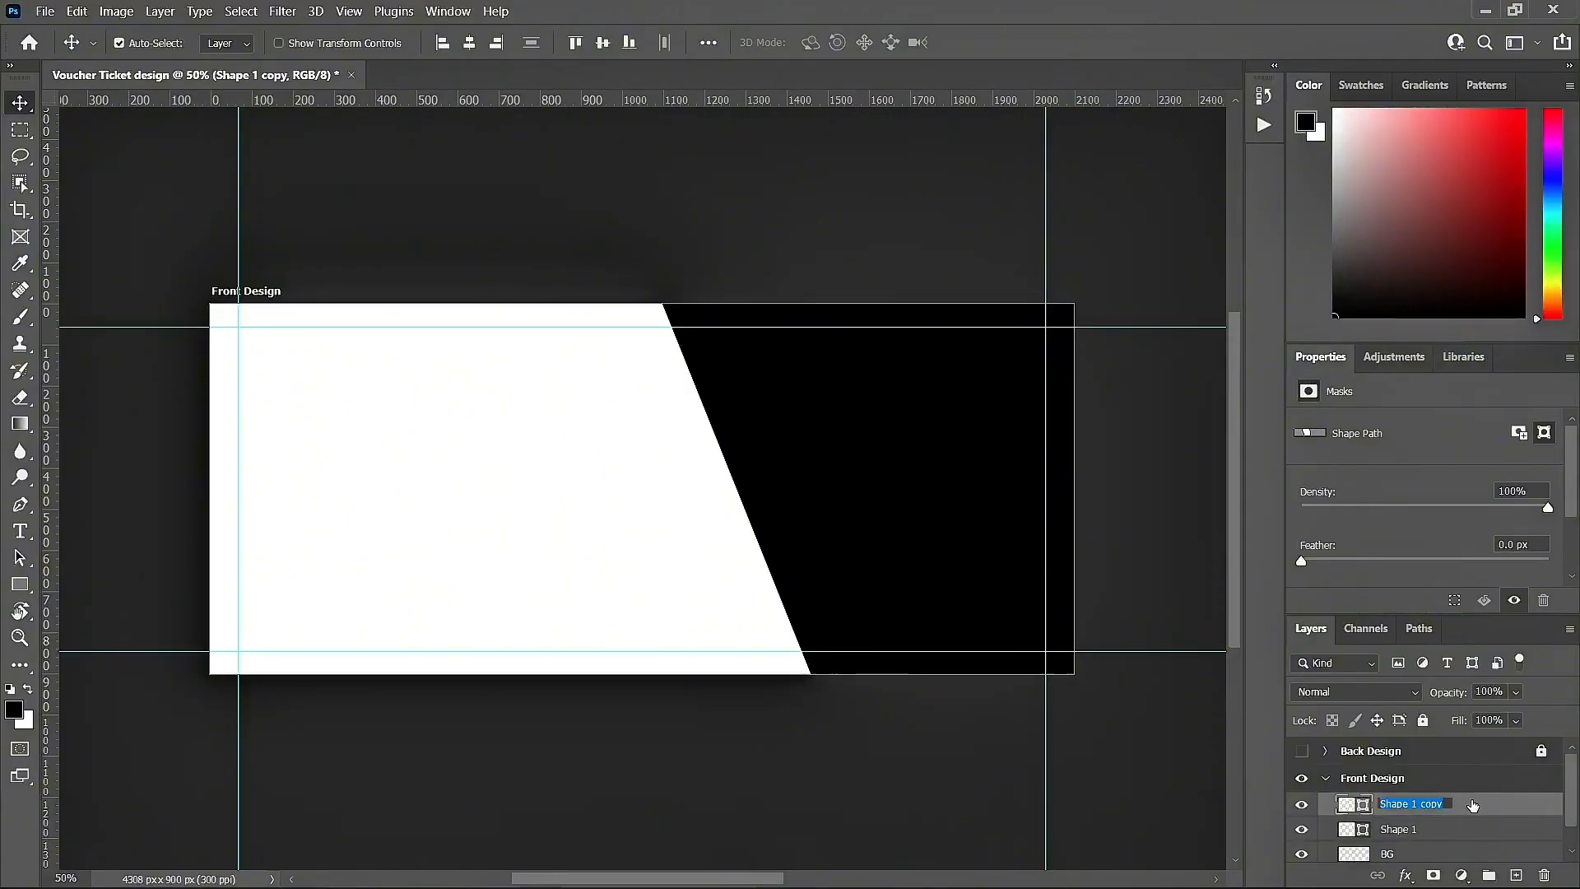
text(\)
key(Return)
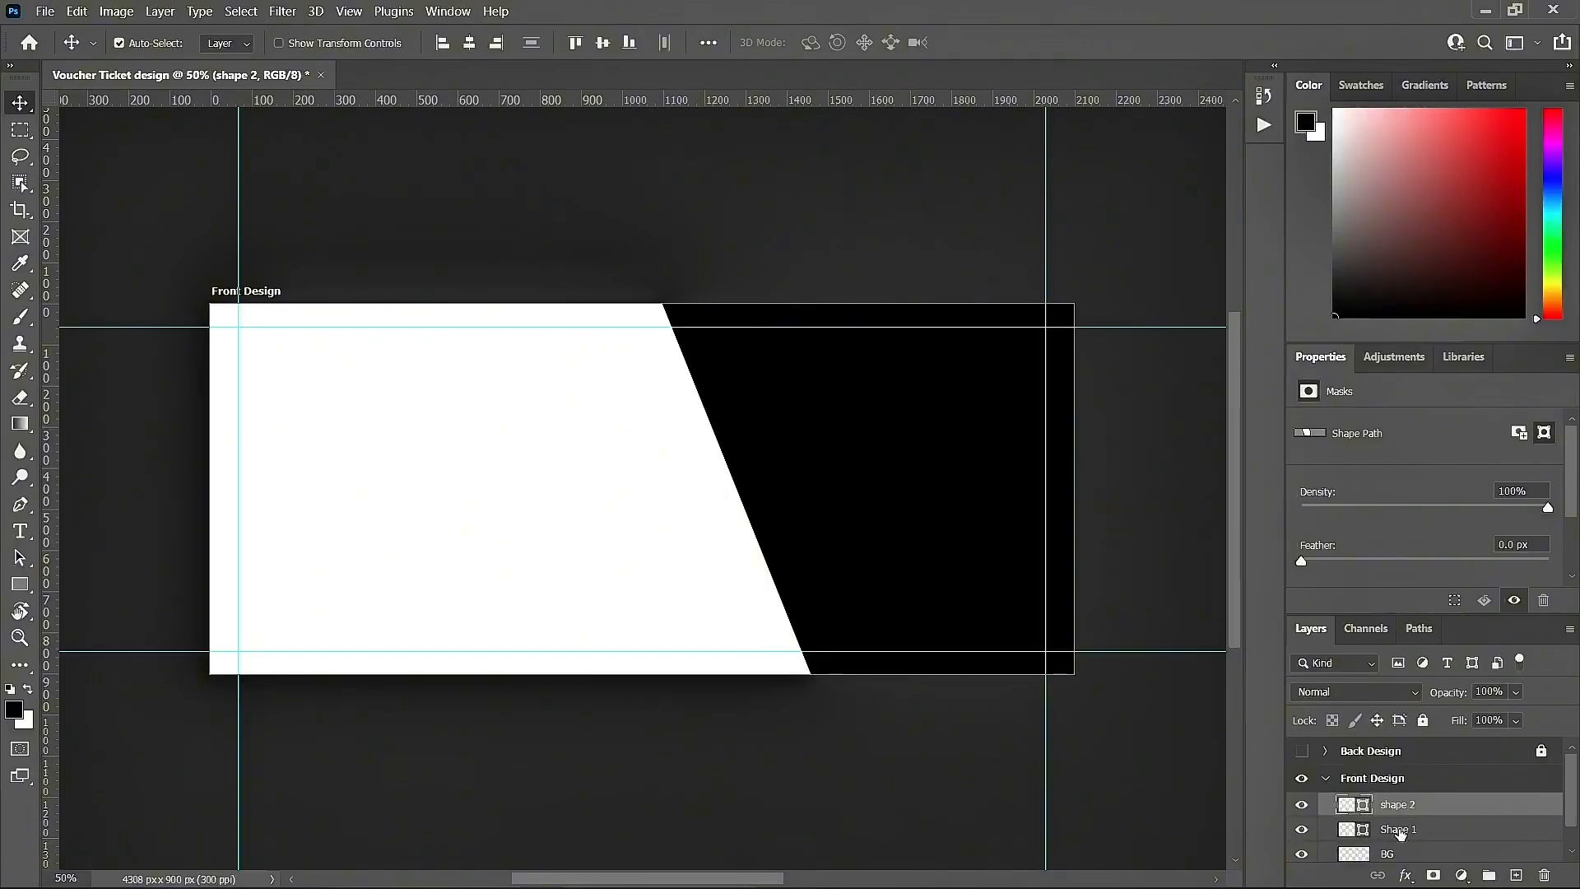
Step: Shift Shape 1 by 30 px to the left with Free Transform so it extends past shape 2
click(1402, 831)
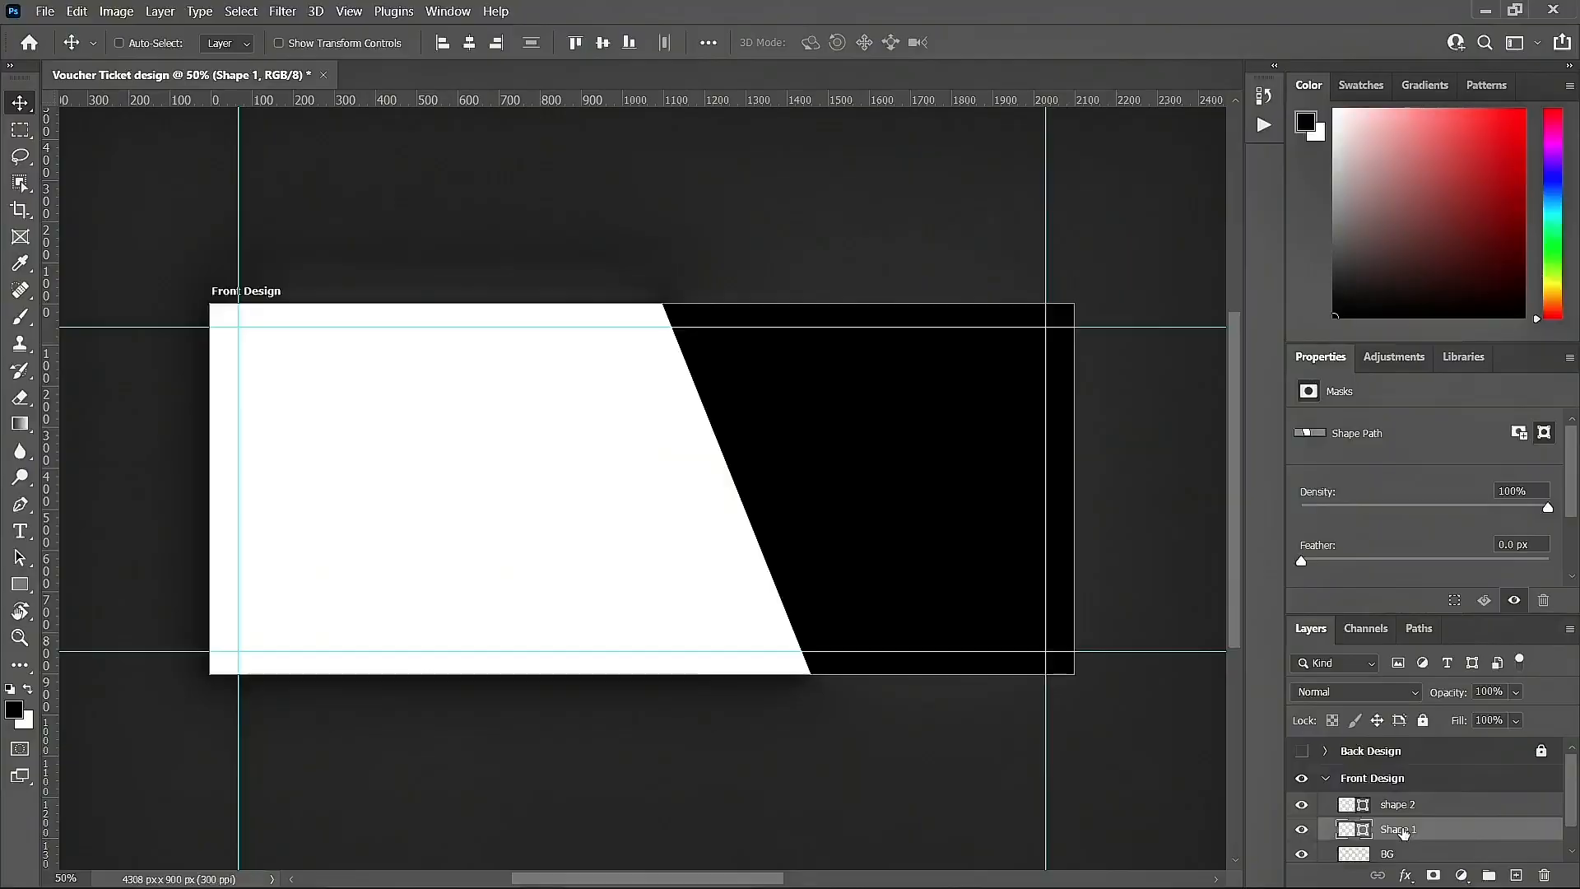
key(ctrl+t)
key(shift+Left)
key(shift+Left)
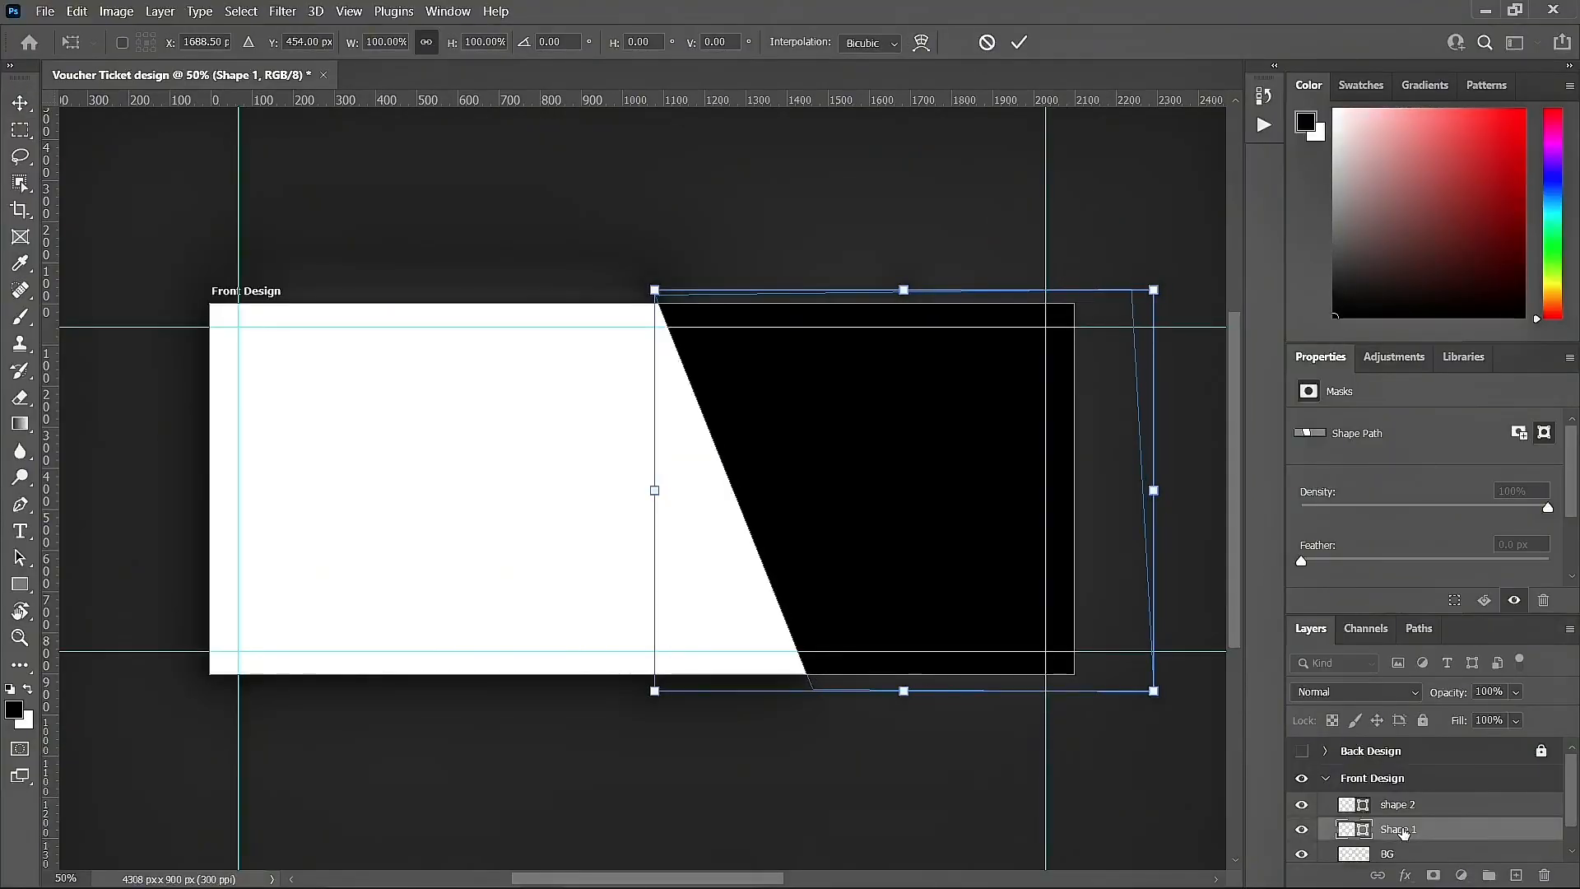
key(shift+Left)
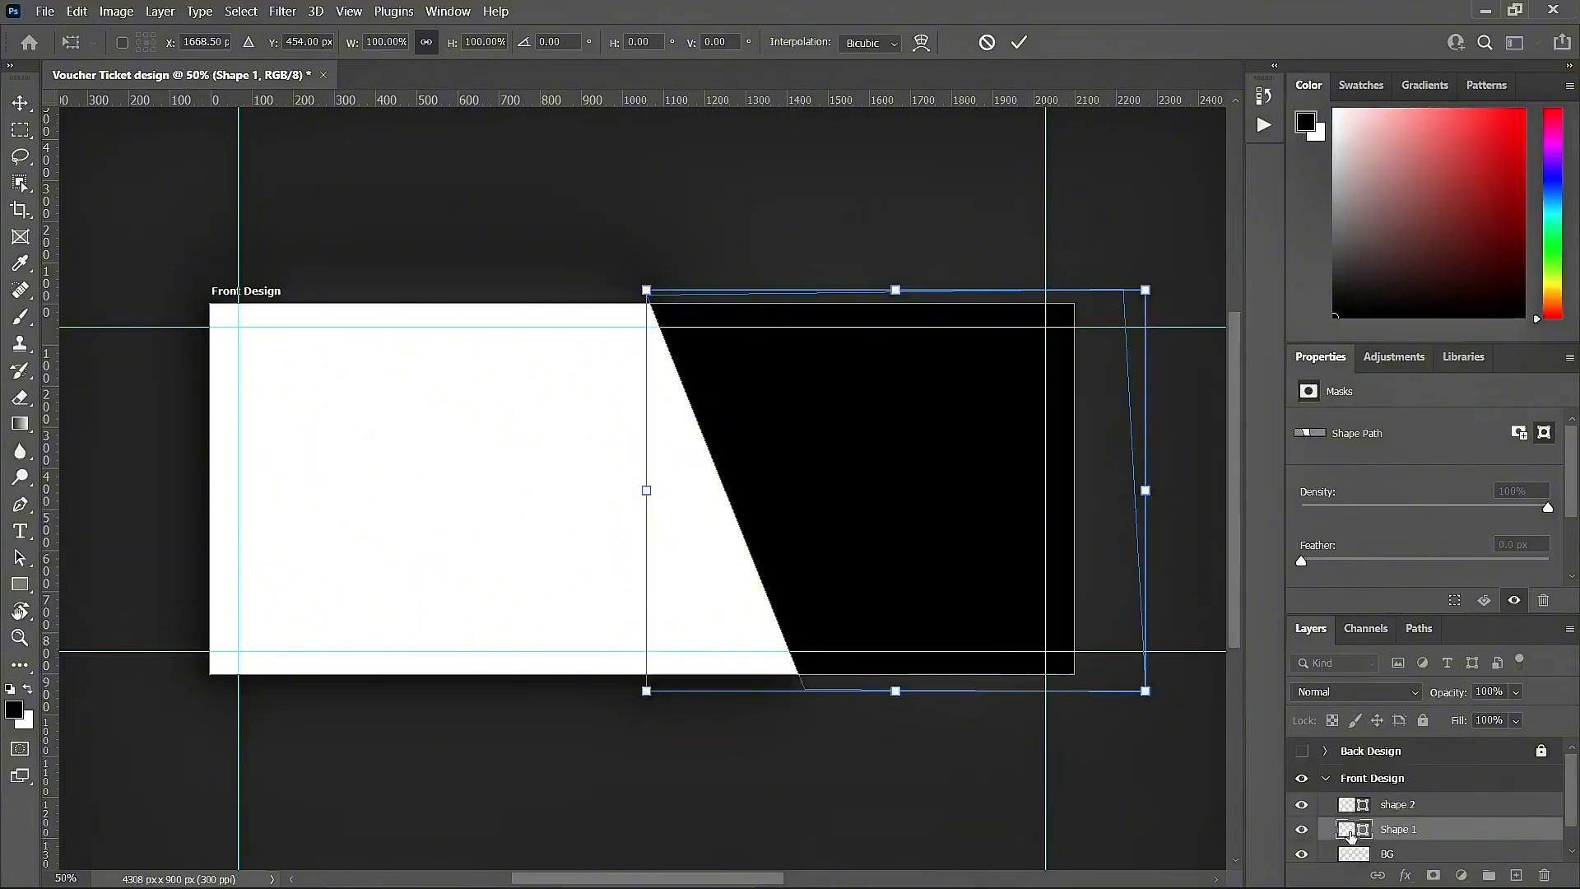
Step: Set the fill colour of Shape 1 to dark red #541d1d
double_click(1347, 830)
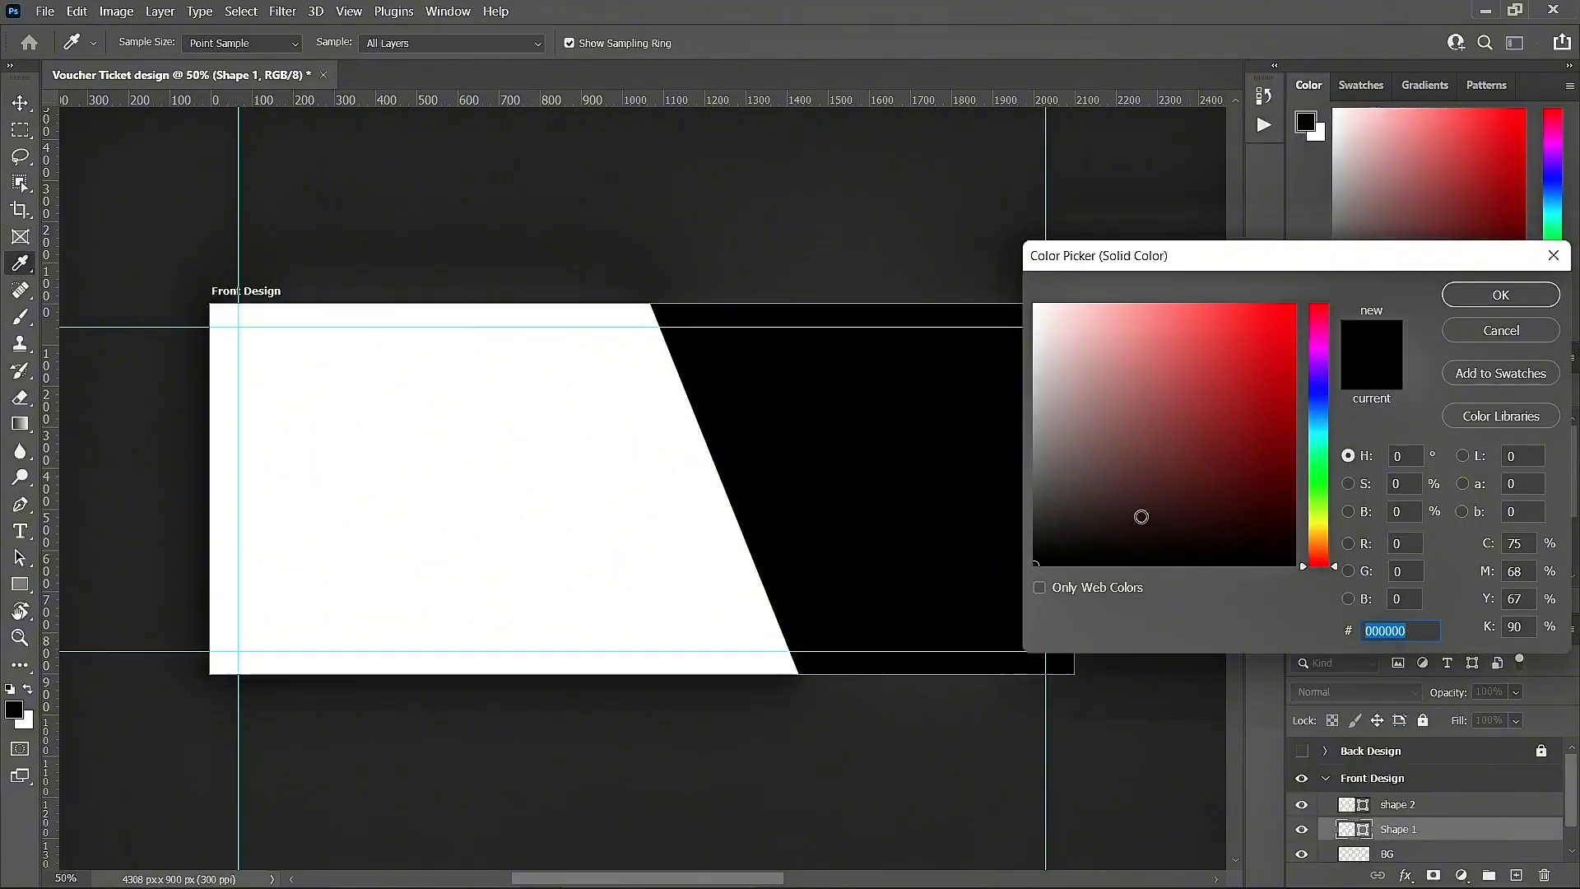
click(1080, 529)
click(1208, 479)
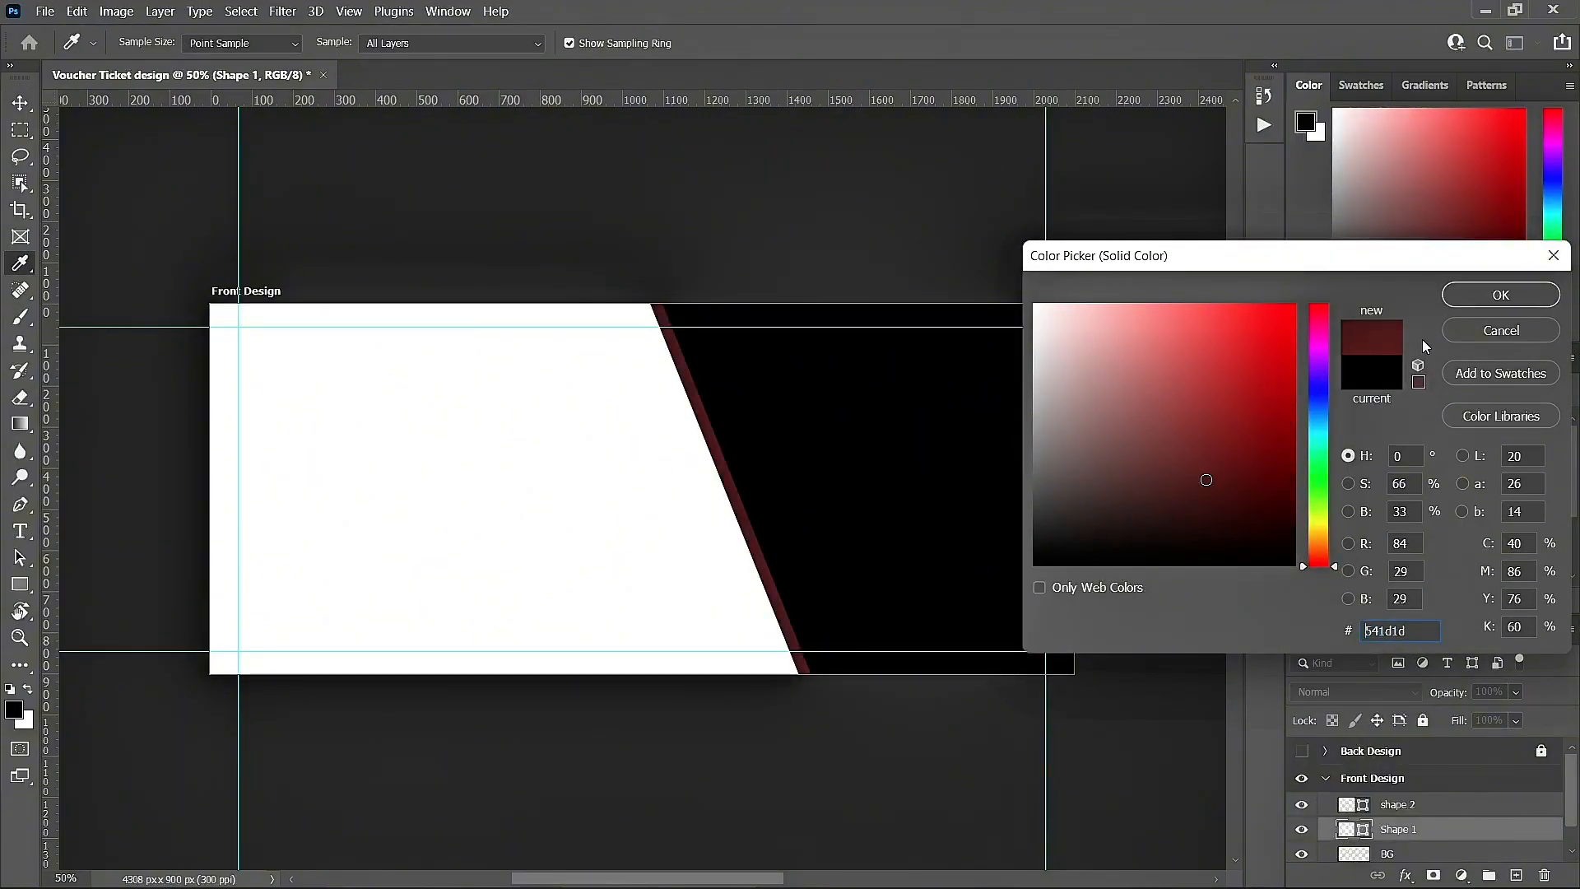
click(1515, 294)
click(897, 458)
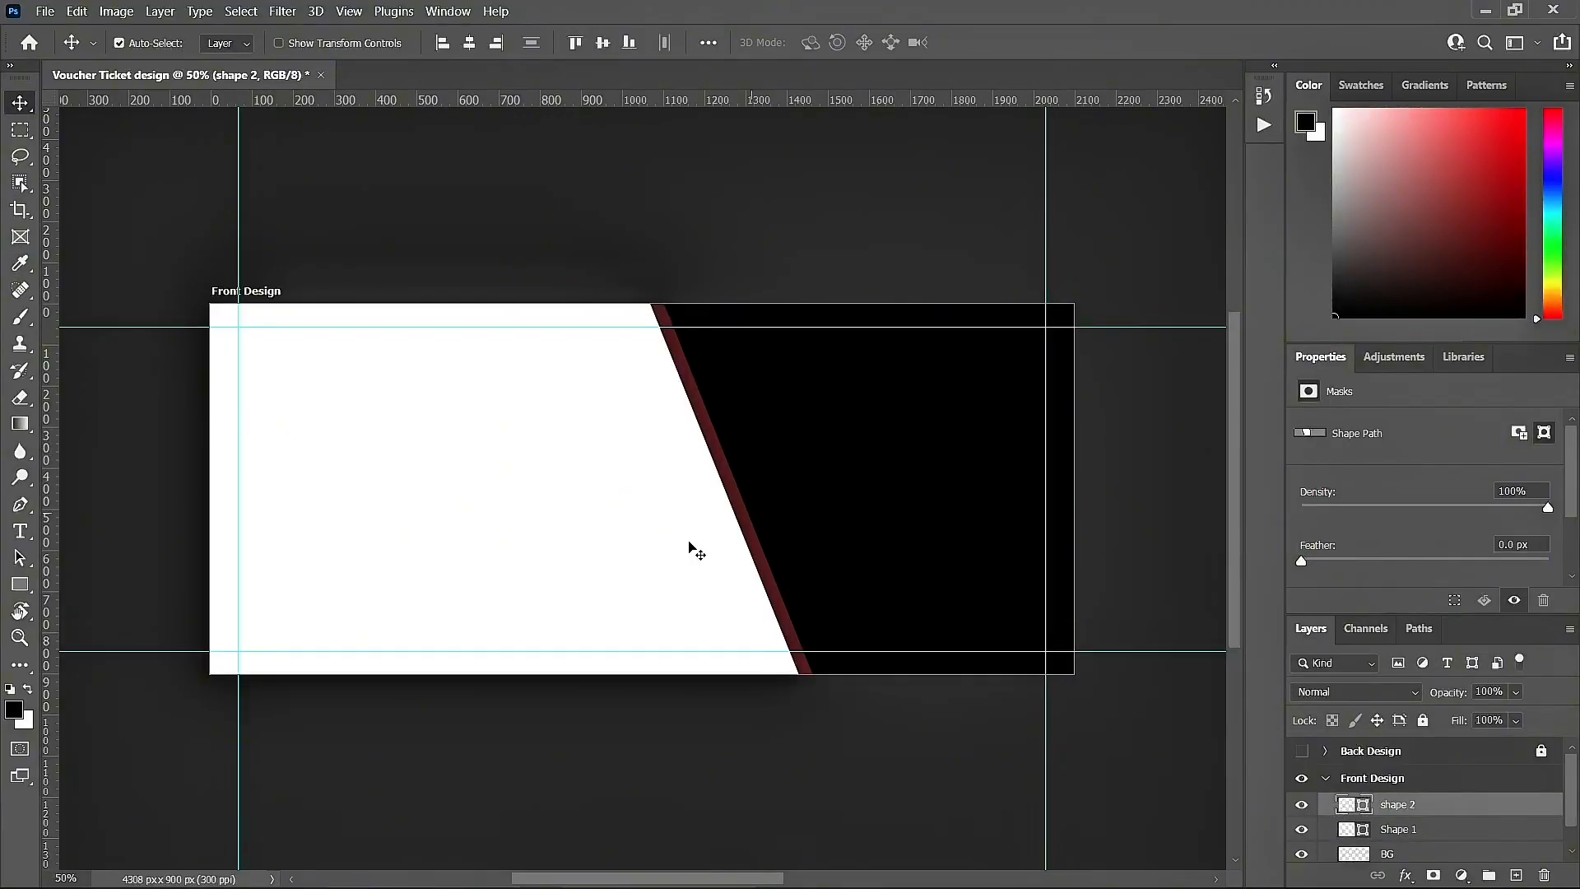
click(753, 544)
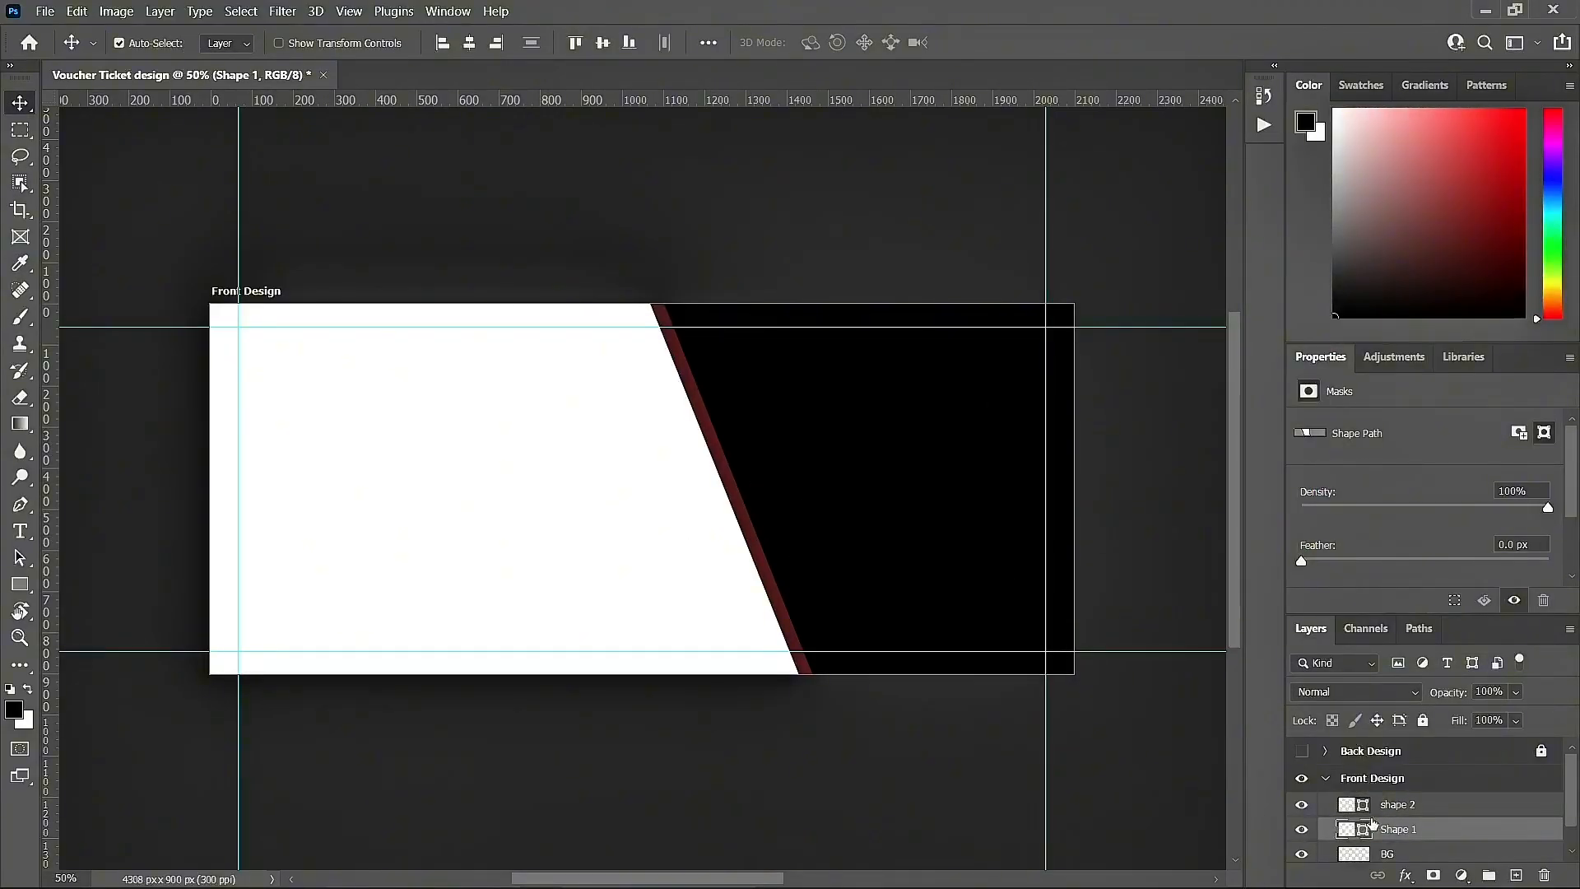
click(854, 495)
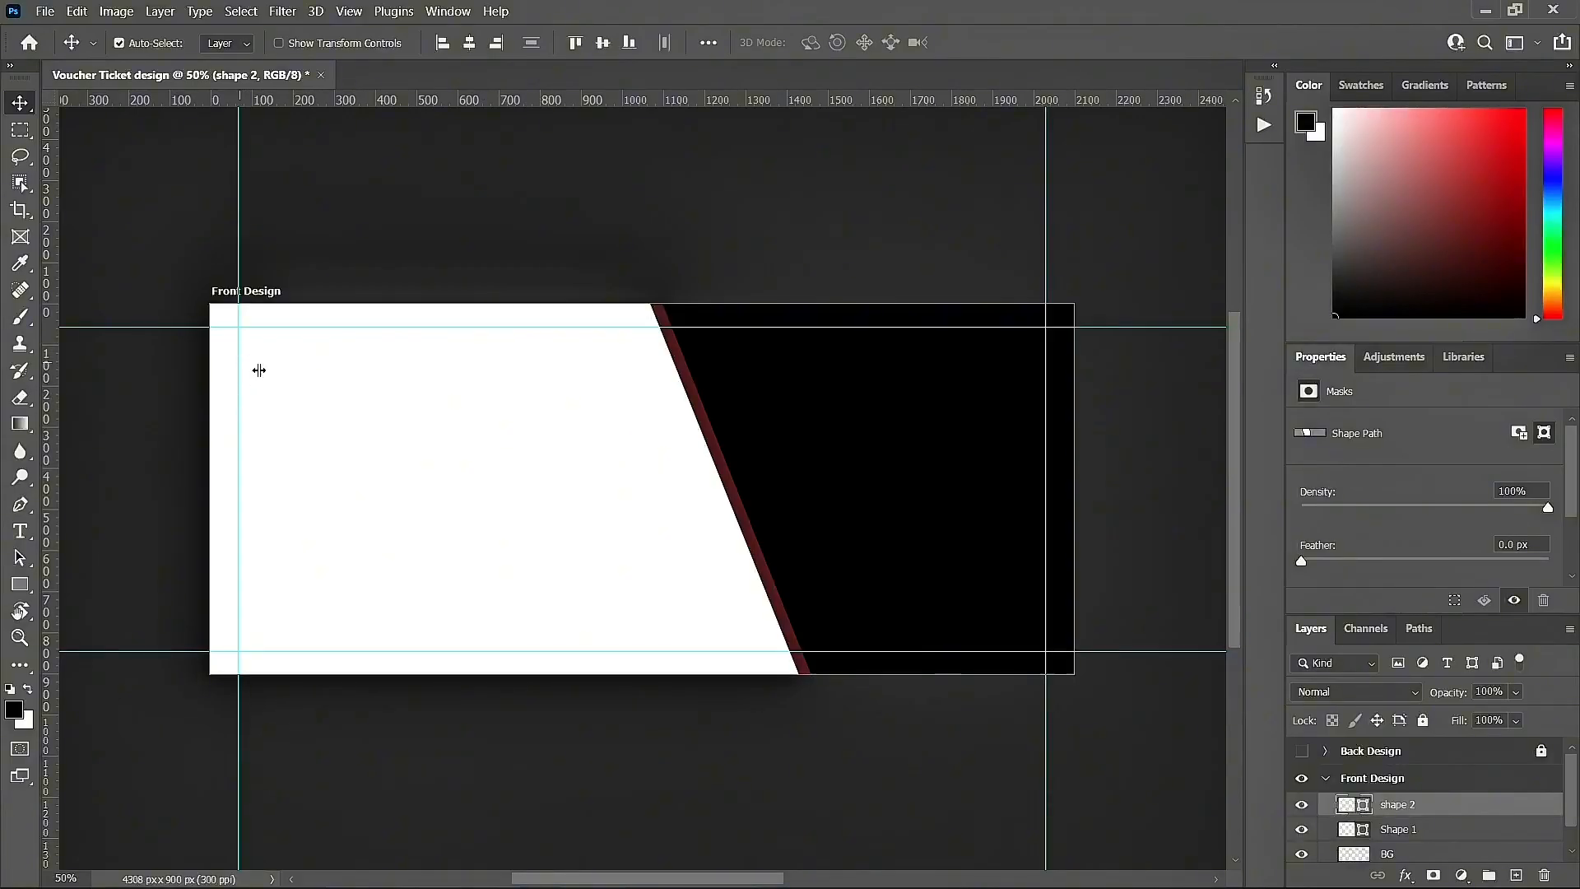
Step: Add a new layer above shape 2 and draw a narrow 95 x 890 px black rectangle along the artboard's left edge
click(272, 371)
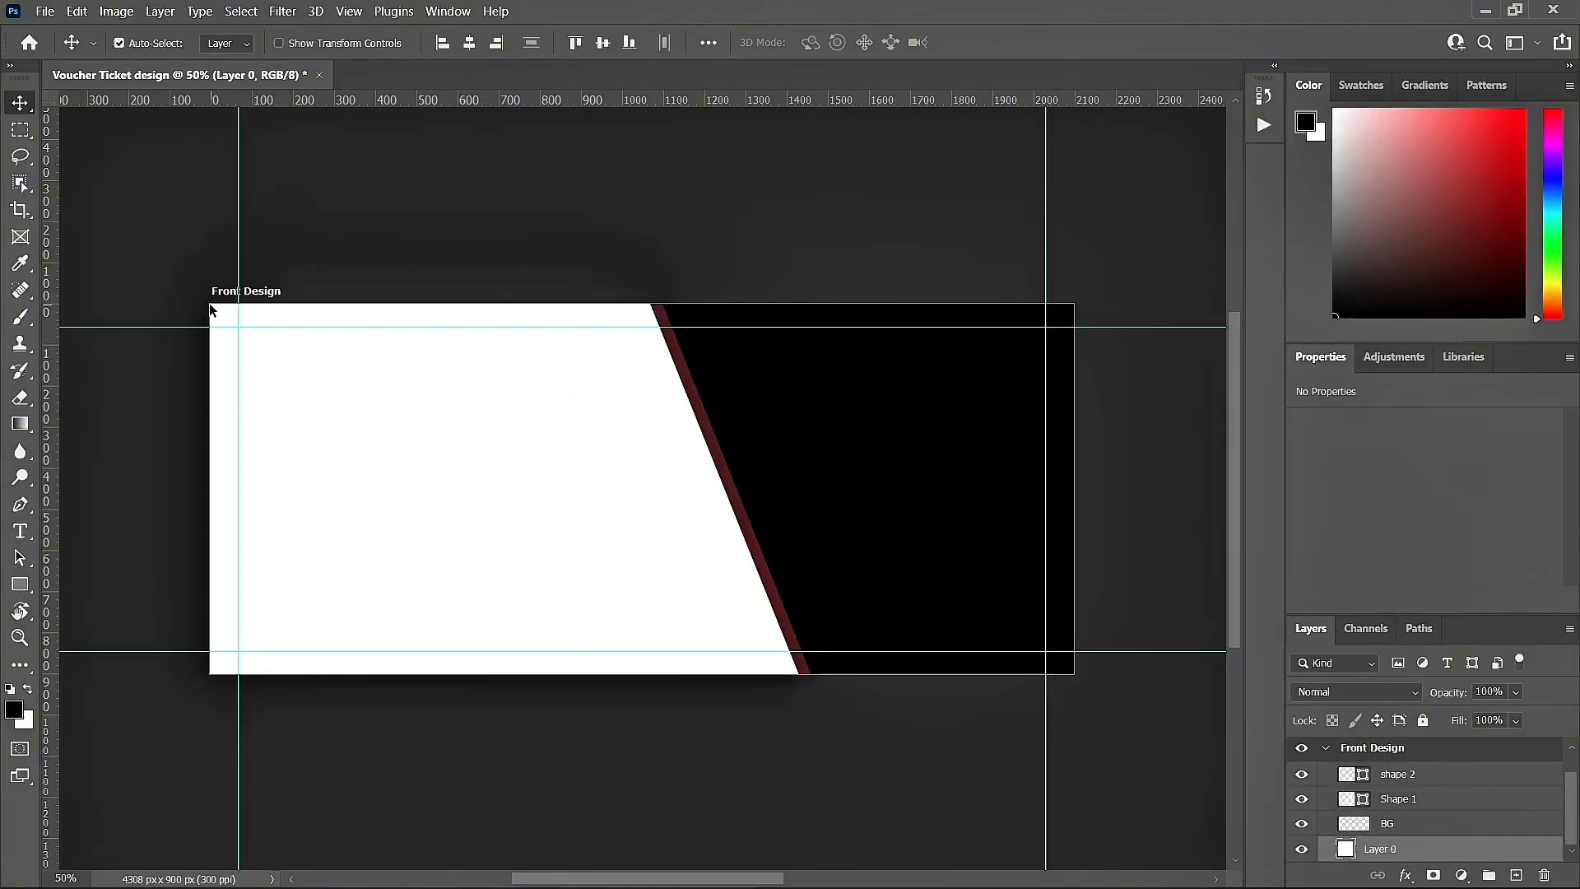
scroll(1473, 831, up, 1)
click(1459, 814)
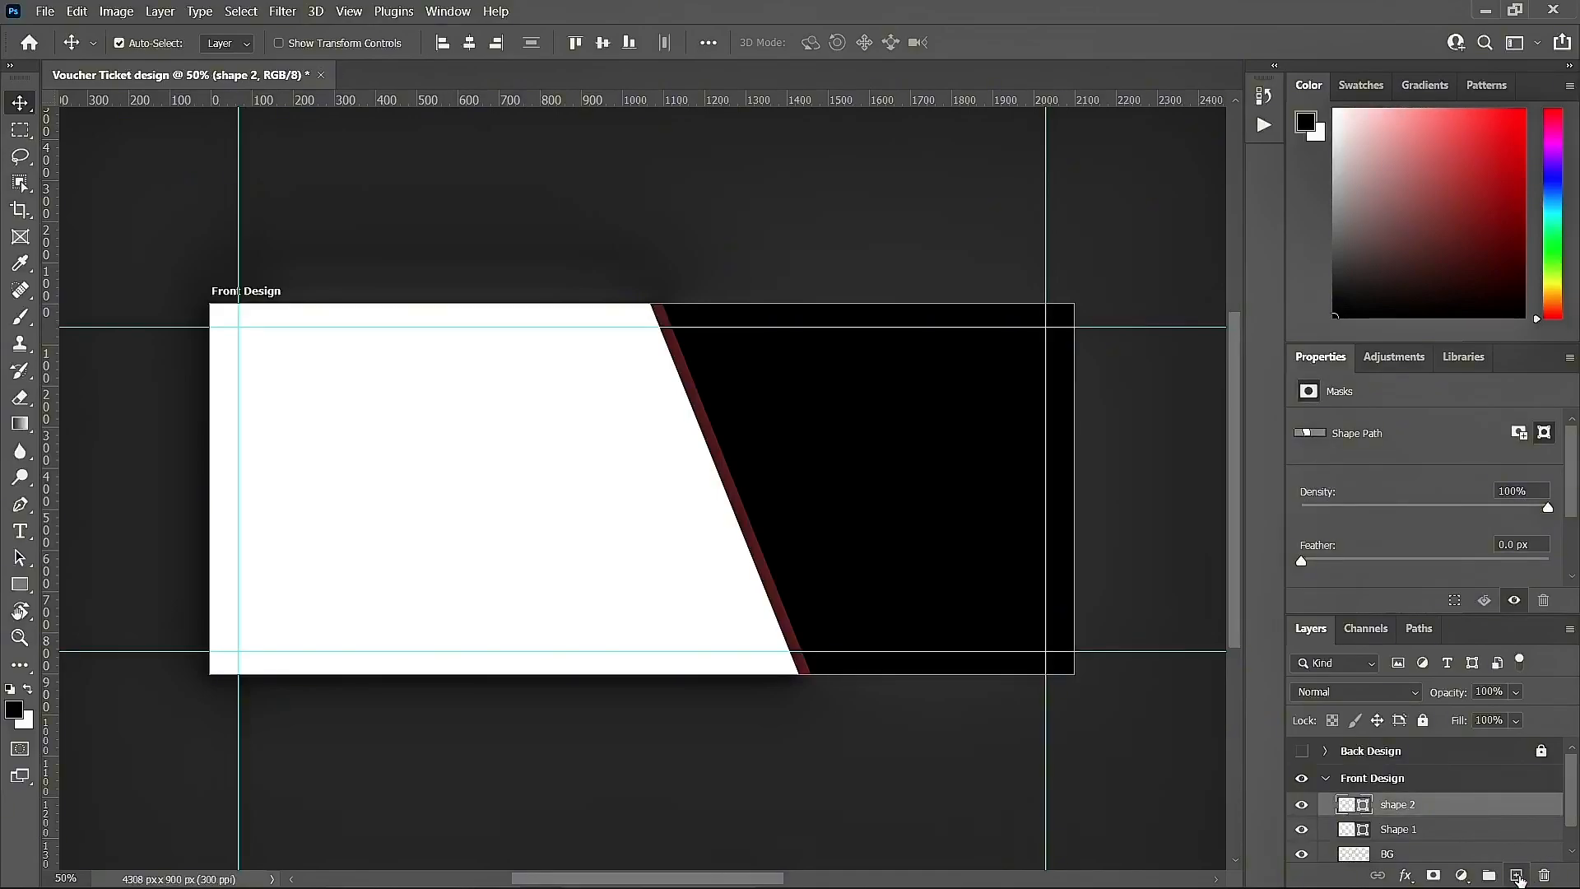
click(1515, 876)
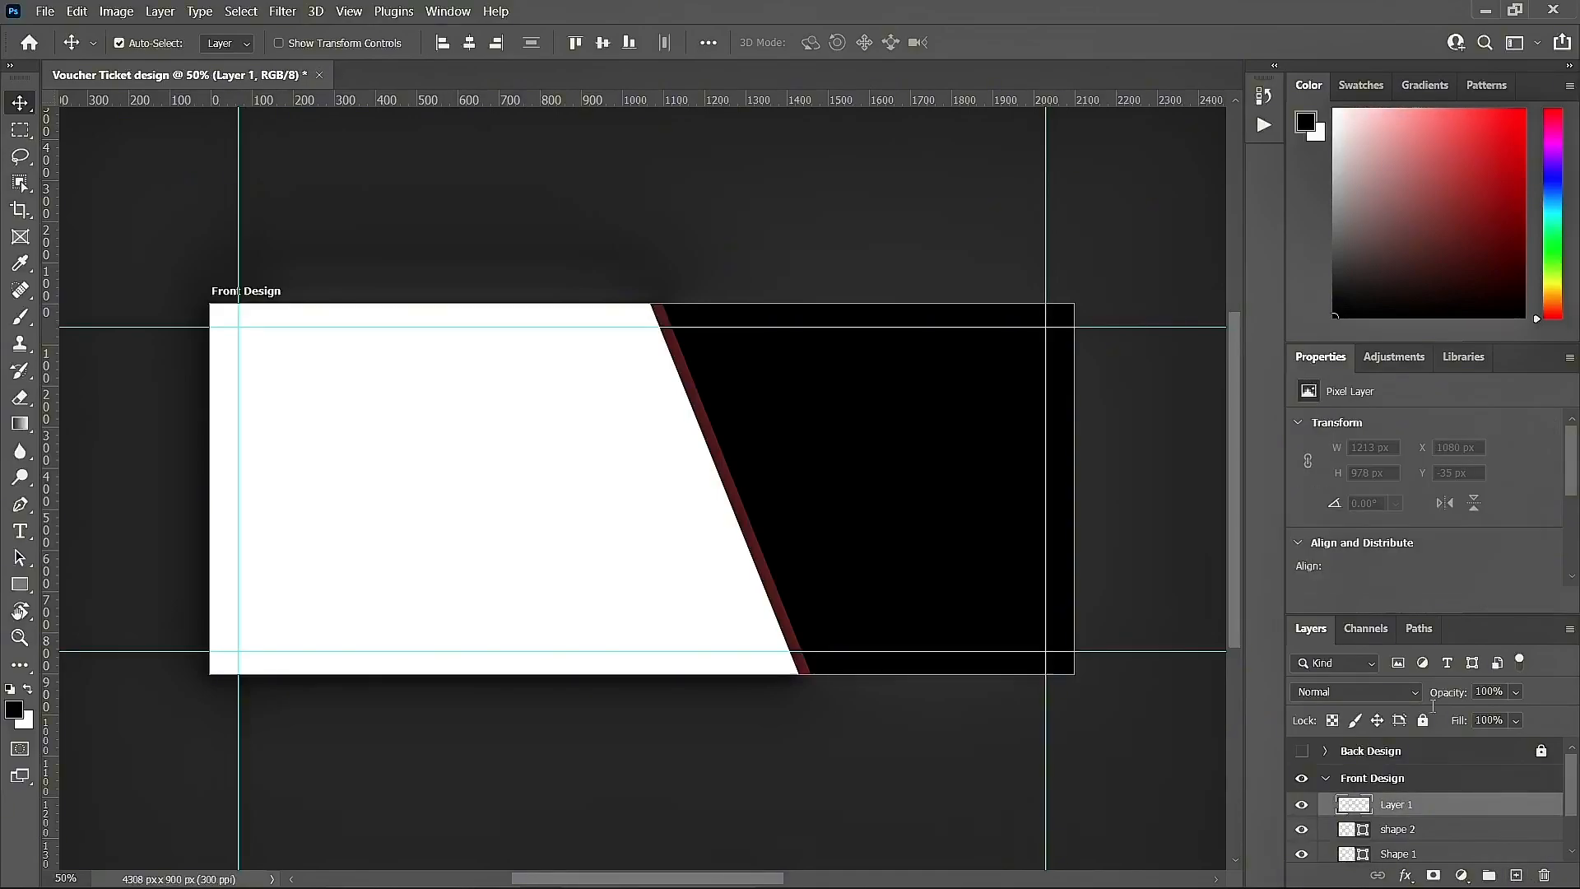
click(19, 587)
click(79, 584)
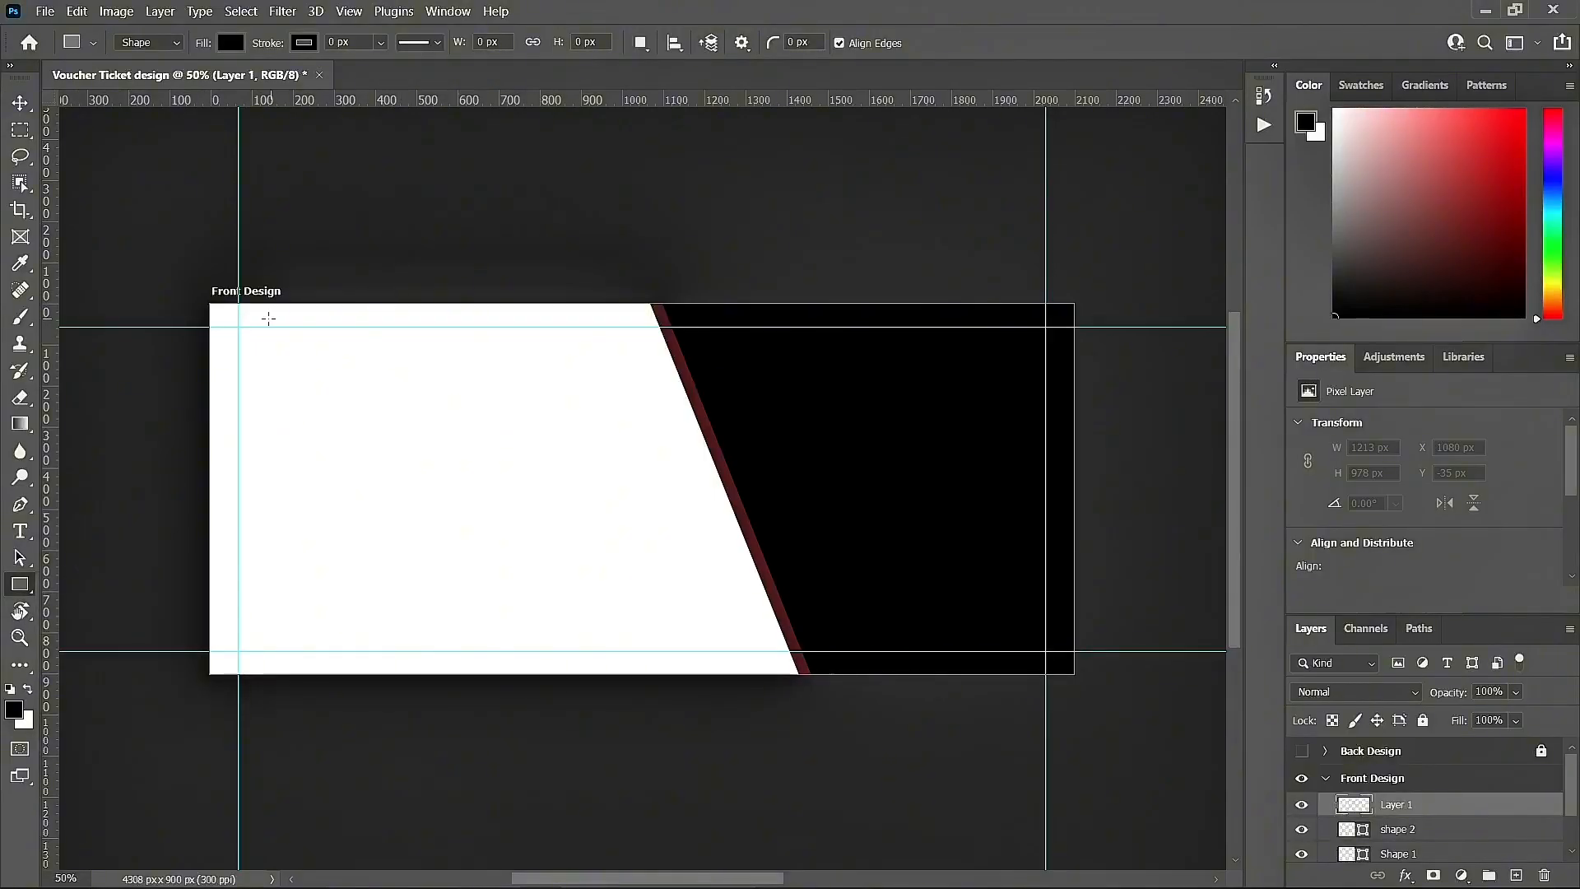
drag(219, 308, 251, 672)
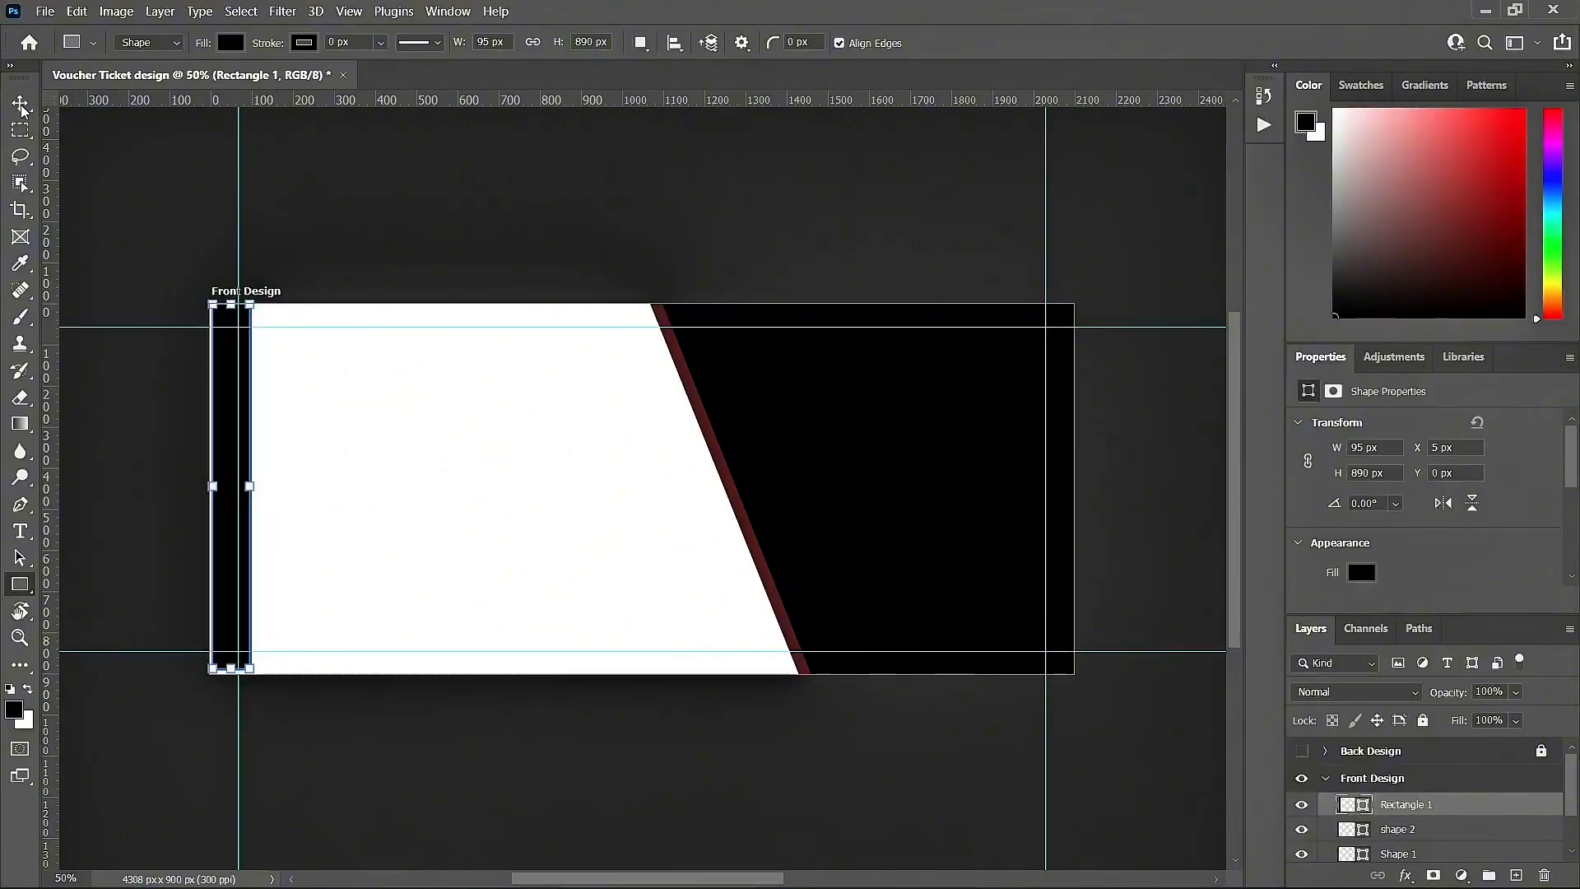
key(v)
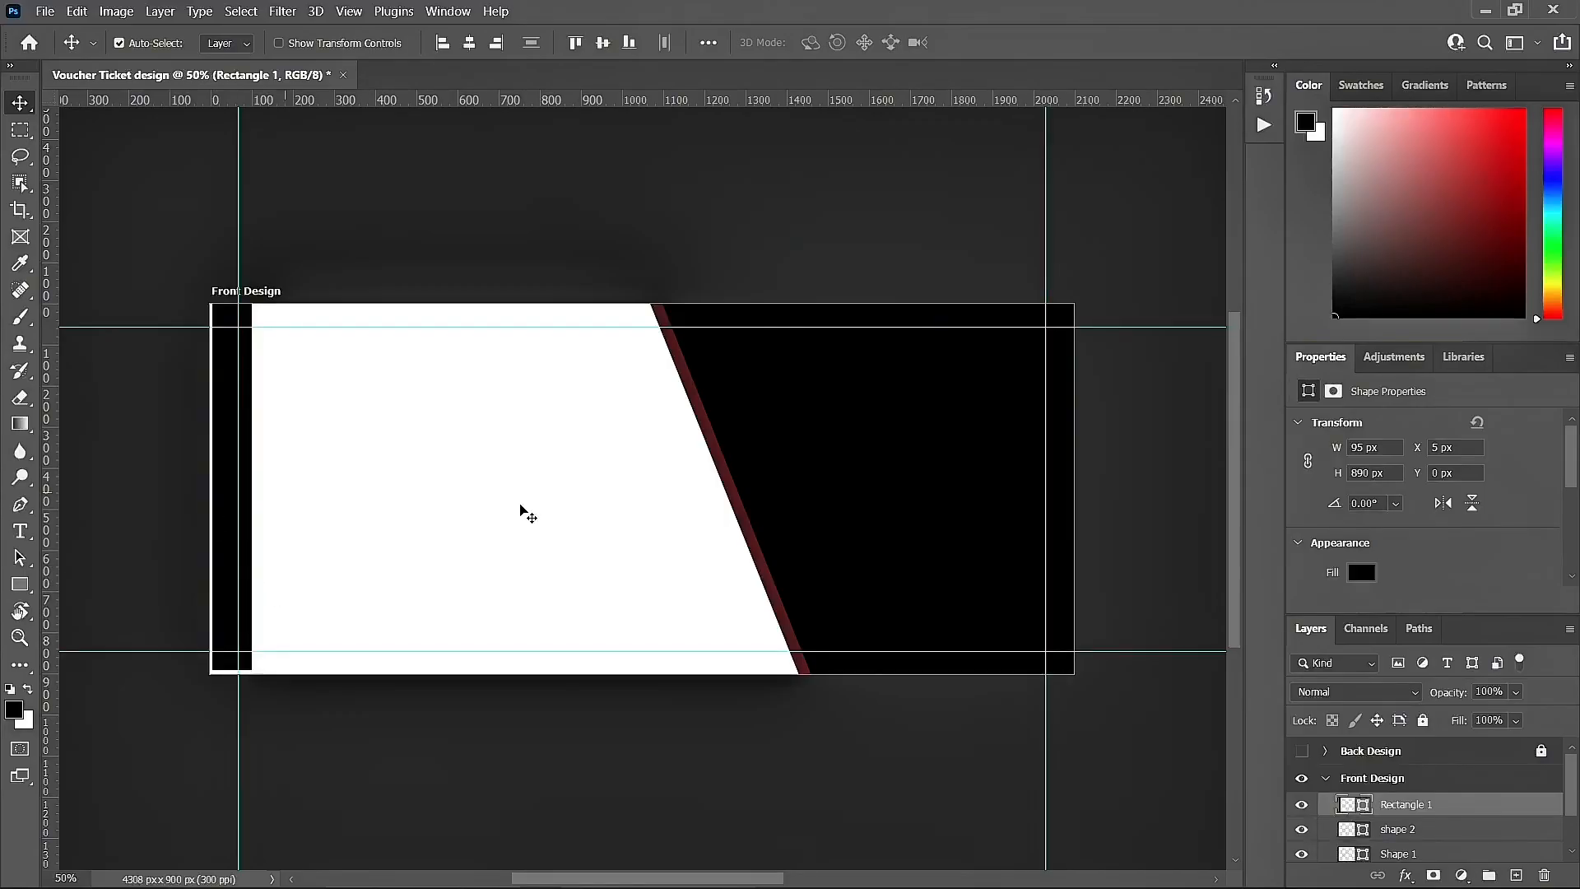
Step: Change the fill colour of Rectangle 1 along the artboard's left edge from the Color Picker to a medium blue
double_click(1350, 810)
text(146ebb)
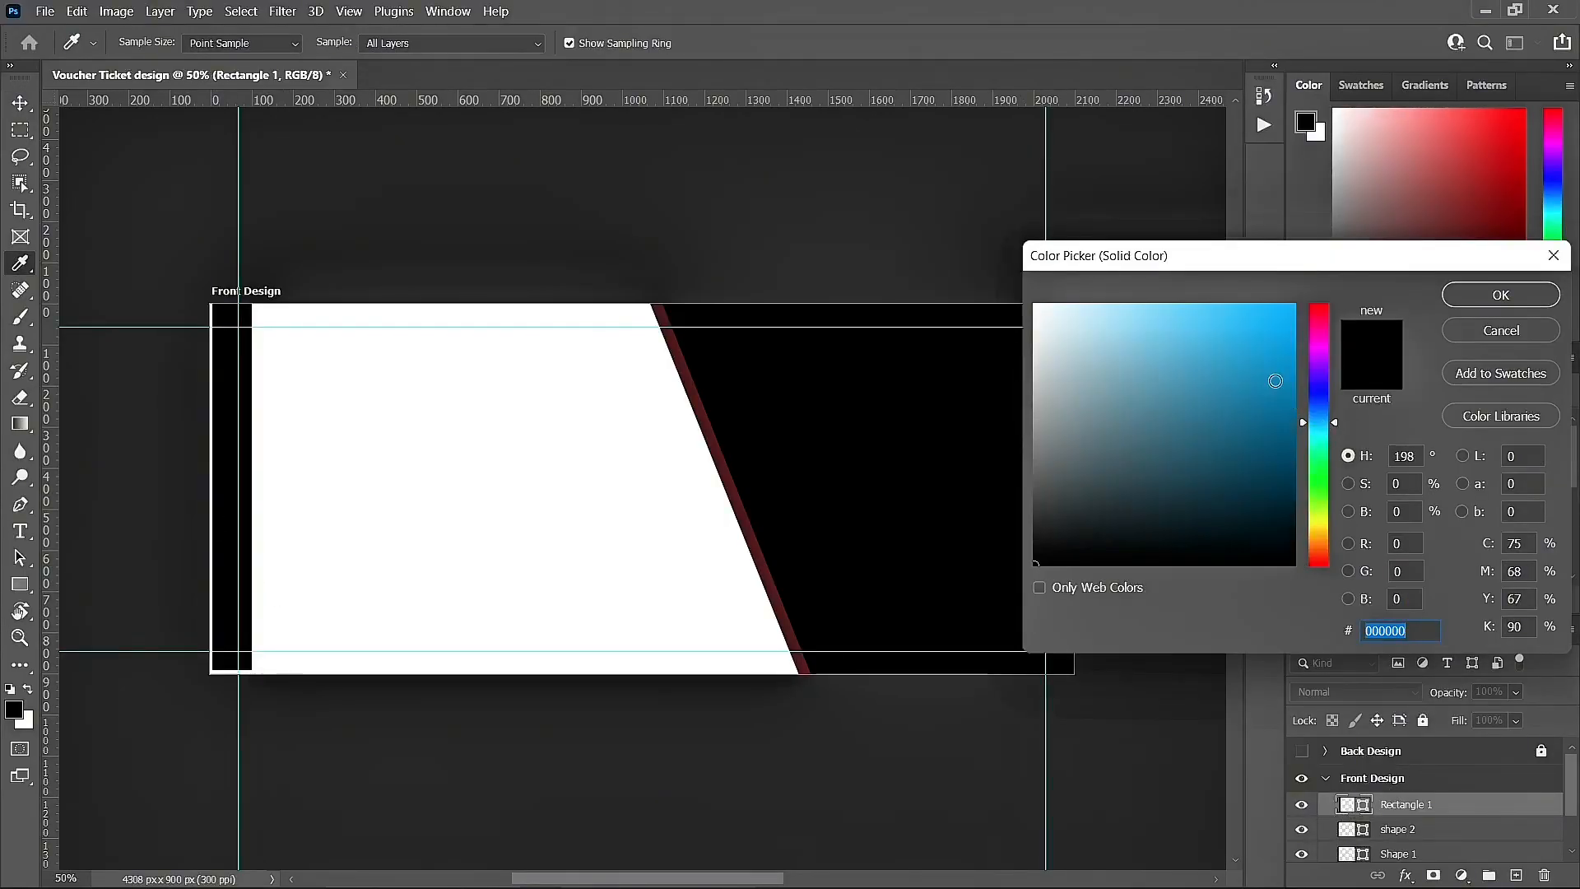
click(1320, 401)
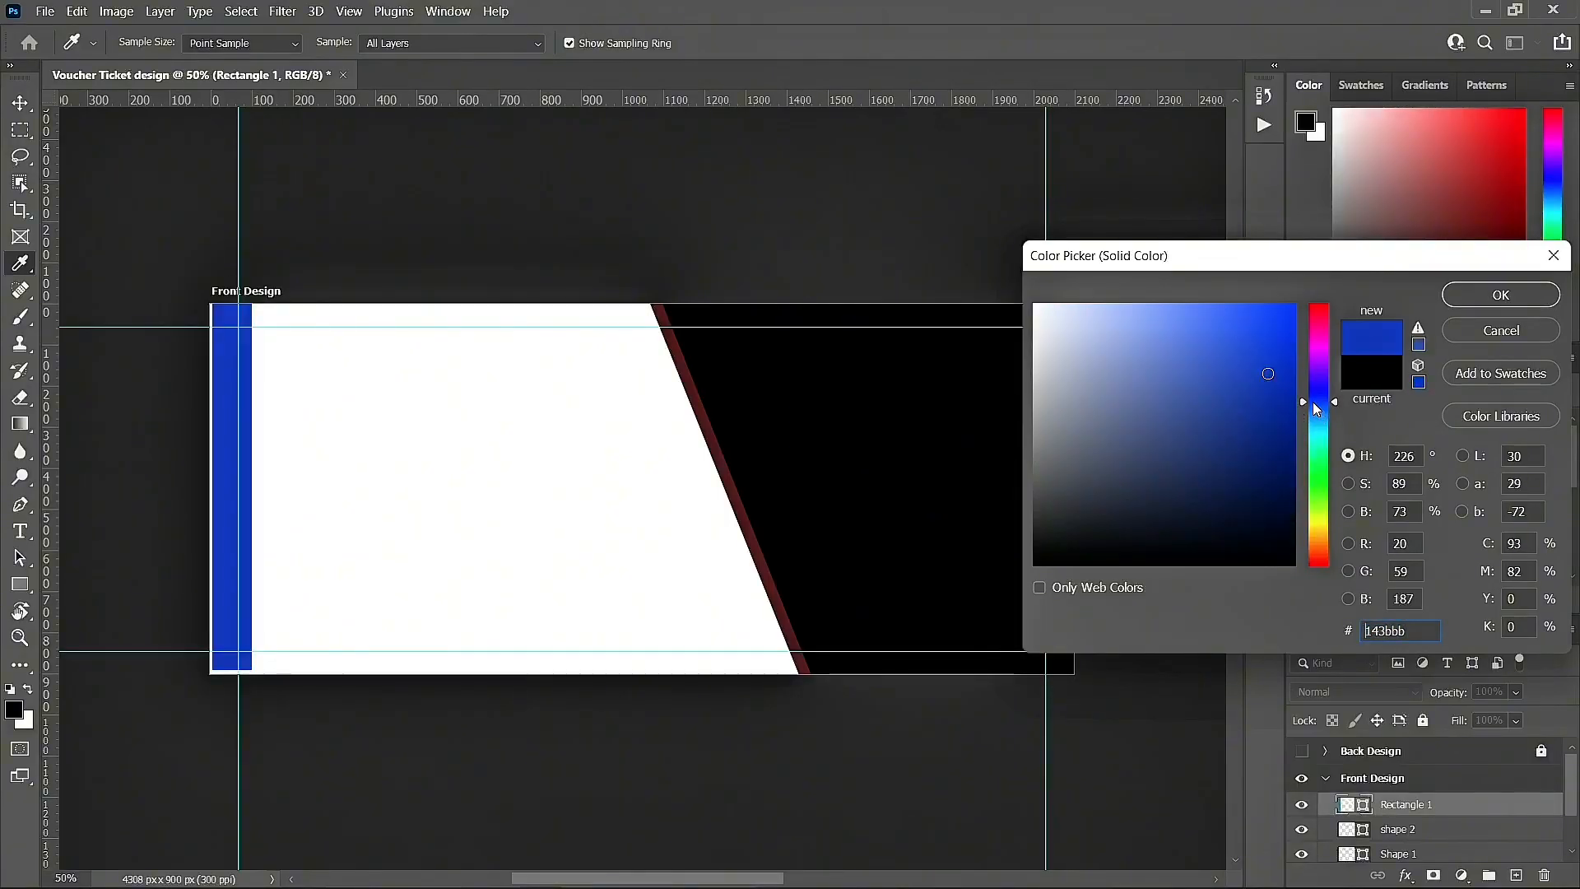
click(1320, 413)
click(1258, 414)
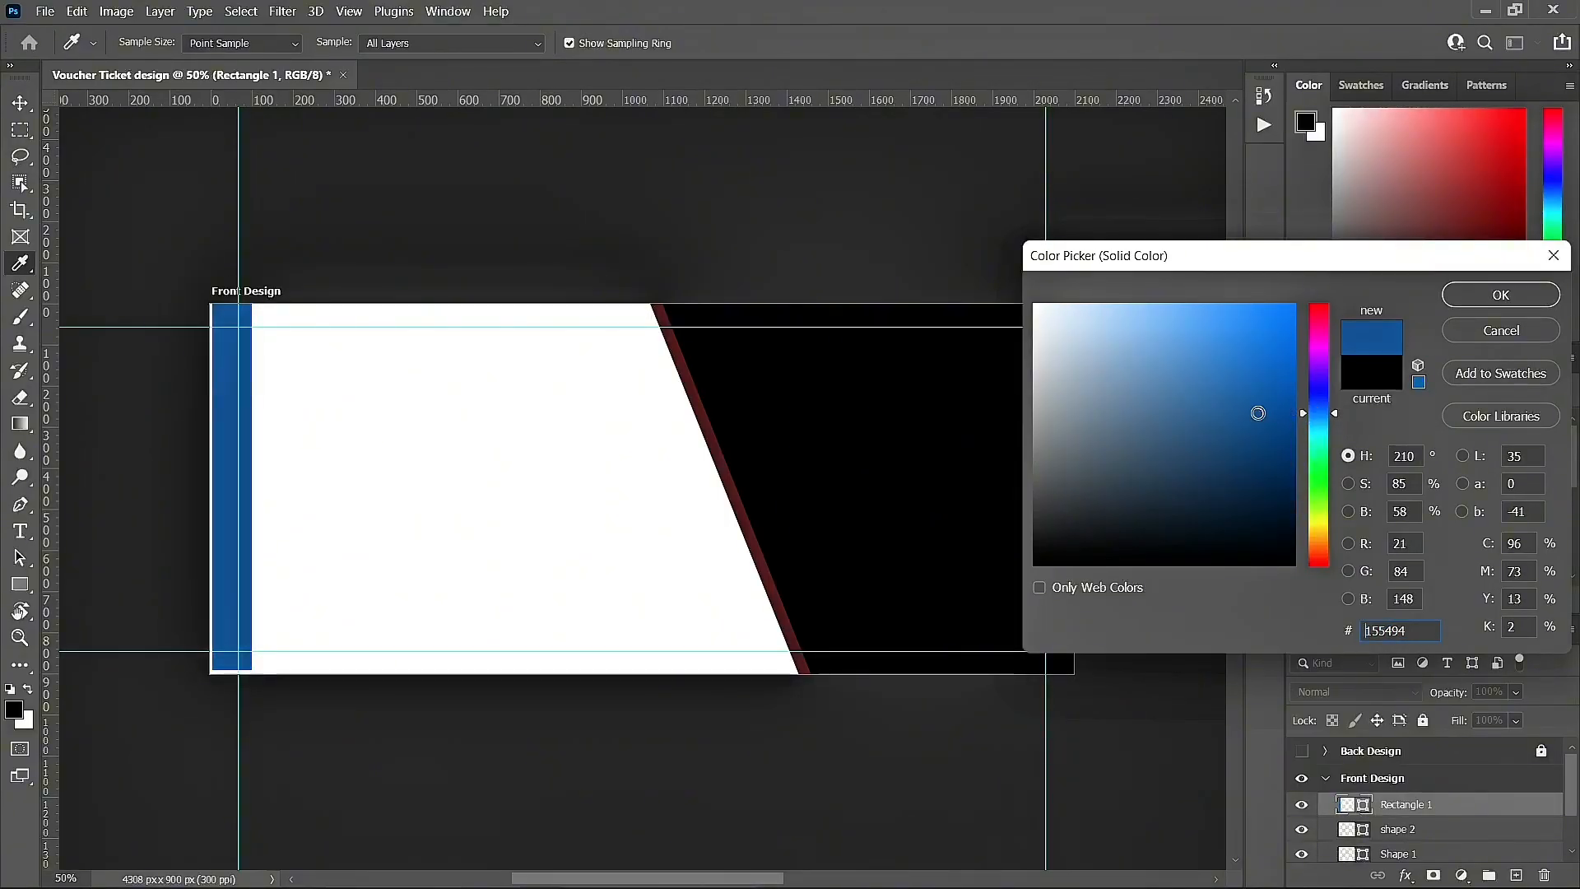
click(1312, 409)
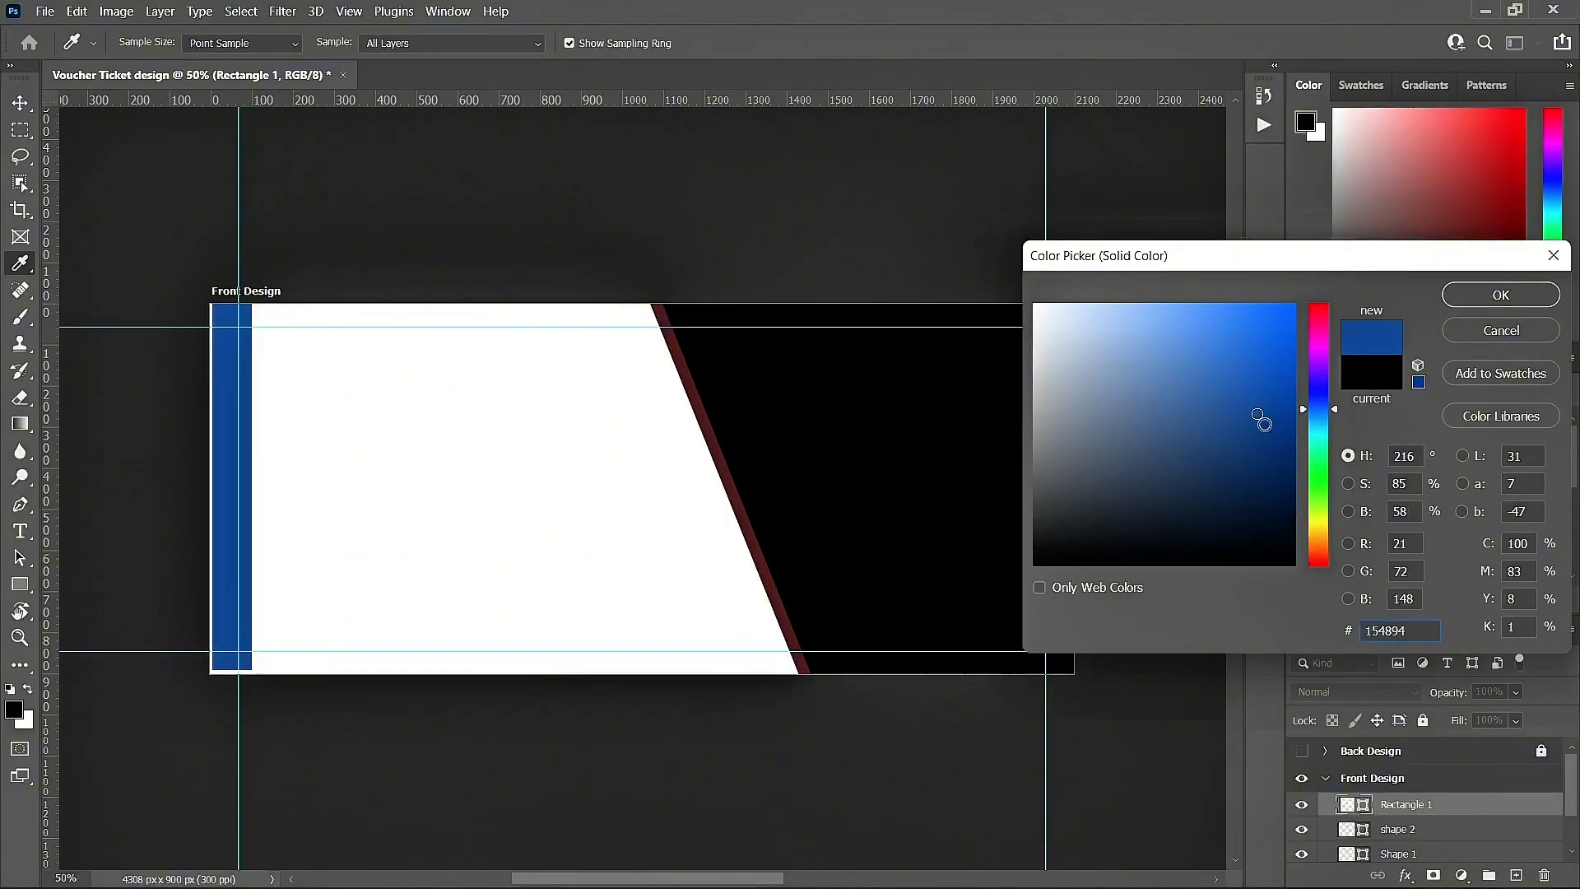
click(1320, 415)
click(1273, 391)
click(1277, 410)
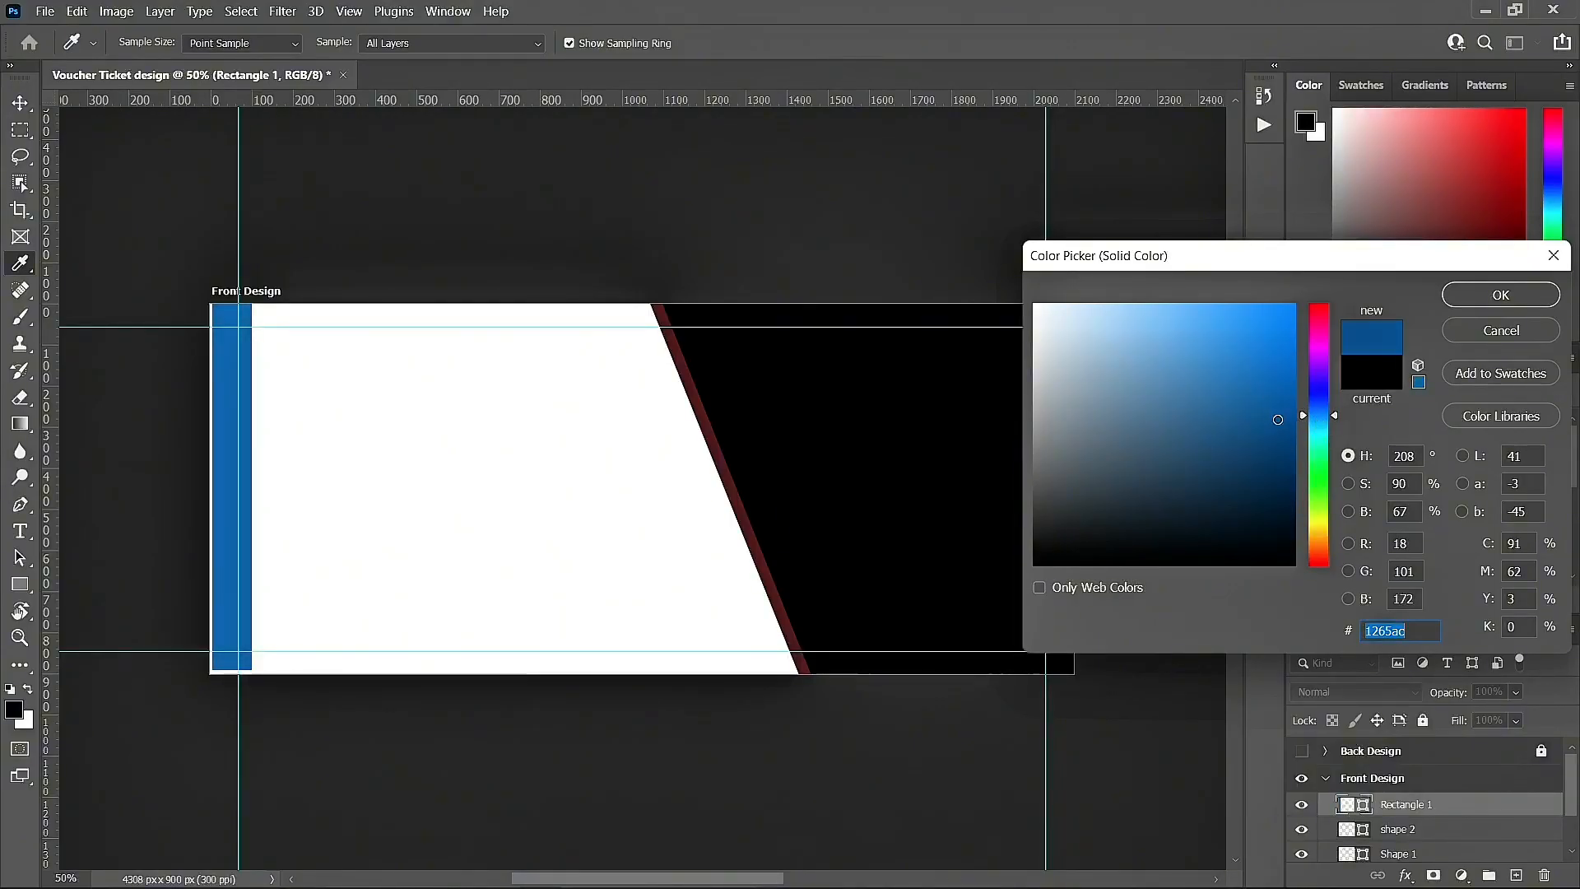
click(1501, 295)
click(432, 451)
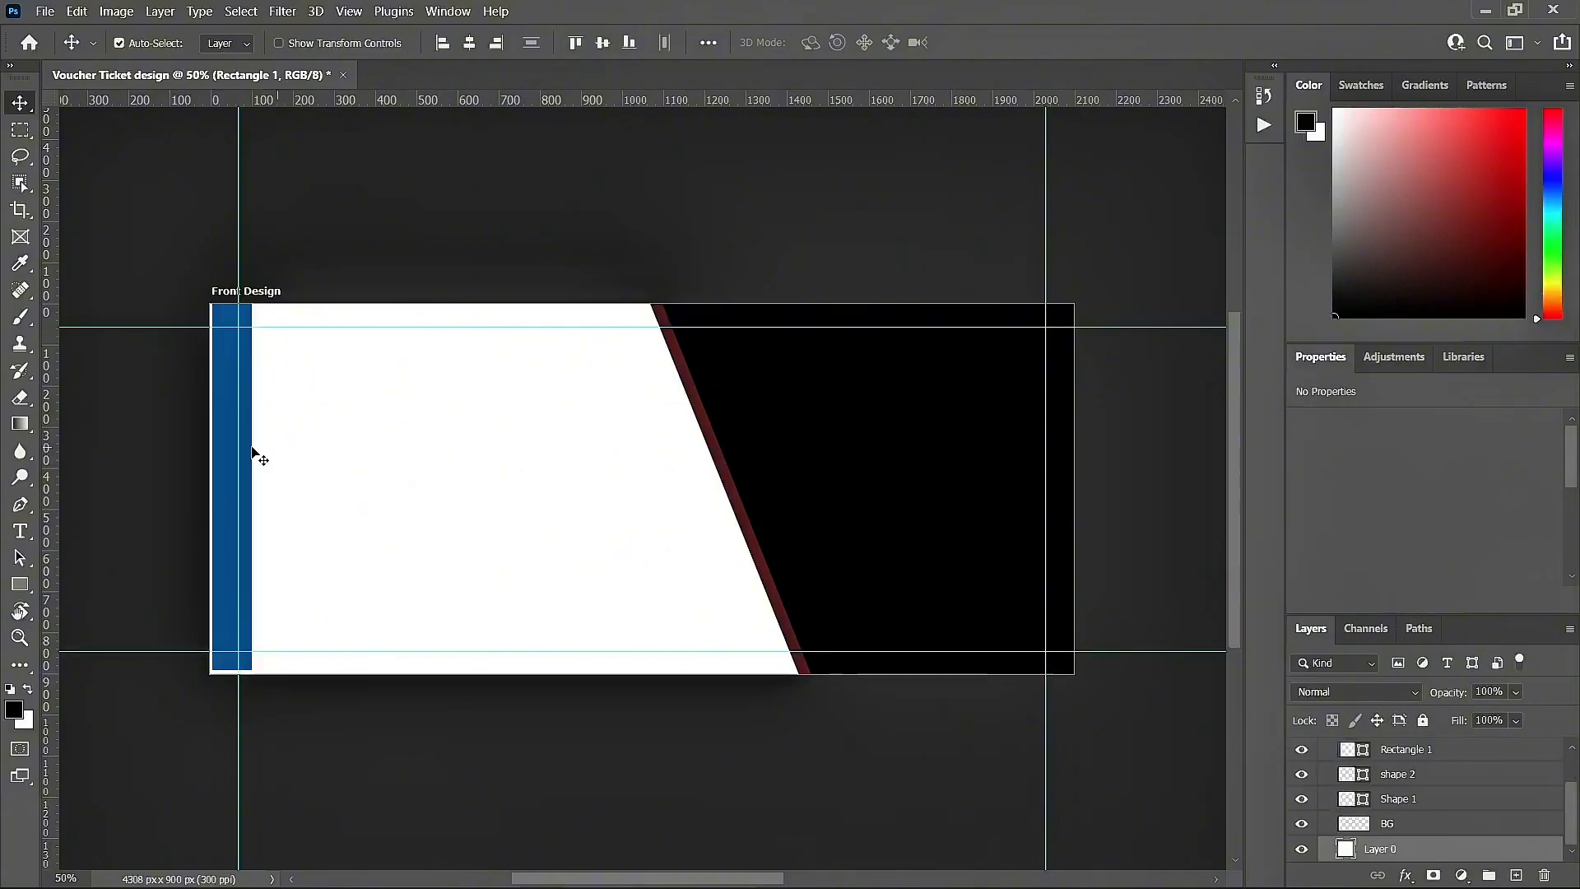
Step: Round only the lower-right corner of the blue rectangle with an 85 px radius
click(218, 453)
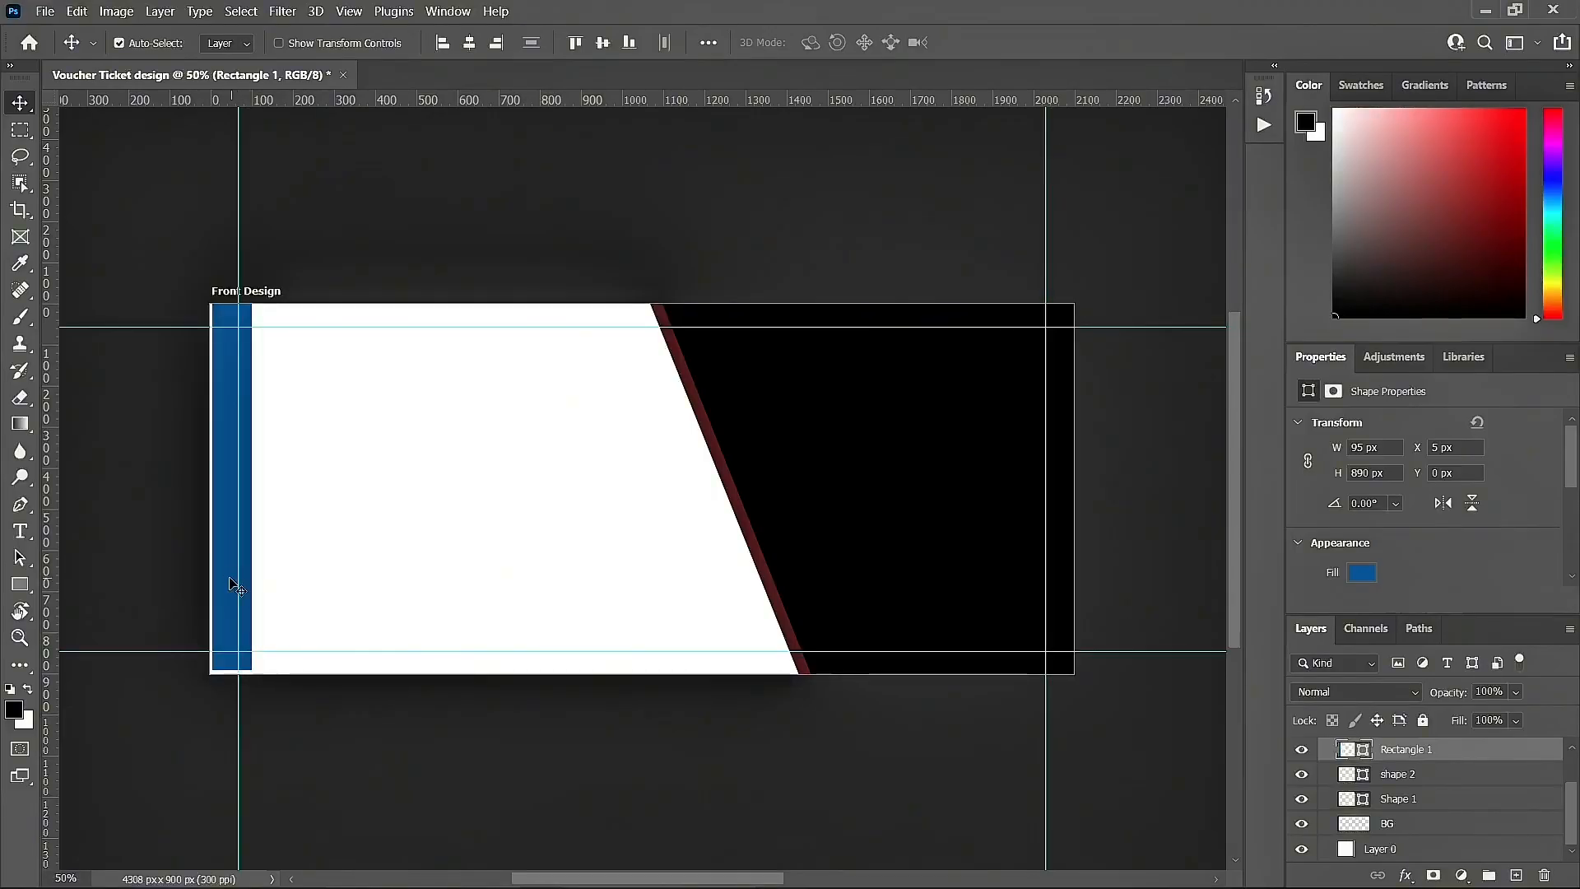
scroll(1406, 554, down, 3)
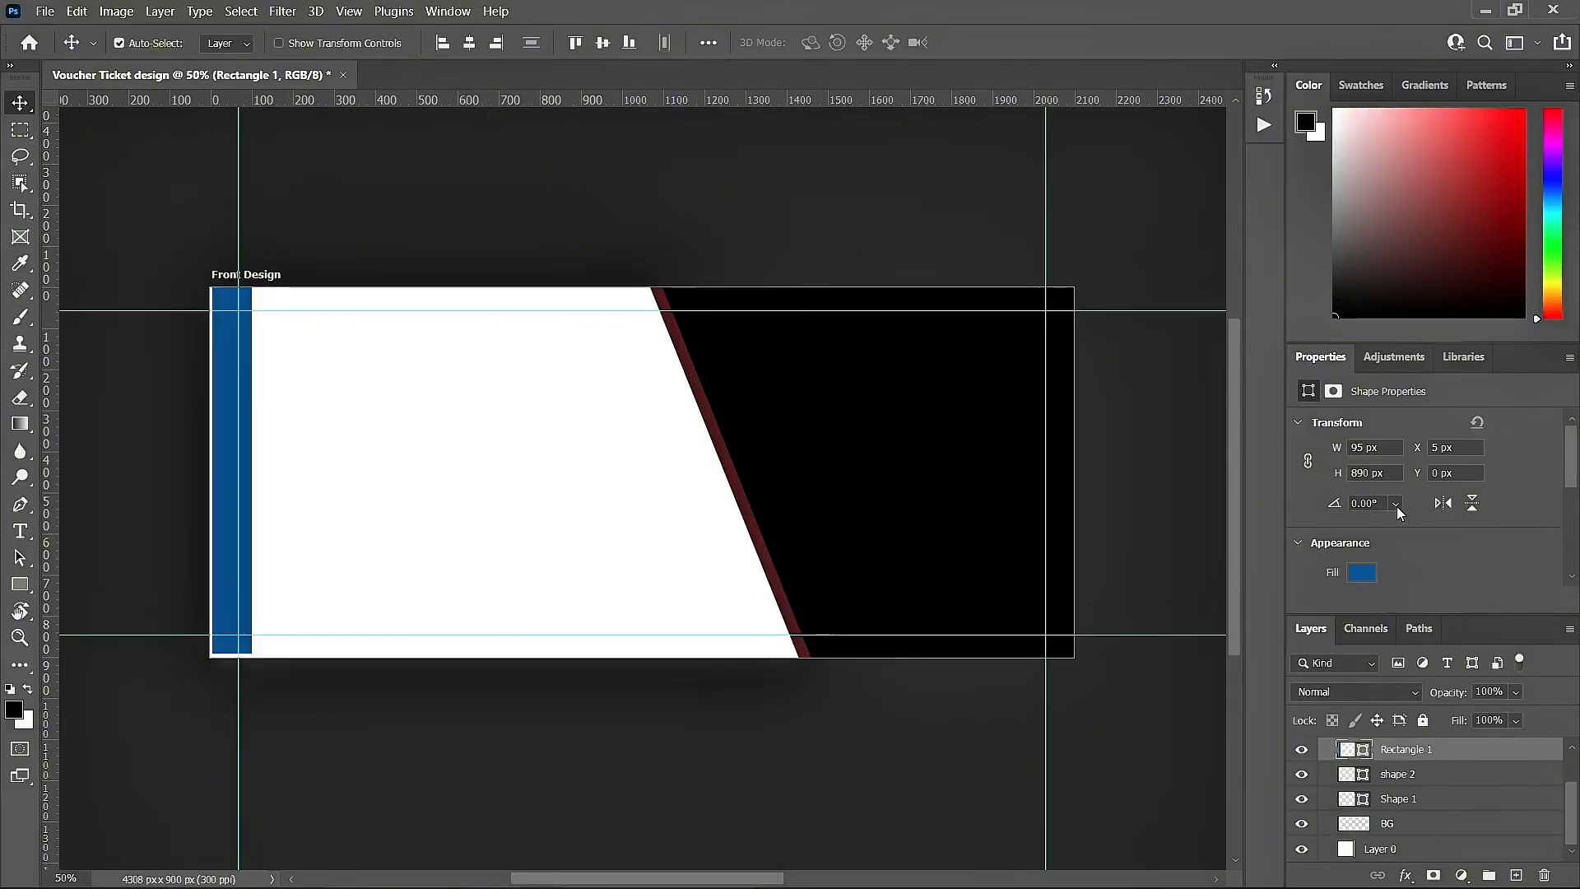
scroll(1403, 471, down, 2)
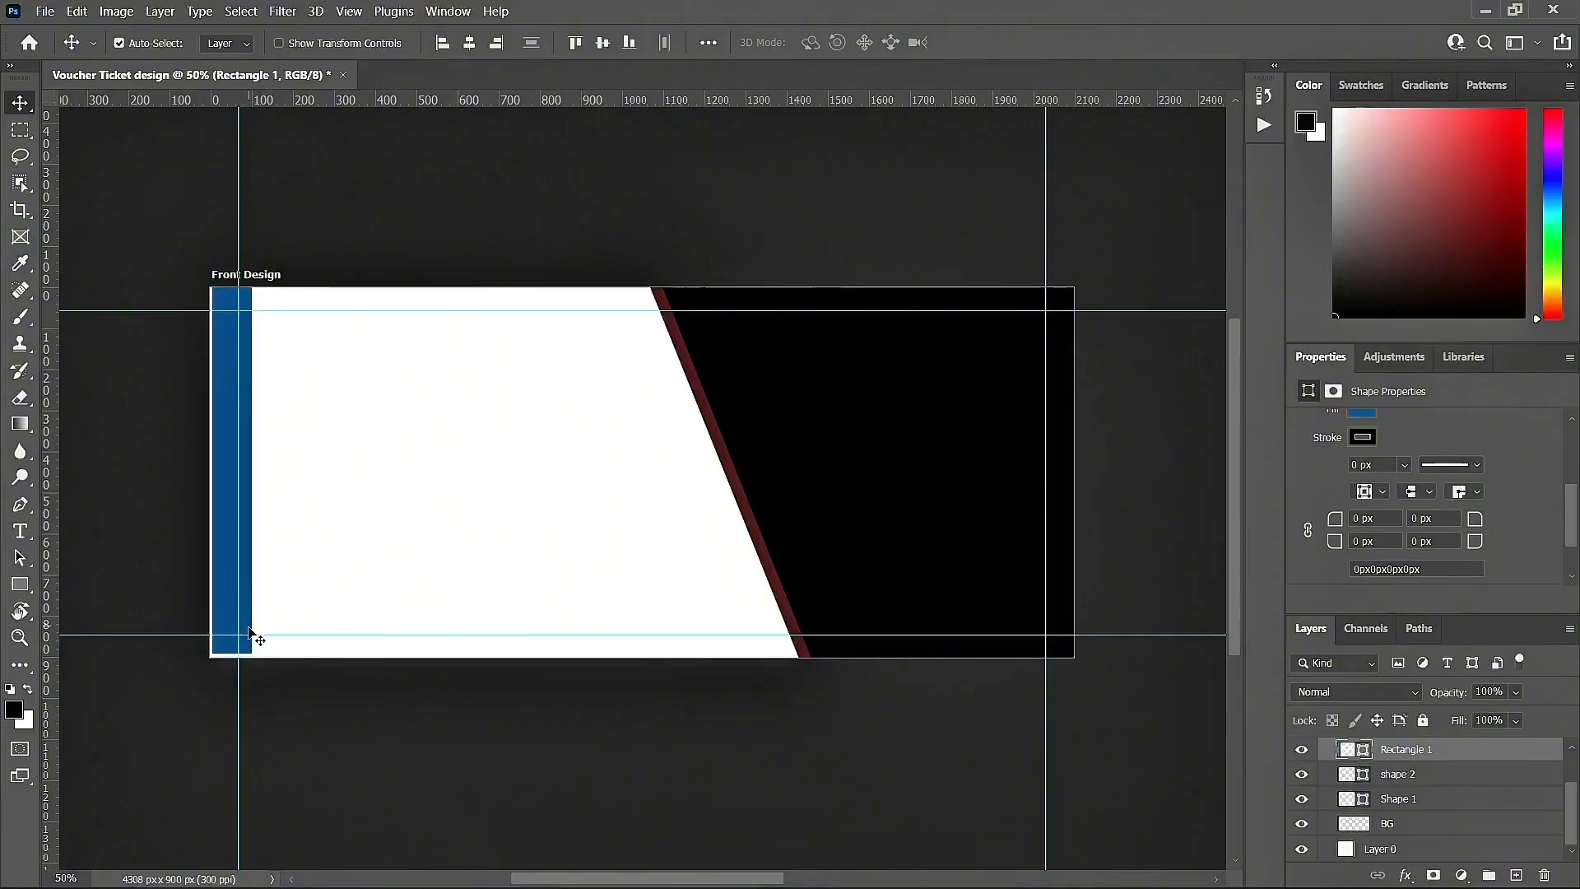
drag(1470, 548, 1557, 521)
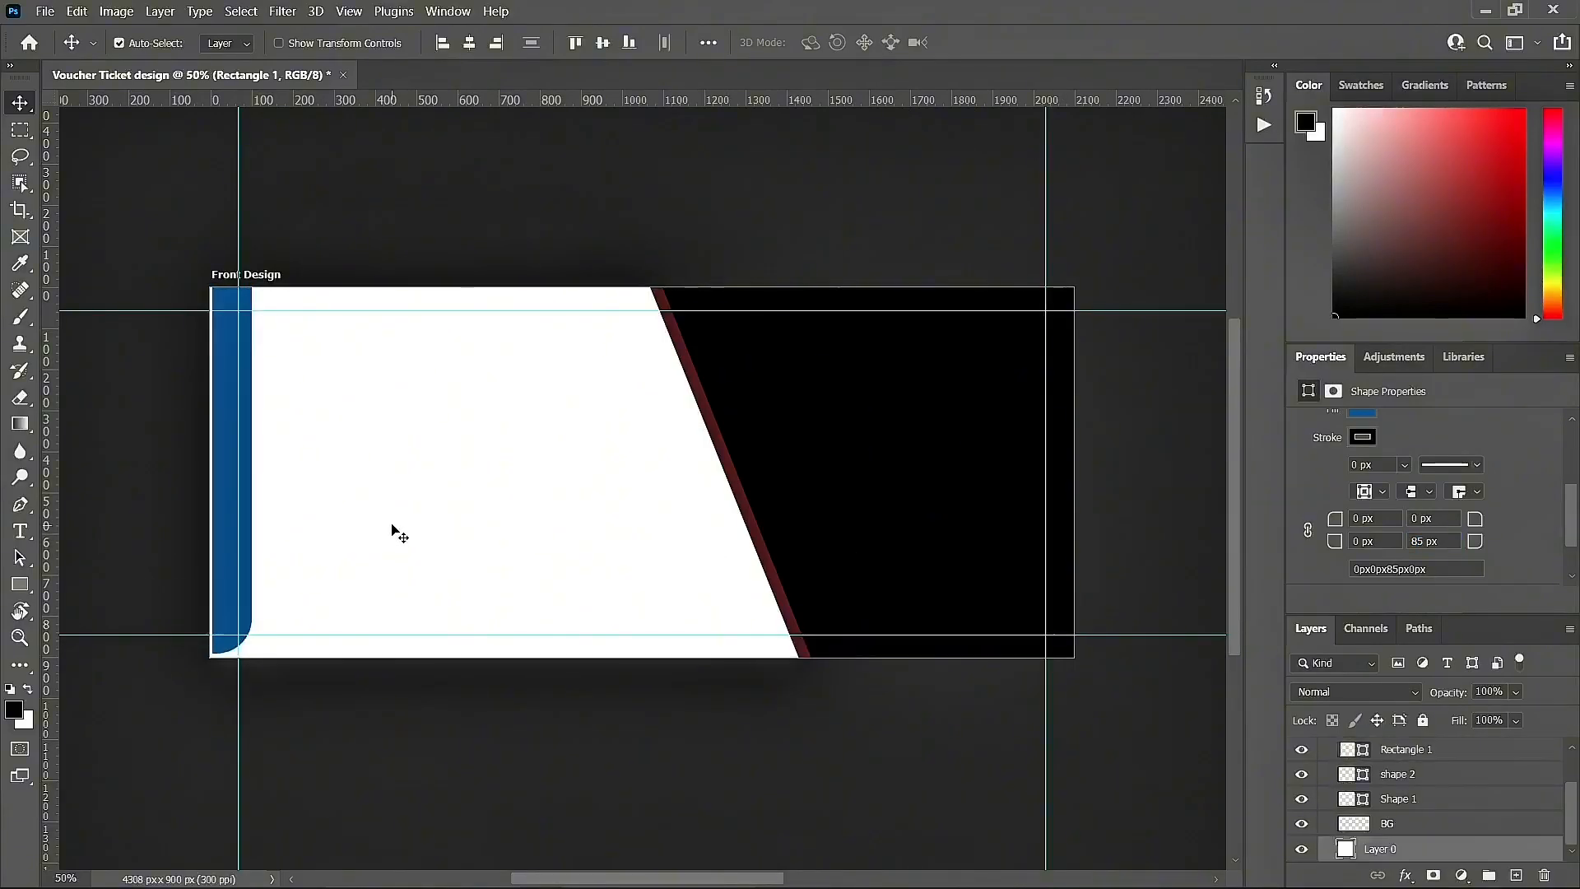
click(391, 527)
Step: Move the blue rectangle flush with the artboard's left edge at X 0 px and set its width to 100 px
click(222, 441)
mouse_move(224, 446)
mouse_down()
mouse_move(235, 428)
mouse_move(222, 437)
mouse_up()
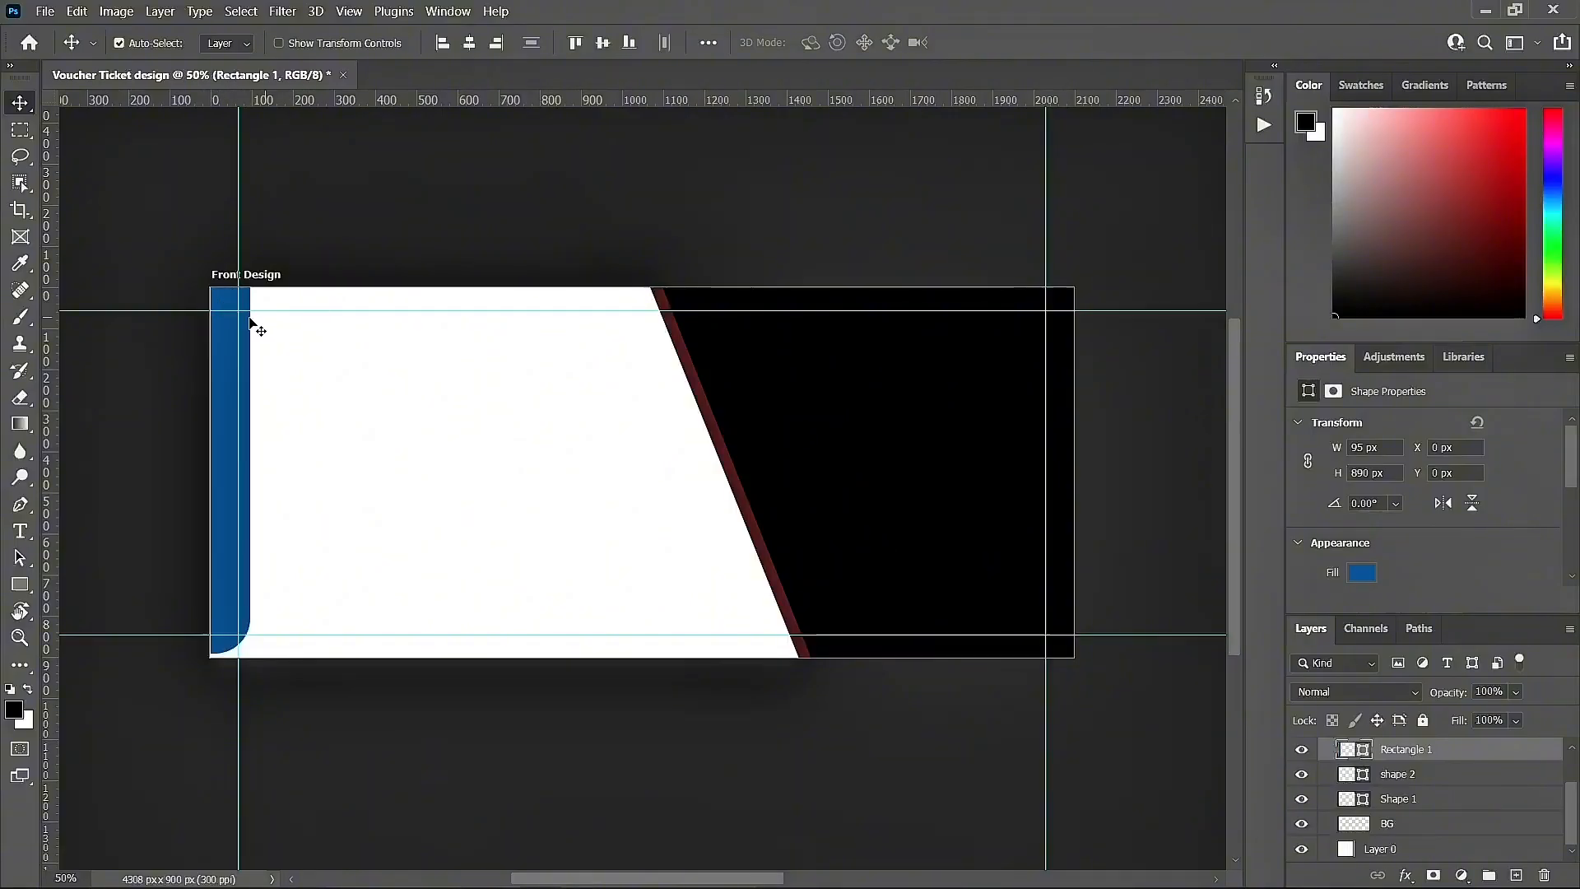
click(1364, 447)
key(BackSpace)
text(100)
key(Return)
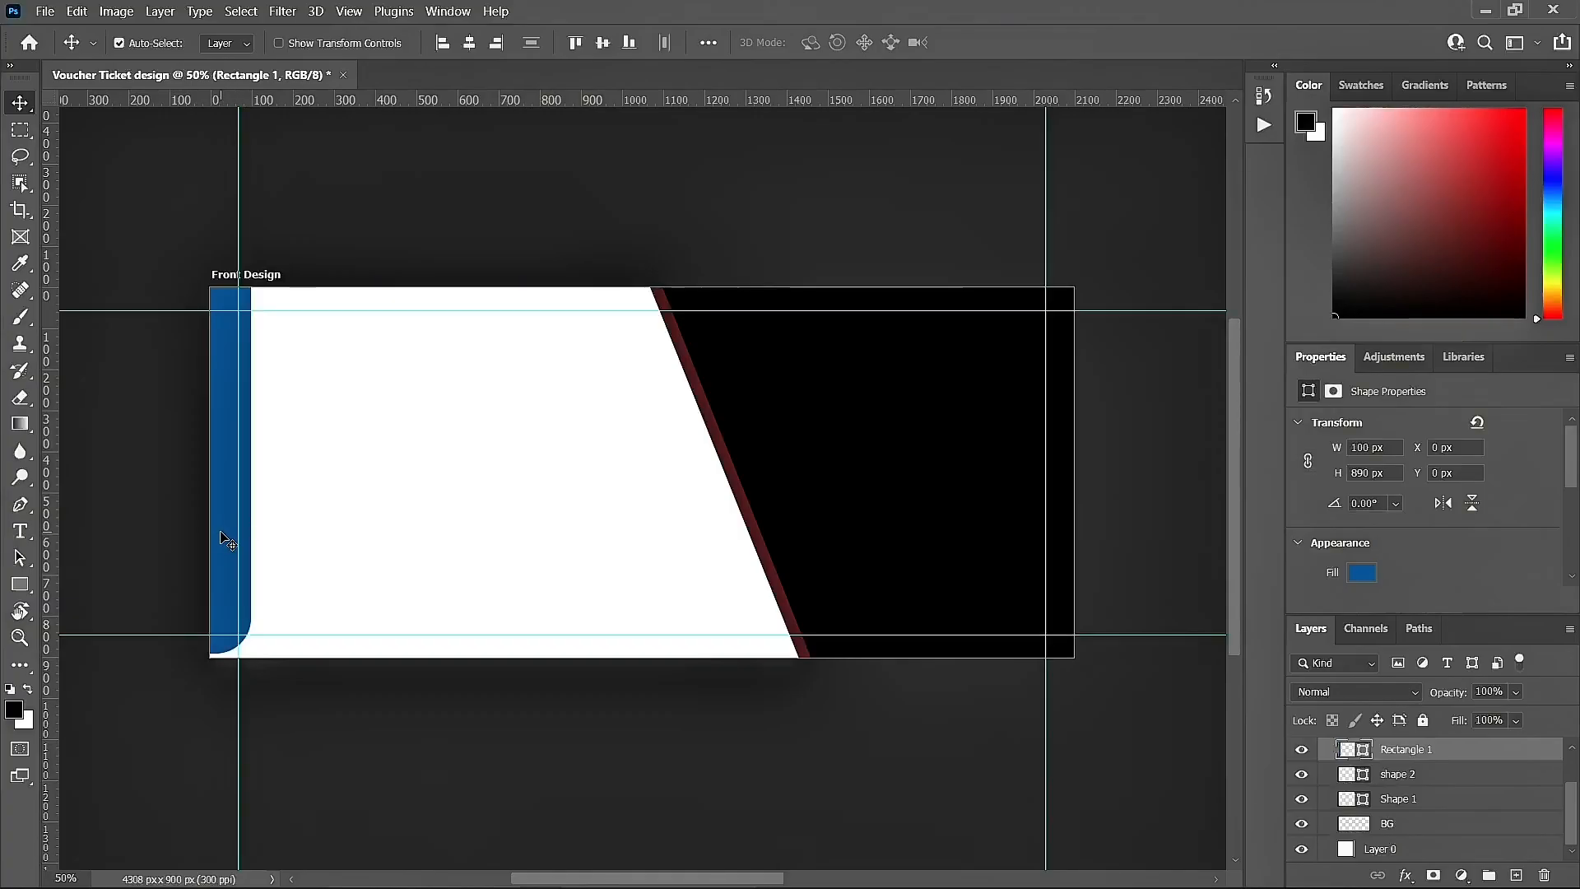
Step: Nudge the blue rectangle down 8 px and stretch its top edge back to the artboard's top, making it 898 px high
key(Down)
key(Down)
key(Down)
key(Down)
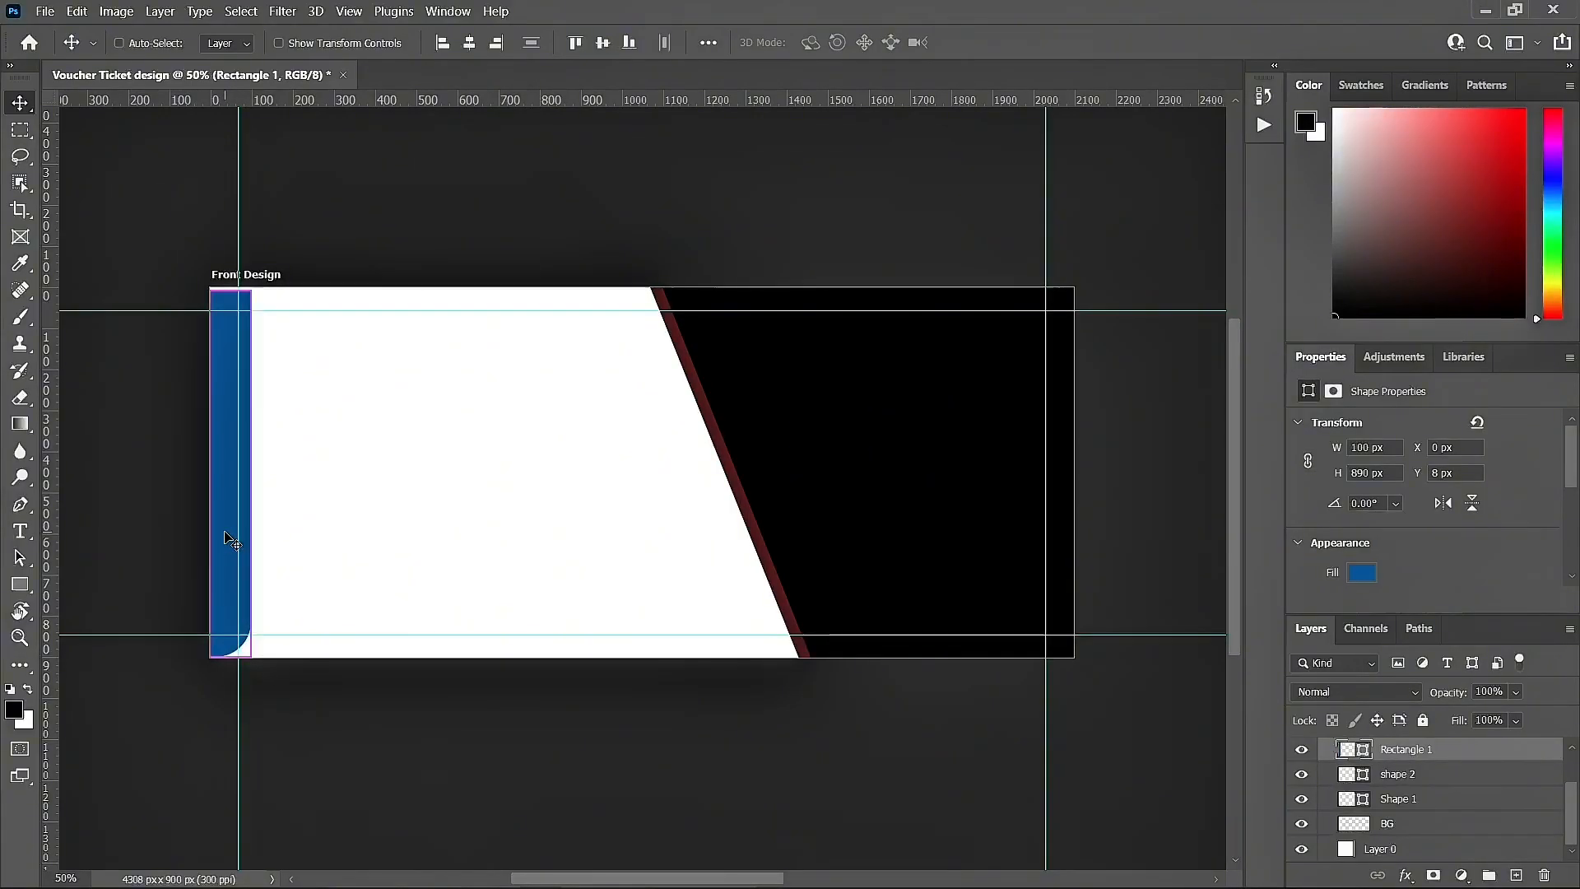
key(ctrl+t)
drag(231, 294, 232, 286)
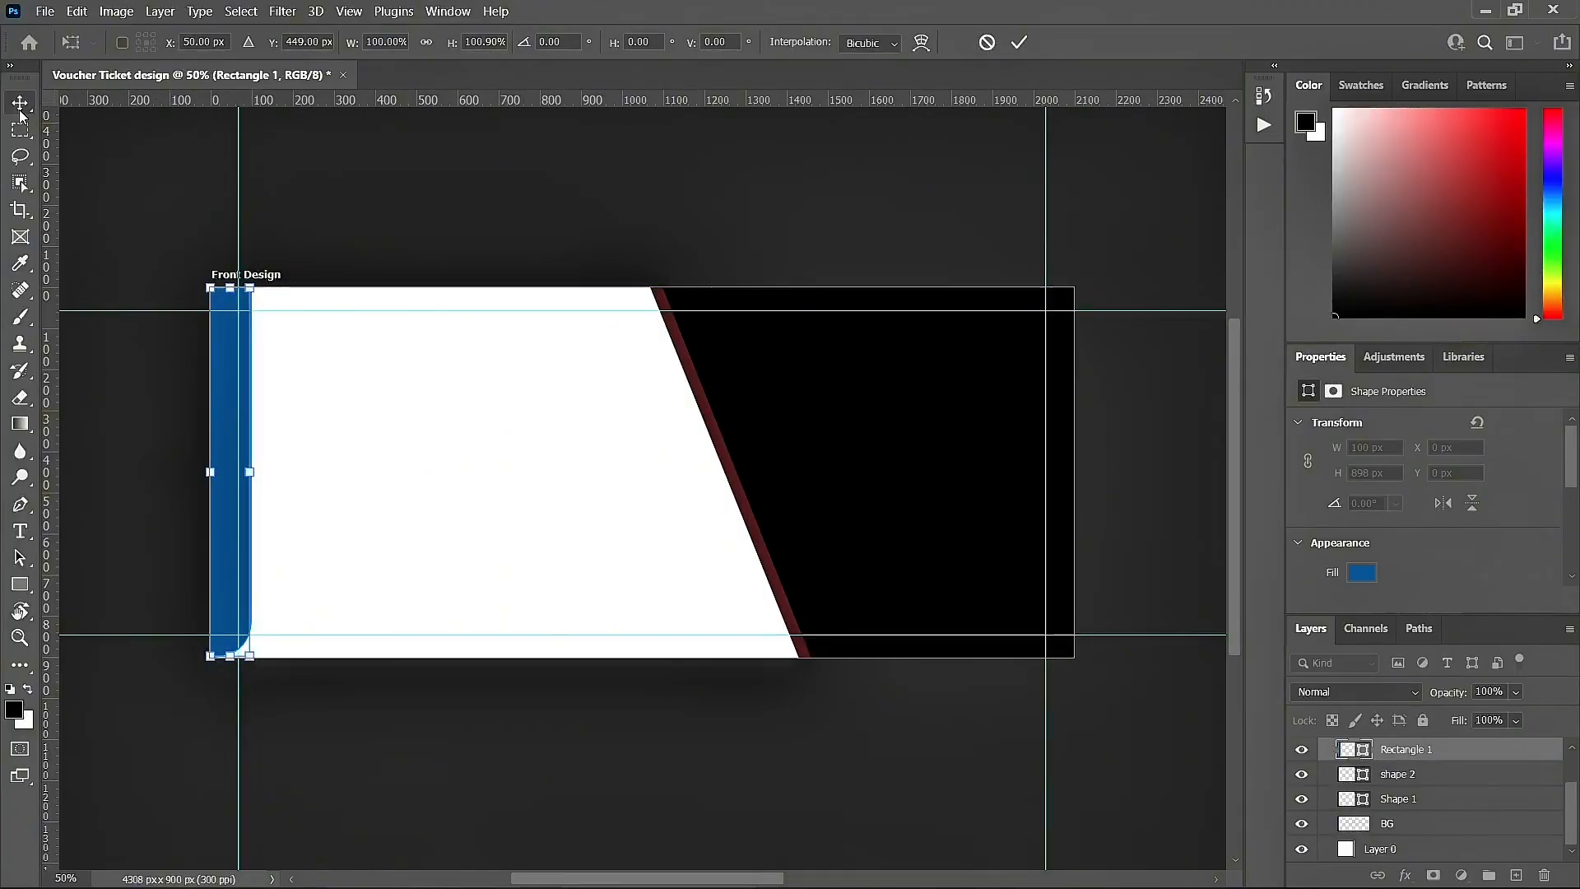
key(Return)
click(400, 519)
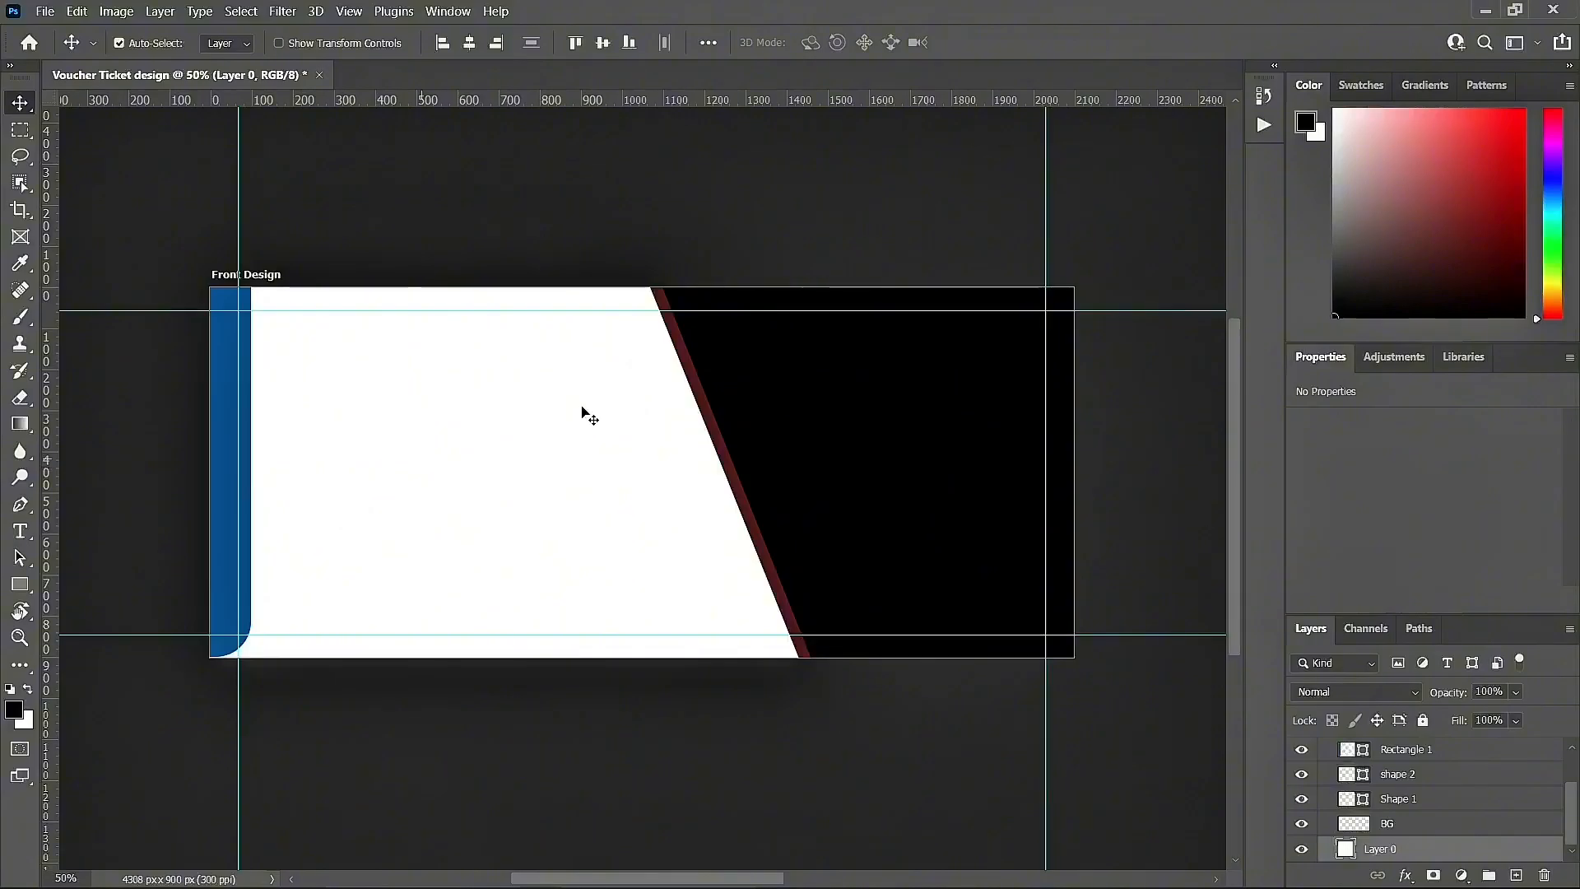
Step: Add a new layer above Rectangle 1 and draw a black triangle about 431 x 374 px near the artboard's bottom edge, left of the diagonal stripe
click(832, 446)
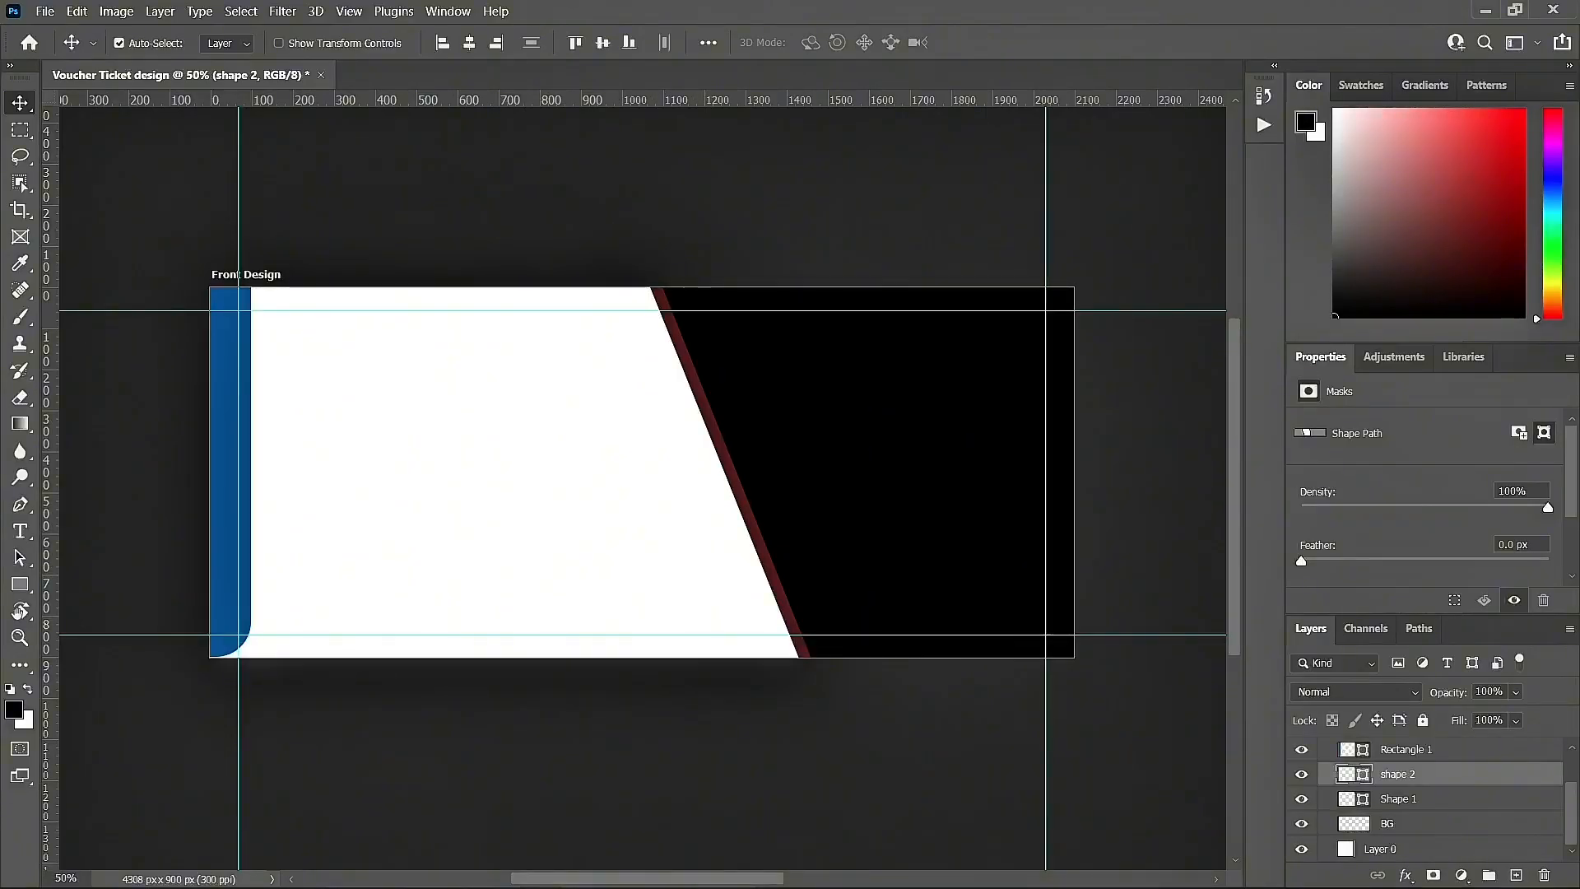
scroll(1445, 819, up, 2)
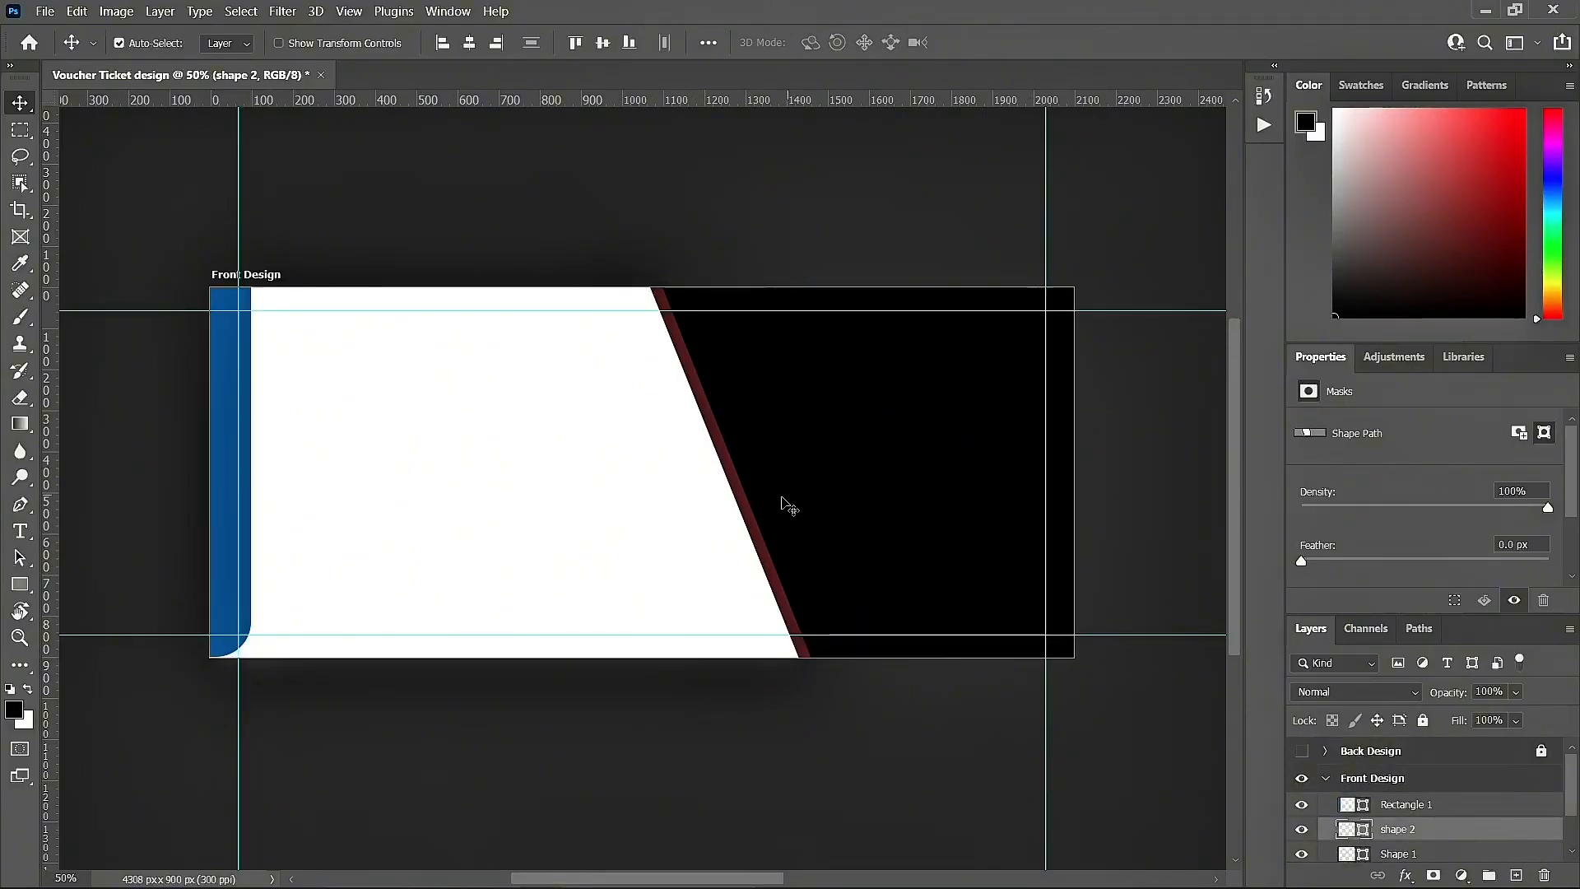
click(1471, 808)
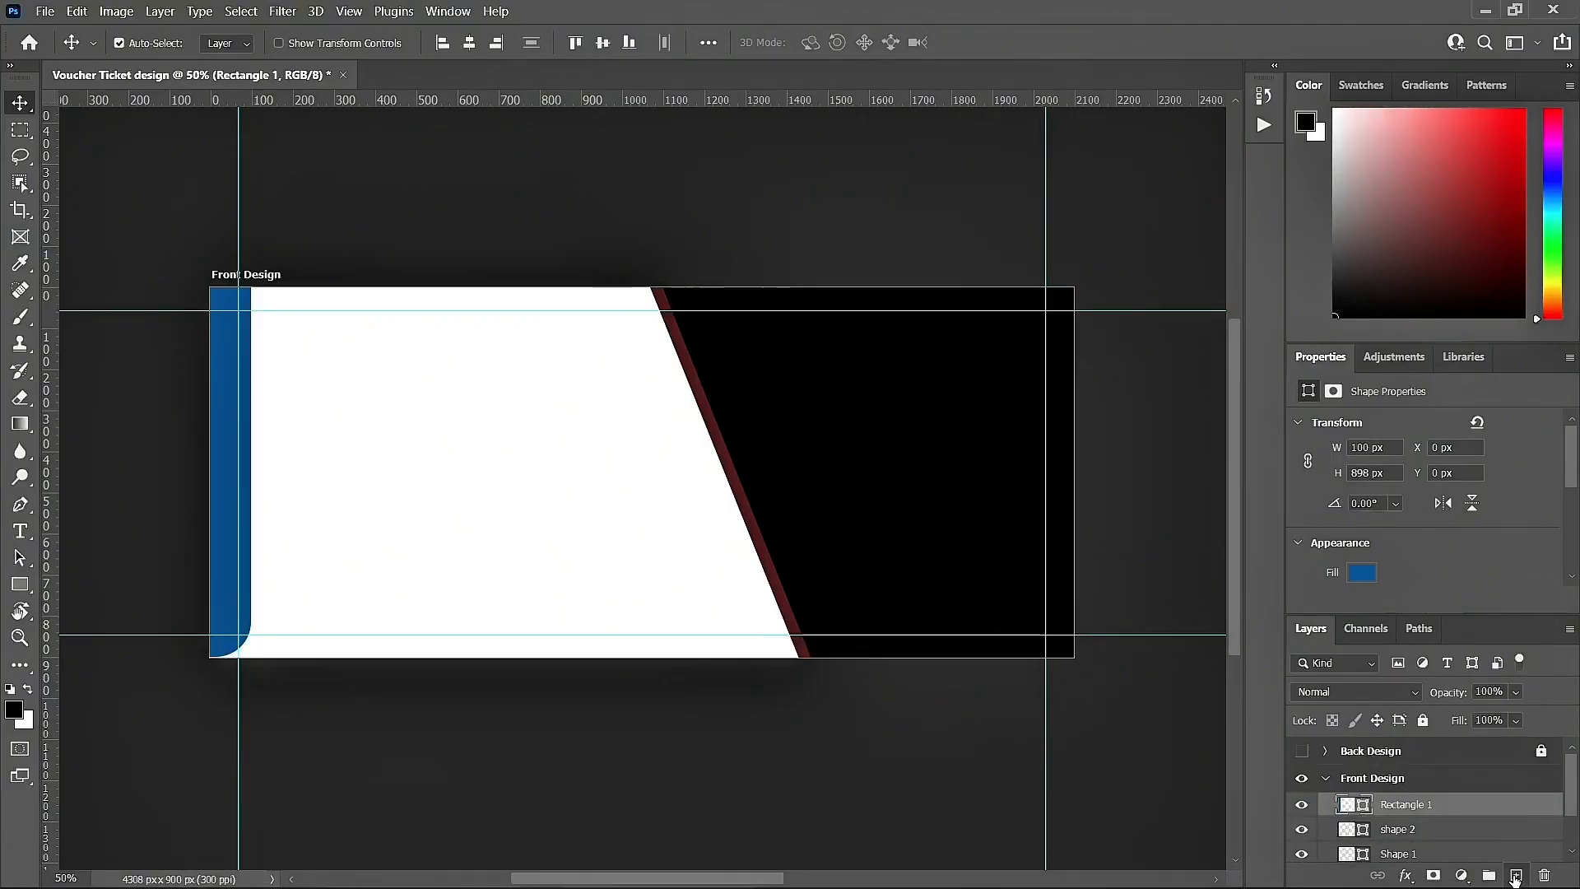
click(1515, 876)
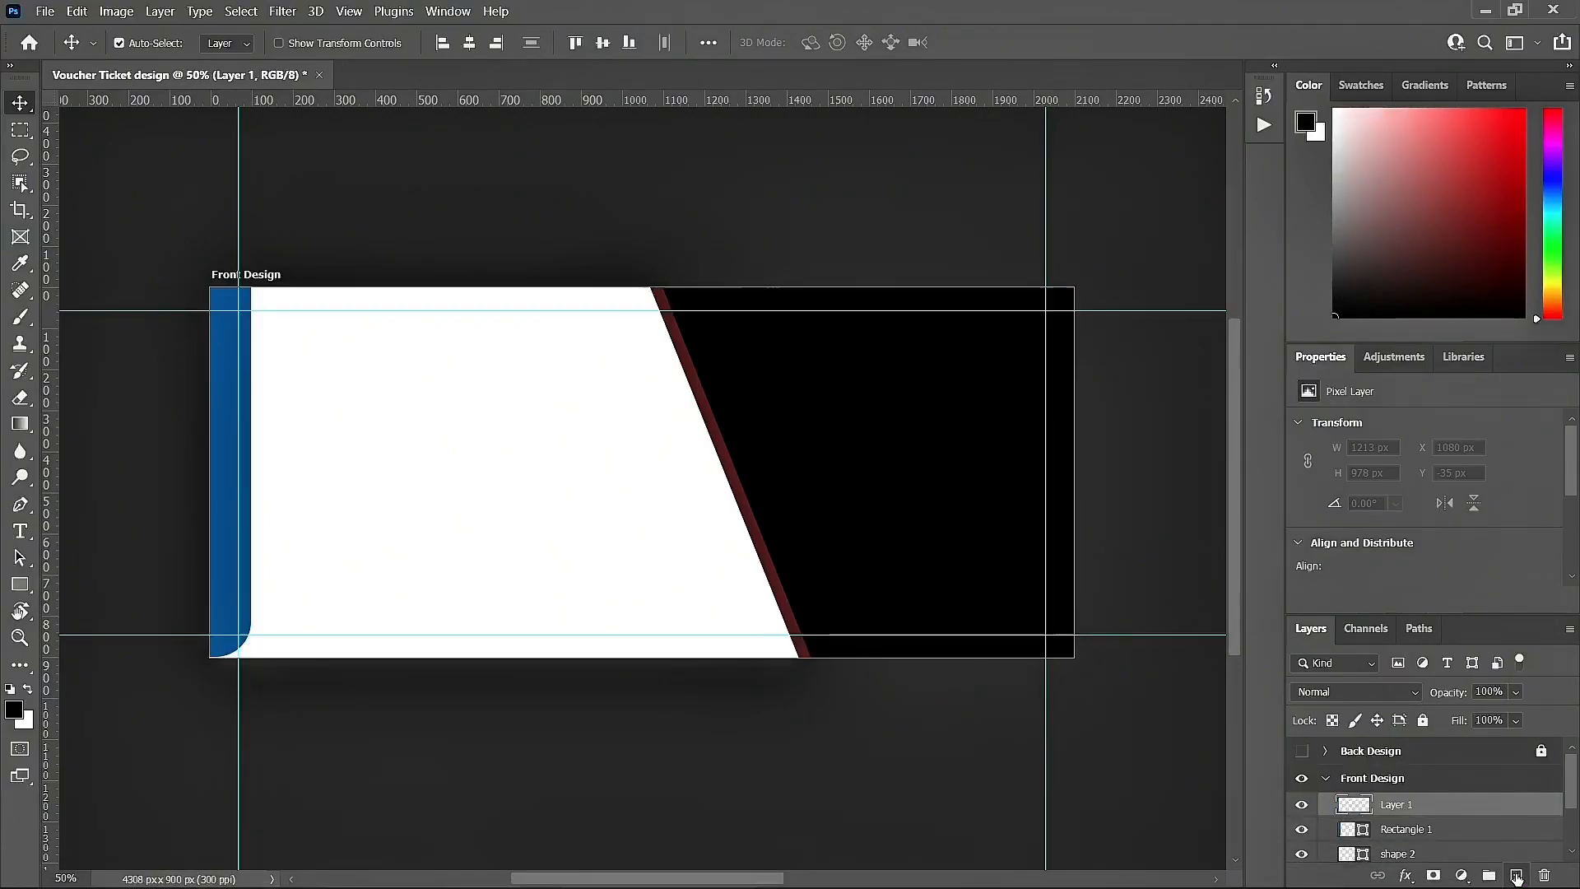
click(30, 594)
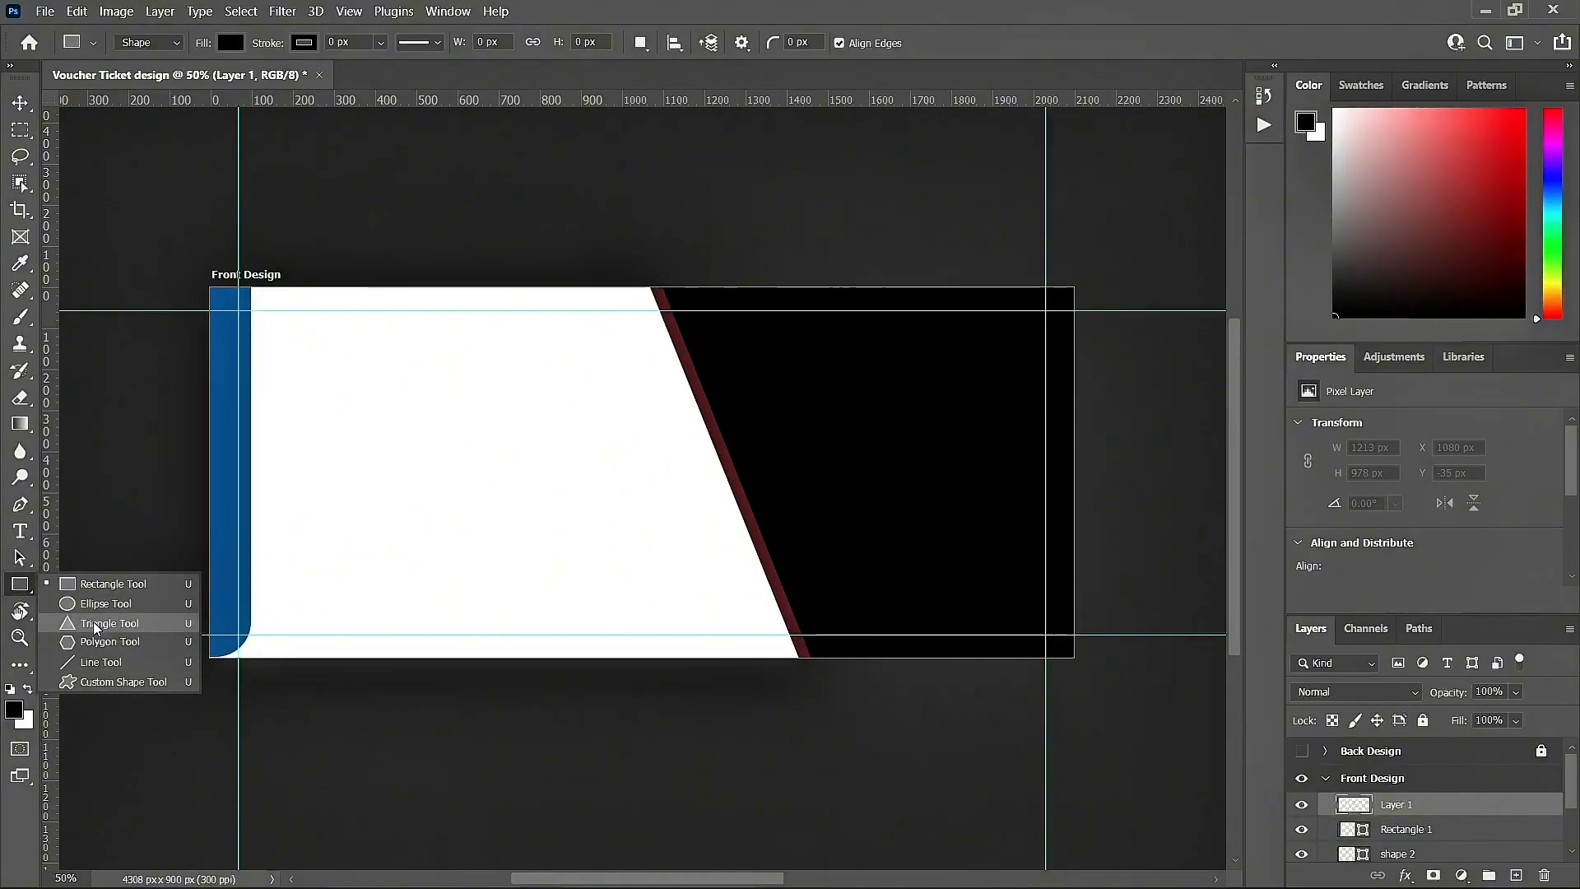
click(97, 625)
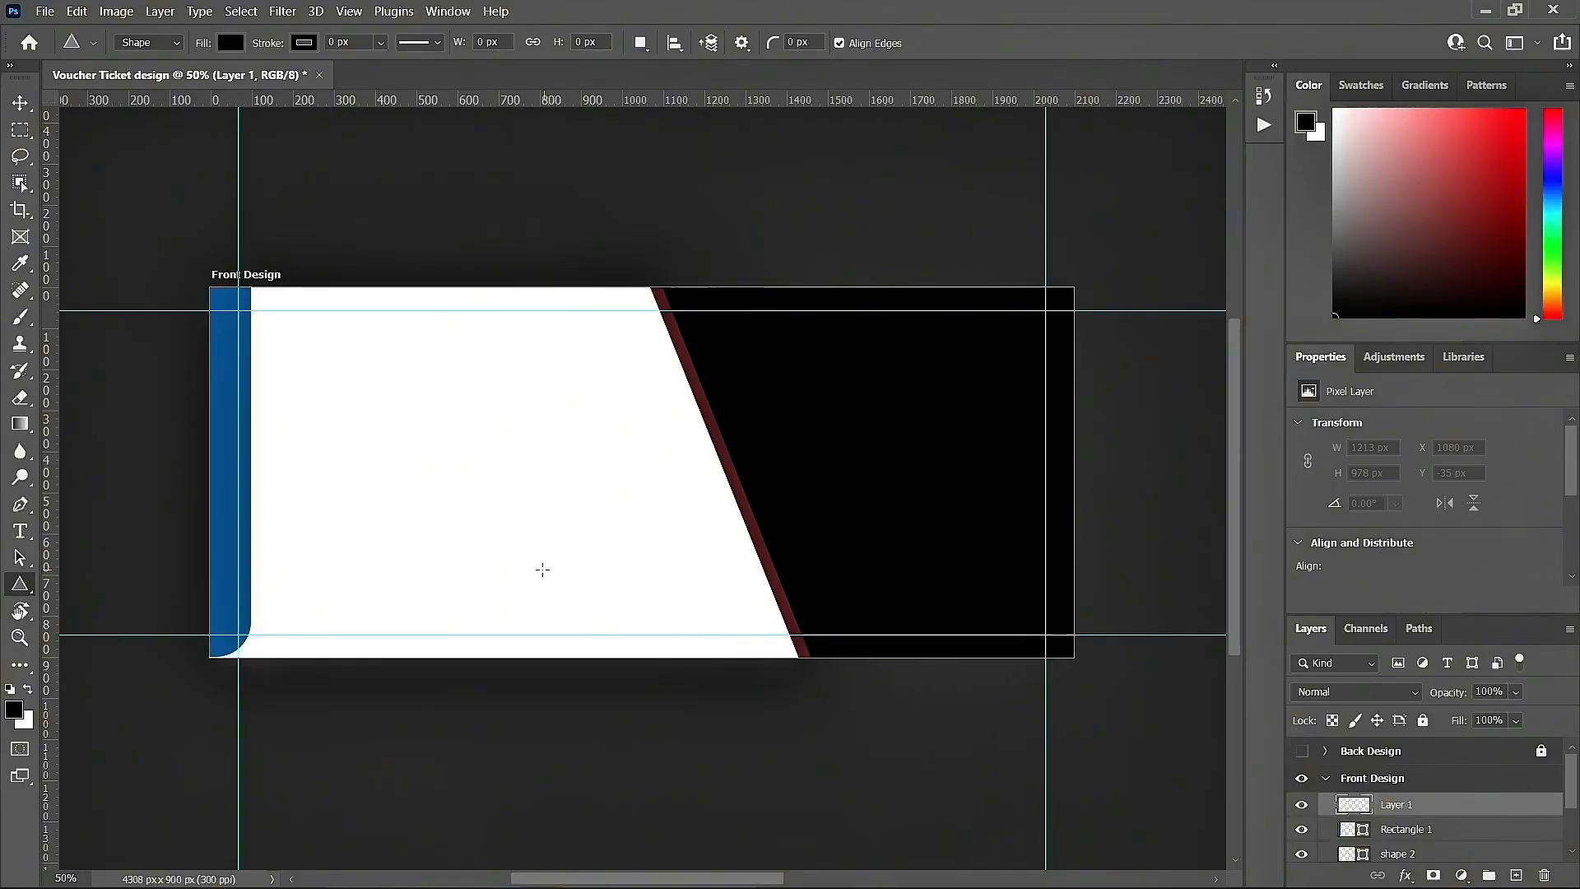
drag(576, 499, 793, 765)
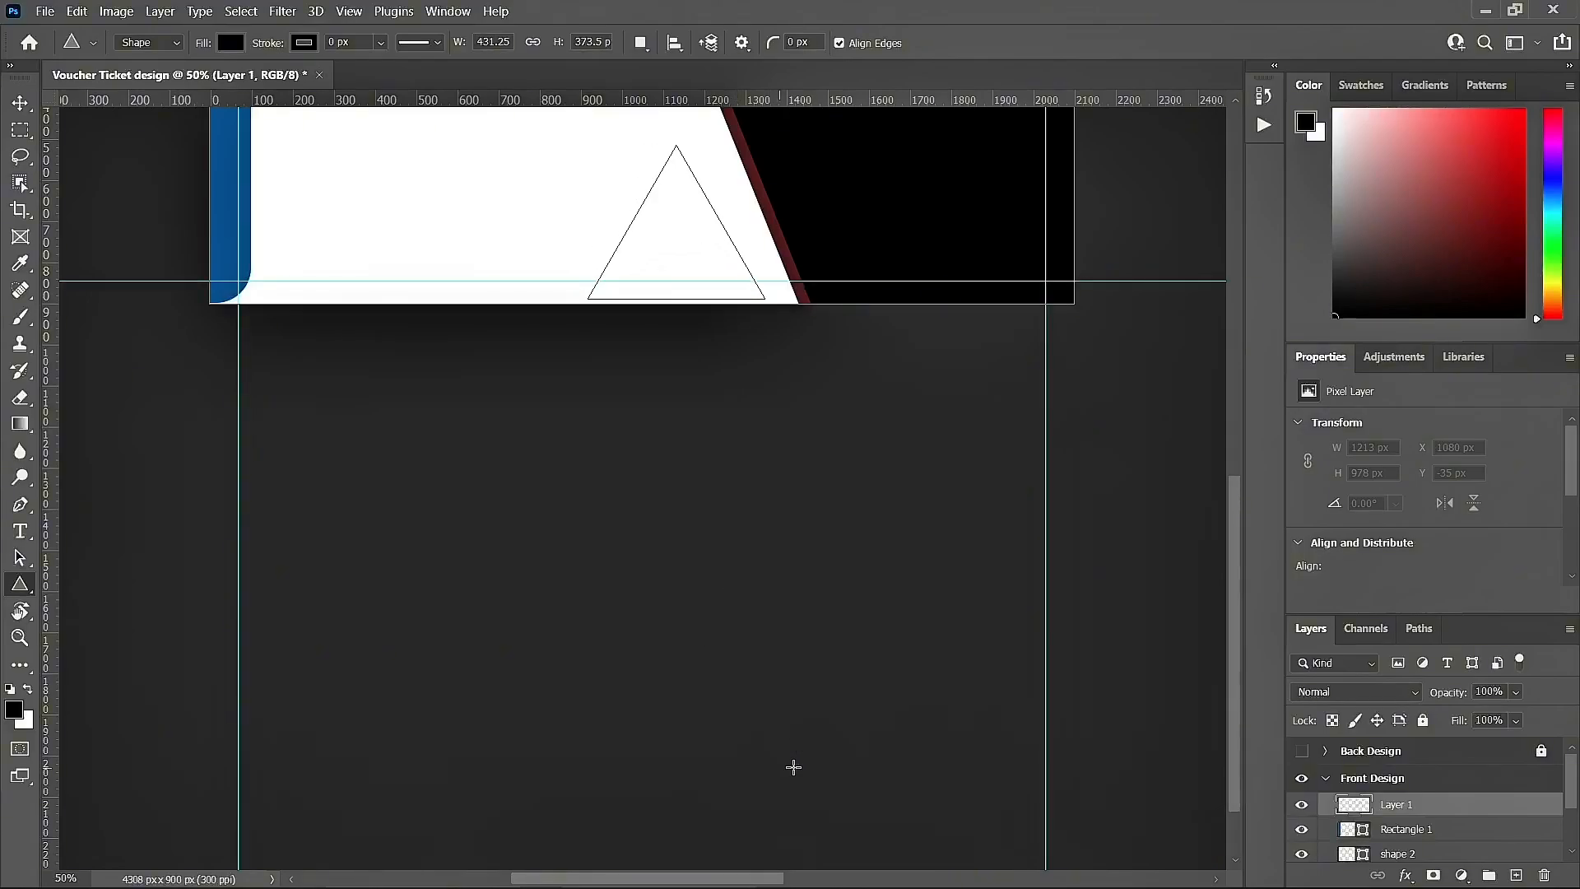
scroll(840, 693, up, 5)
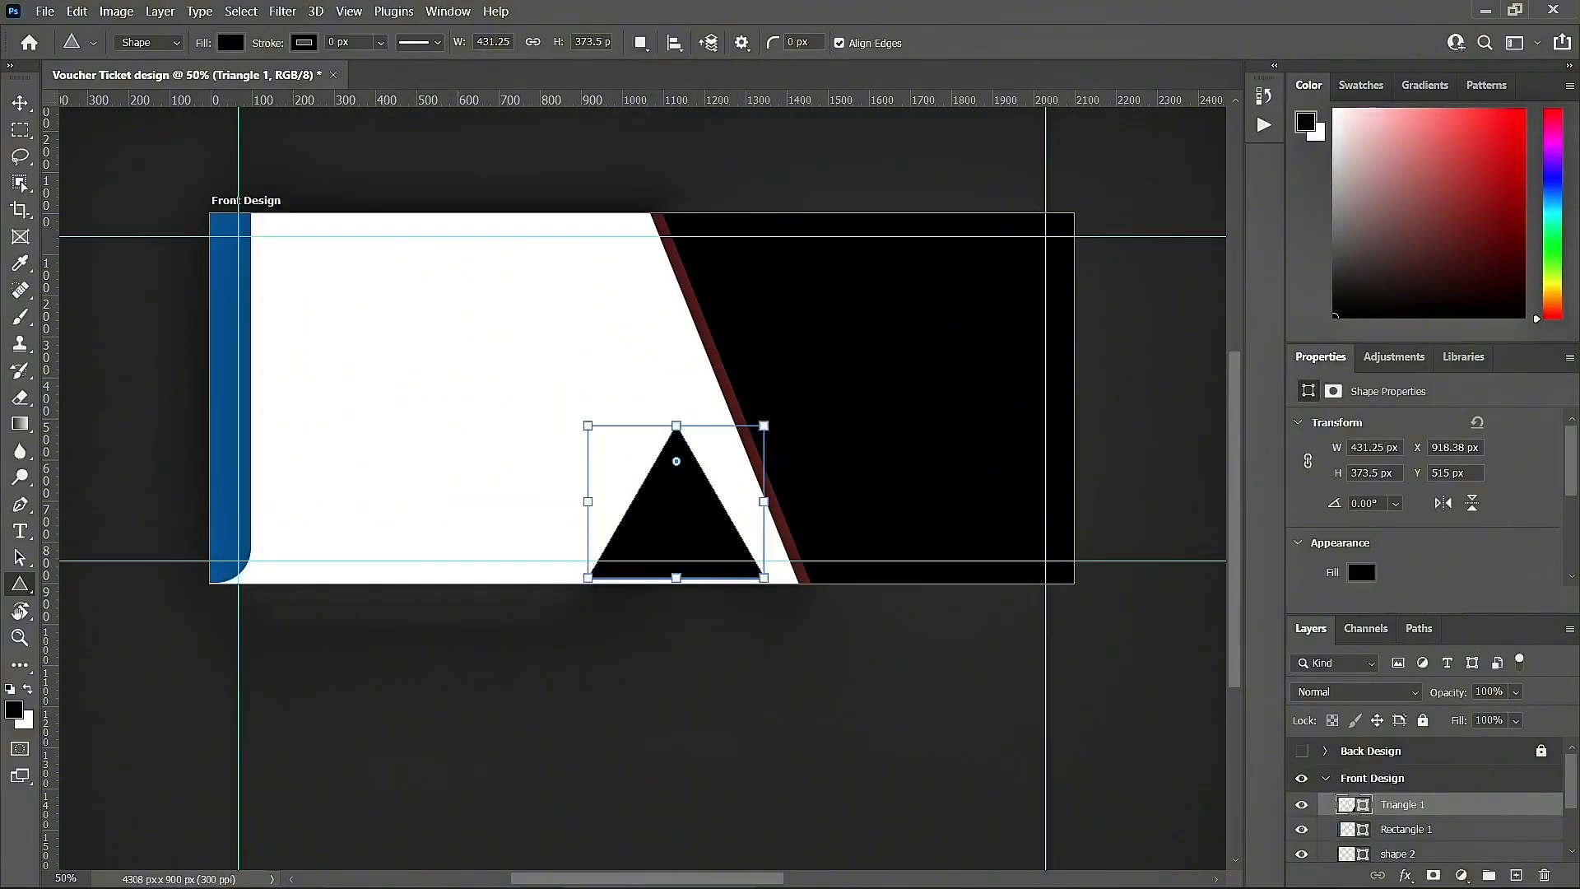
Step: Move the triangle to about X 993, Y 527 px so its base sits on the artboard's bottom edge beside the dark red stripe
click(20, 102)
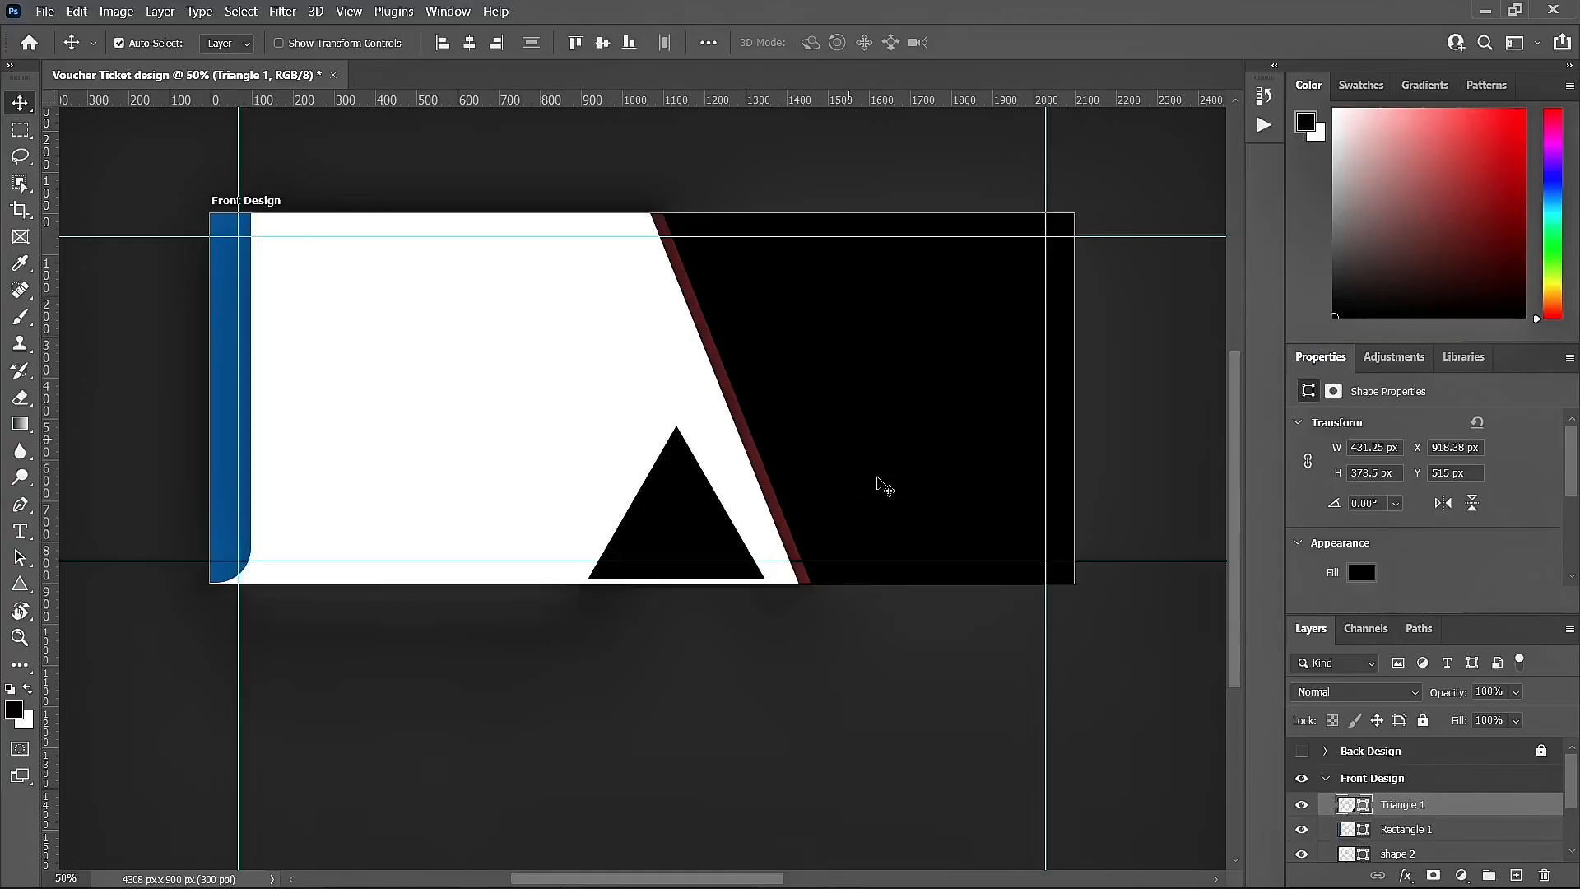
drag(696, 516, 724, 518)
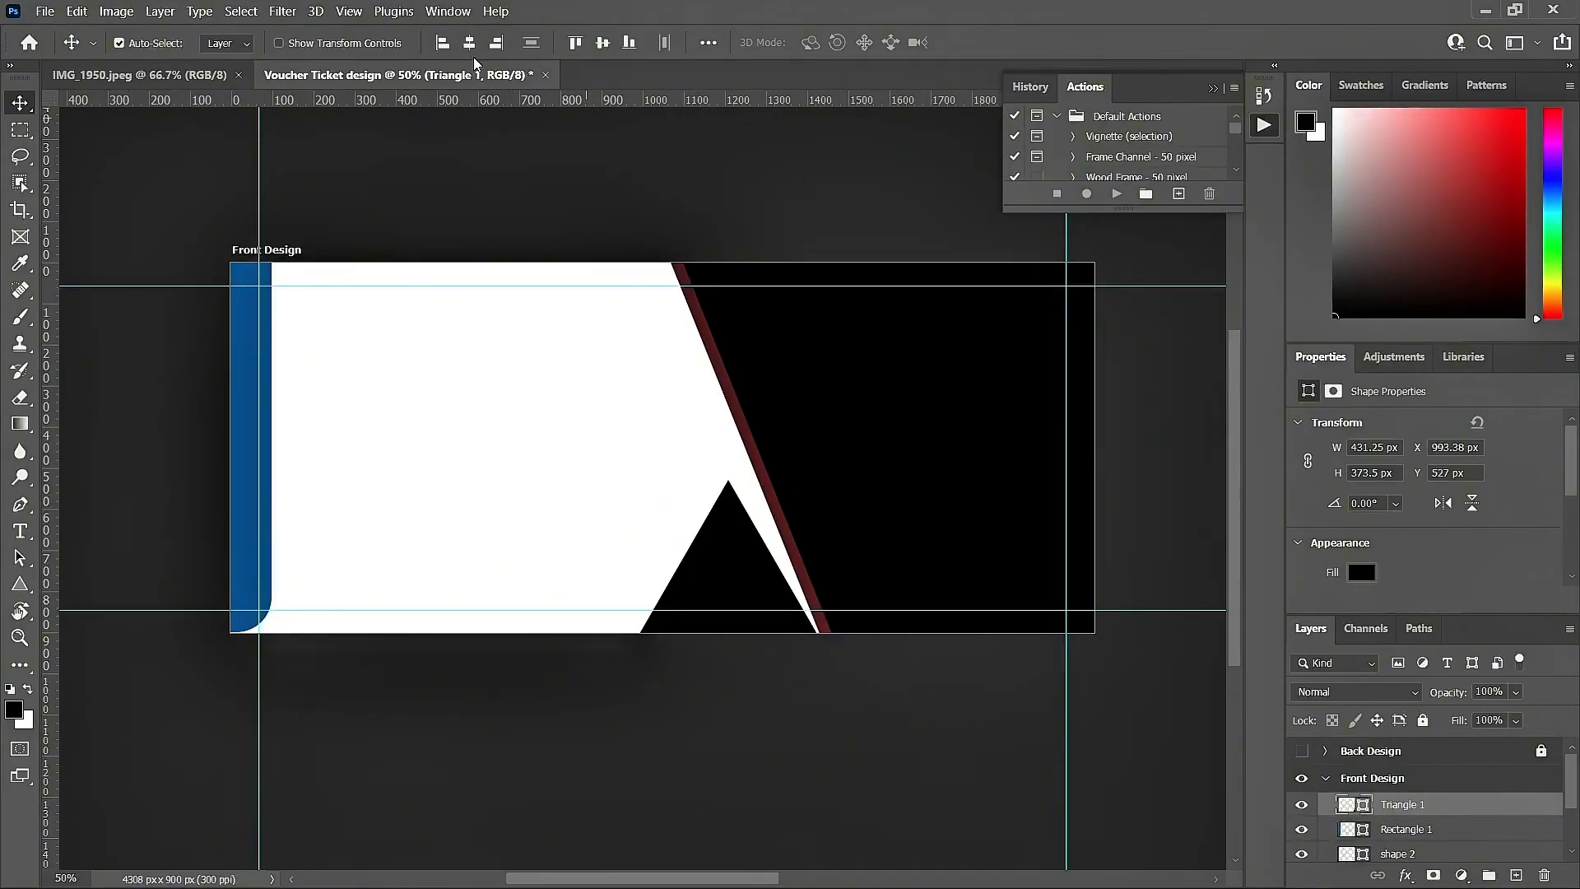
click(804, 176)
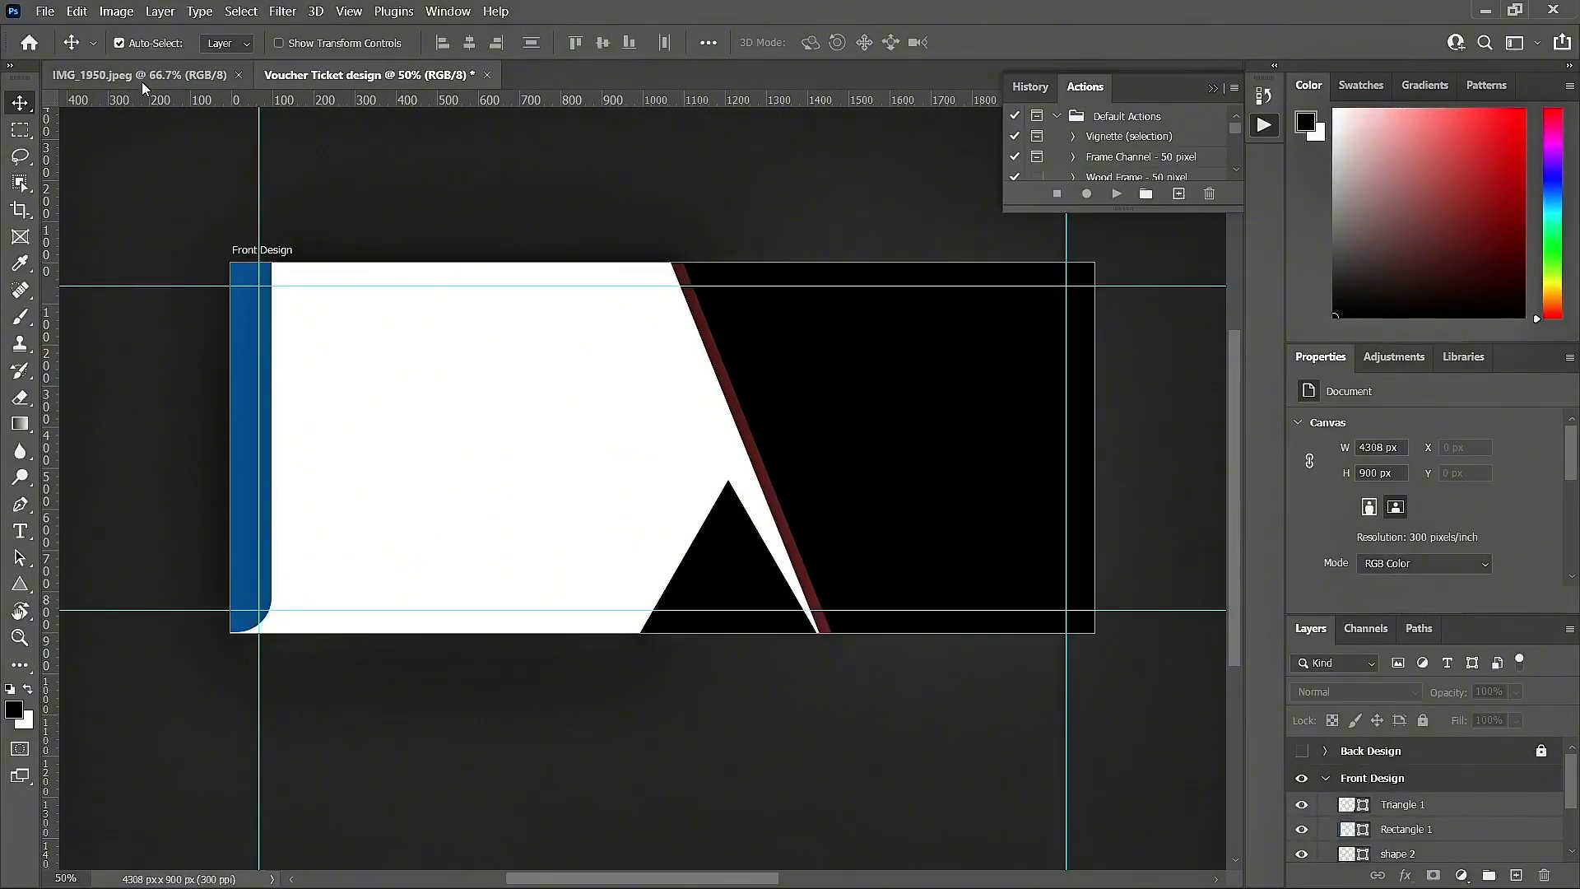
Step: Compare the triangle and diagonal shapes of the front design with the front ticket in the reference image IMG_1950.jpeg
click(141, 80)
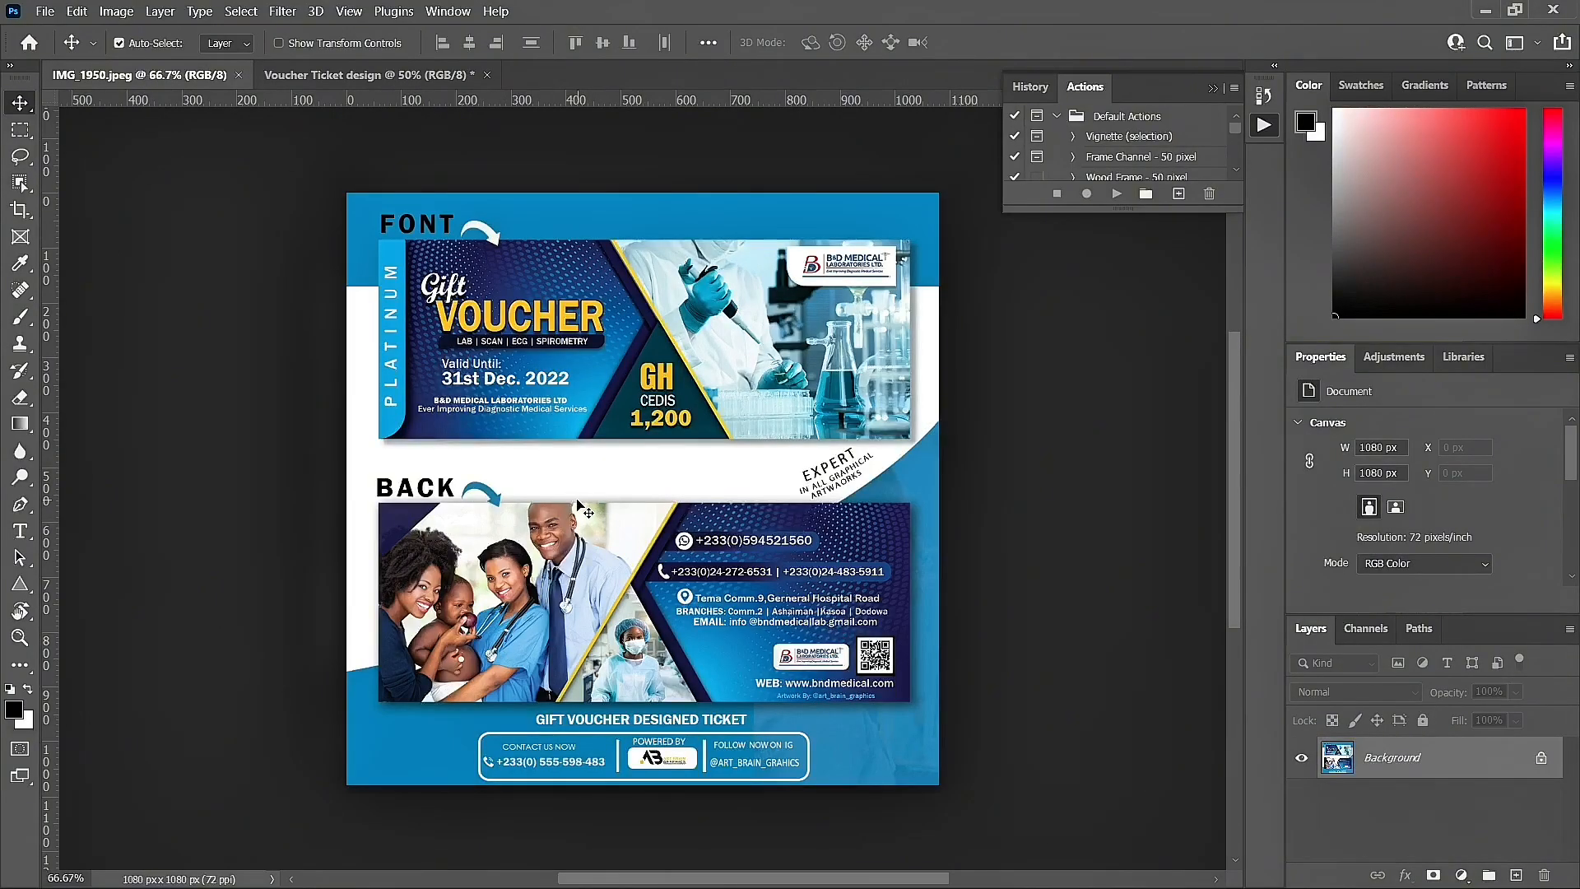
key(ctrl+plus)
scroll(840, 770, up, 4)
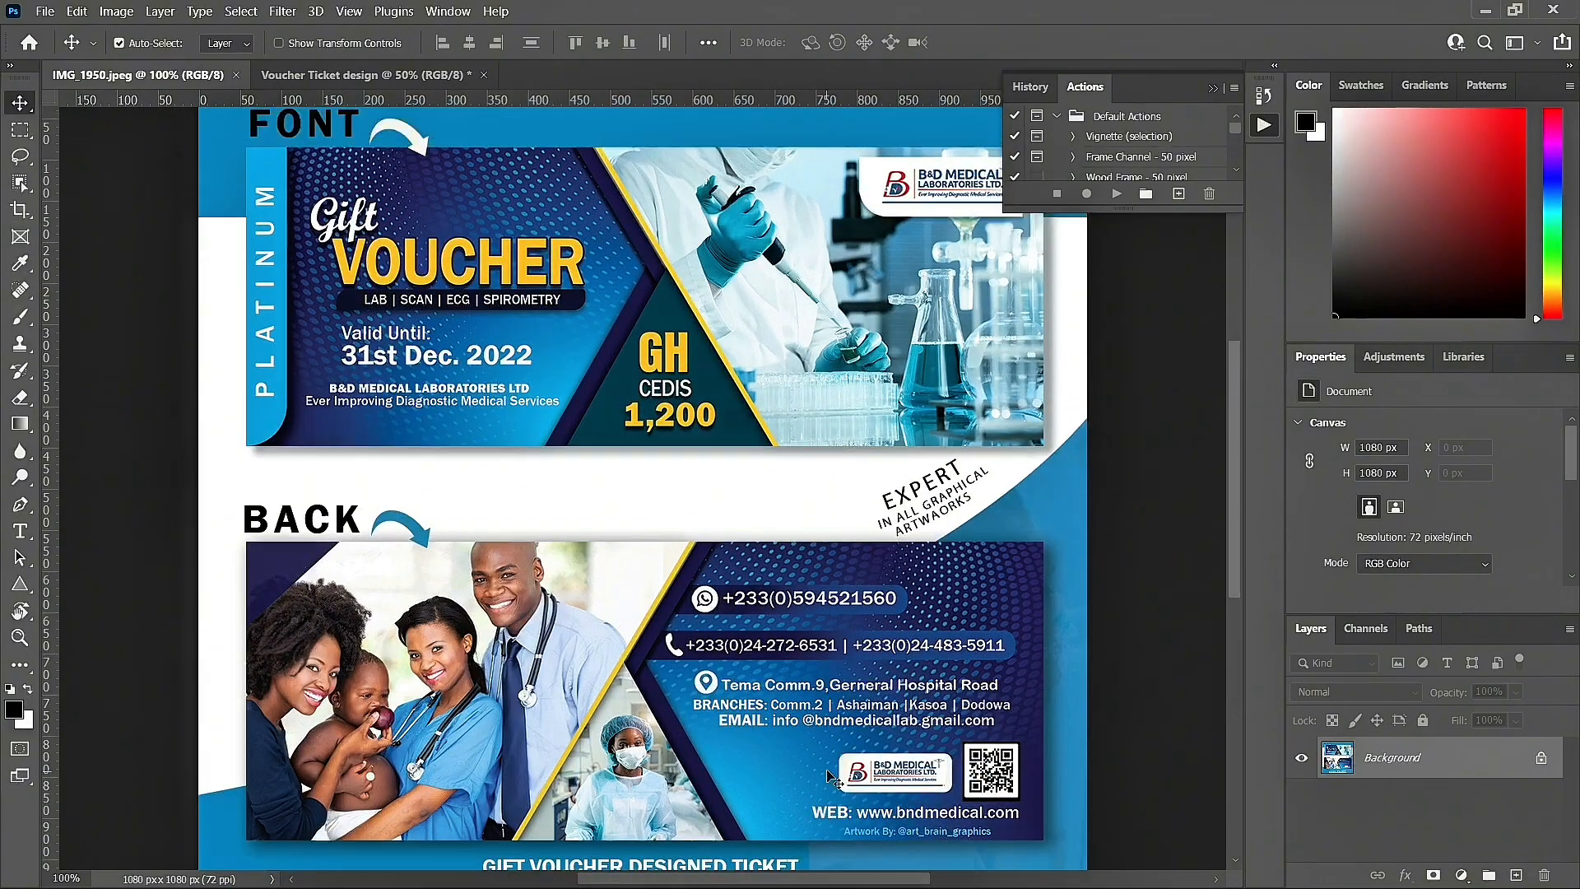
scroll(767, 572, up, 1)
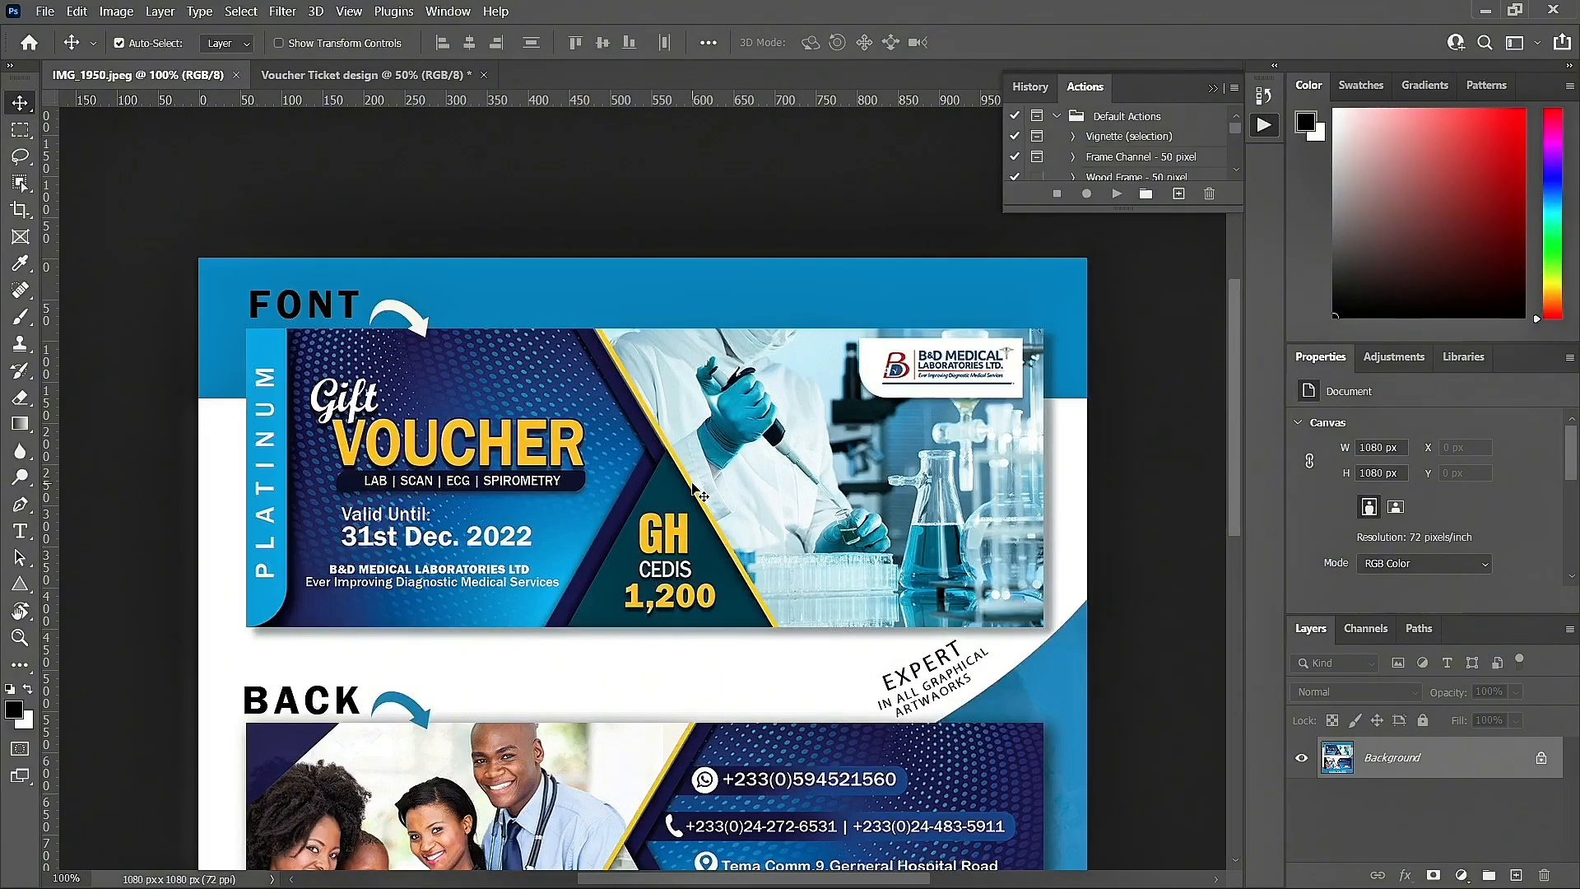
click(370, 75)
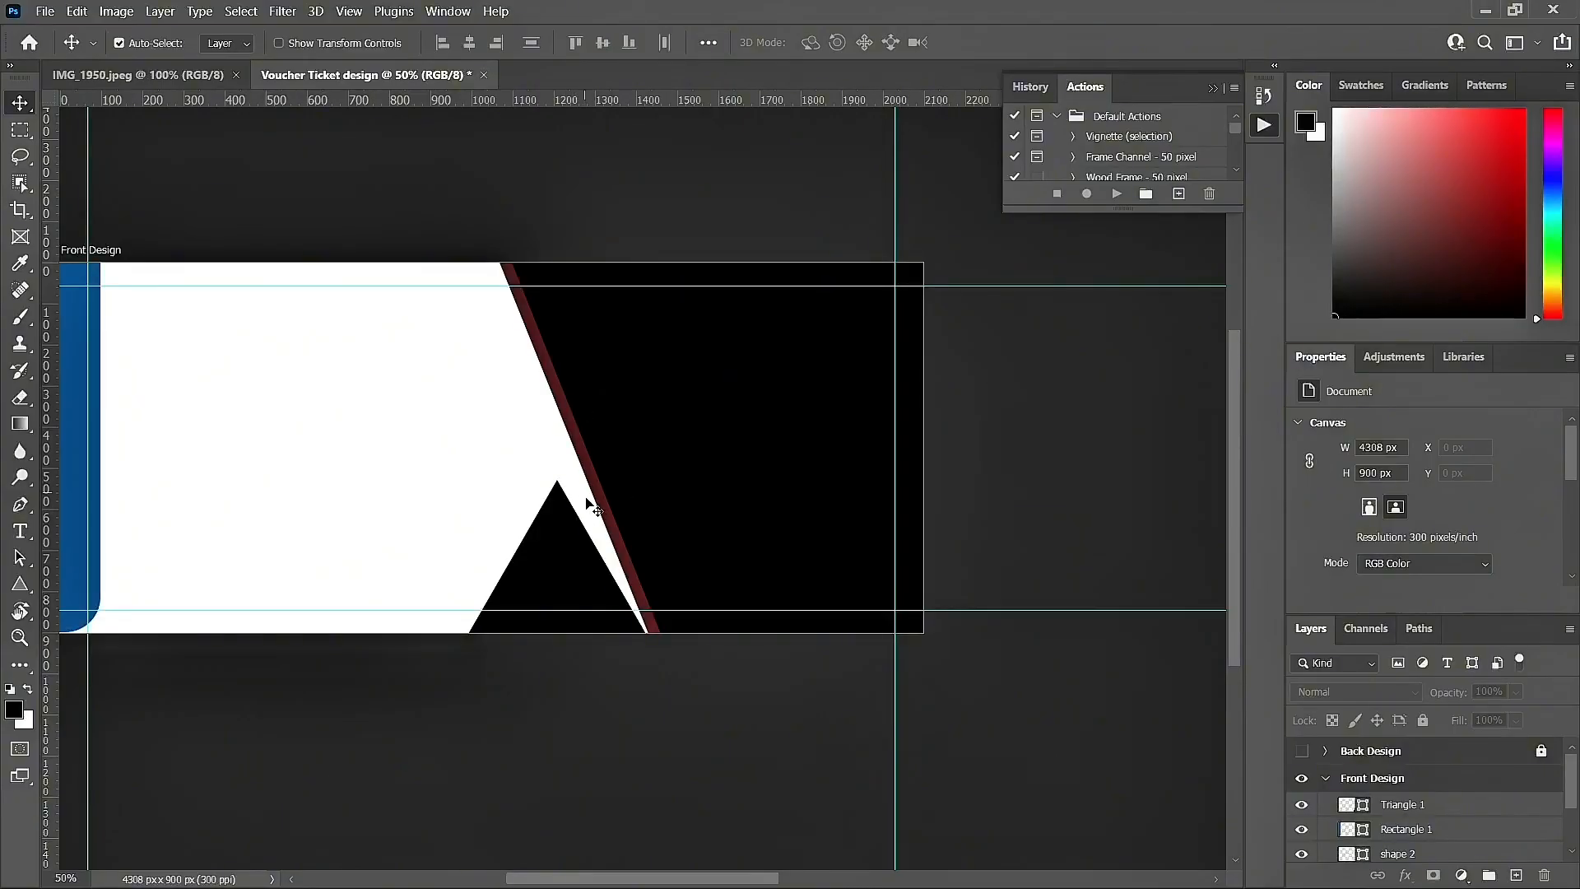
click(173, 79)
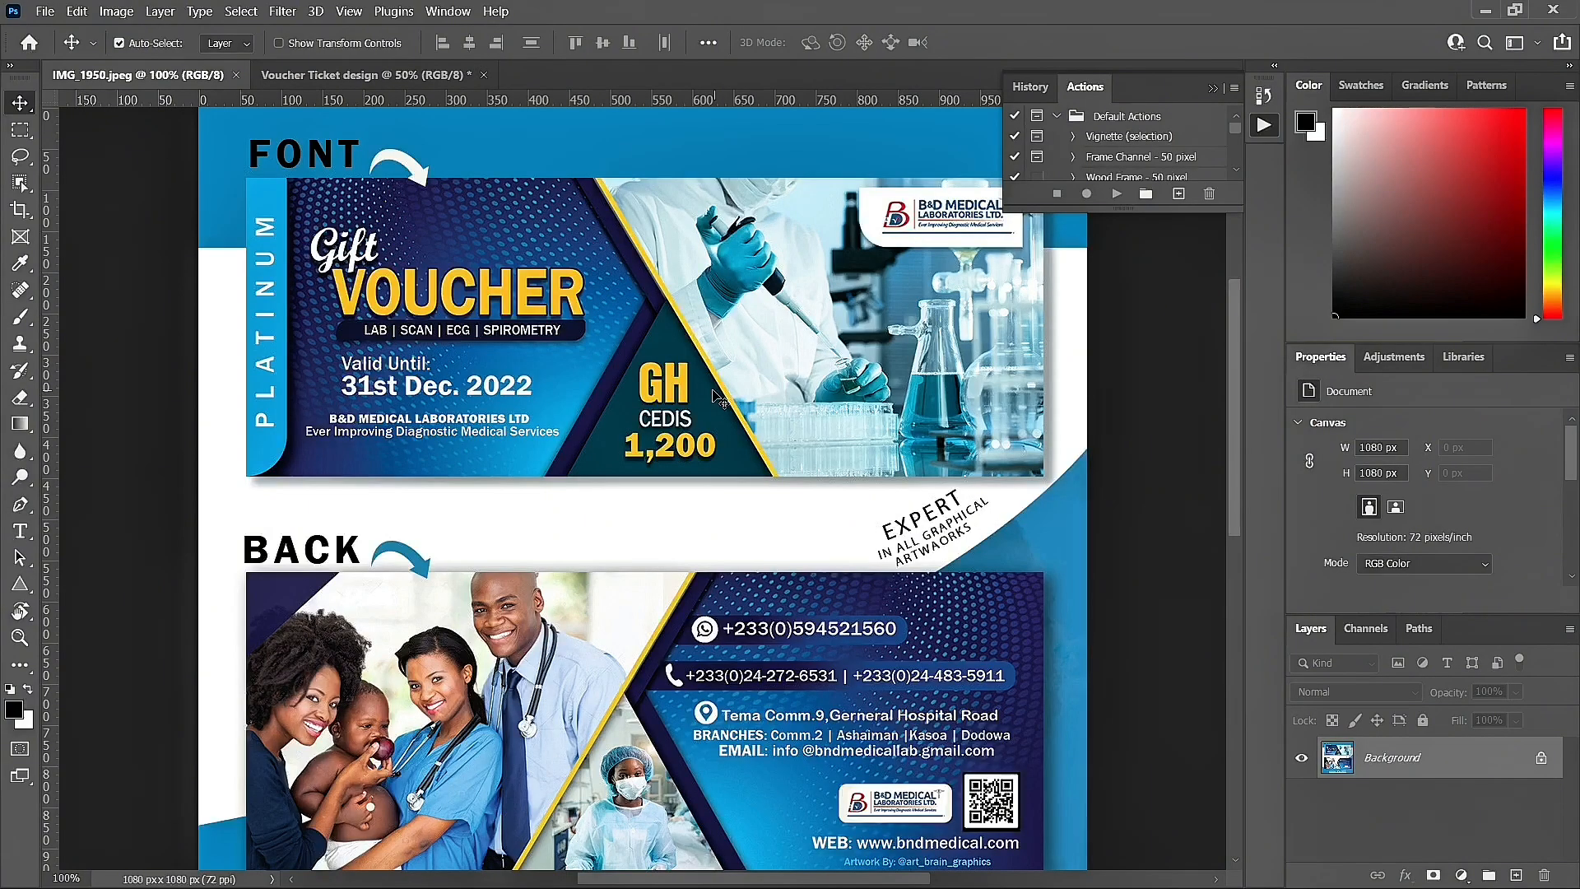
click(438, 77)
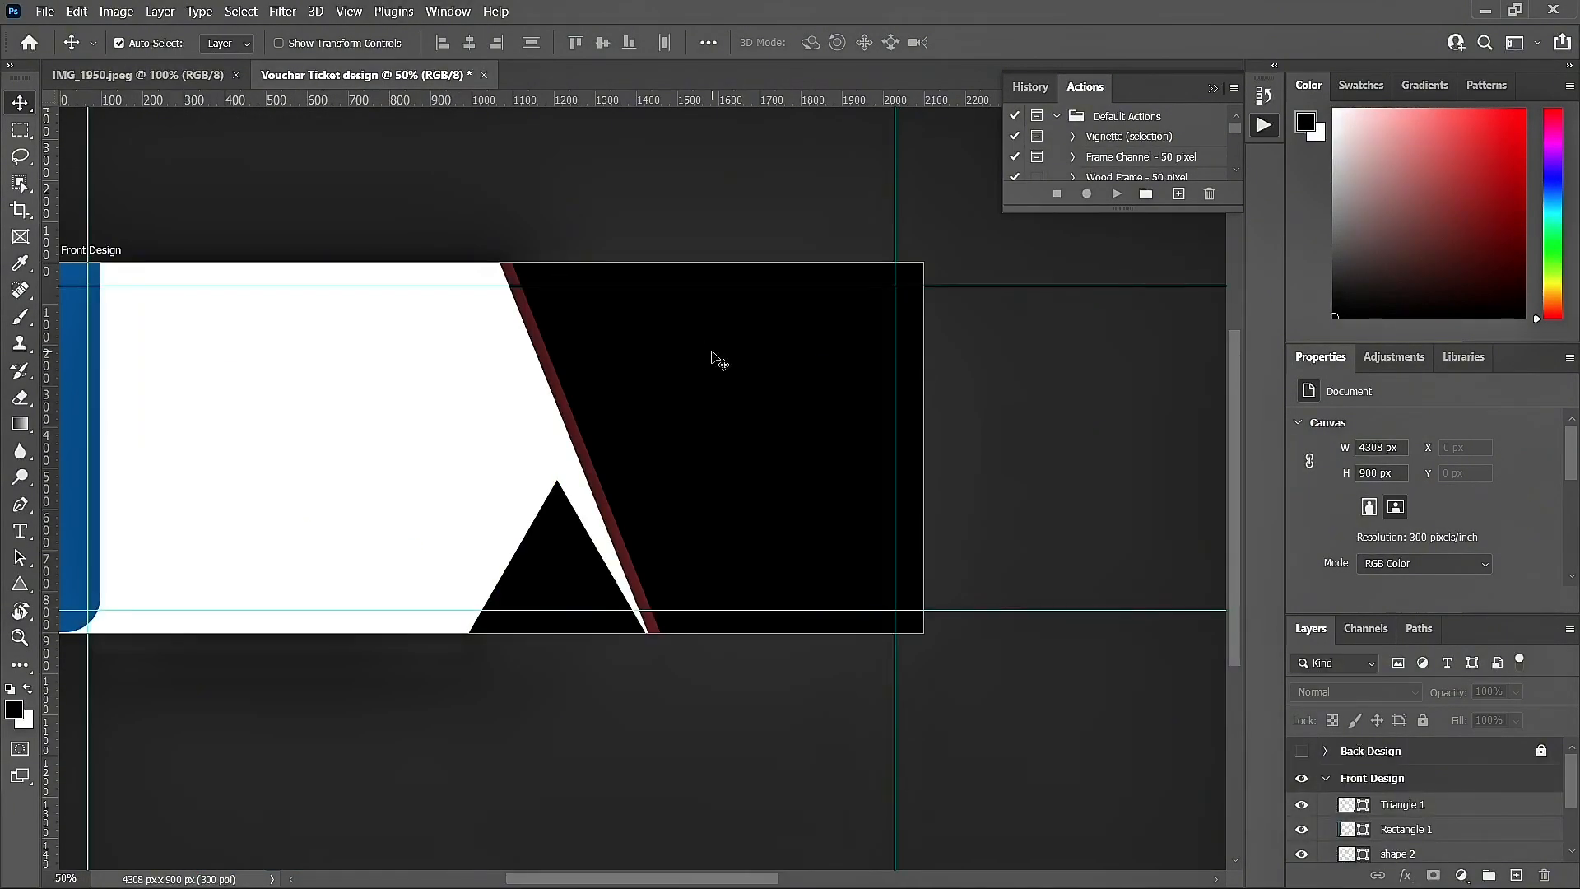
Step: Skew shape 2 and Shape 1 together about 9.9° to follow the triangle's edge, and shift shape 2 left to thin the dark red stripe
click(732, 455)
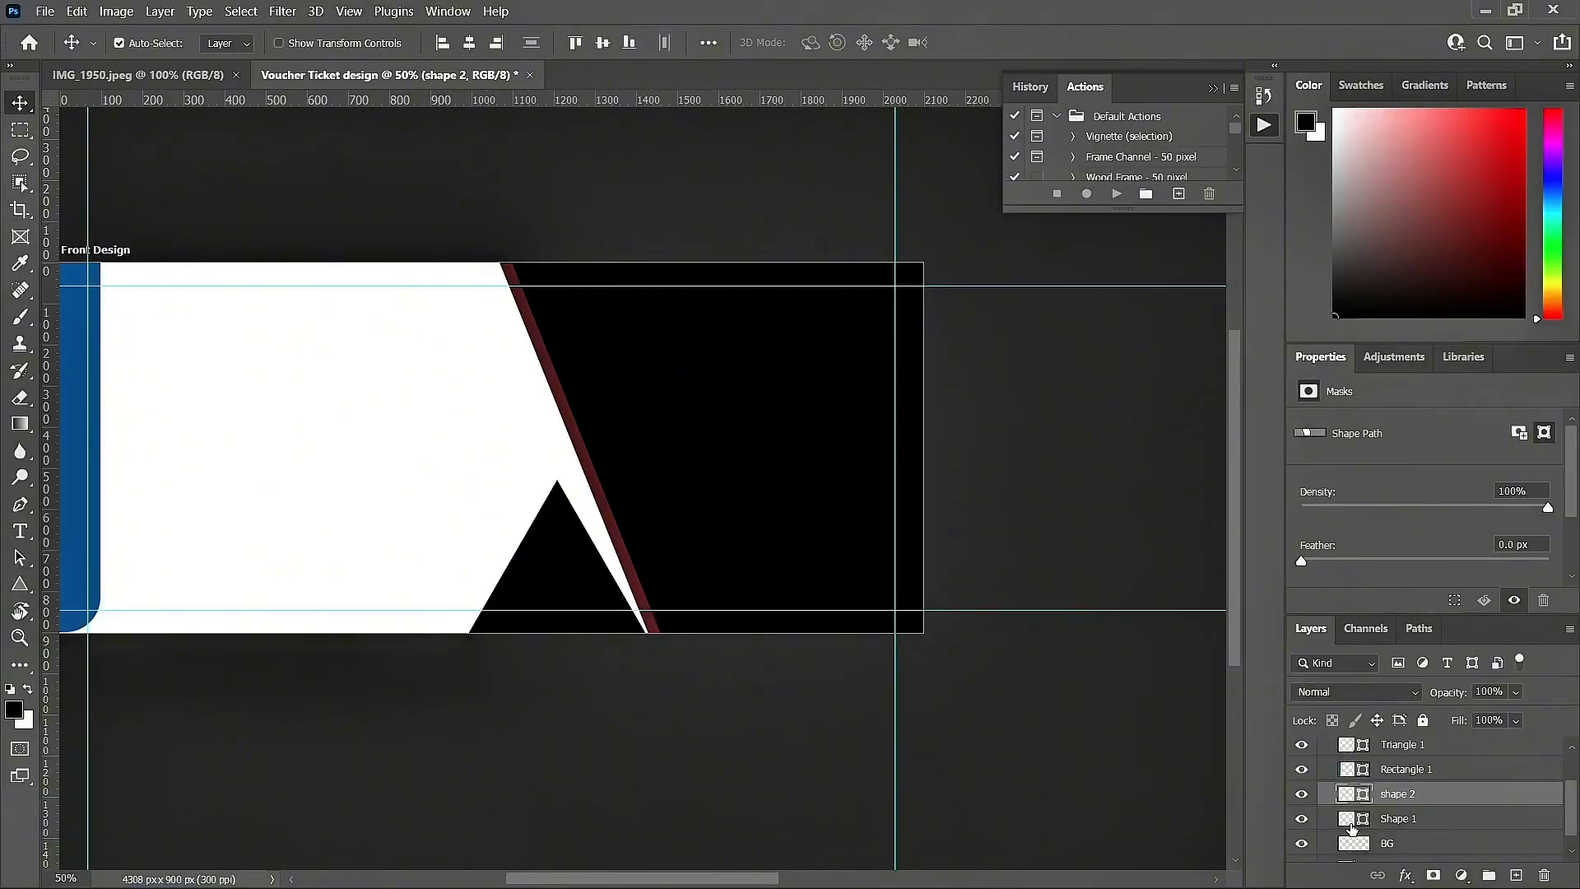
shift+click(1427, 819)
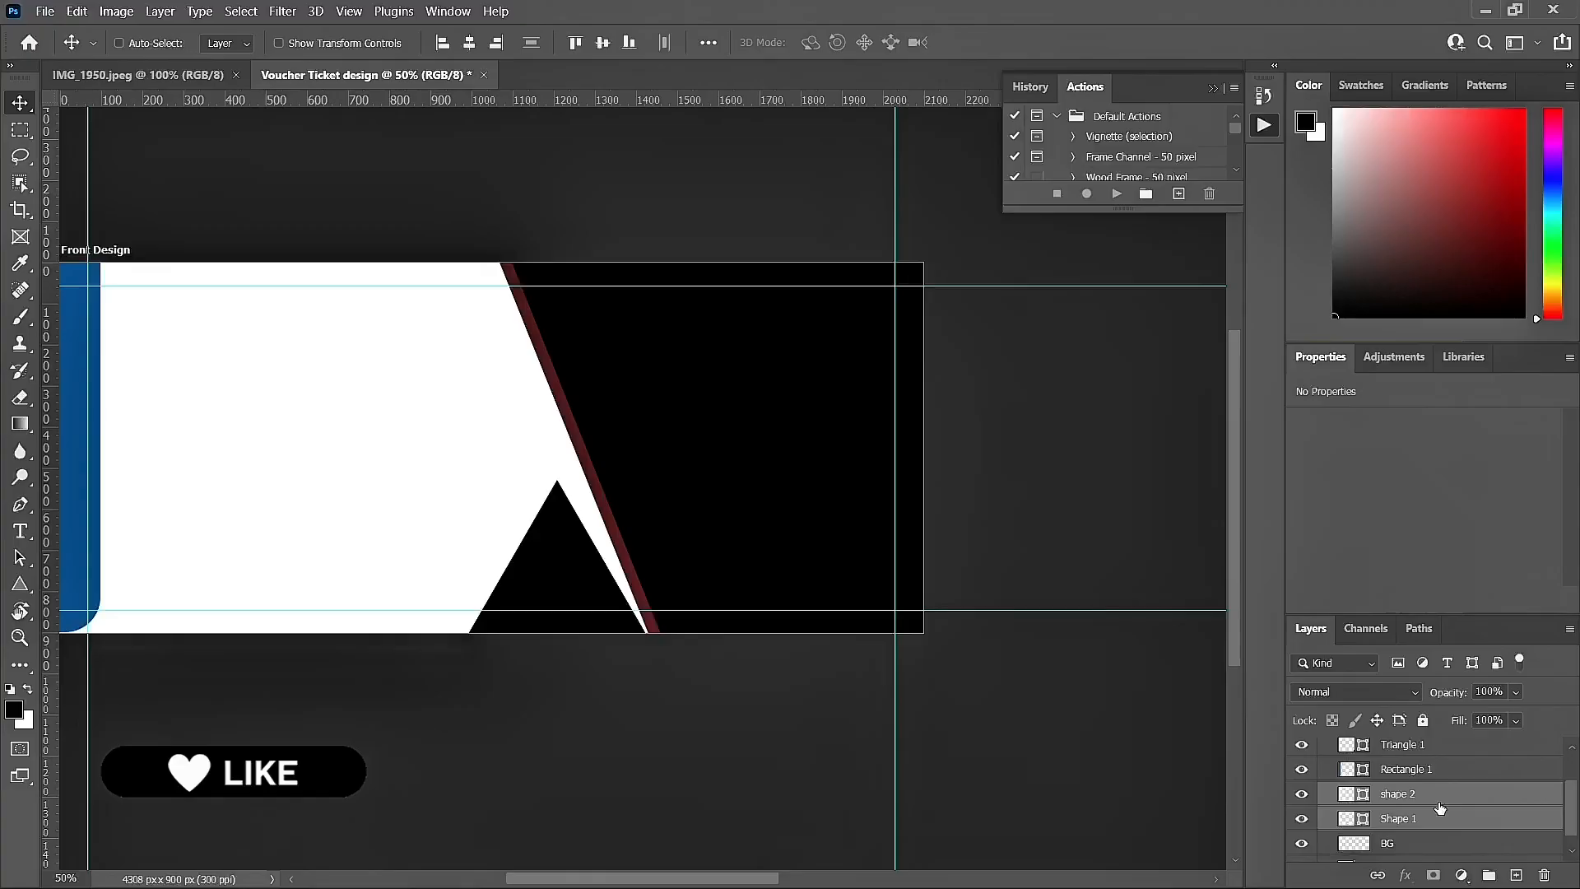
key(ctrl+t)
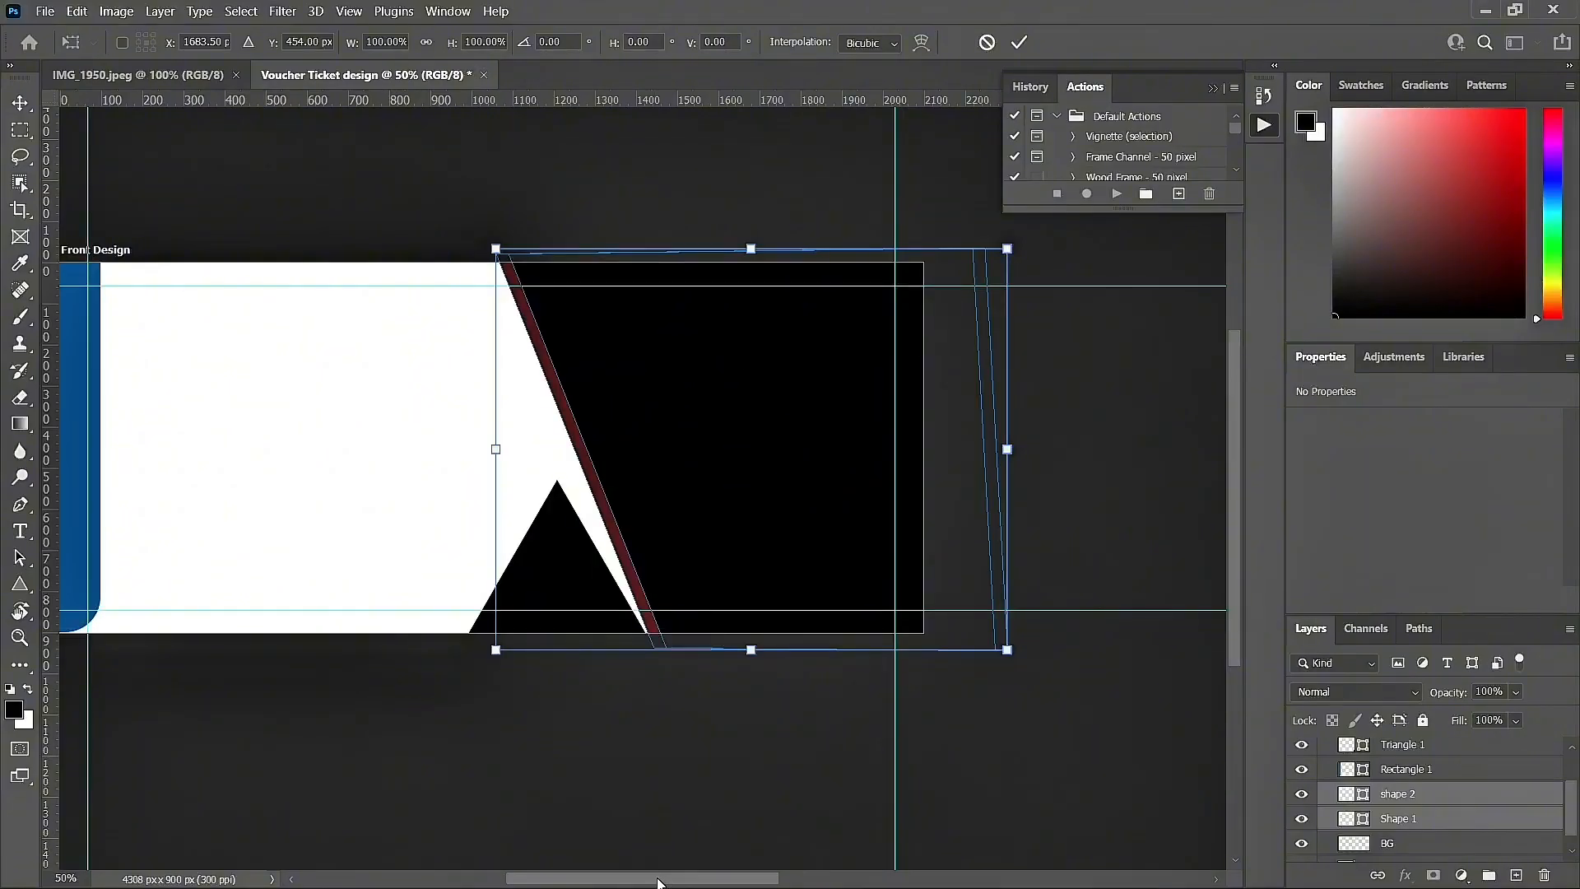
scroll(656, 877, left, 4)
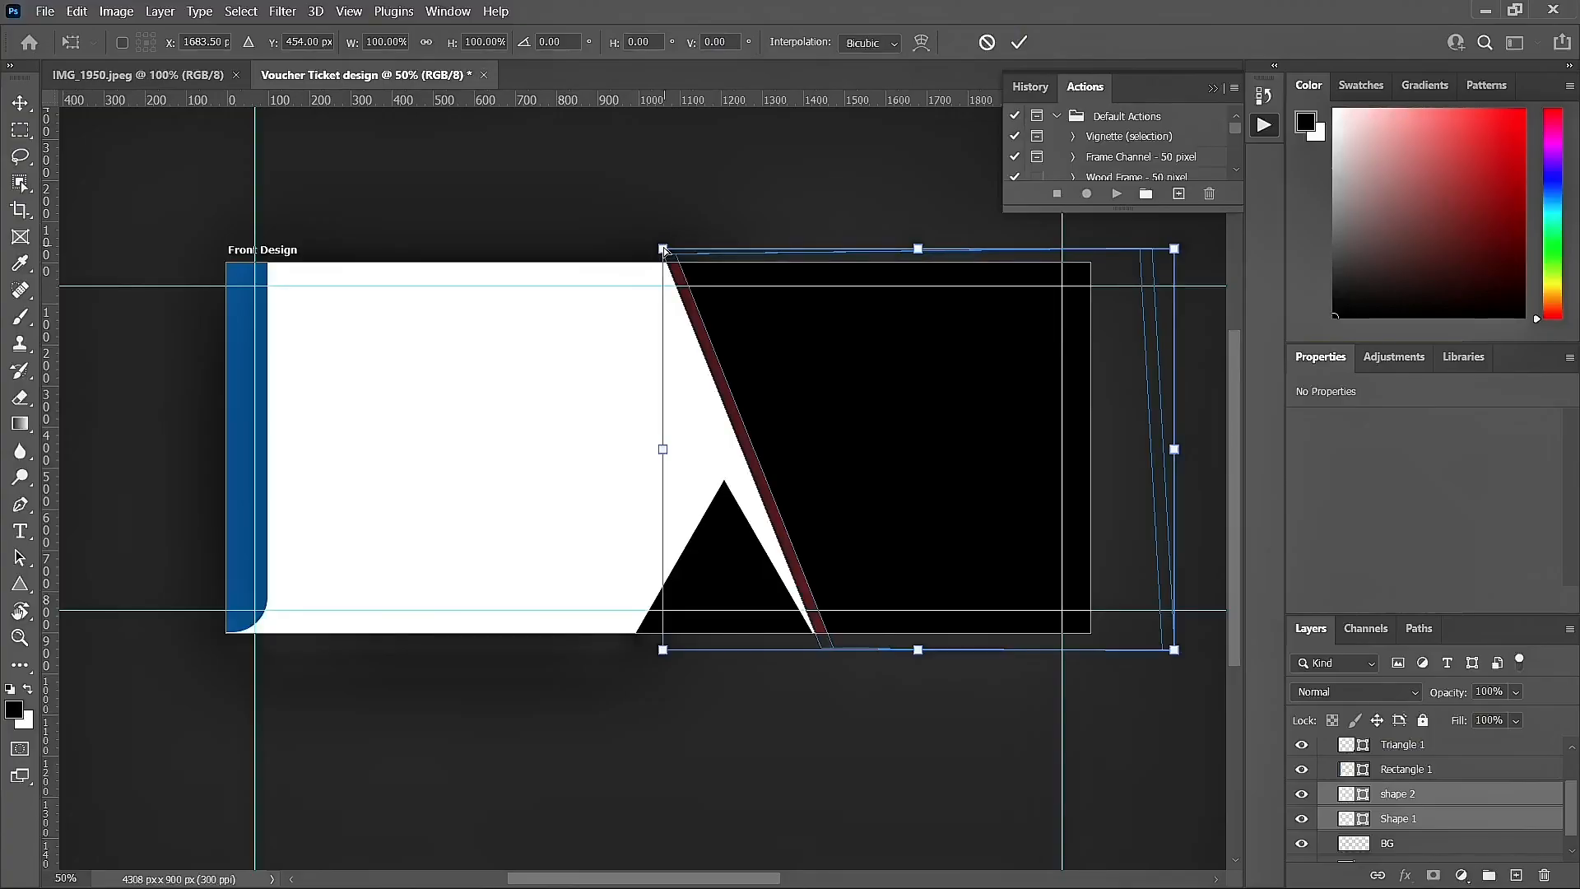
drag(662, 248, 596, 246)
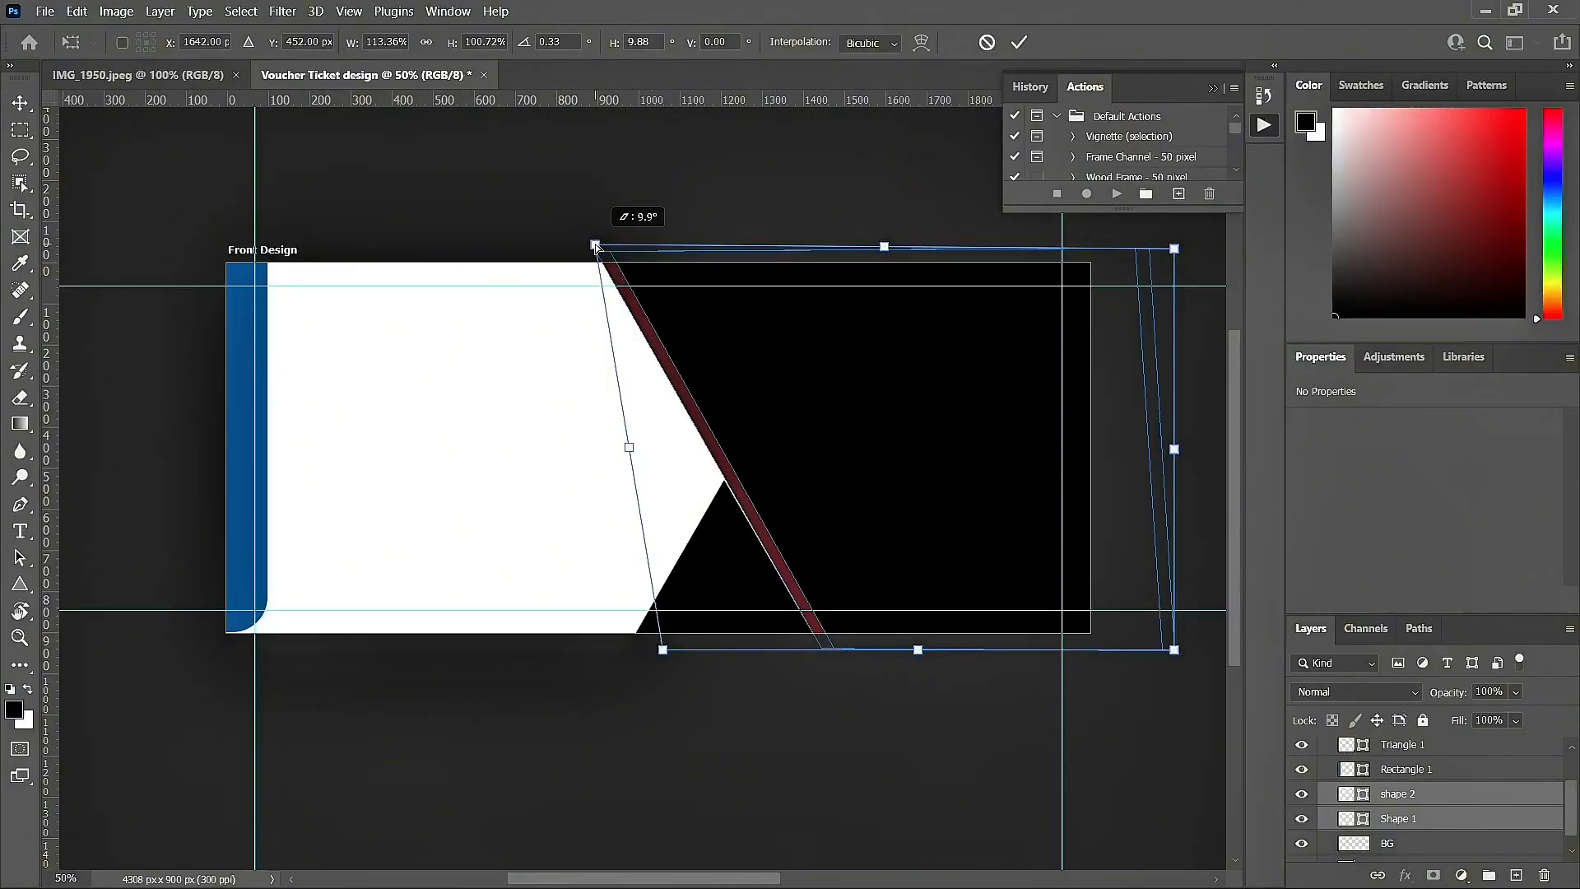
key(shift+Left)
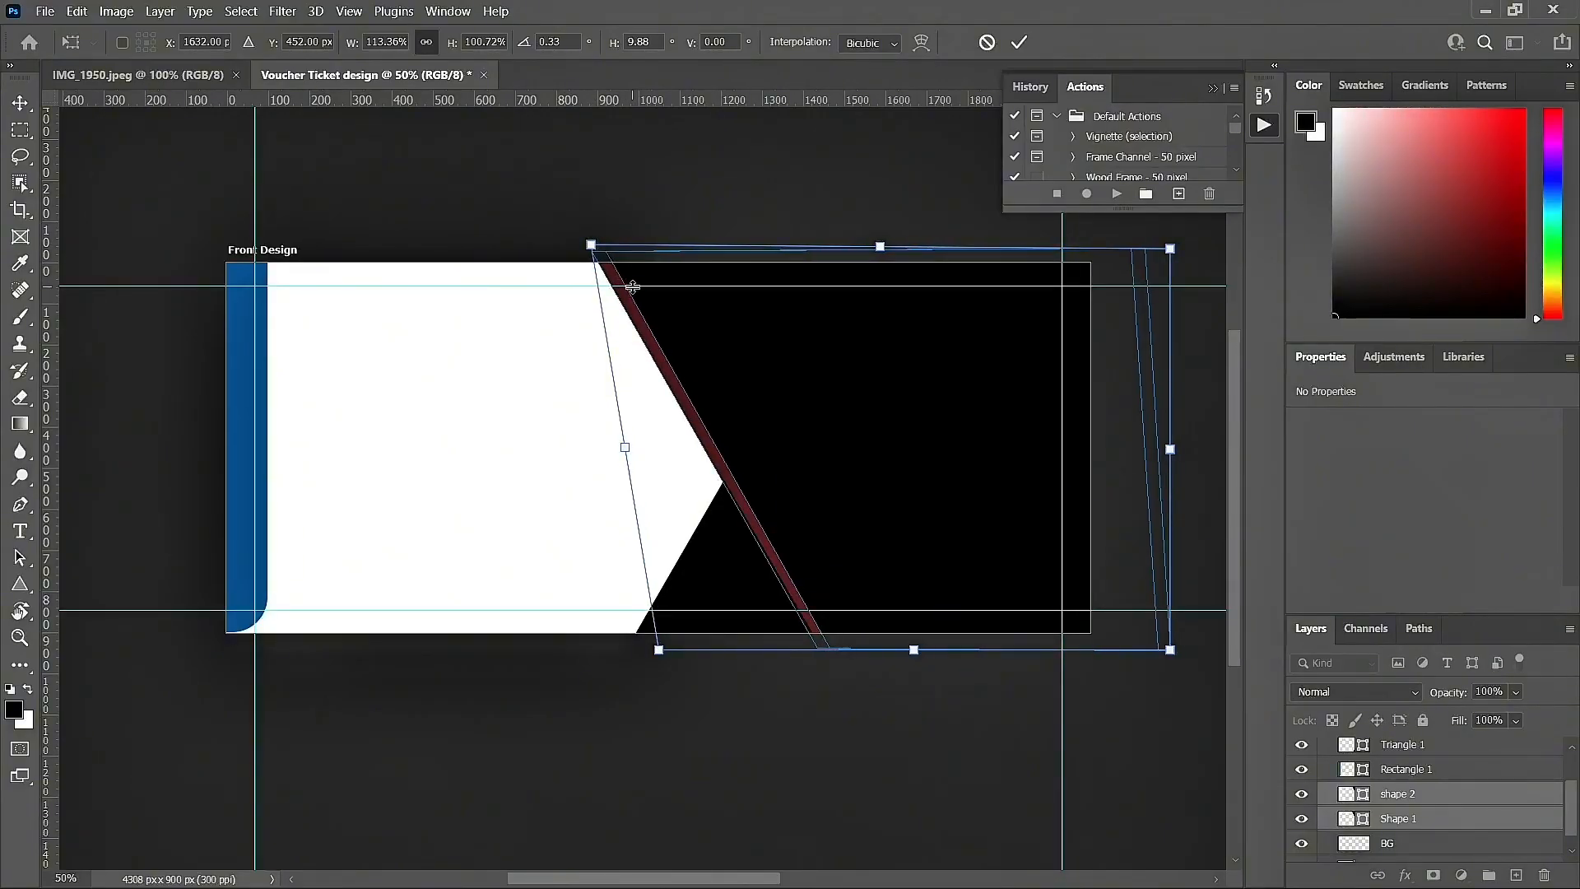
drag(821, 745, 806, 742)
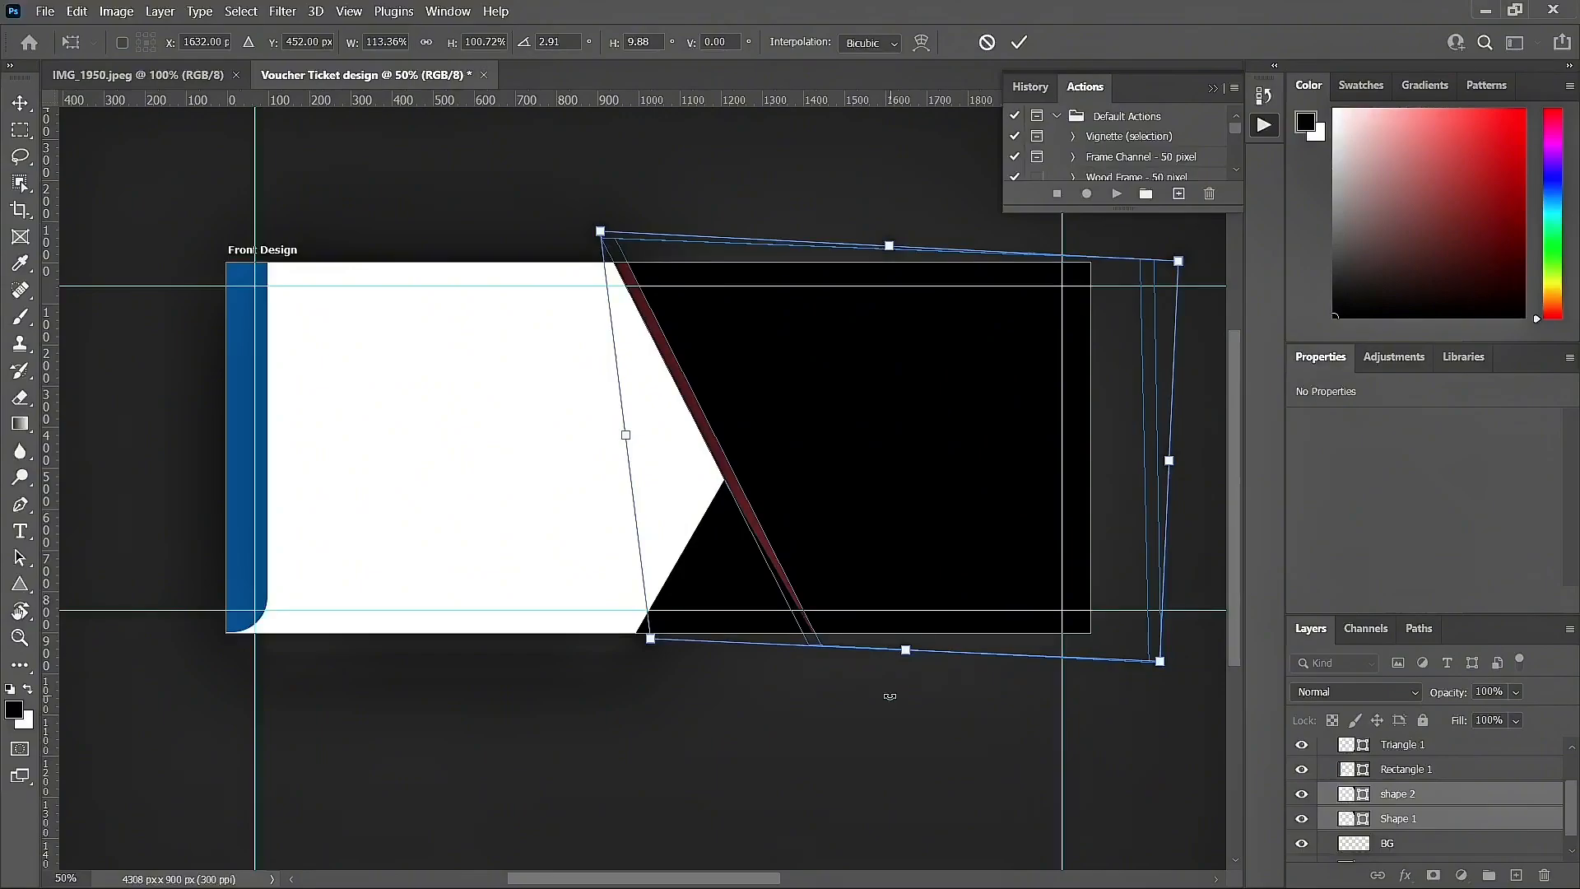
key(ctrl+z)
click(26, 107)
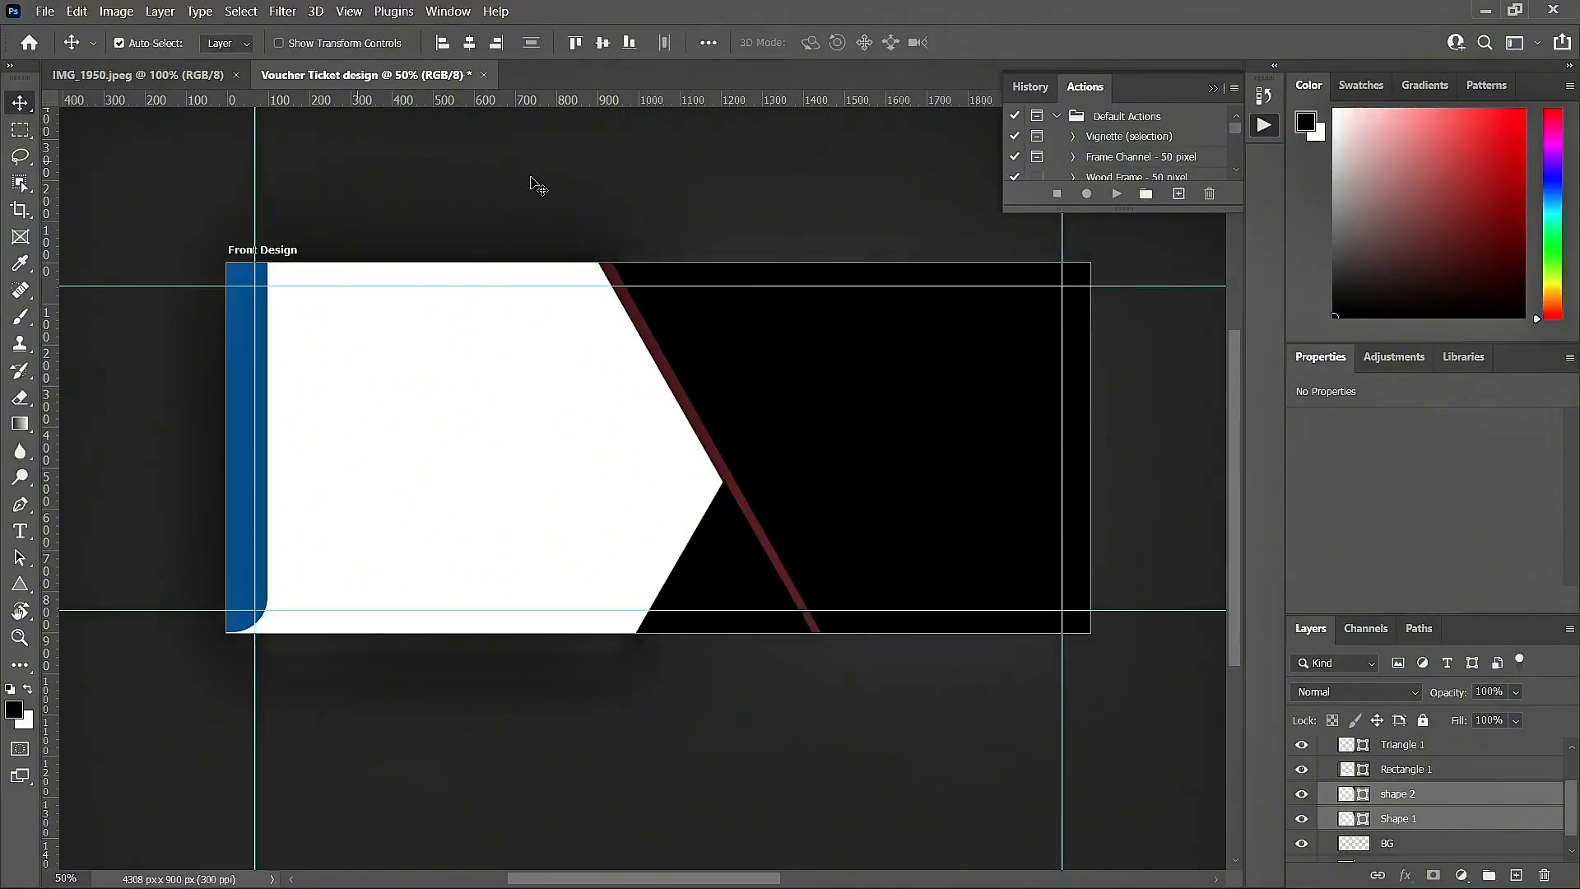
click(737, 764)
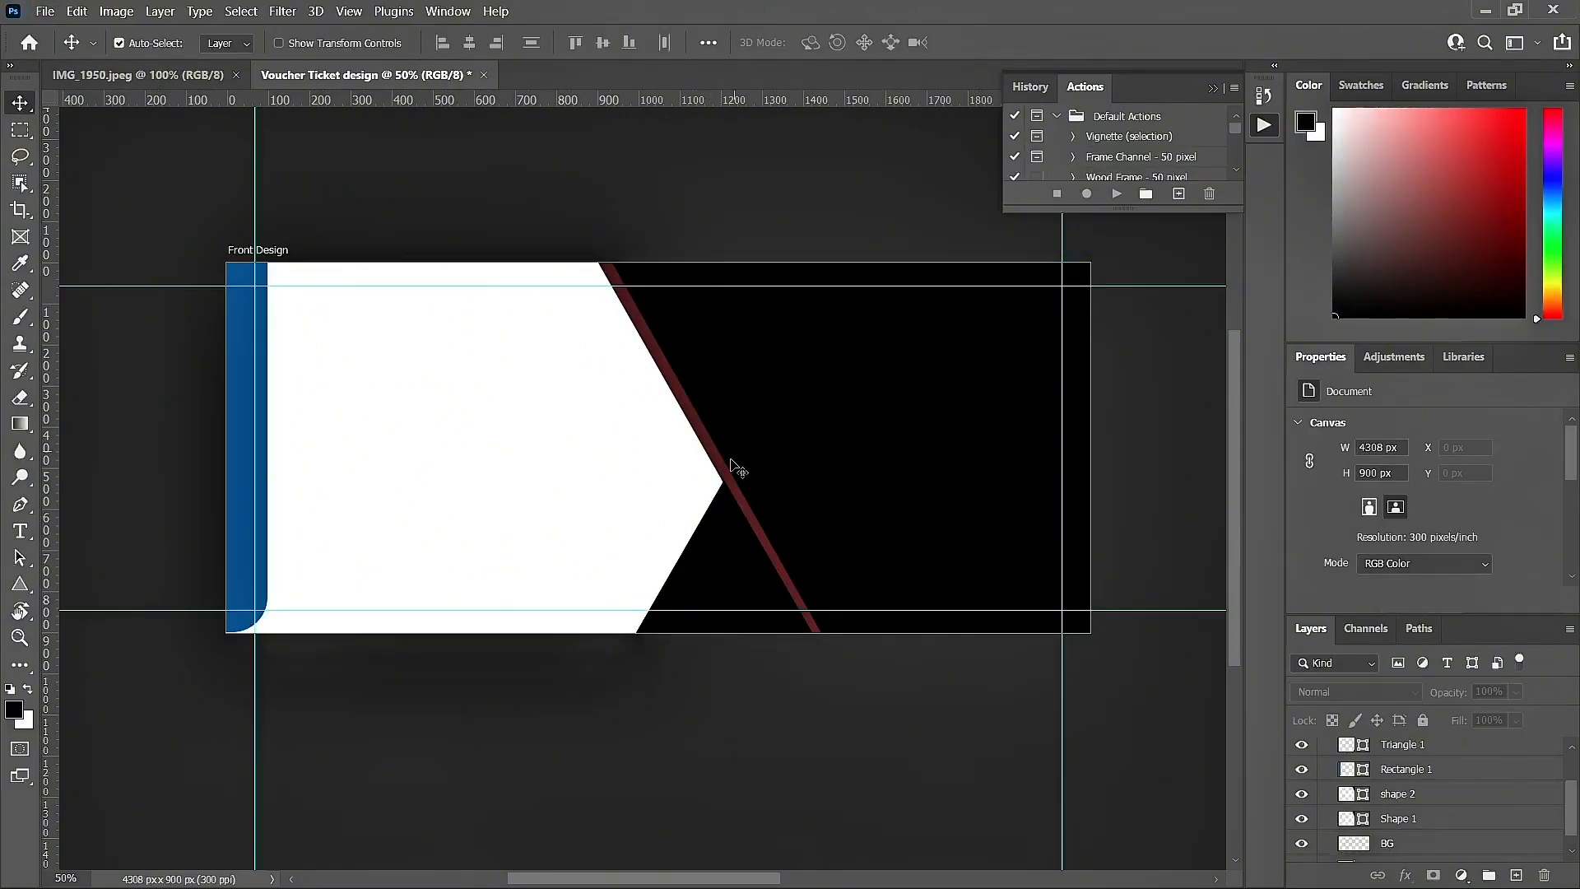
click(737, 404)
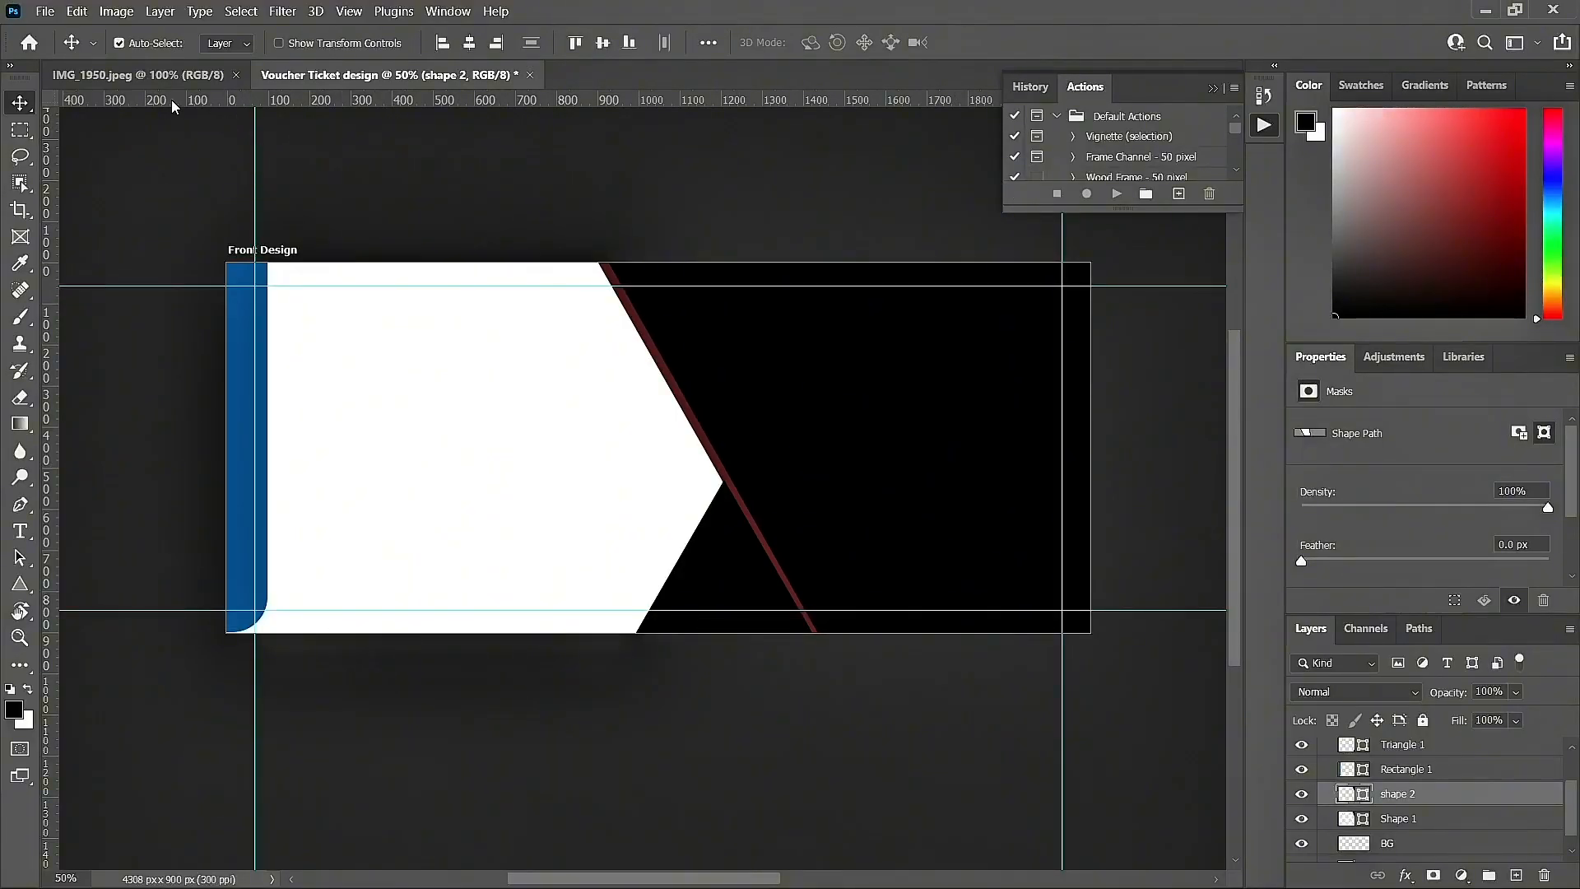
Step: Check the front design's stripe and photo area against the front ticket in the reference image IMG_1950.jpeg
click(151, 83)
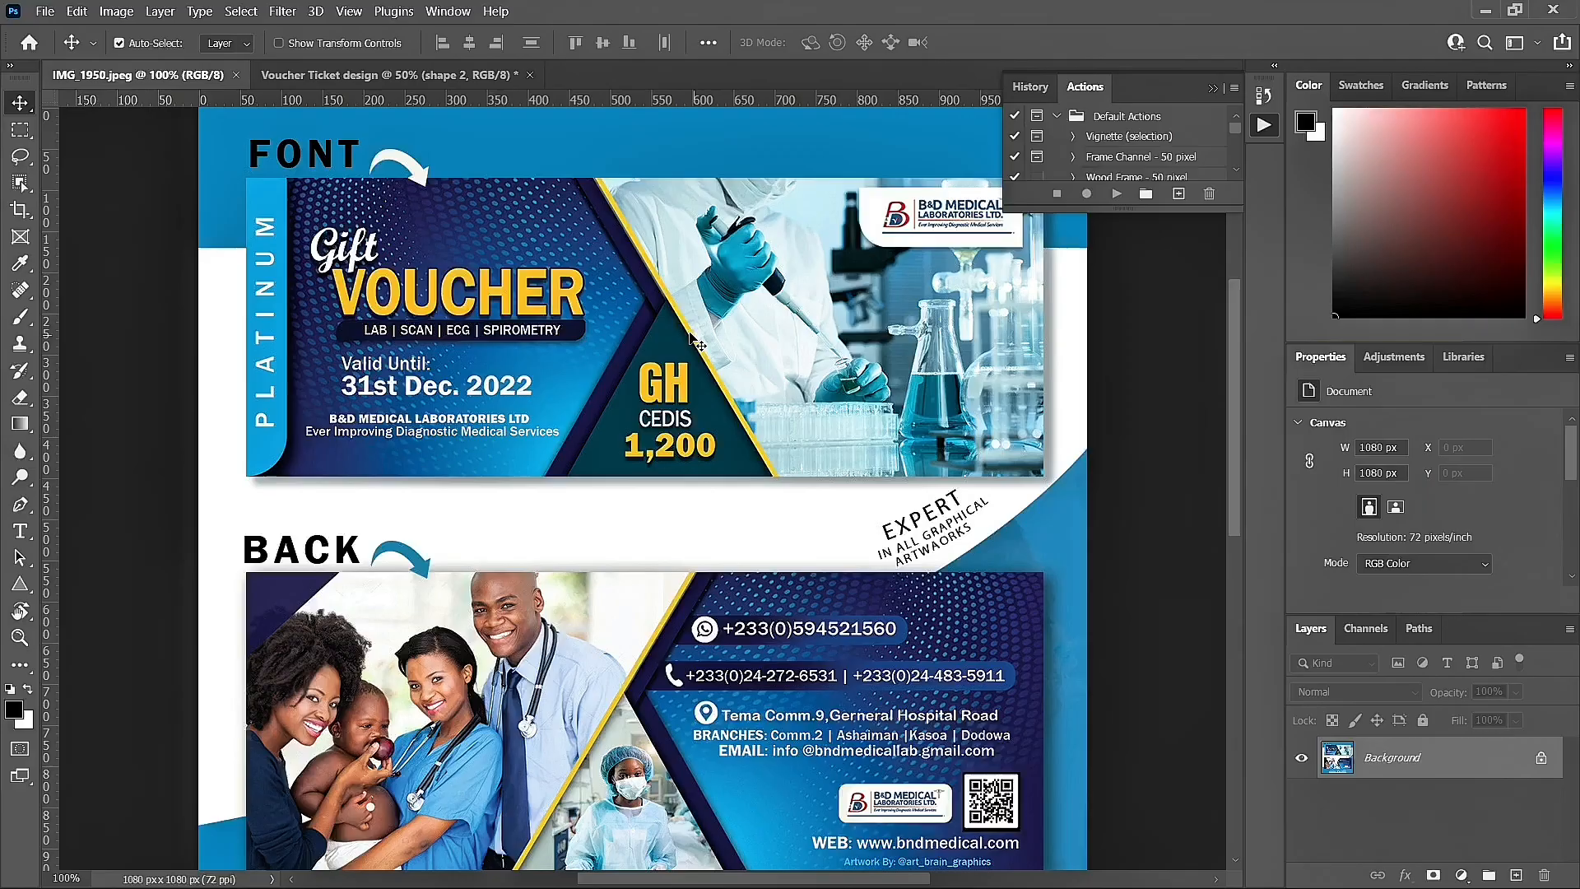
click(406, 73)
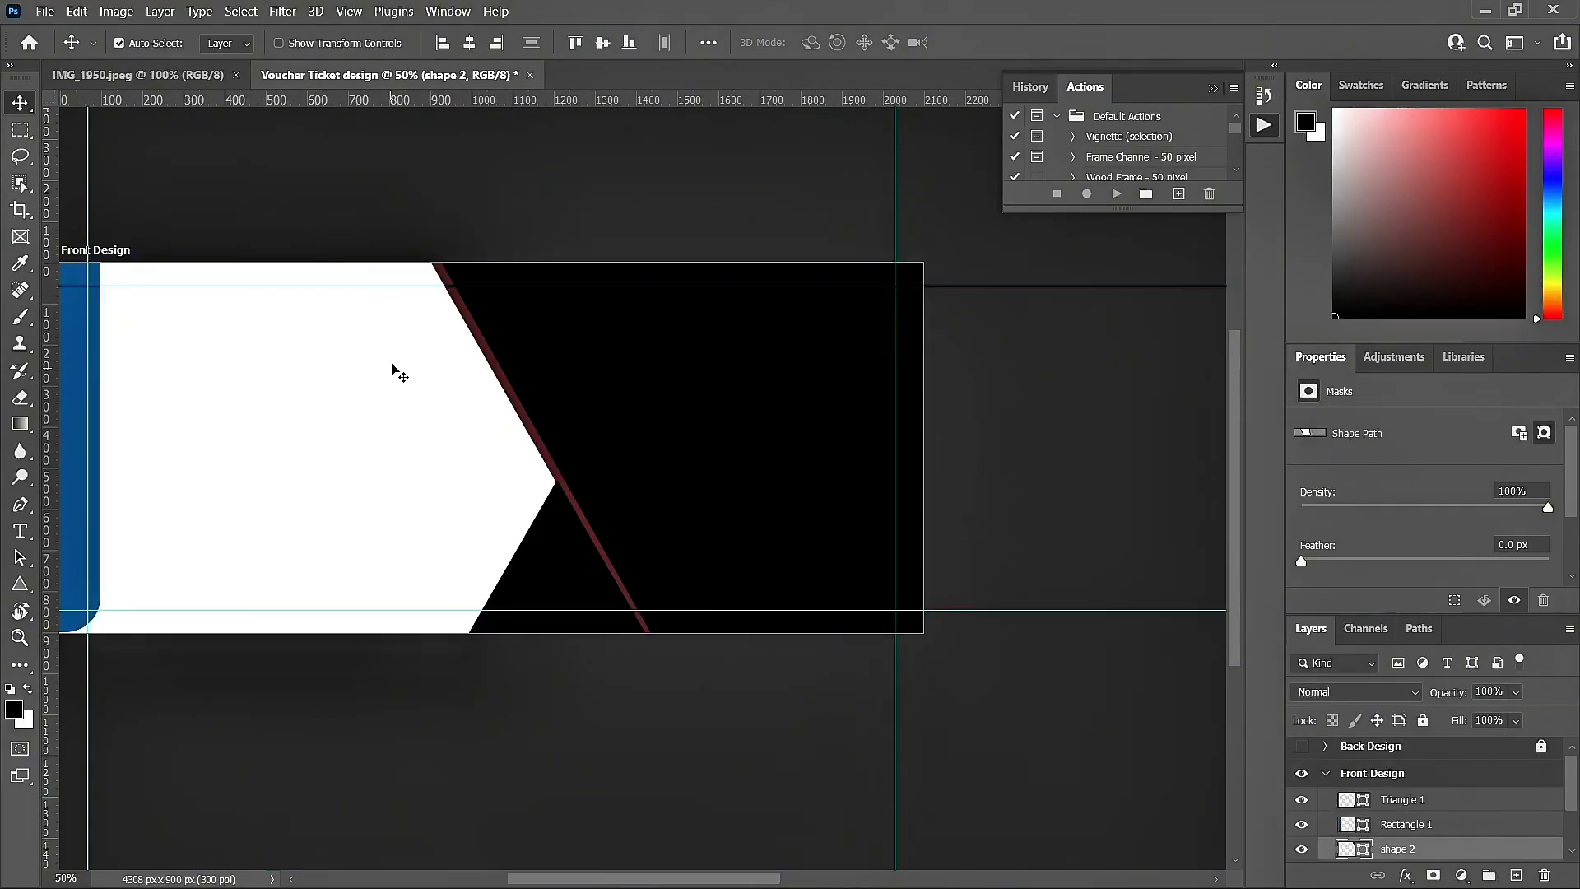
drag(687, 884, 674, 883)
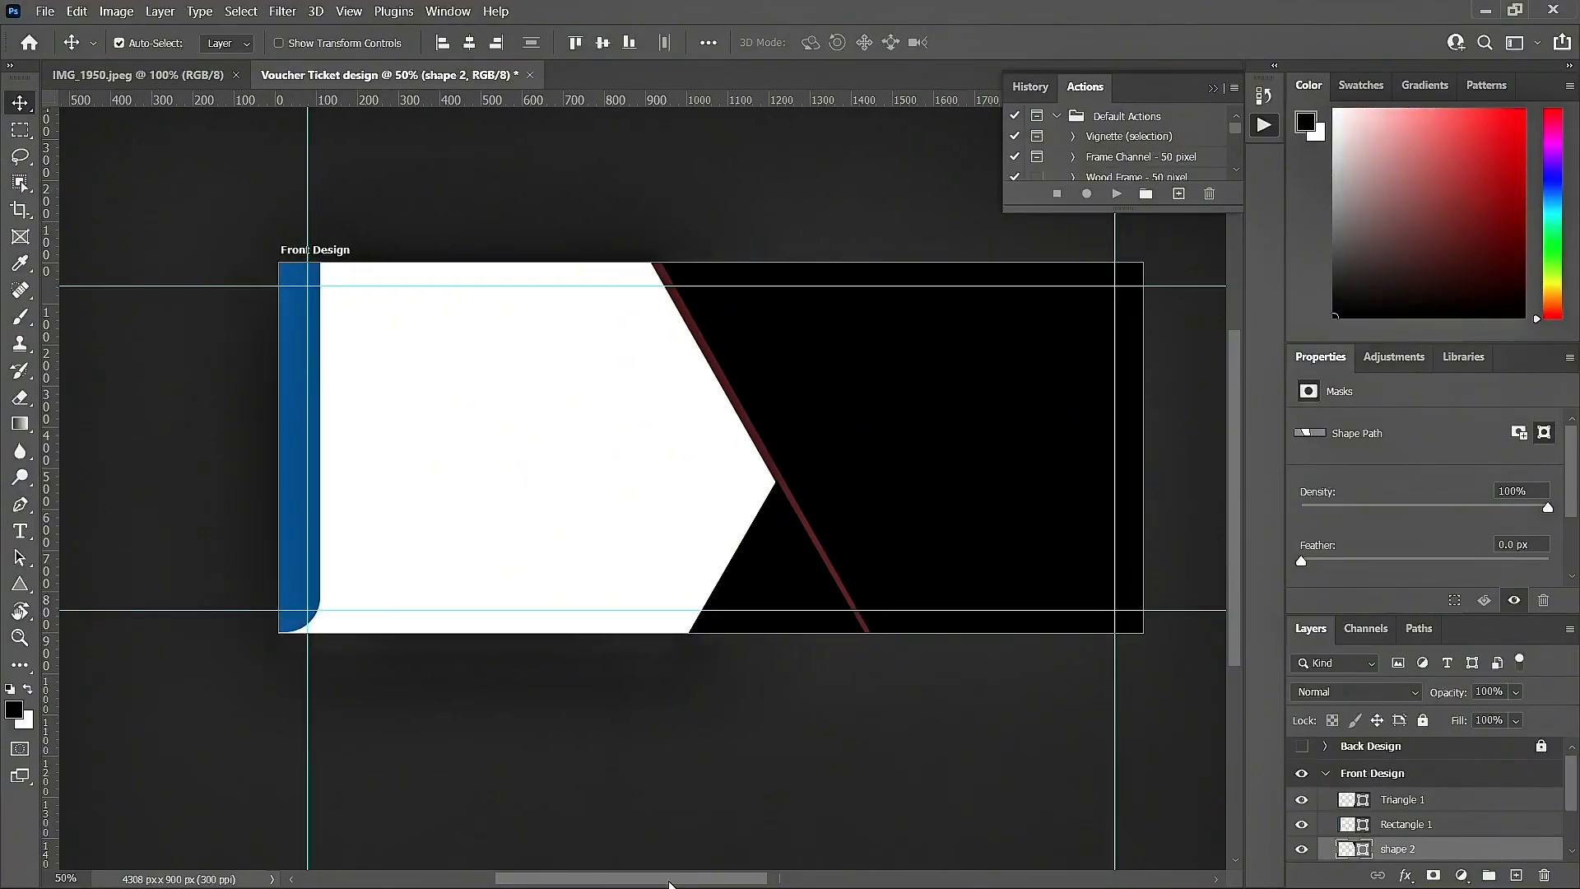
click(141, 79)
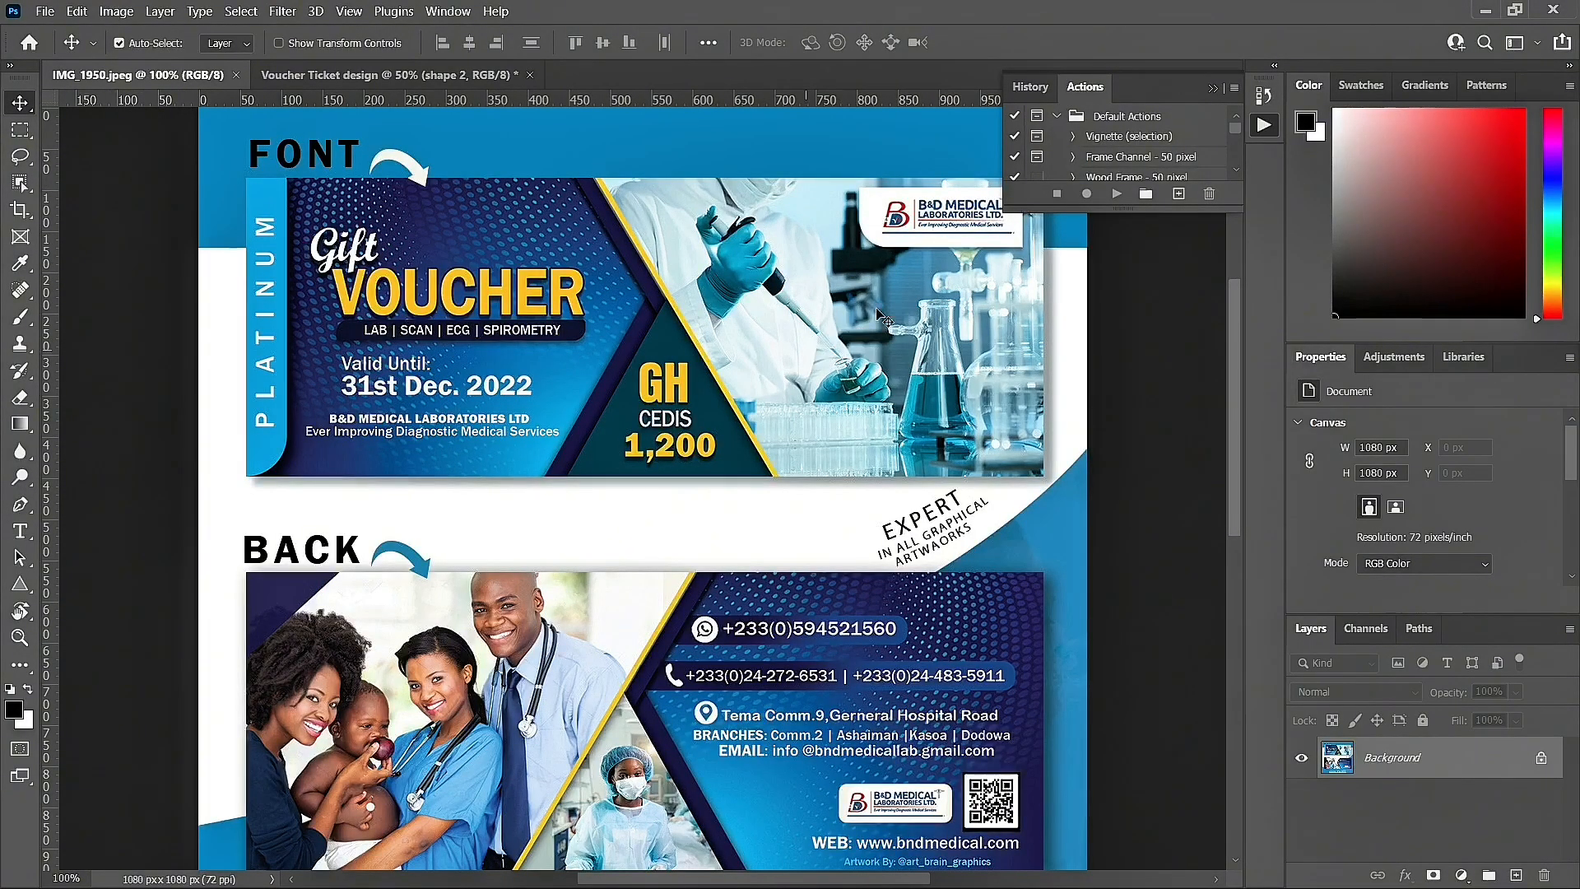
click(428, 76)
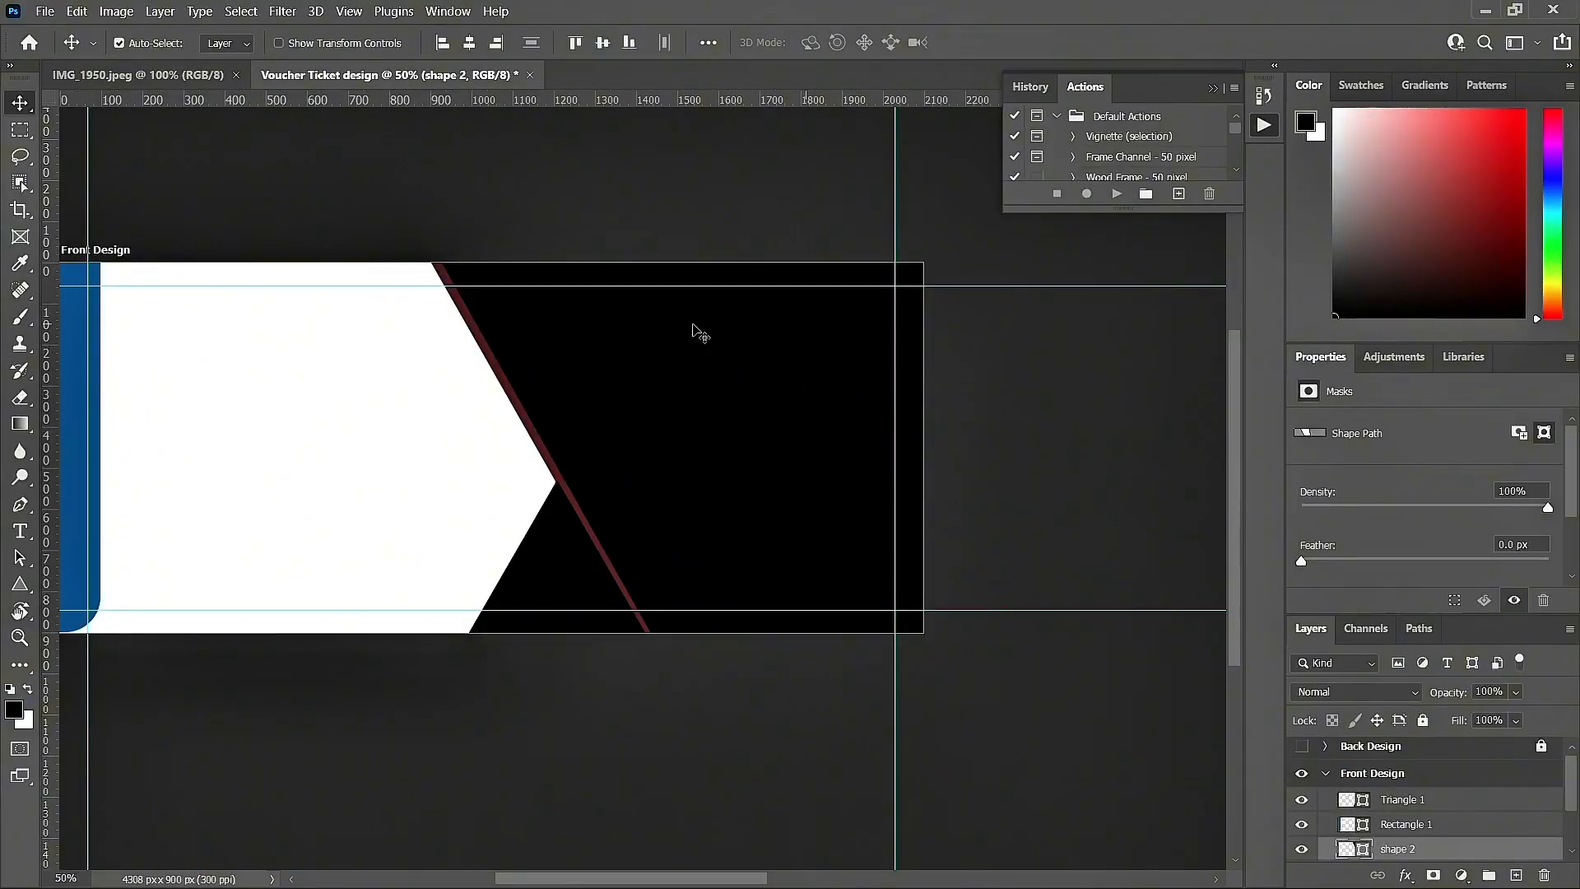
drag(672, 413, 674, 414)
click(1088, 677)
Step: Place the Smart-Laboratory image from the Desktop folder My First Poster Design into the front design
click(1515, 9)
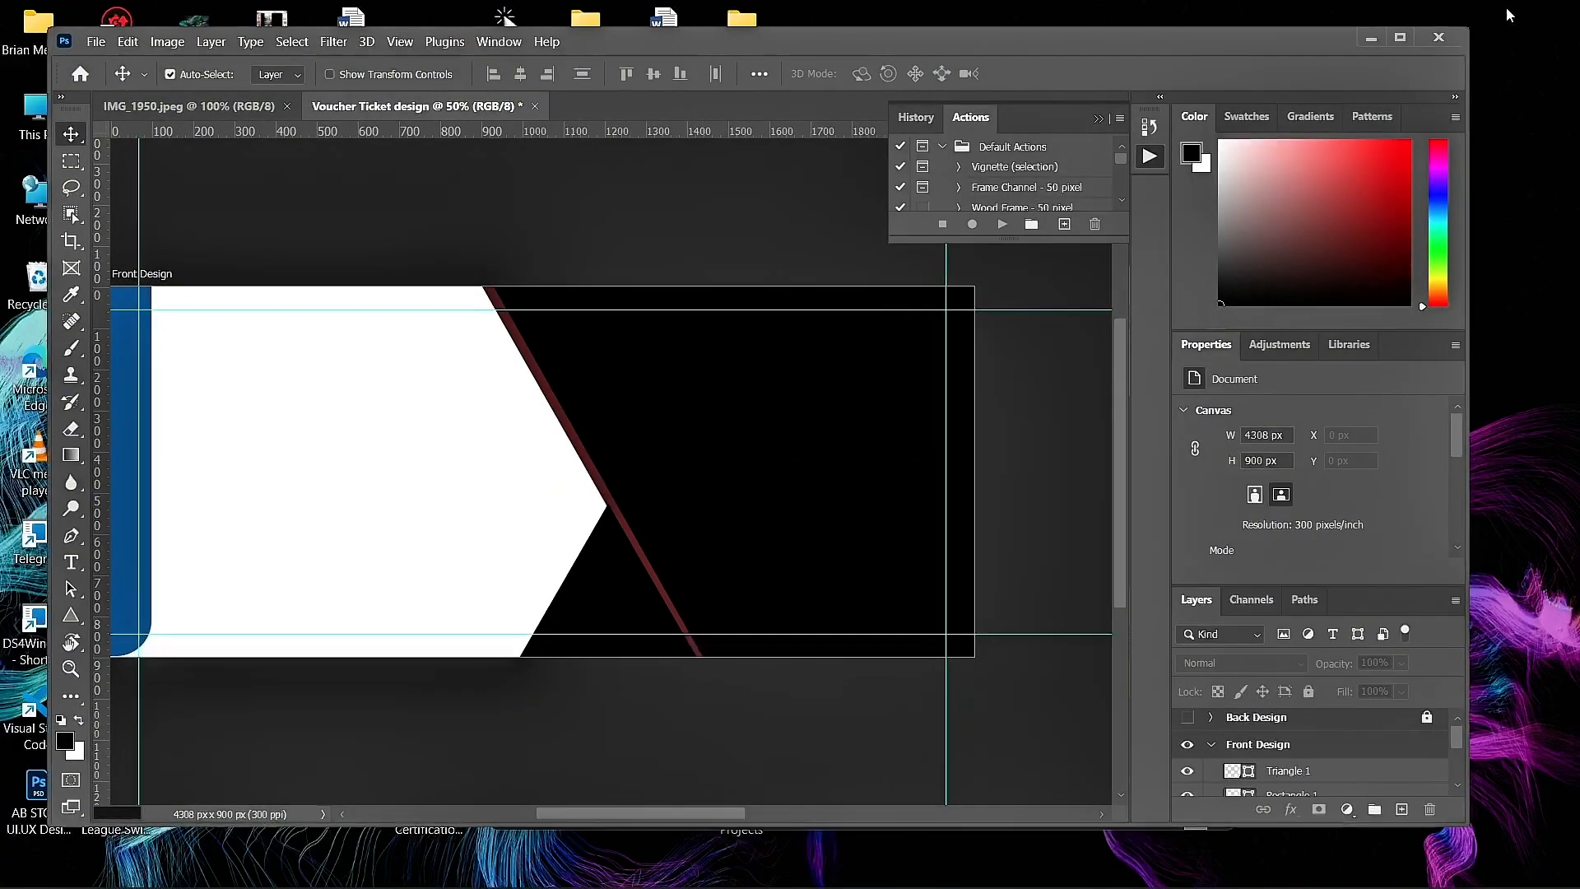
mouse_move(588, 873)
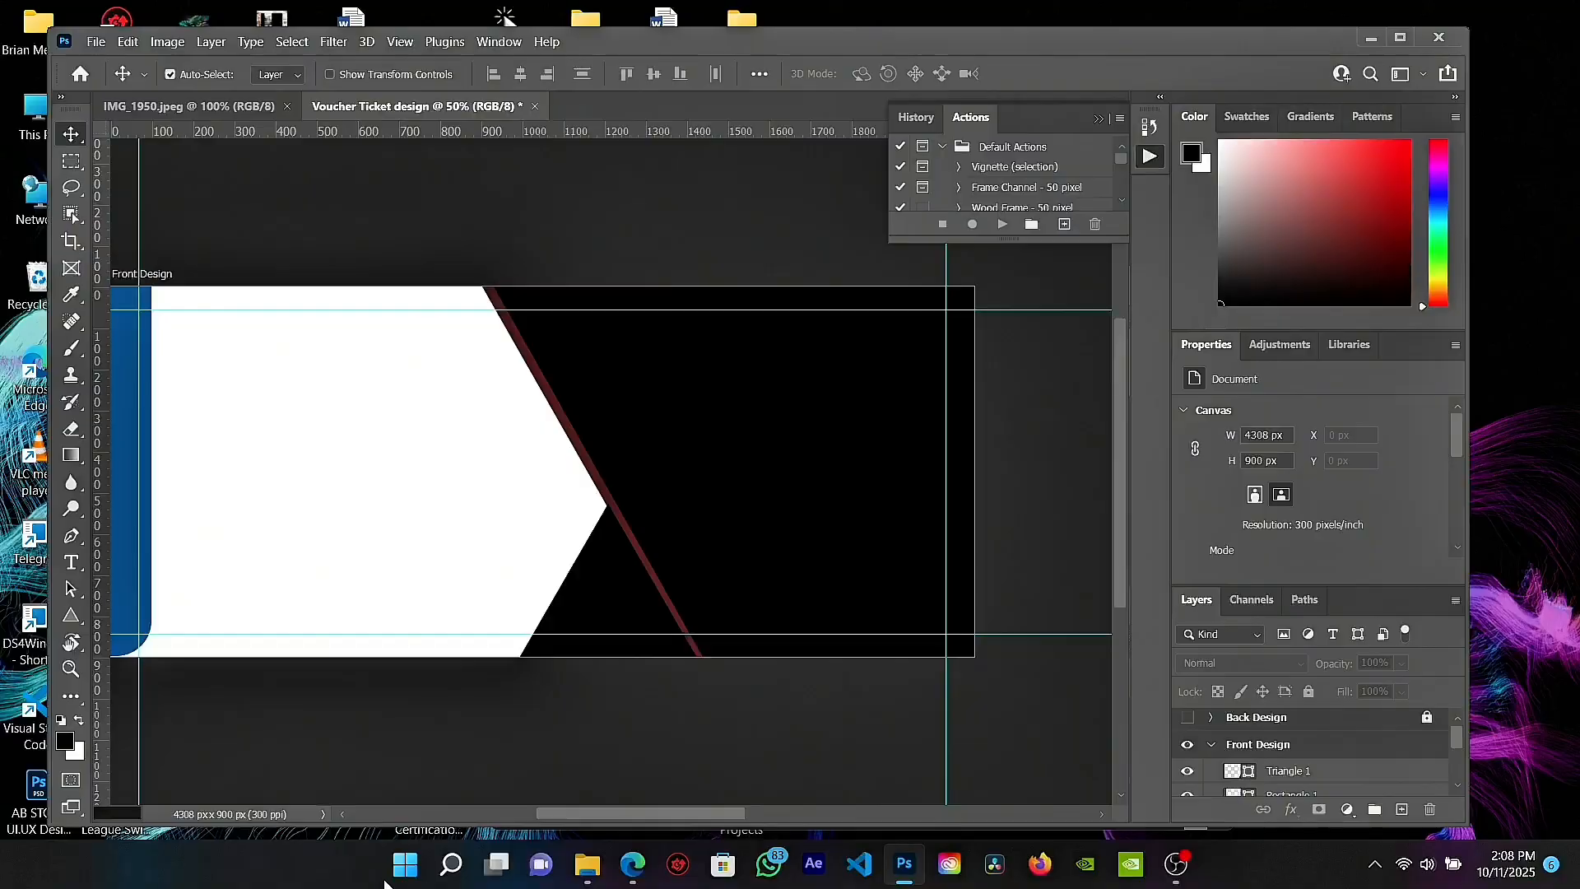
click(515, 754)
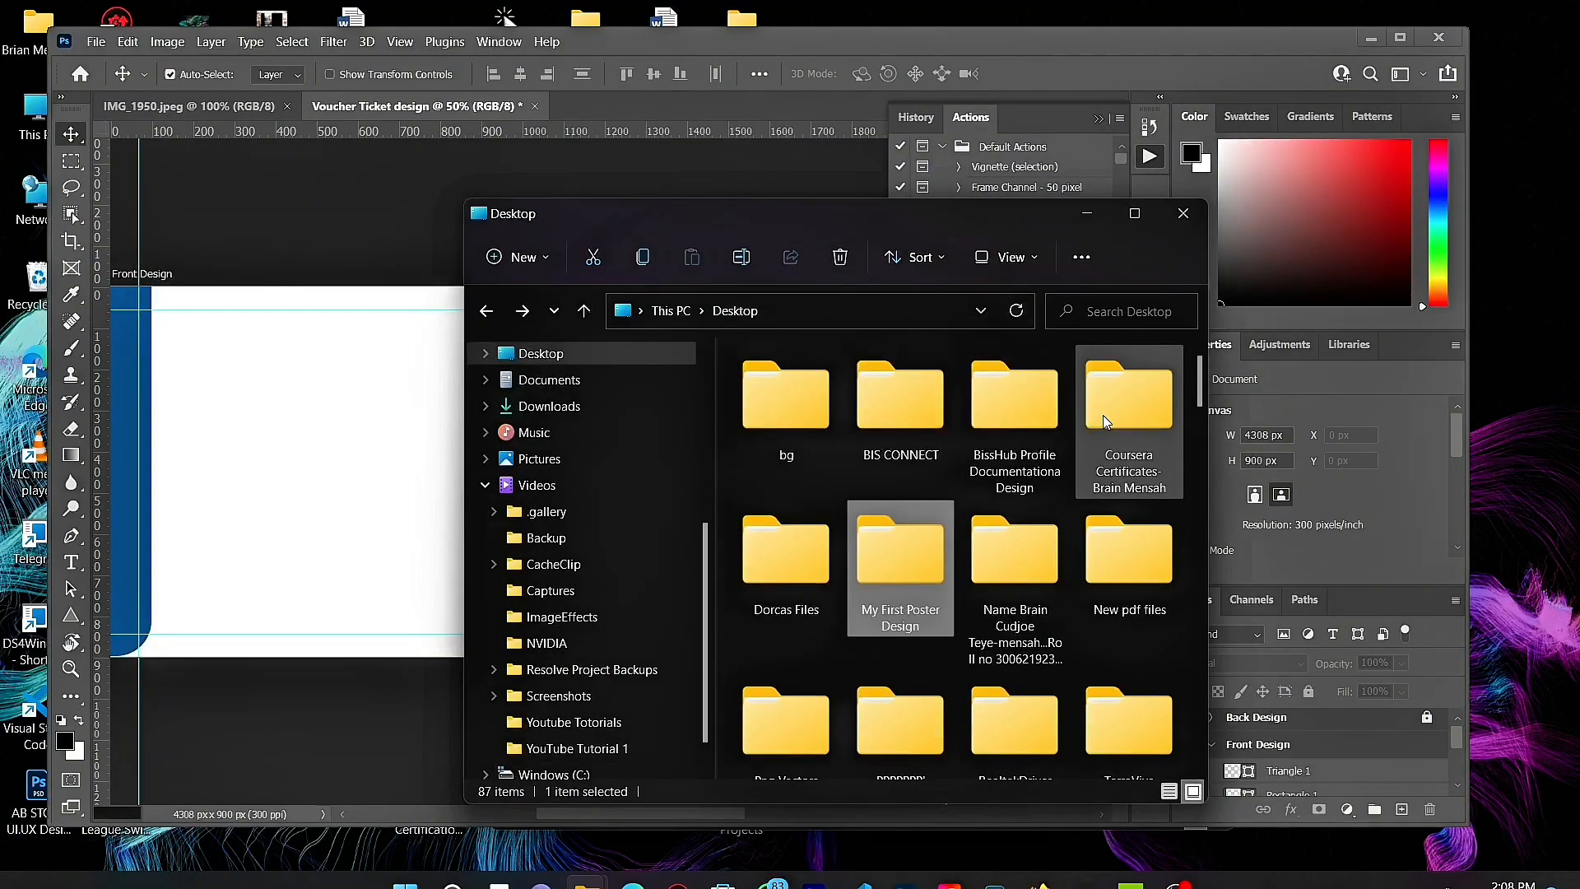
double_click(879, 570)
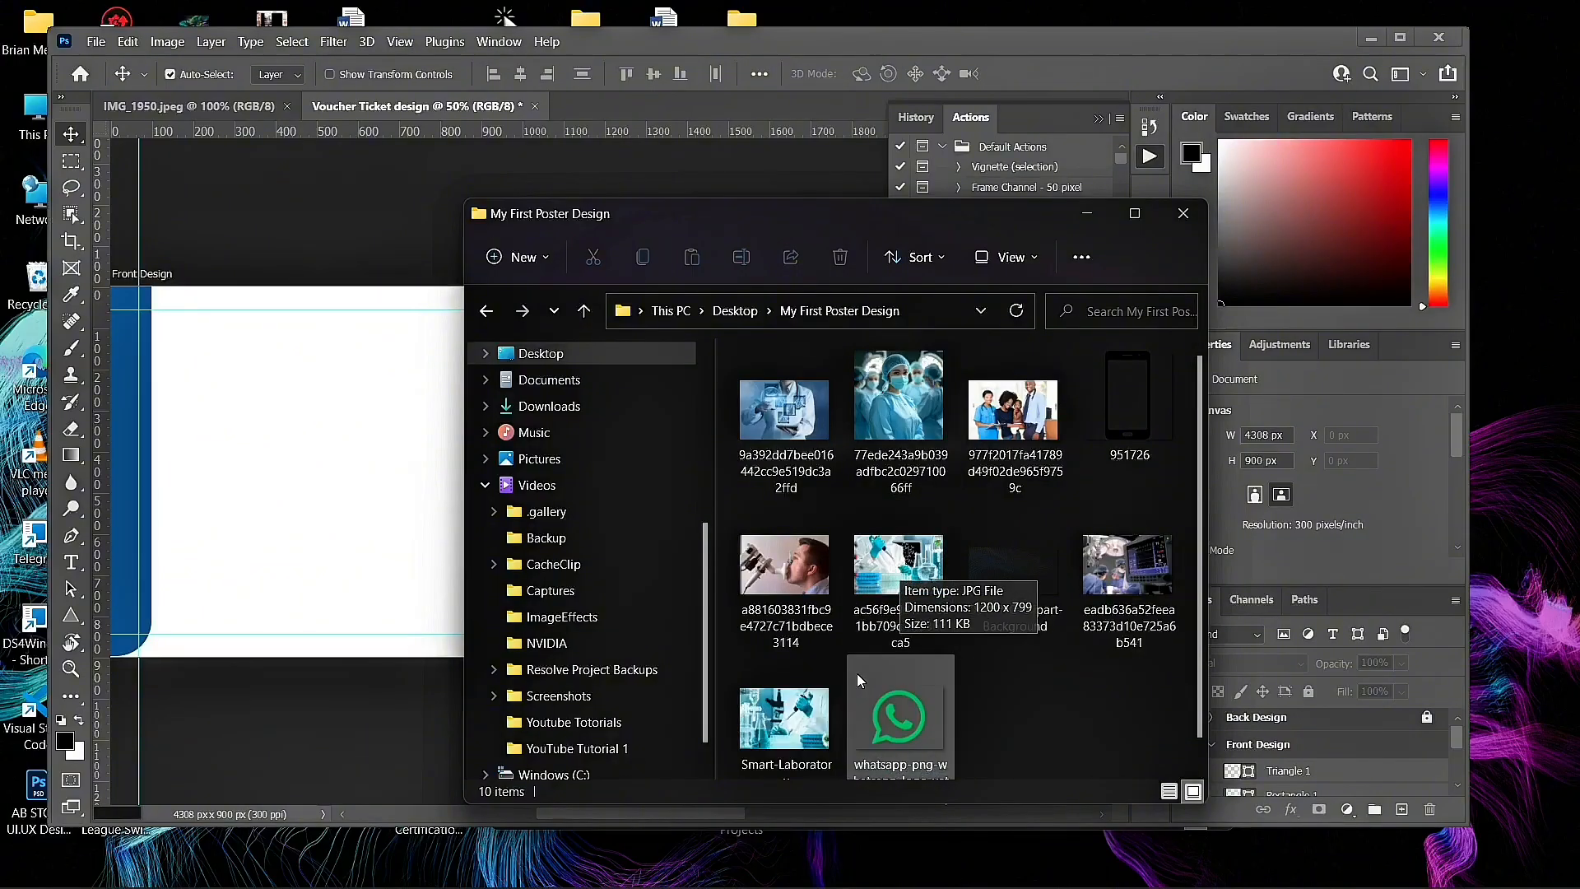
drag(792, 713, 398, 565)
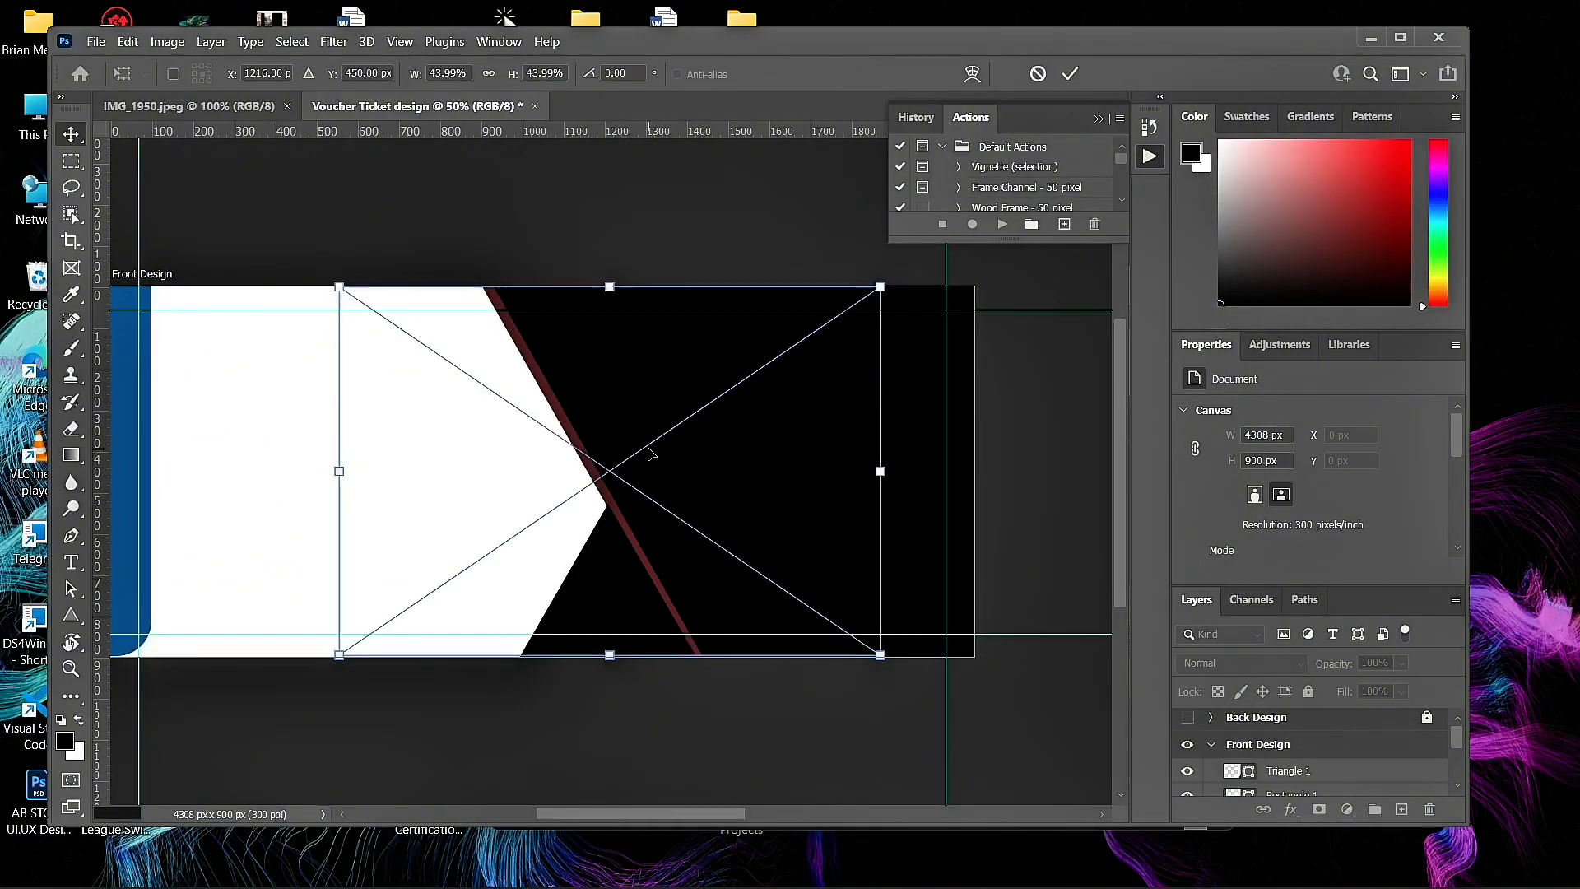
Step: Move the placed laboratory photo to X 784, Y -2 px, against the artboard's right edge, and commit the placement
drag(657, 453, 754, 454)
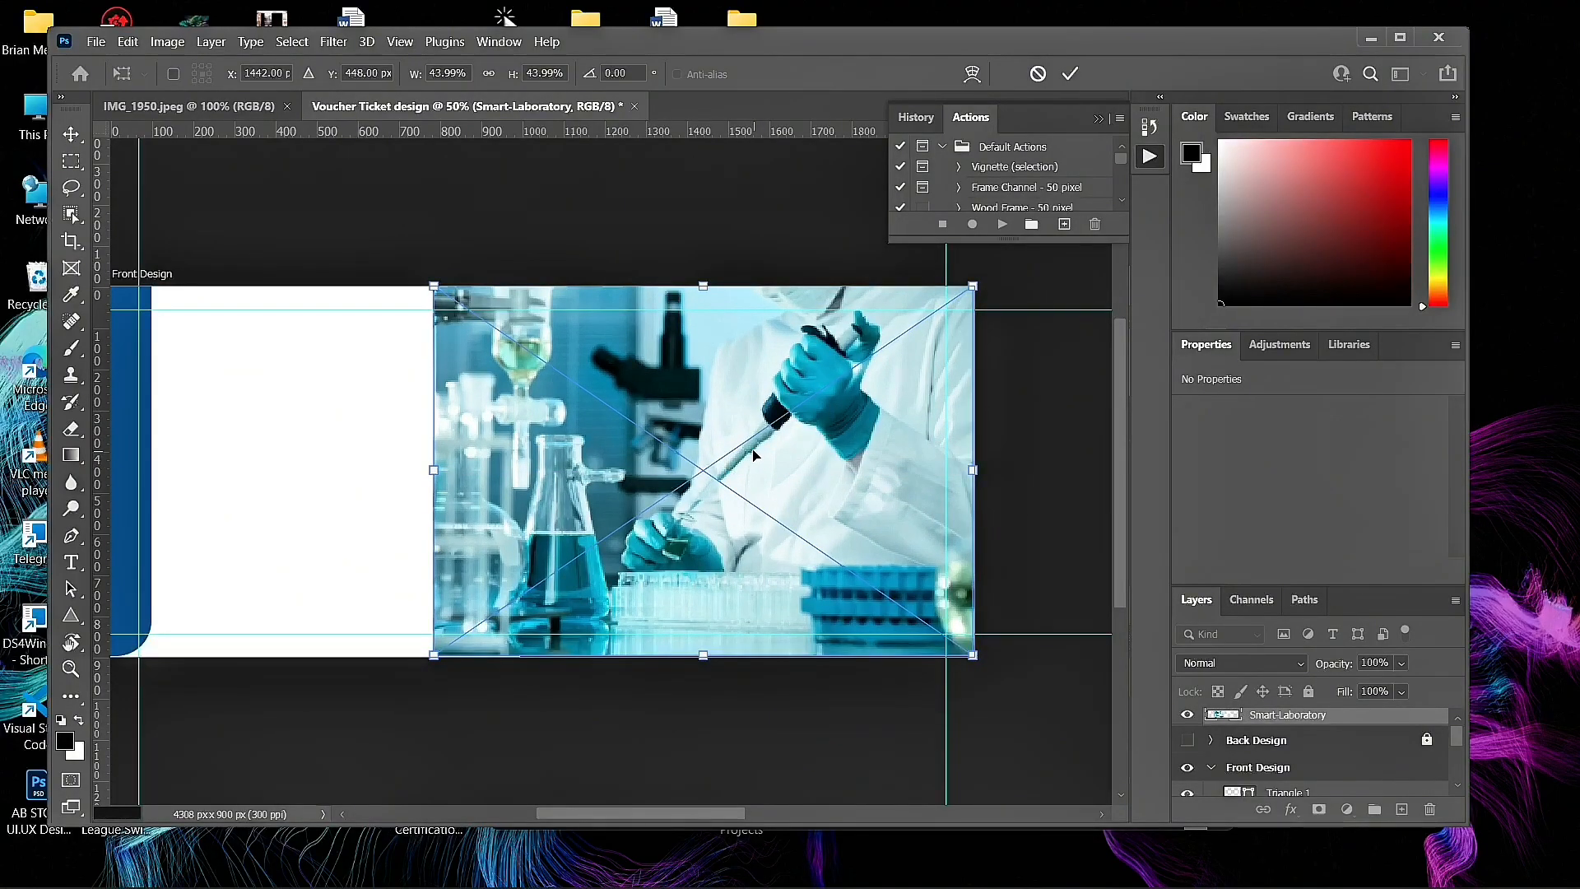
key(Return)
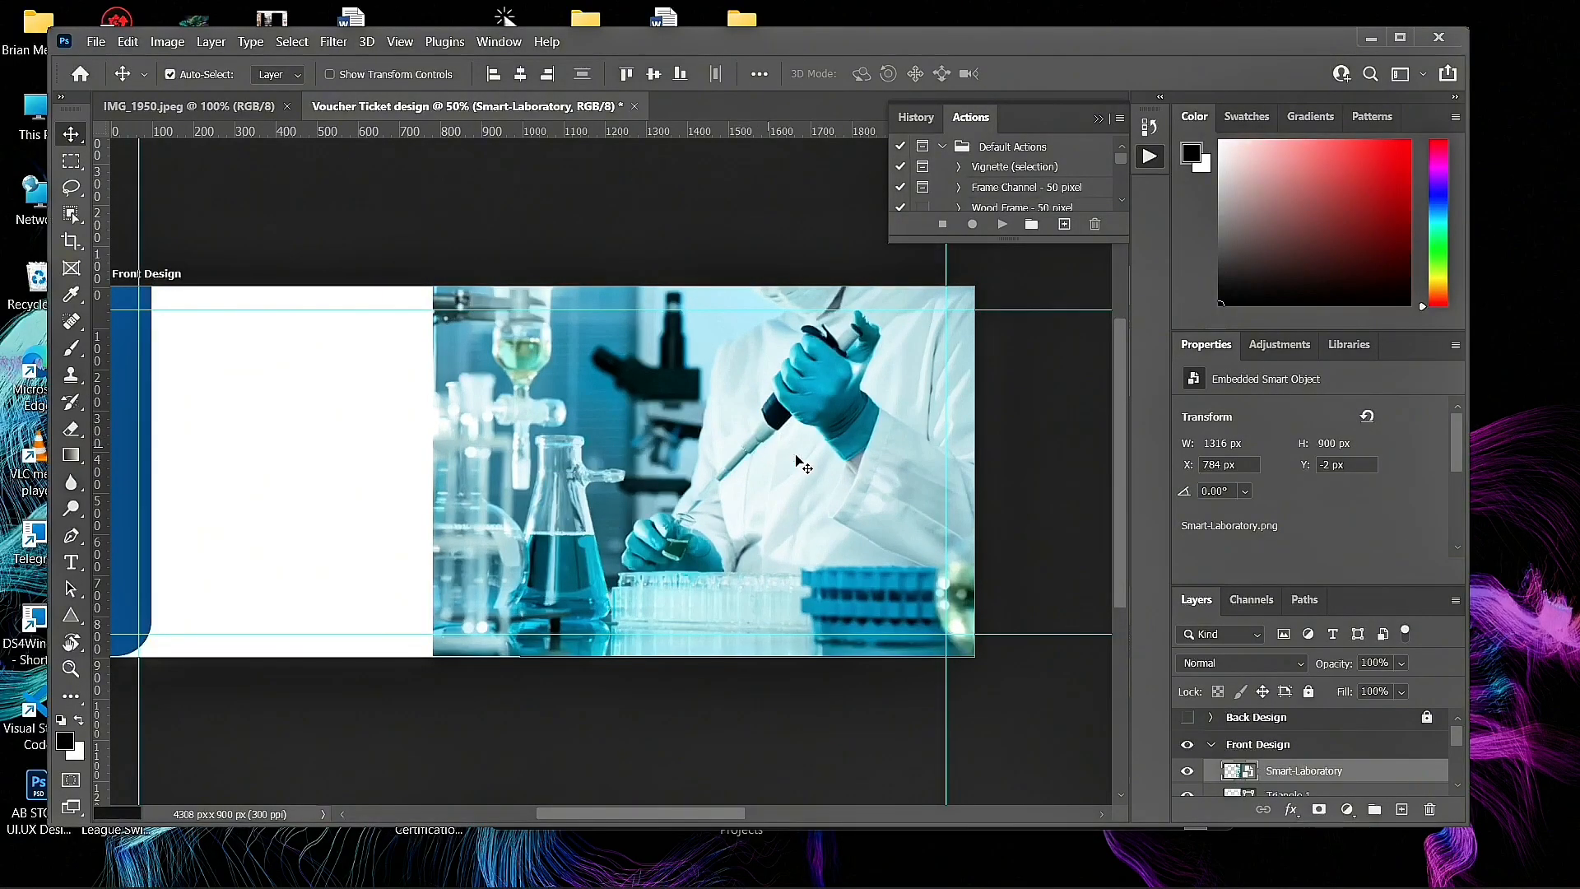
click(1403, 38)
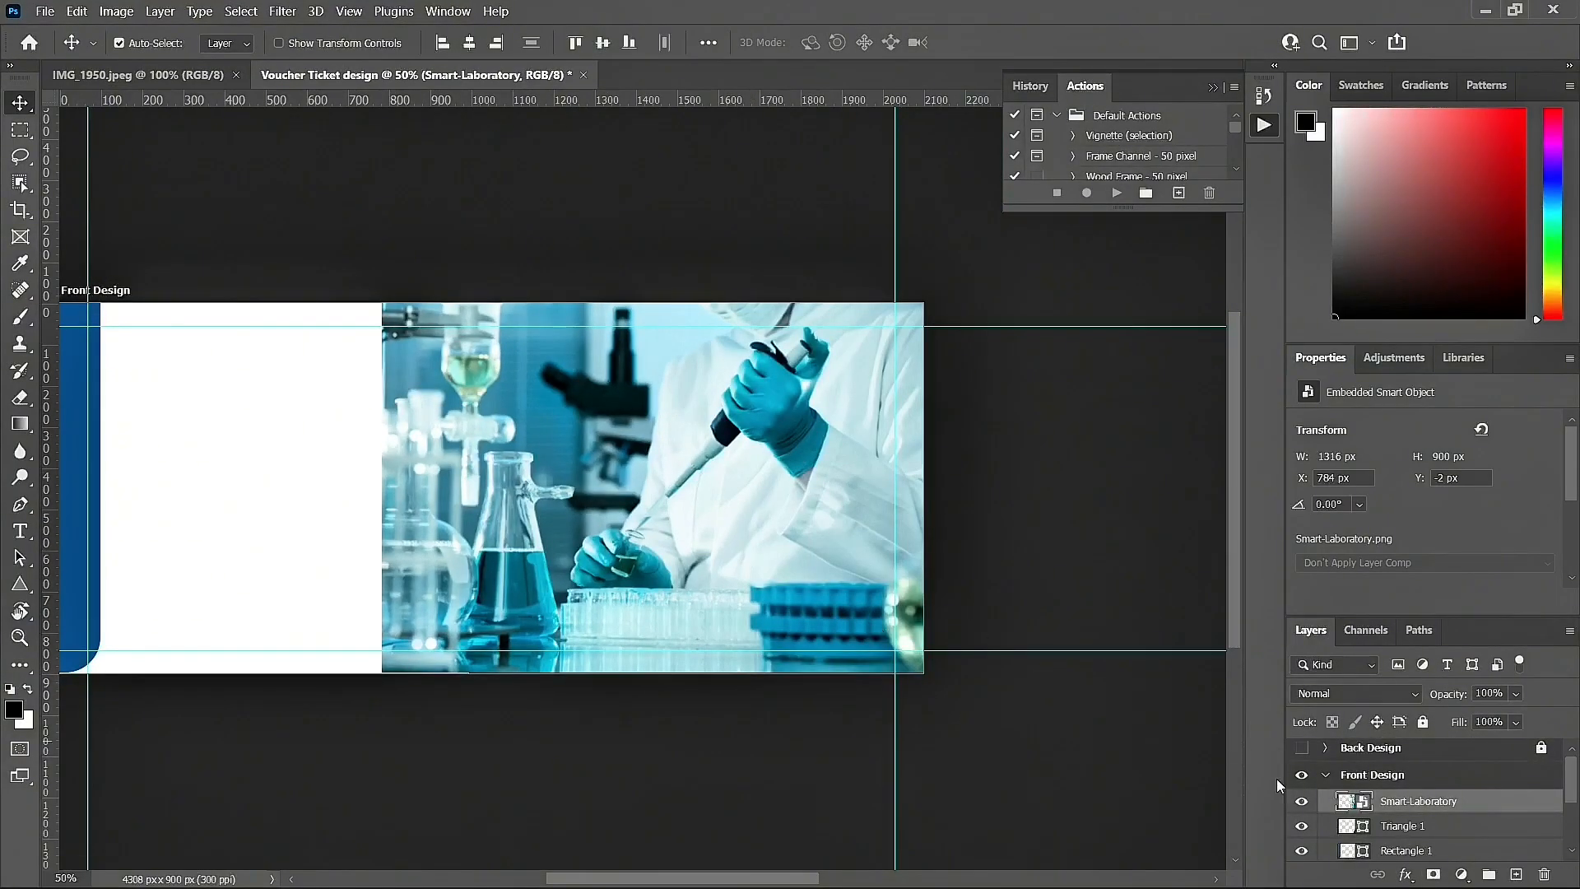
Step: Try clipping the Smart-Laboratory photo to Triangle 1 and release the clipping mask
right_click(1424, 805)
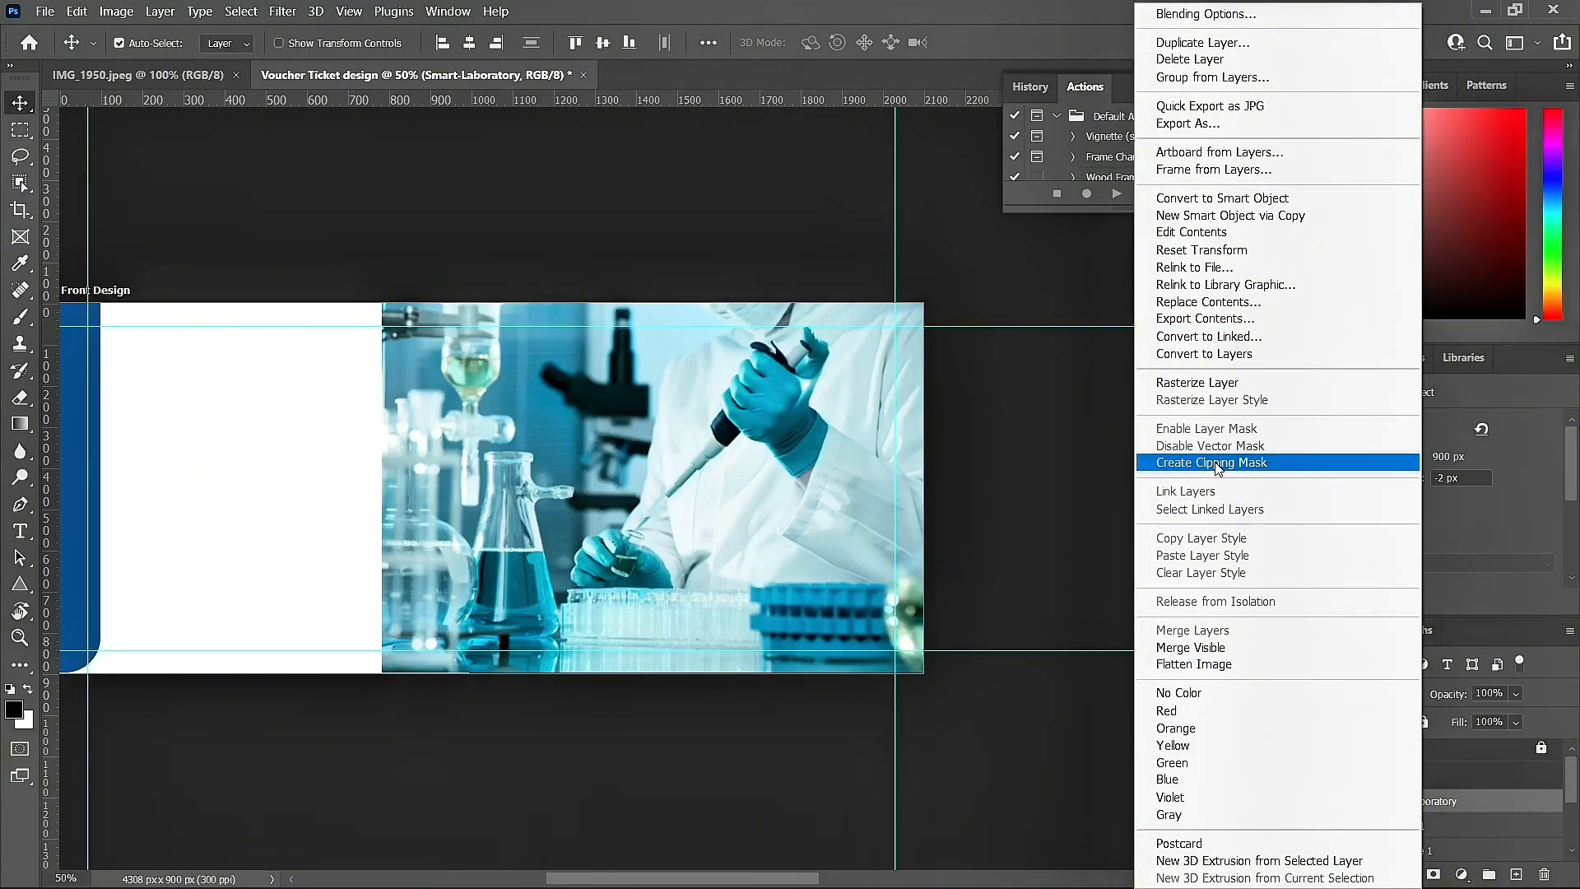
click(1185, 464)
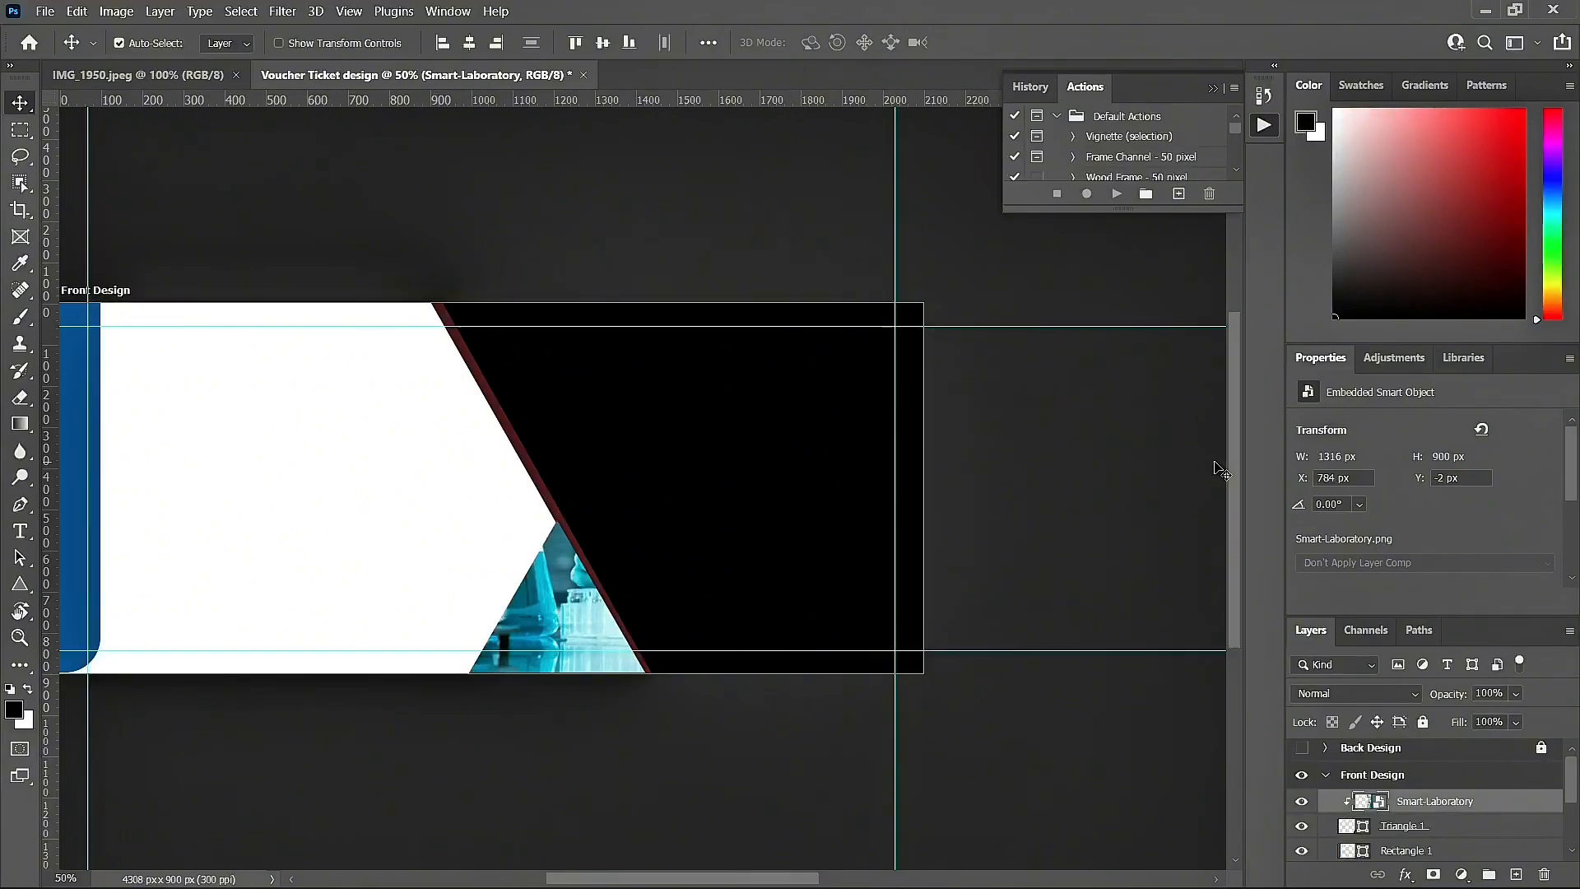
key(ctrl+alt+g)
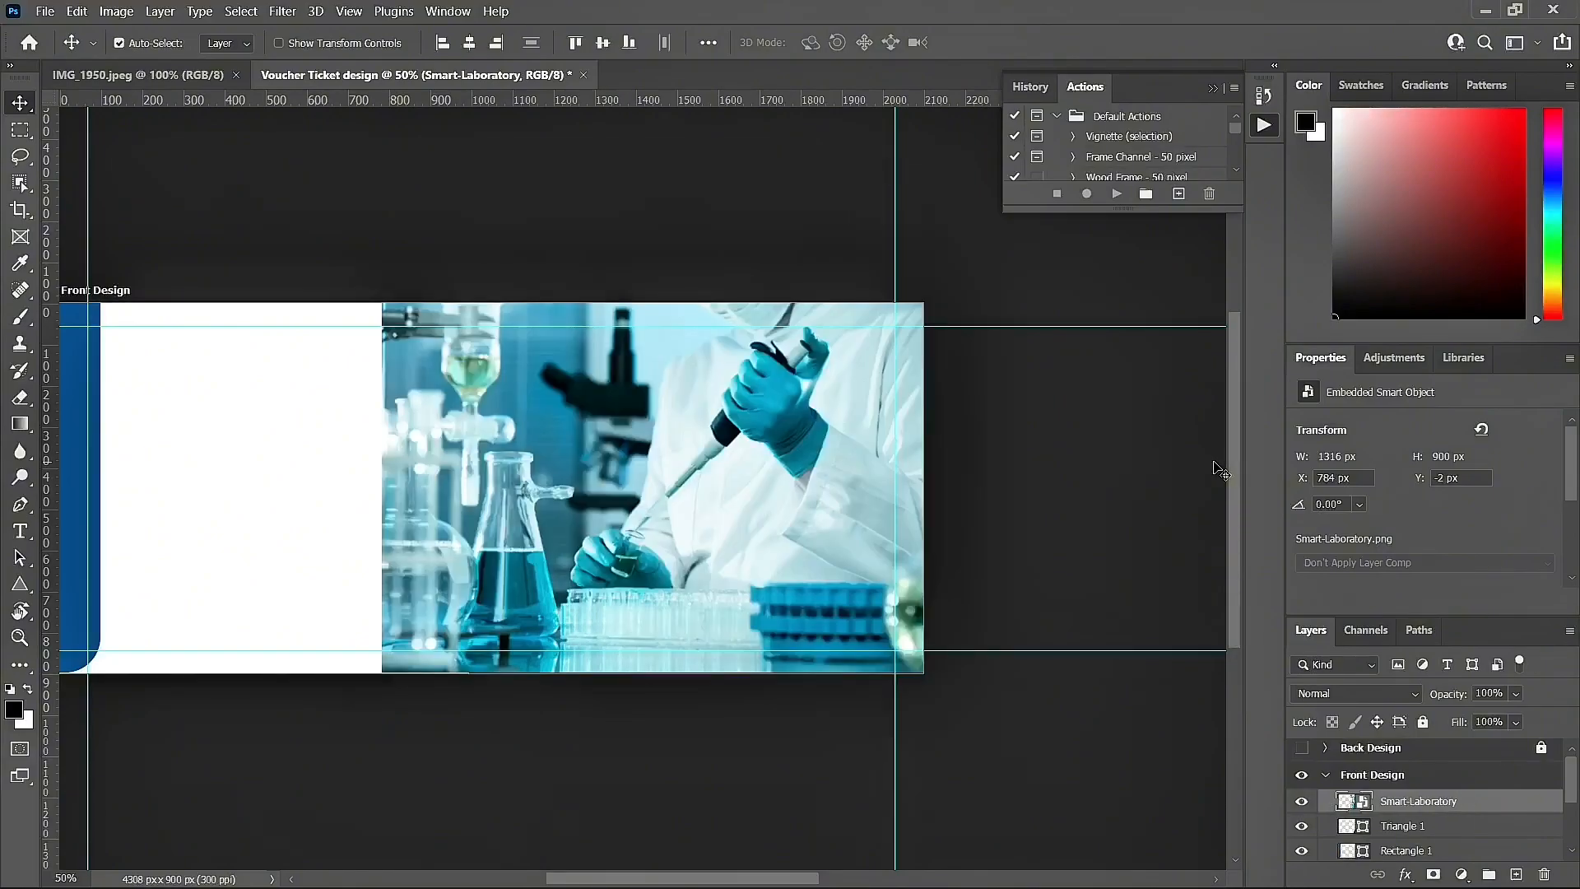
Step: Move the Smart-Laboratory layer below Rectangle 1, directly above shape 2, and clip the photo to shape 2
scroll(1457, 812, down, 1)
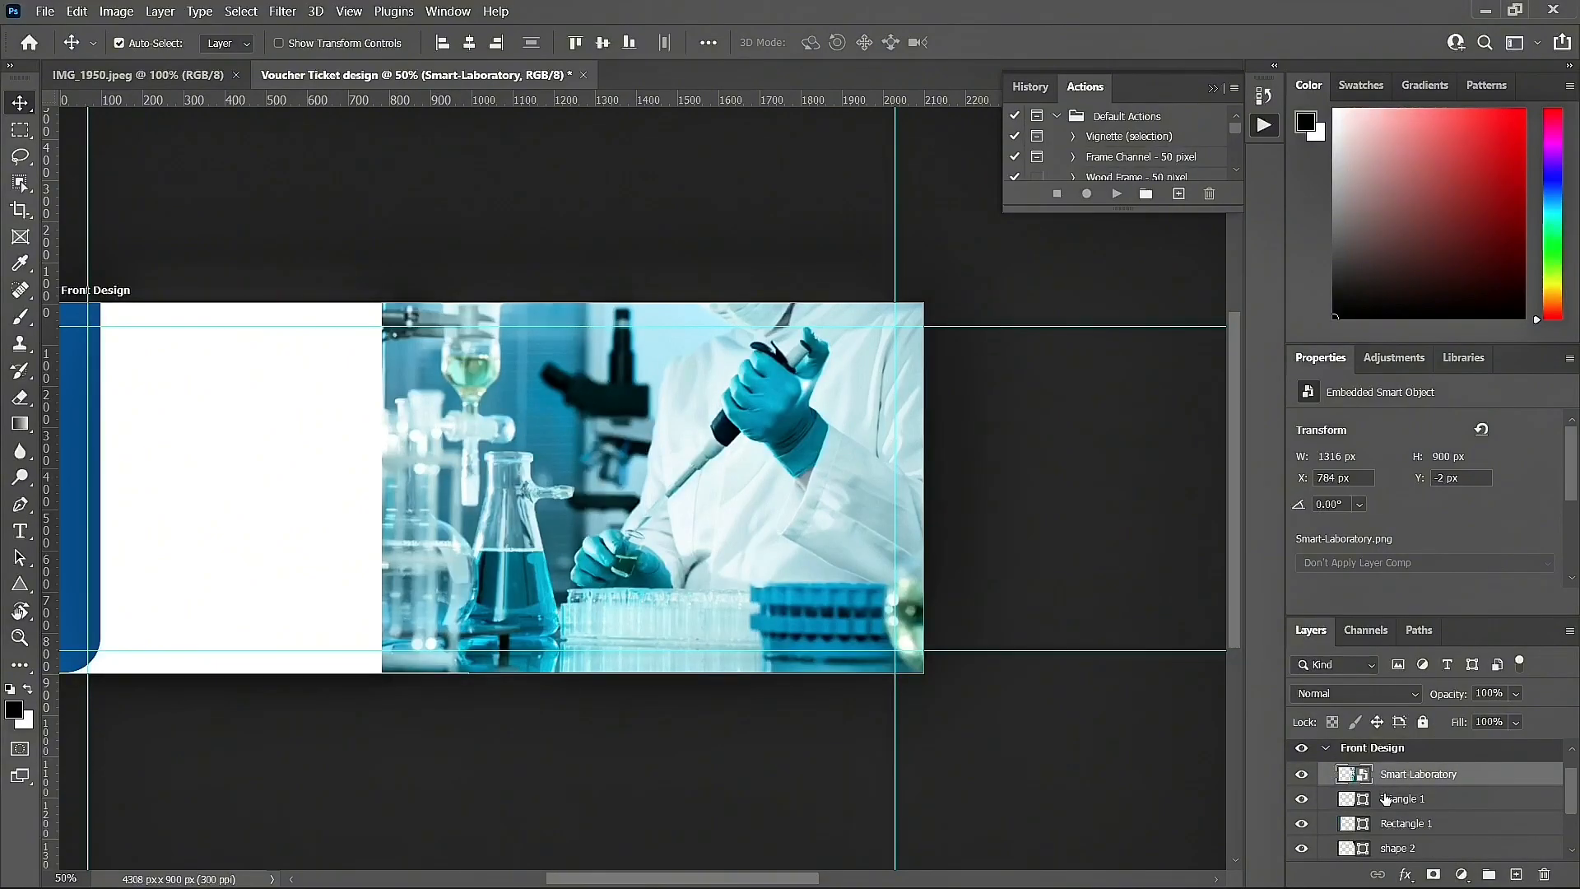
drag(1434, 784, 1395, 835)
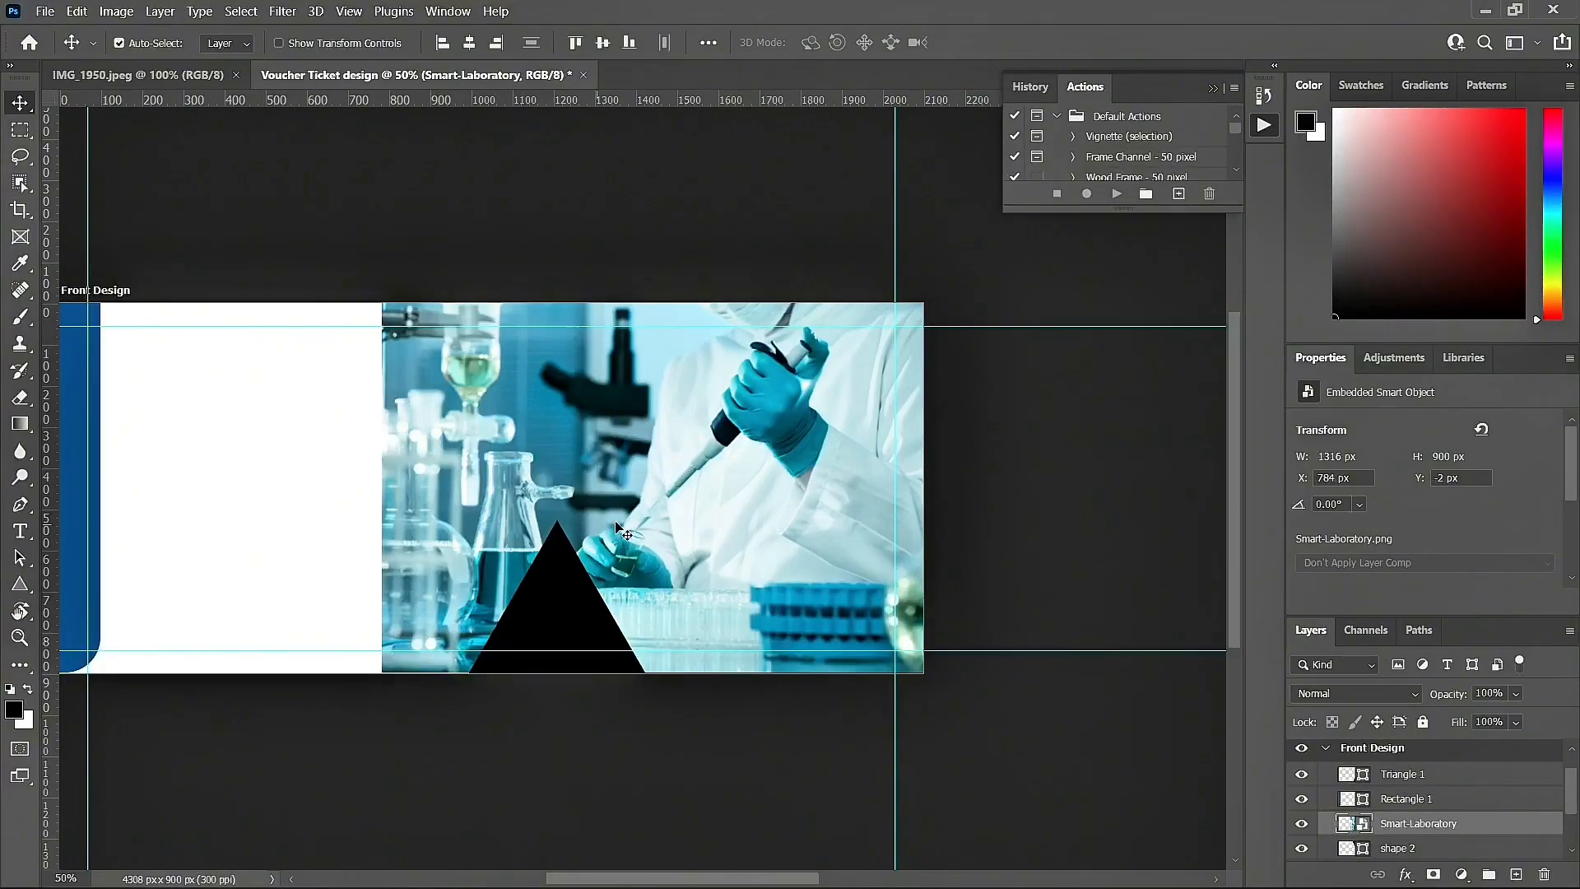
scroll(1423, 792, down, 1)
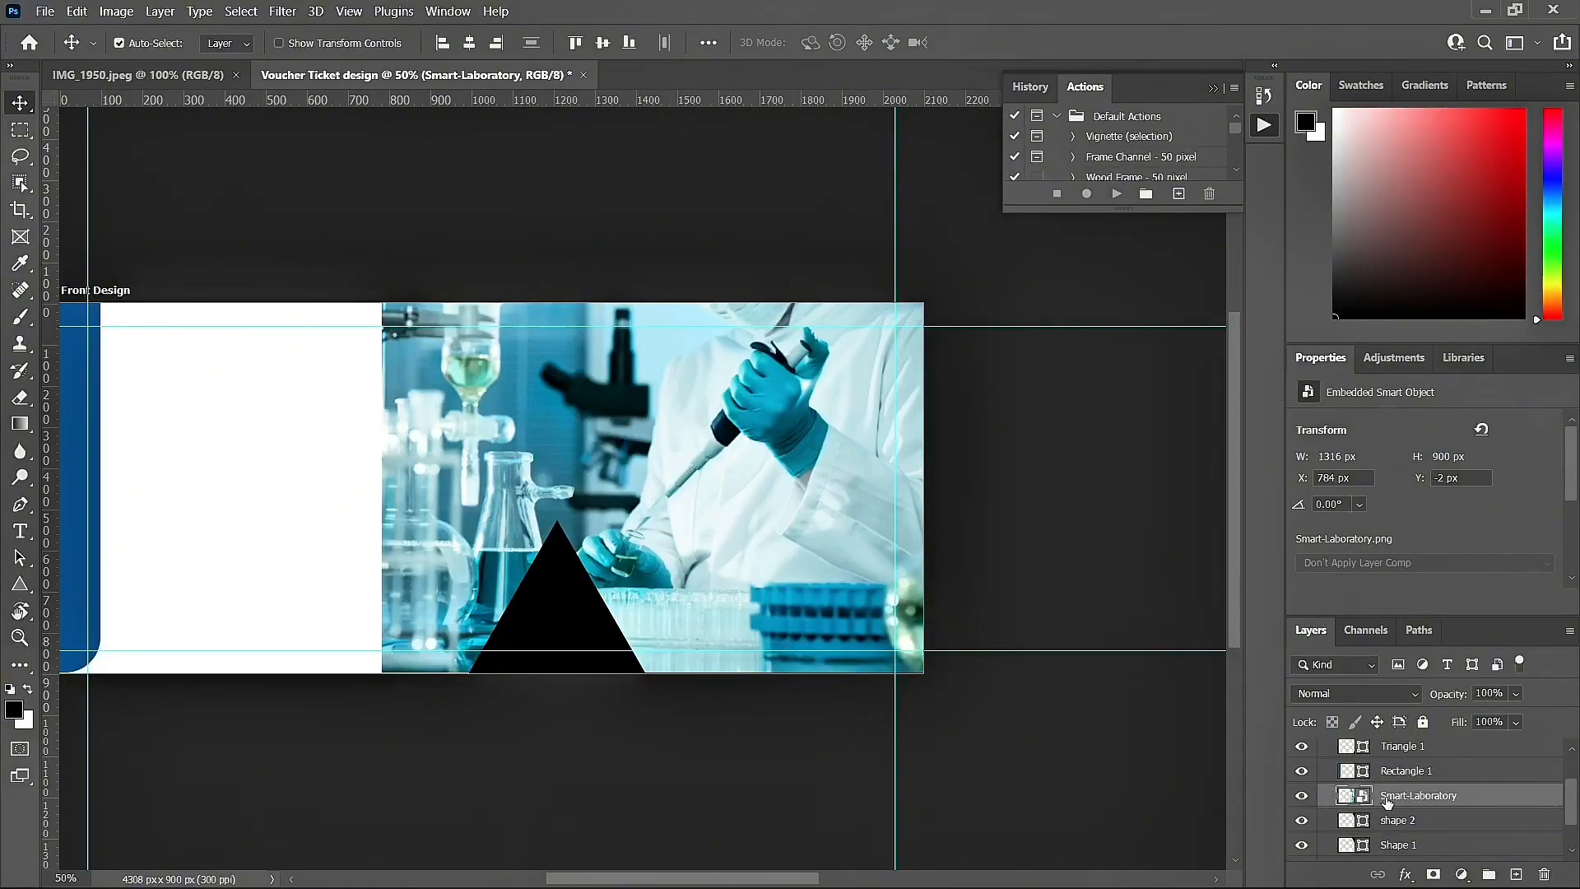
right_click(1418, 795)
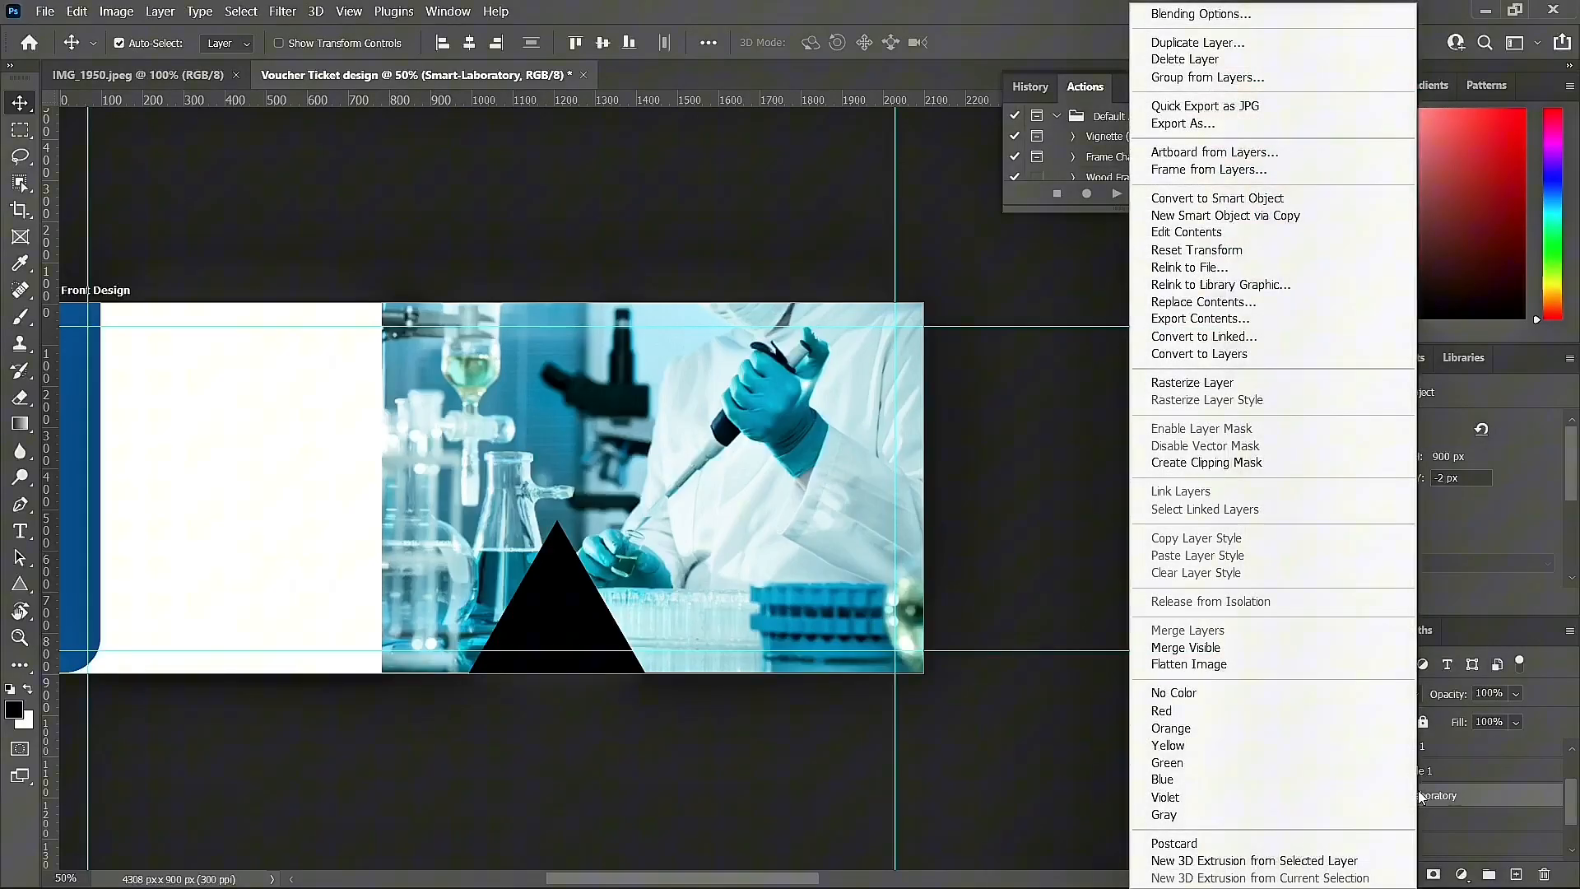
click(1221, 468)
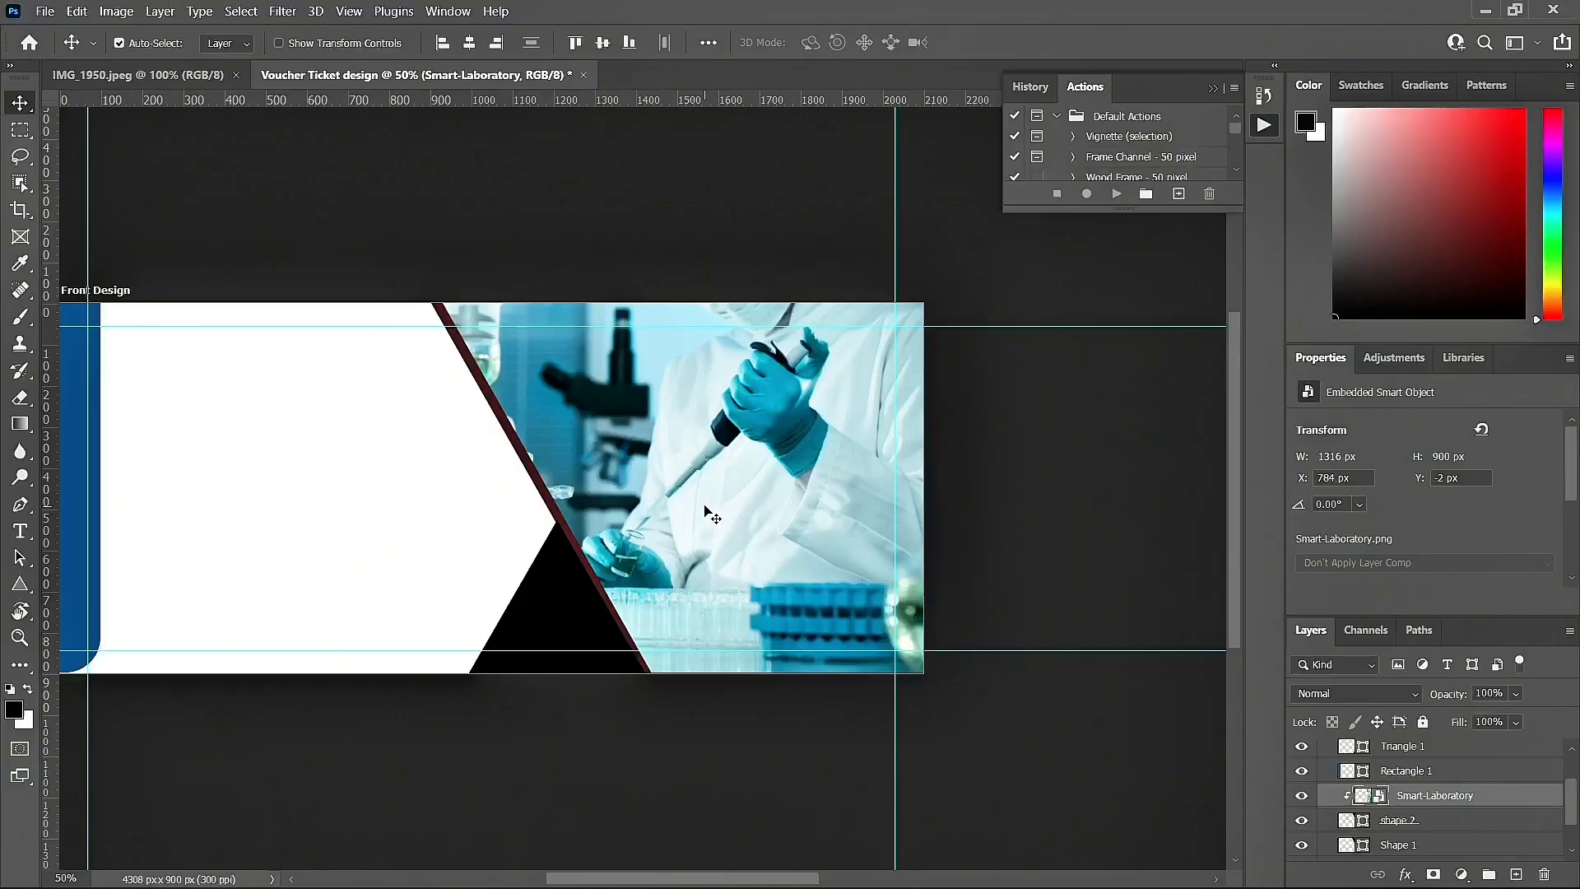
mouse_move(705, 508)
mouse_down()
mouse_move(722, 496)
mouse_move(718, 521)
mouse_move(713, 508)
mouse_up()
Step: Try flipping the clipped Smart-Laboratory photo horizontally and undo the flip
click(77, 10)
mouse_move(156, 456)
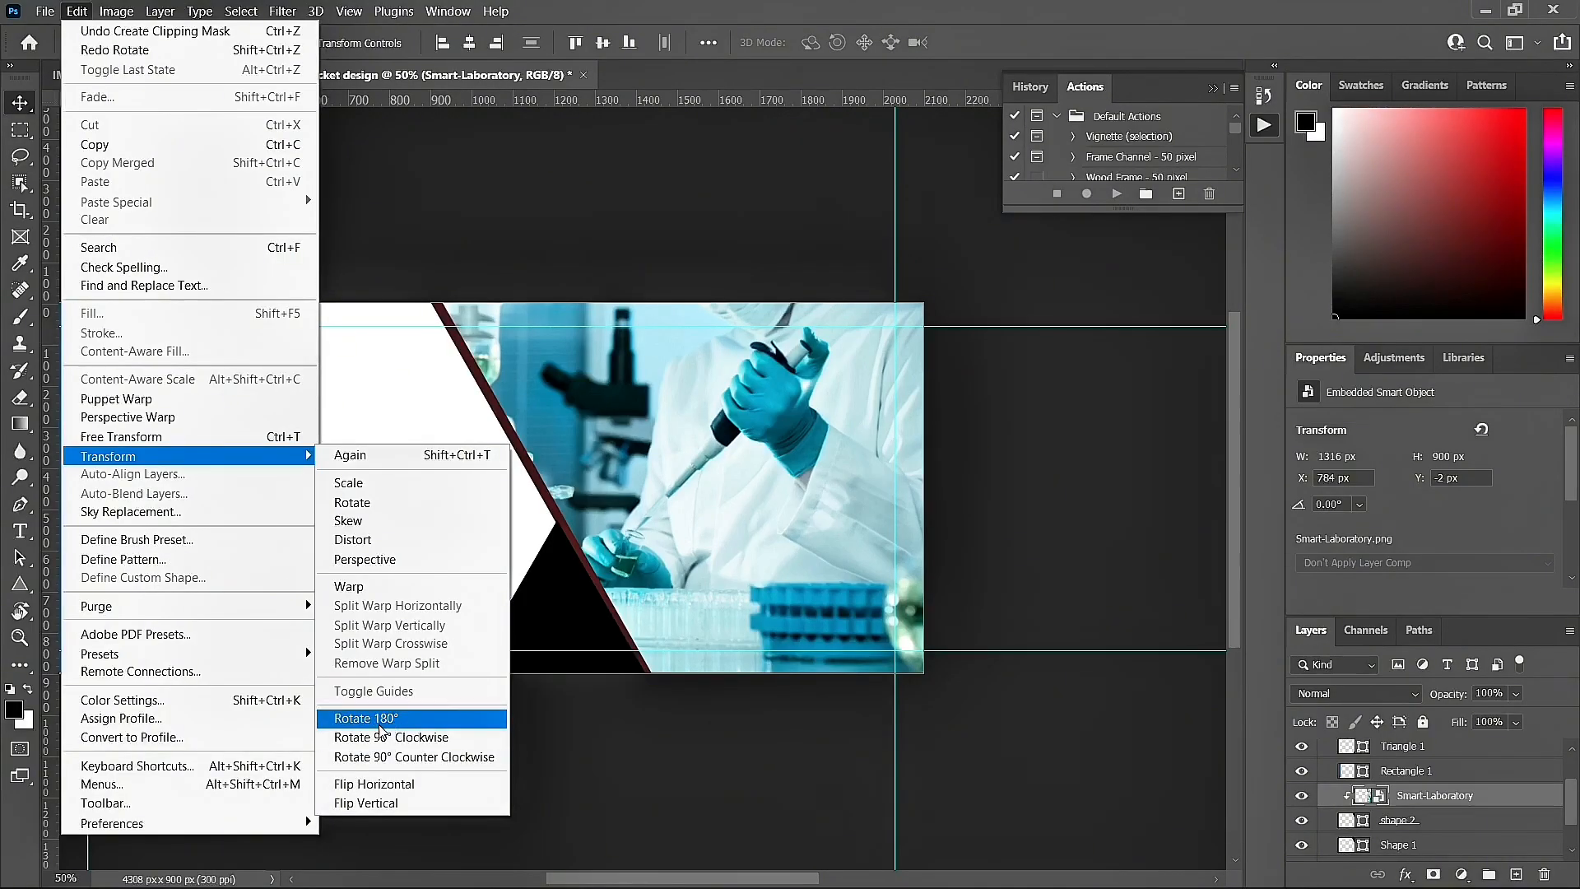
click(369, 786)
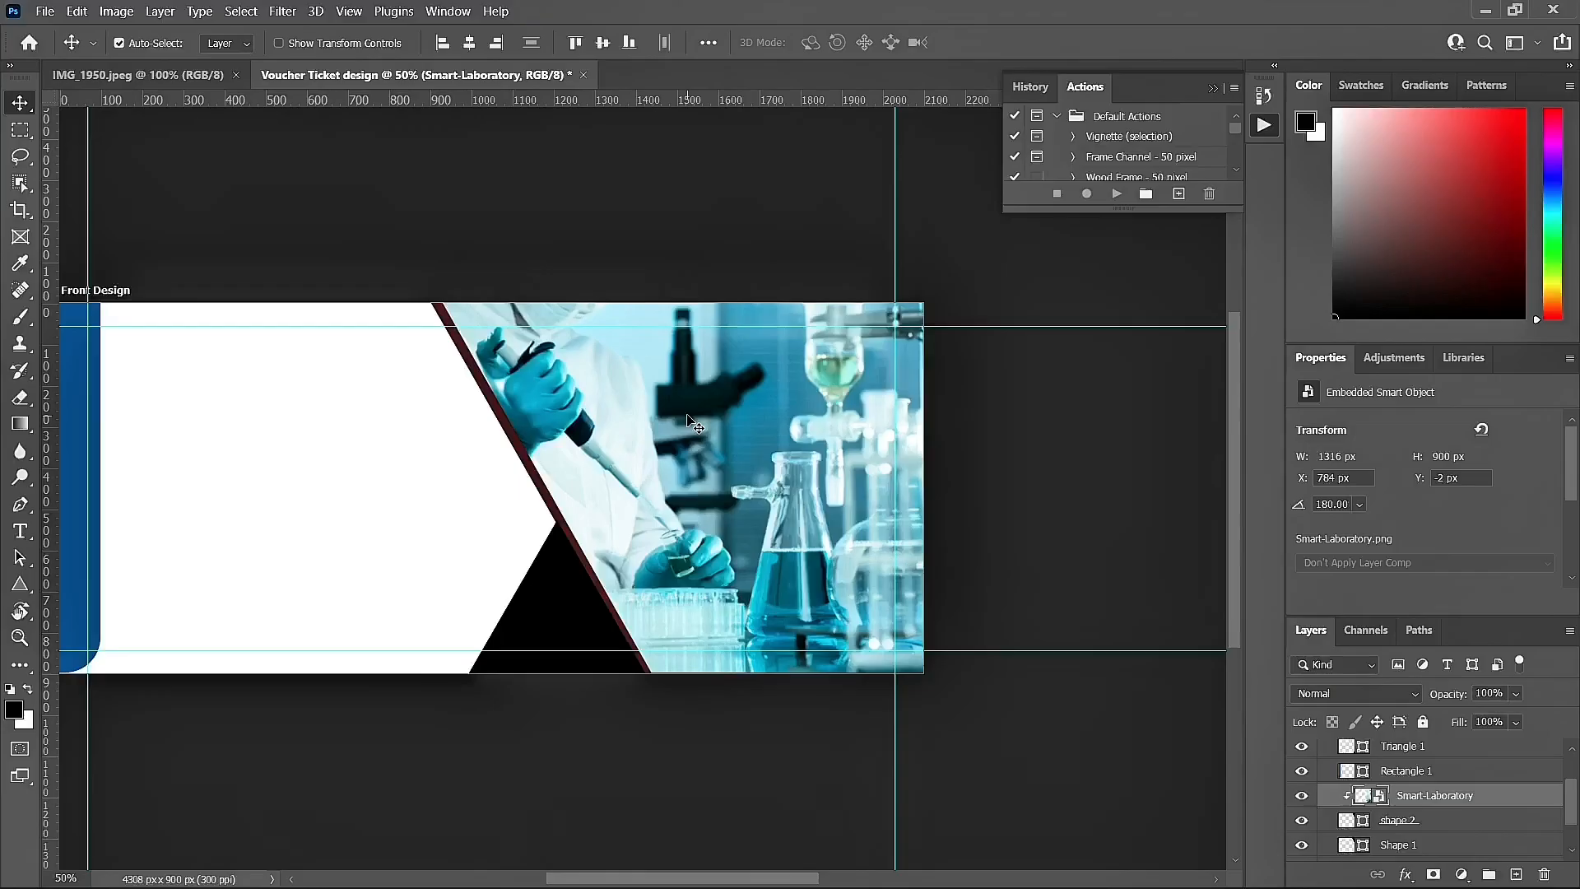
key(ctrl)
key(ctrl+z)
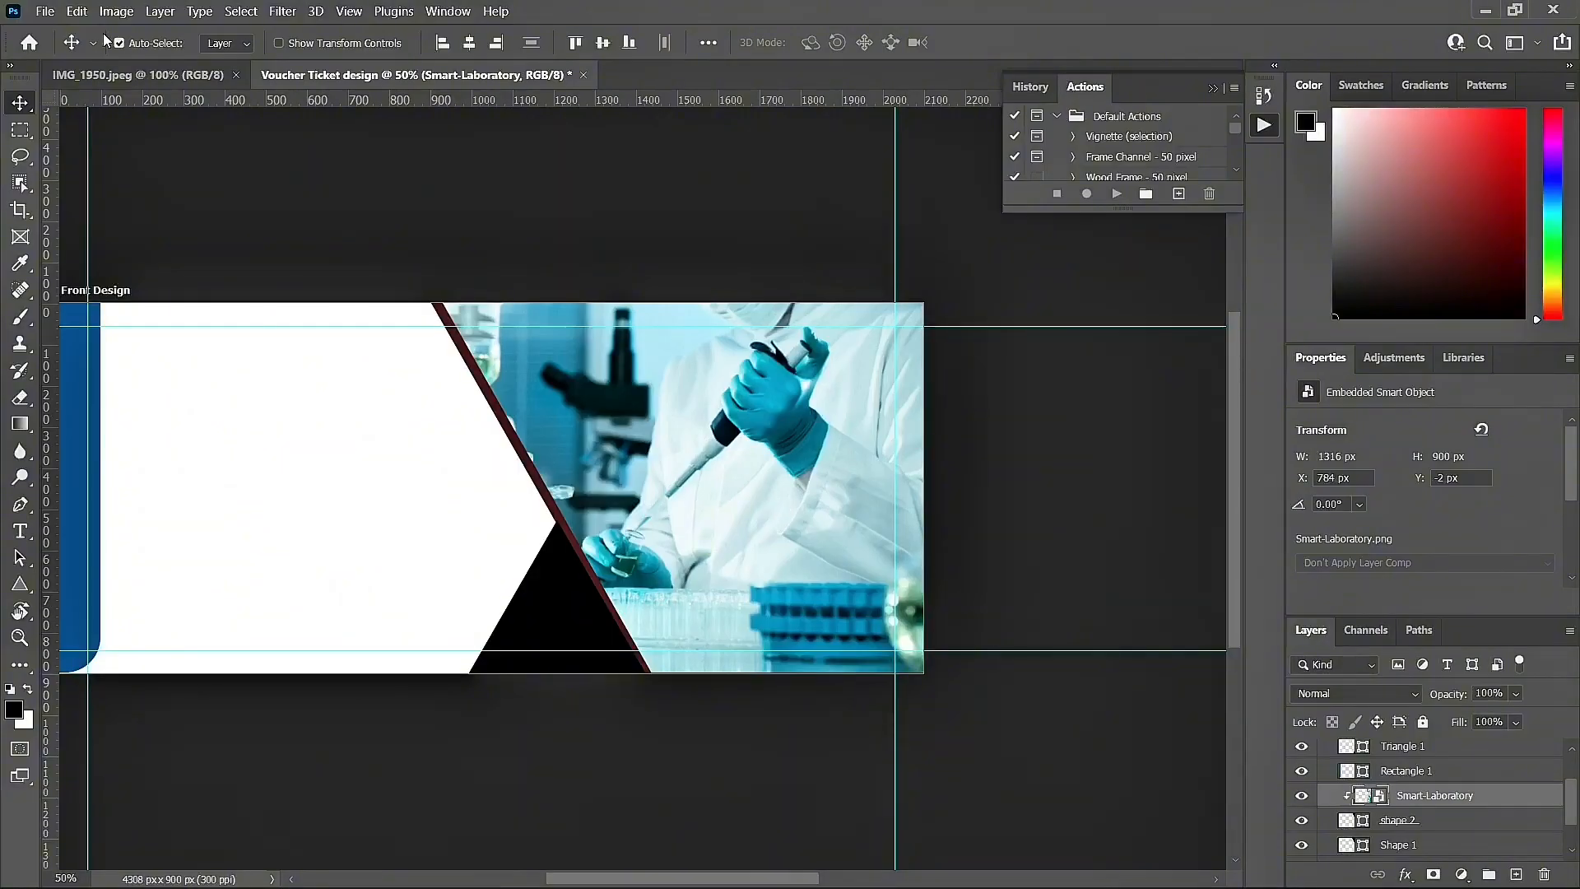
Step: Flip the clipped Smart-Laboratory photo horizontally and move it right to X 889 px, keeping Y at -2 px
click(98, 7)
mouse_move(83, 7)
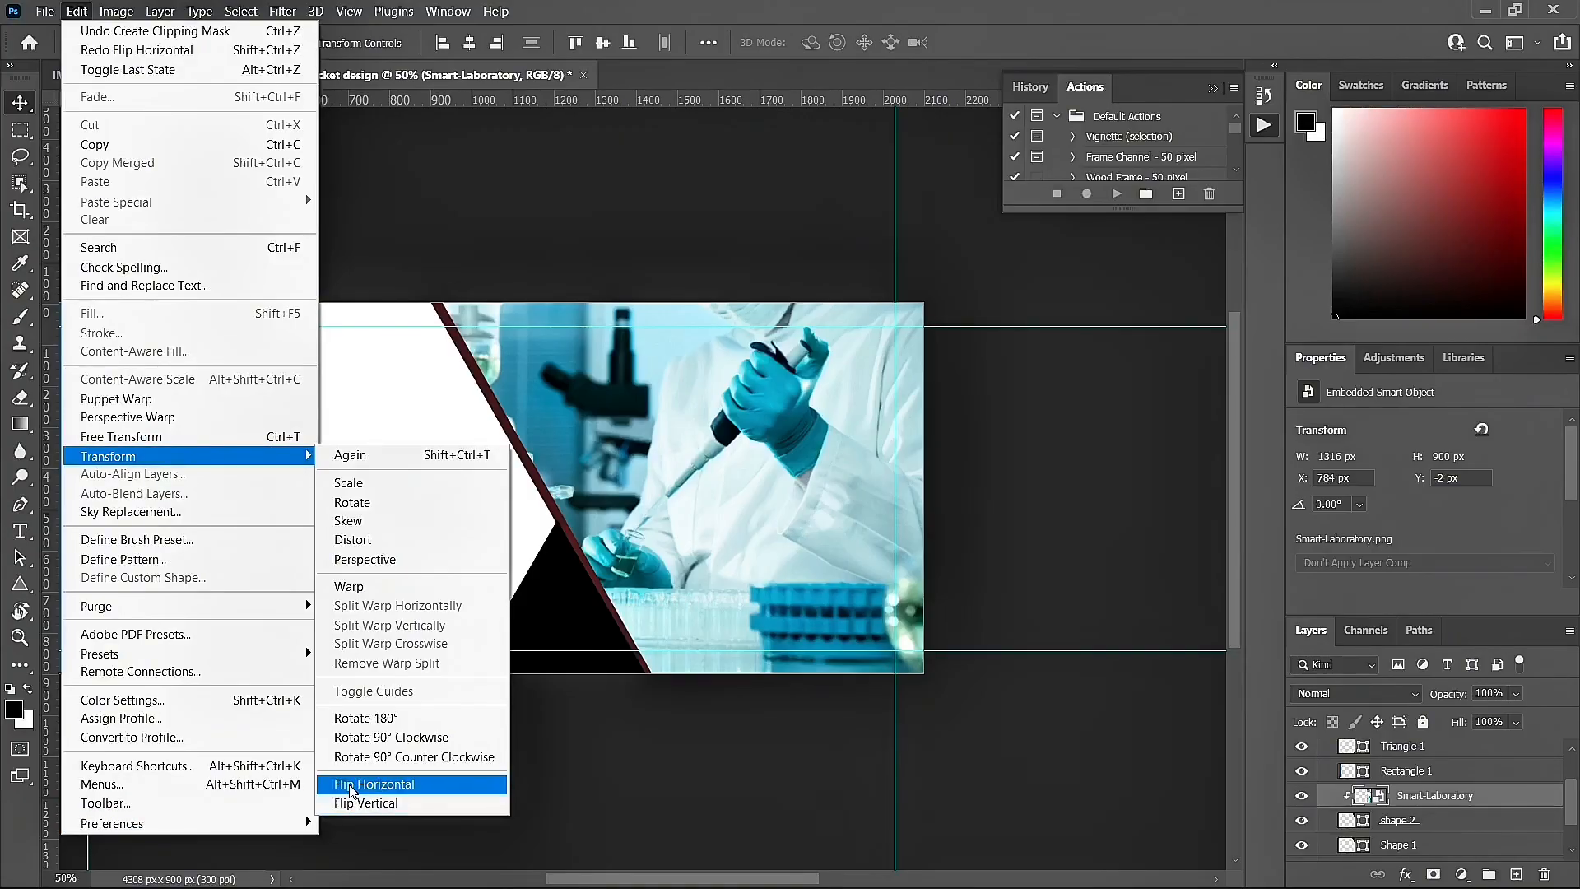
click(392, 786)
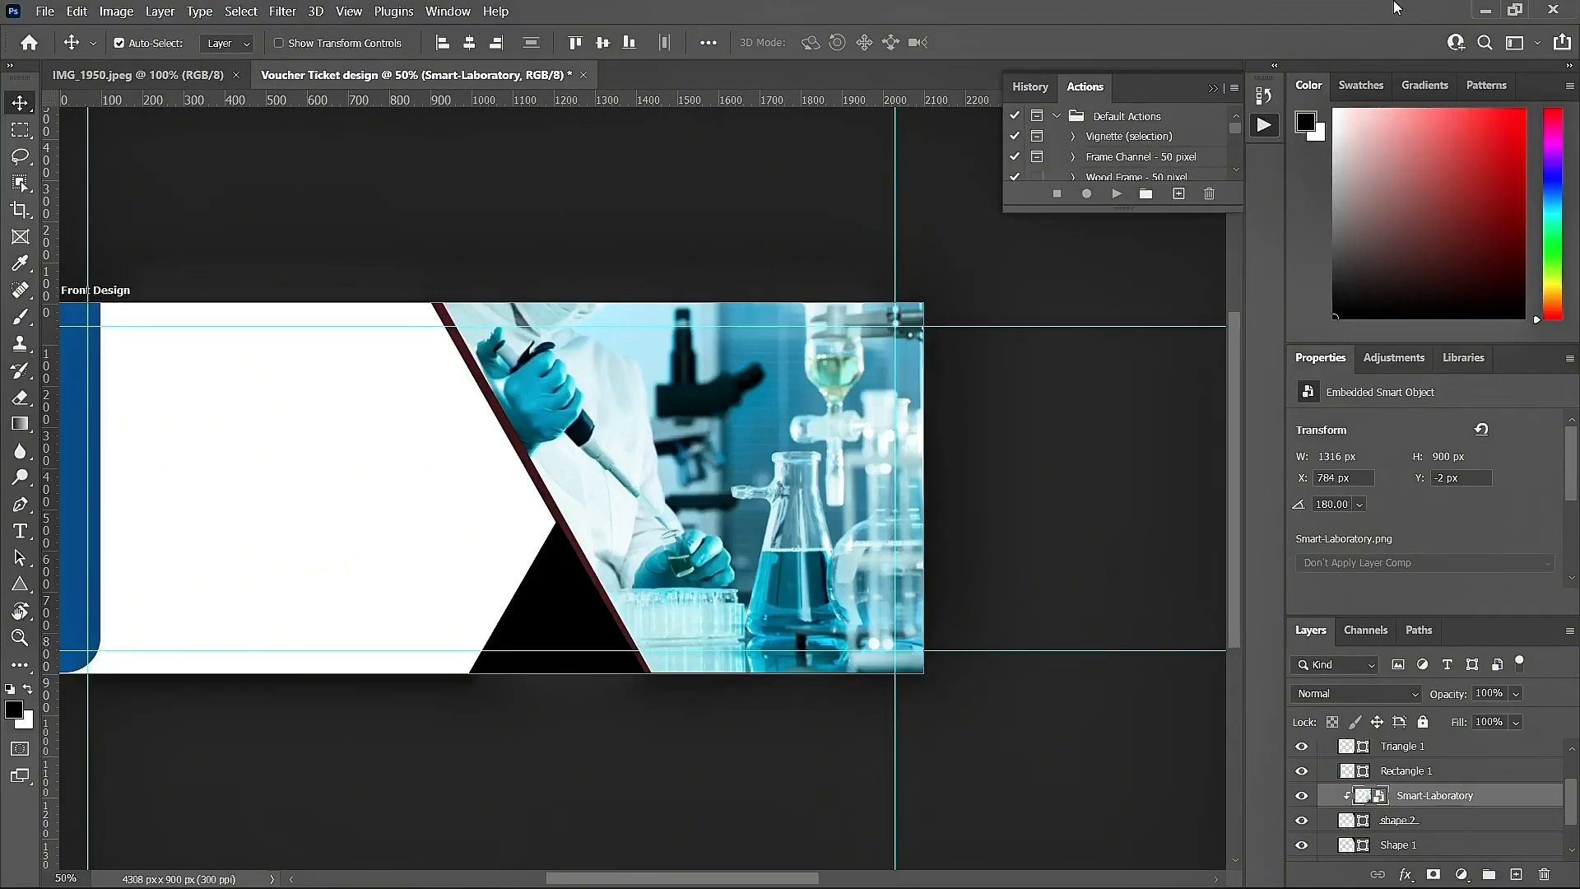
drag(766, 481, 859, 481)
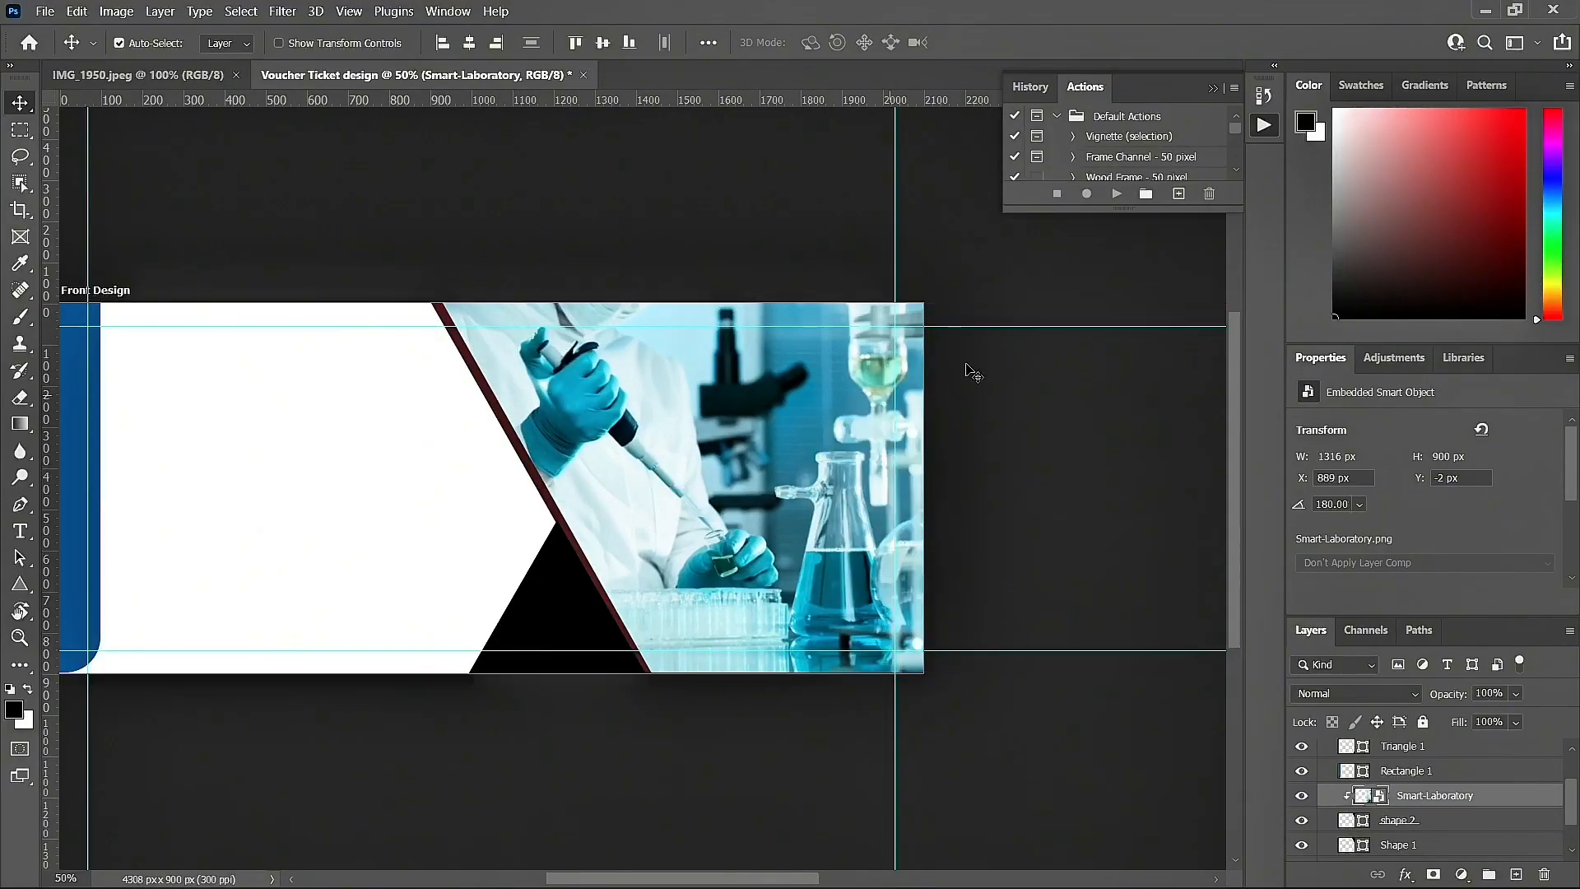
Step: Check the photo's placement in the IMG_1950.jpeg reference and nudge the Smart-Laboratory photo slightly further right on the front artboard
click(190, 74)
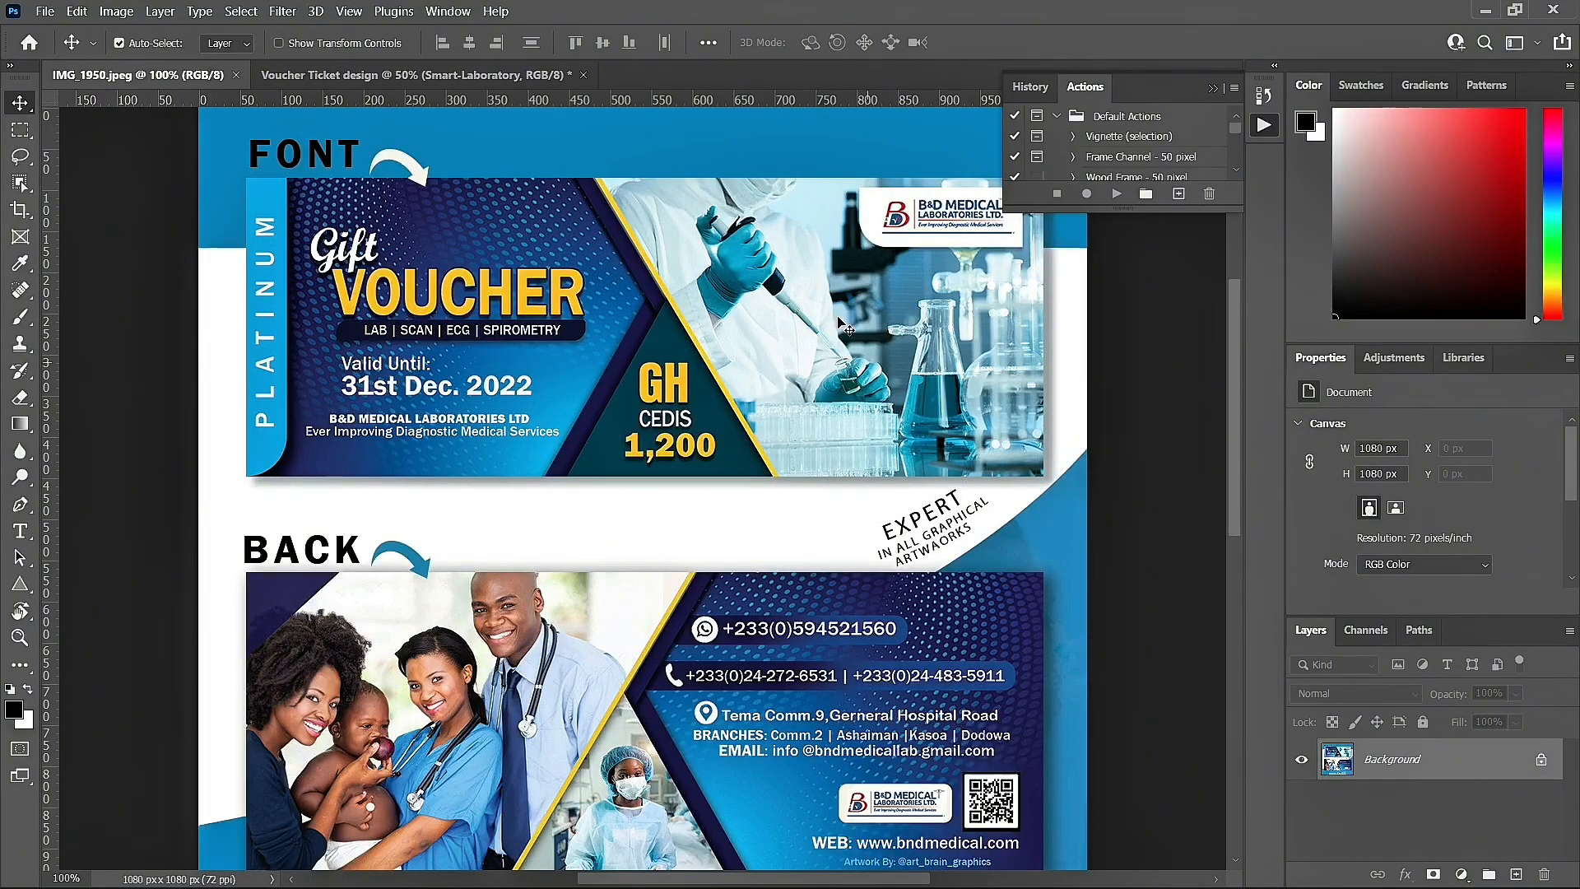
click(462, 79)
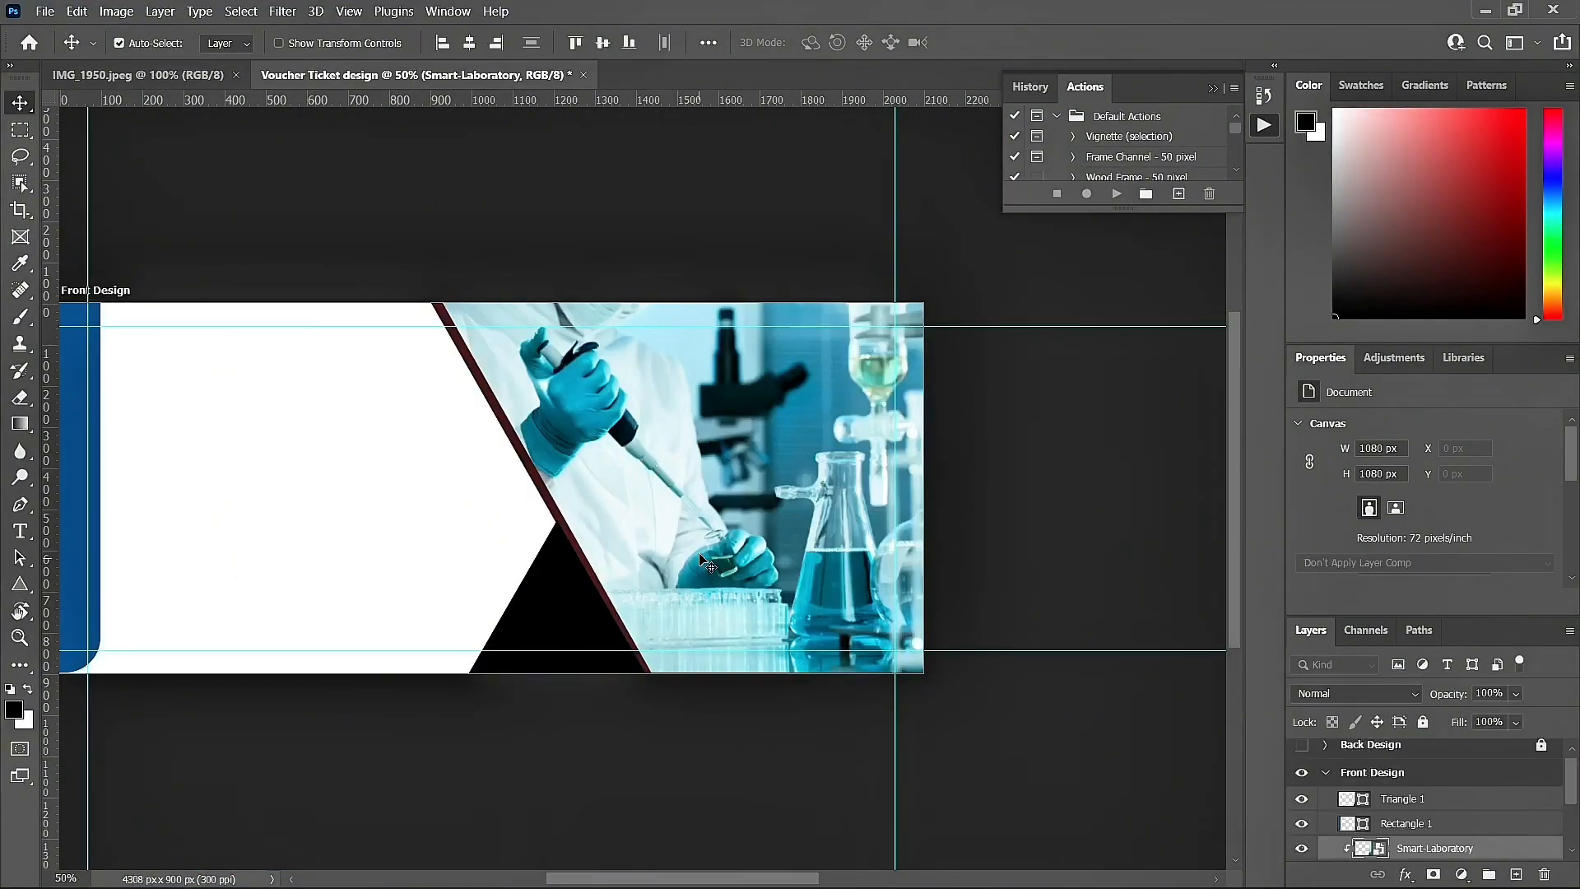
key(shift+Right)
key(shift+Right)
key(shift+Right)
key(shift+Right)
key(shift+Right)
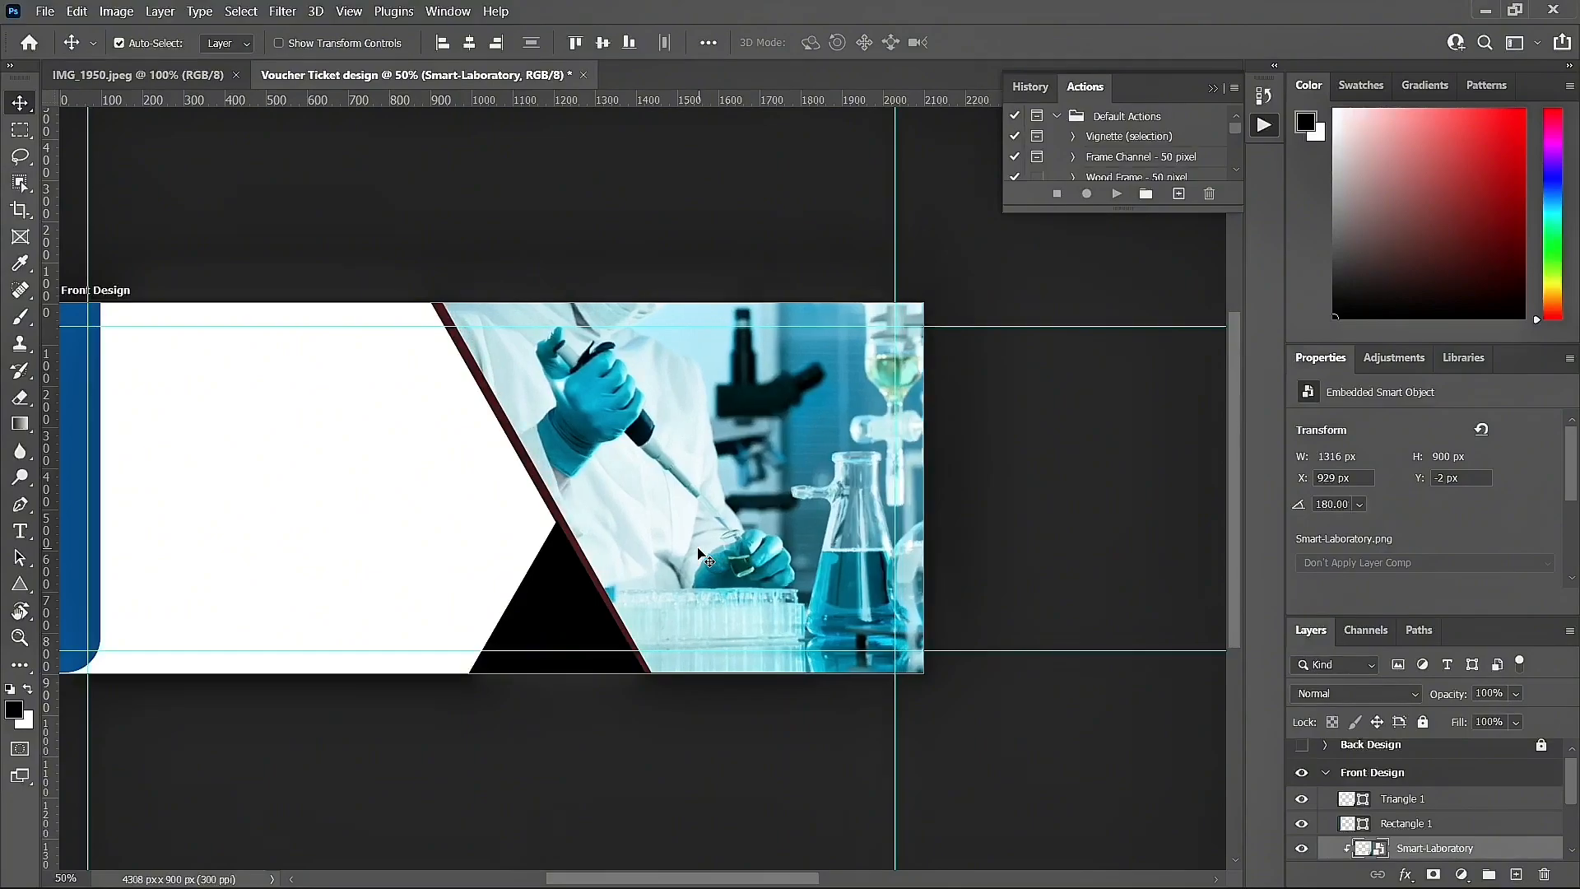
key(shift+Left)
key(shift+Left)
key(shift+Left)
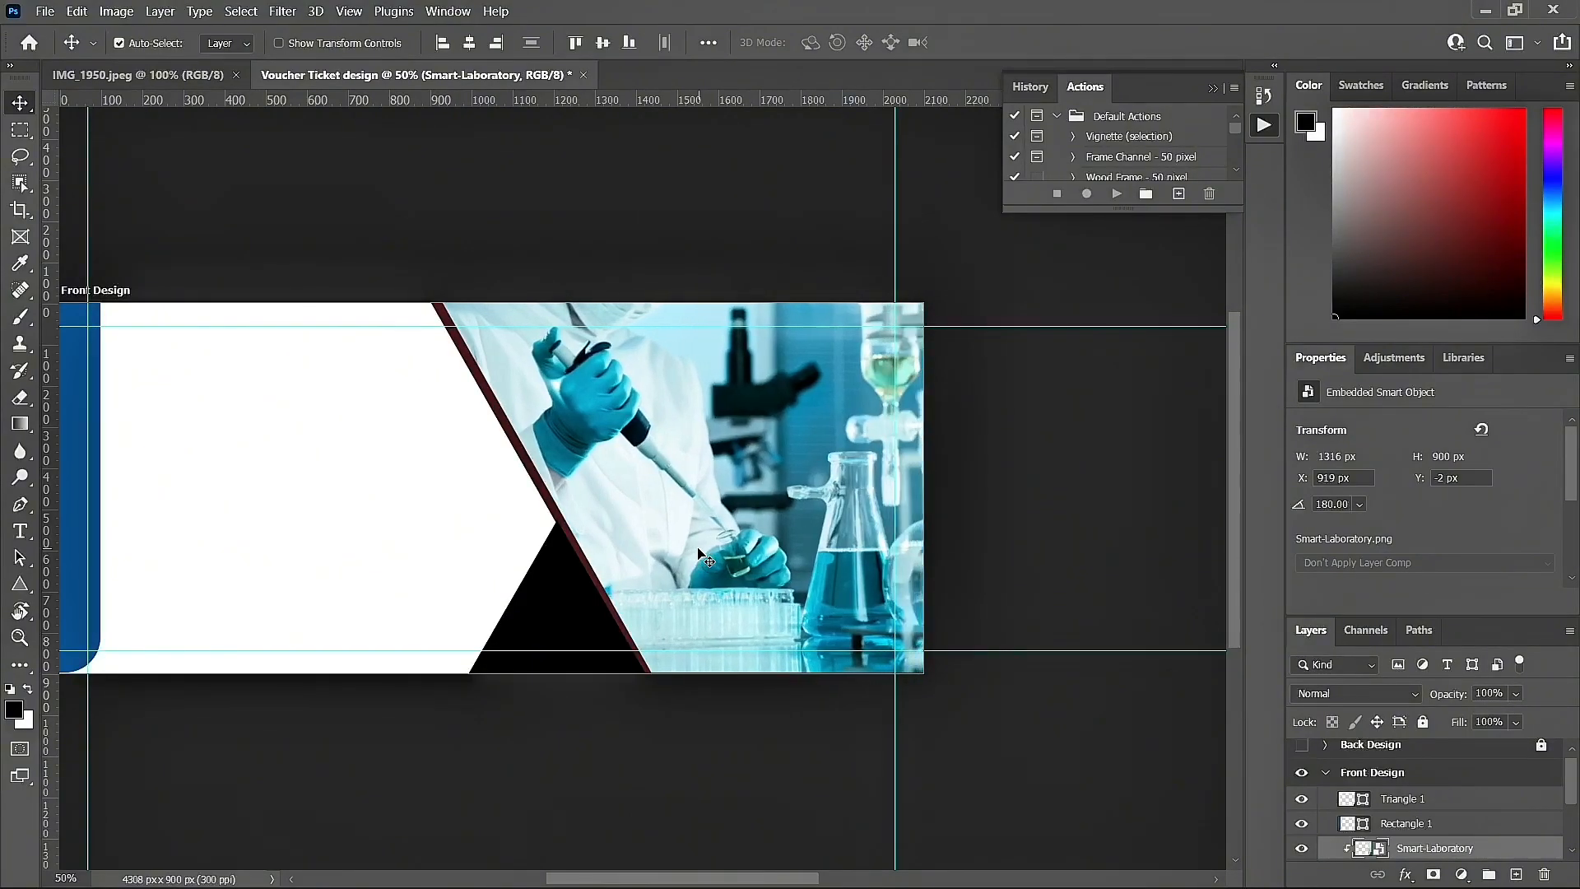
Step: Change the fill of Shape 1, the thin diagonal strip beside the photo, to yellow fcd605
click(504, 422)
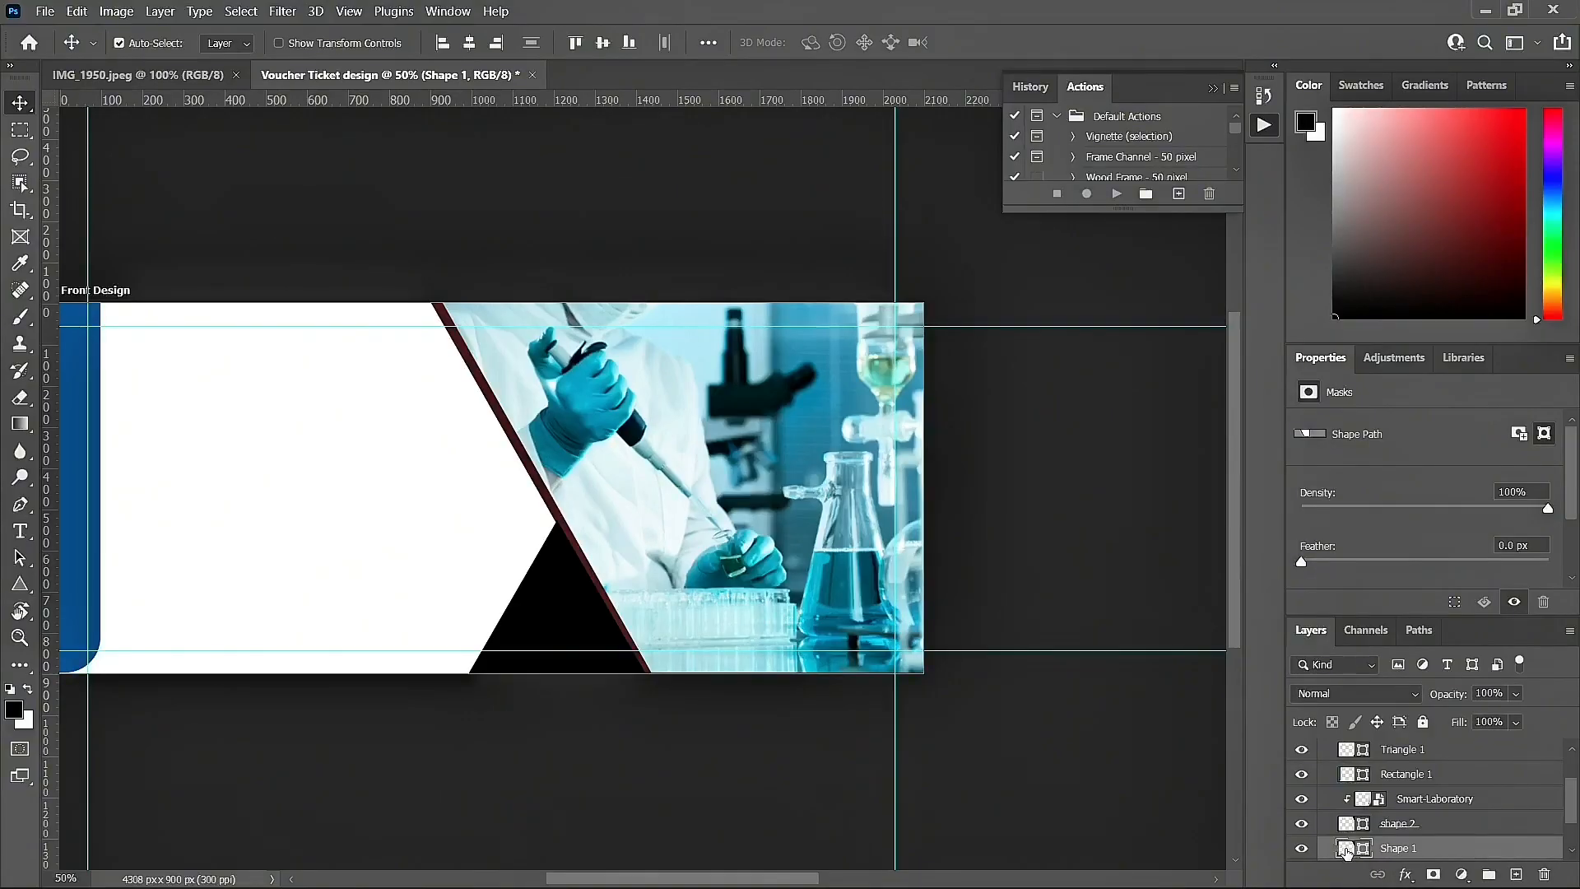
double_click(1346, 849)
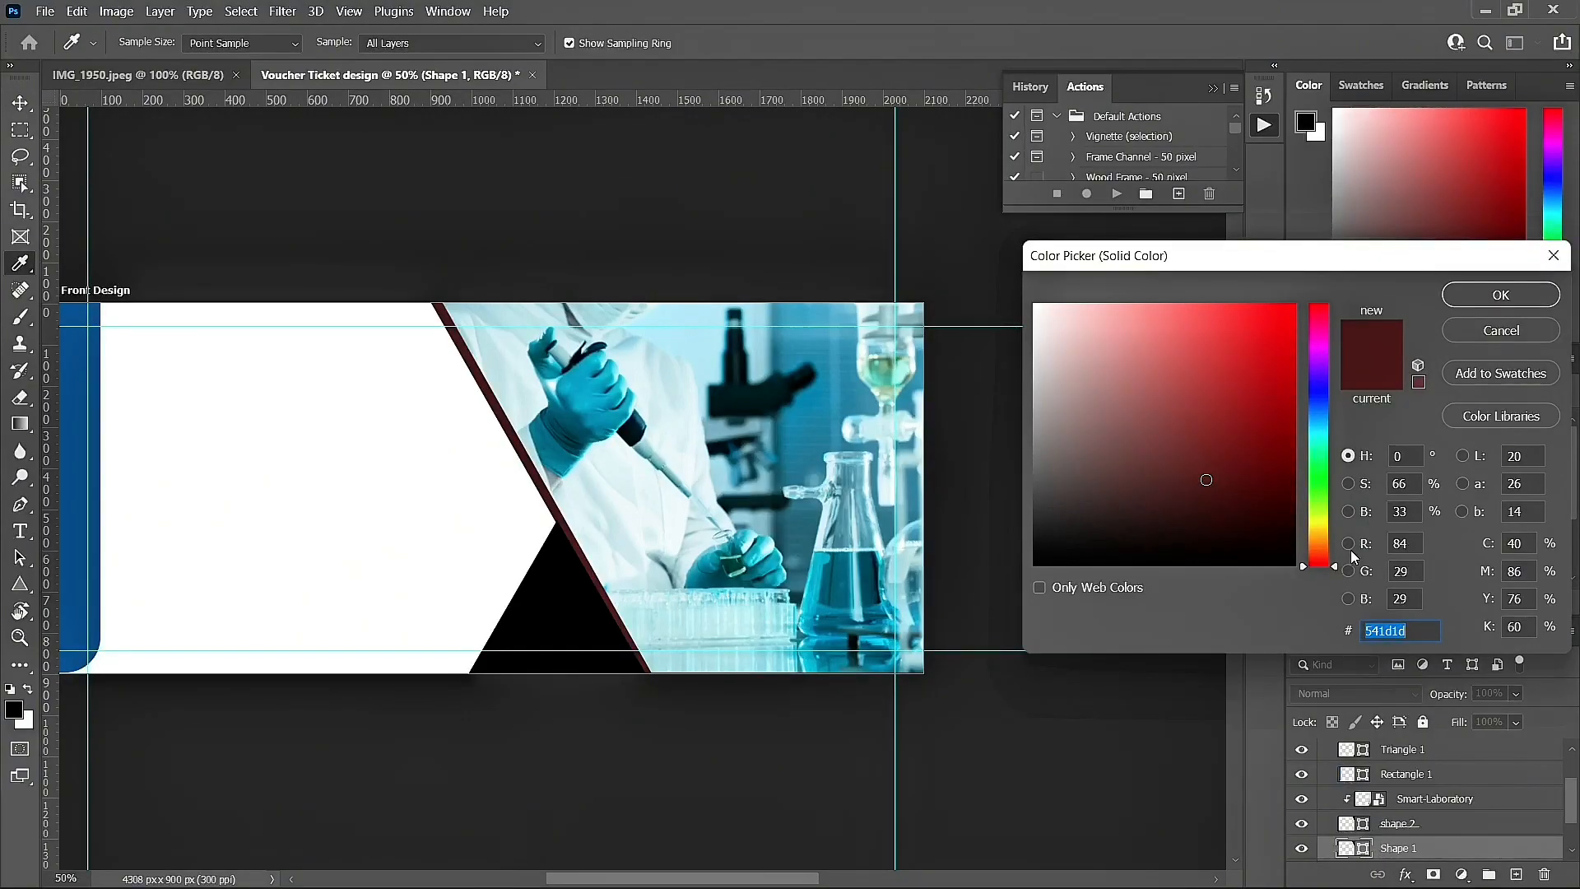
click(1324, 529)
click(1290, 307)
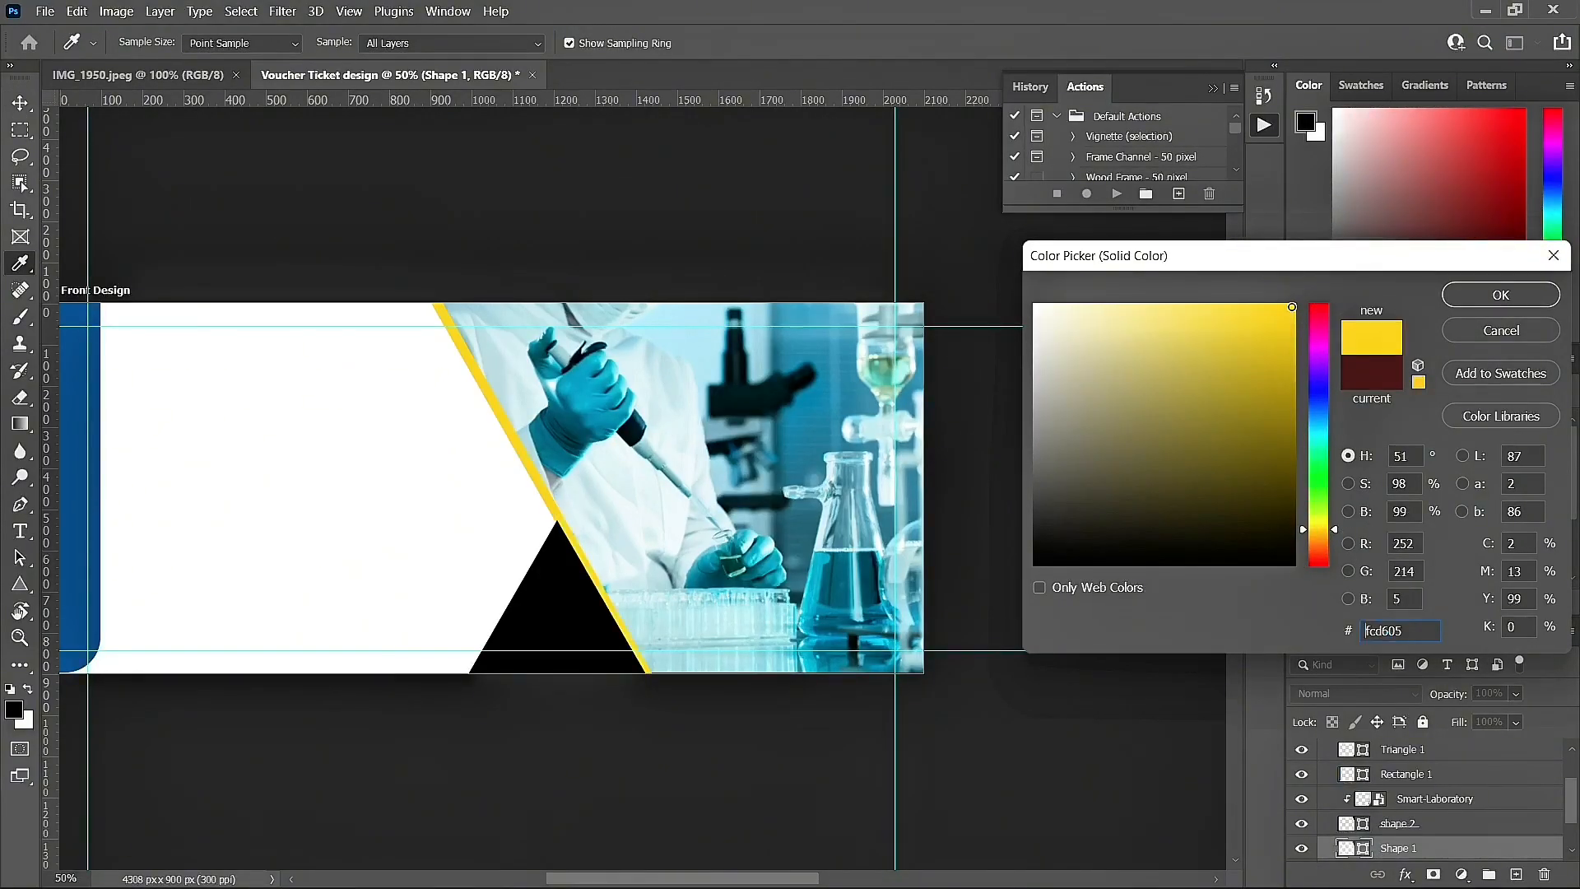
click(1474, 296)
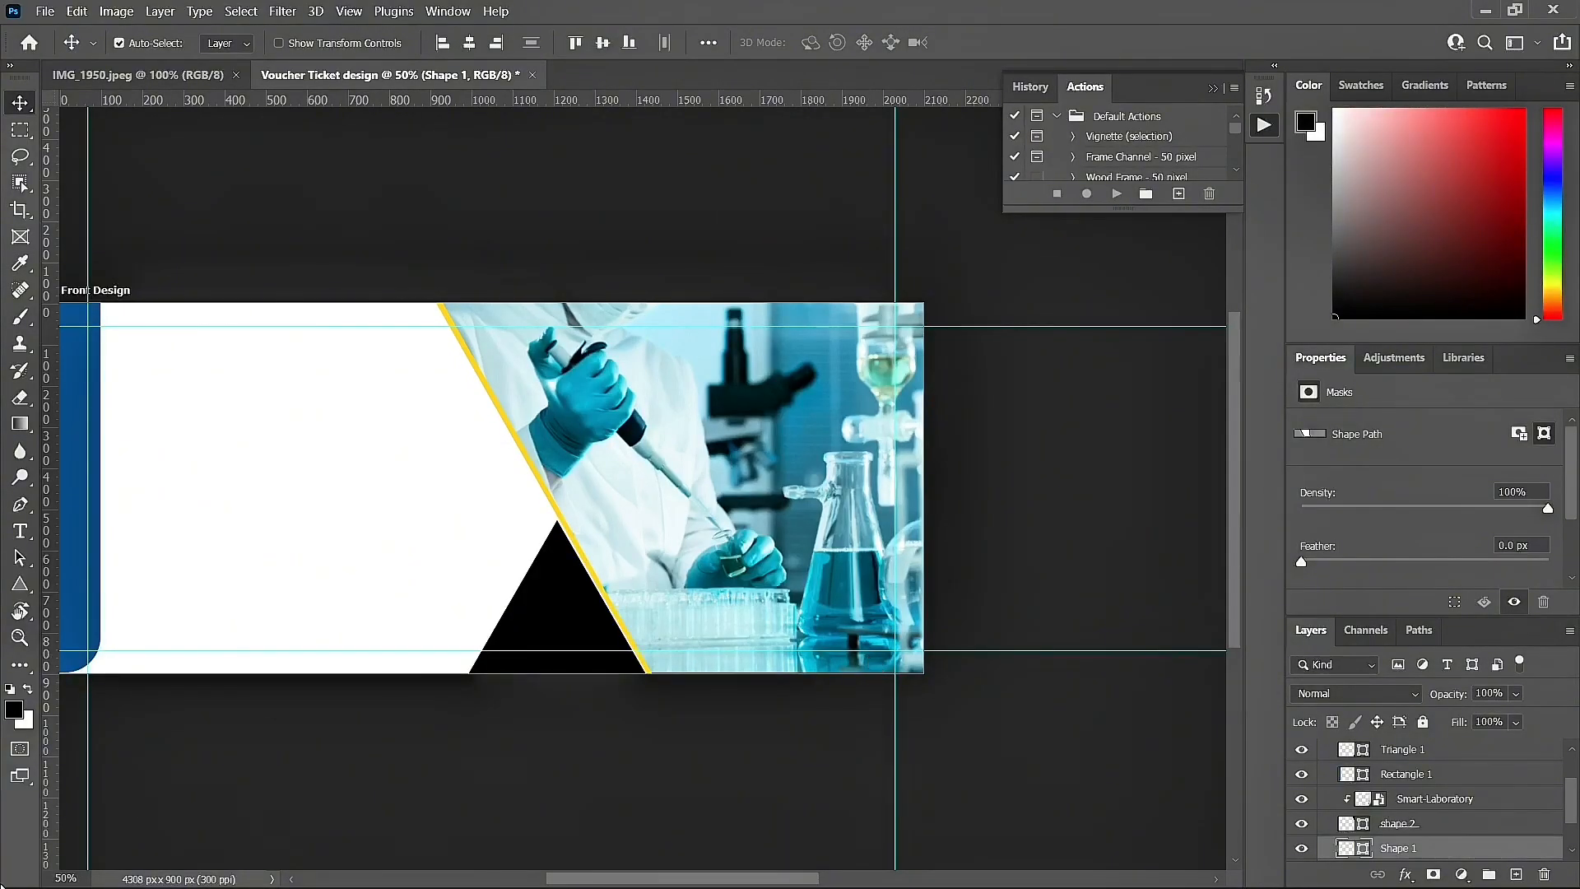
Step: Change the fill of Triangle 1 at the artboard's lower edge to dark navy 06193b
click(549, 622)
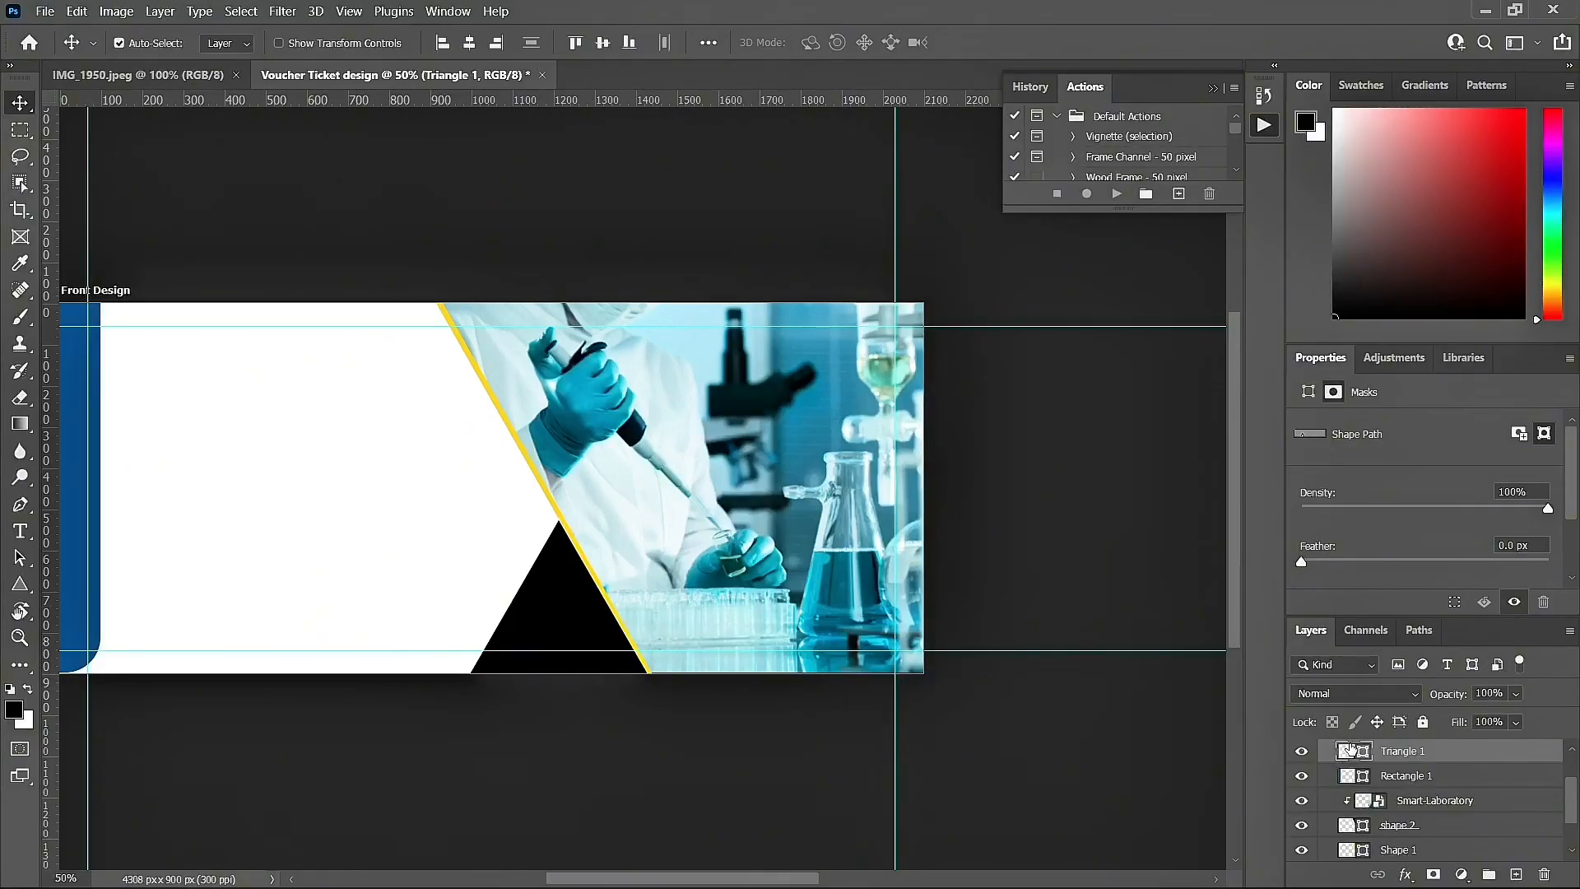
double_click(1347, 750)
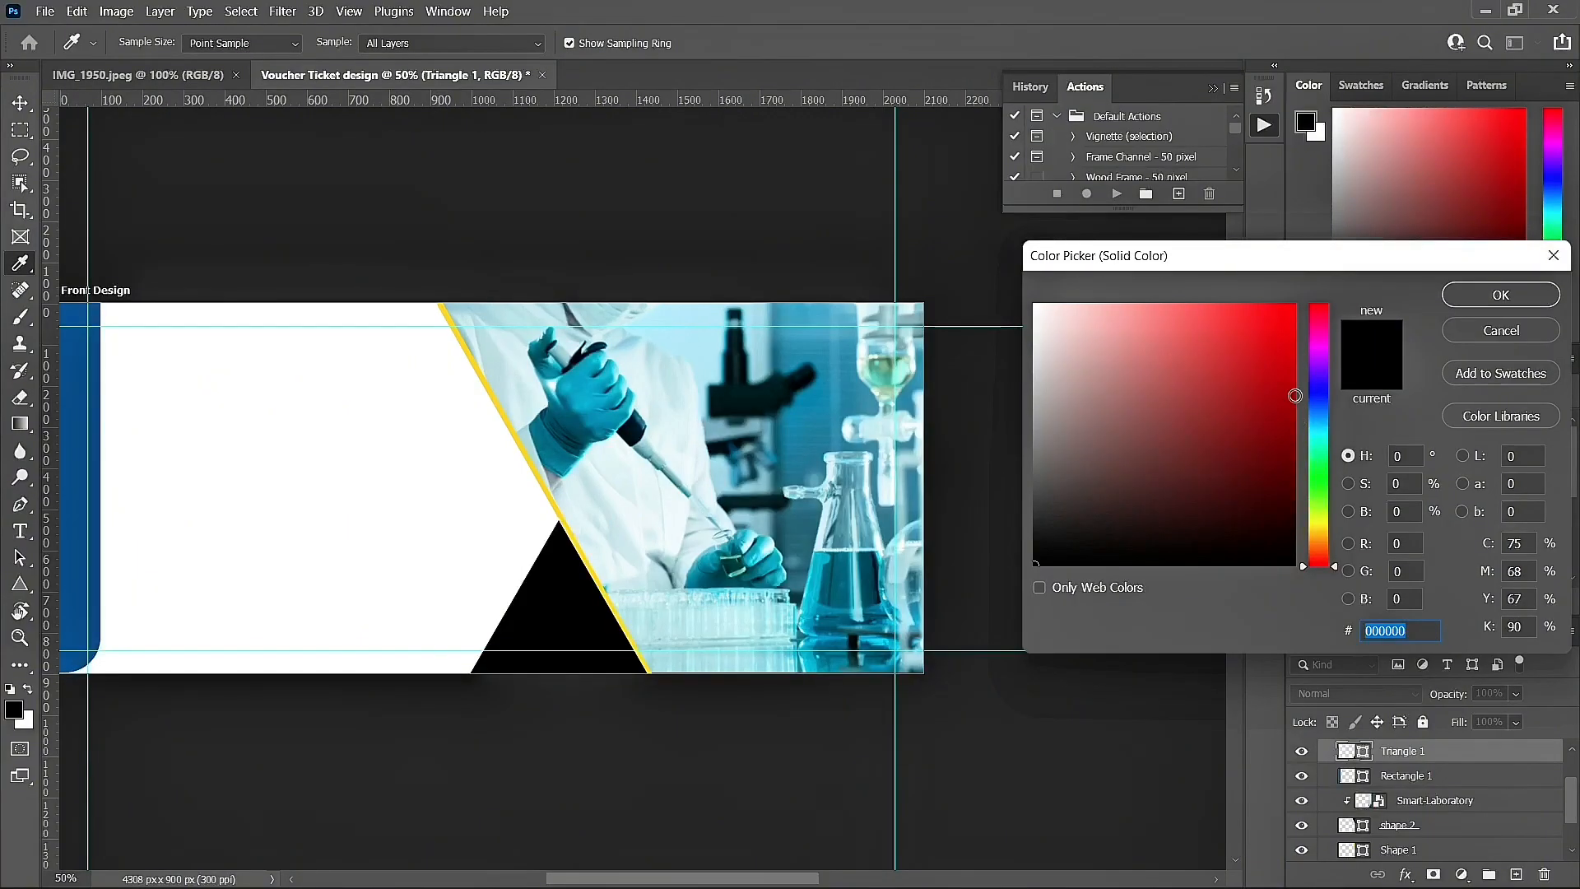
click(1320, 406)
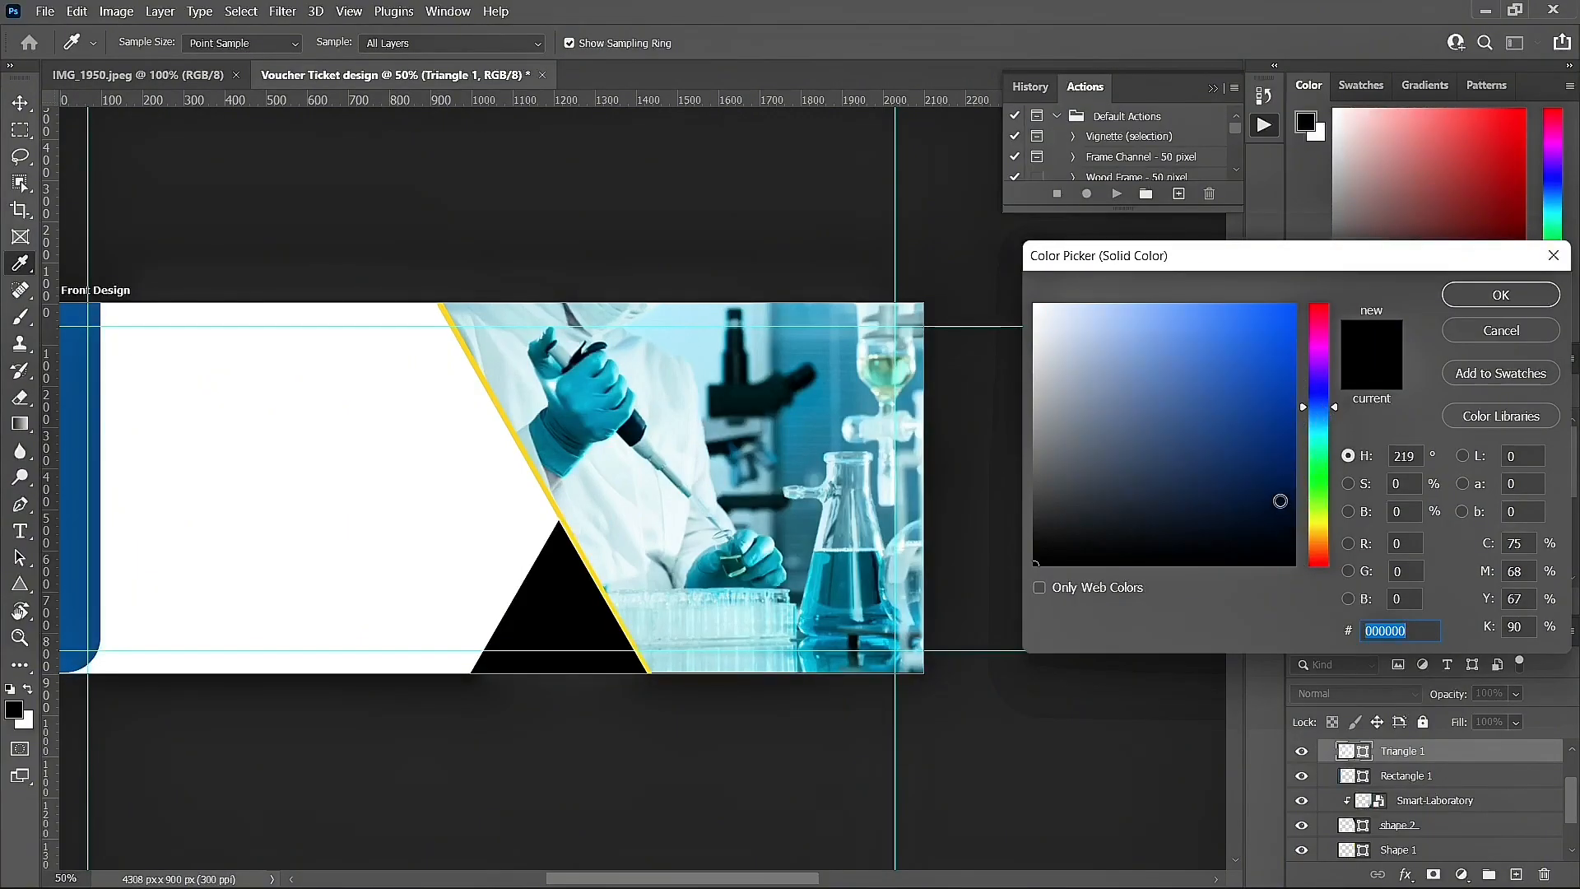
click(1269, 497)
click(1271, 504)
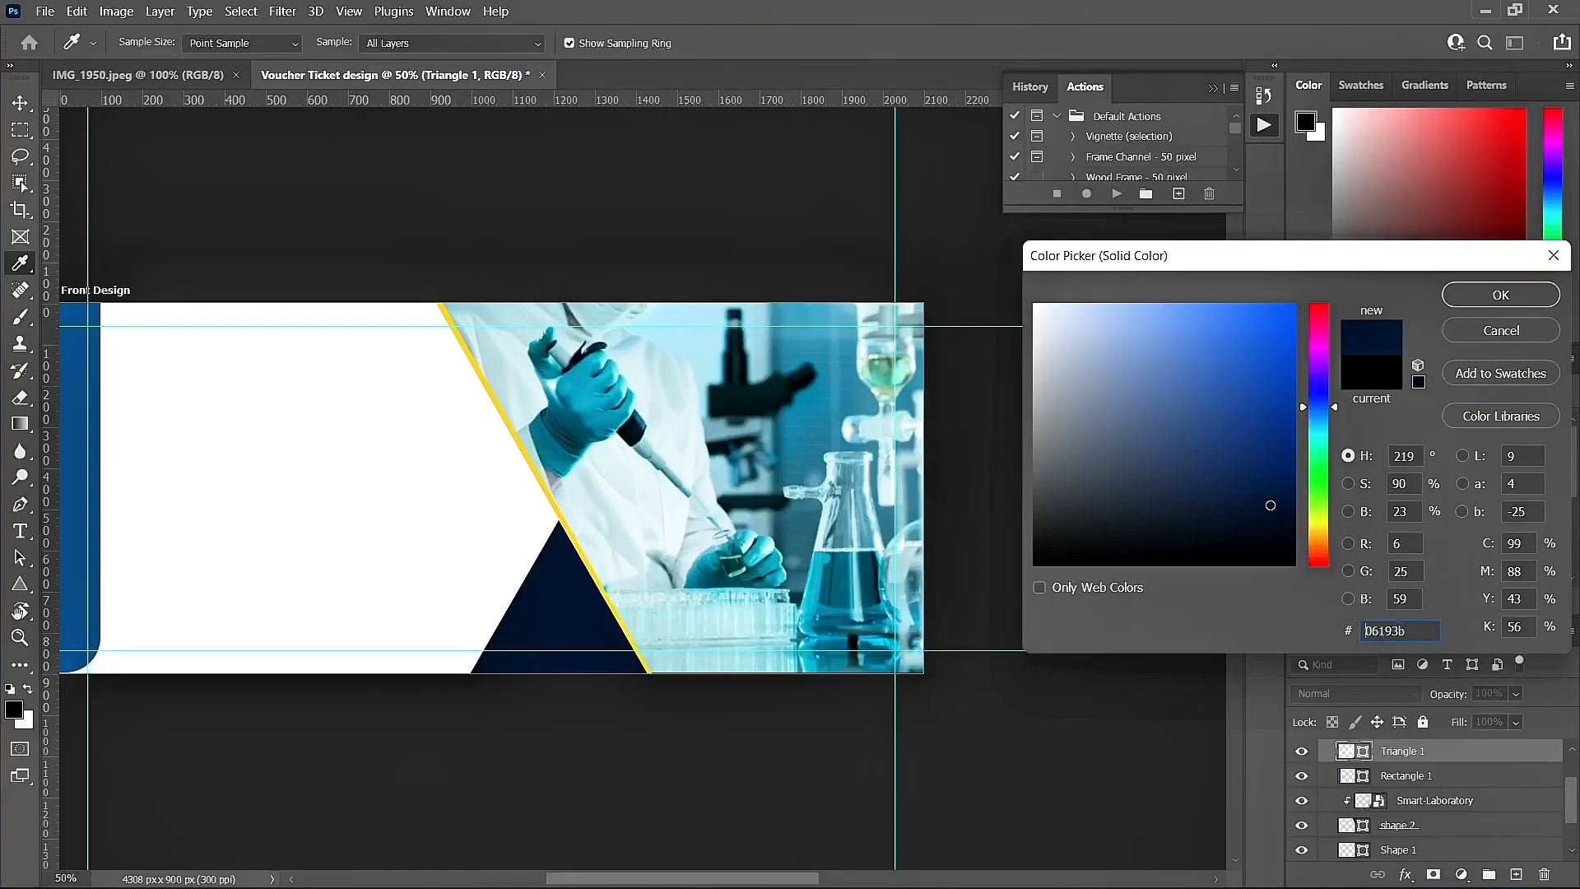
click(1460, 295)
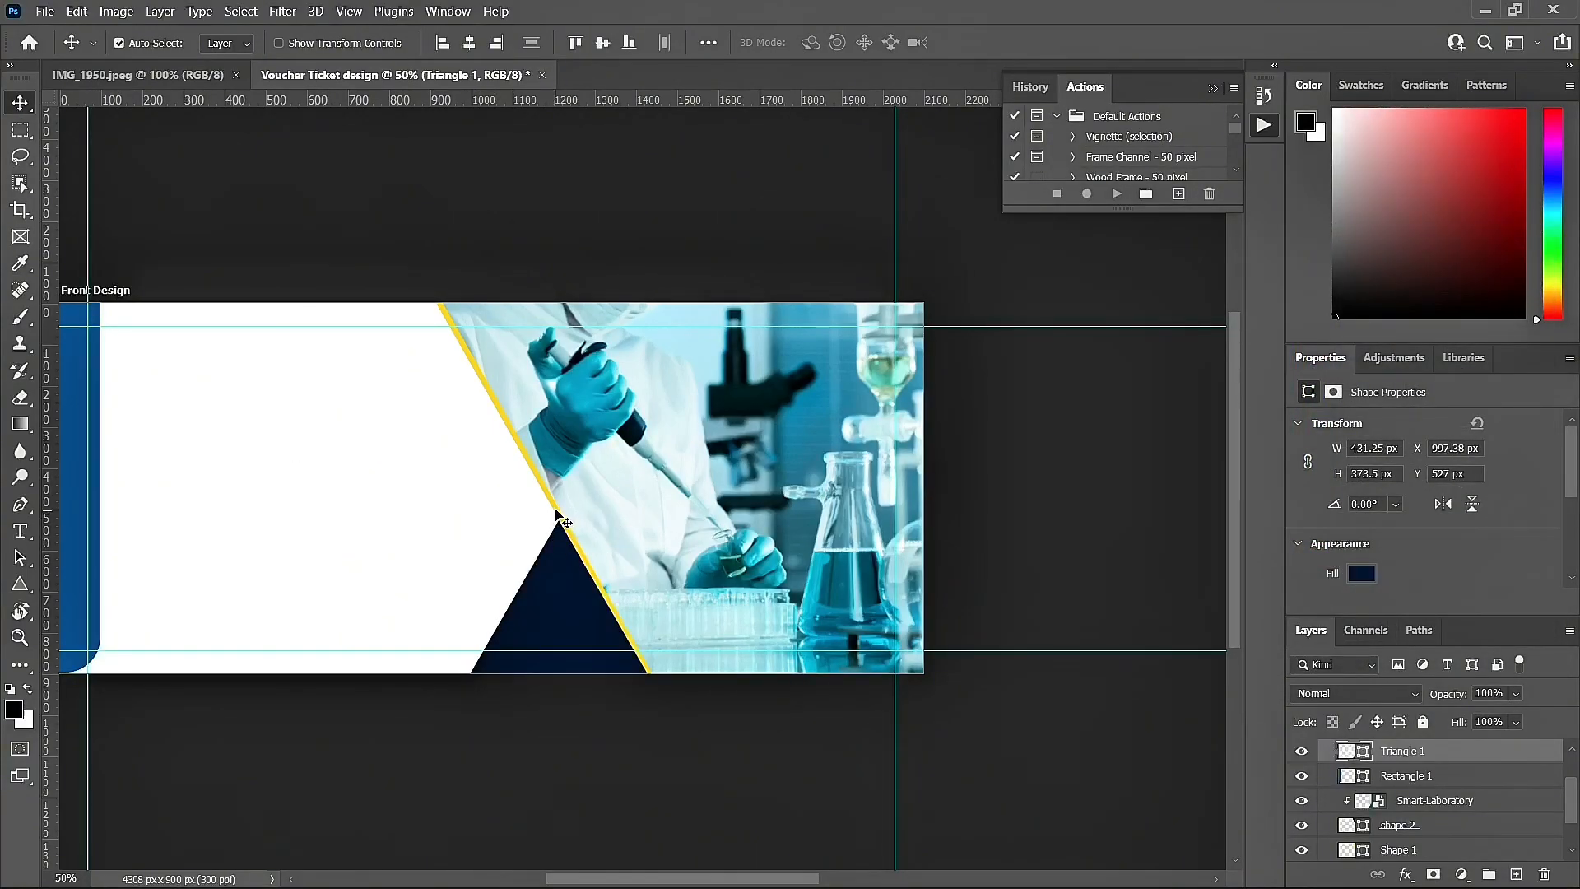
Step: Compare the diagonal strip and triangle with the front design in the IMG_1950.jpeg reference
click(562, 519)
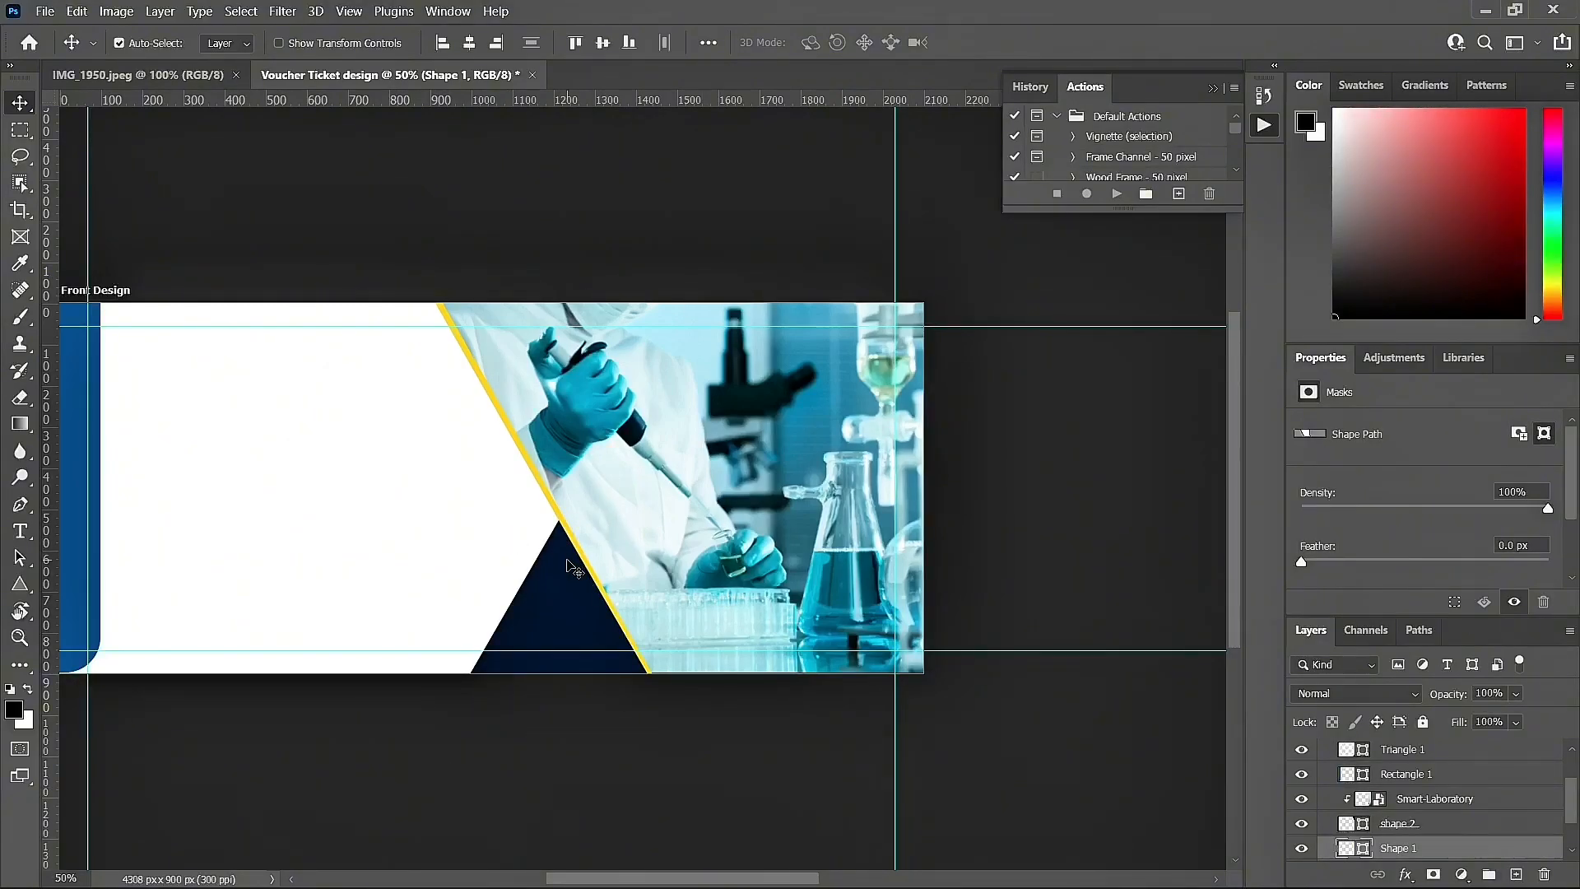
click(574, 568)
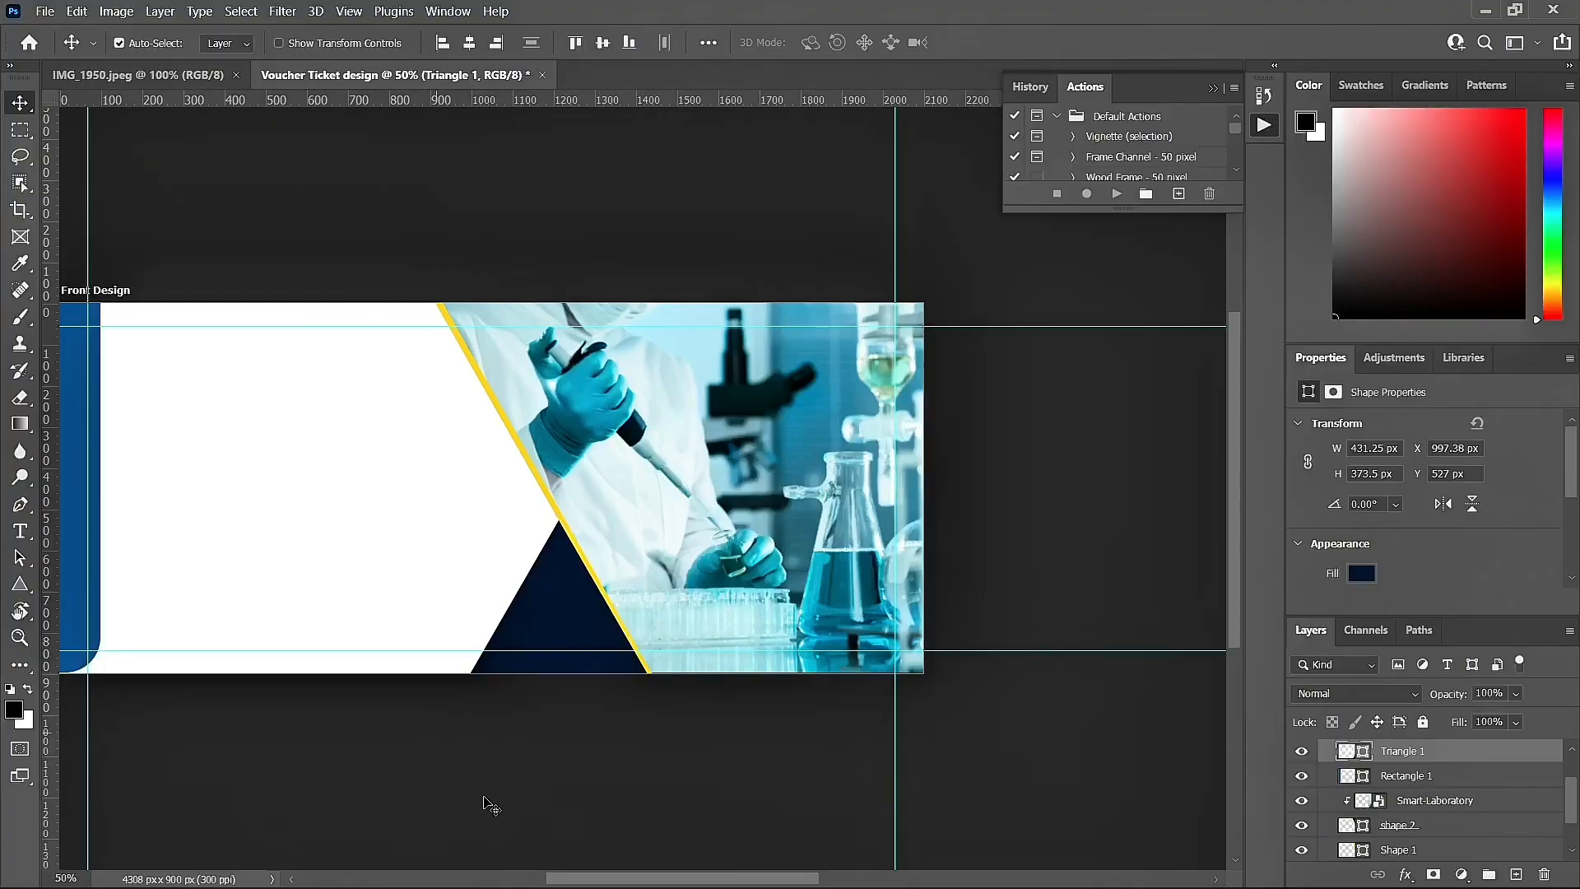
mouse_move(588, 865)
click(165, 75)
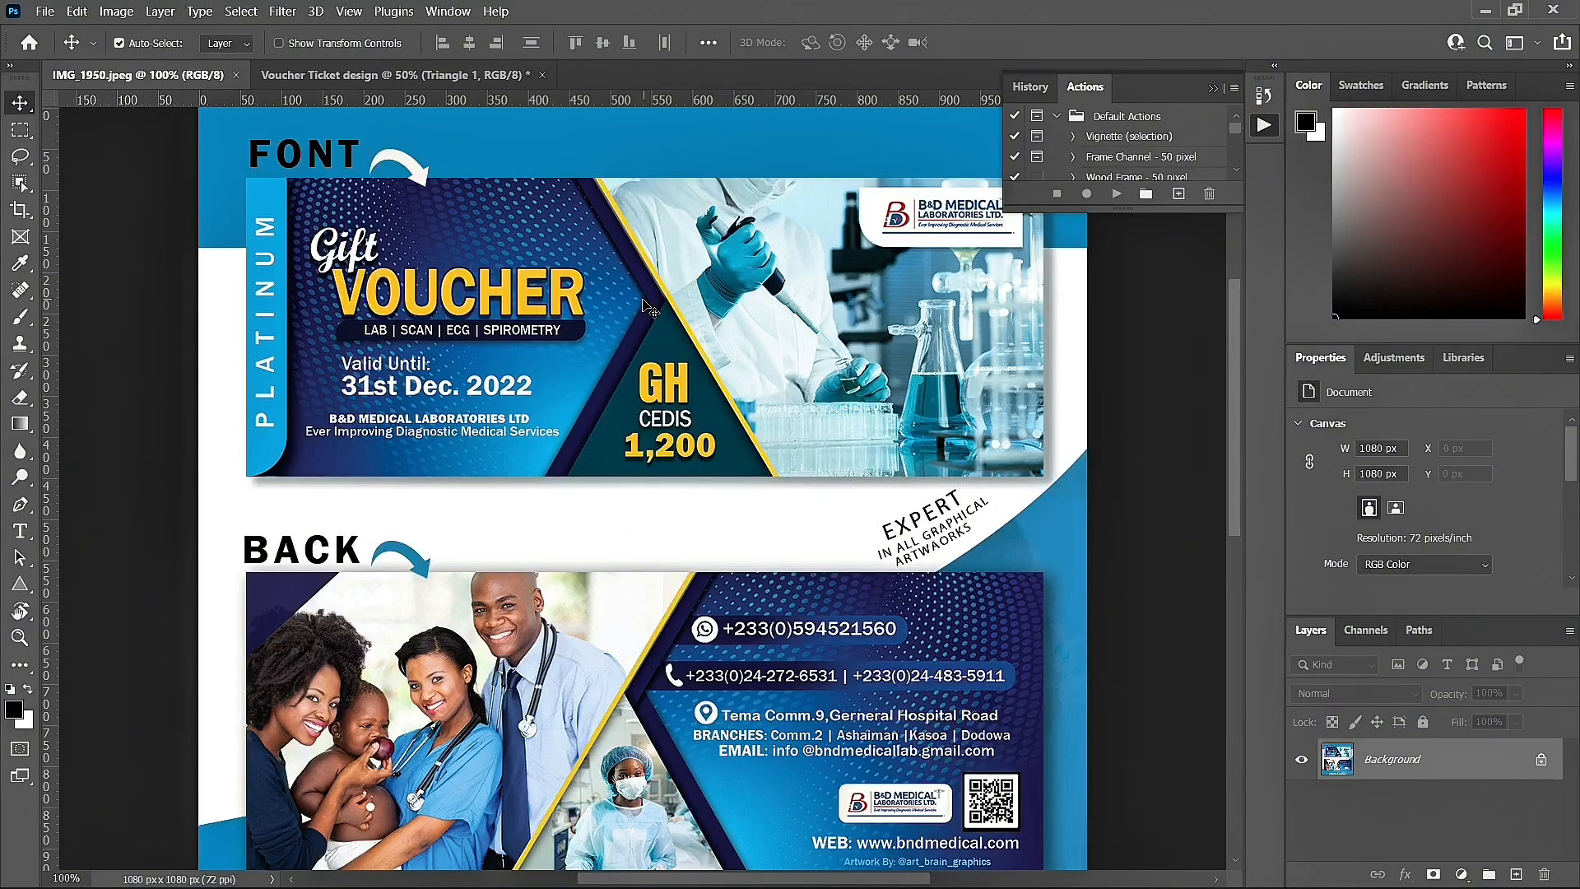
click(403, 78)
mouse_move(638, 883)
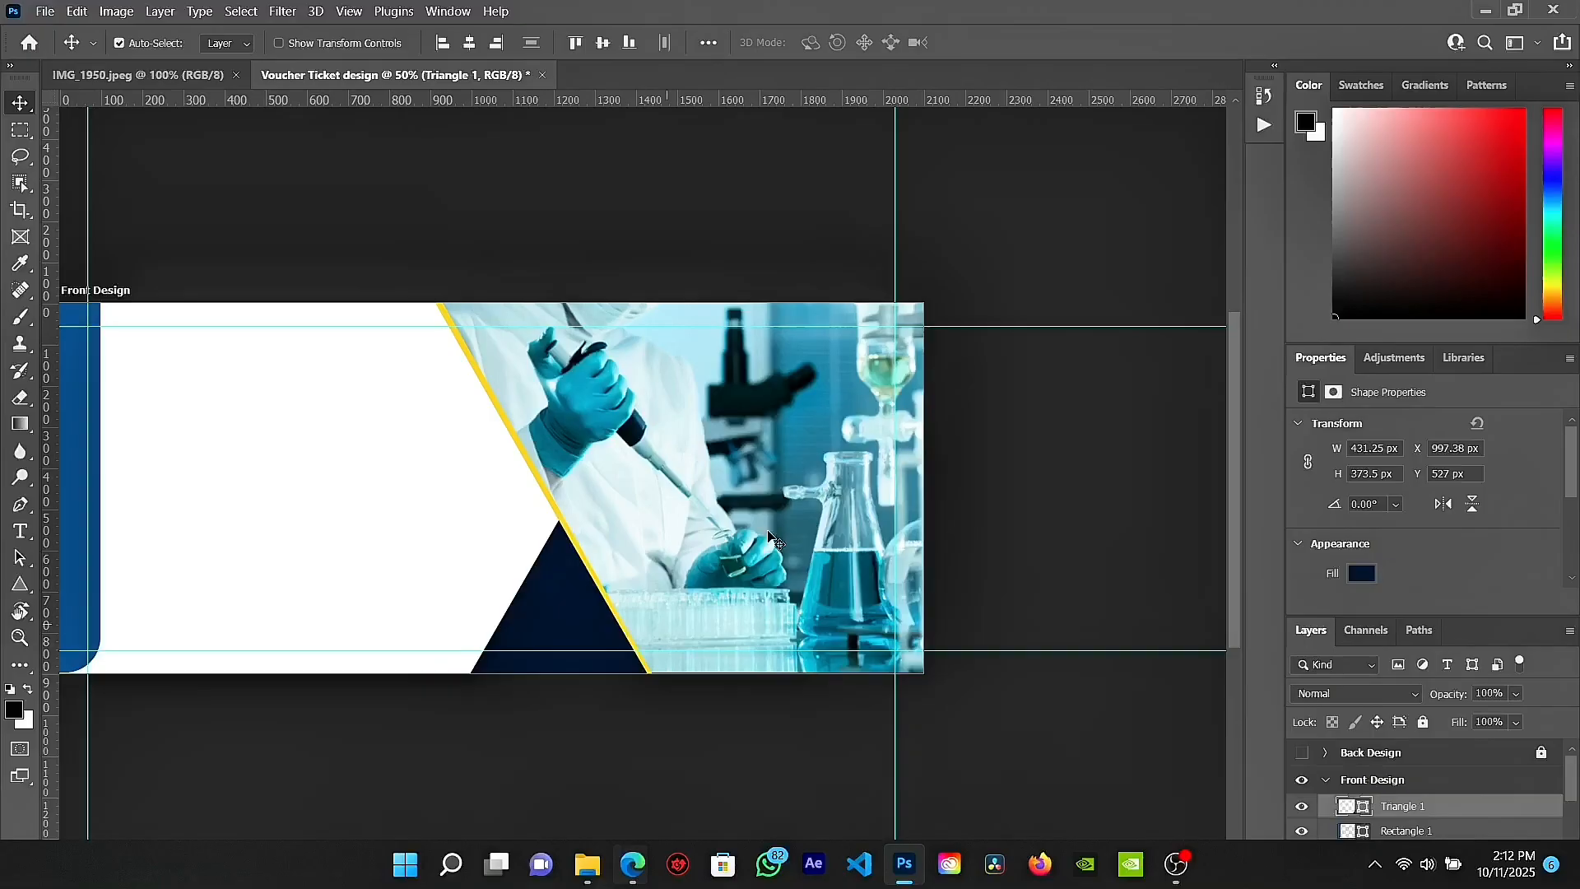
drag(710, 879, 697, 879)
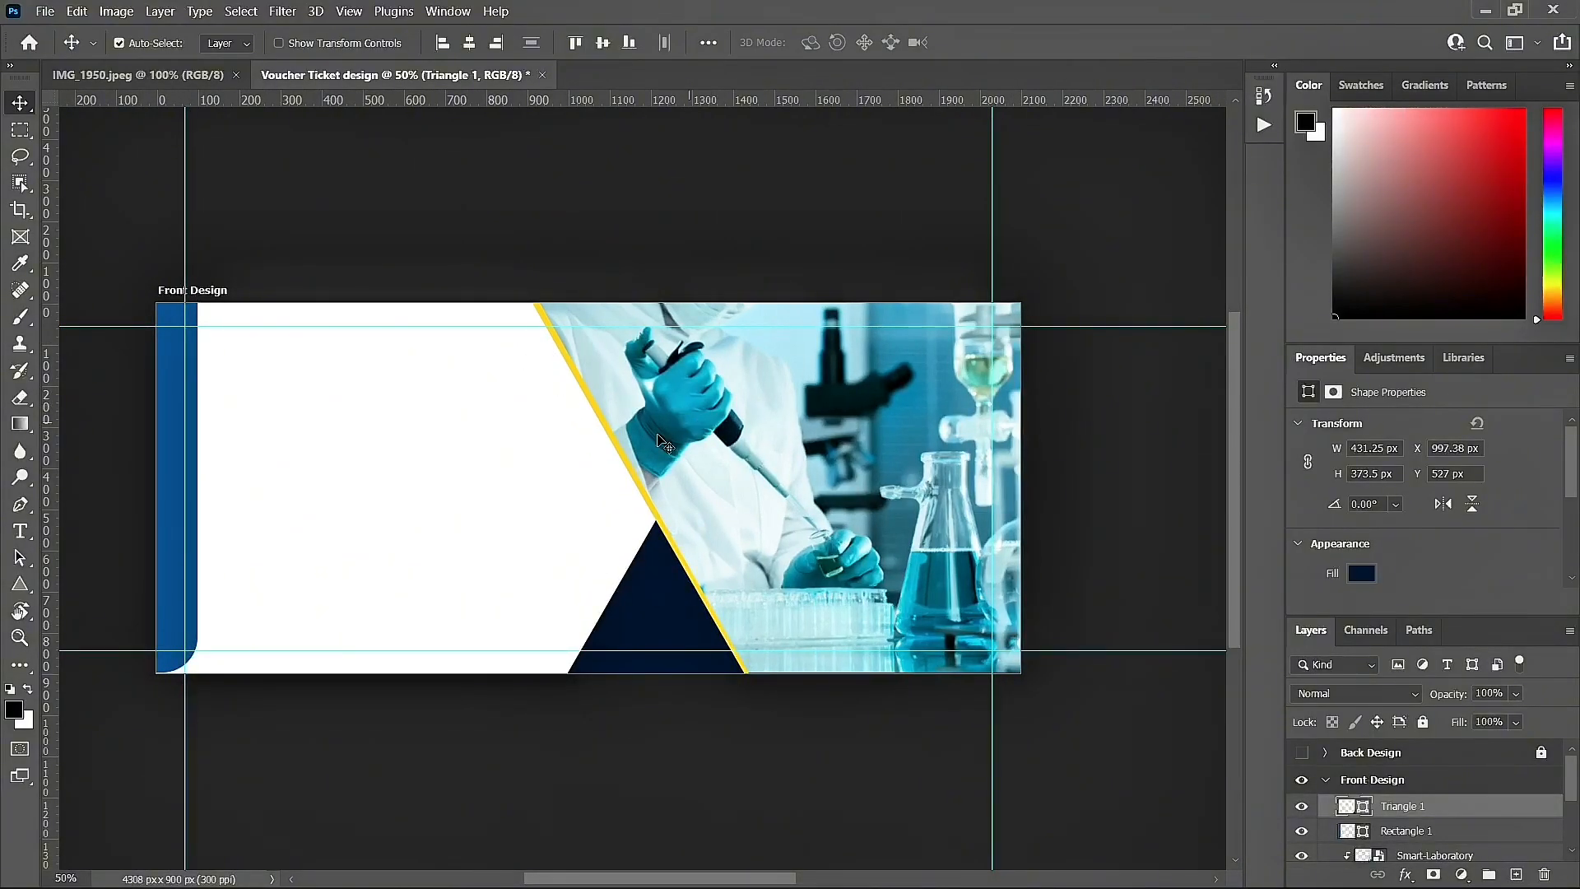
Step: Duplicate the yellow diagonal strip layer Shape 1 and rename the copy Shape 3
click(621, 455)
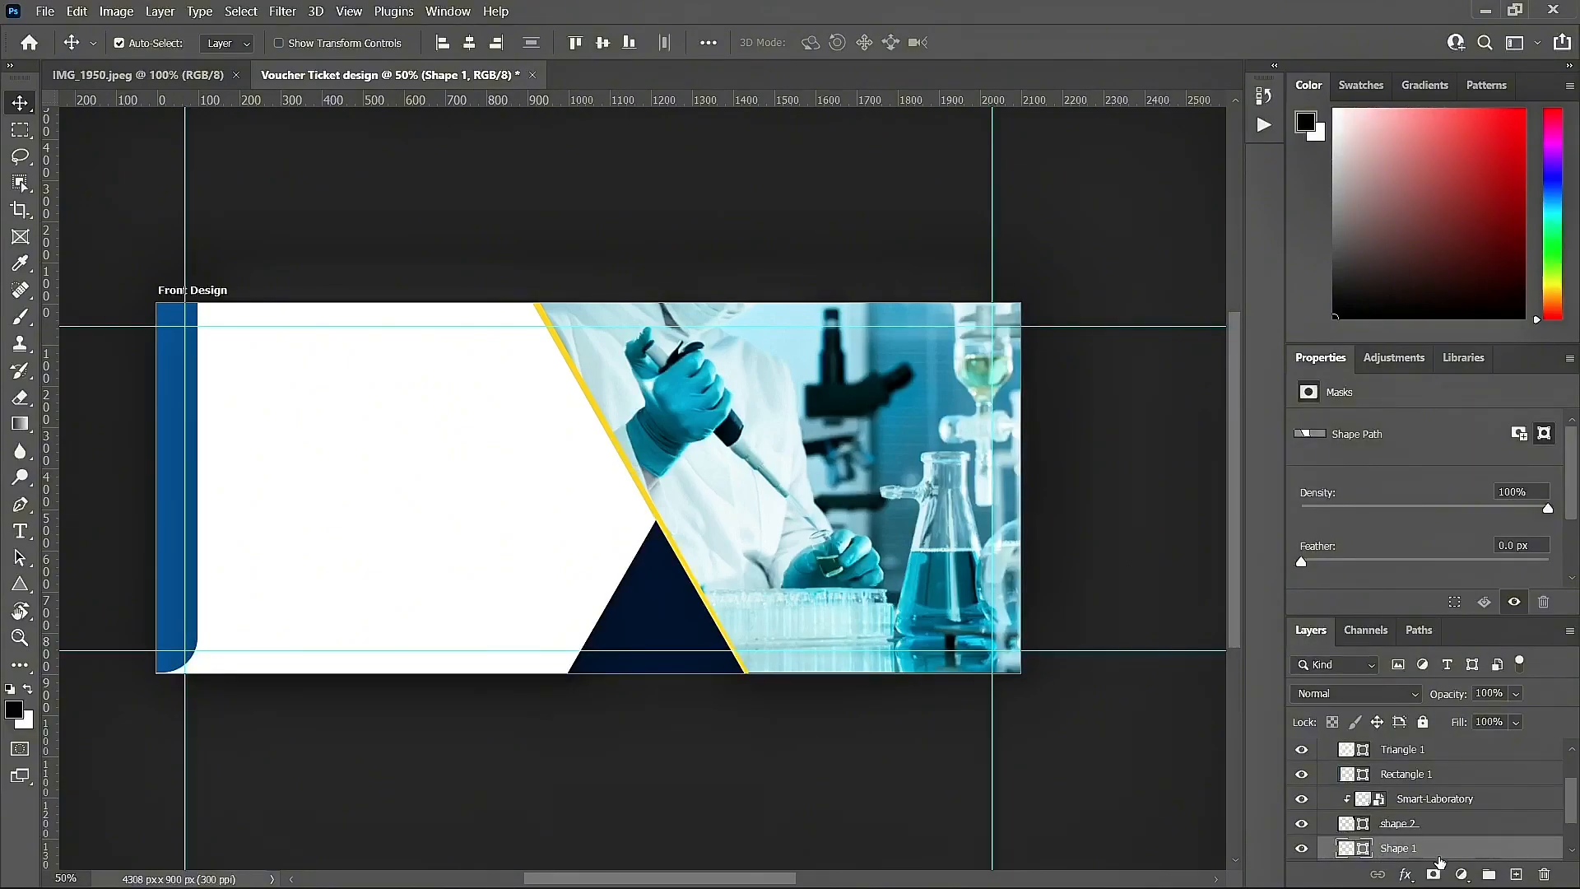
scroll(1445, 823, down, 1)
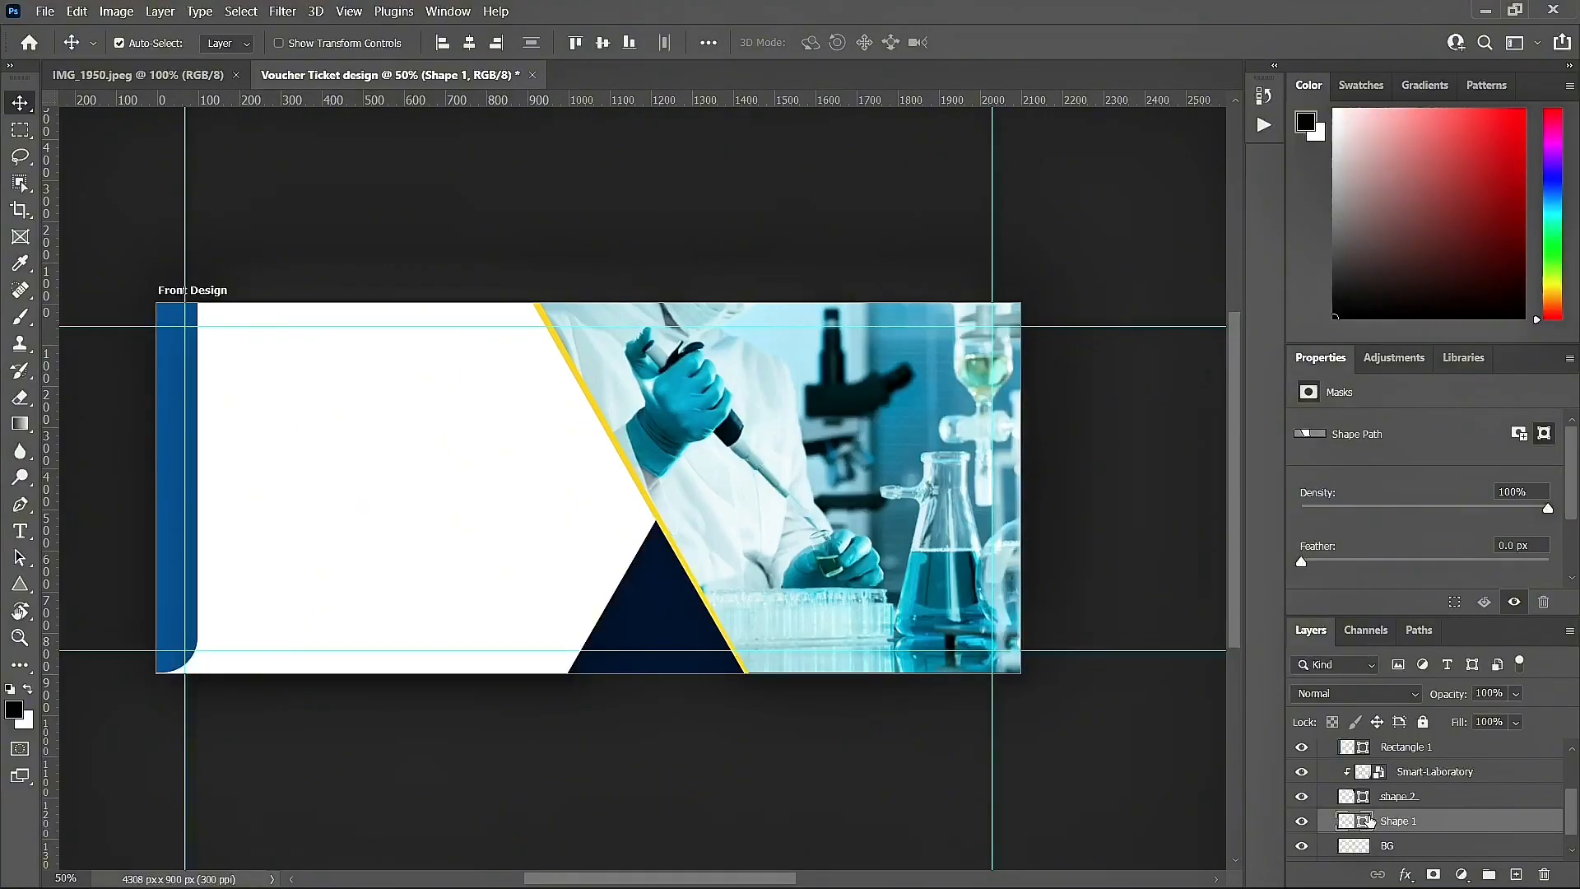
key(ctrl+j)
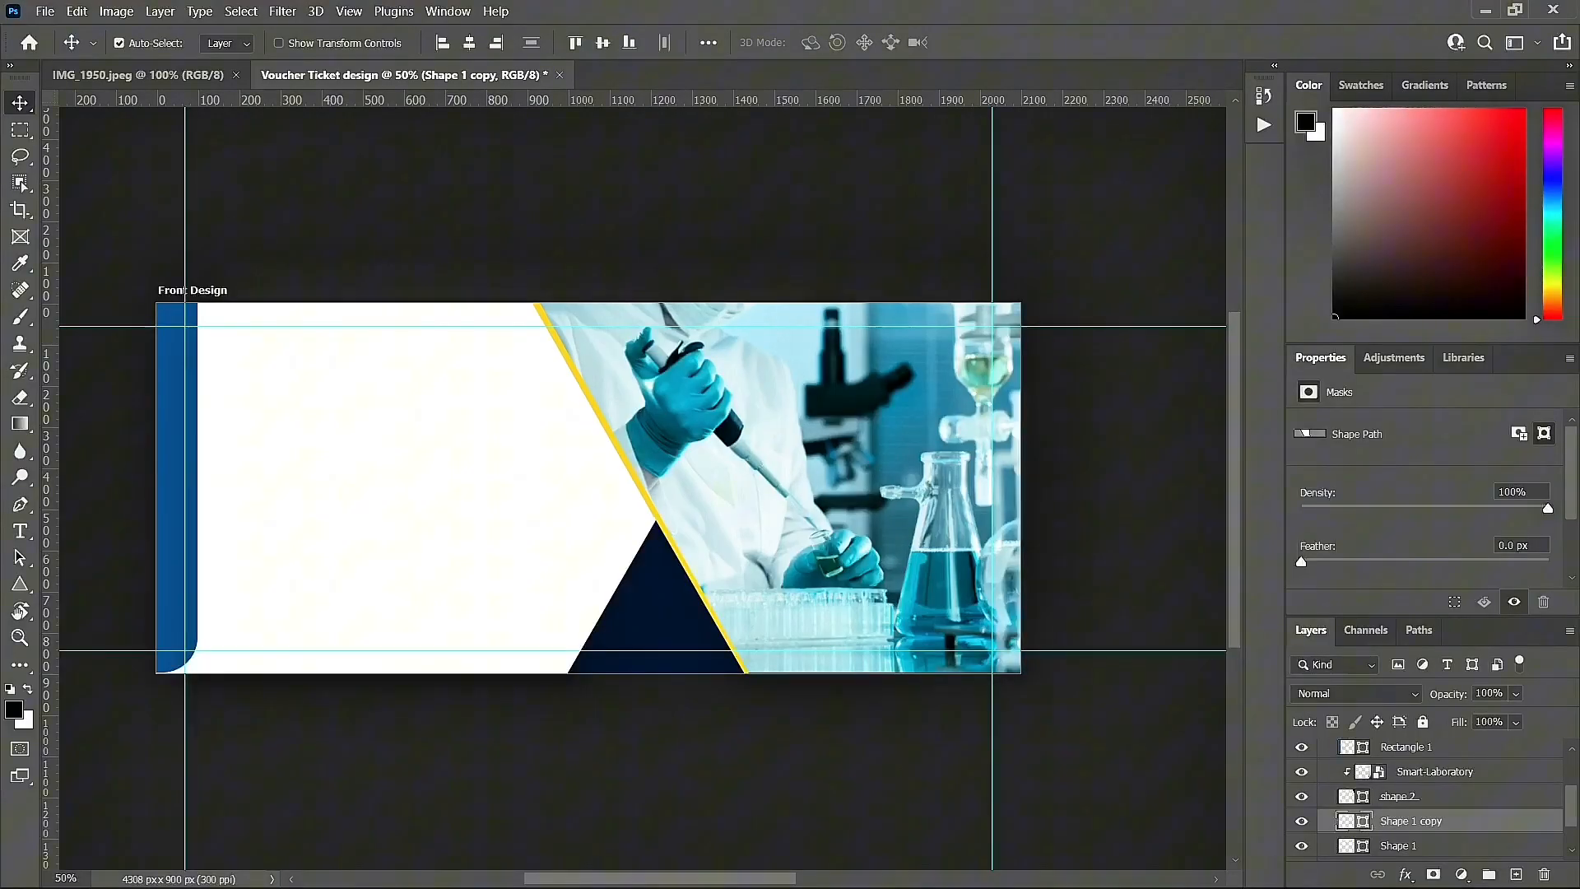
scroll(1440, 778, down, 2)
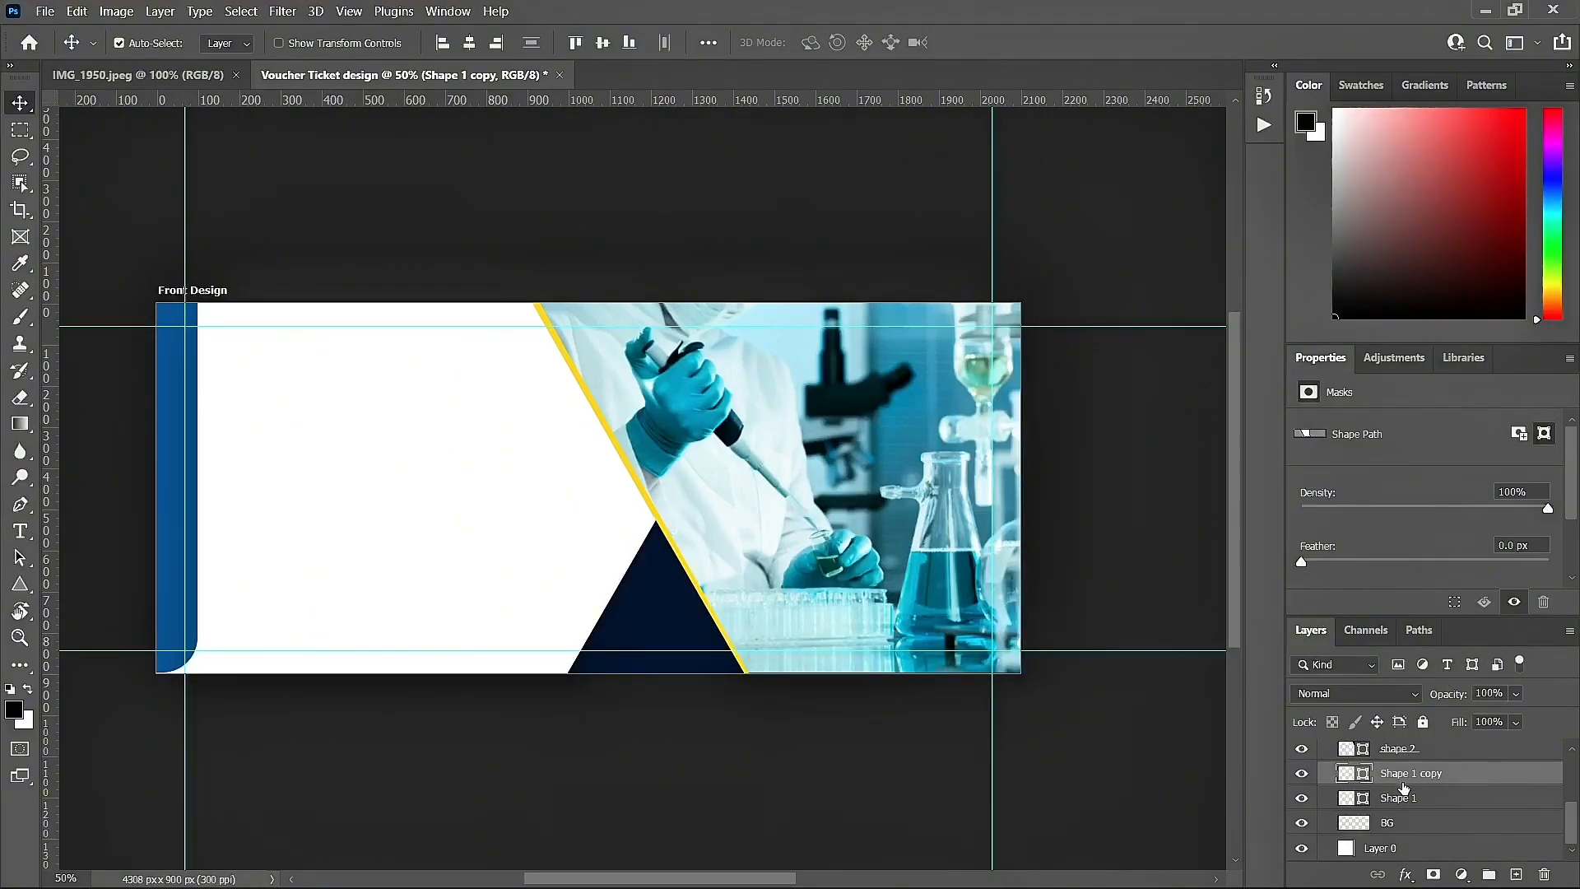
scroll(1440, 782, up, 2)
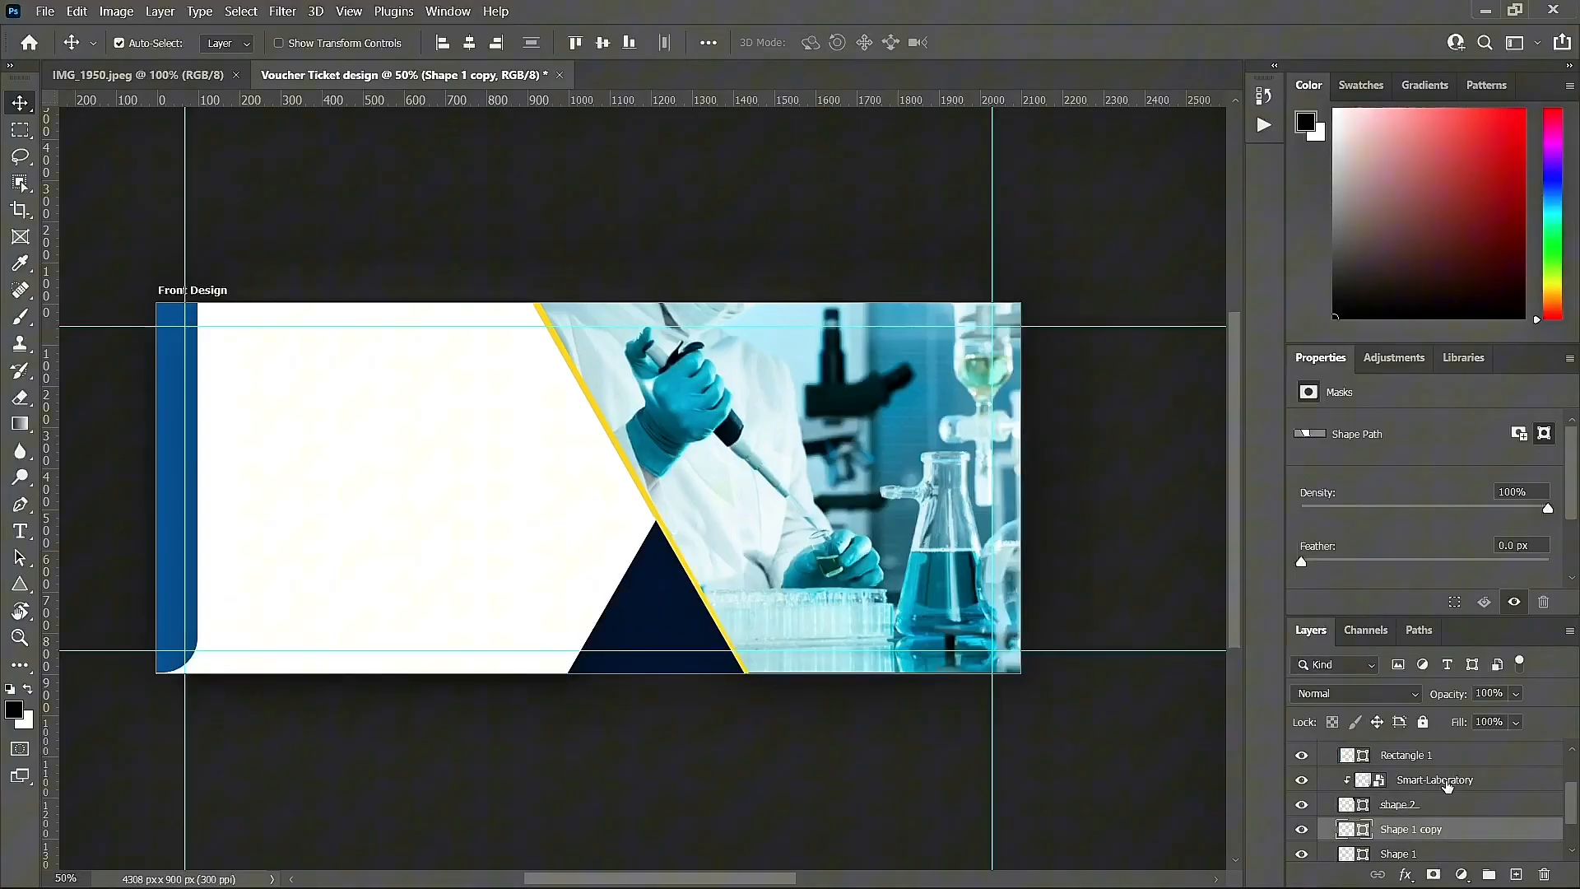
scroll(1447, 790, down, 1)
double_click(1419, 802)
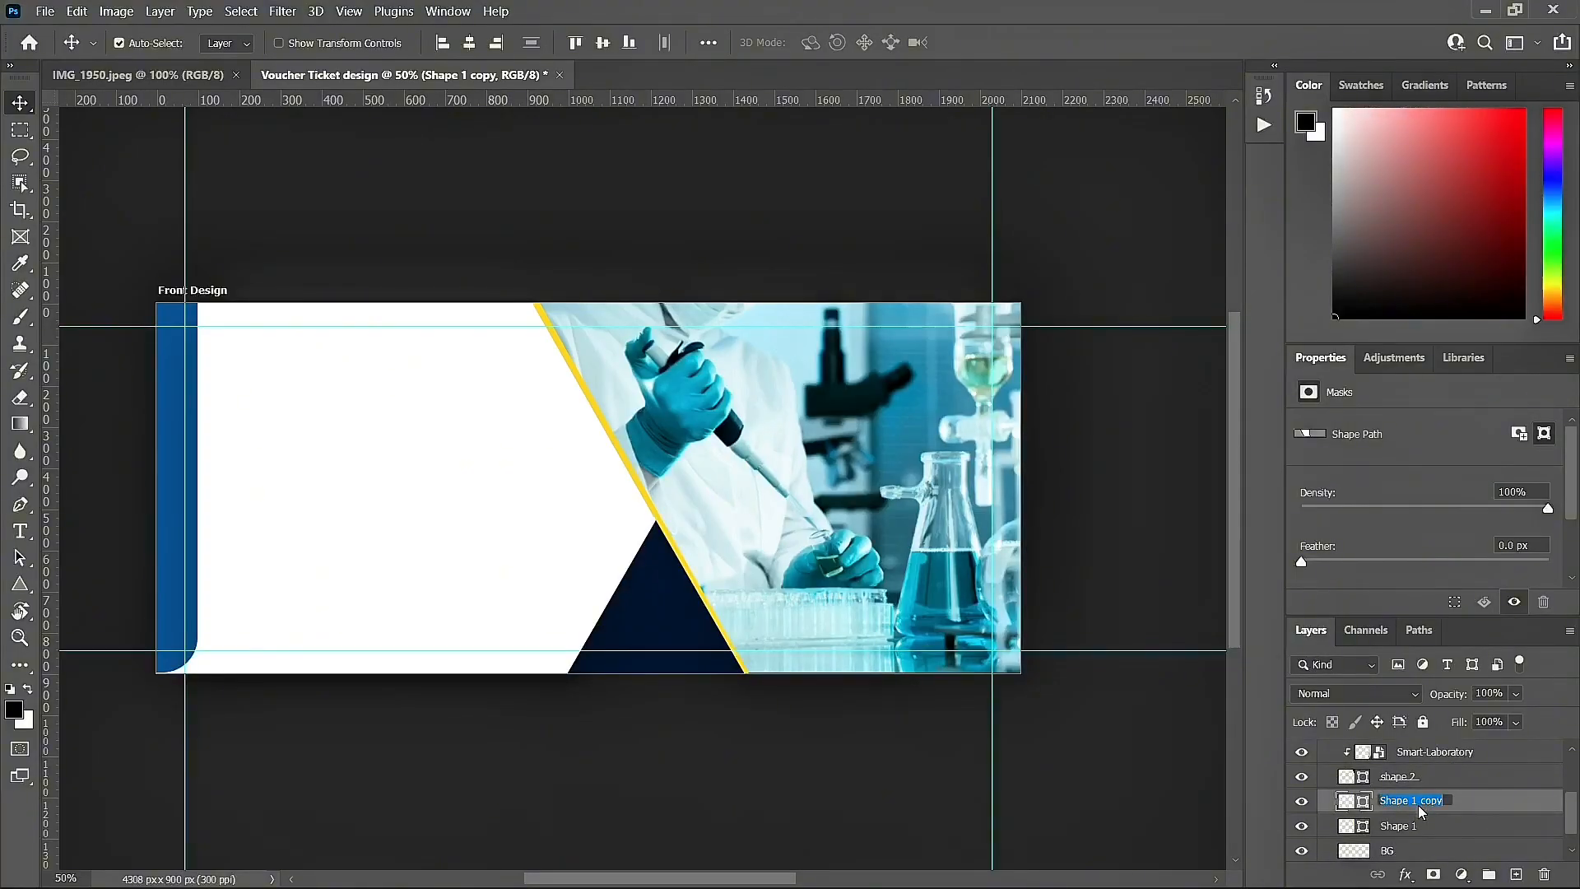
click(1436, 804)
key(Return)
Step: Nudge the Shape 3 strip left of Shape 1 to form a wider diagonal band beside the photo
click(1408, 827)
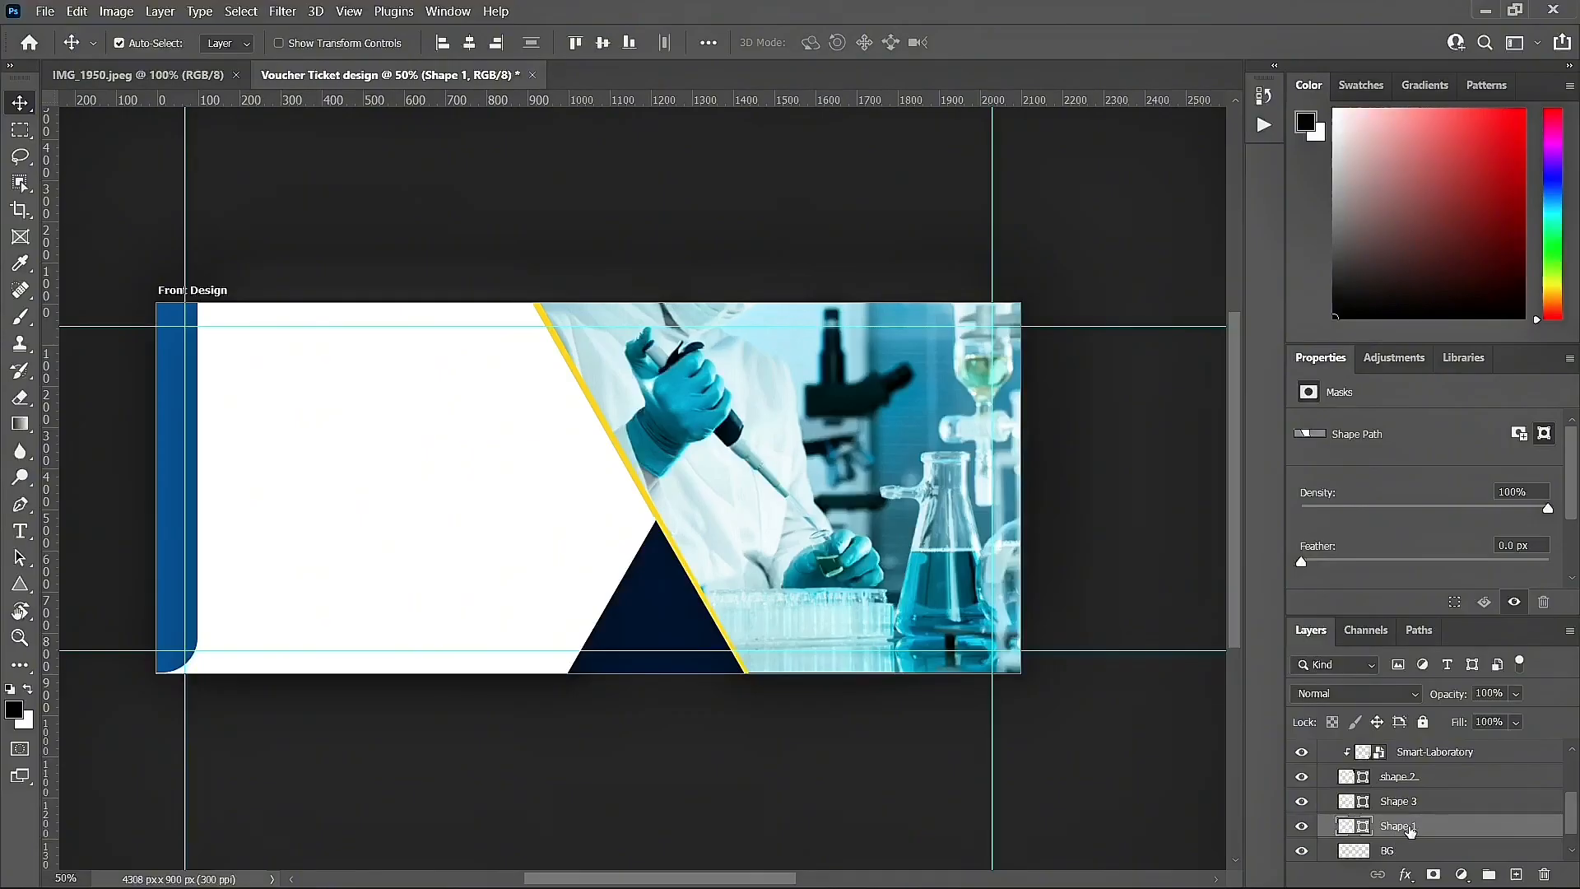
click(1434, 803)
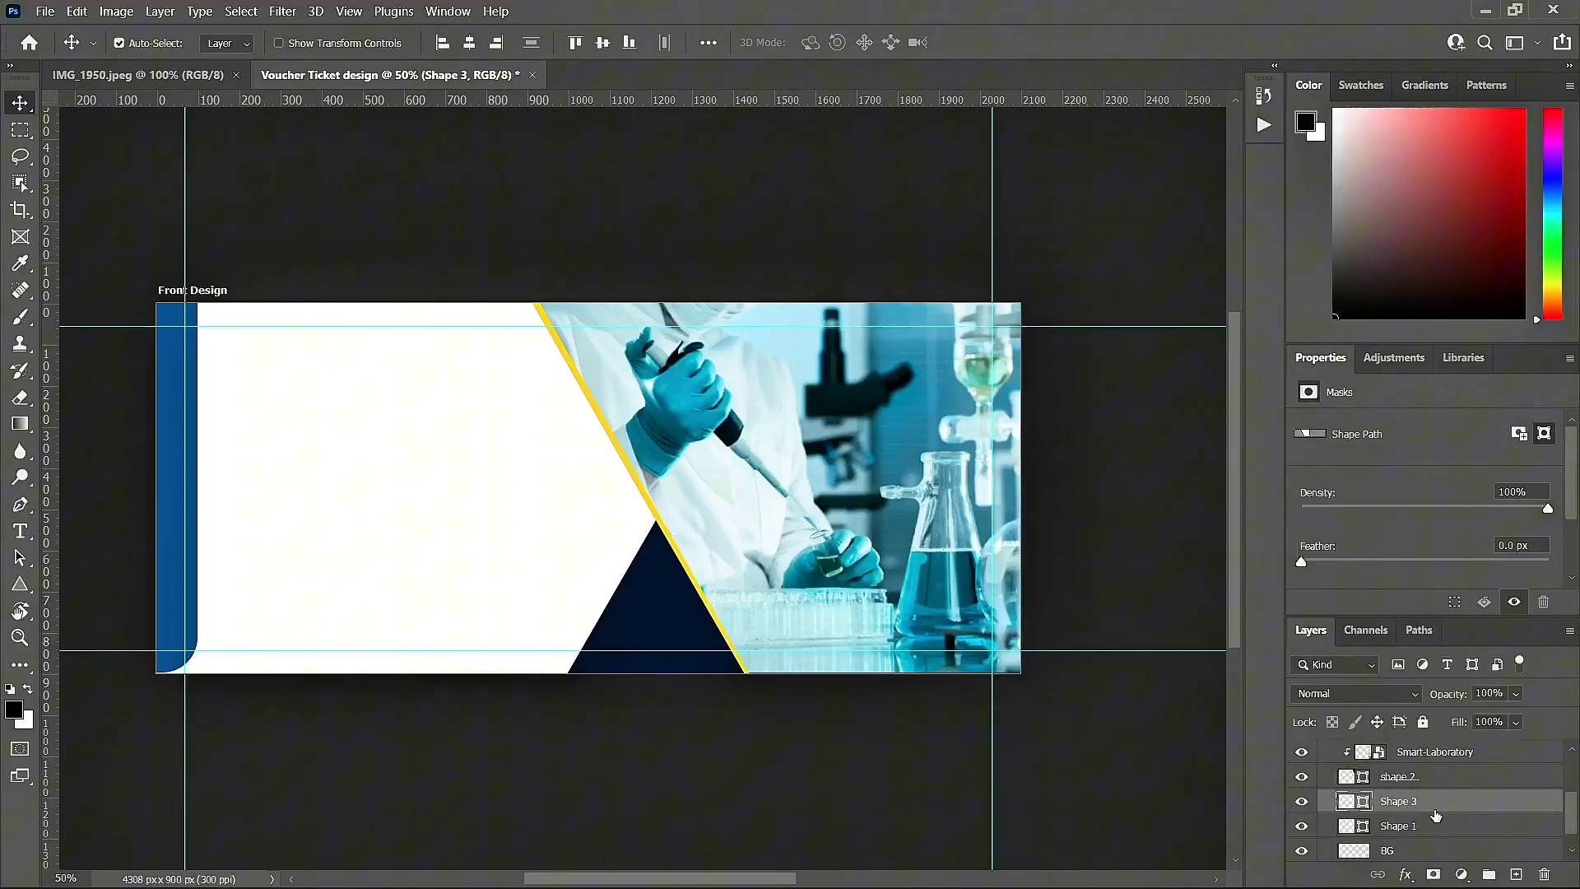
key(shift+Left)
key(shift+Left)
key(shift+Left)
key(shift+Left)
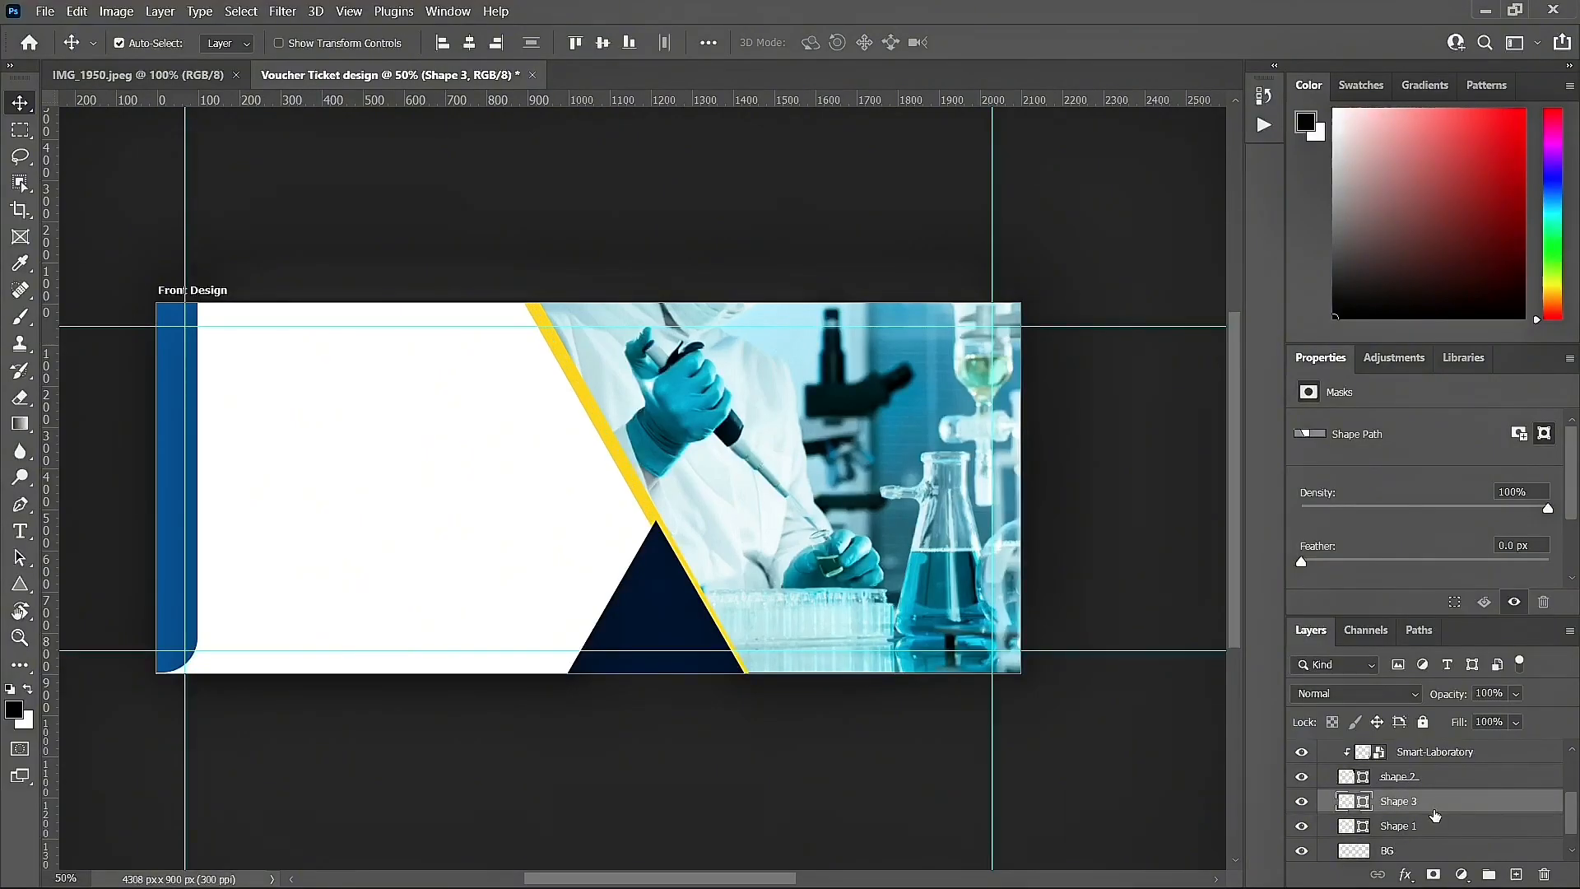
key(Left)
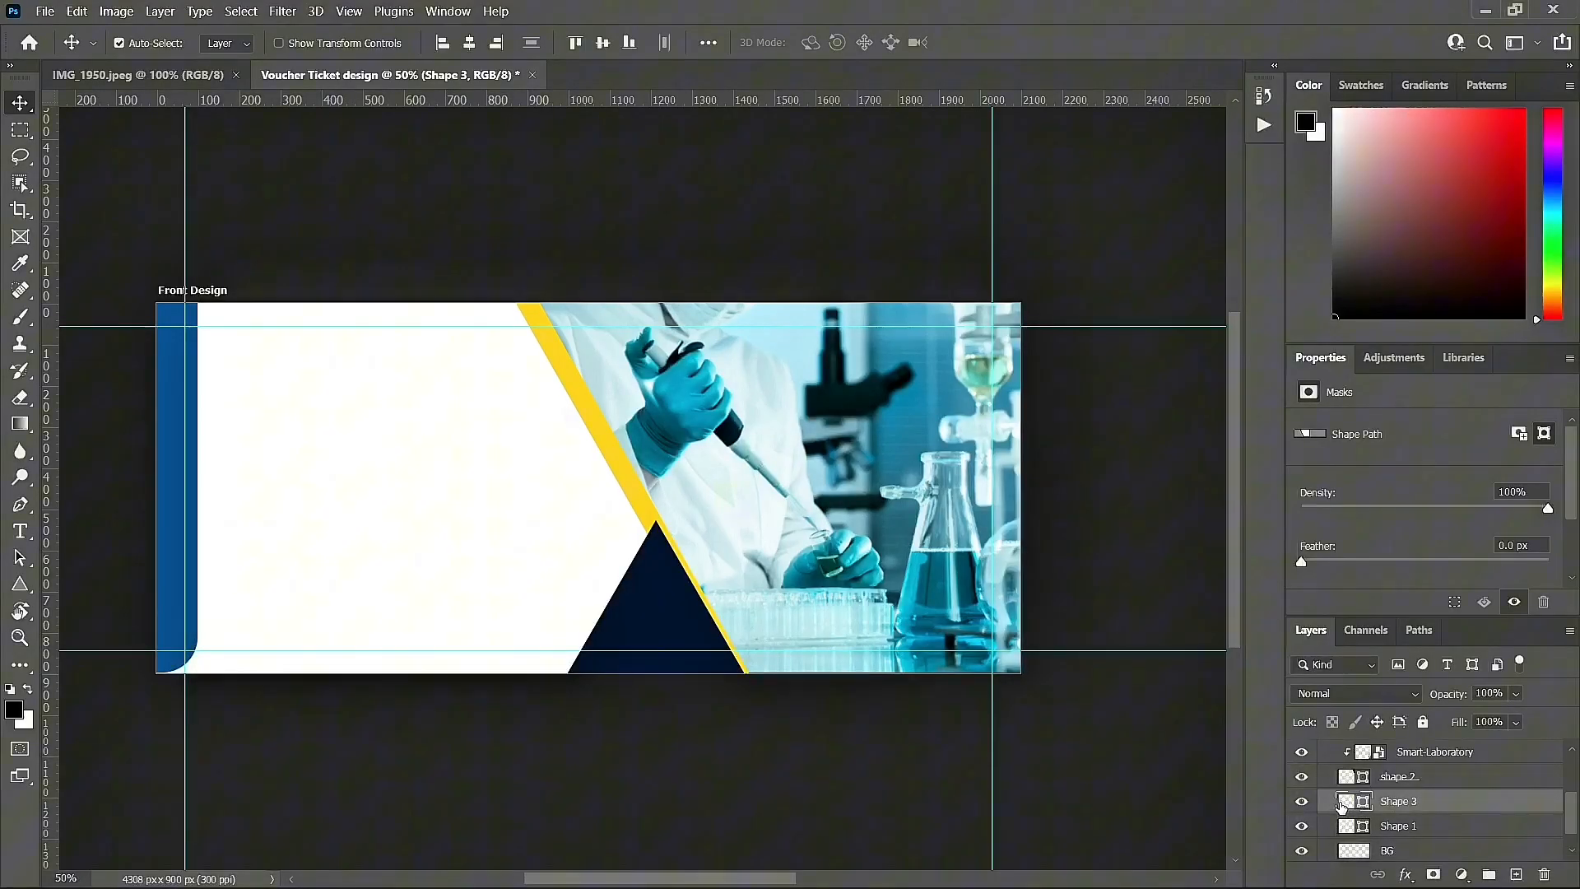
Step: Change the fill of Shape 3 to navy blue 0a1a5b
double_click(1345, 804)
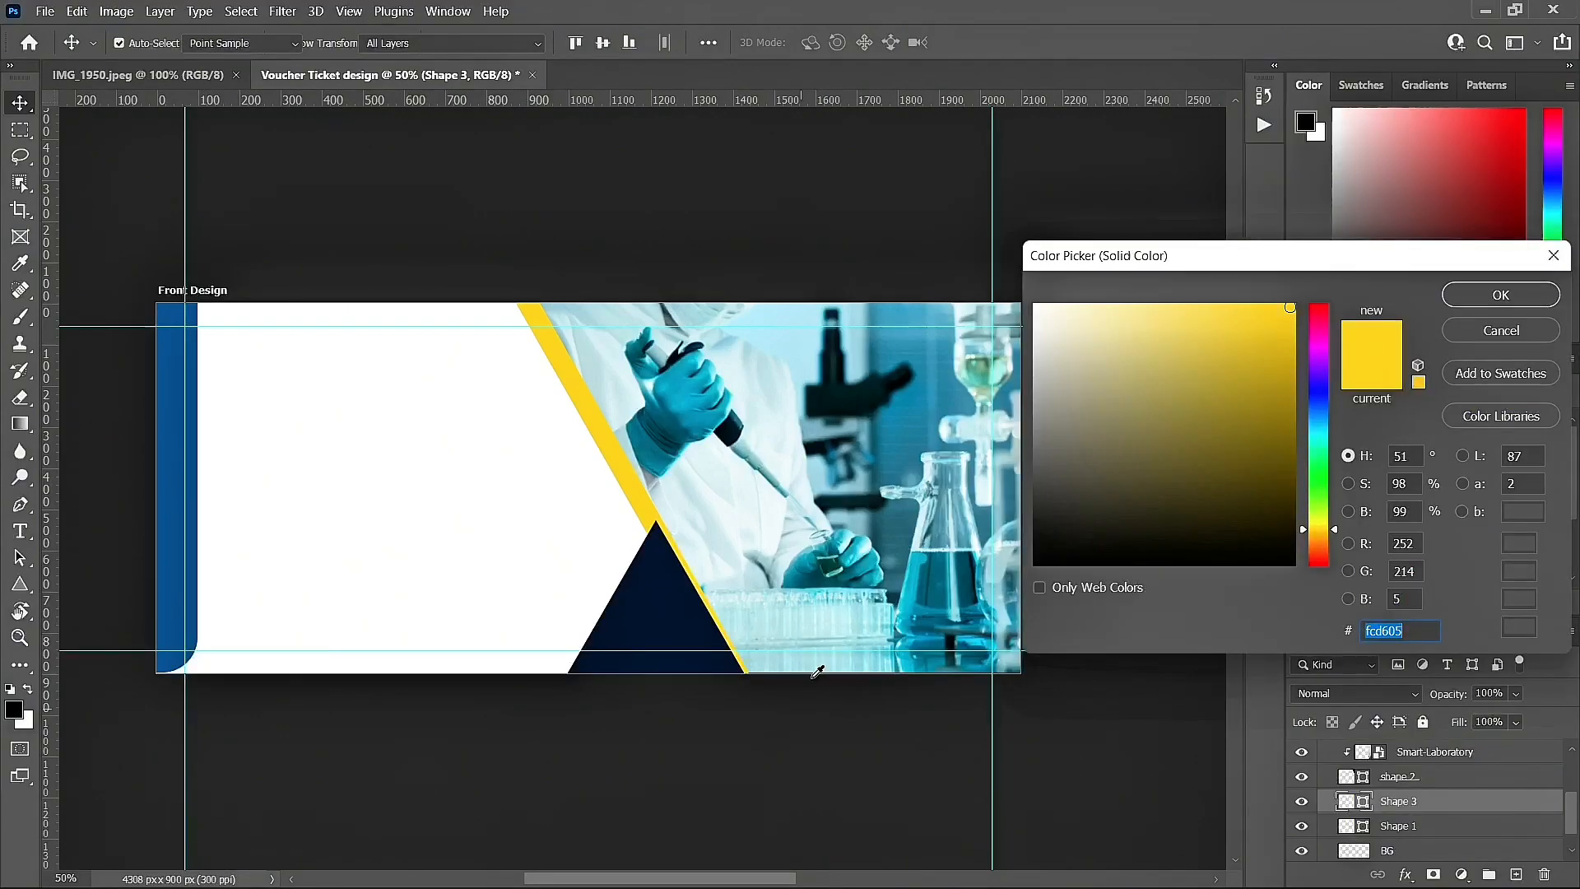
click(659, 562)
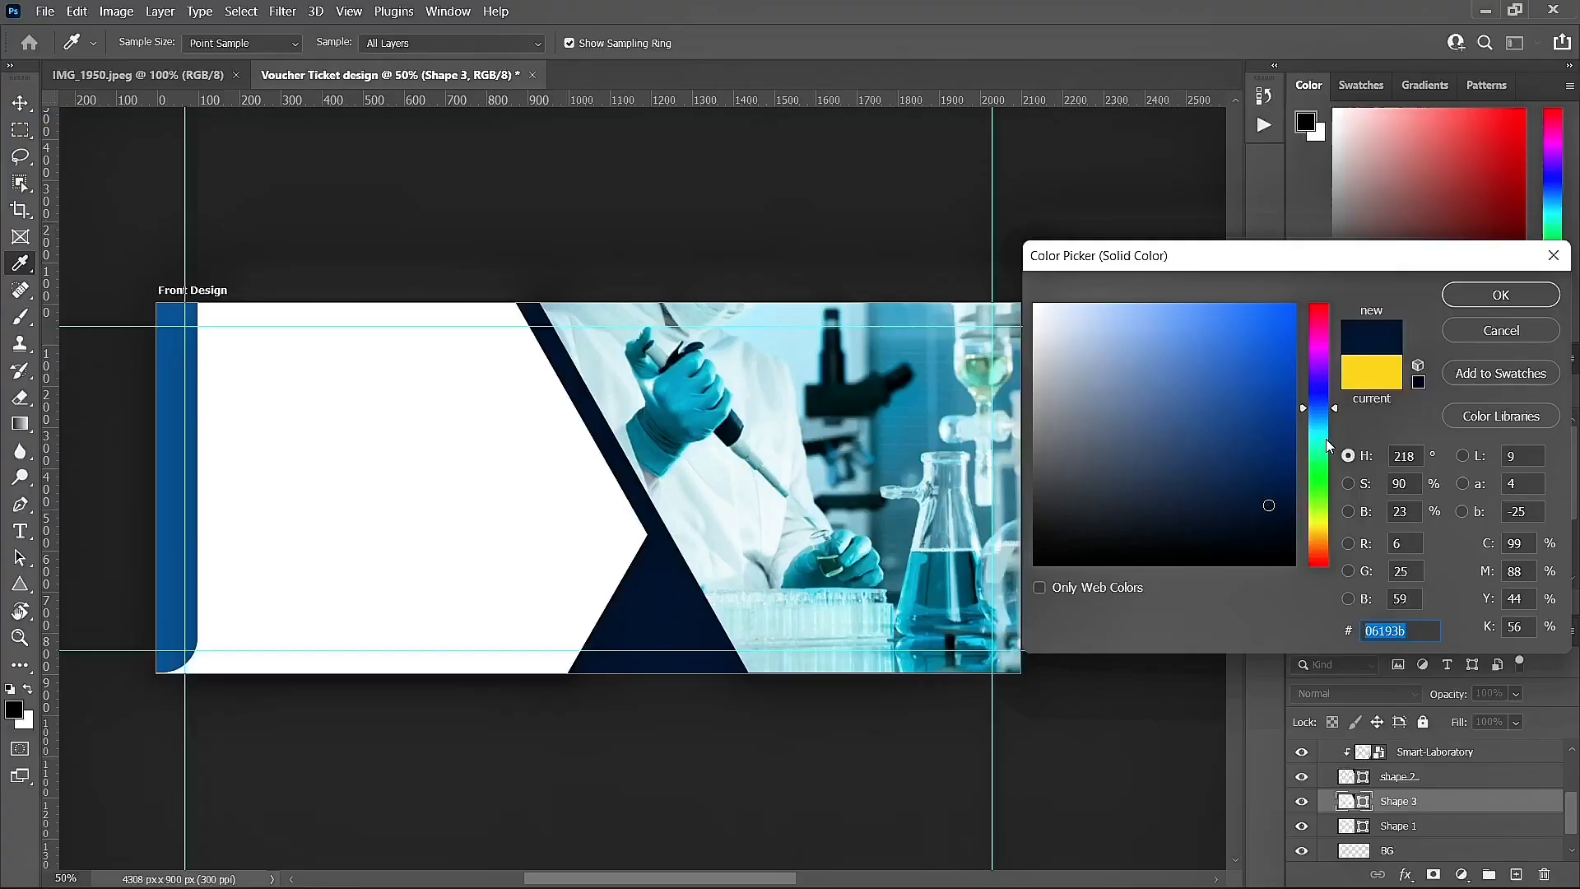
click(1317, 399)
click(1266, 478)
click(1266, 473)
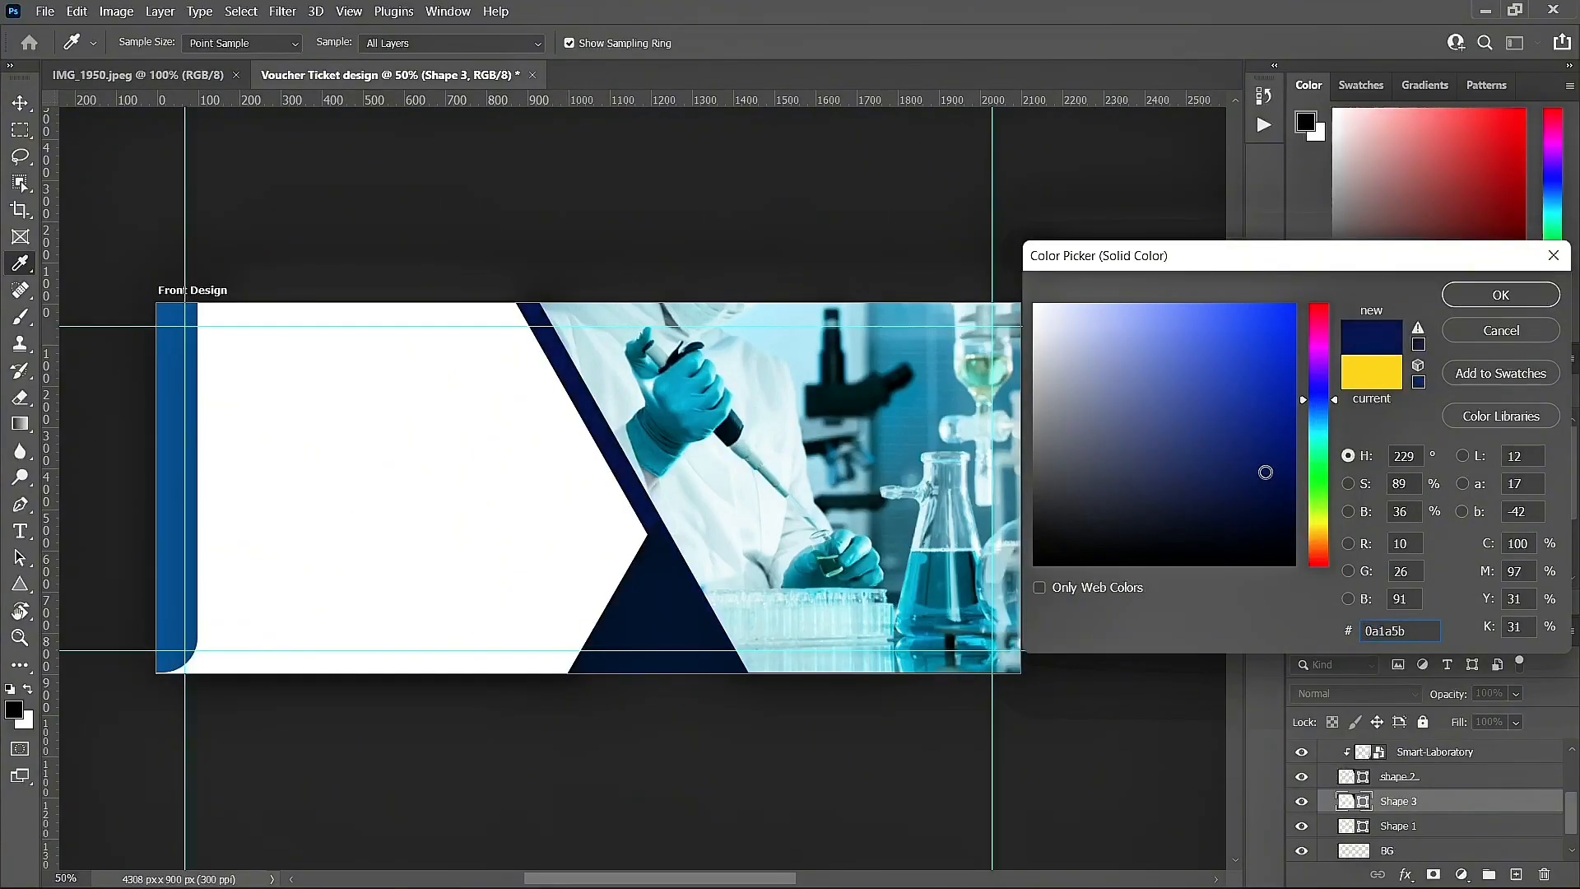
click(1501, 301)
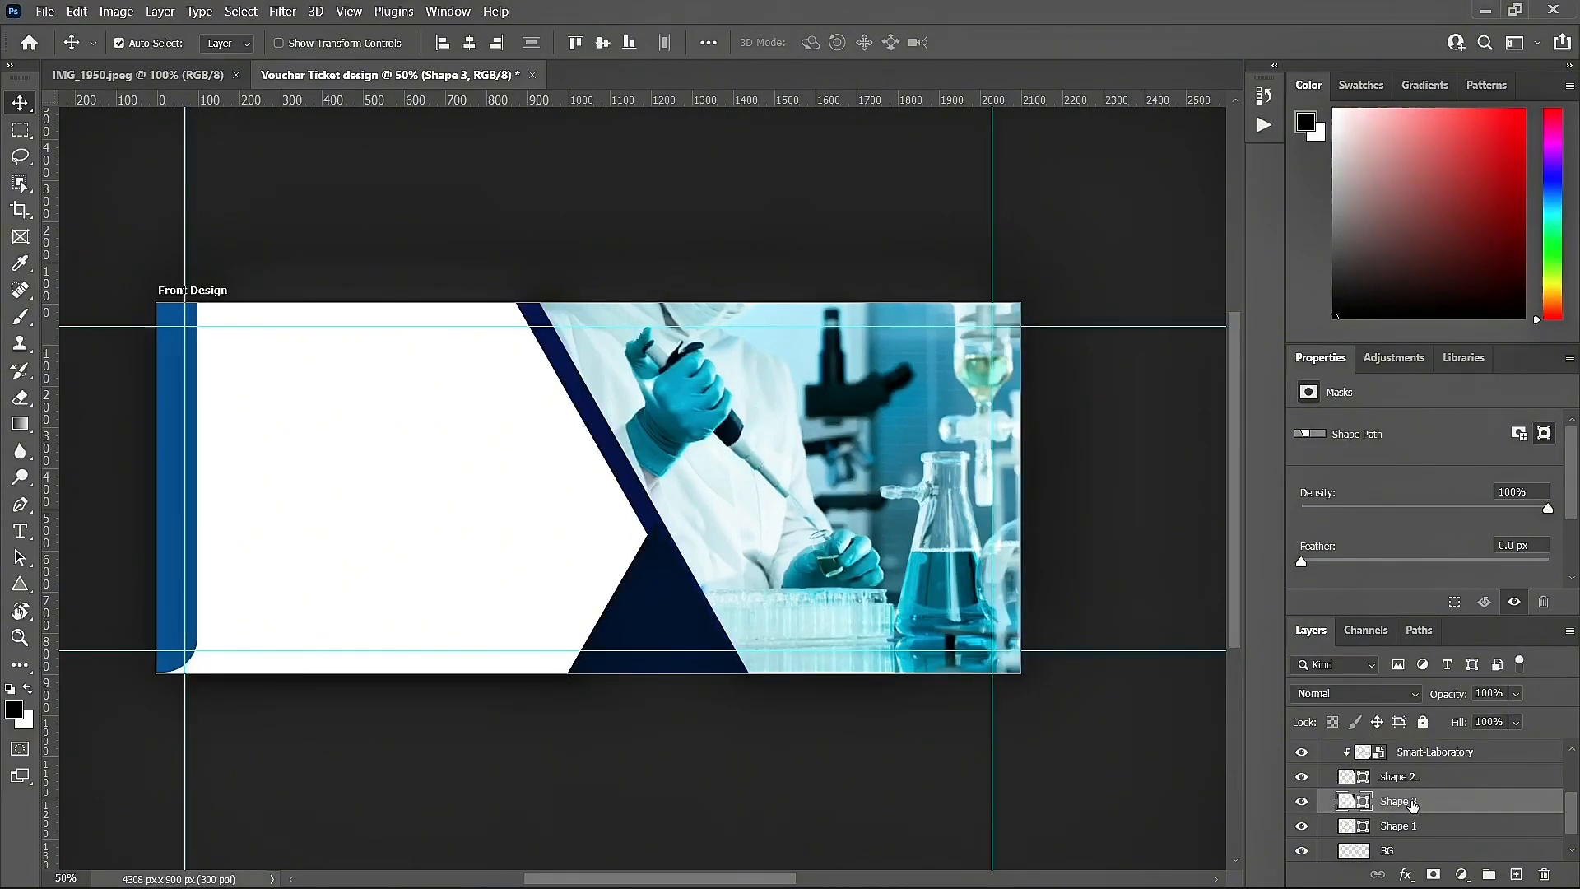
Step: Move the Shape 3 layer directly below Shape 1 in the layer stack
drag(1415, 802, 1421, 837)
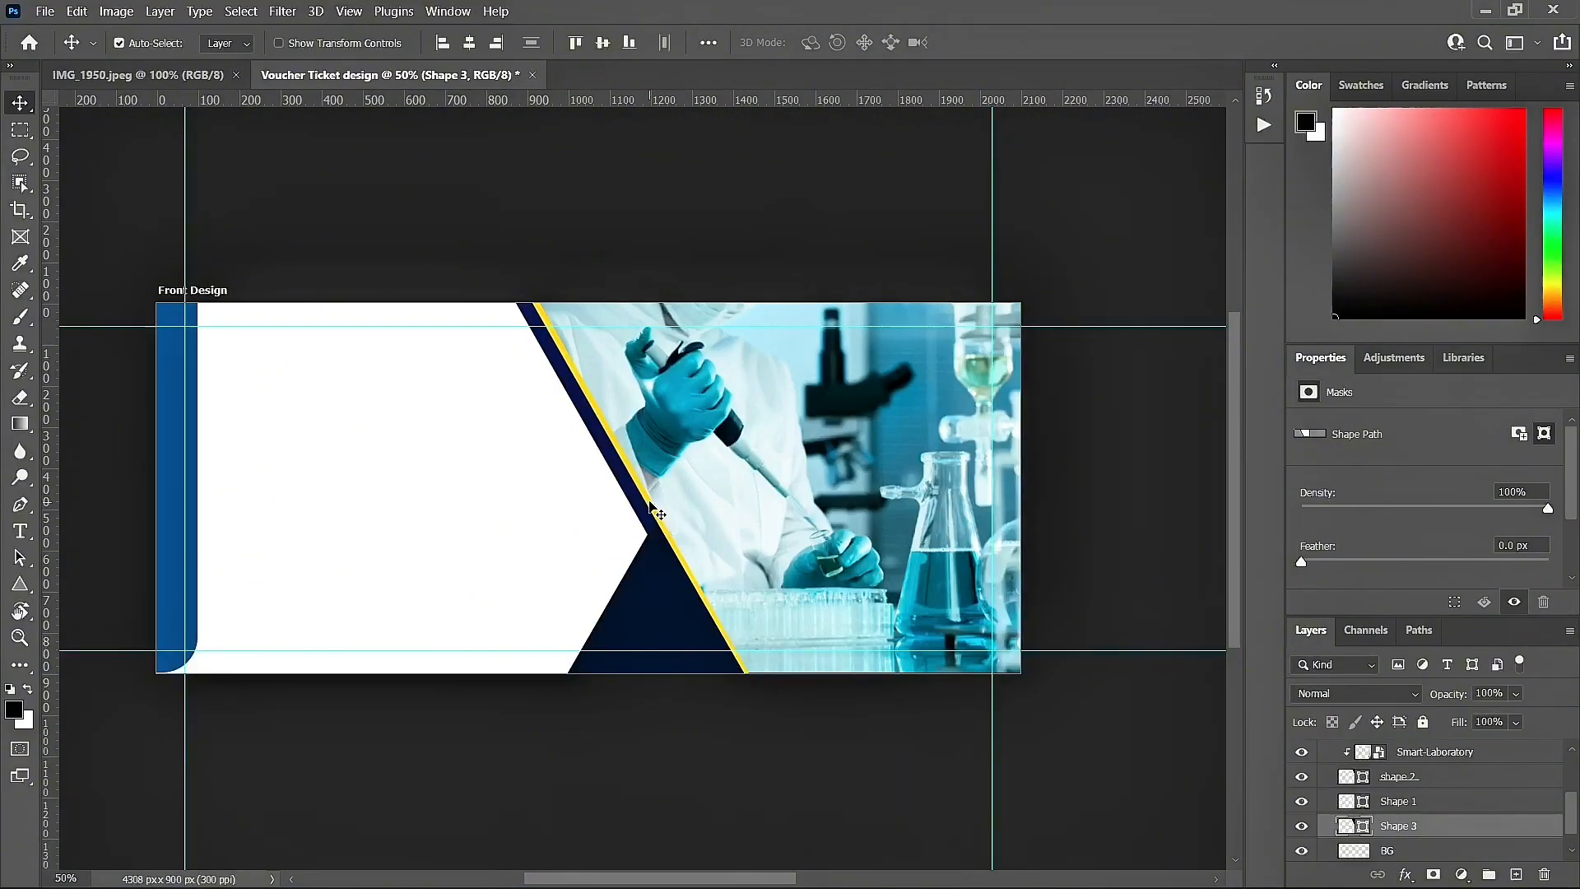
click(652, 507)
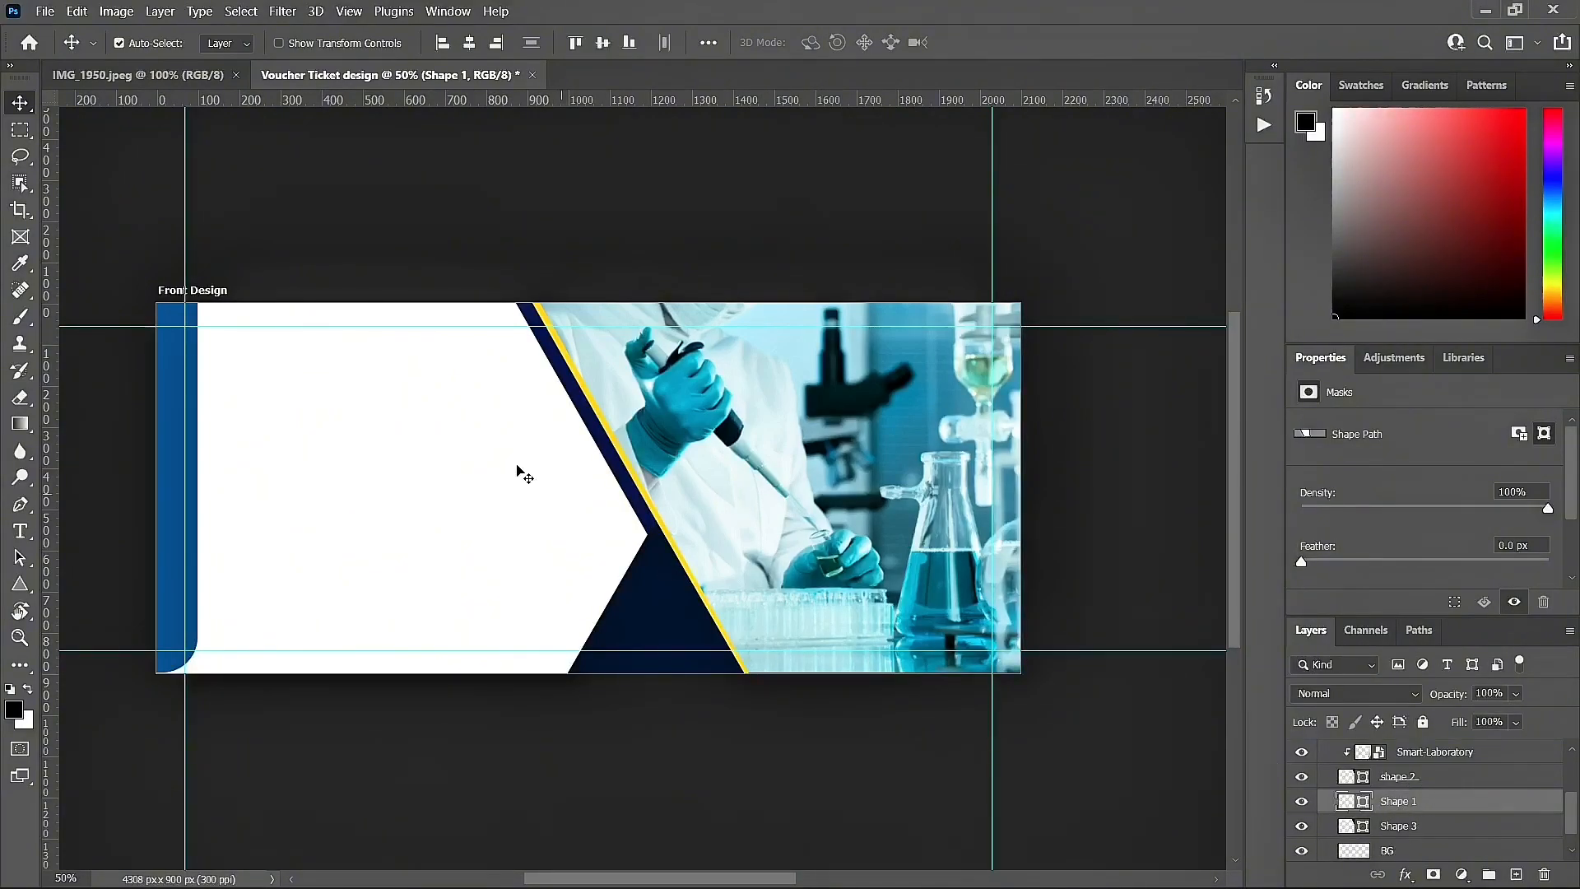
click(584, 423)
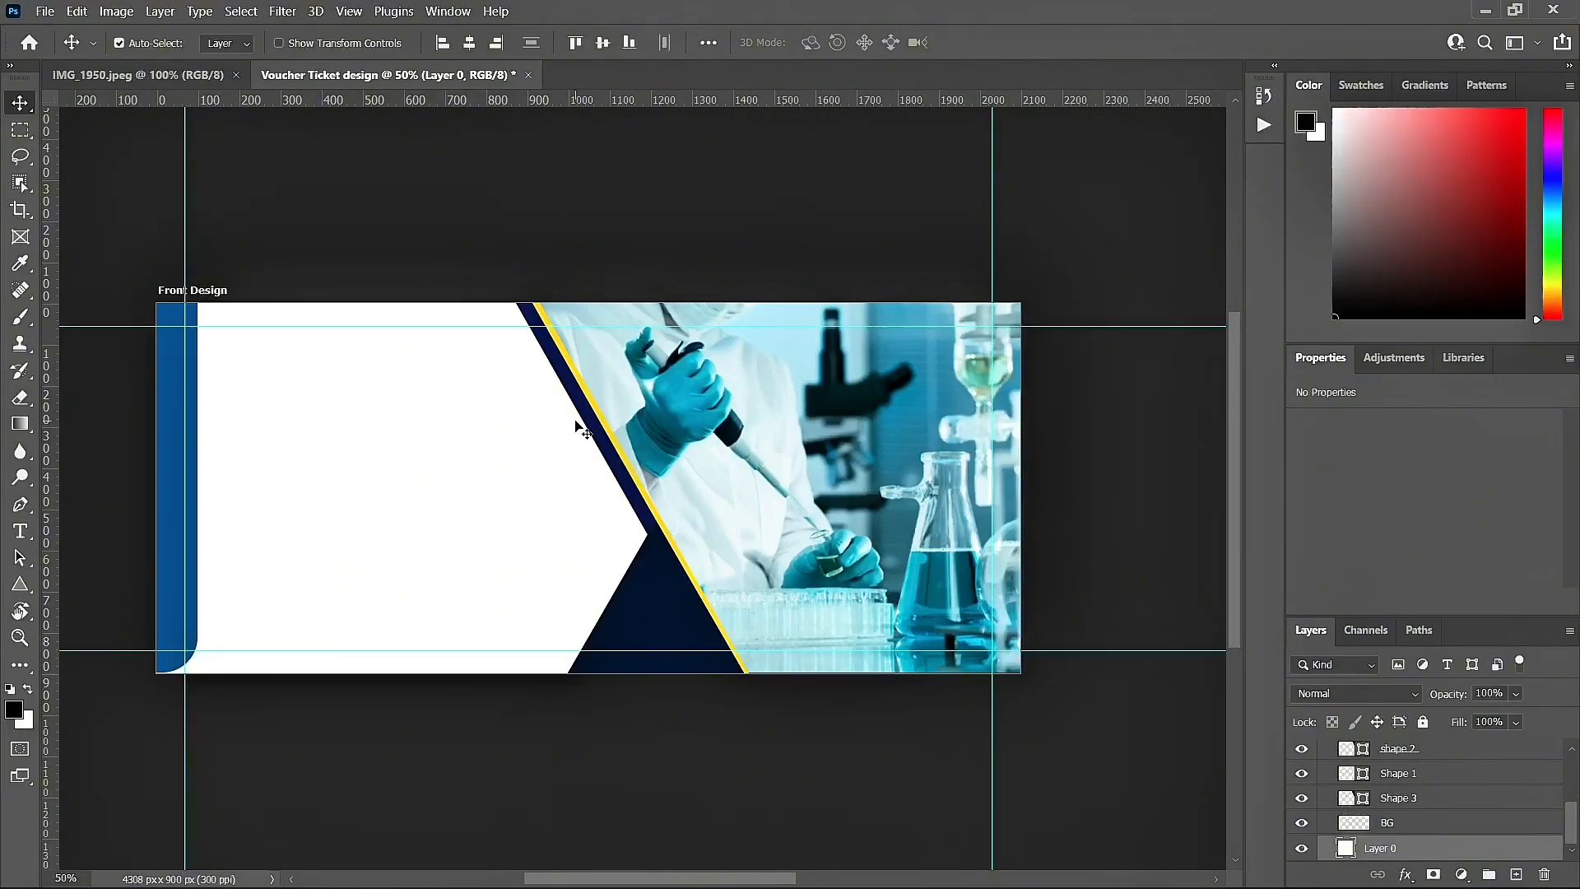
Step: Nudge the navy Shape 3 strip slightly left to widen the band beside the yellow edge
click(588, 424)
key(Left)
key(Left)
key(Left)
key(Left)
key(Left)
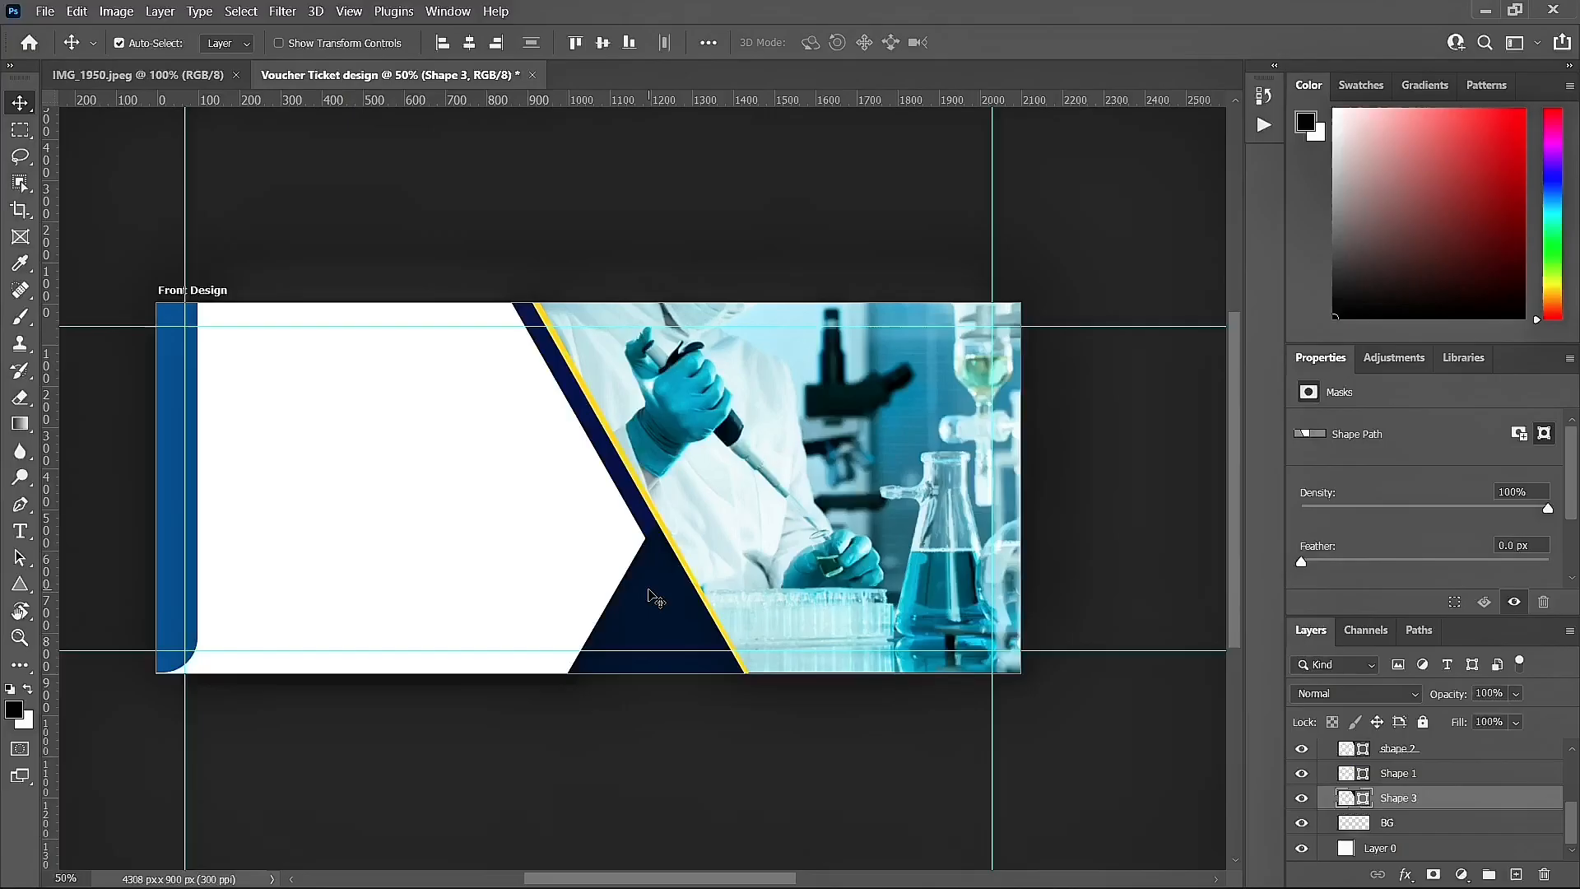
Step: Duplicate the Triangle 1 layer and rename the copy Triangle 2
click(656, 598)
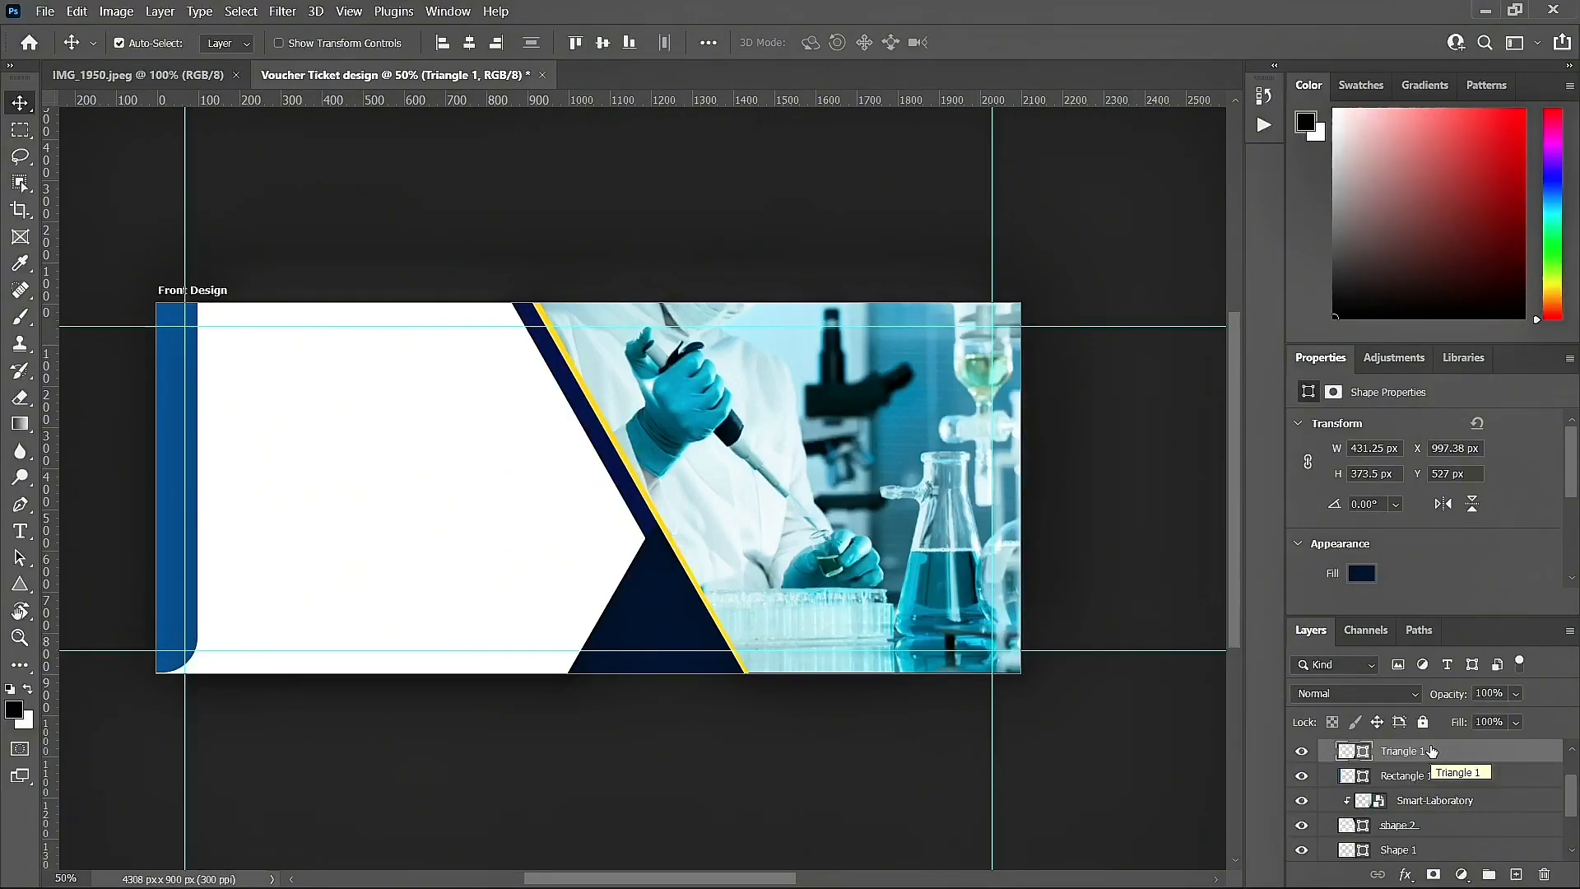
key(ctrl+j)
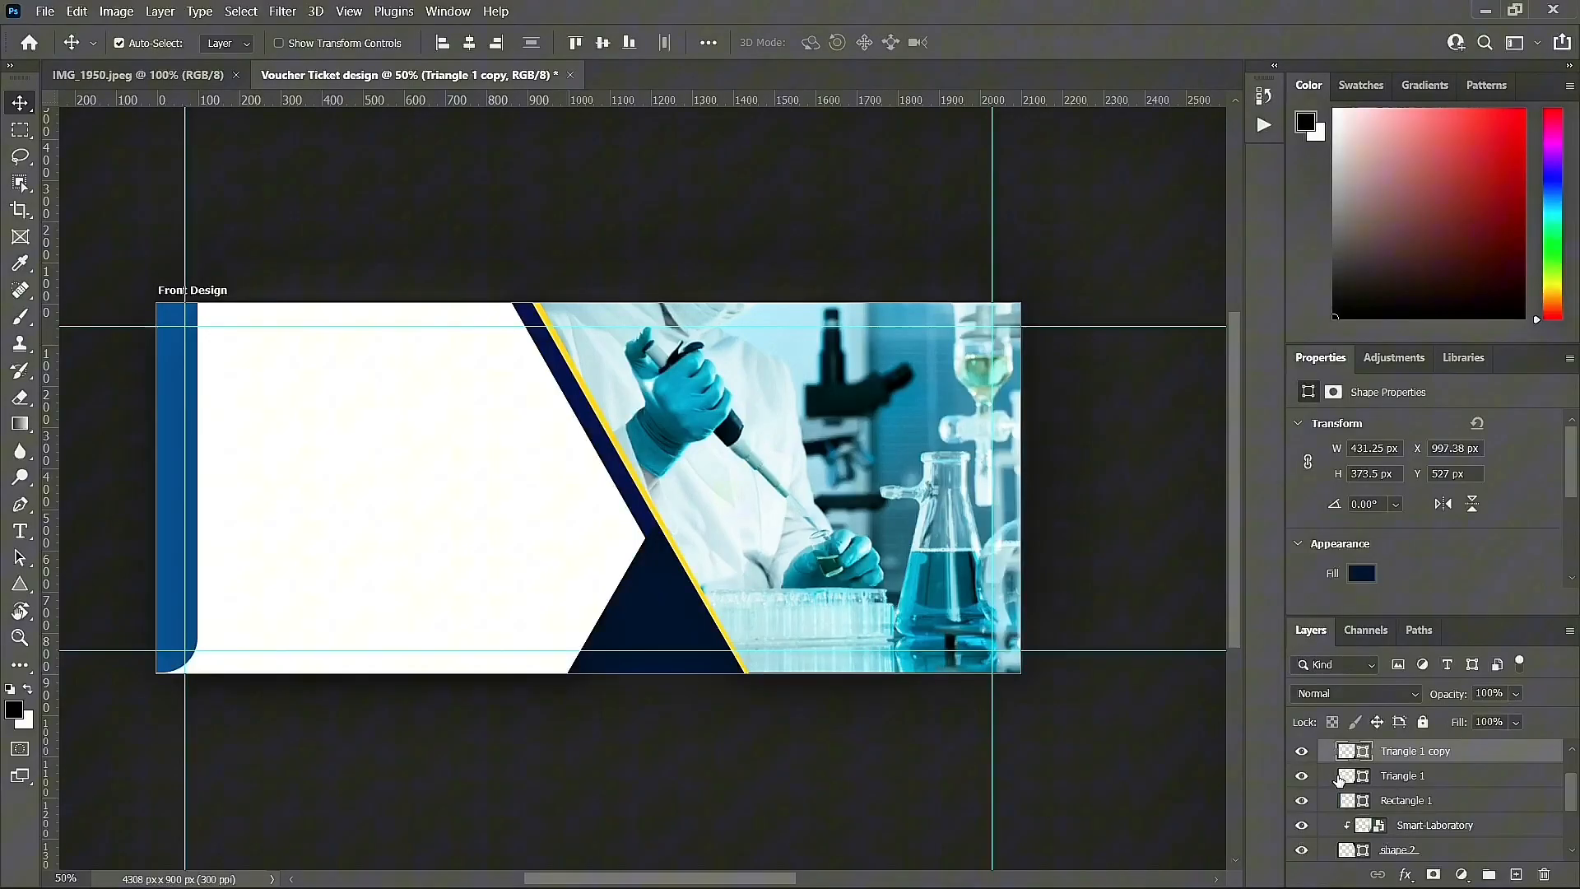
double_click(1436, 752)
key(BackSpace)
key(ctrl+z)
key(Right)
key(BackSpace)
key(Return)
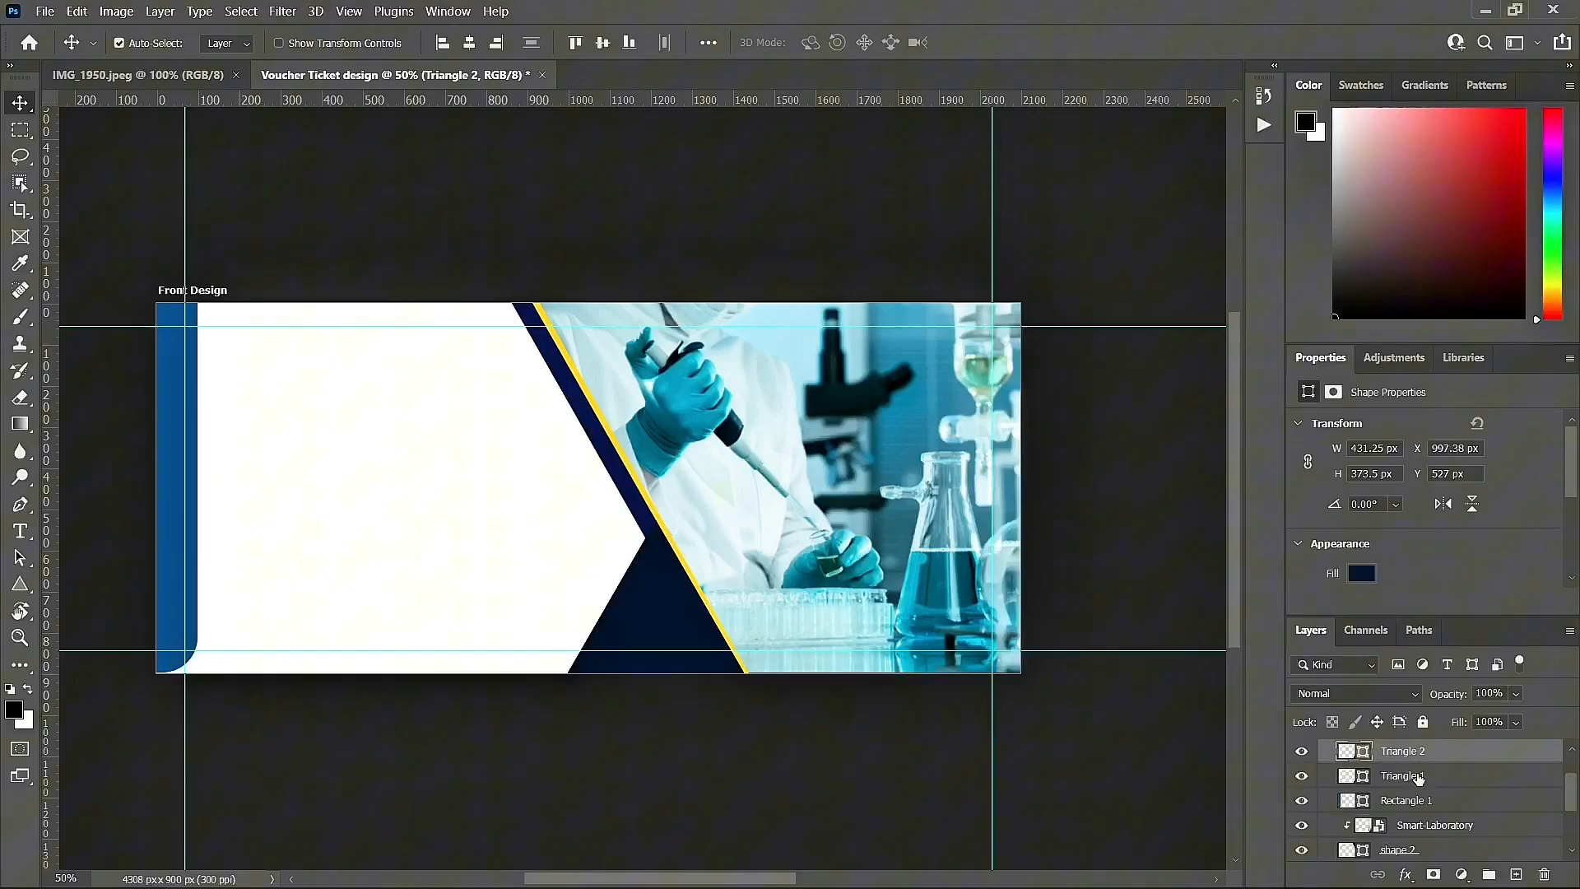
Step: Shift the Triangle 1 layer 50 px left, to X 947.38 px, so that it sticks out behind Triangle 2
click(1419, 777)
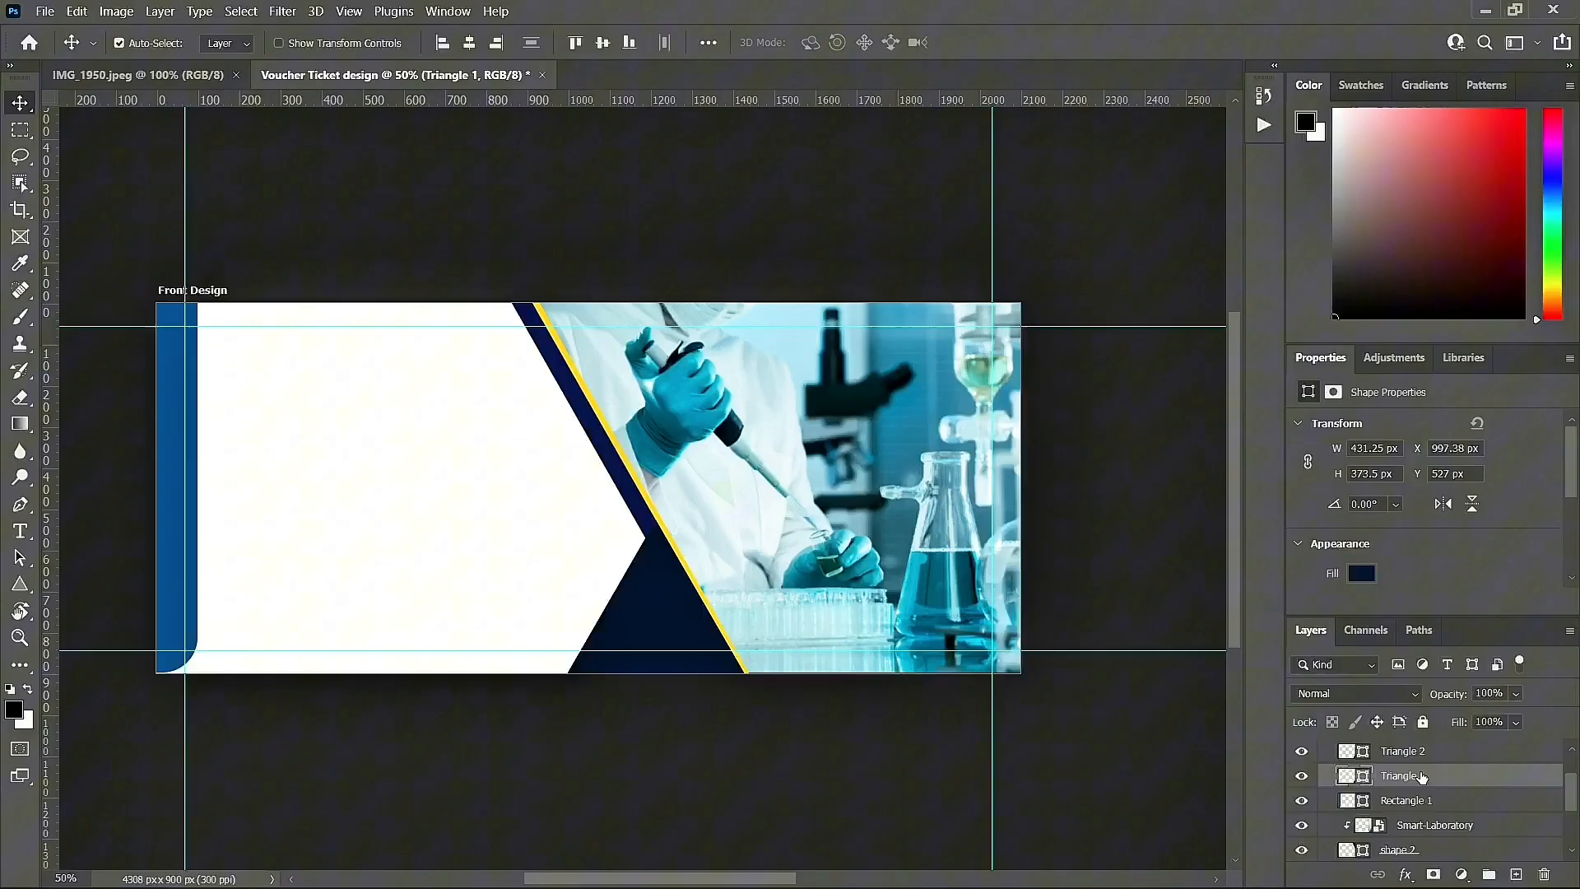
key(shift+Left)
key(shift+Left)
key(shift+Left)
key(shift+Left)
key(shift+Left)
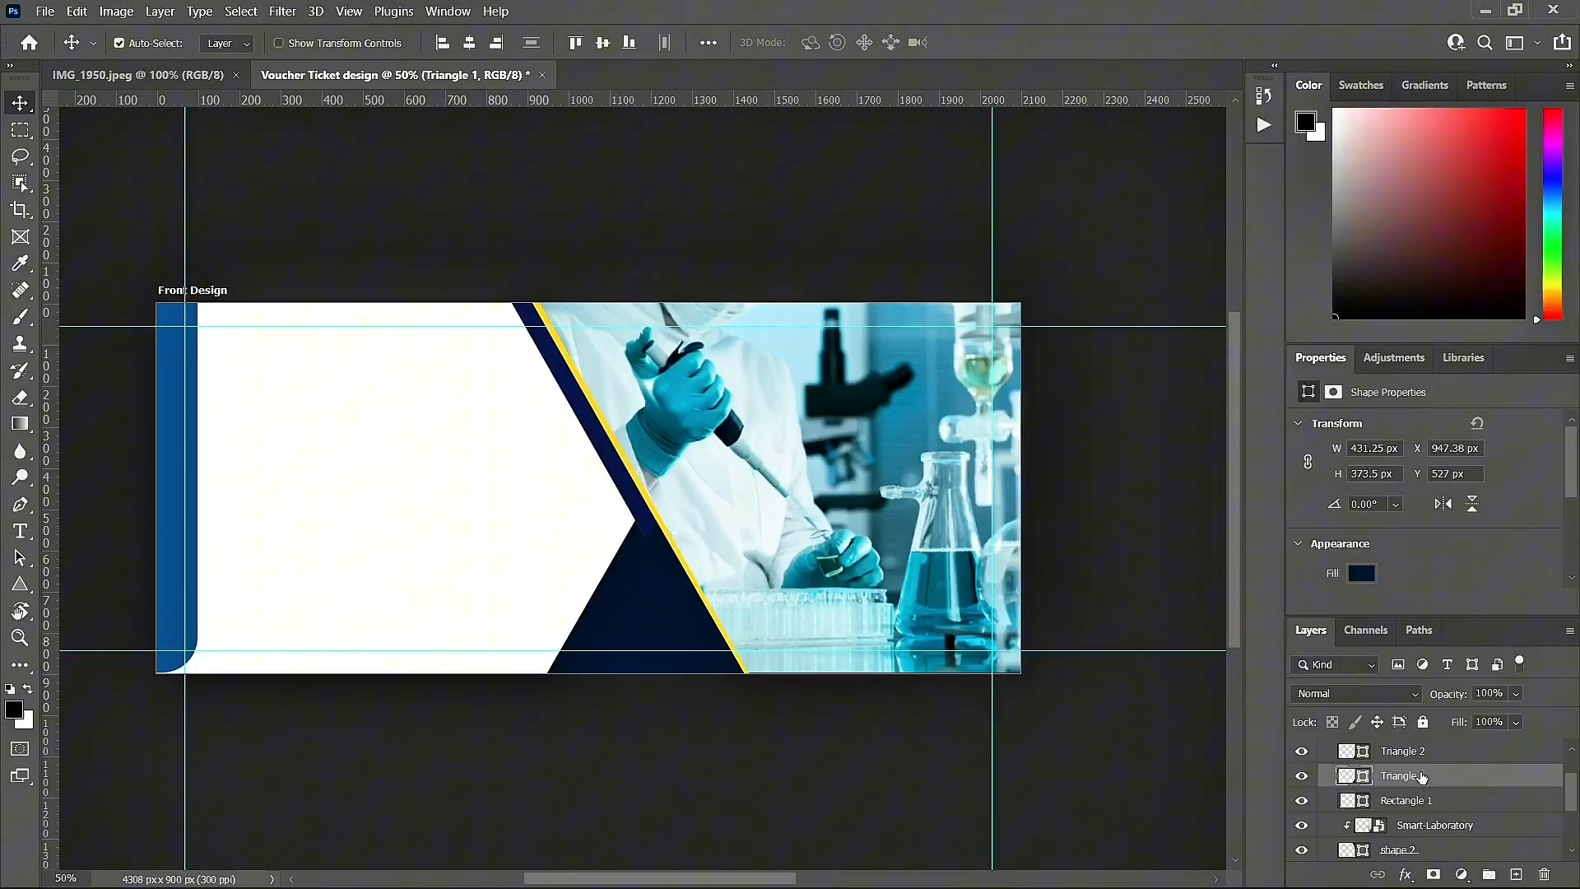
Step: Change the fill of Triangle 1 to navy 0a1a5b sampled from the diagonal strip, and nudge Shape 3 slightly left
double_click(1346, 775)
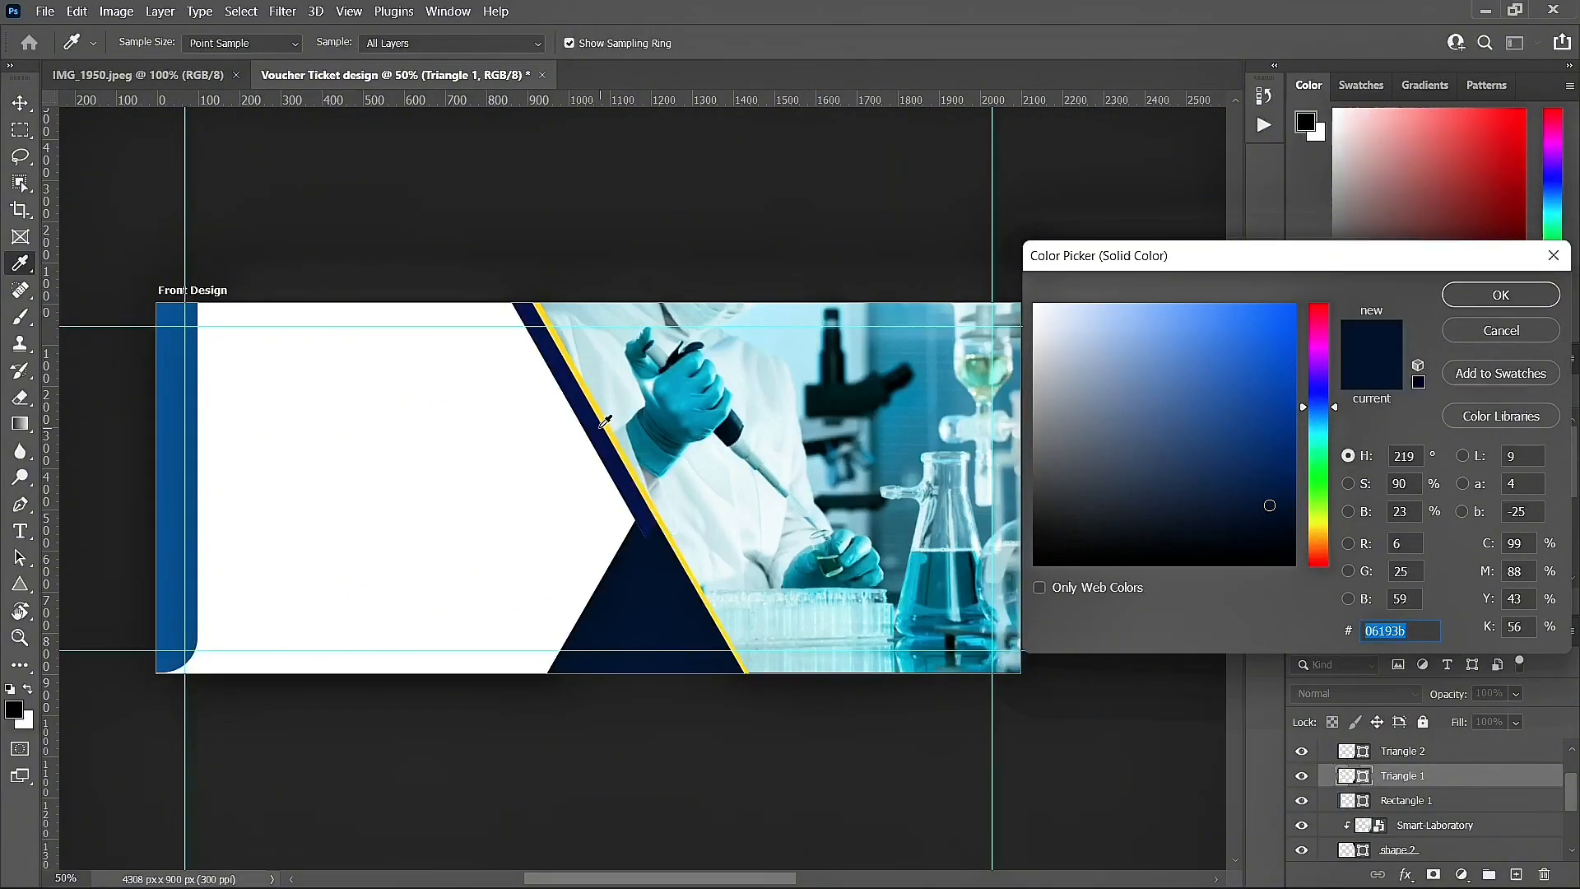
click(605, 422)
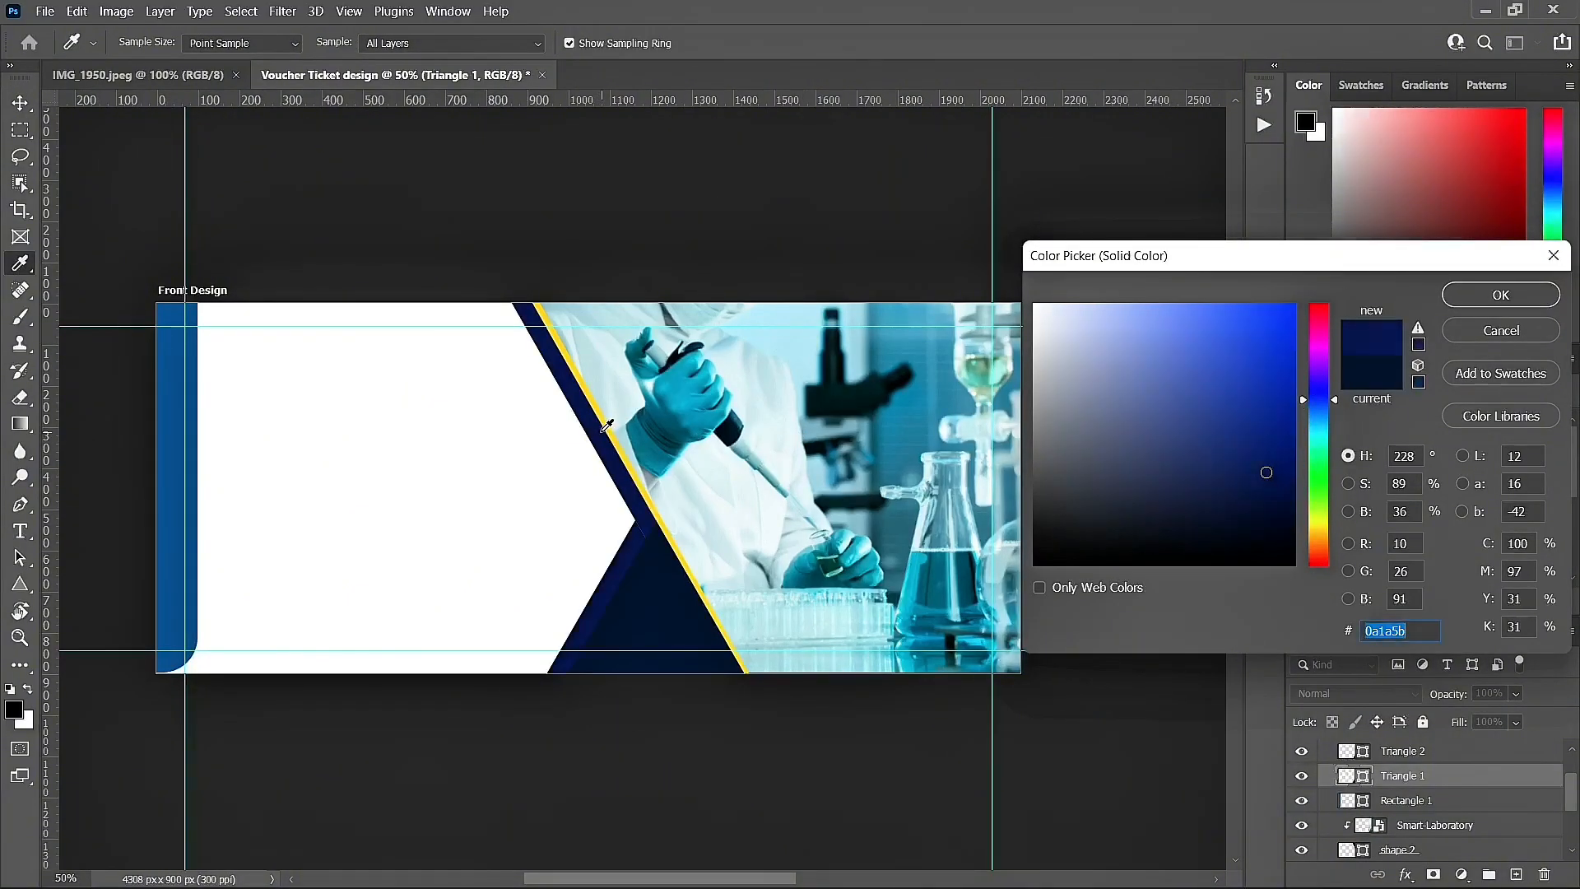
click(1481, 294)
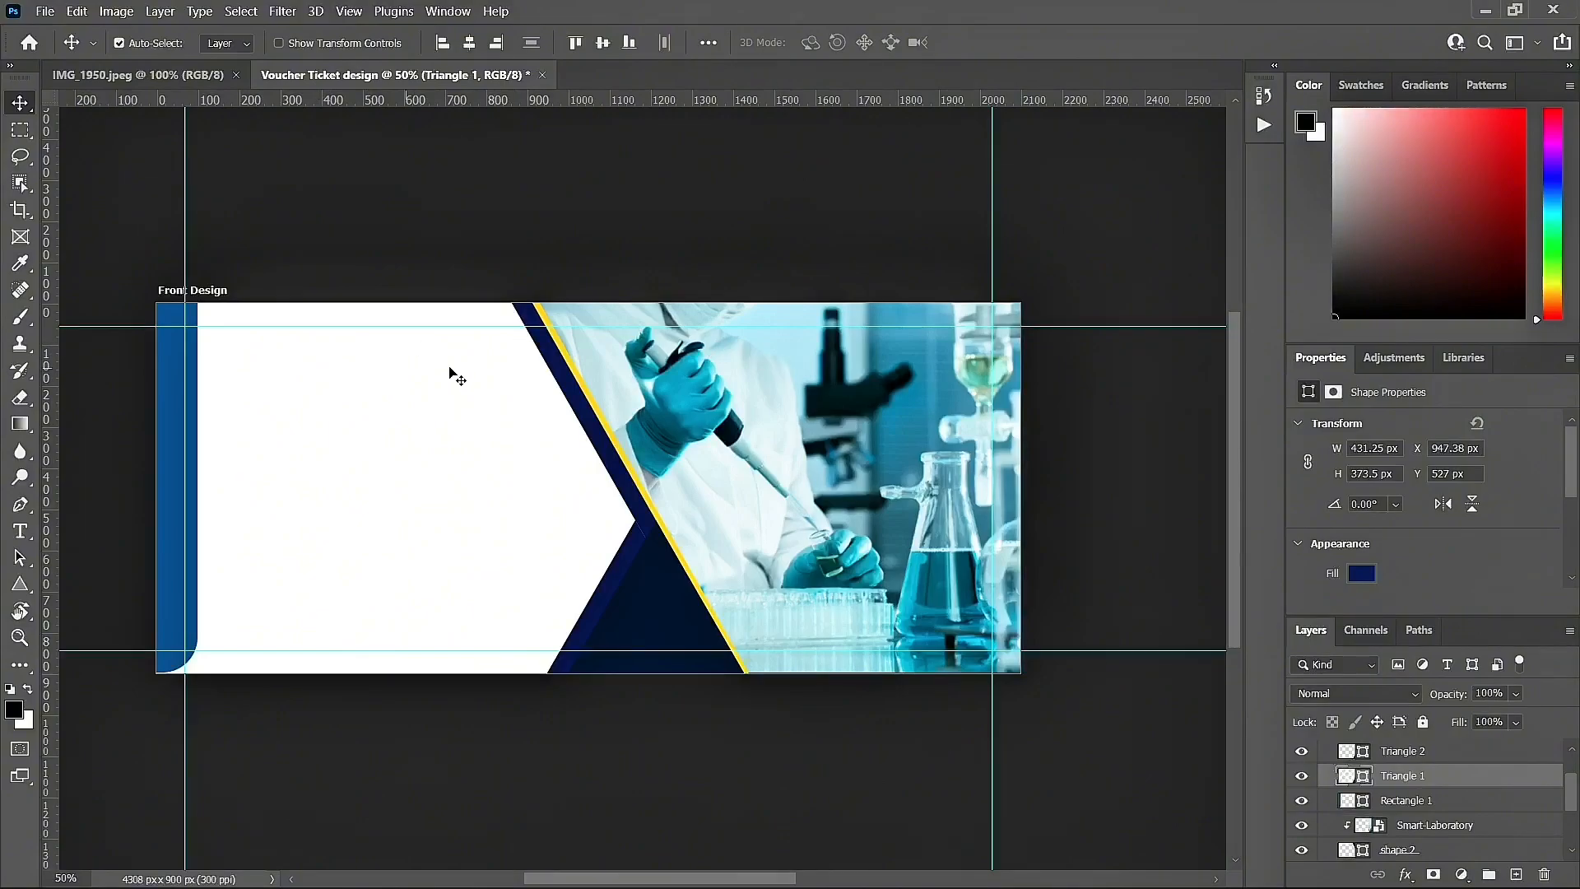
click(605, 451)
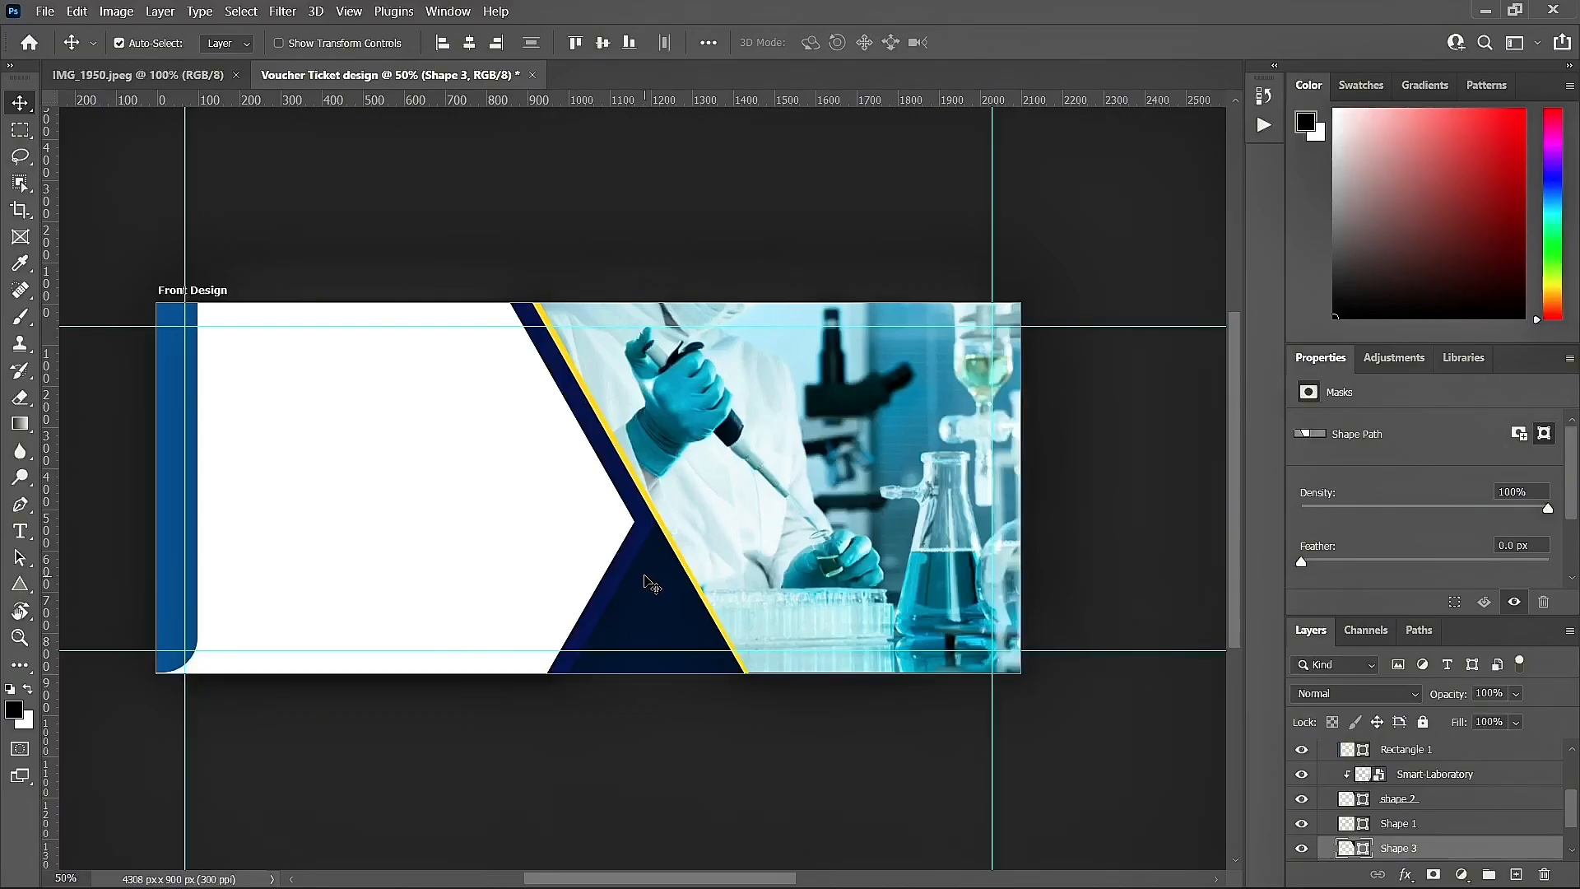
Step: Add a drop shadow to Triangle 2 and set its shadow color to near-black 090909
click(649, 582)
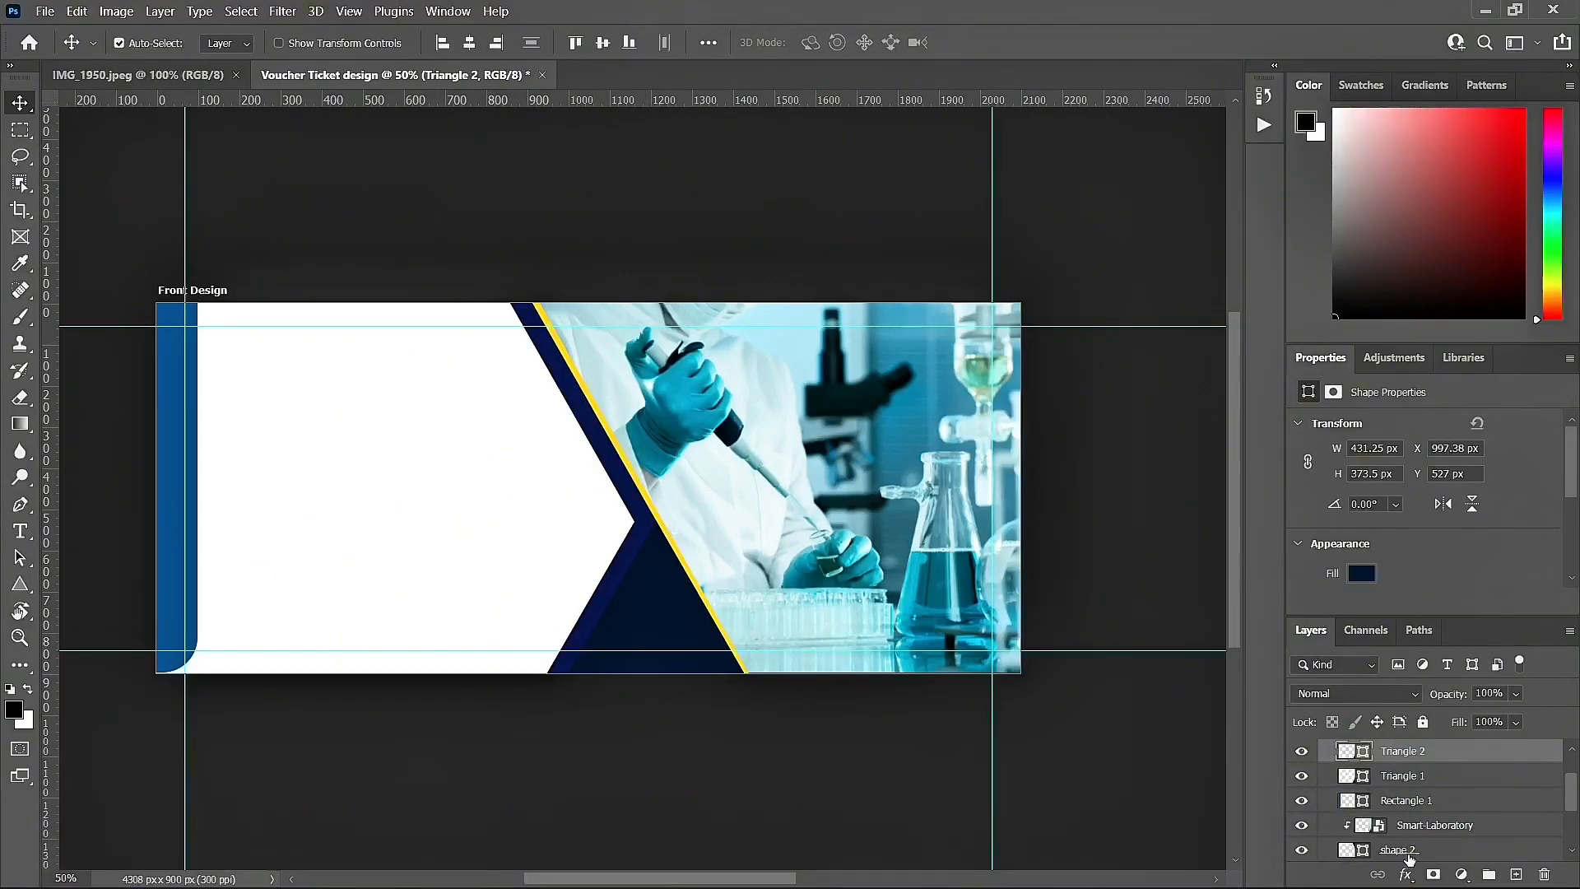
click(1406, 876)
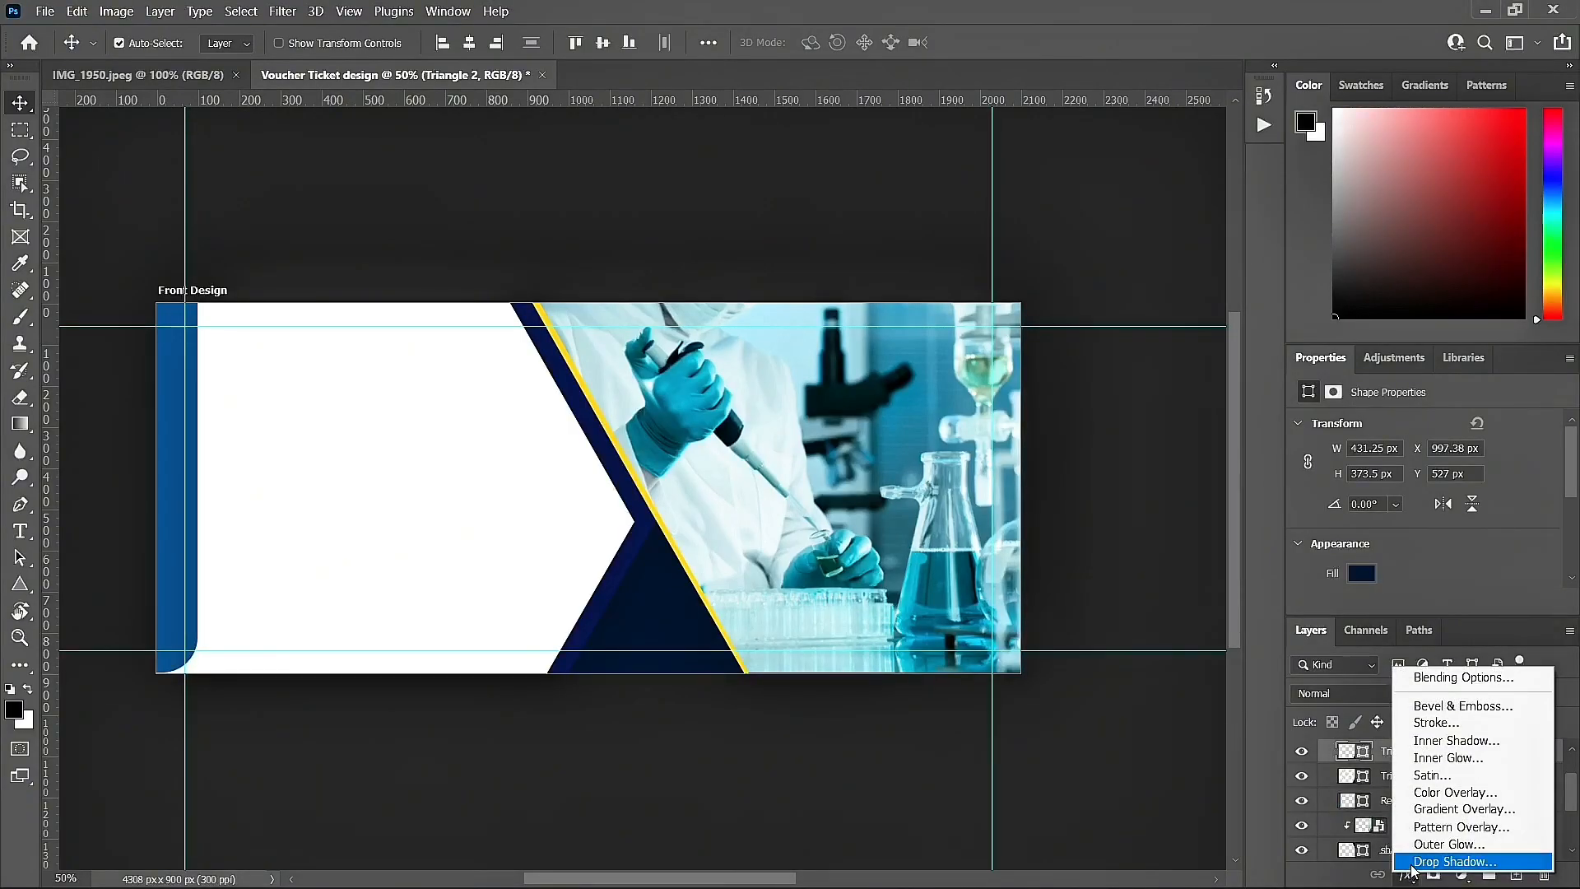
click(1430, 862)
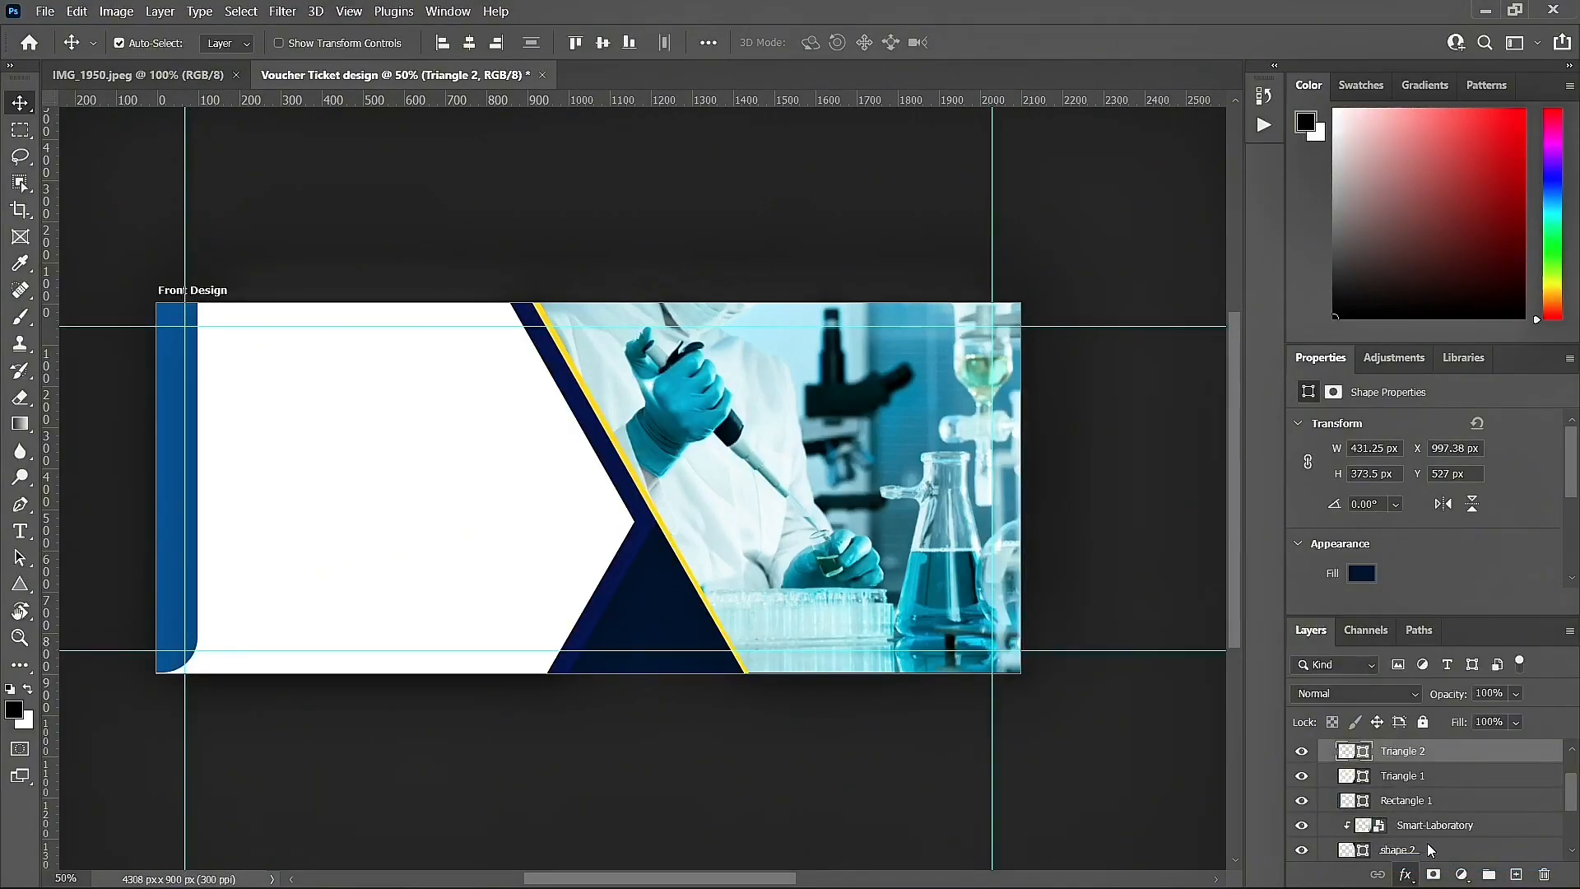
drag(958, 392, 1043, 374)
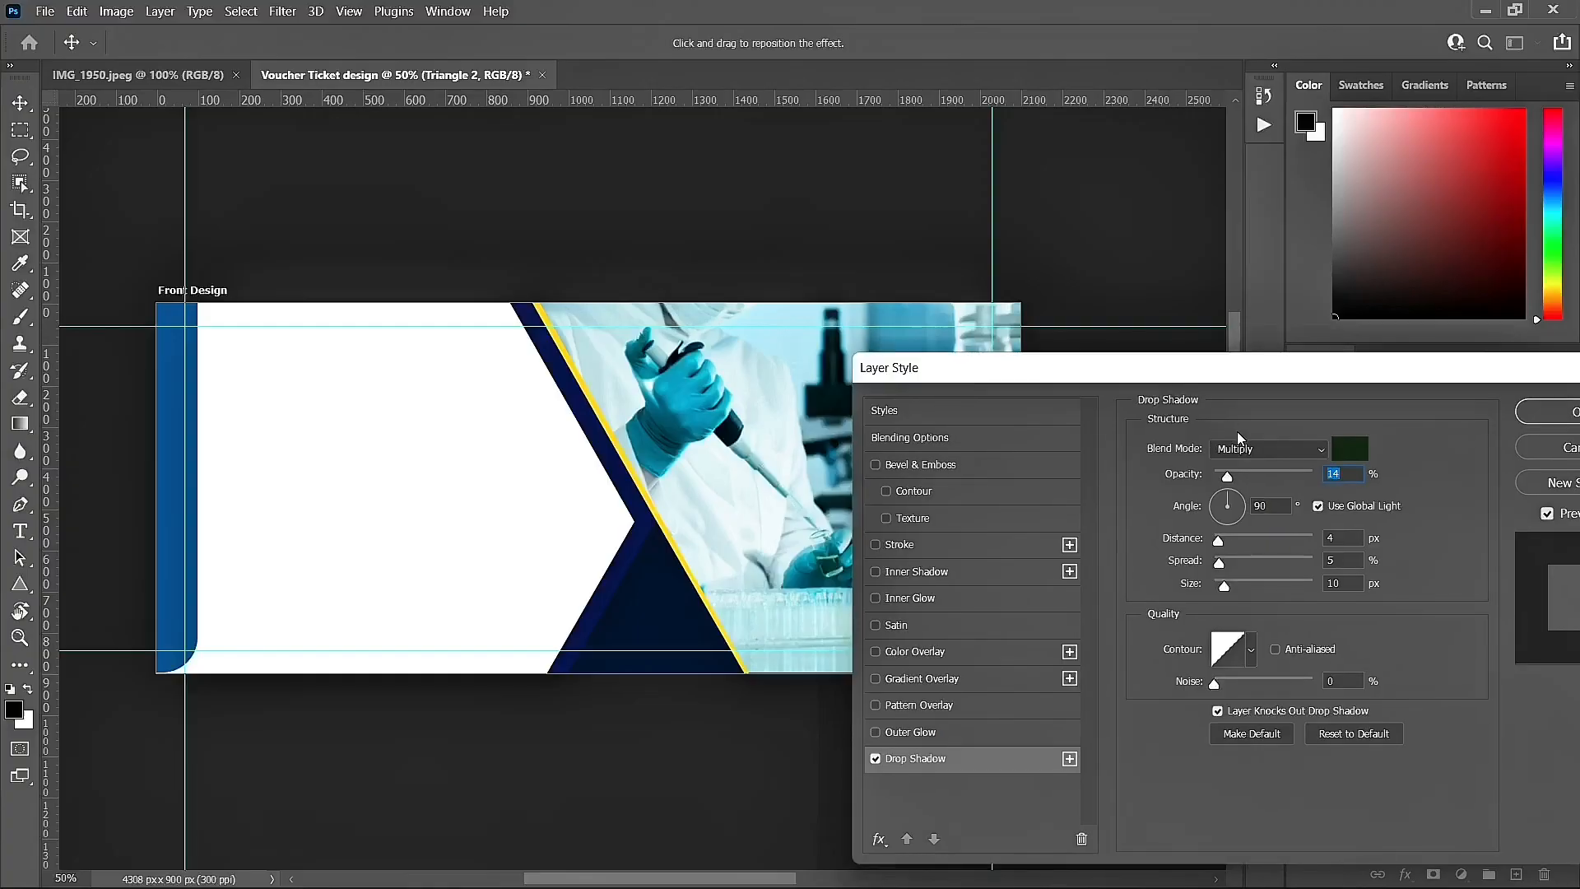
click(1340, 451)
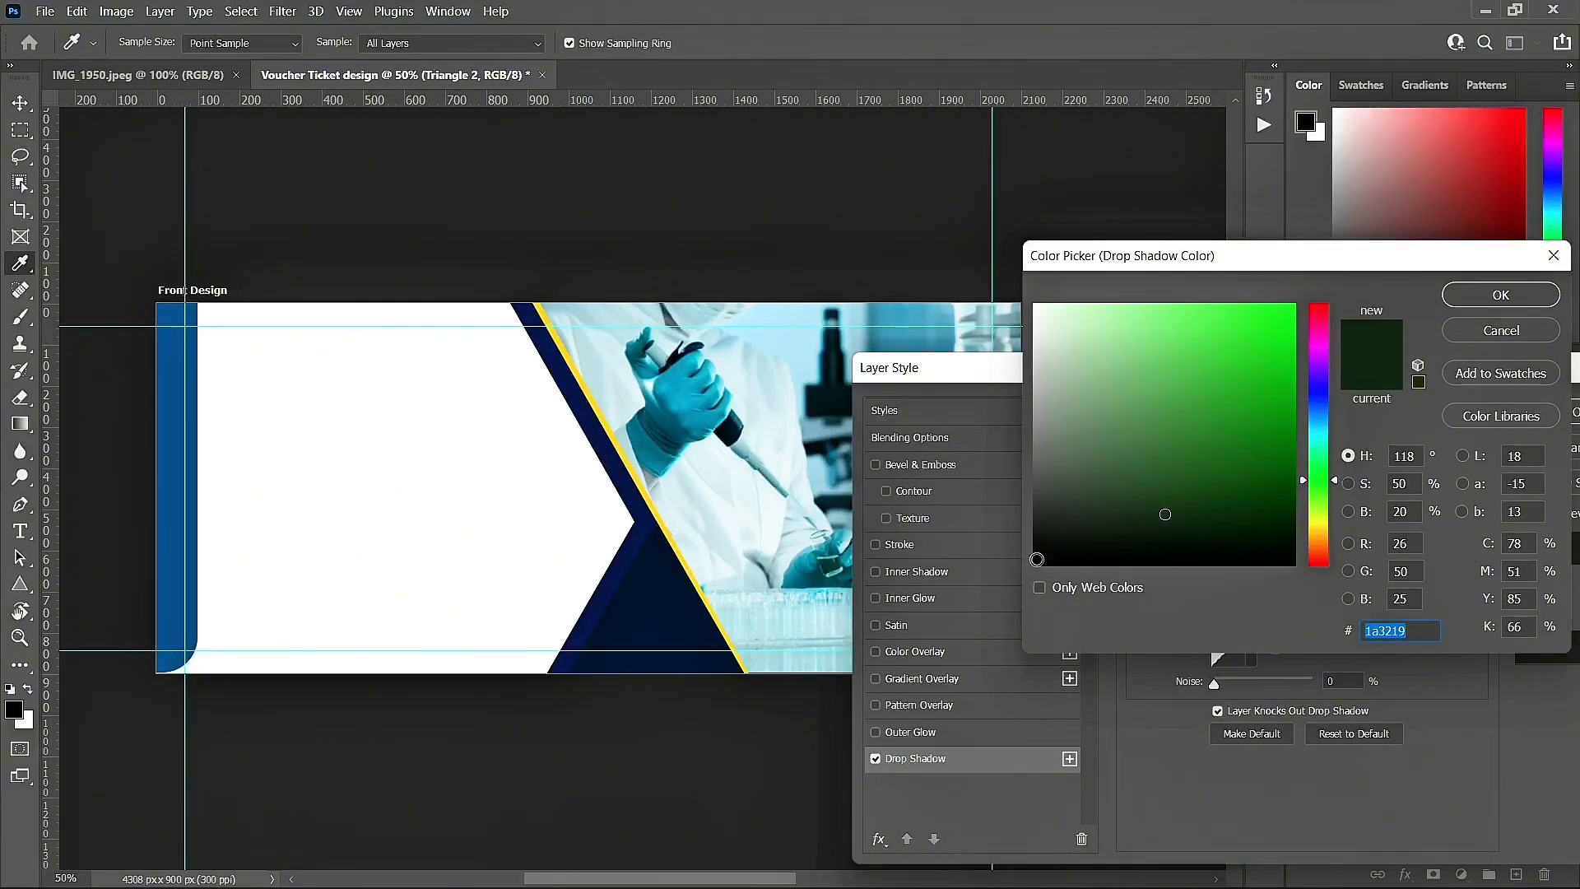
click(1039, 560)
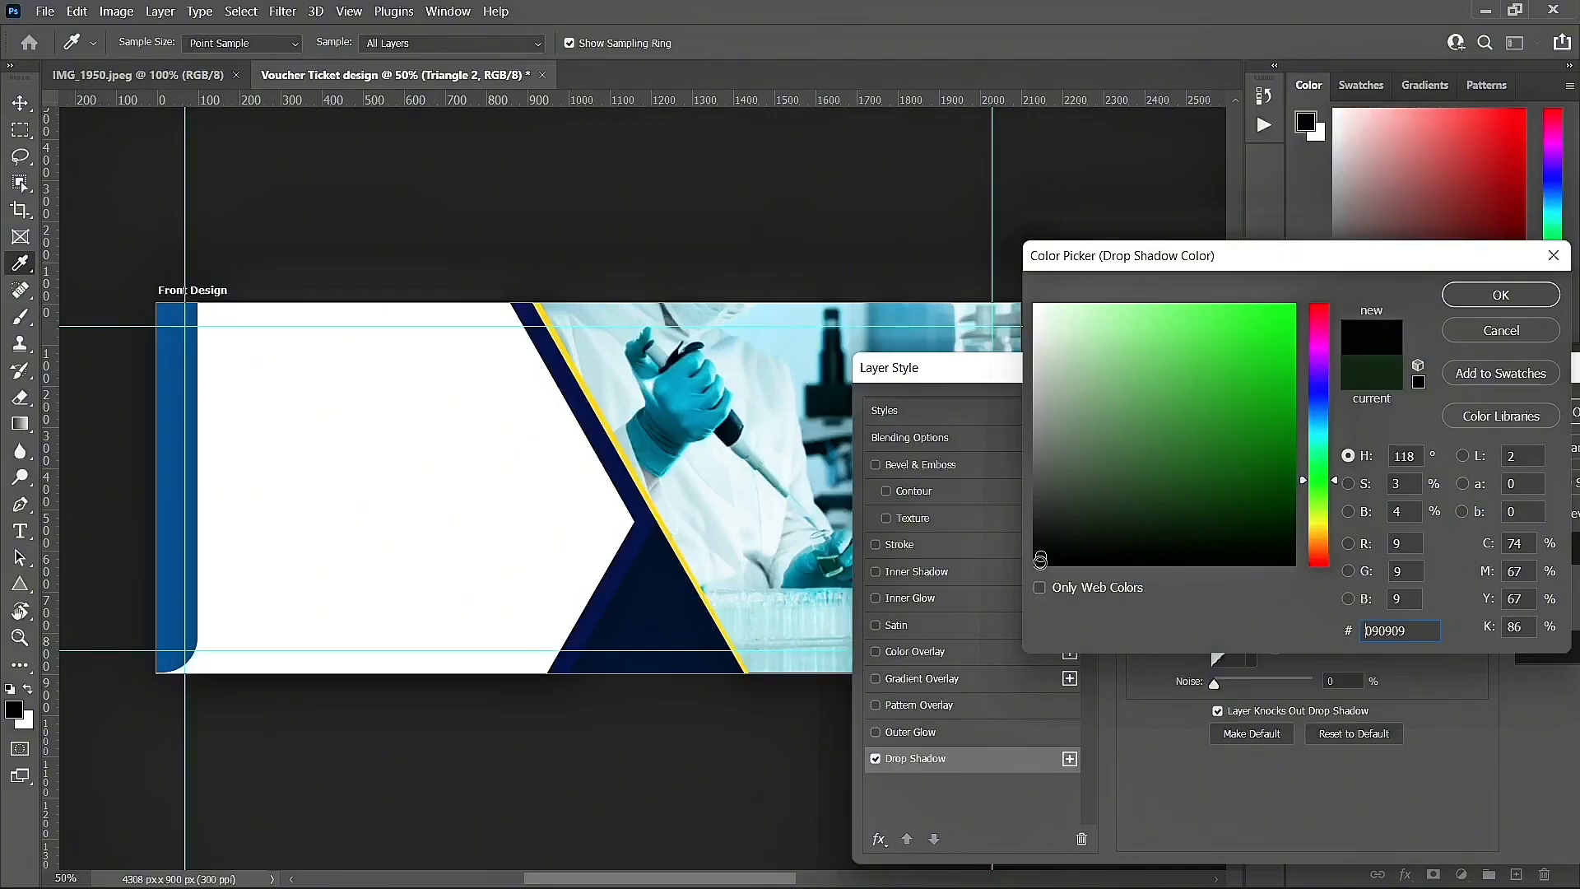
click(1499, 295)
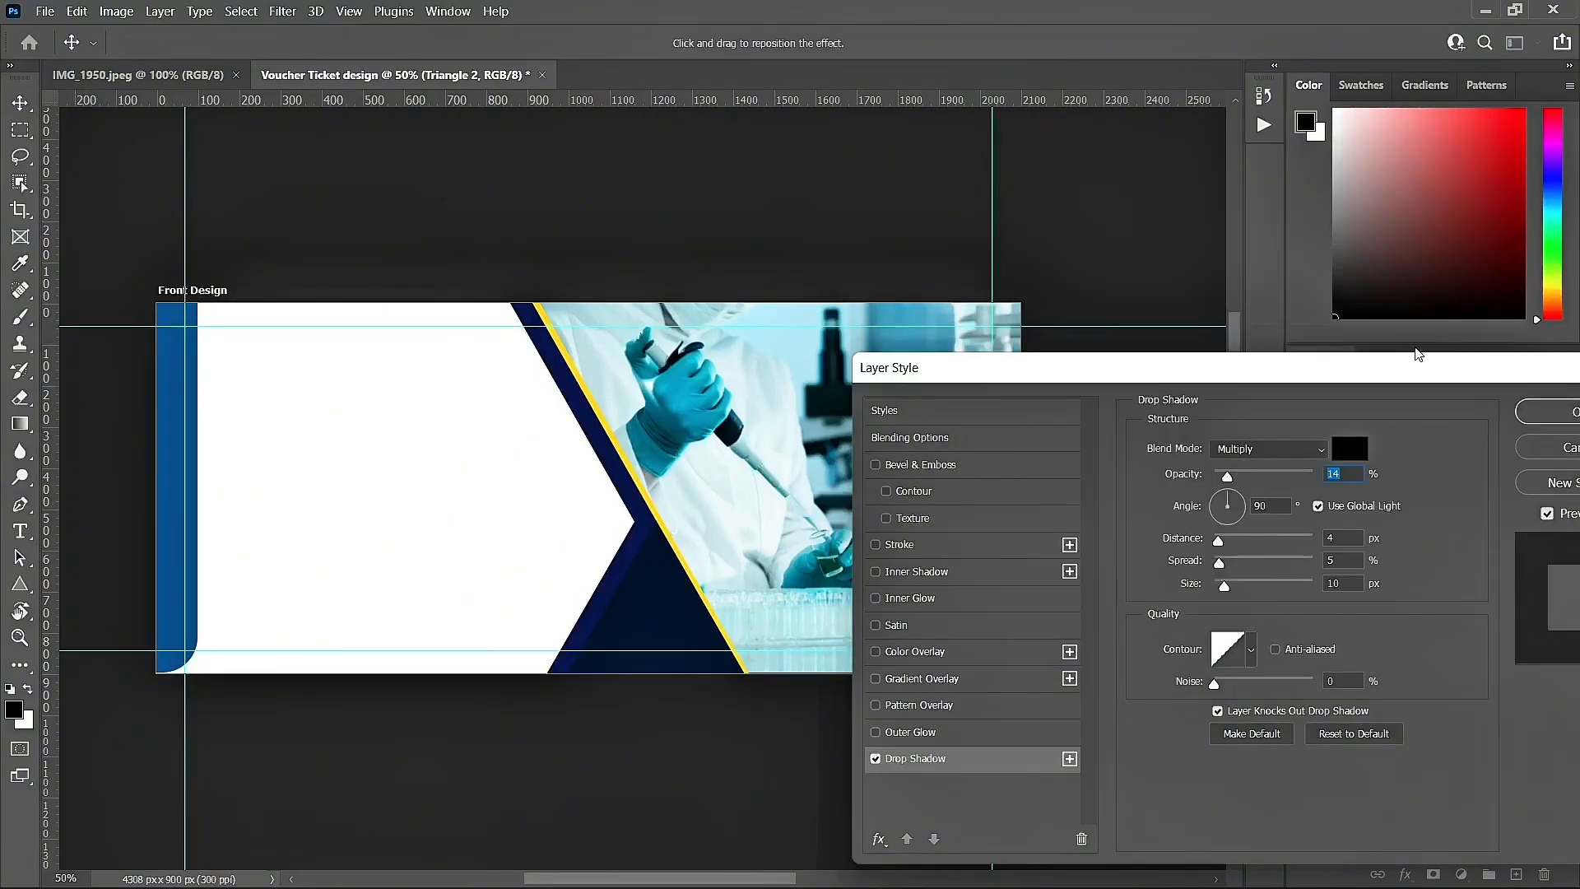
drag(1125, 363, 1225, 346)
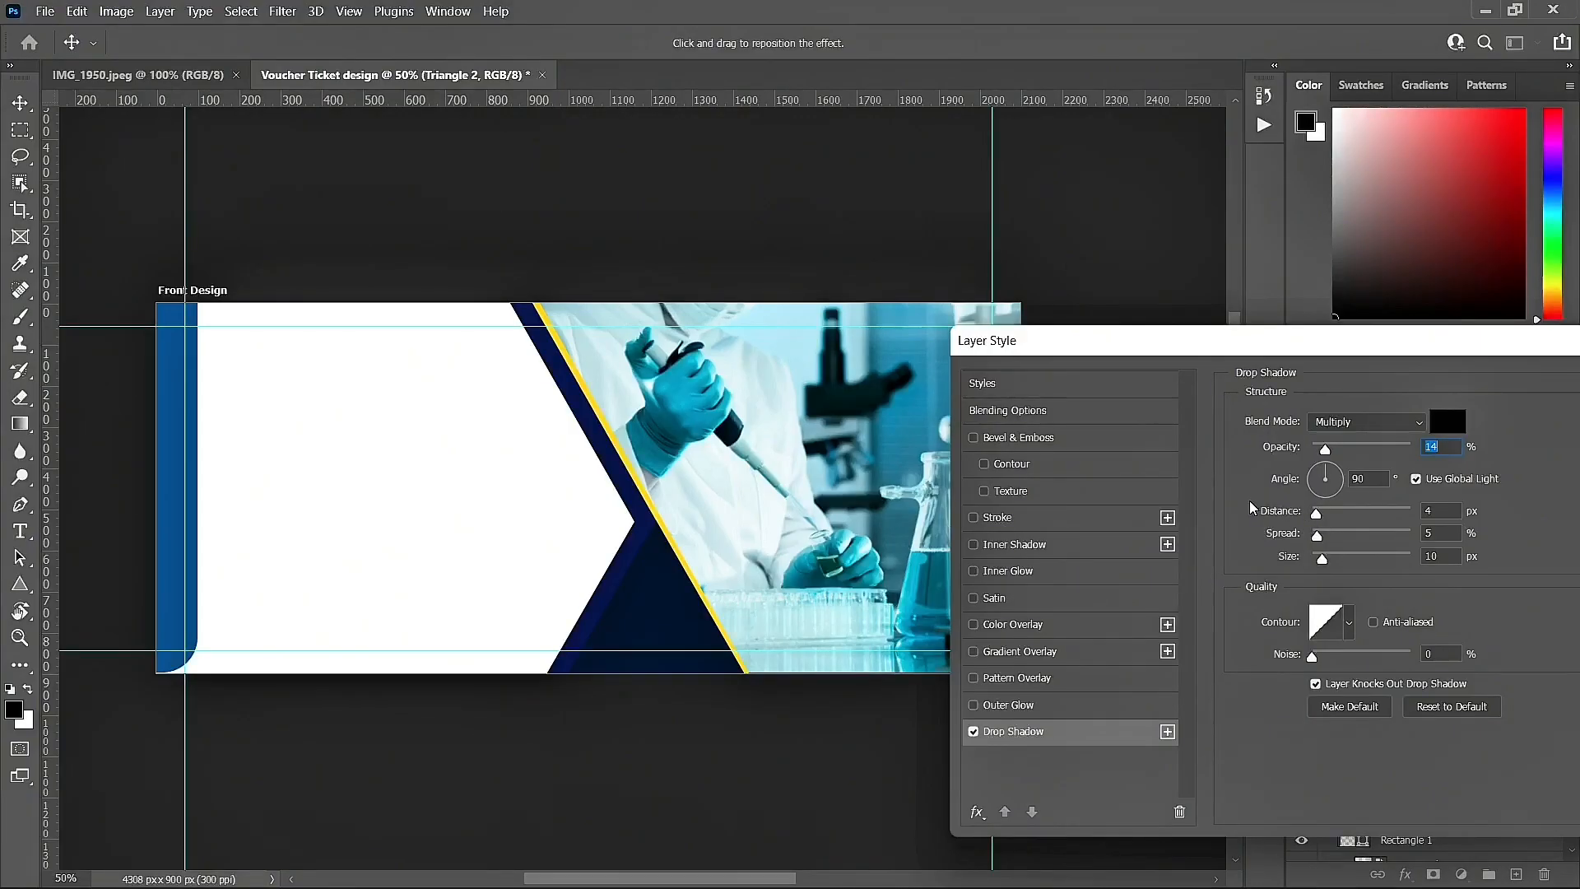
Step: Set the Triangle 2 drop shadow to 52% opacity, 24 px distance, 57% spread and 46 px size, and apply it
drag(1336, 446, 1367, 446)
drag(1344, 445, 1358, 444)
drag(1317, 514, 1326, 513)
mouse_move(1327, 515)
mouse_down()
mouse_move(1361, 540)
mouse_move(1340, 540)
mouse_up()
click(1338, 555)
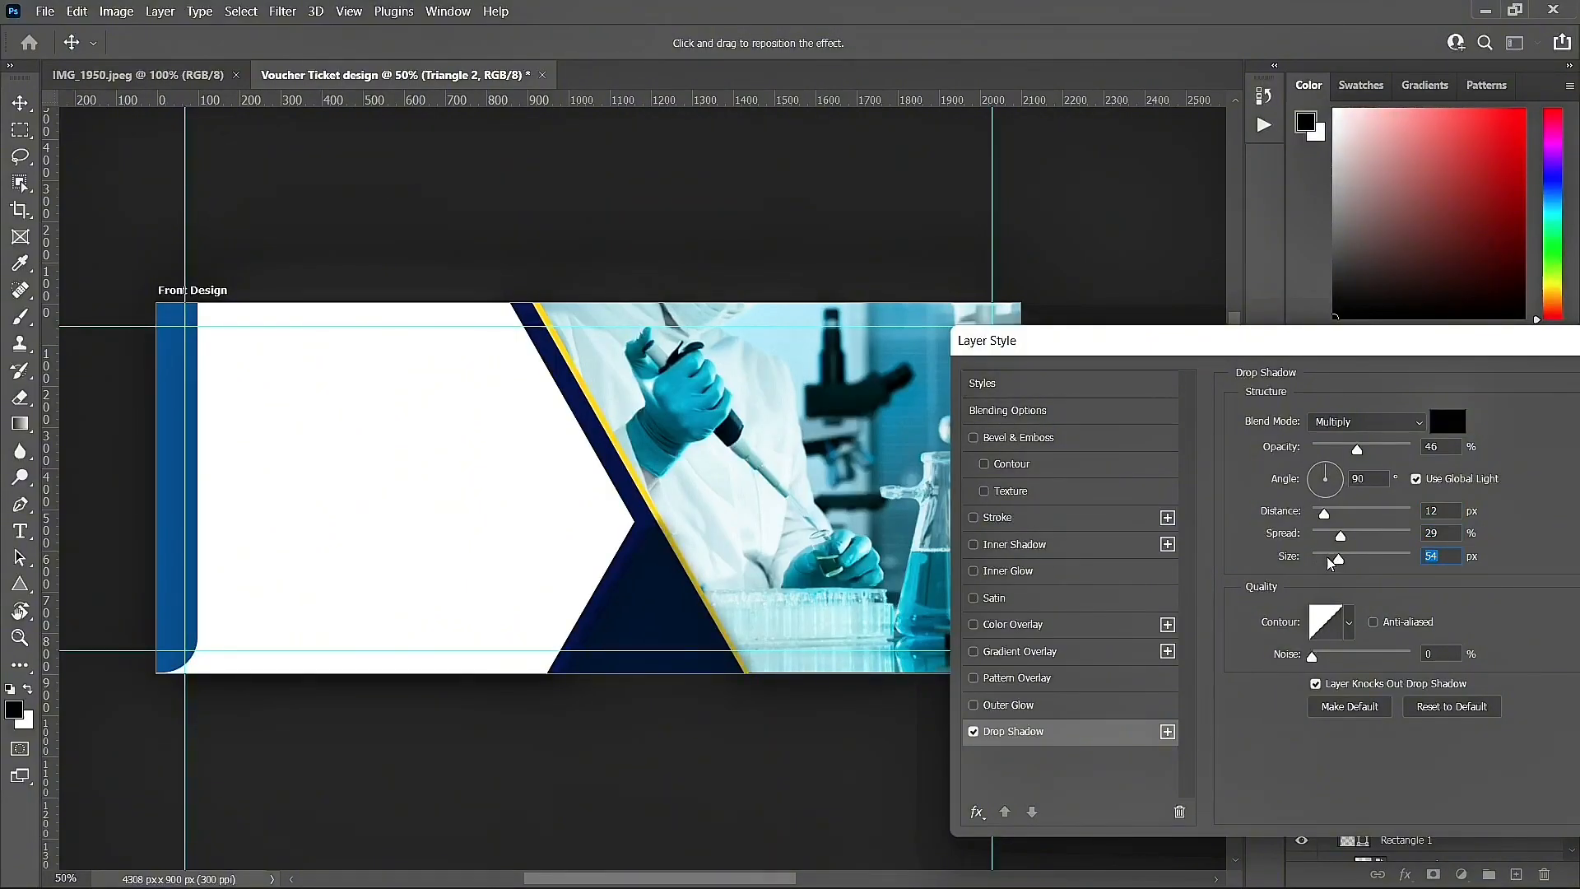
drag(1336, 556, 1333, 556)
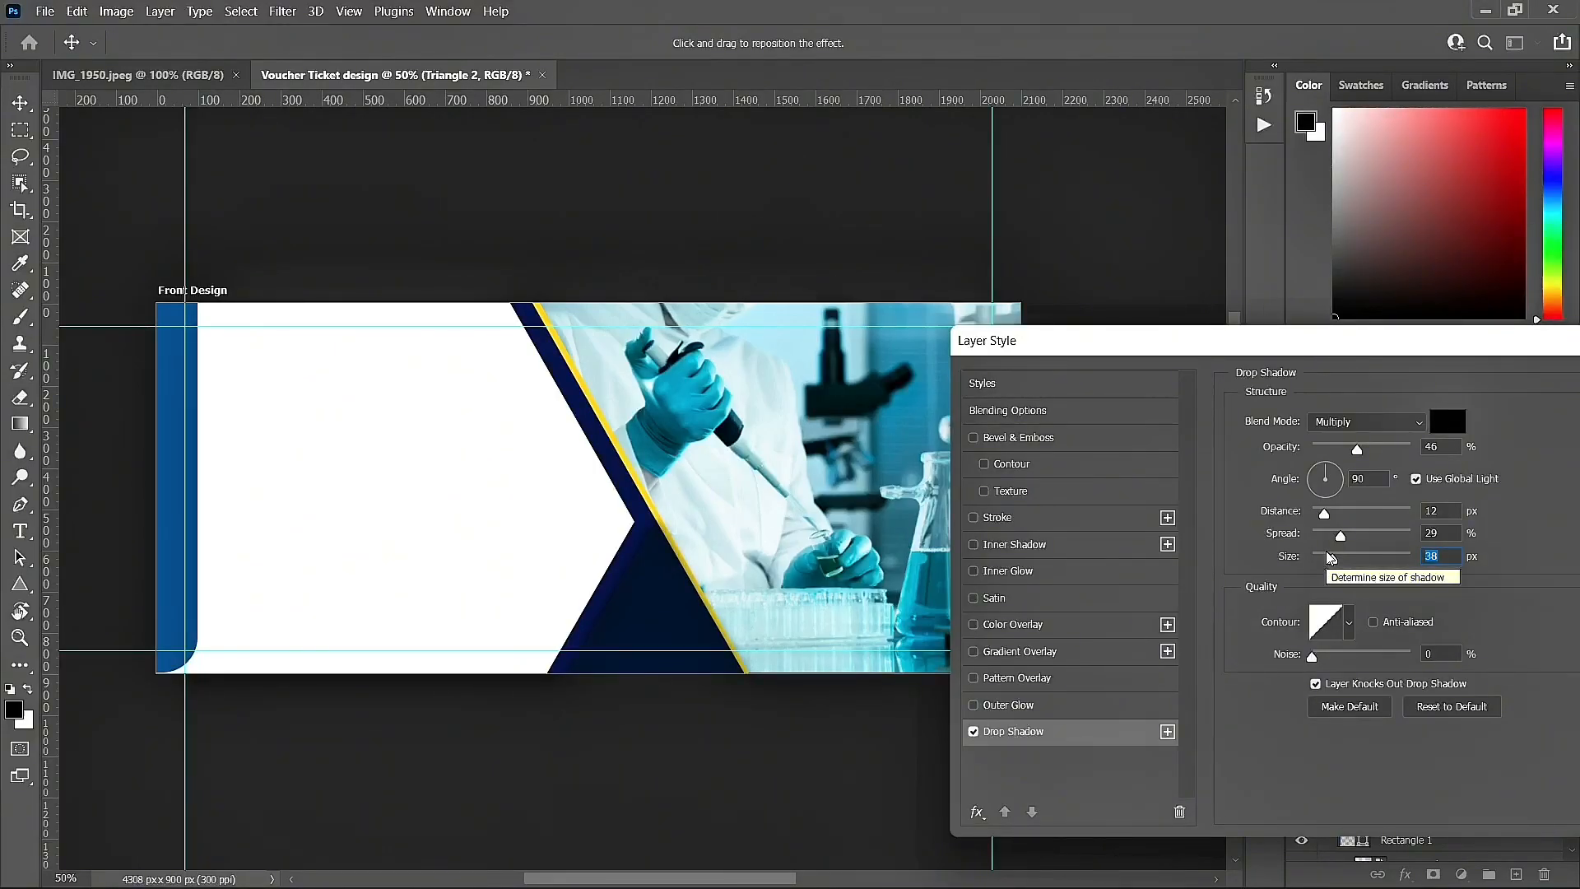
click(1339, 513)
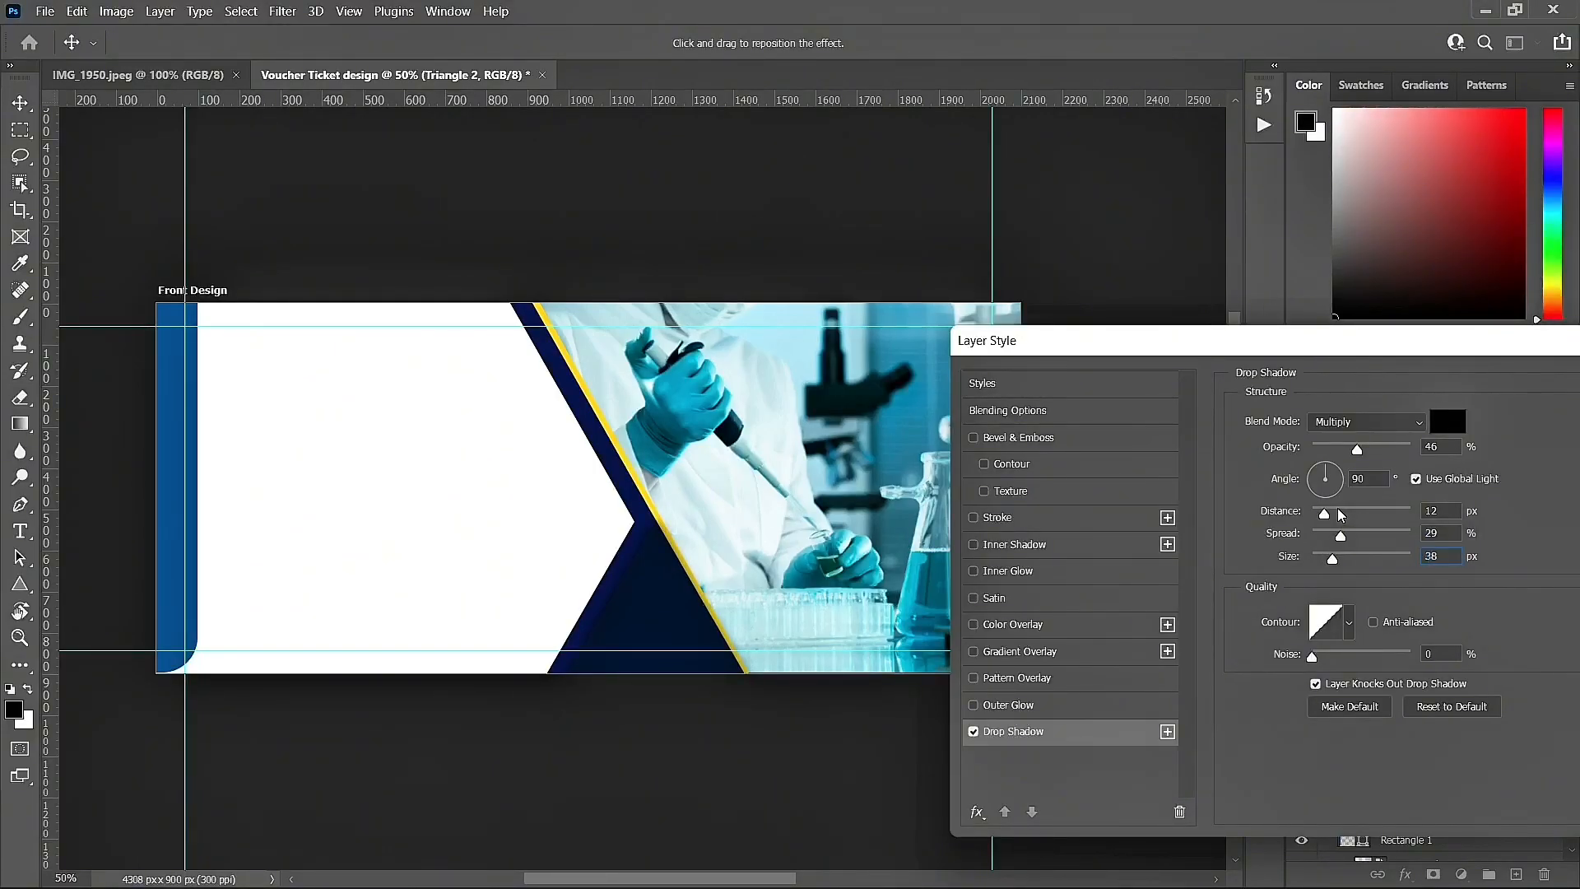
drag(1337, 536, 1370, 534)
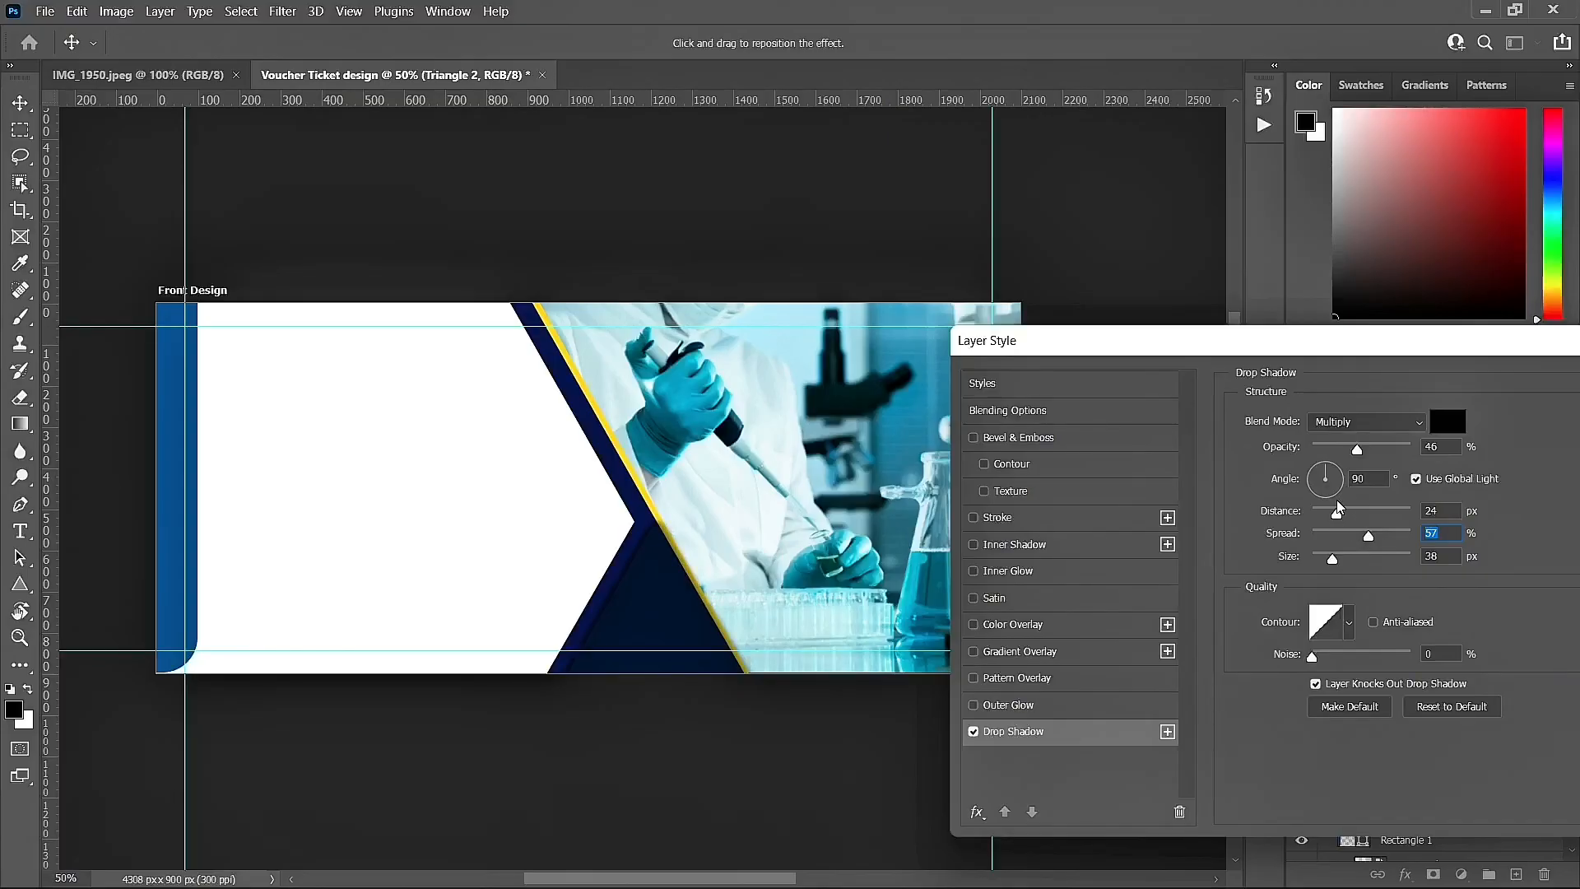
click(1375, 446)
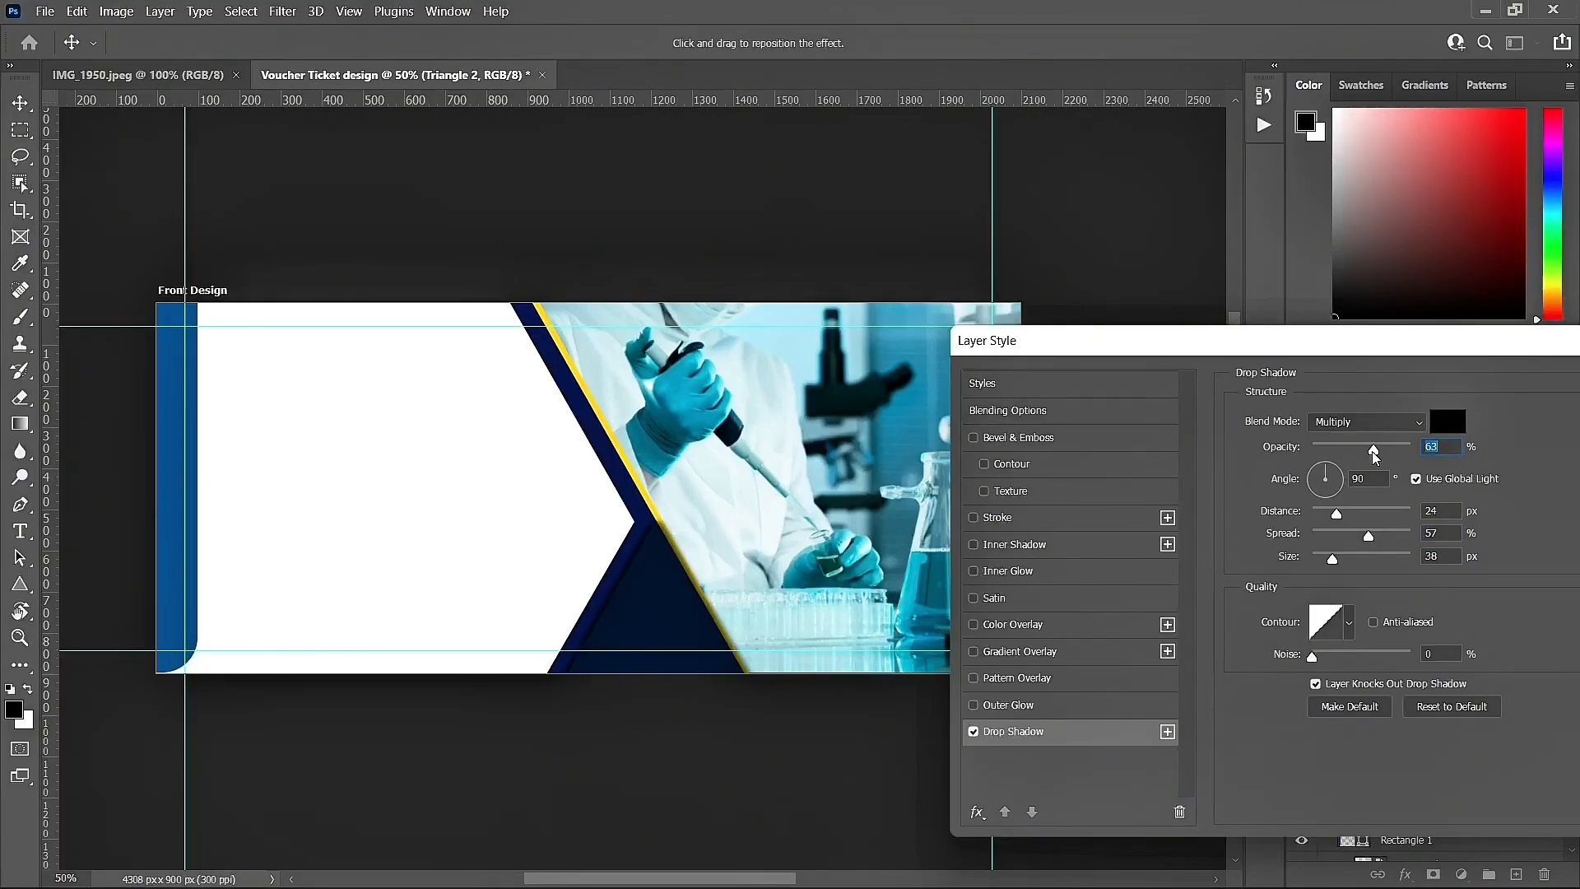
click(1336, 551)
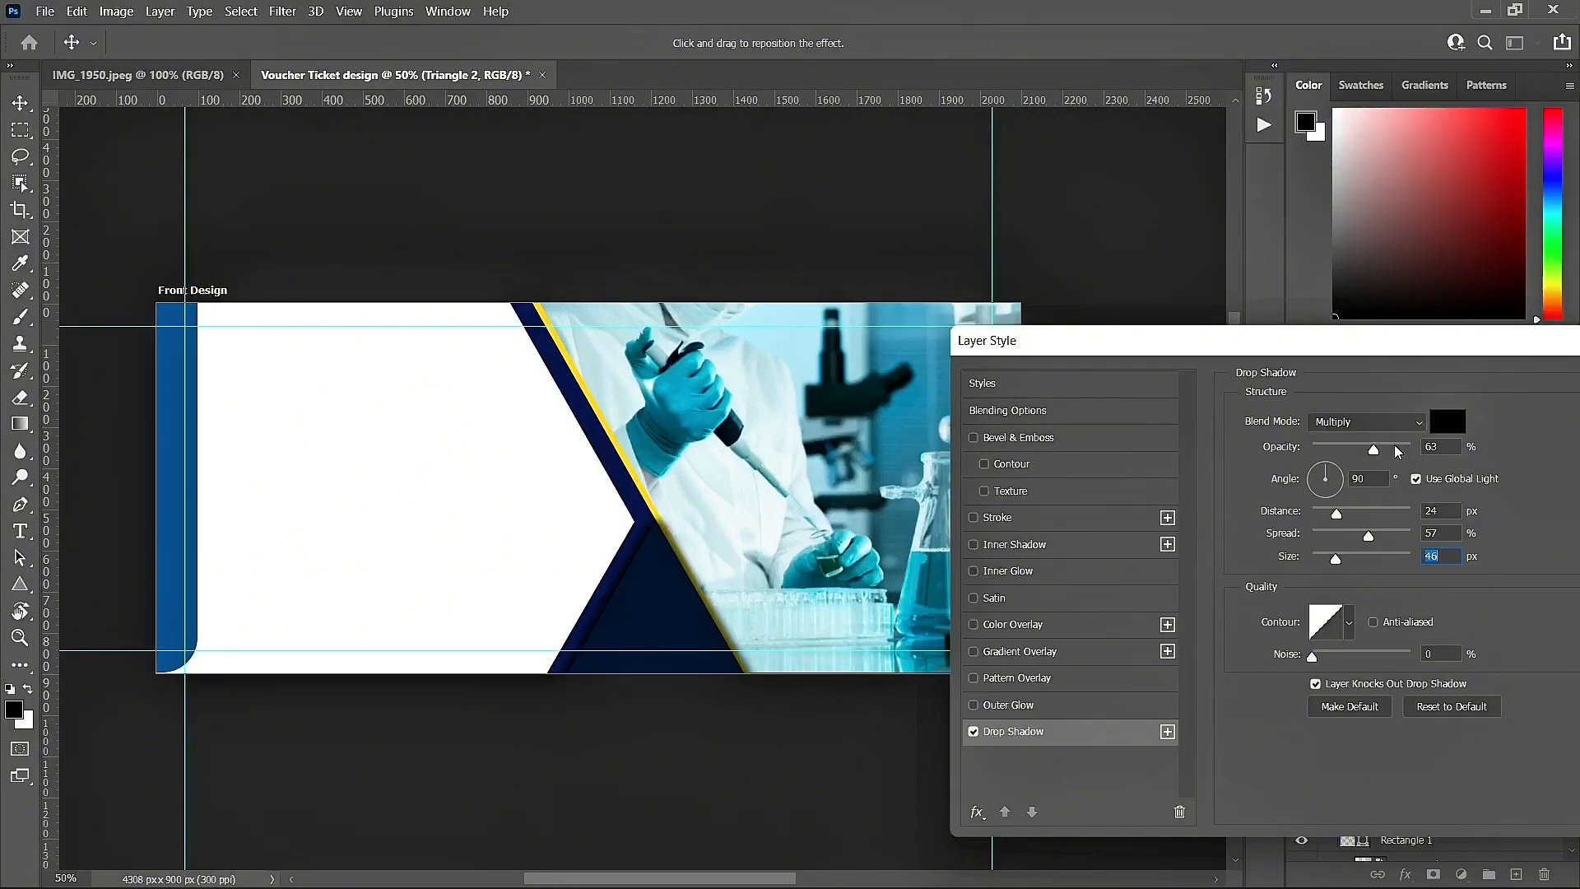
drag(1373, 449, 1366, 447)
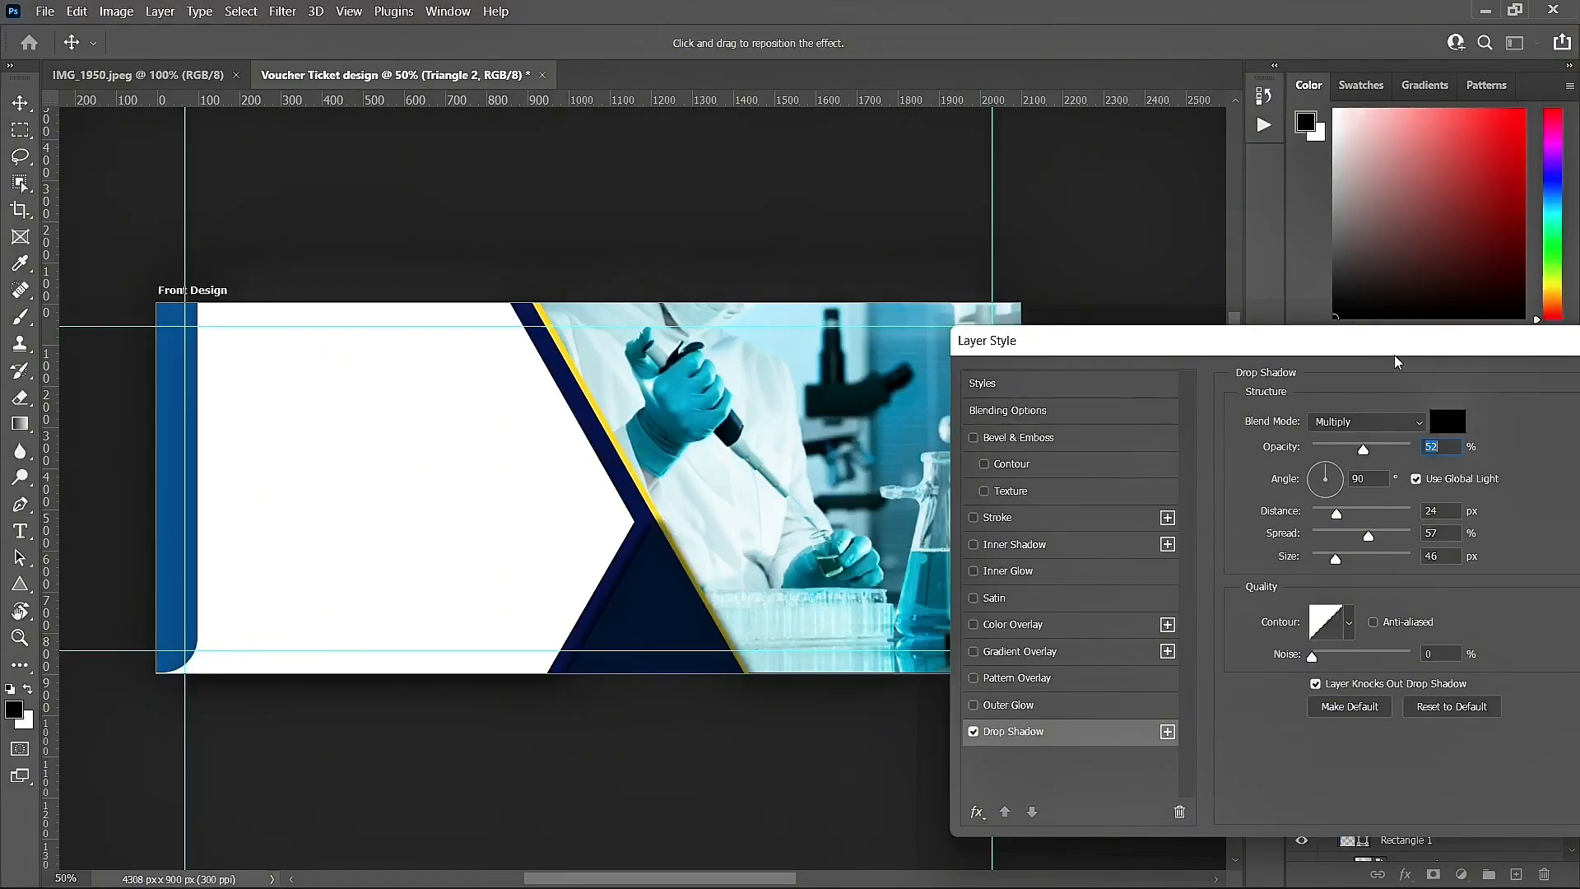
drag(1384, 347, 1198, 349)
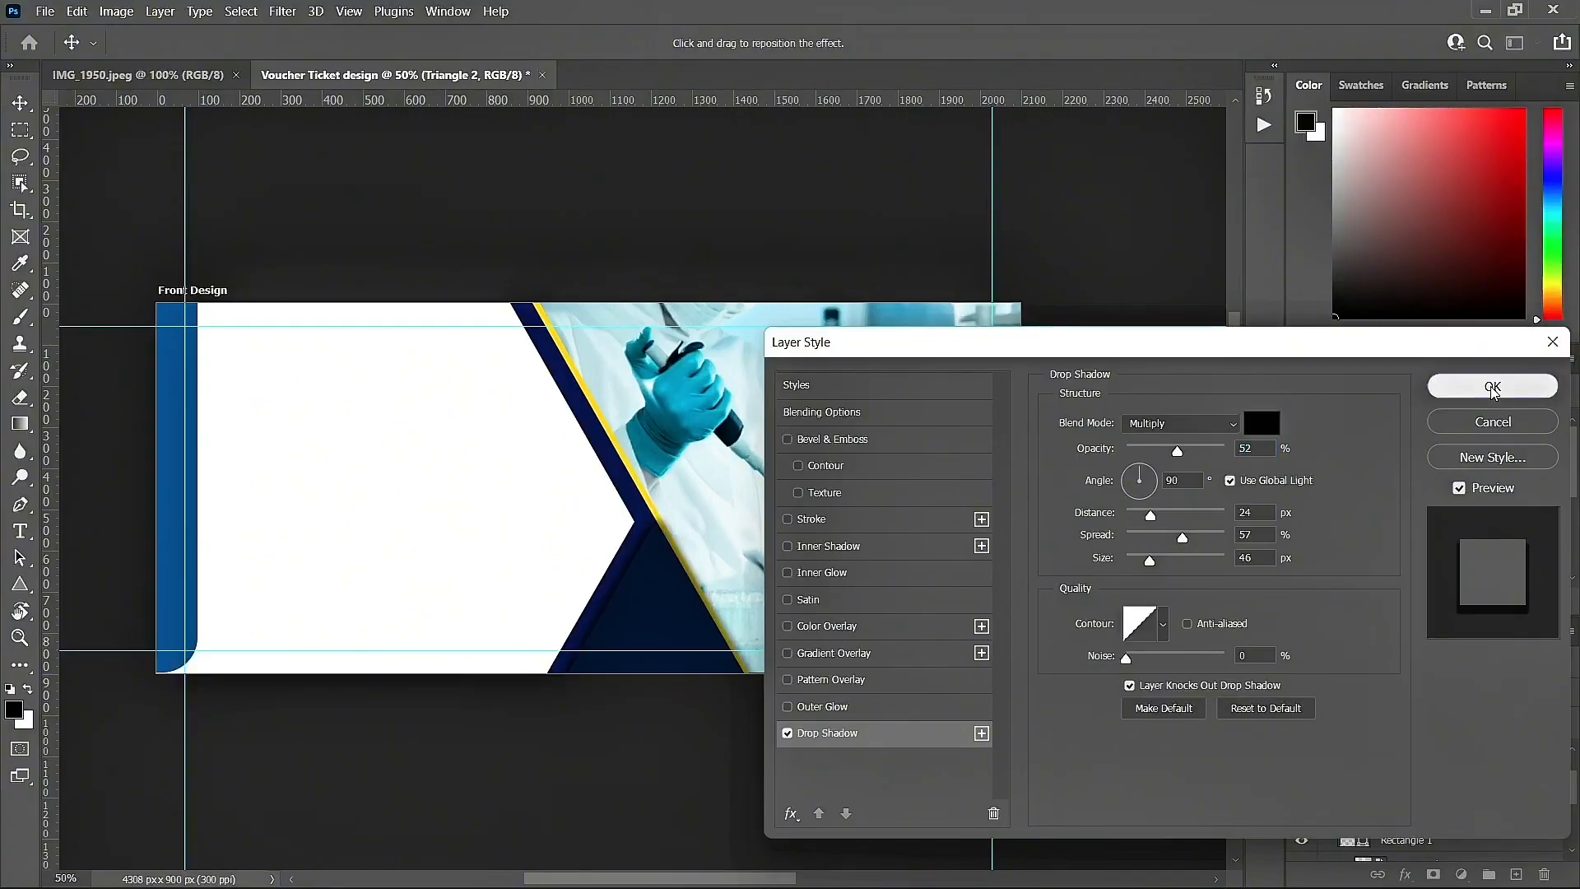
click(1492, 387)
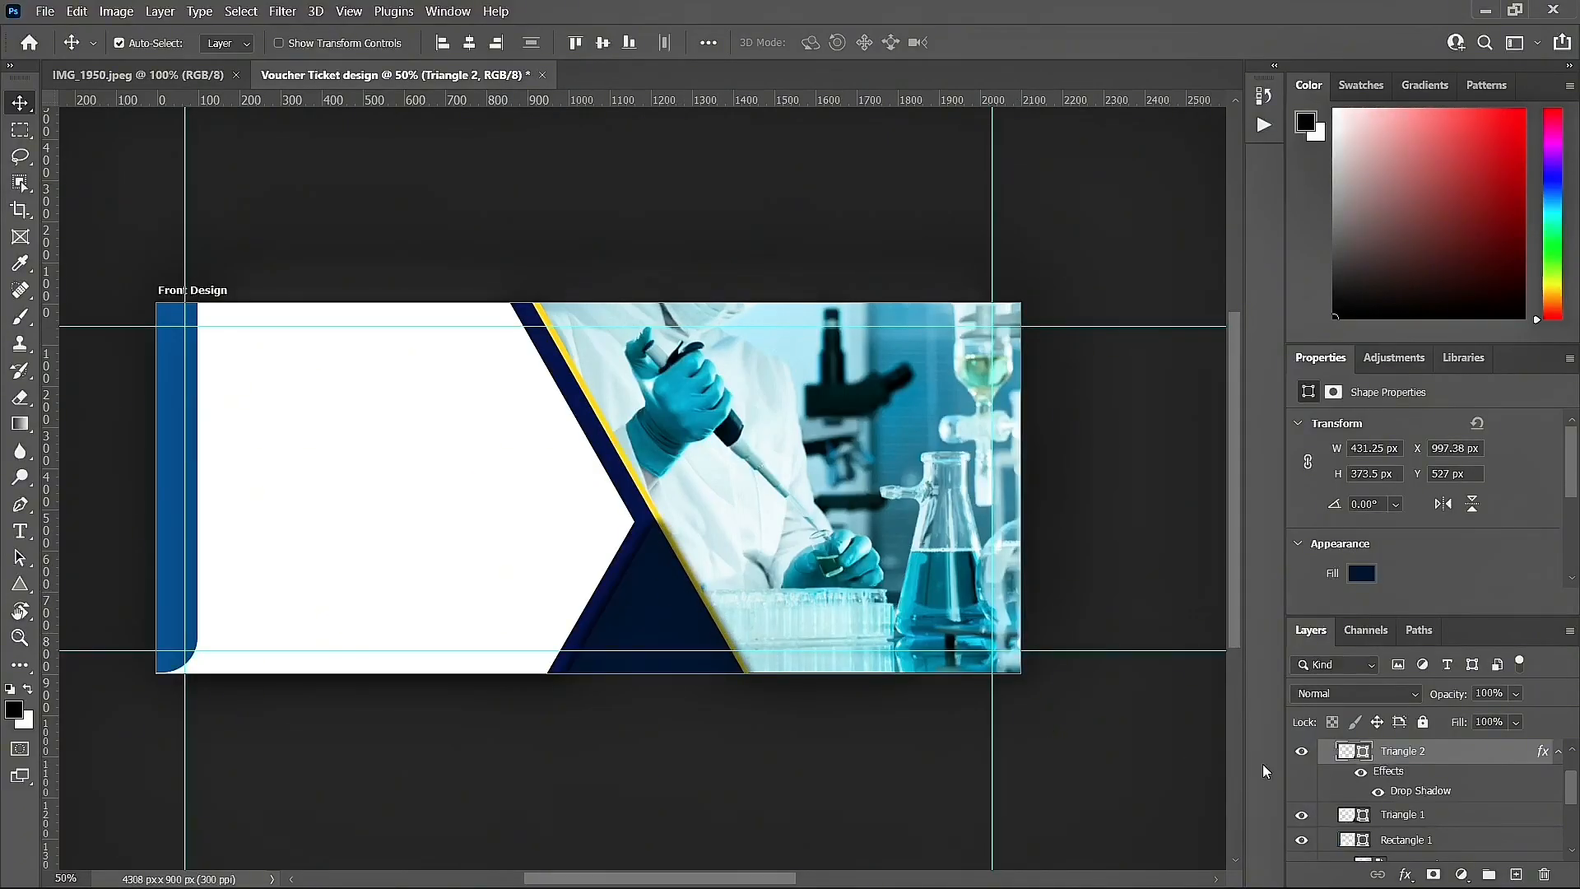
Step: Move the Triangle 2 layer down the stack so it sits directly below Shape 1 and above Shape 3
scroll(1454, 818, up, 1)
scroll(1415, 787, down, 1)
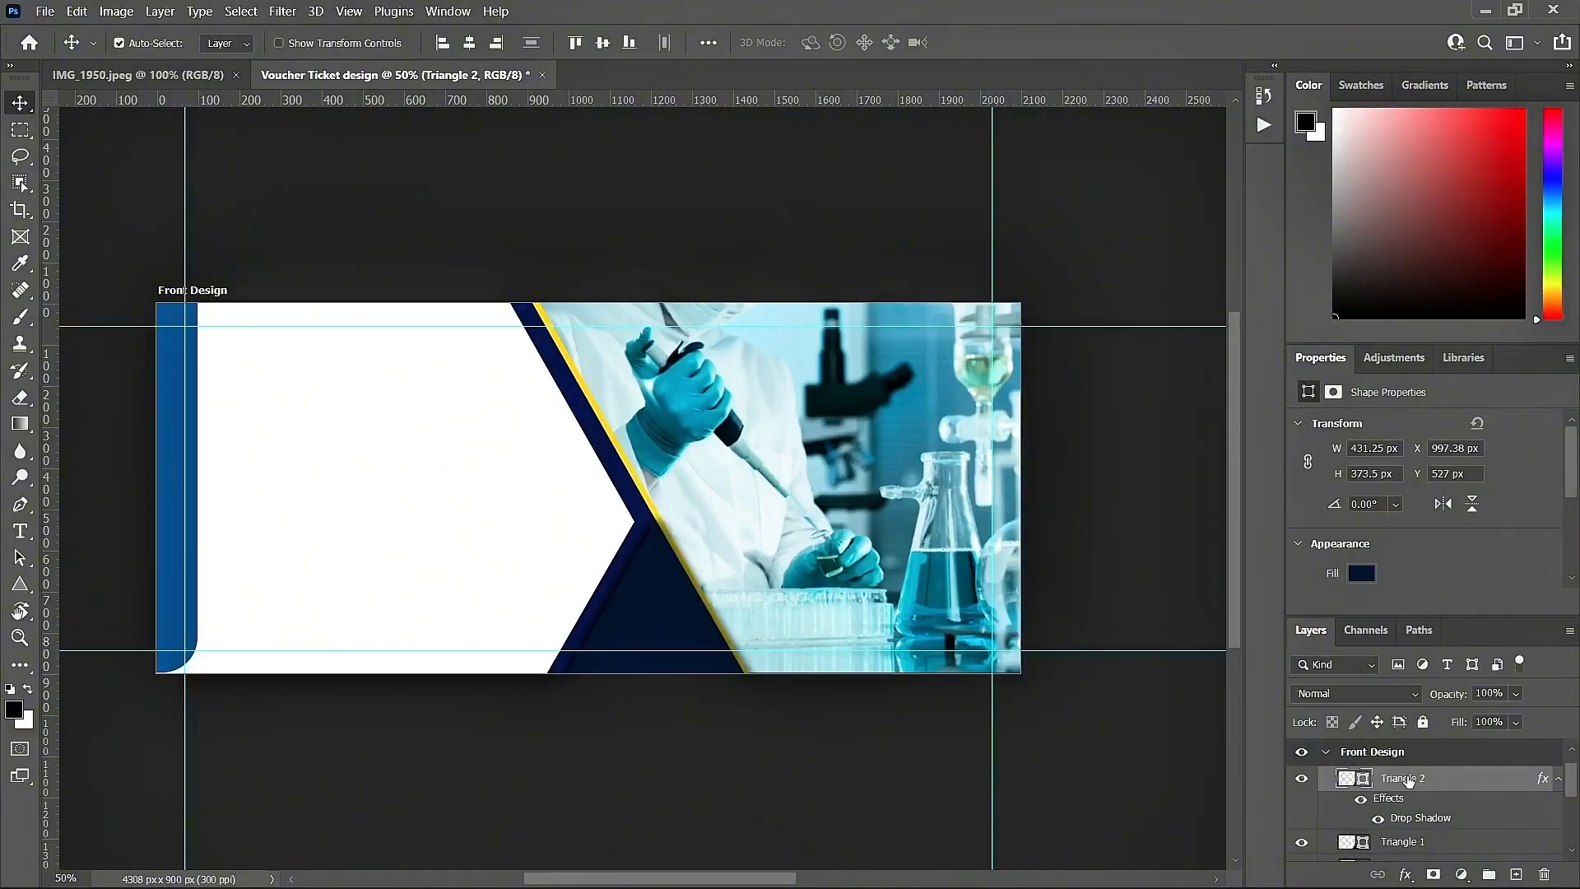
scroll(1467, 786, up, 1)
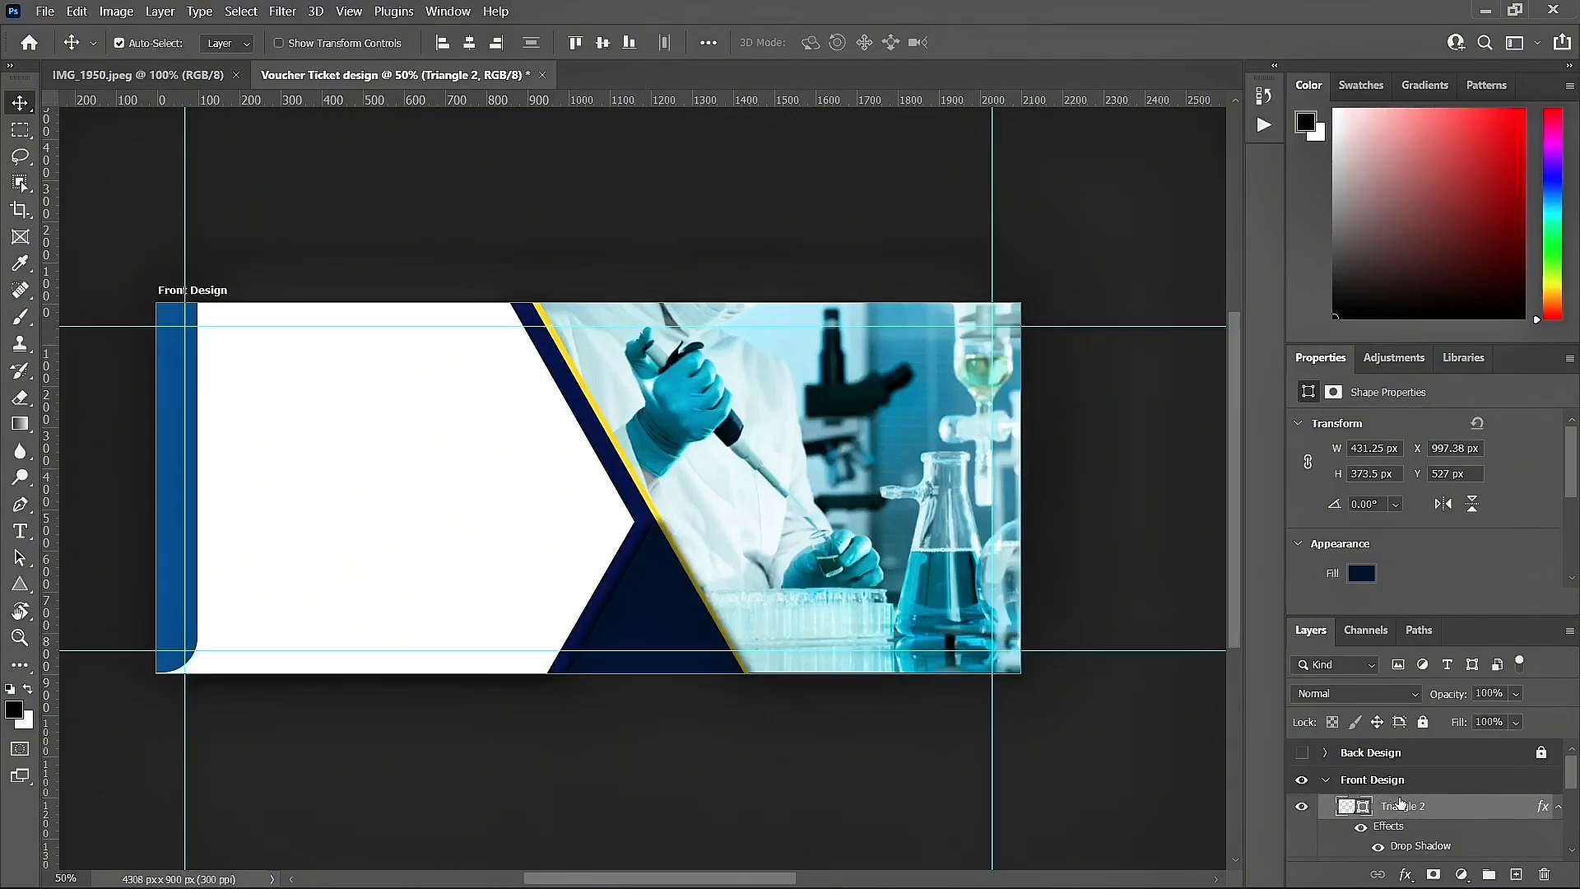
scroll(1390, 789, down, 1)
drag(1413, 781, 1419, 811)
mouse_move(1419, 817)
mouse_down()
mouse_move(1424, 874)
mouse_move(1448, 884)
mouse_move(1427, 755)
mouse_move(1446, 885)
mouse_move(1435, 823)
mouse_move(1440, 881)
mouse_move(1446, 834)
mouse_up()
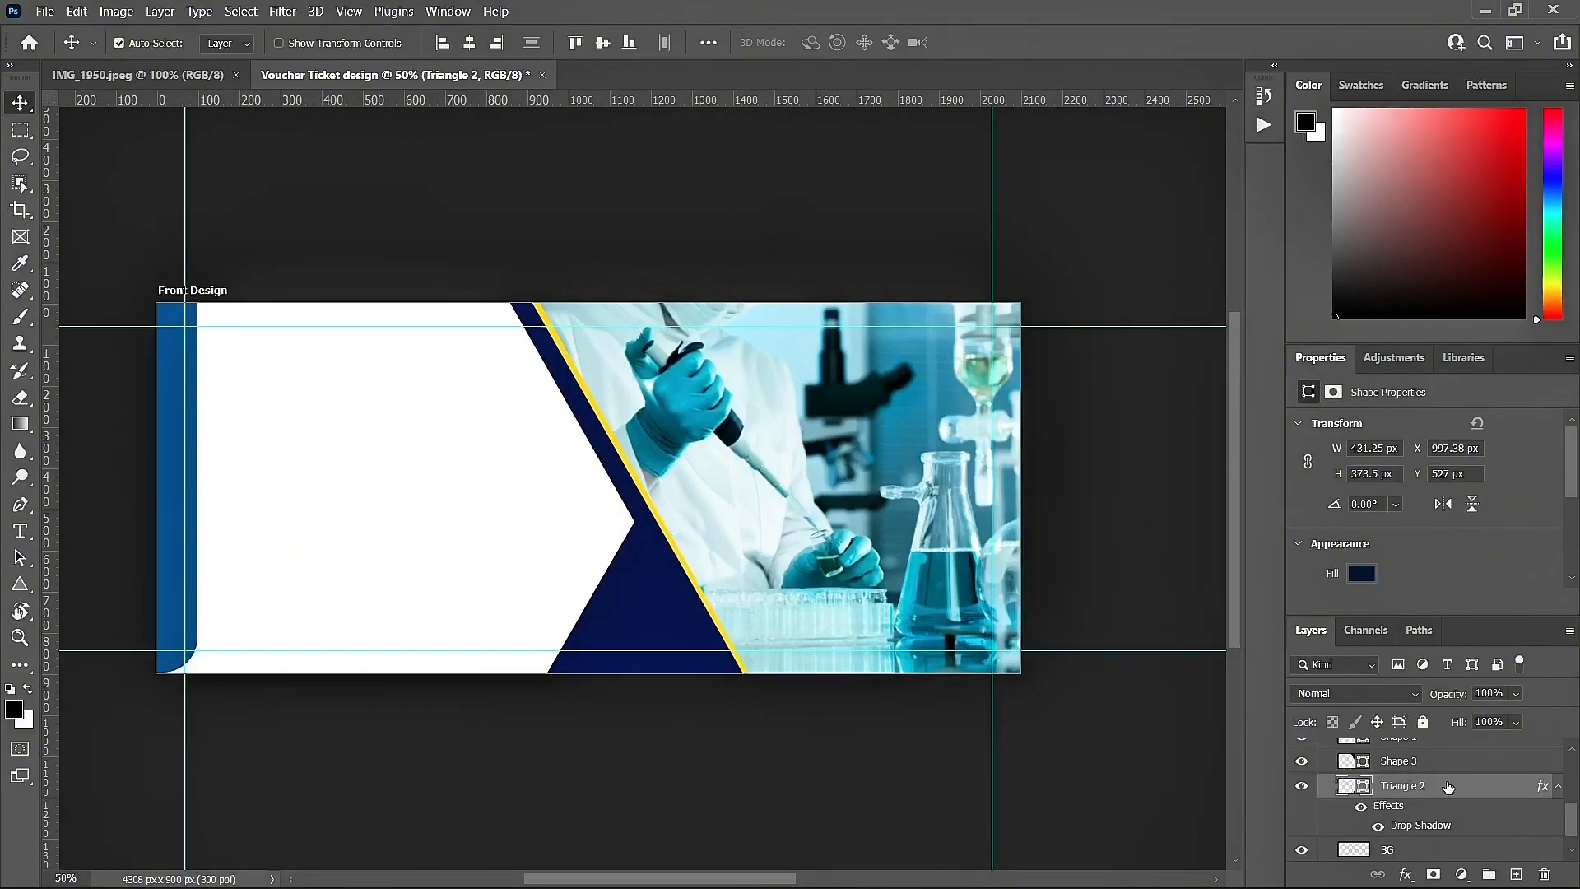
scroll(1441, 790, up, 2)
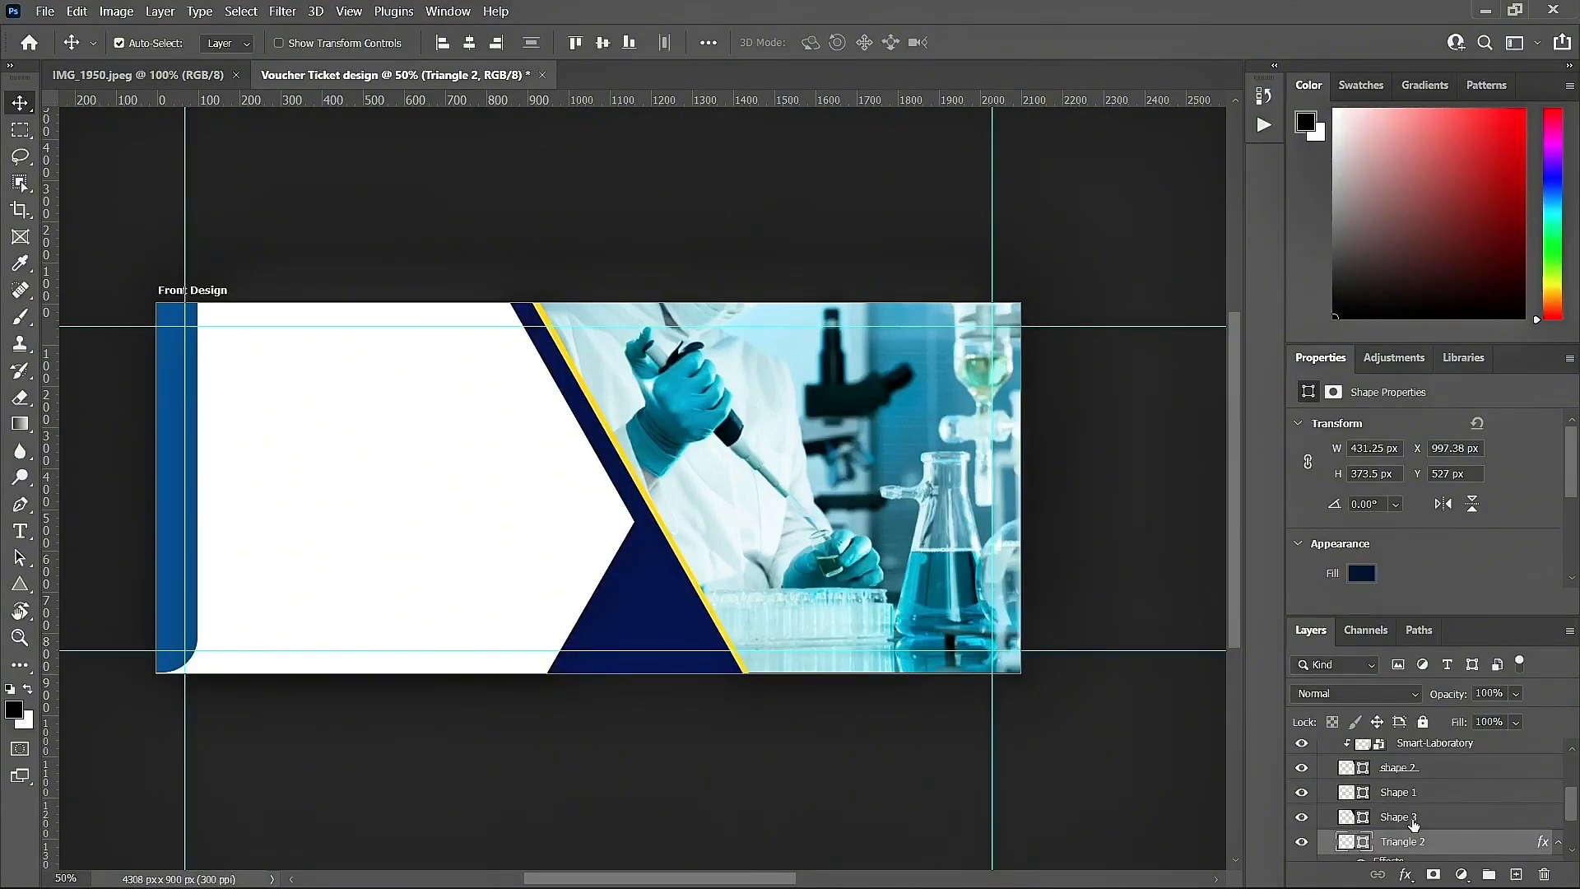
drag(1422, 845, 1420, 809)
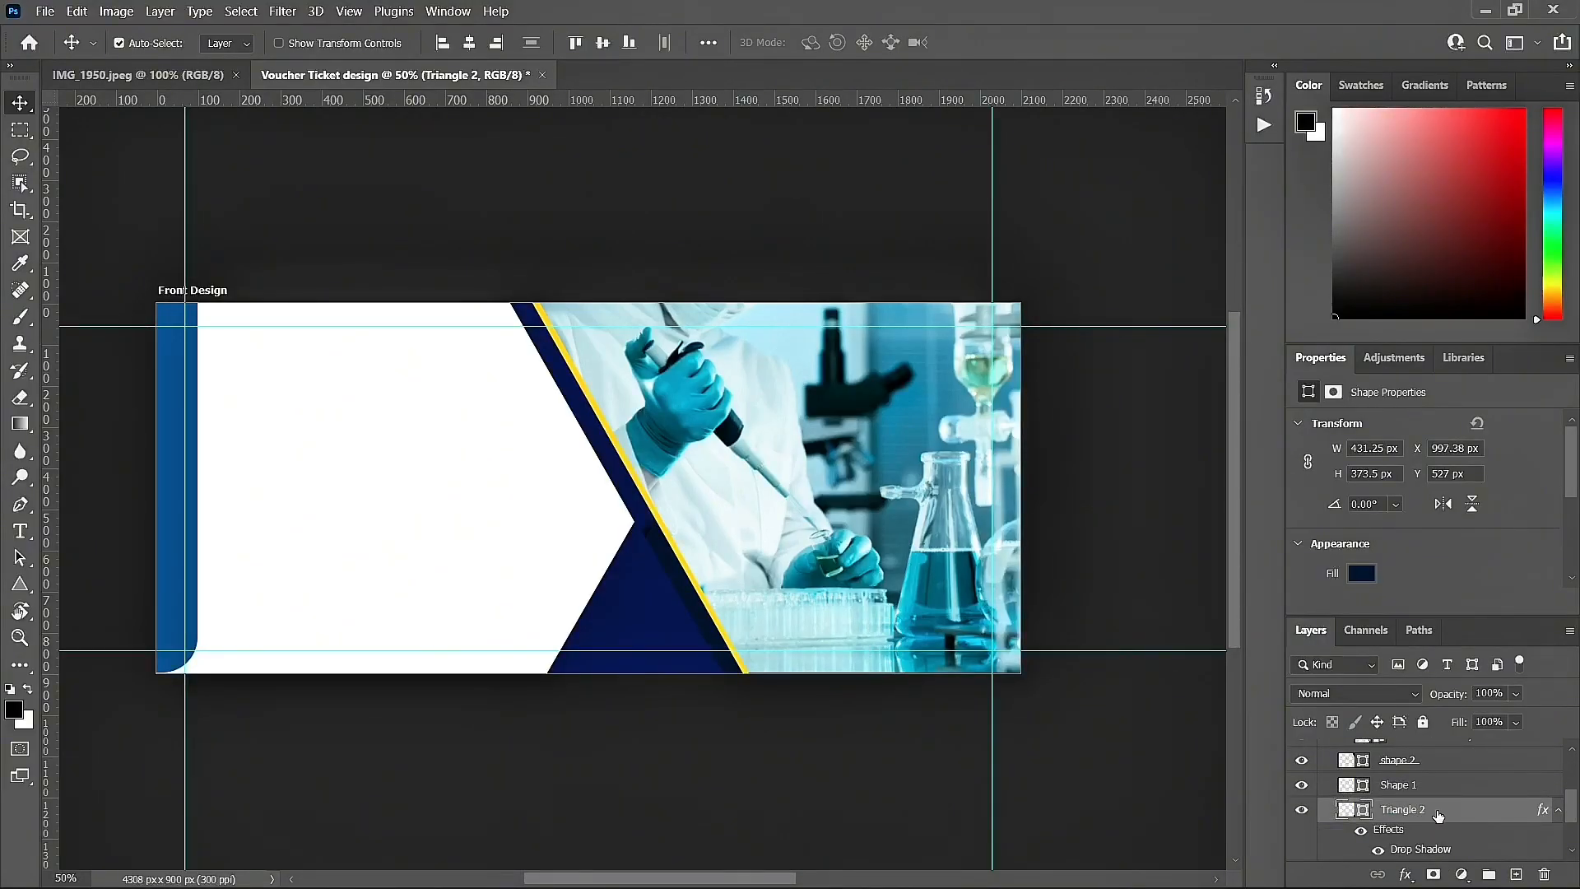
Step: Move the Triangle 1 layer directly below Triangle 2 and above Shape 3, and collapse Triangle 2's effects list
scroll(1438, 815, up, 3)
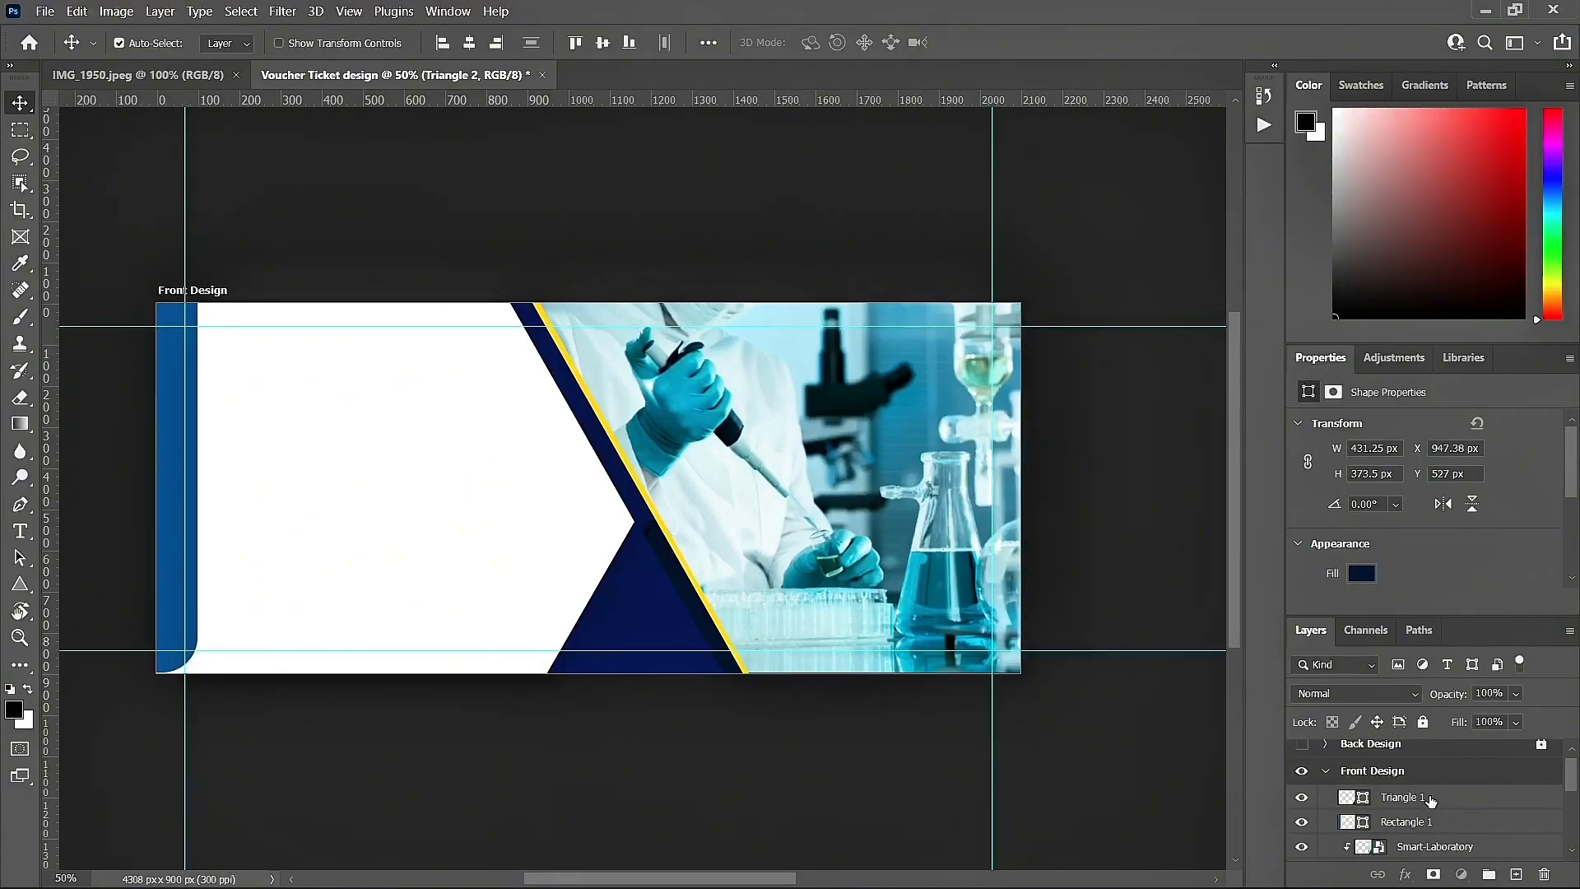
click(1432, 798)
drag(1431, 800, 1446, 829)
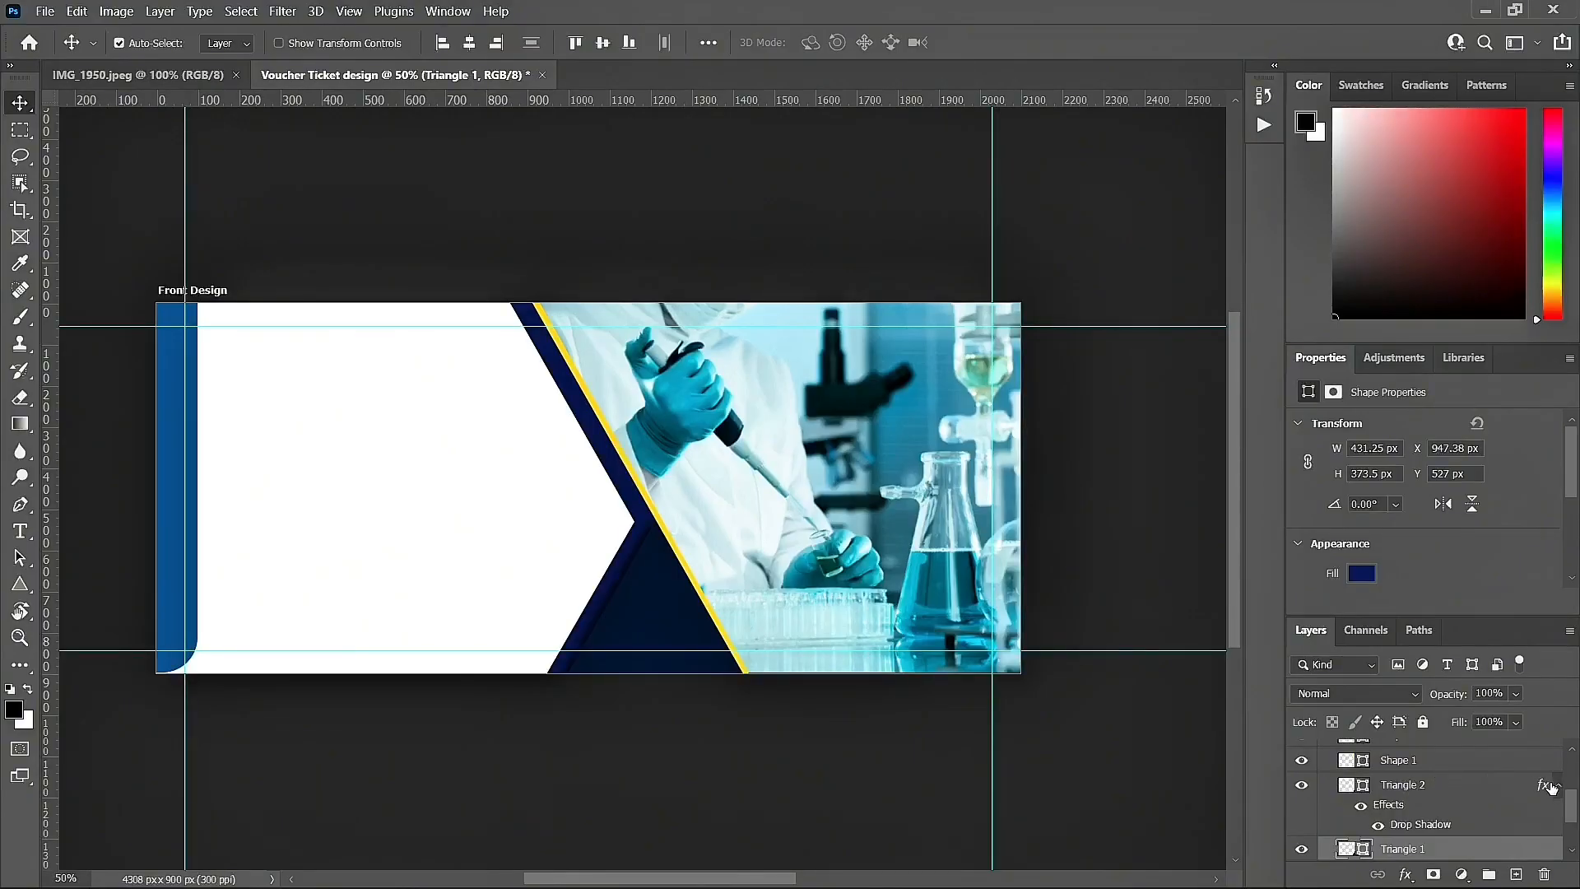
click(1557, 786)
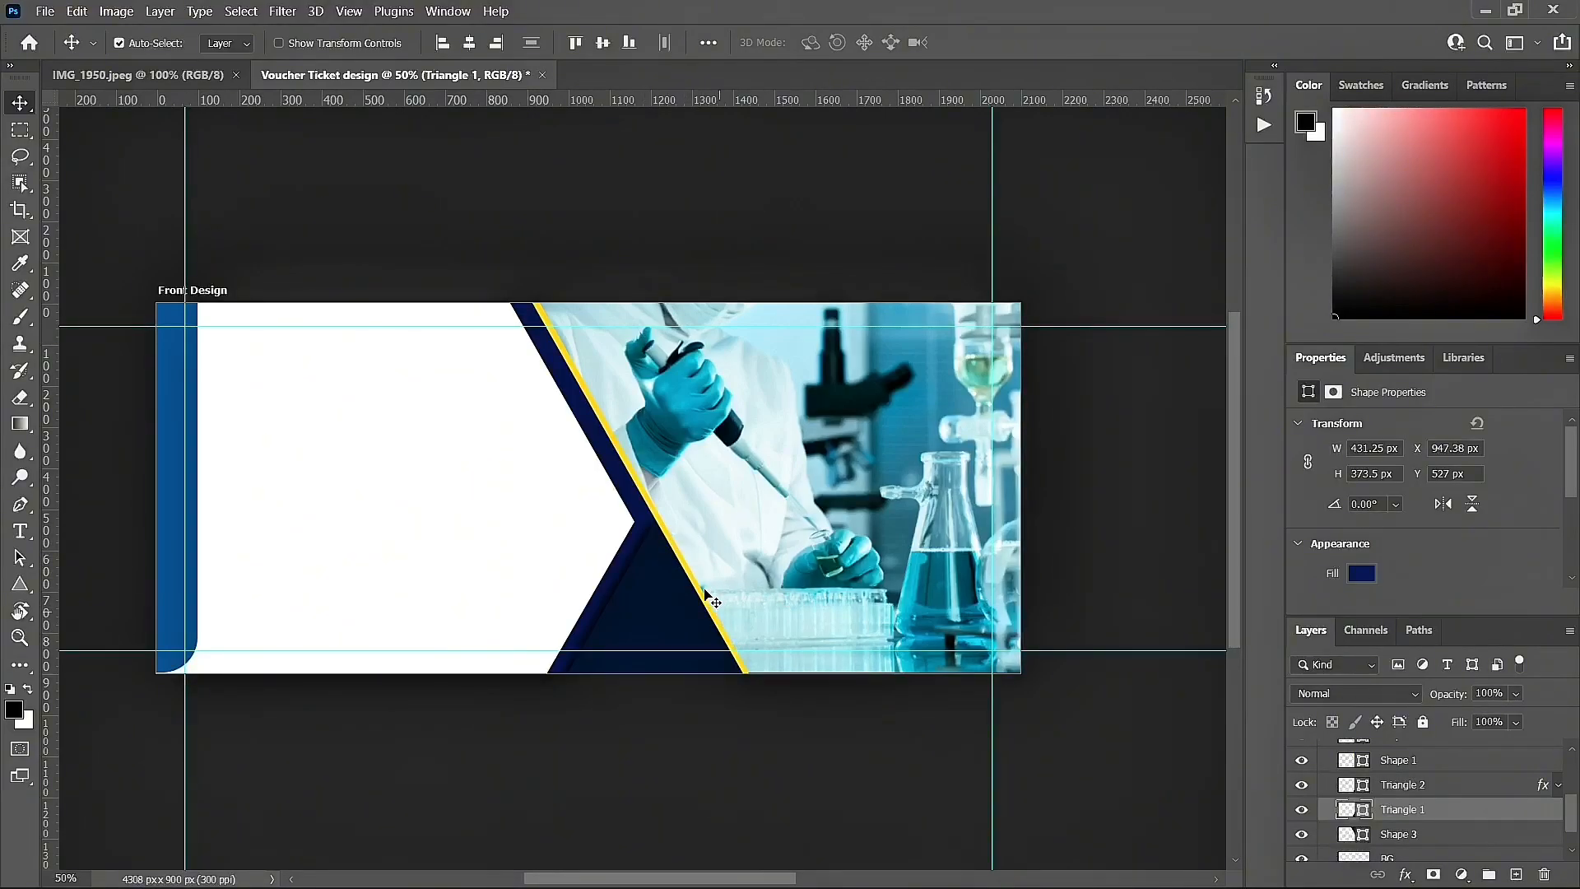
click(672, 587)
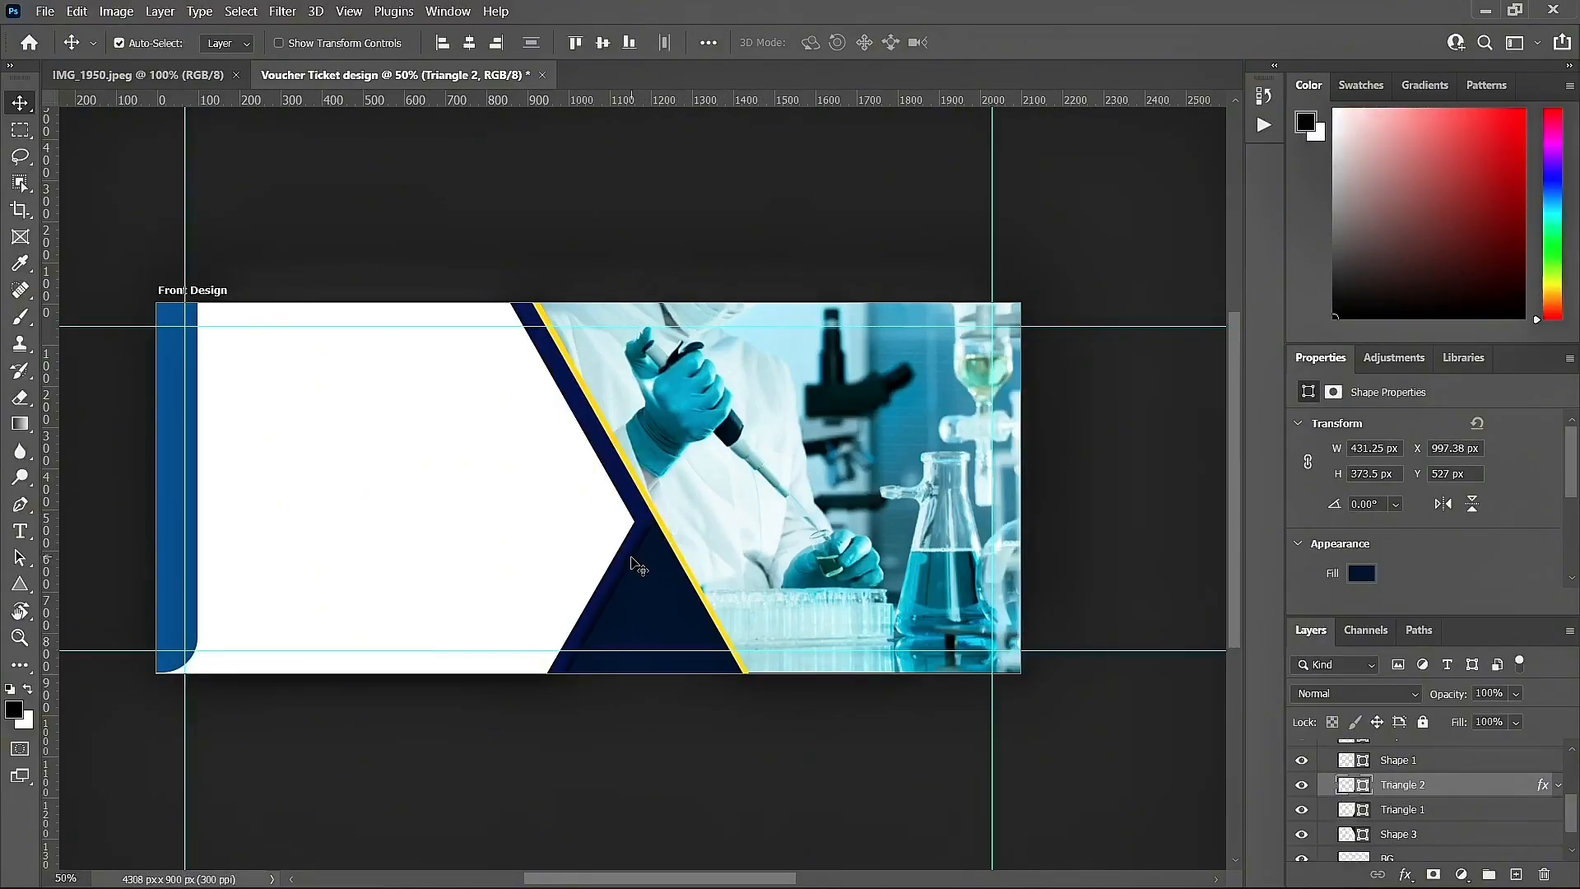
key(alt+F9)
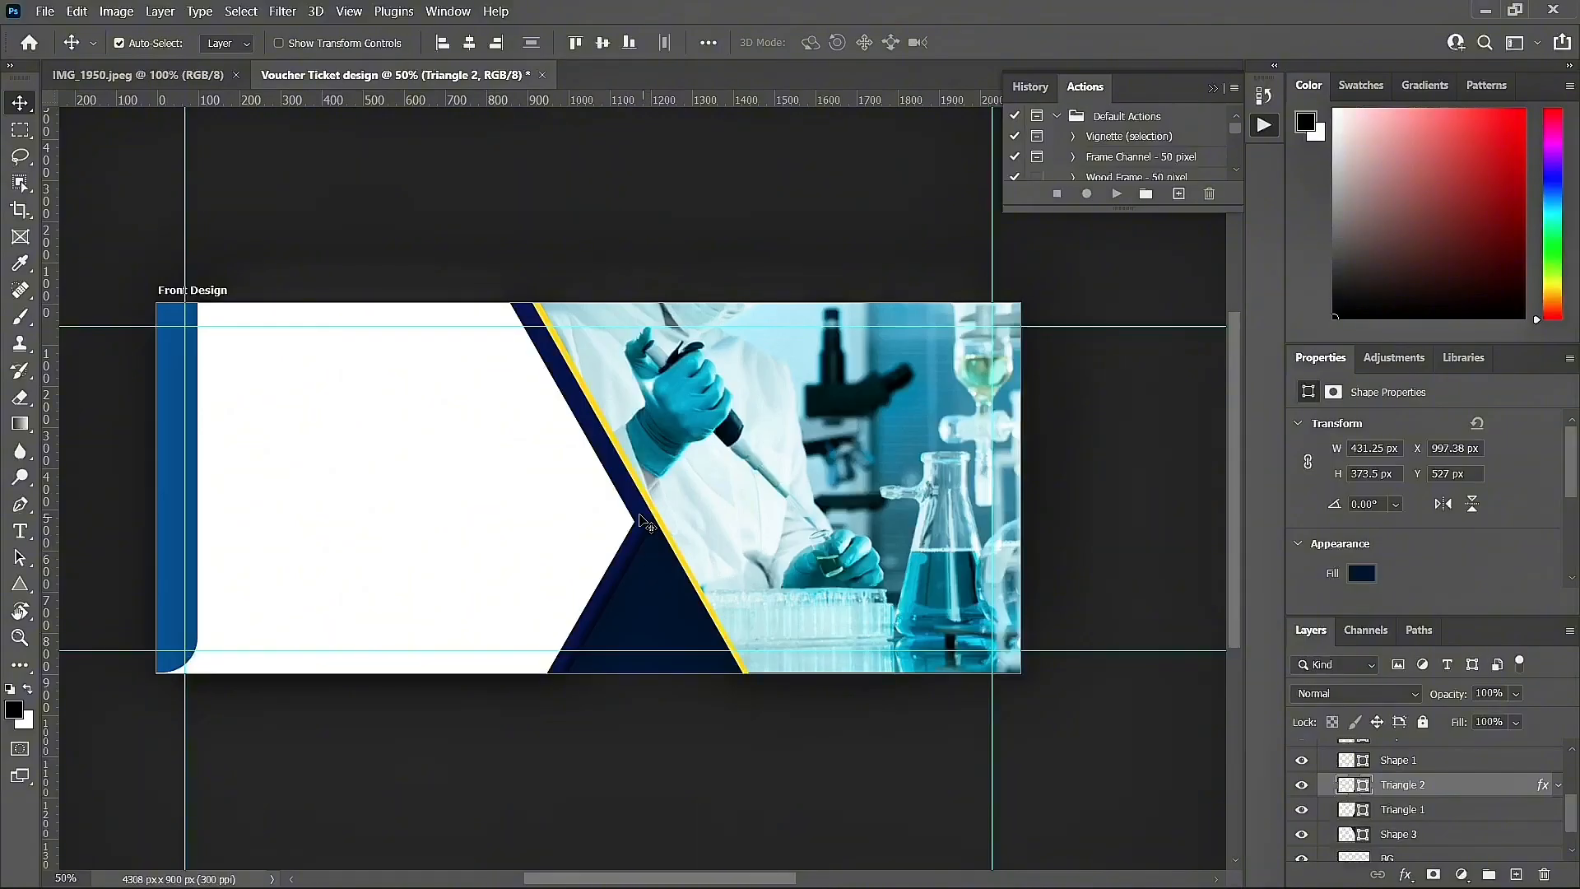
Step: Add a drop shadow to the yellow diagonal strip, Shape 1, and reduce its spread to 8%
click(630, 468)
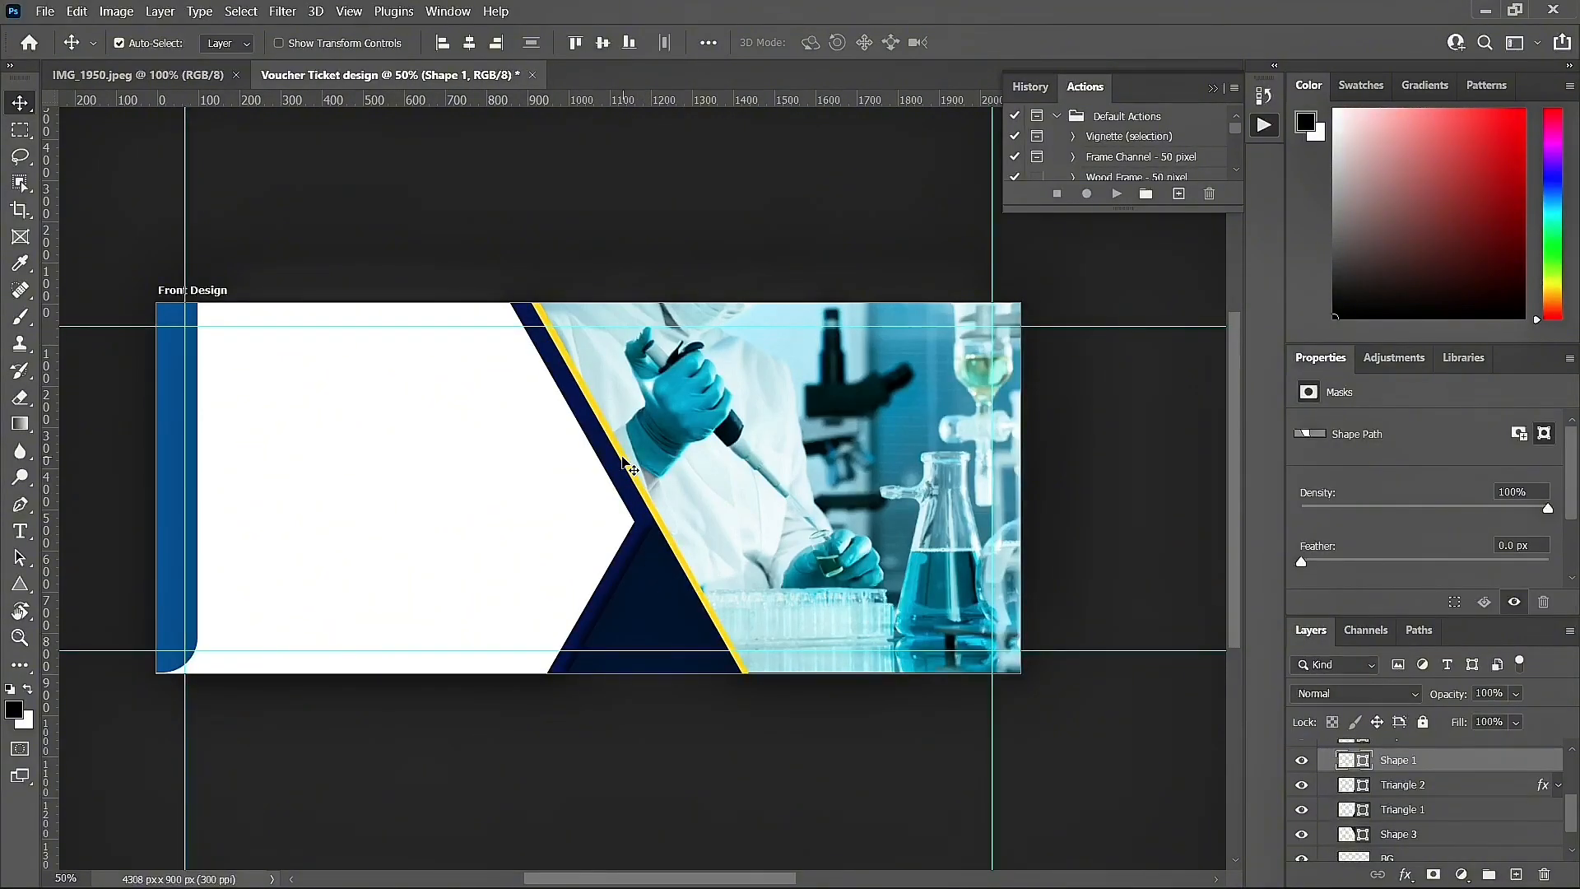
click(1406, 876)
click(1424, 866)
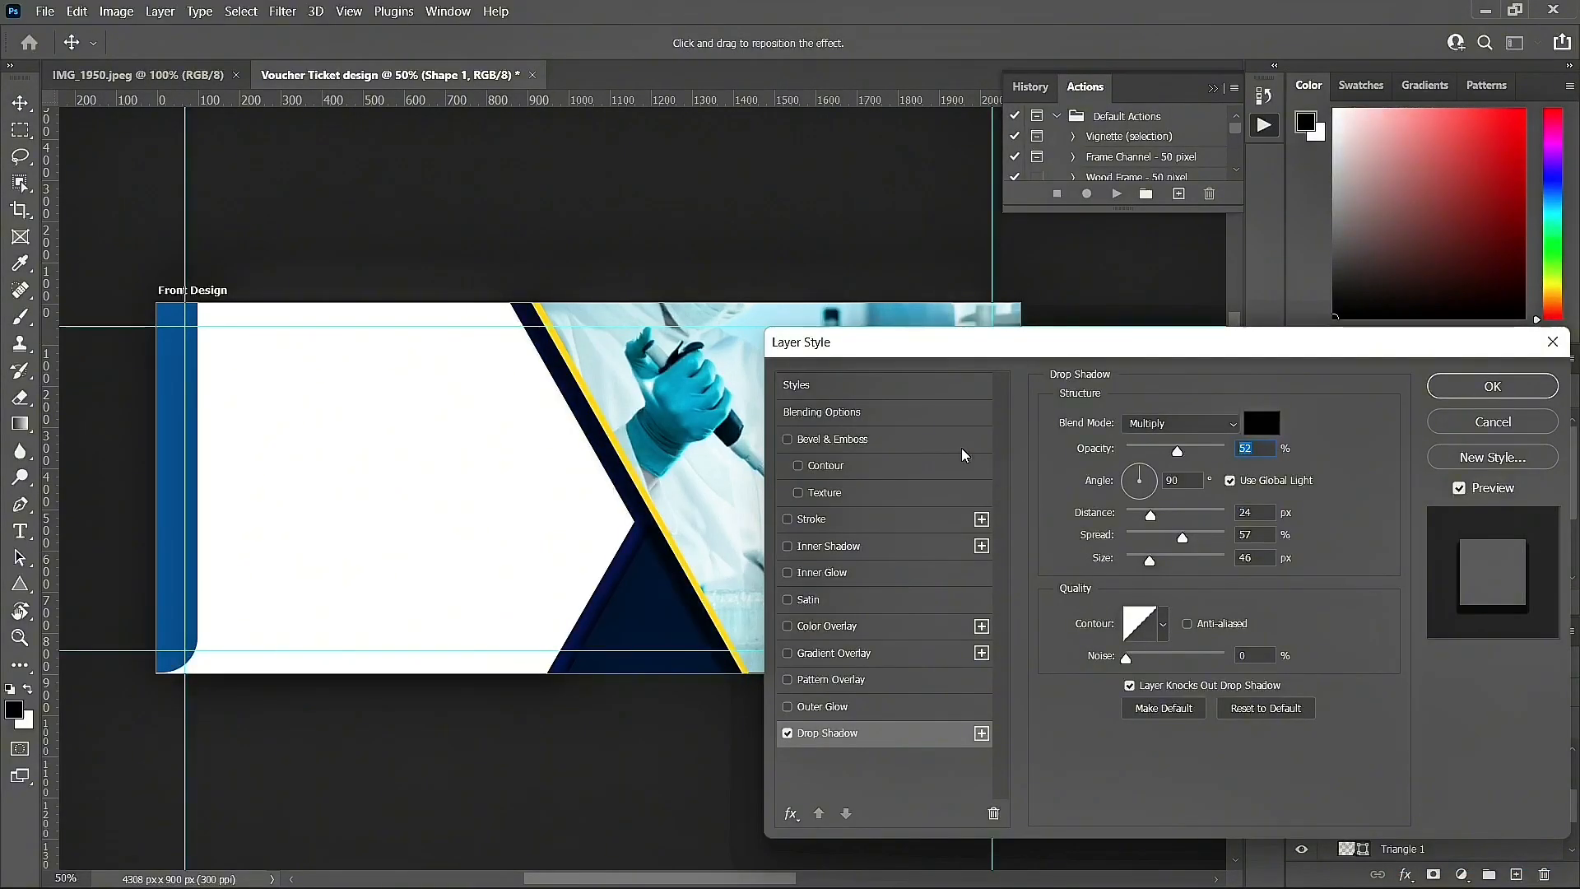
drag(944, 352, 1045, 347)
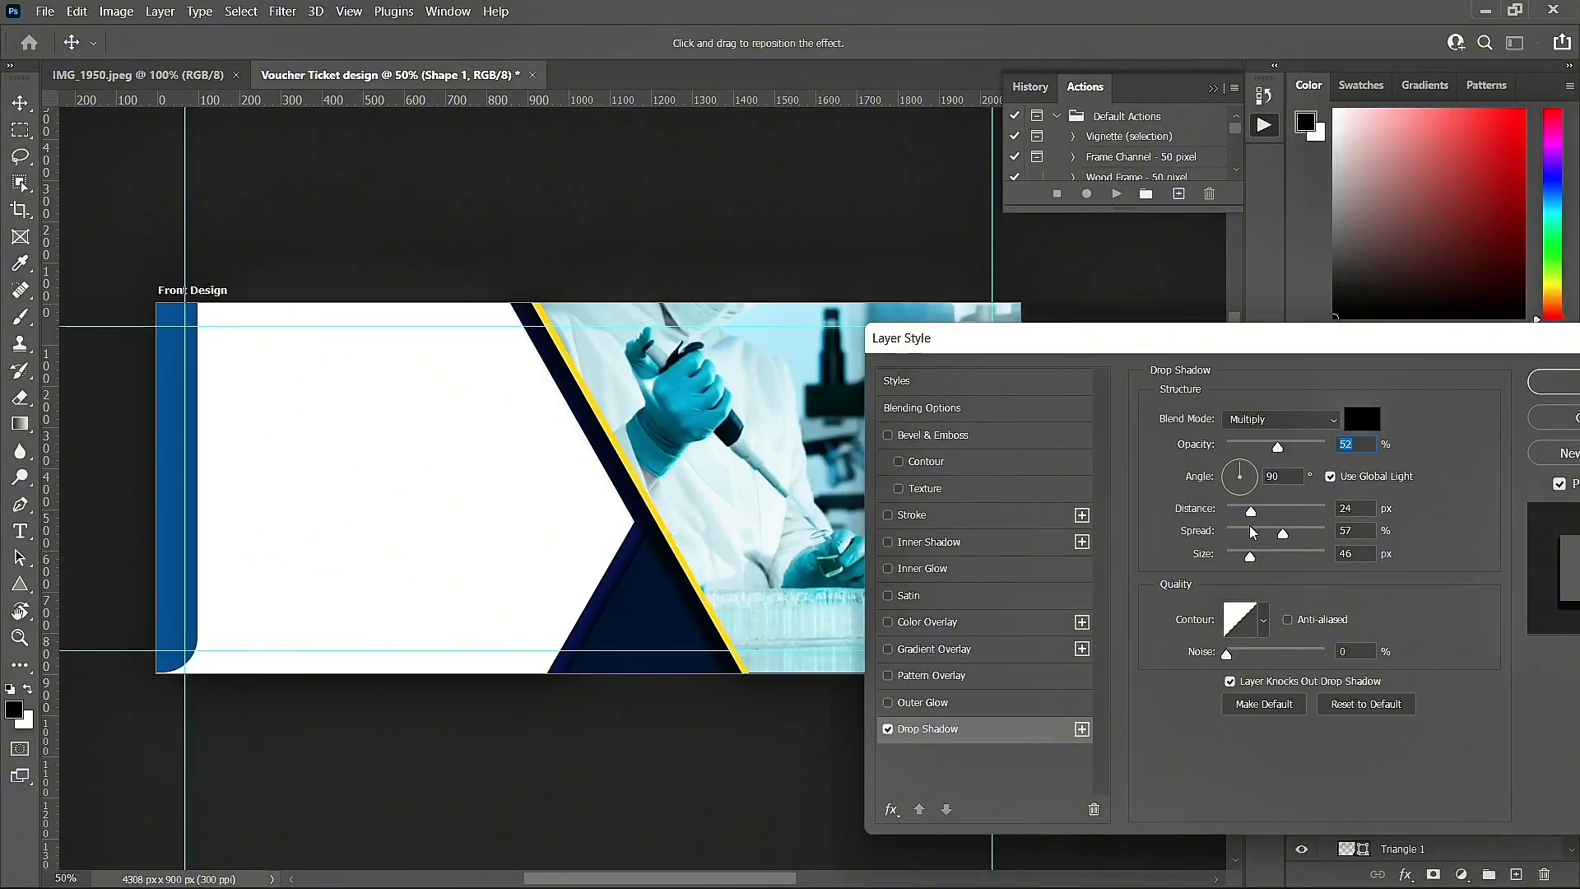
click(1253, 533)
drag(1251, 533, 1237, 533)
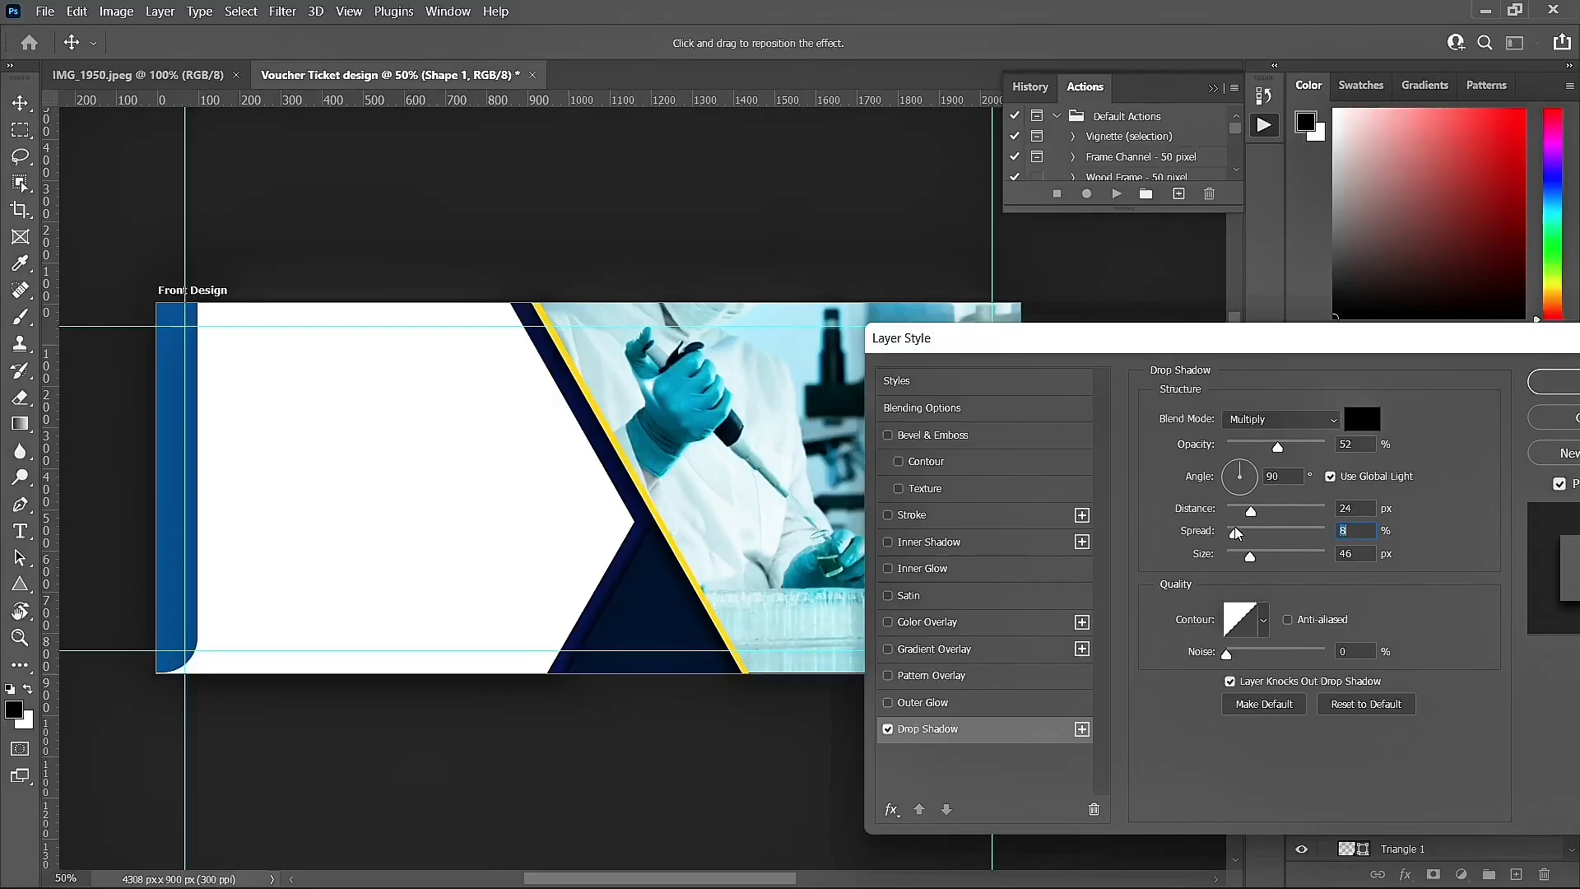
Step: Set Shape 1's drop shadow to 51% opacity, 17 px distance and 38 px size, and apply it
drag(1249, 511, 1245, 510)
drag(1282, 442, 1287, 441)
drag(1251, 554, 1259, 556)
drag(1195, 353, 1185, 355)
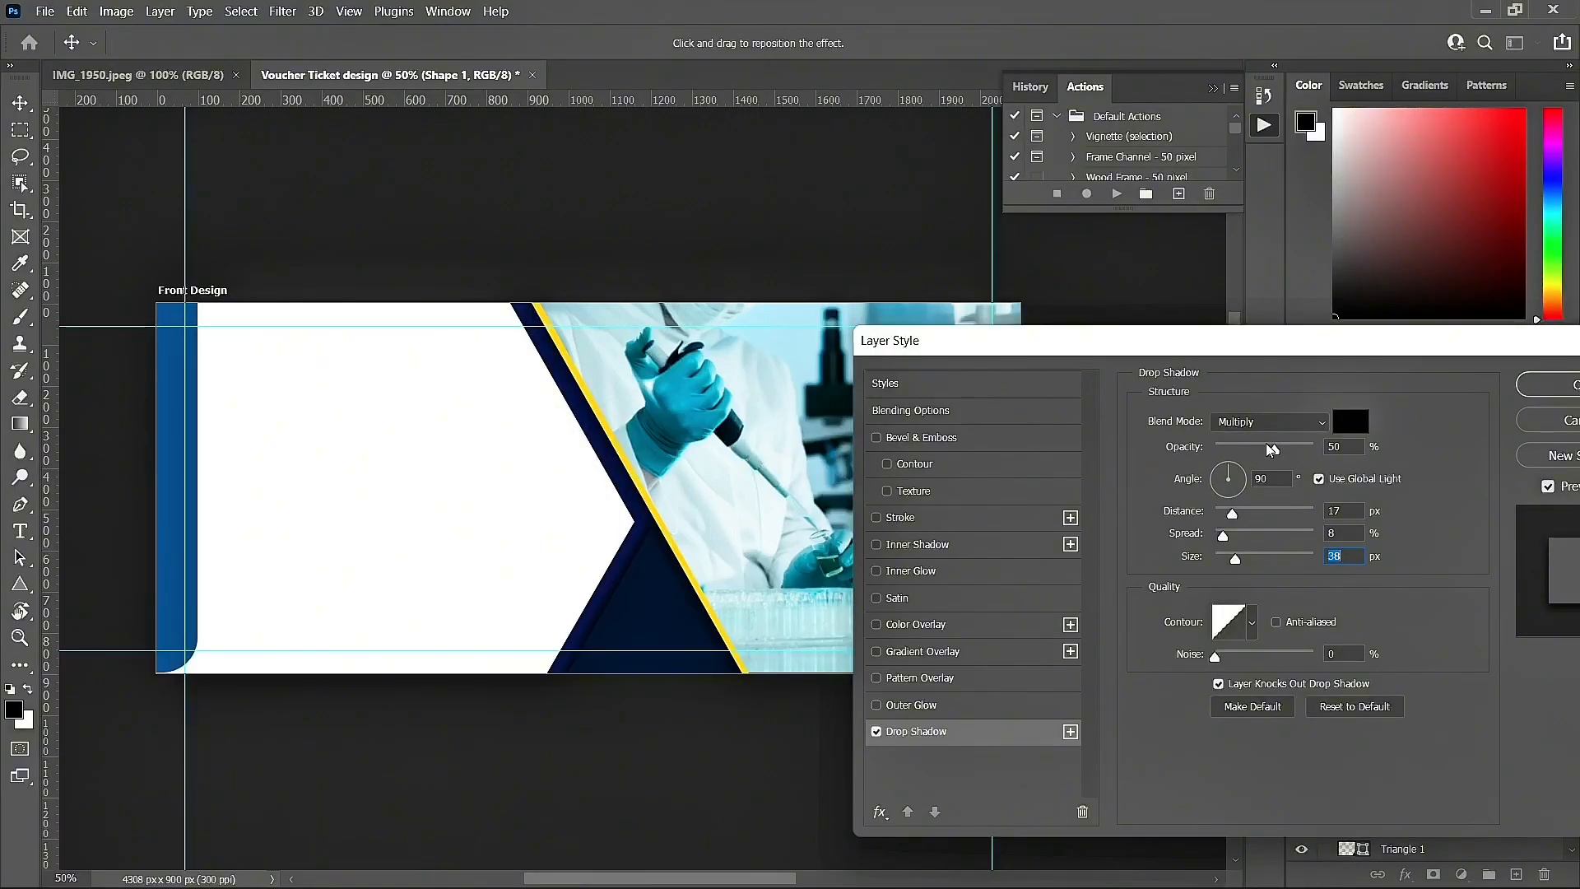
drag(1268, 445, 1267, 446)
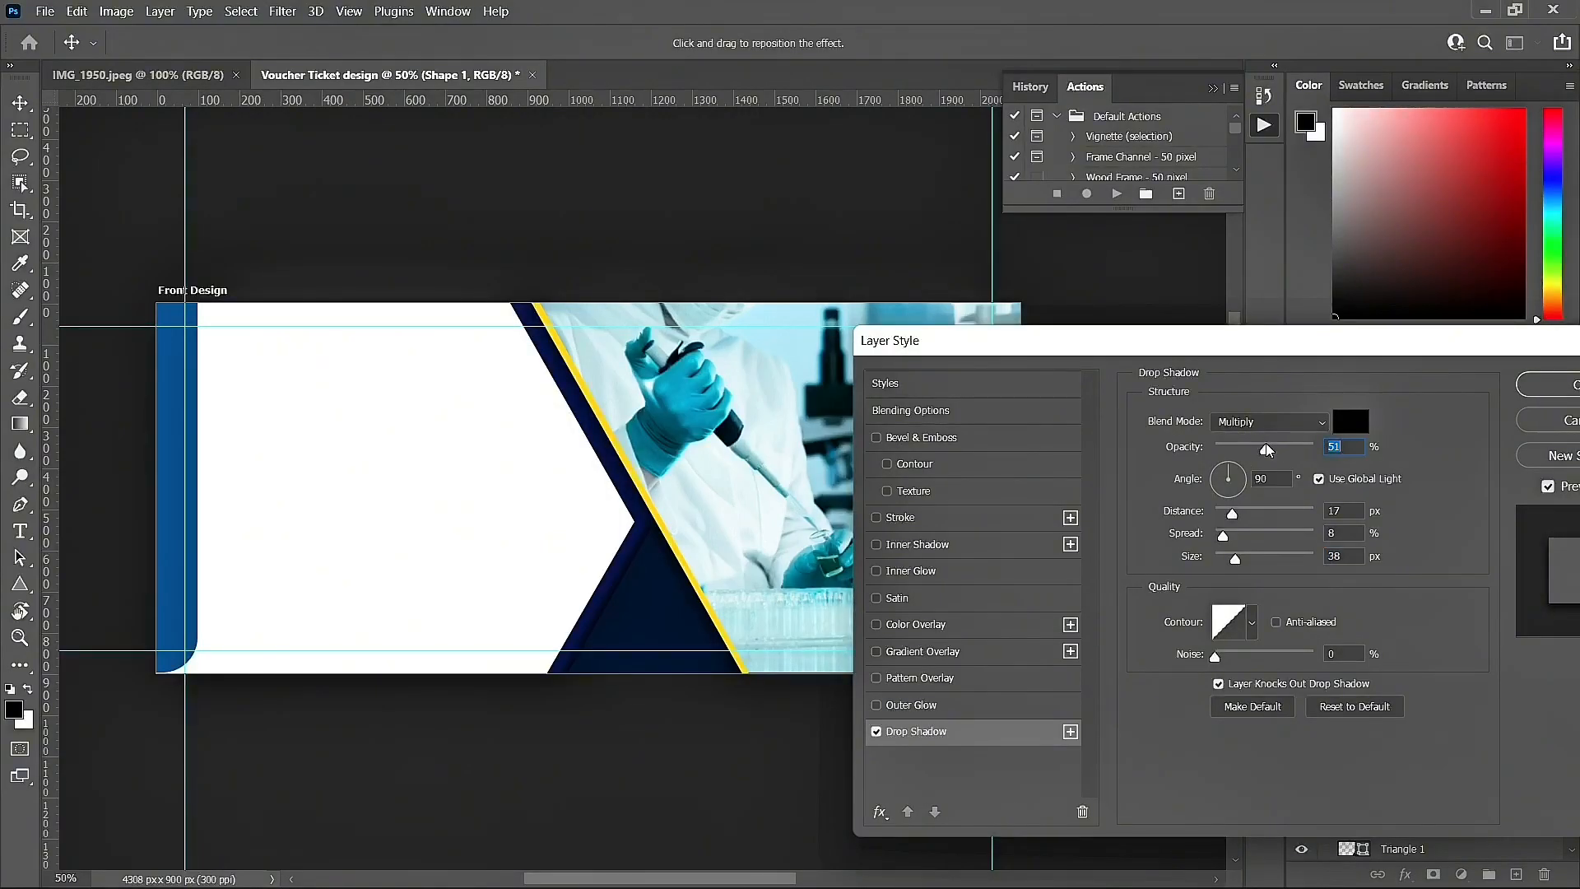
click(1232, 534)
click(1541, 389)
Step: Change the fill of Triangle 2 to navy 082251
click(656, 619)
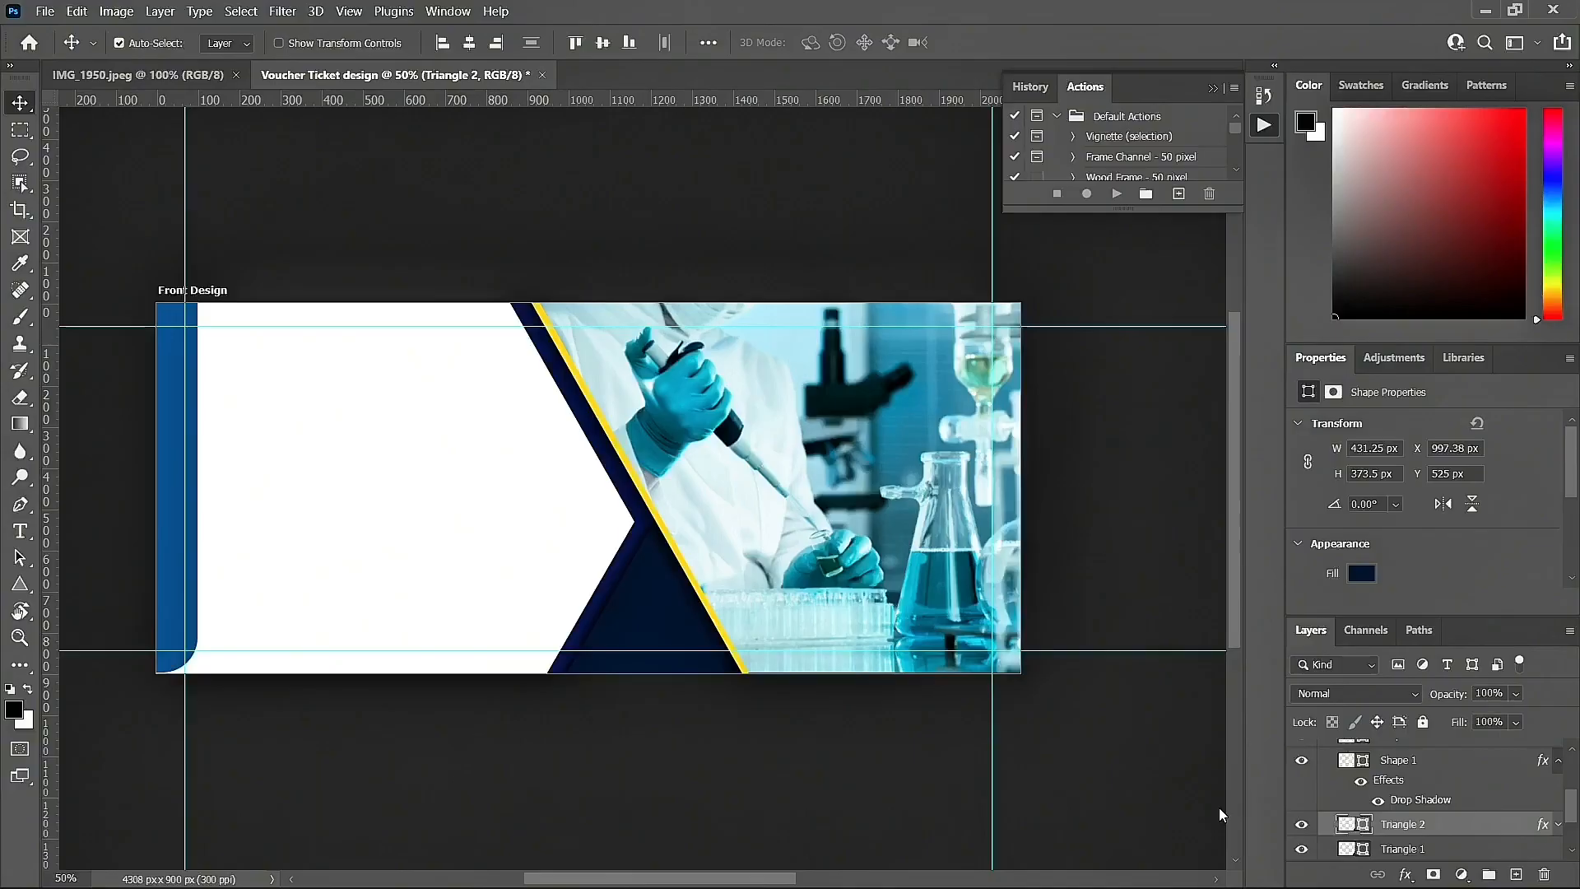
double_click(1346, 825)
drag(1265, 504, 1272, 482)
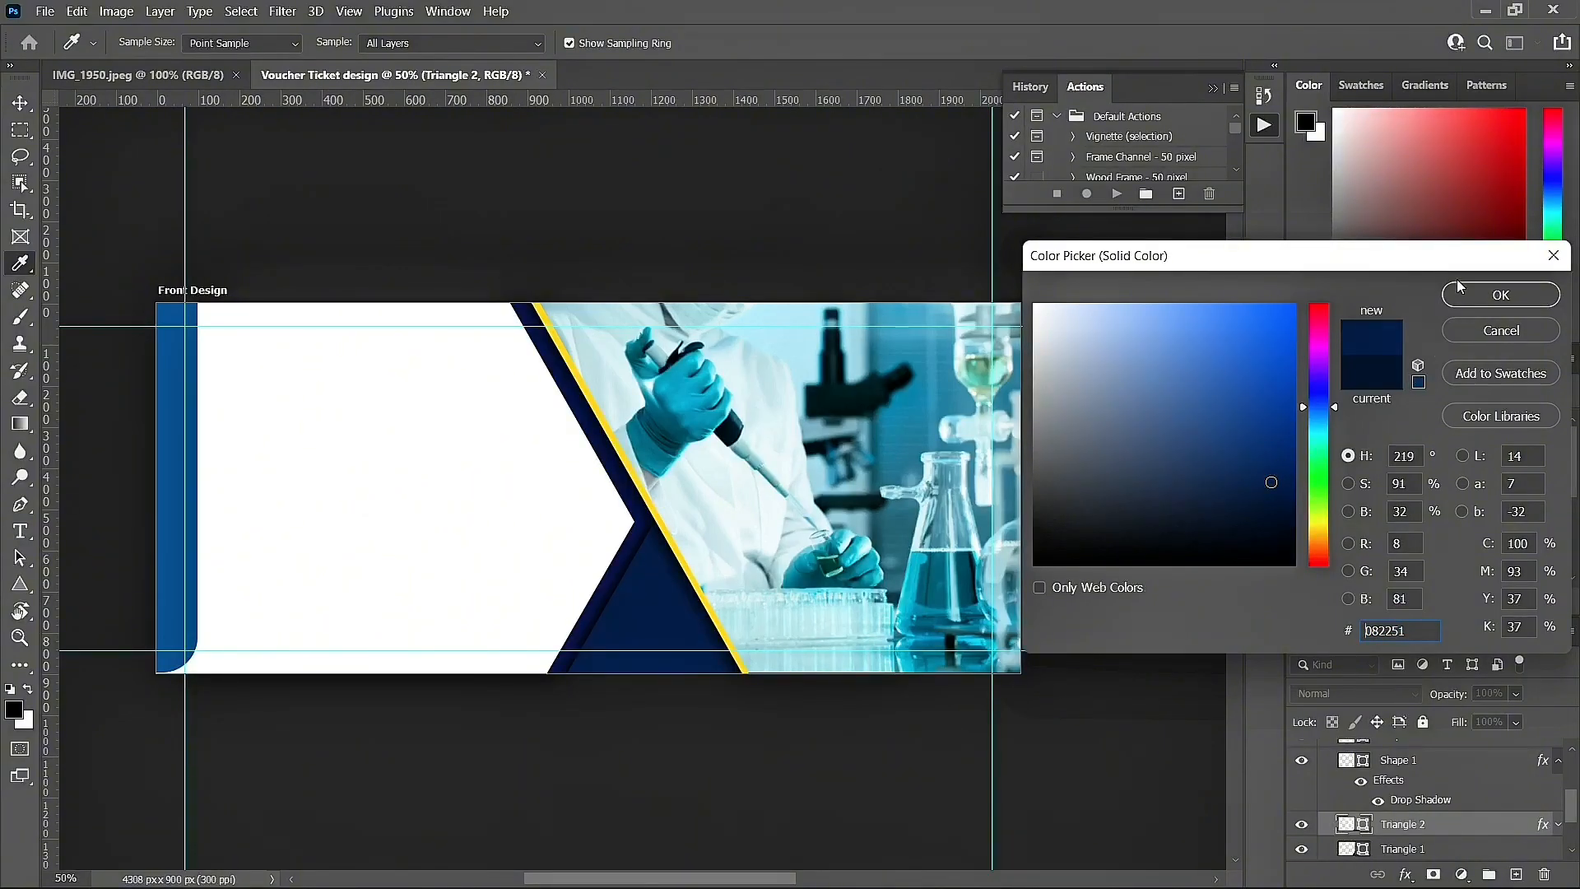
click(1501, 294)
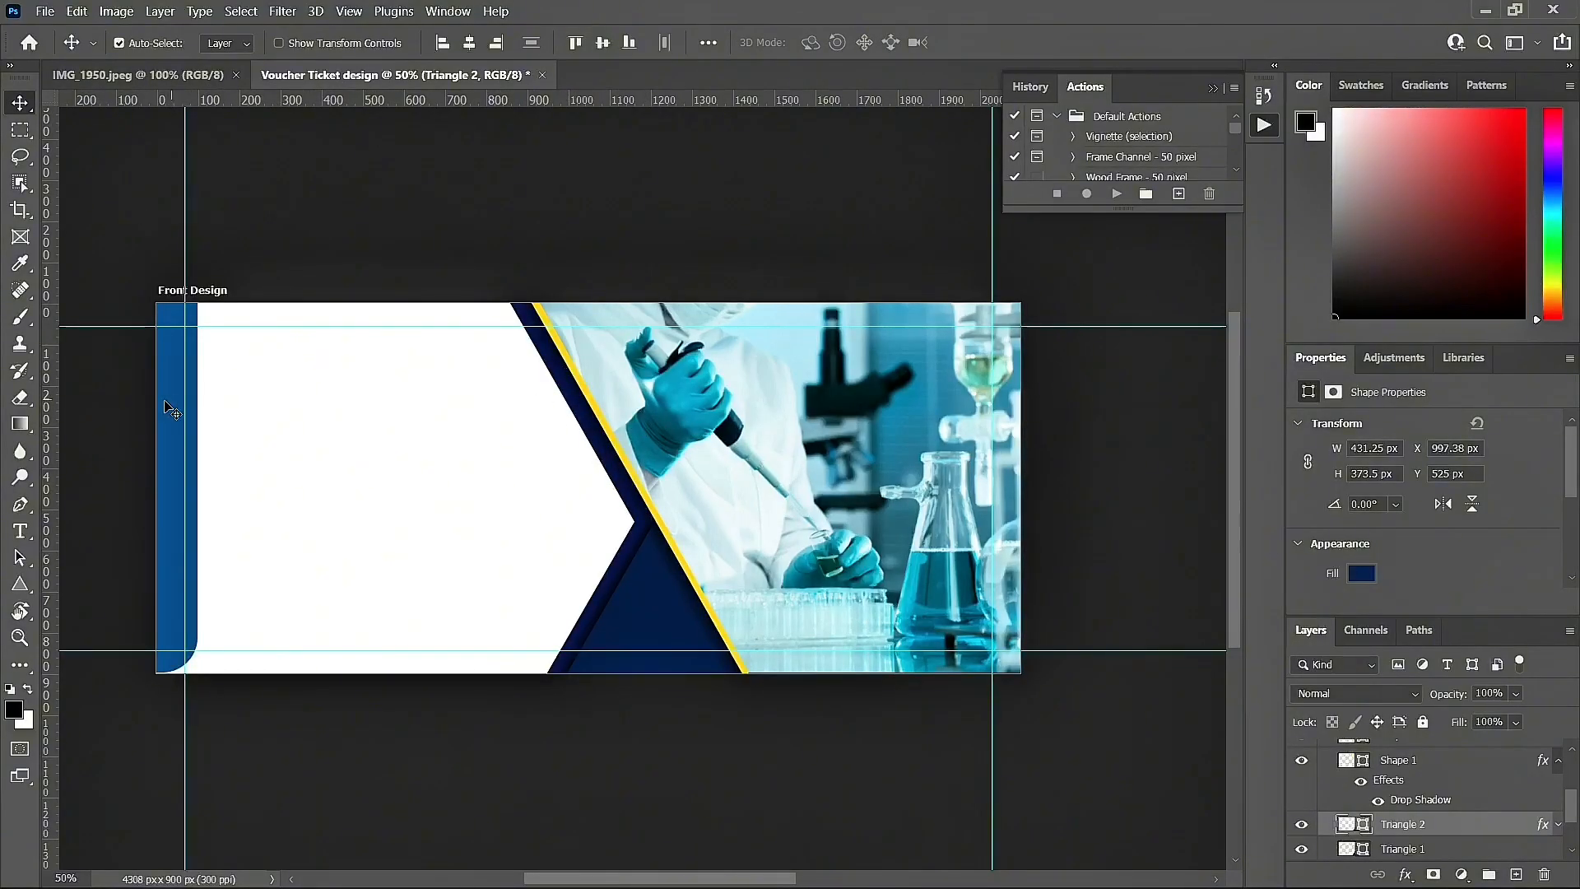
Step: Compare the blue vertical bar, Rectangle 1, with the IMG_1950.jpeg reference and change its fill to 076099
click(181, 527)
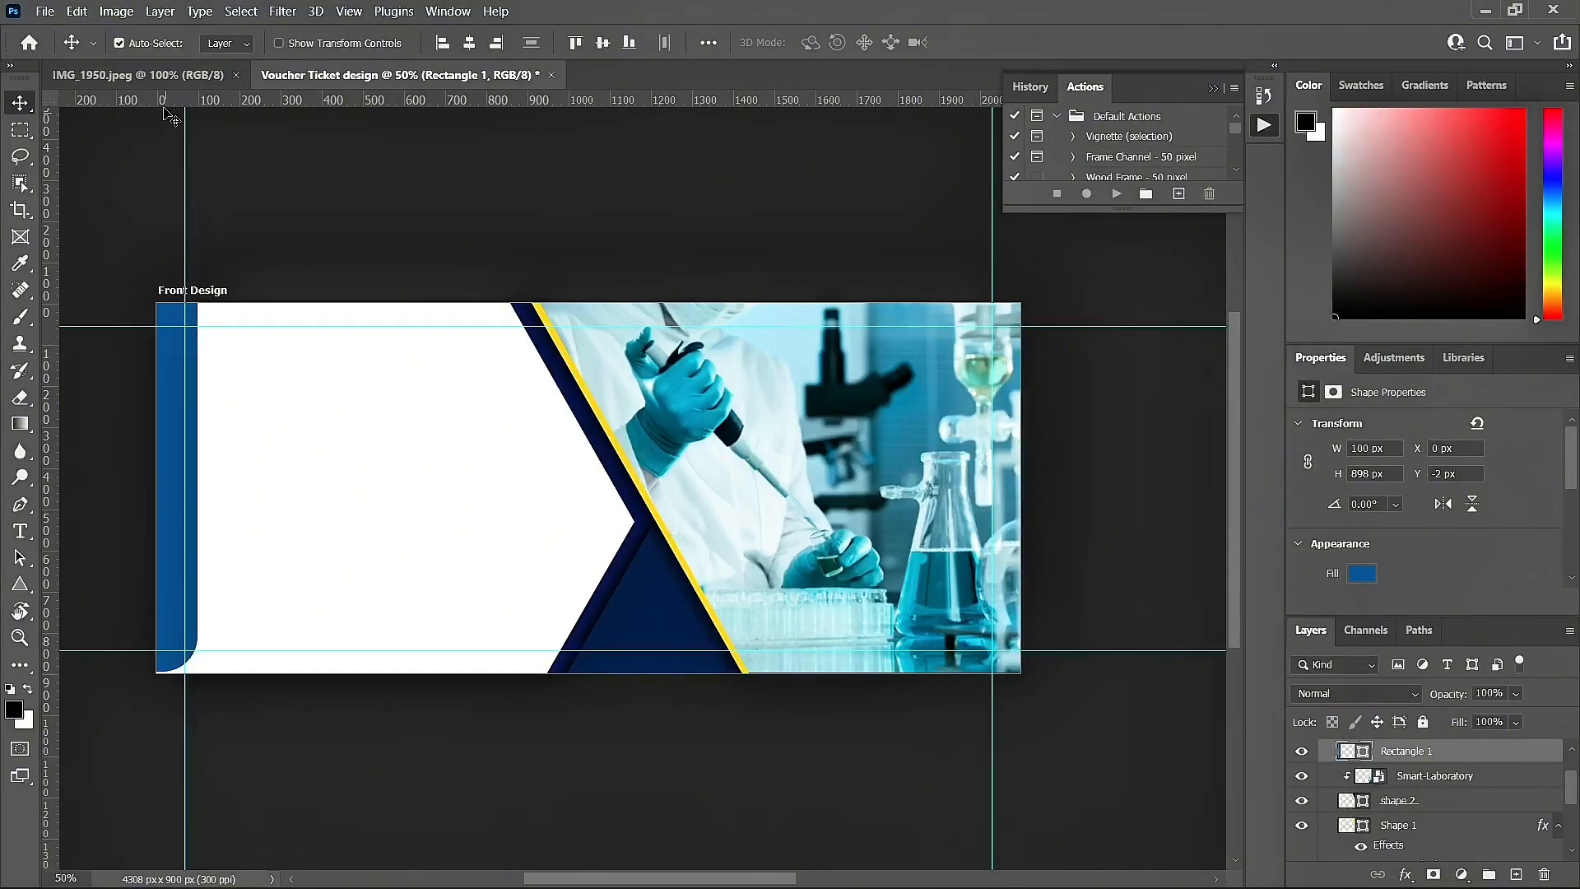
click(155, 69)
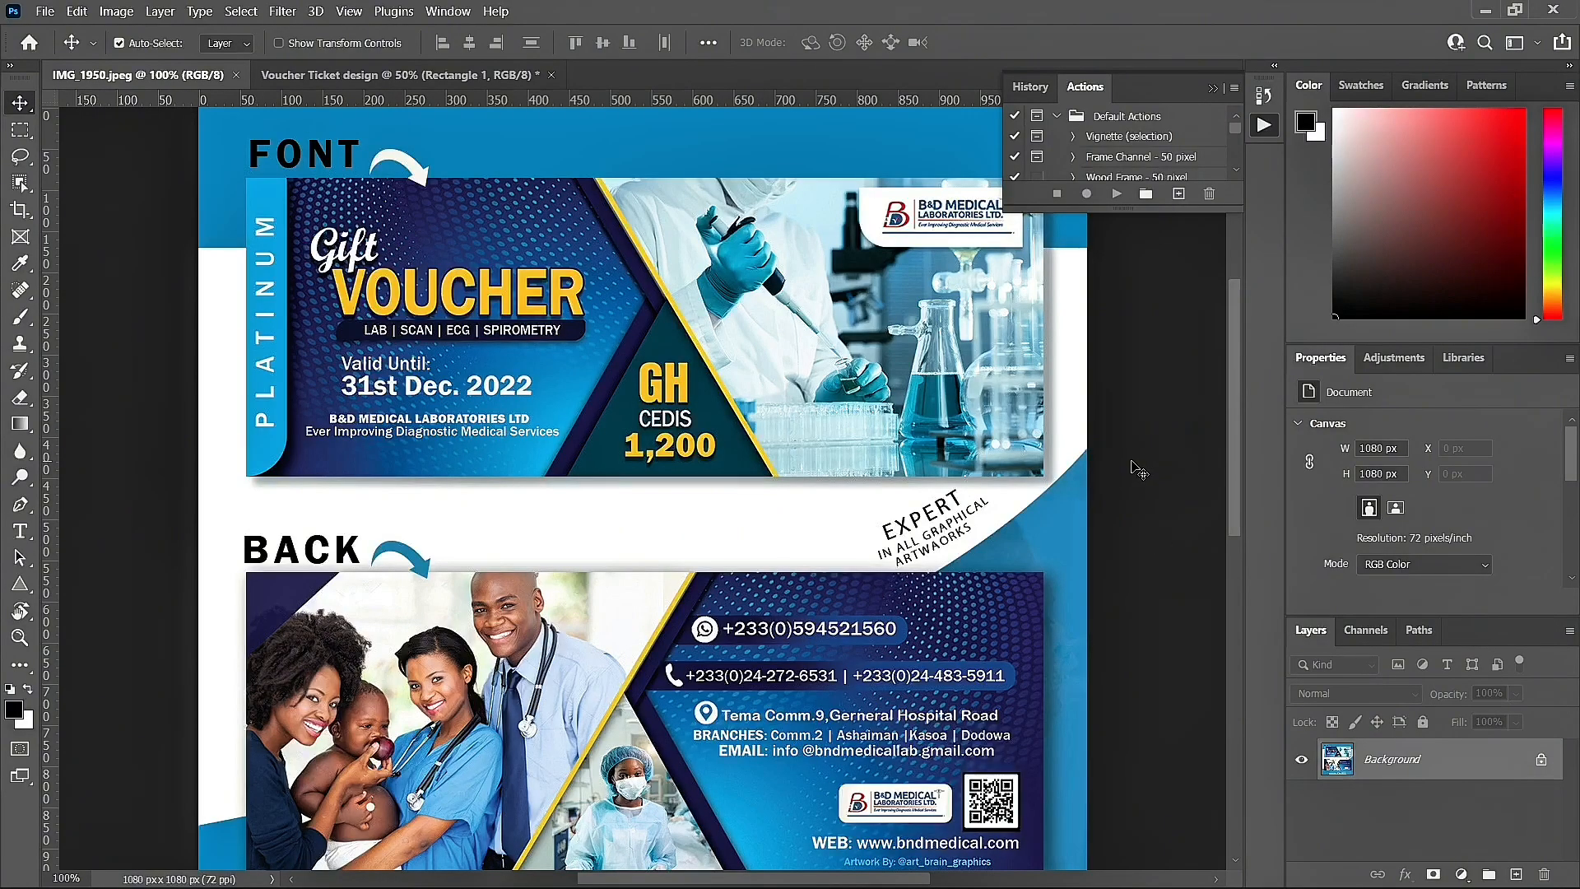
click(389, 77)
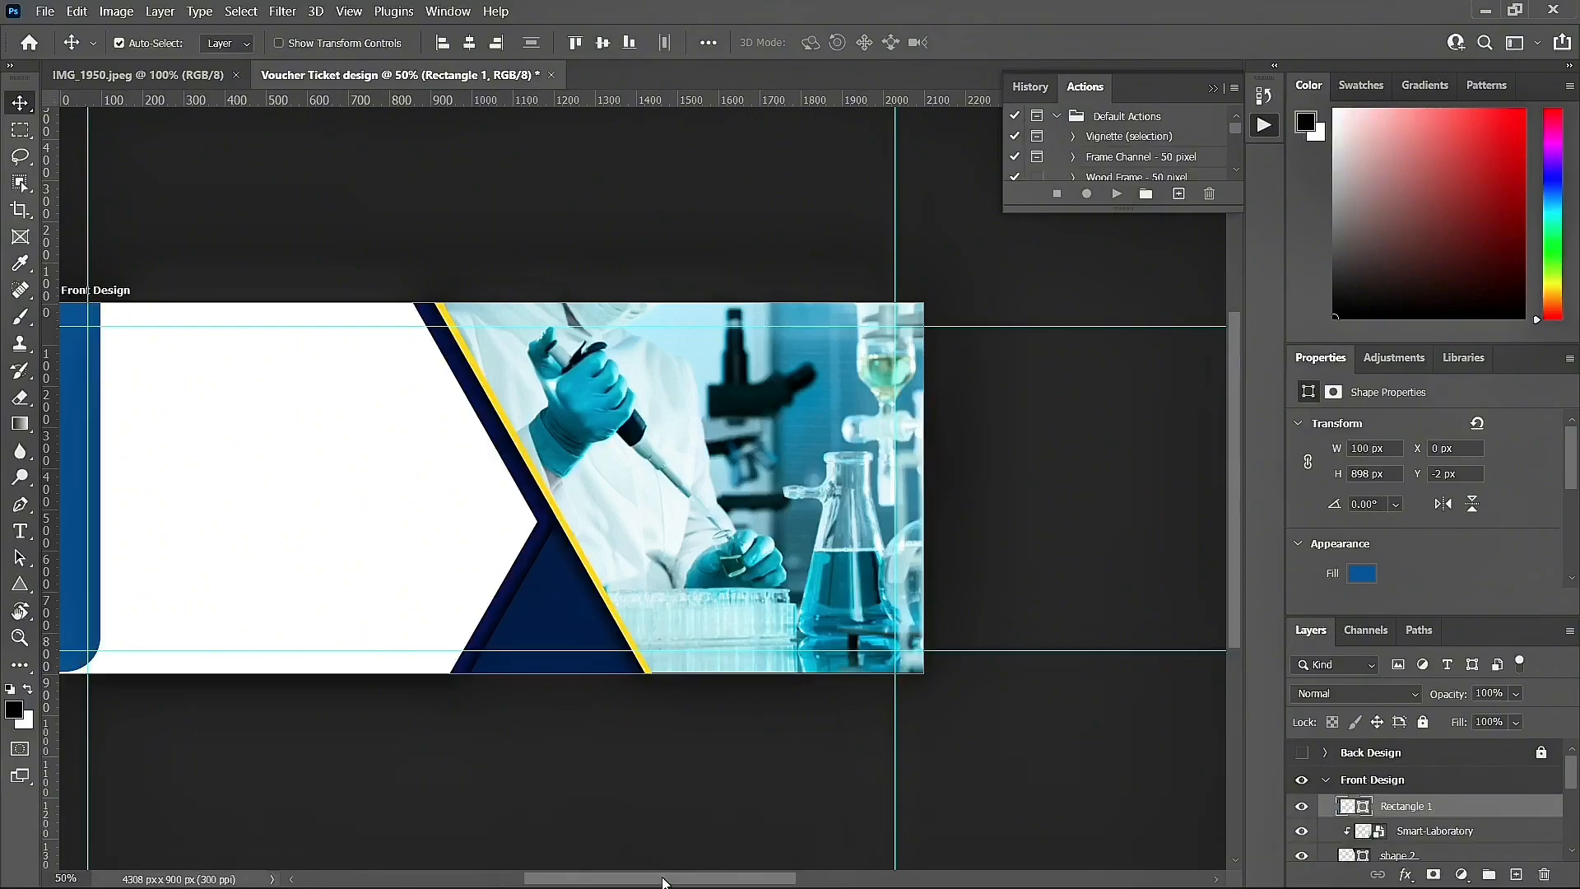
drag(665, 881, 639, 881)
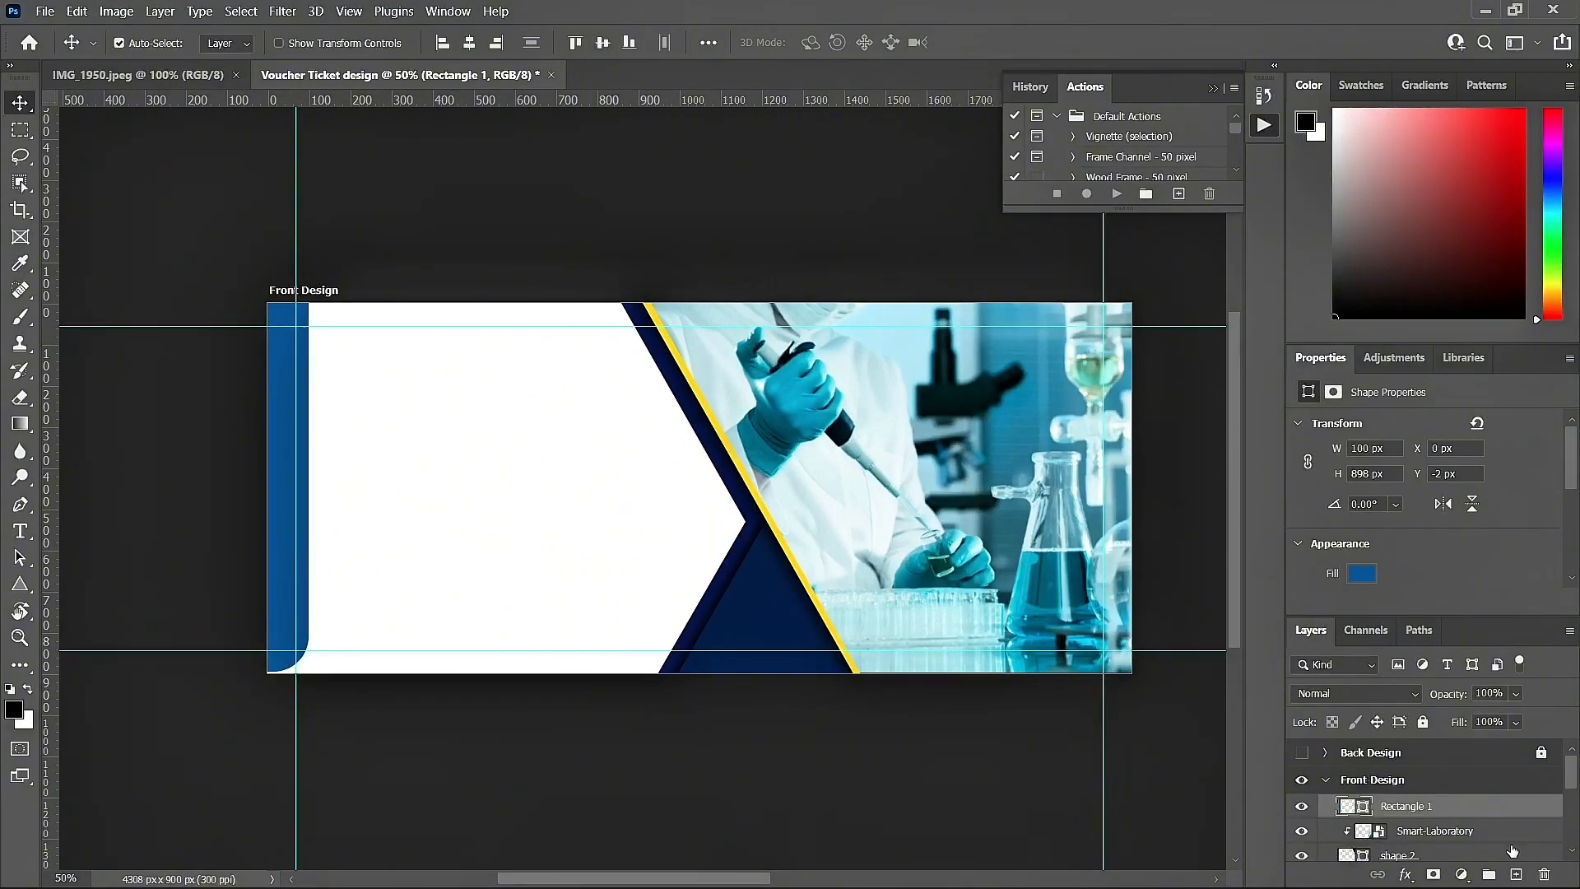
double_click(1347, 808)
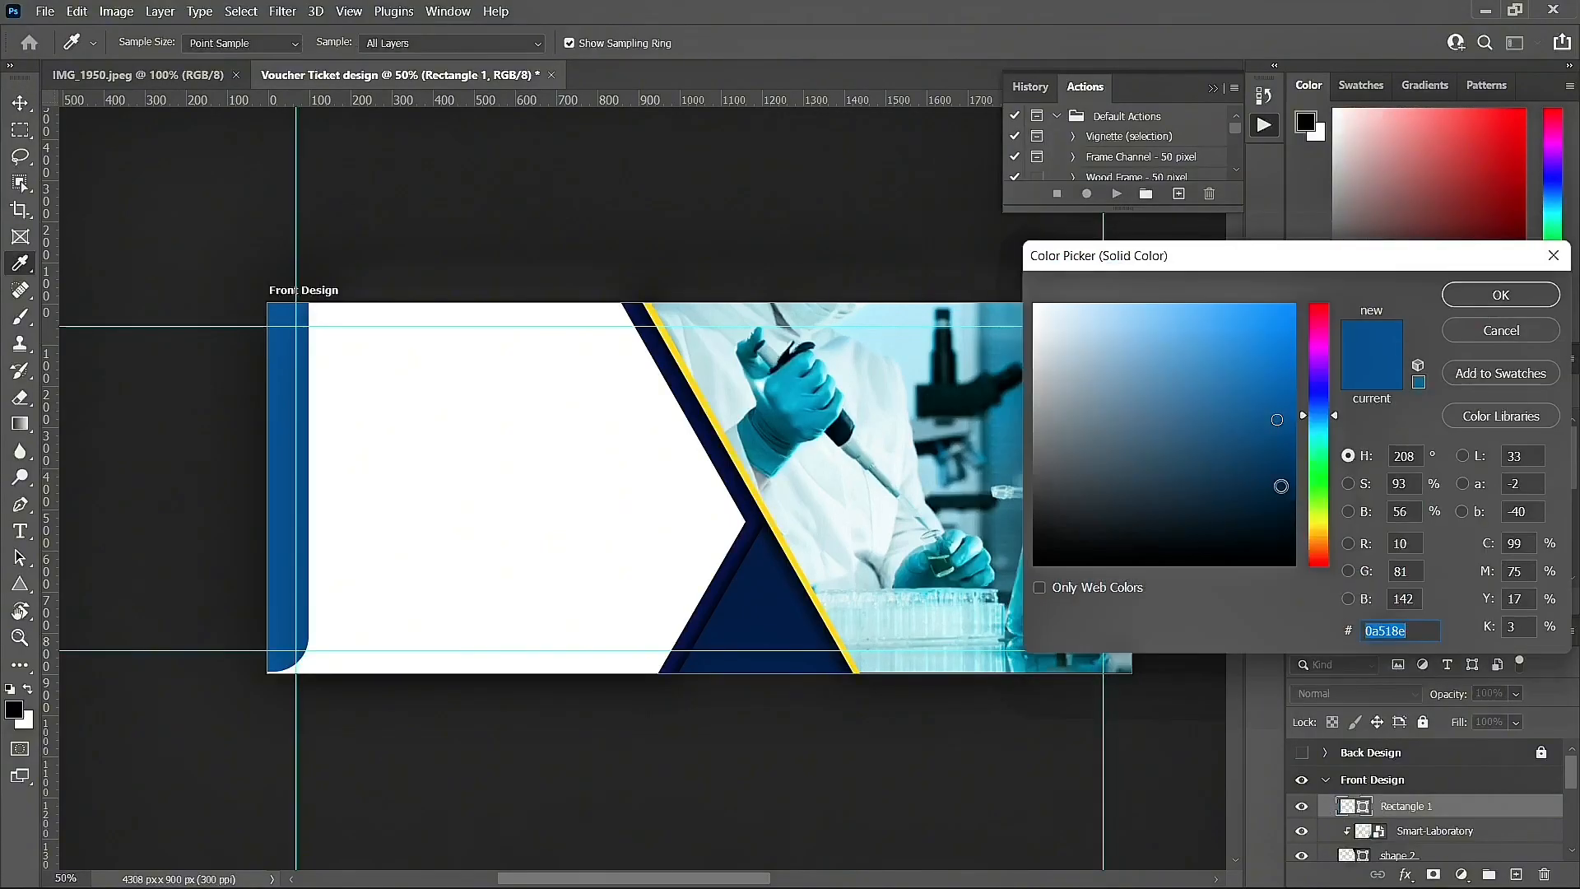
mouse_move(1311, 414)
mouse_down()
mouse_move(1319, 437)
mouse_move(1284, 409)
mouse_up()
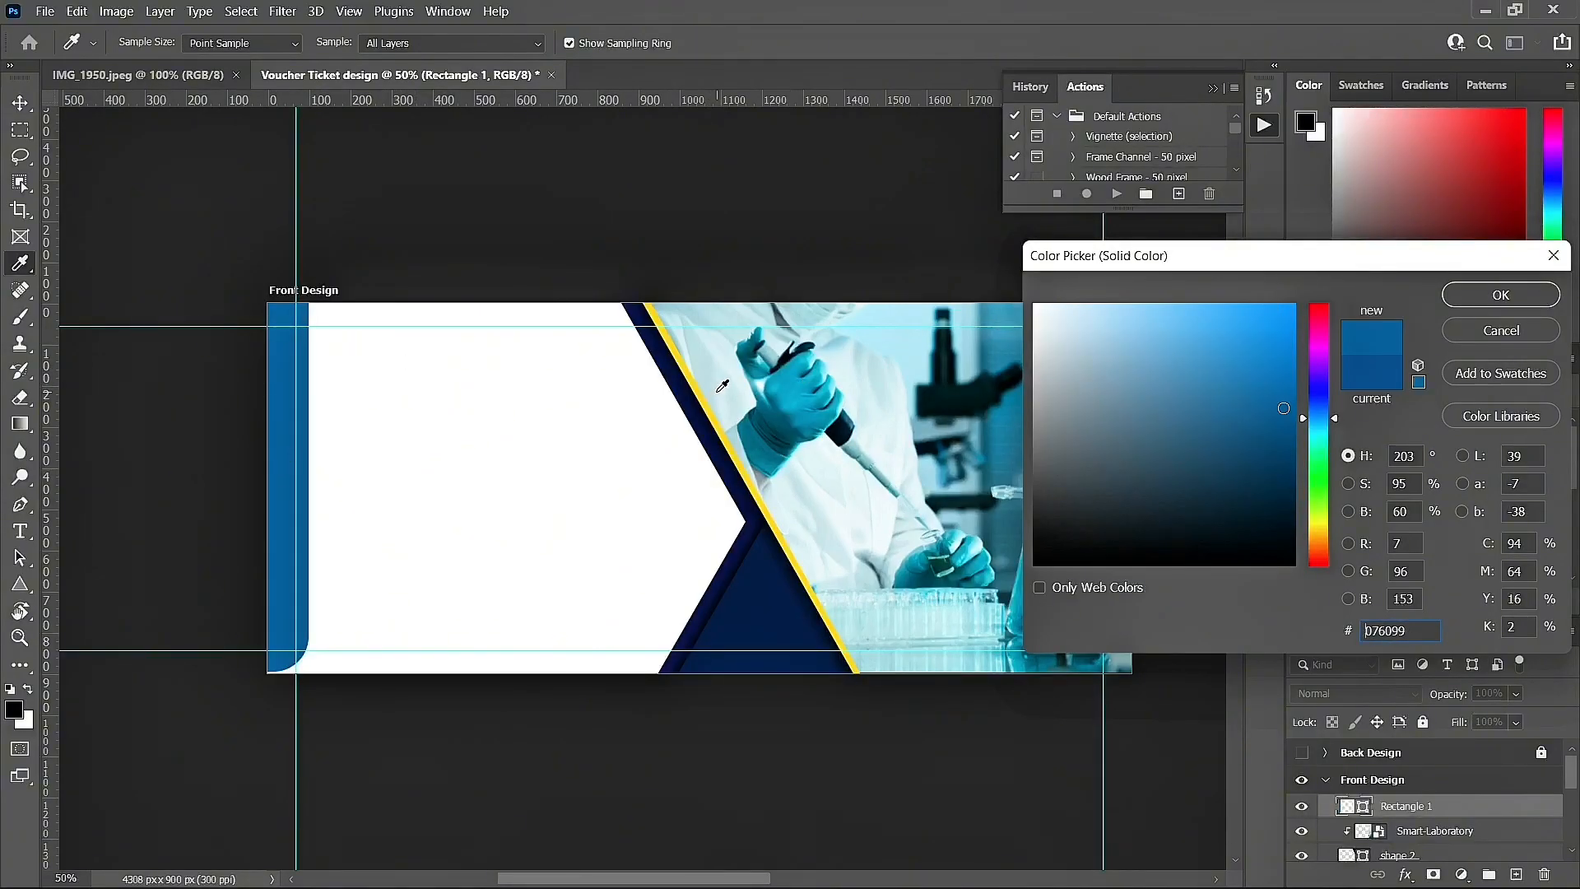
click(1500, 295)
key(v)
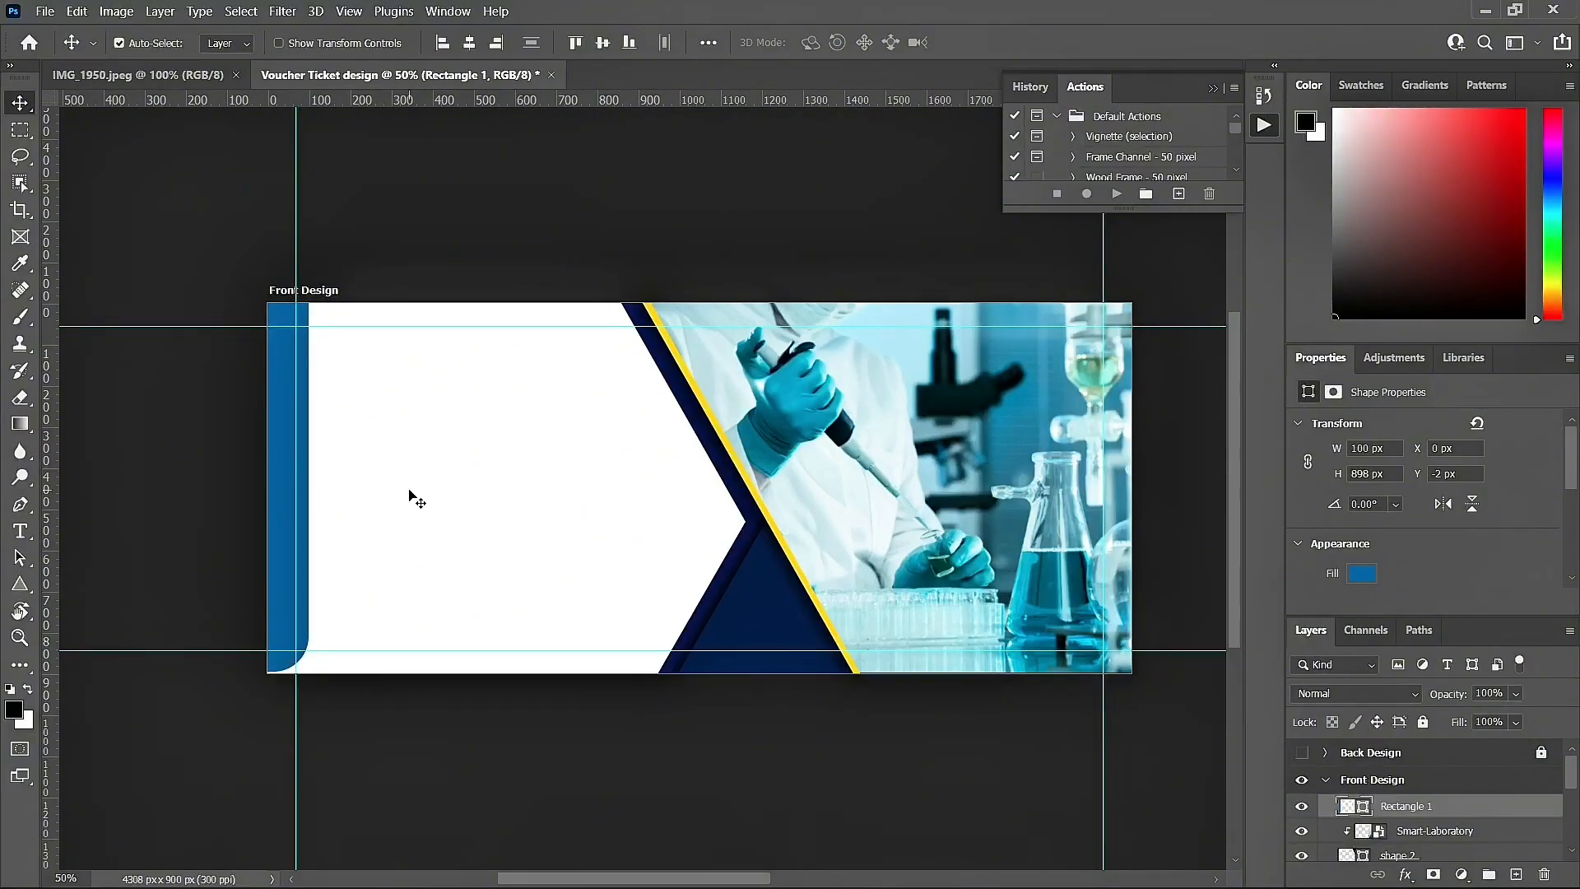
Step: Change the front artboard's white background fill, Layer 0, to dark blue 21216d
click(417, 498)
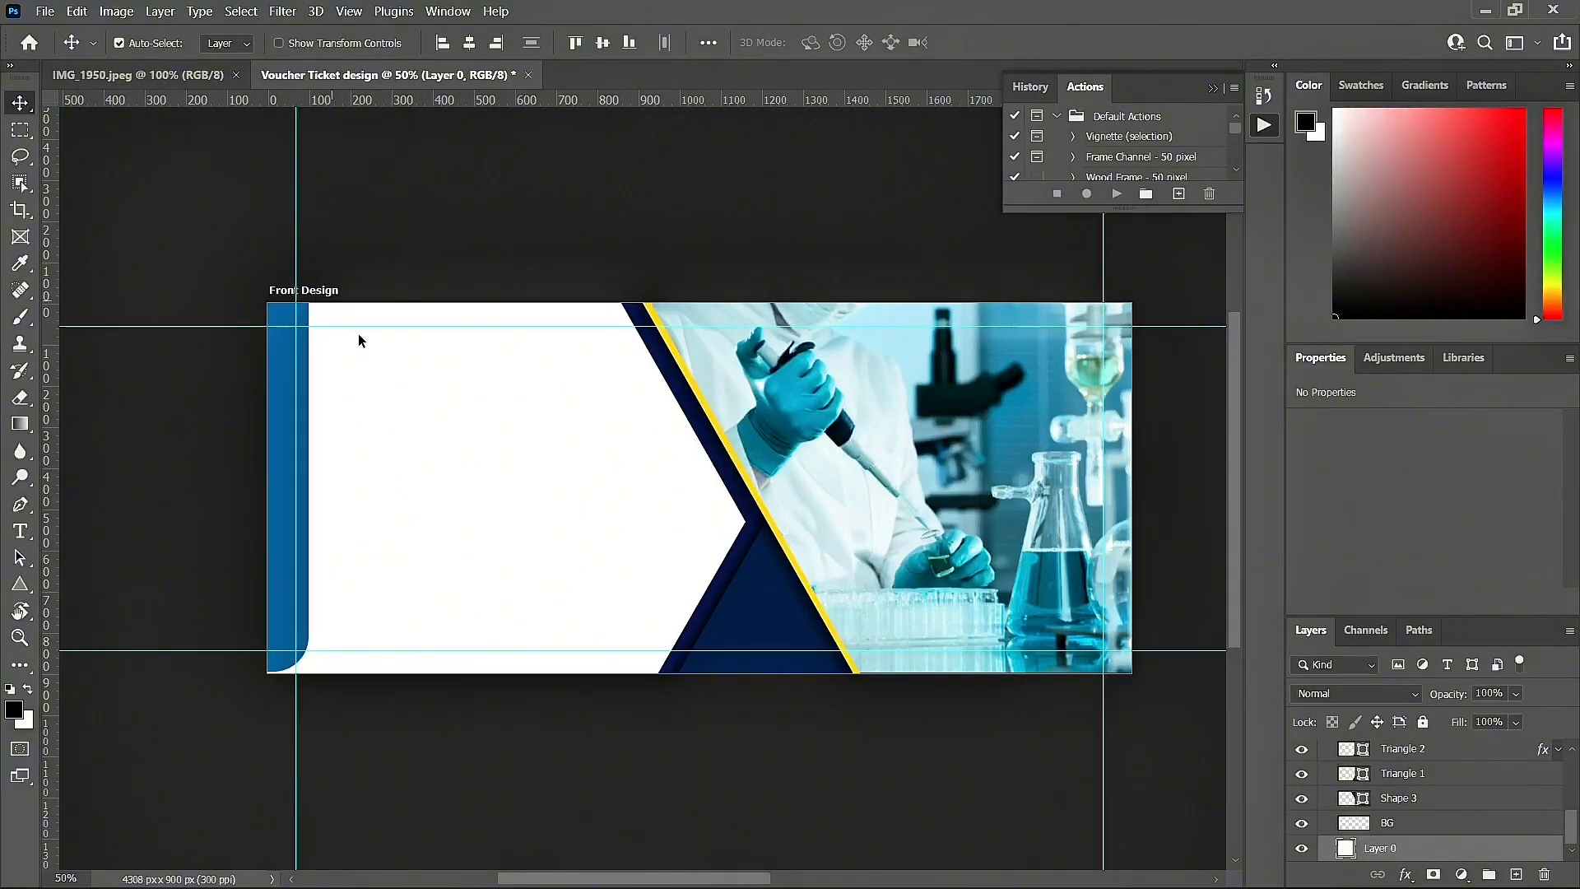
scroll(477, 444, down, 2)
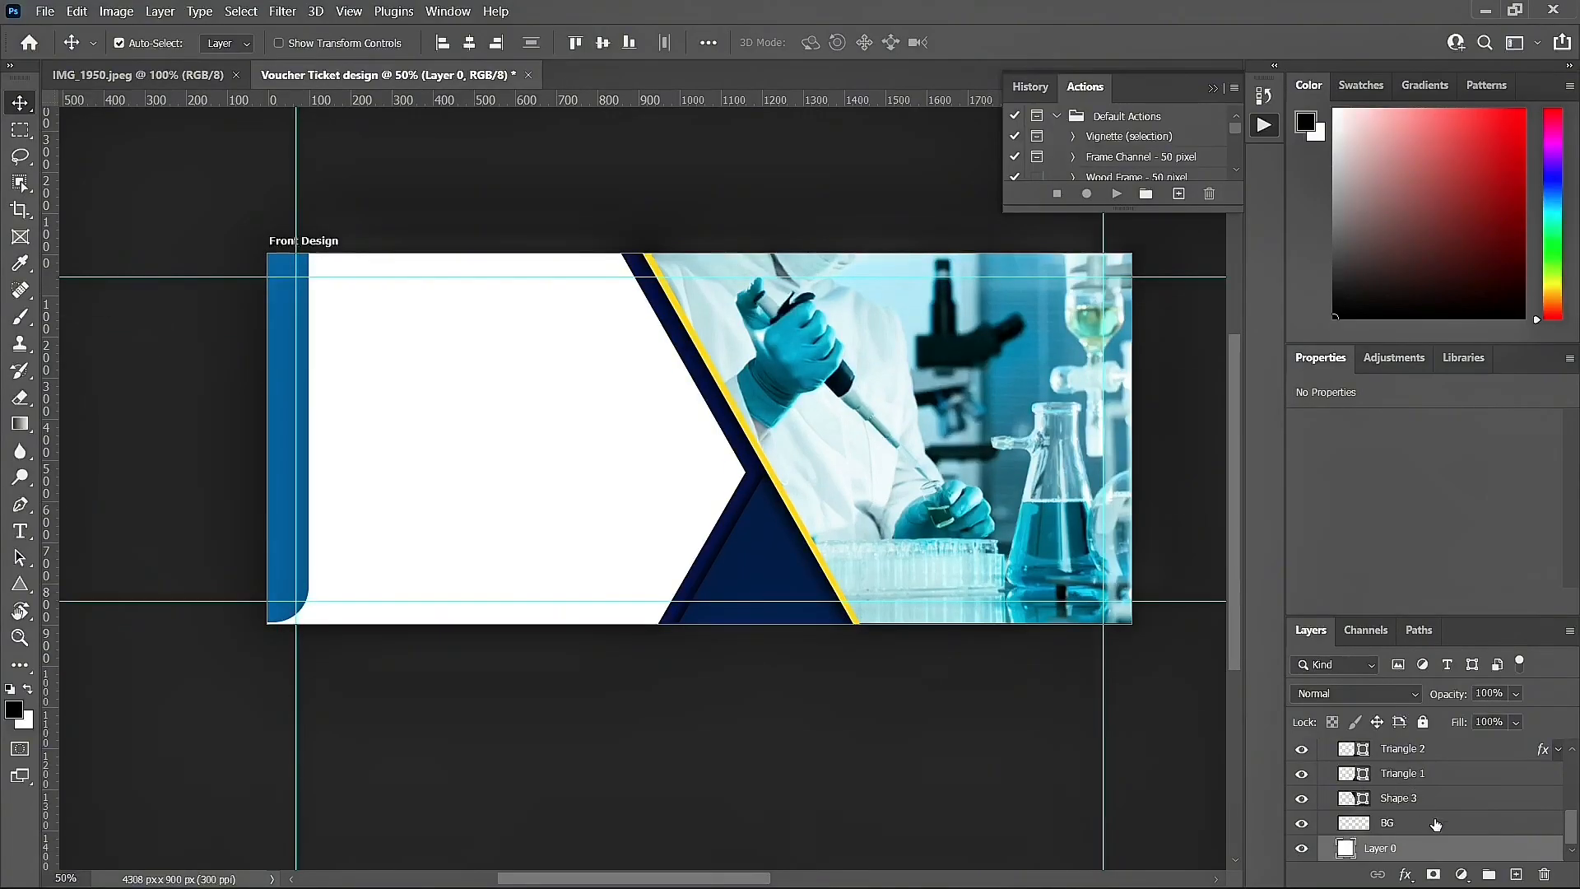
double_click(1347, 851)
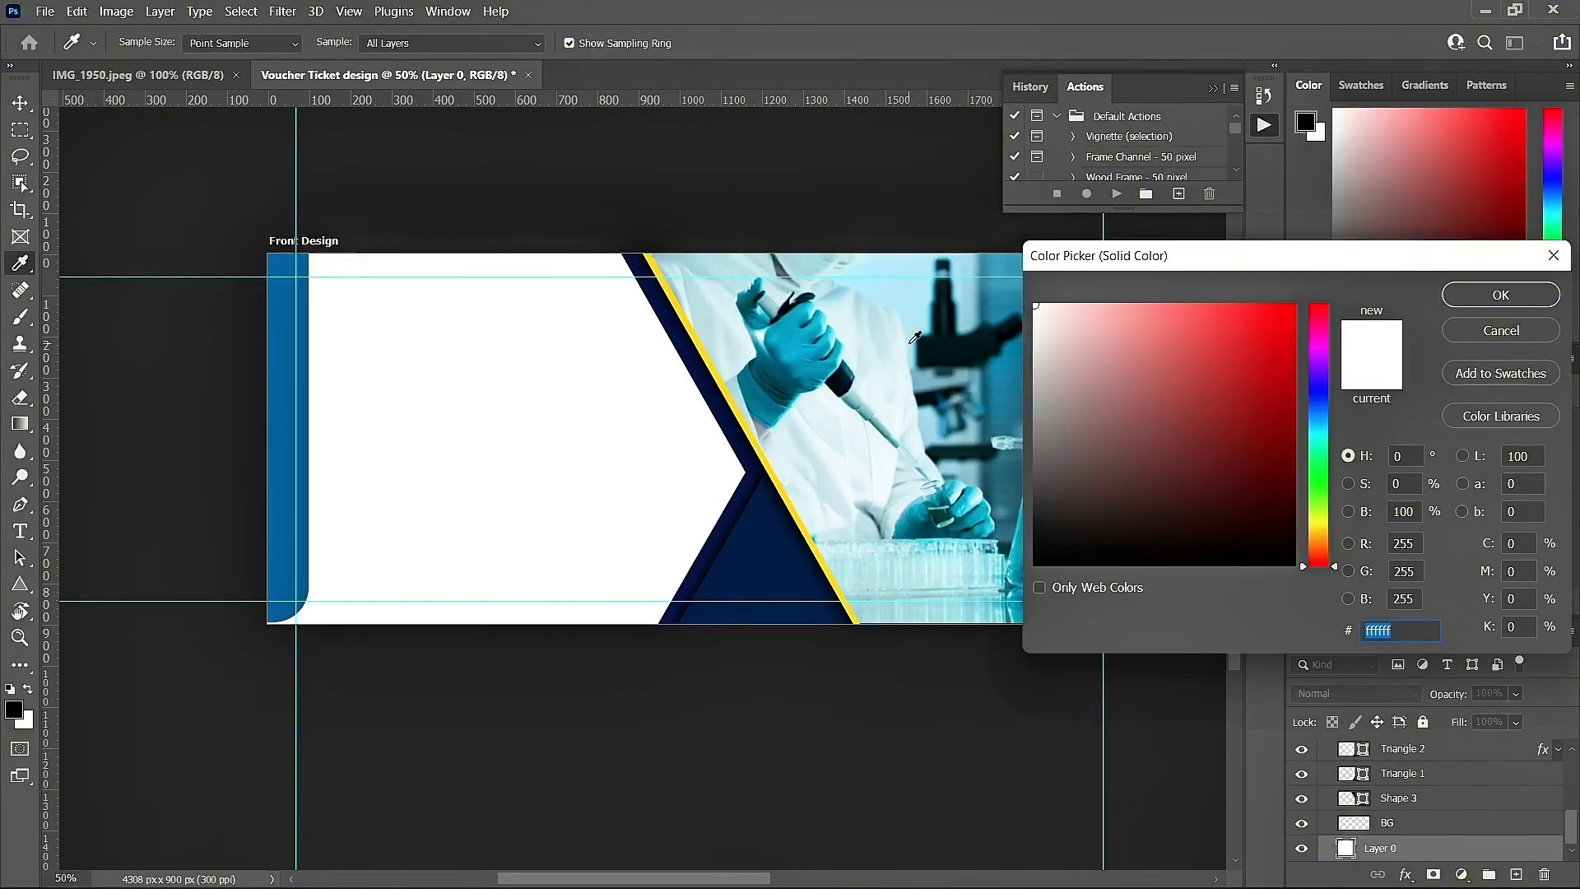
click(1319, 392)
drag(1258, 394, 1254, 460)
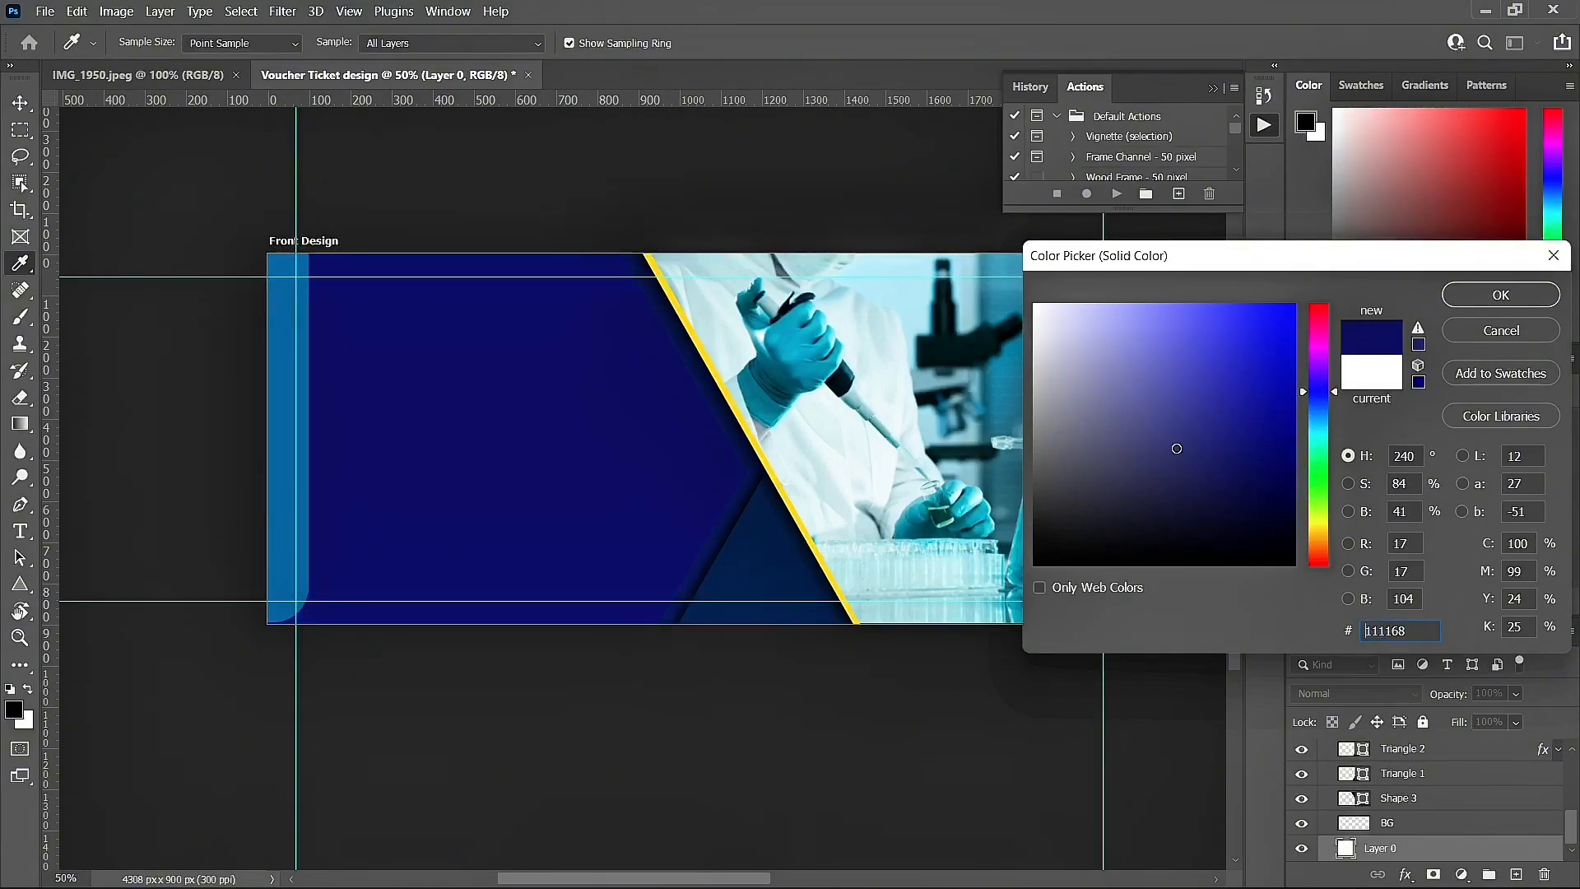
mouse_move(1177, 410)
mouse_down()
mouse_move(1202, 434)
mouse_move(1194, 403)
mouse_up()
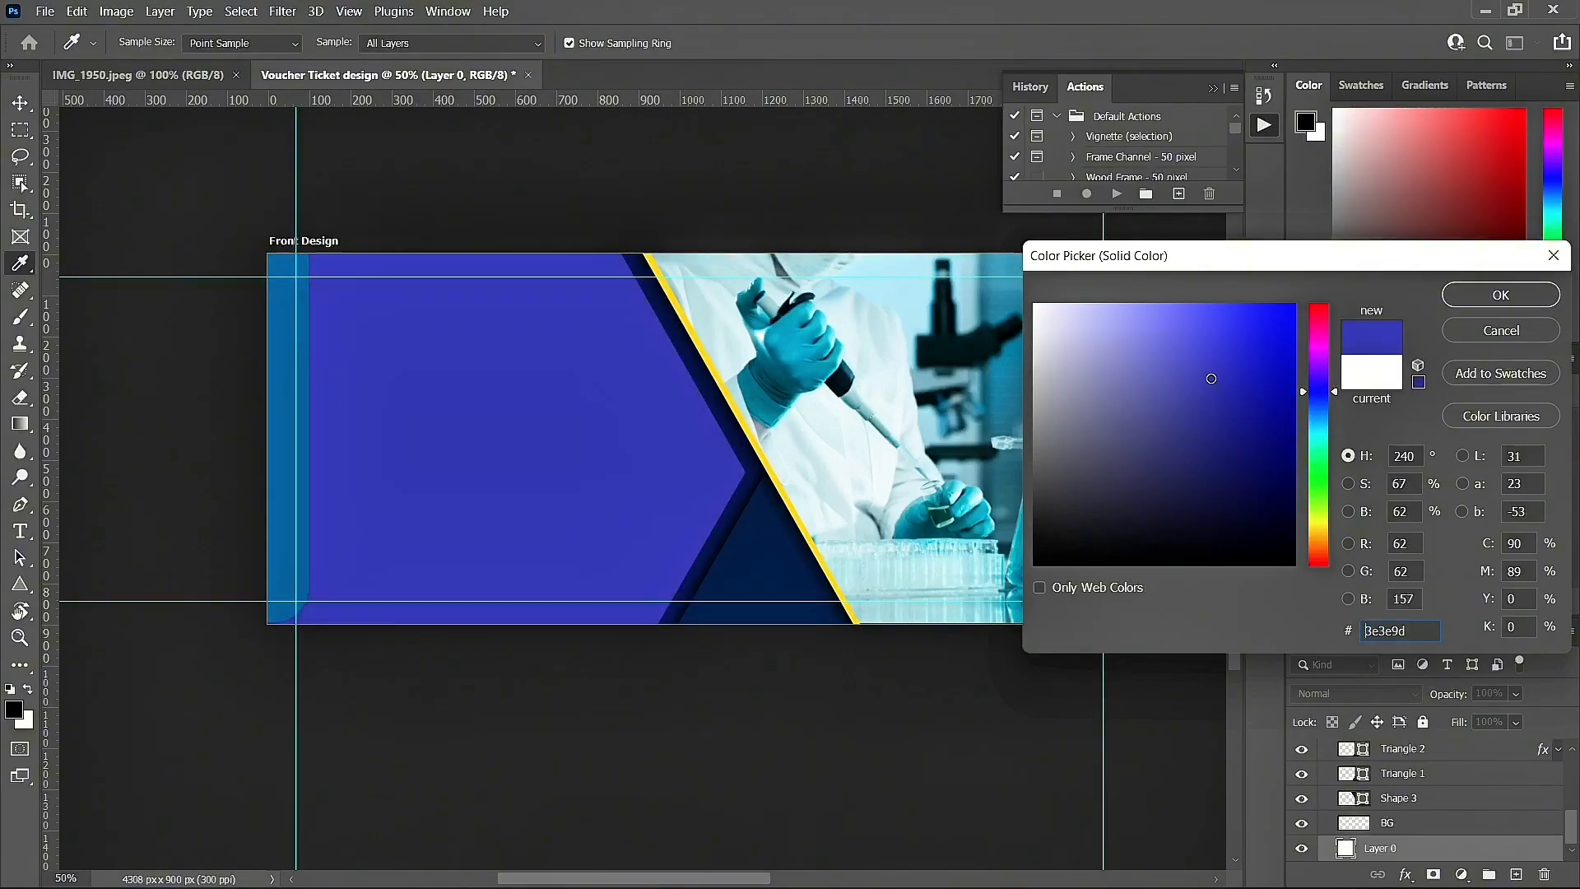
click(1218, 350)
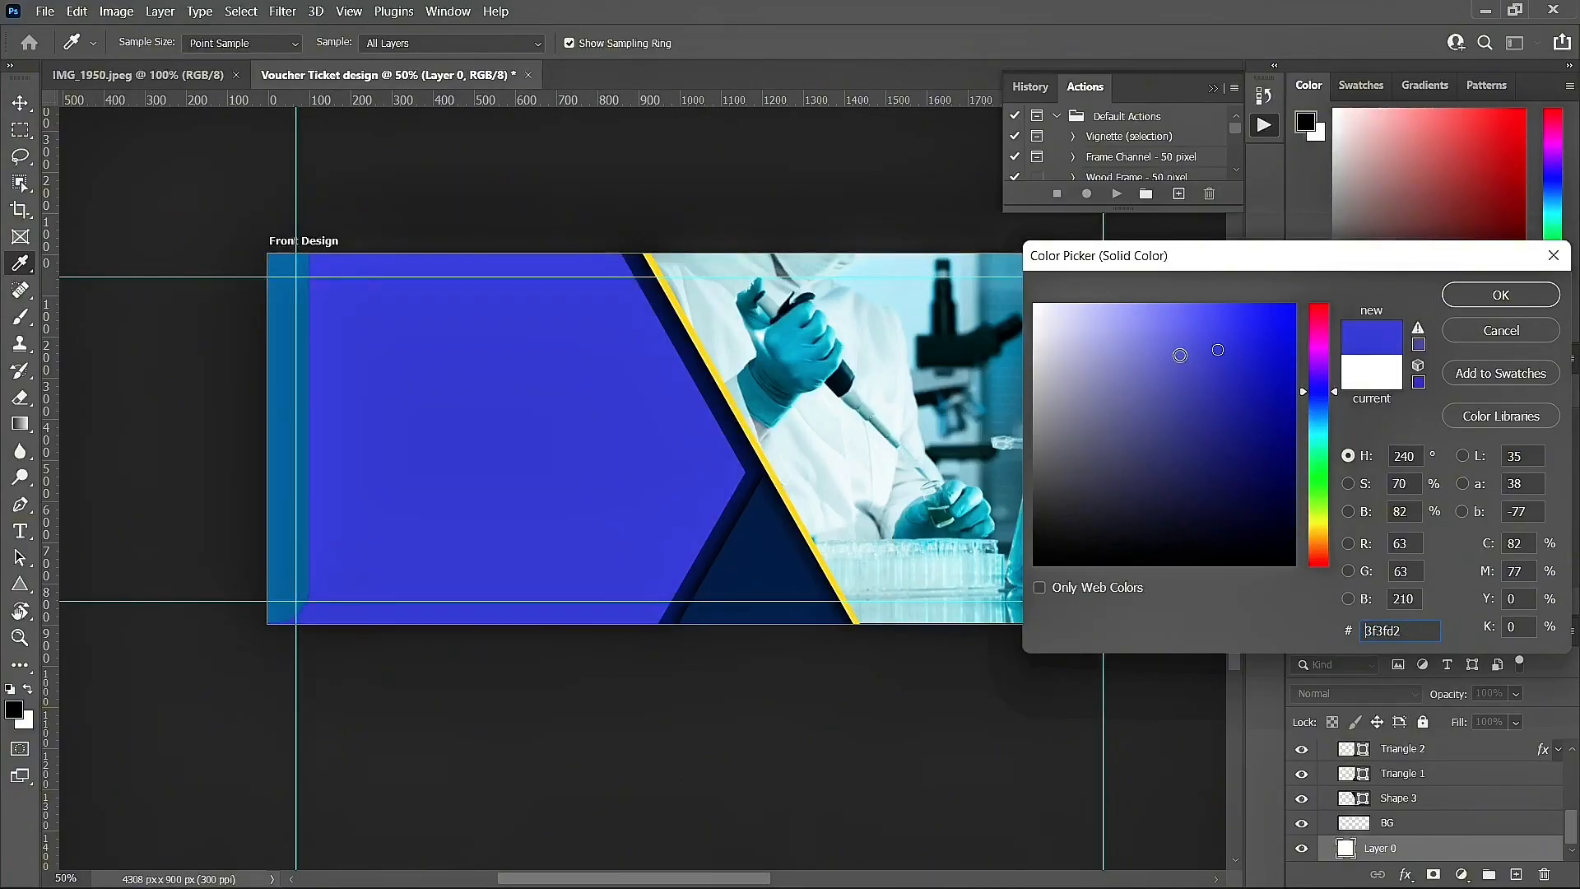
mouse_move(1218, 349)
mouse_down()
mouse_move(1217, 328)
mouse_move(1208, 488)
mouse_up()
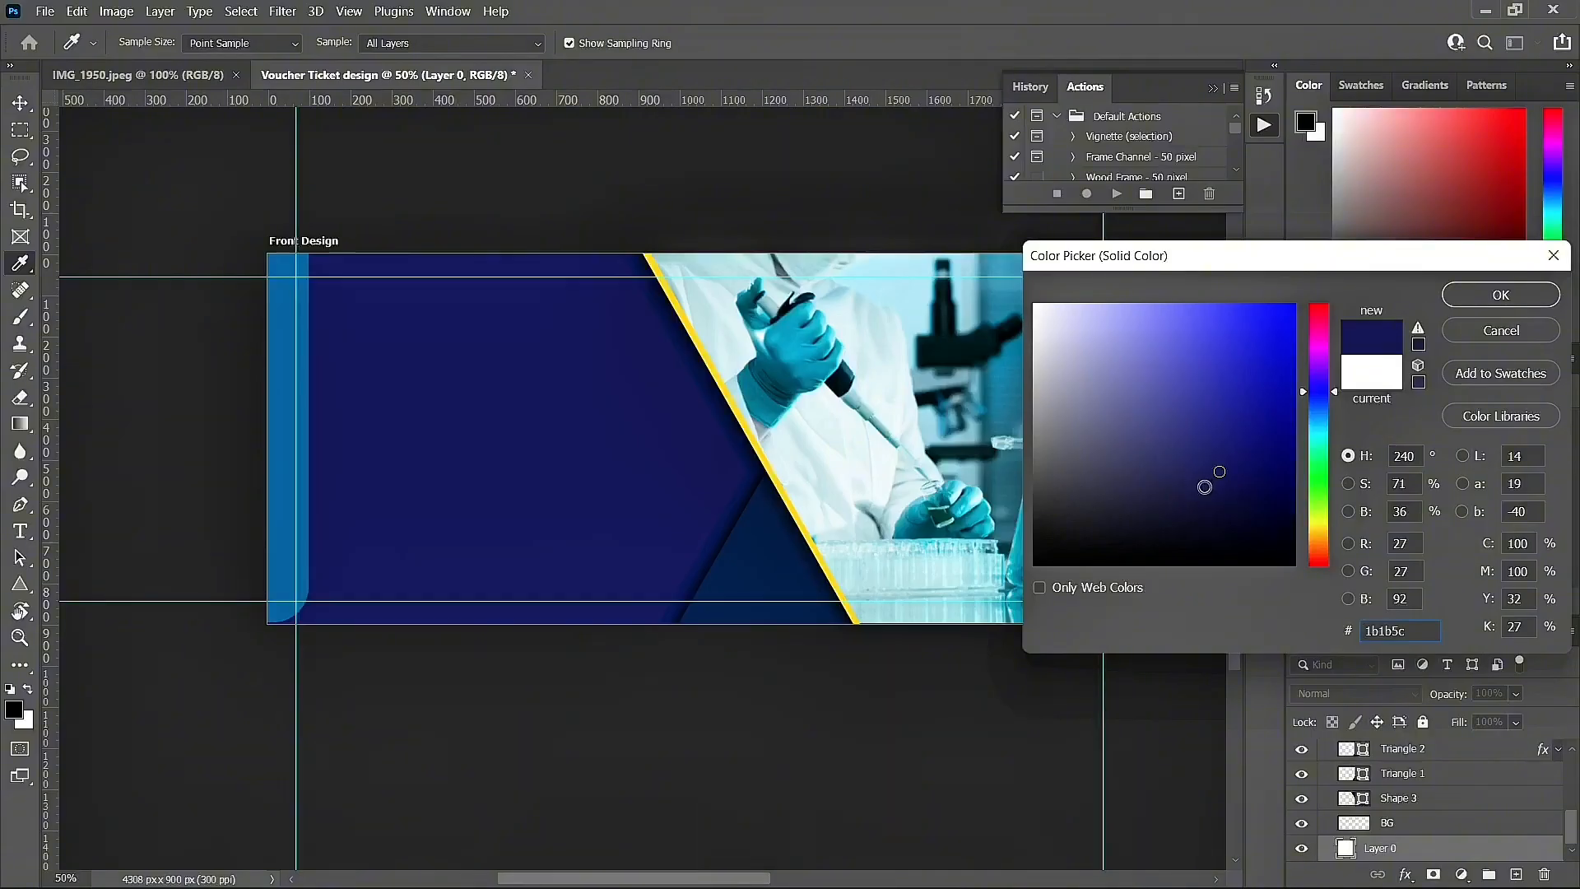
click(1217, 465)
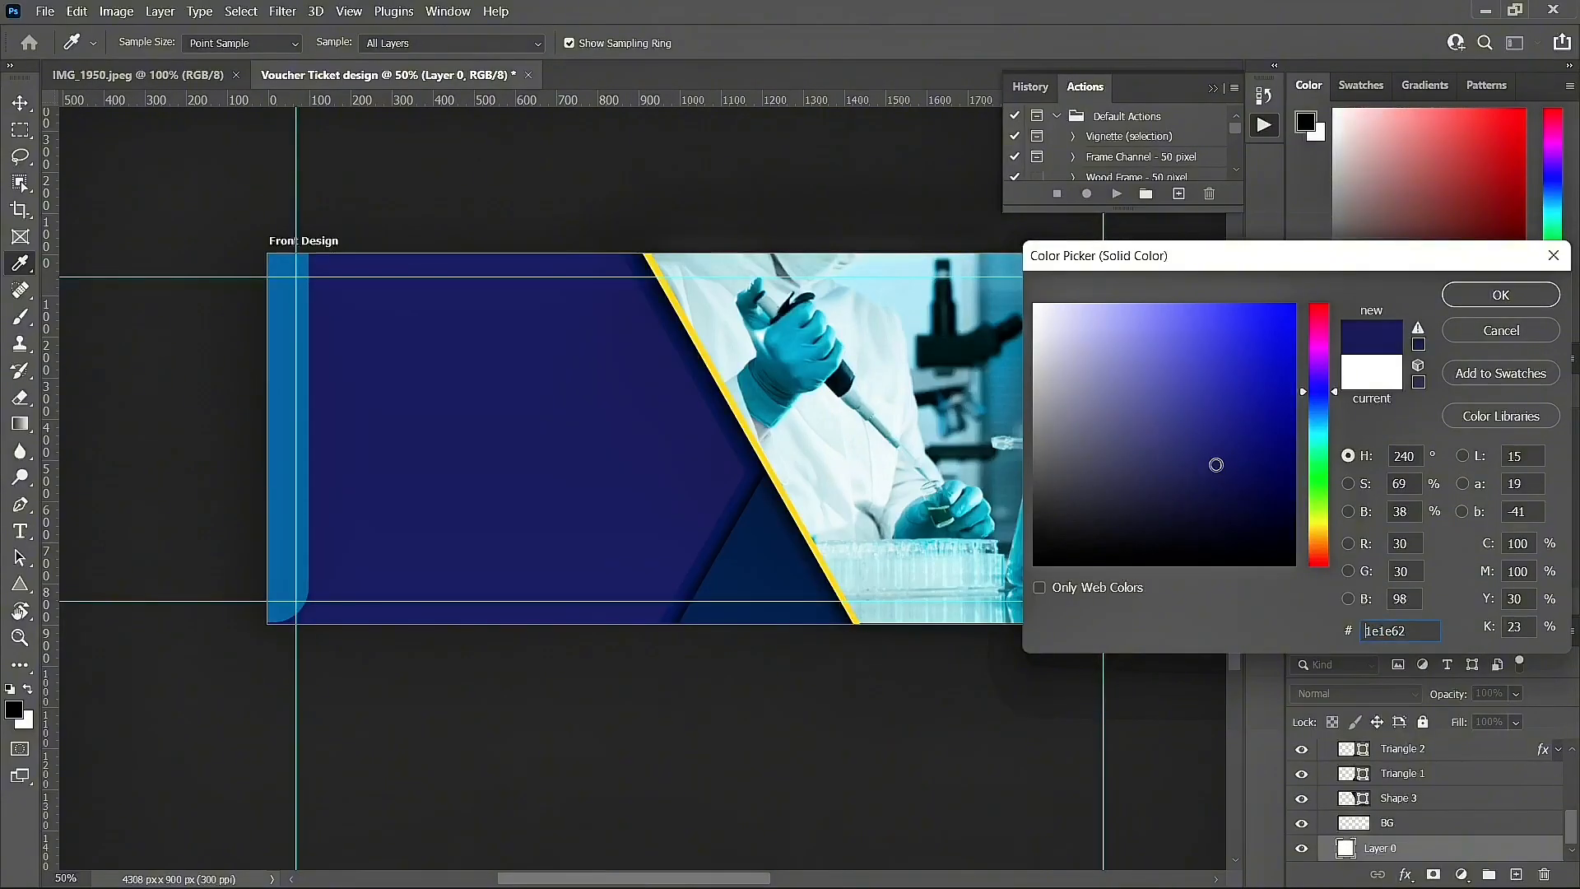
drag(1210, 468, 1215, 453)
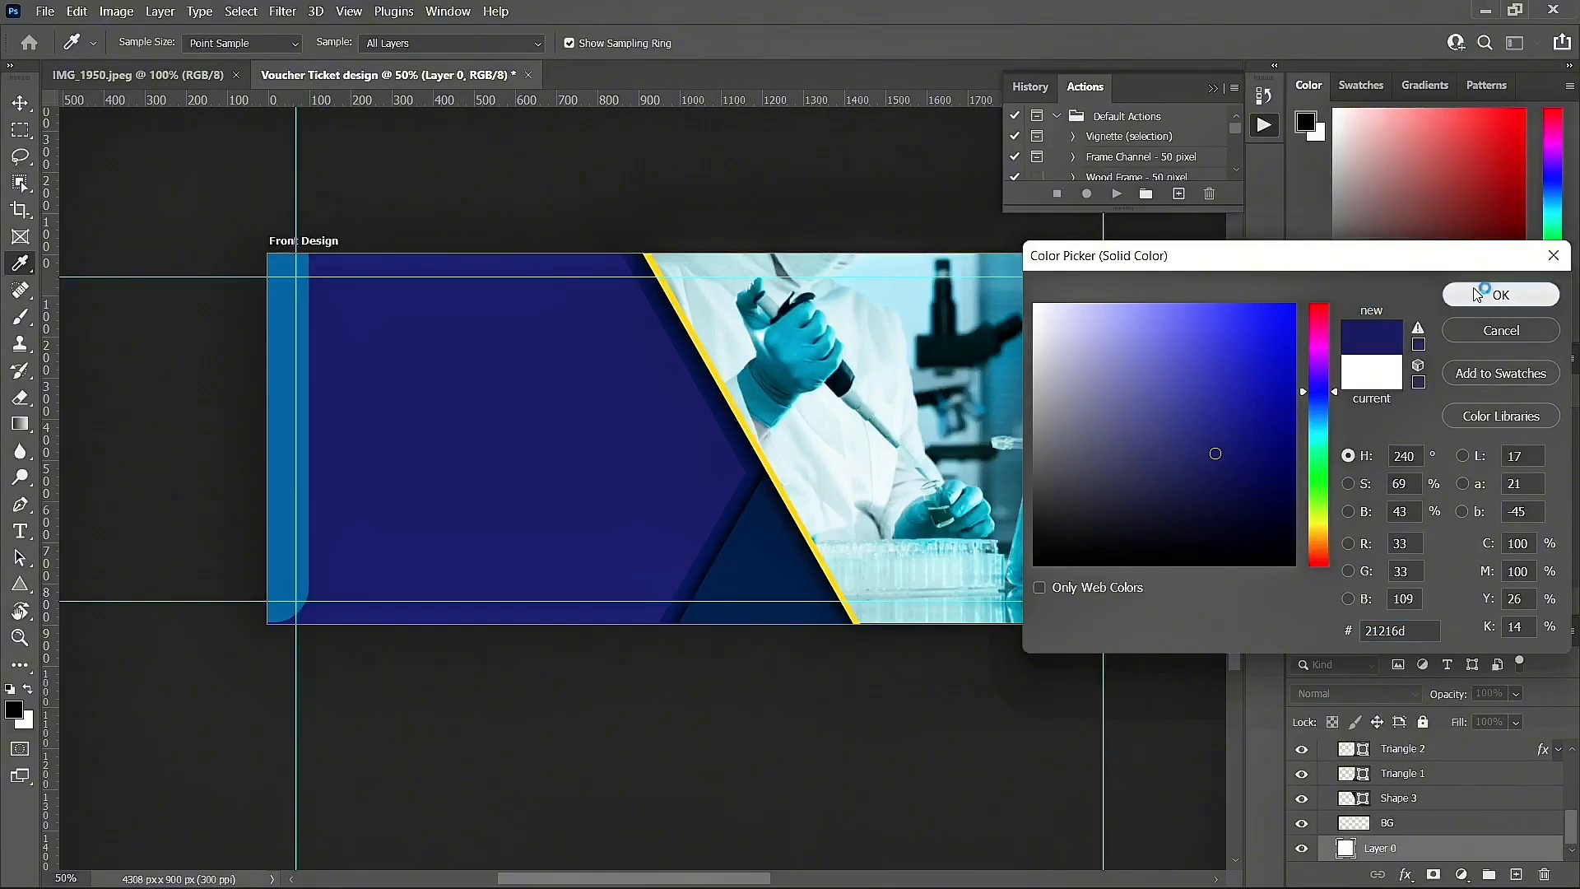
click(1501, 295)
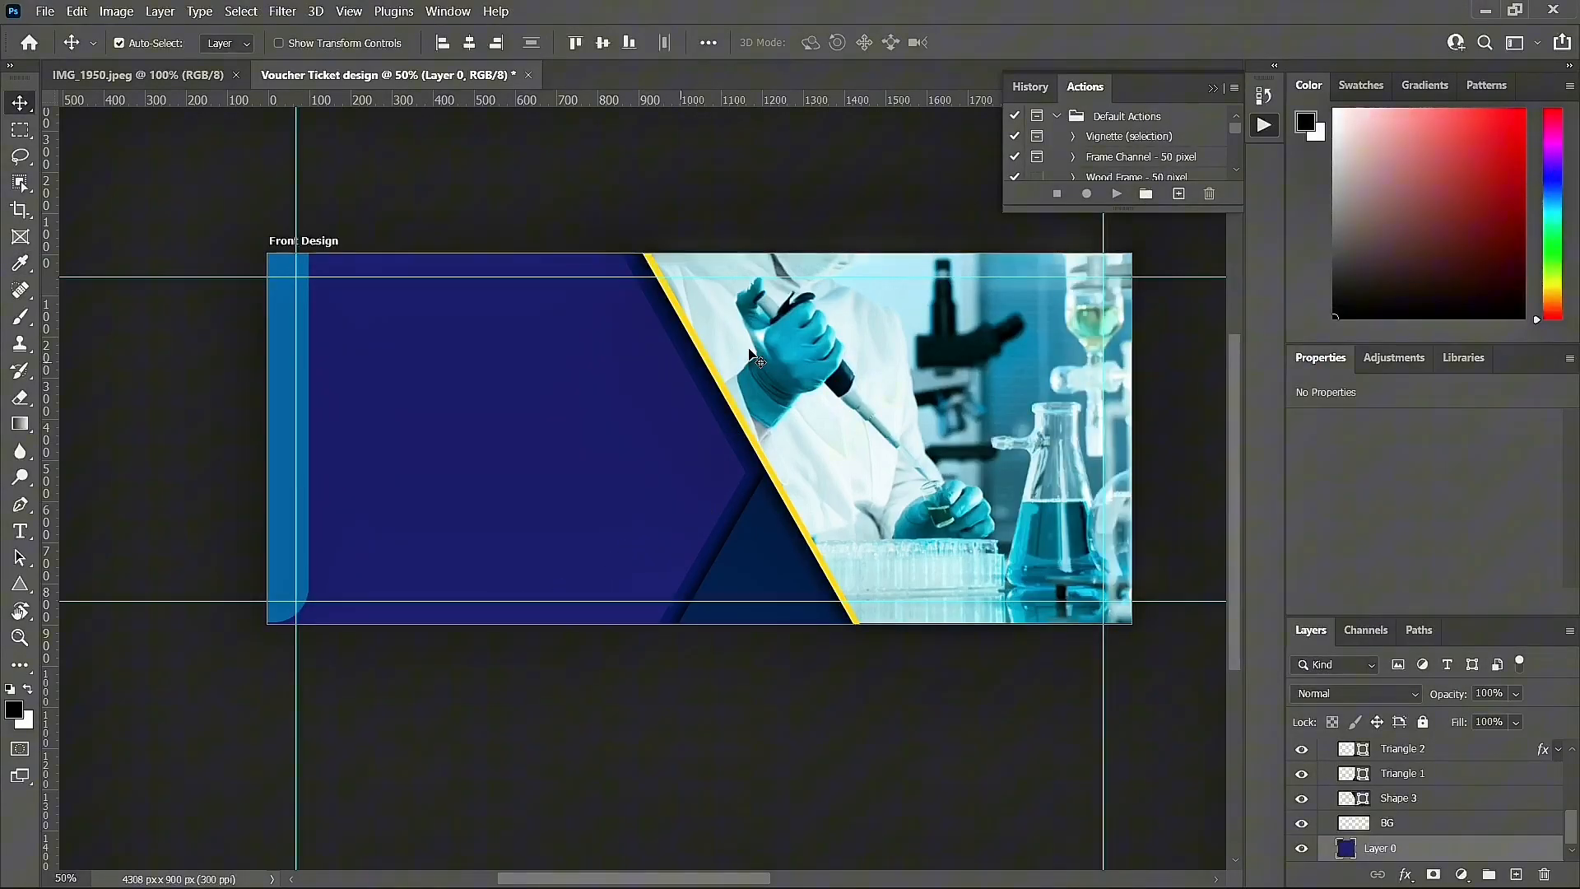
Step: Change the fill of the diagonal strip Shape 3 to dark navy 0c184e
click(724, 419)
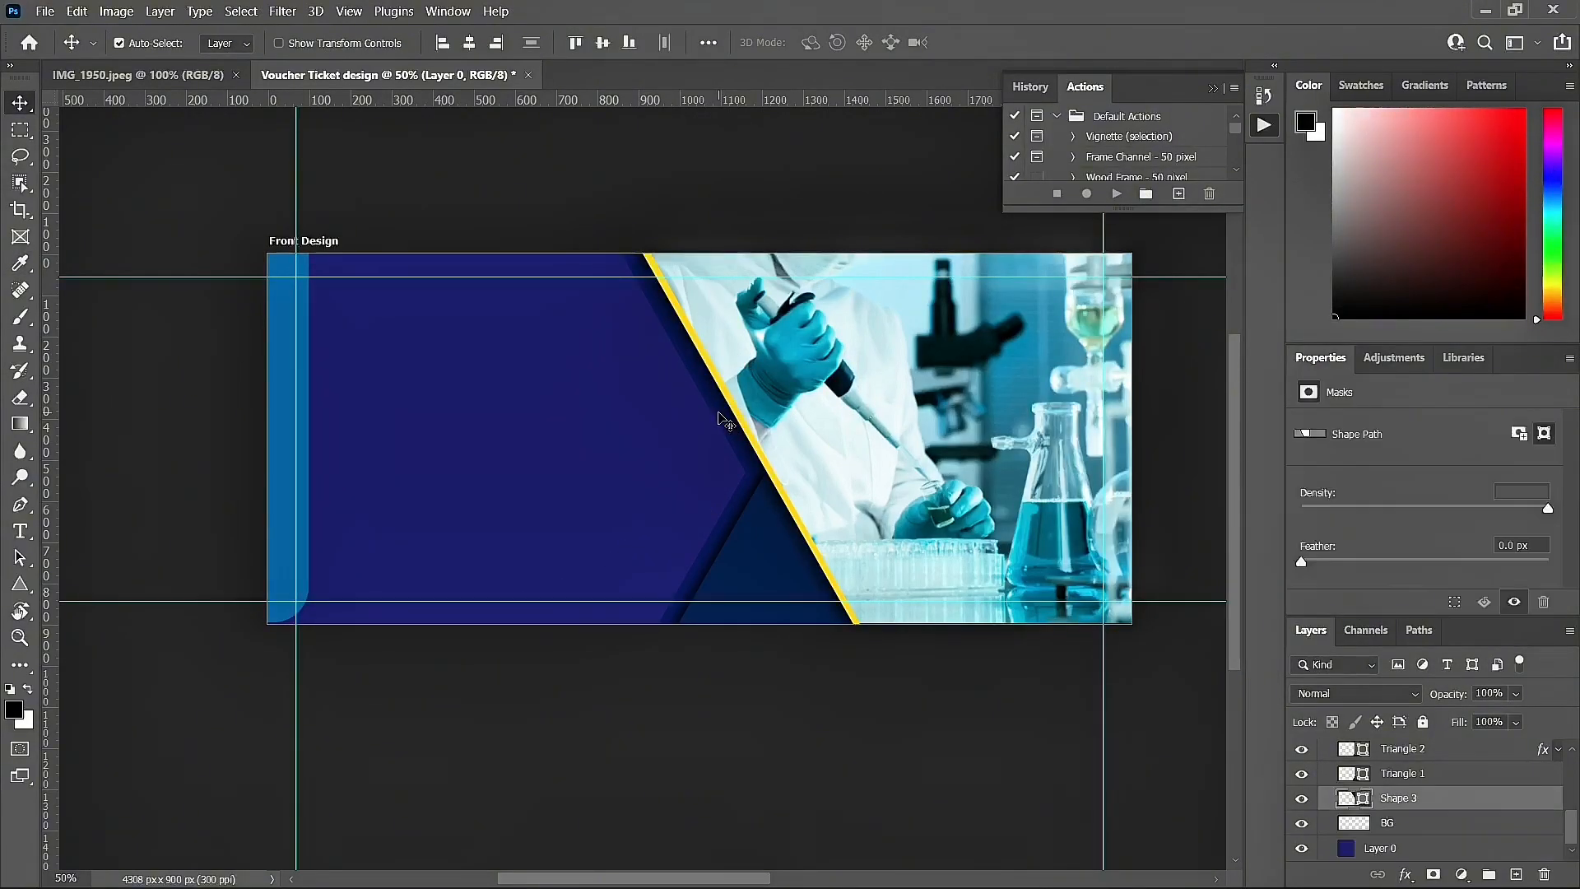
double_click(1345, 799)
click(1267, 434)
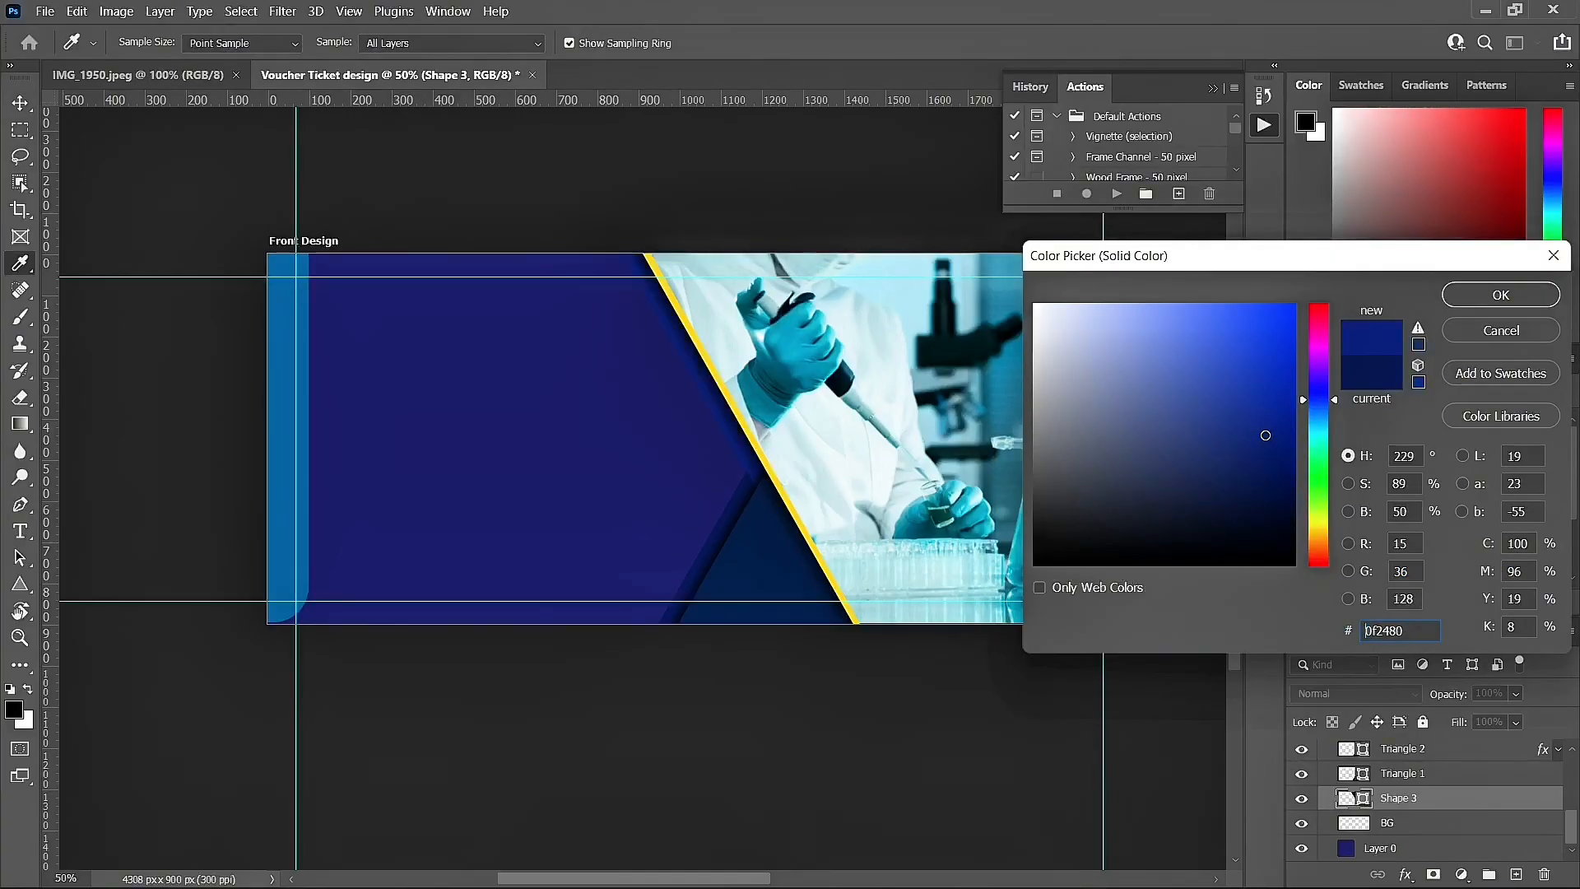
click(1262, 505)
text(0c184e)
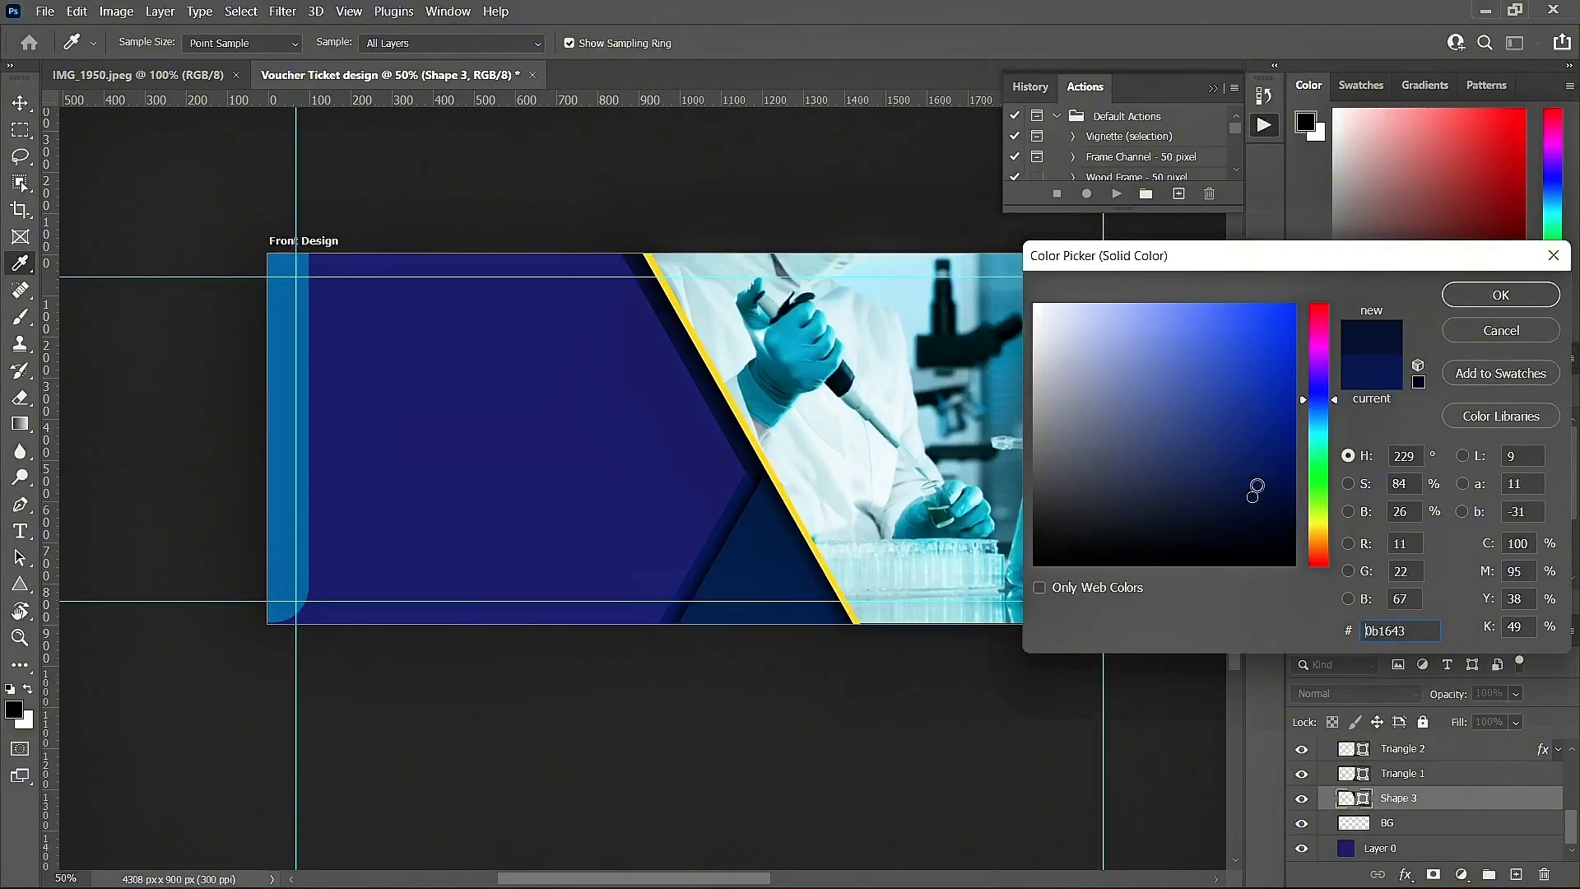
click(1455, 303)
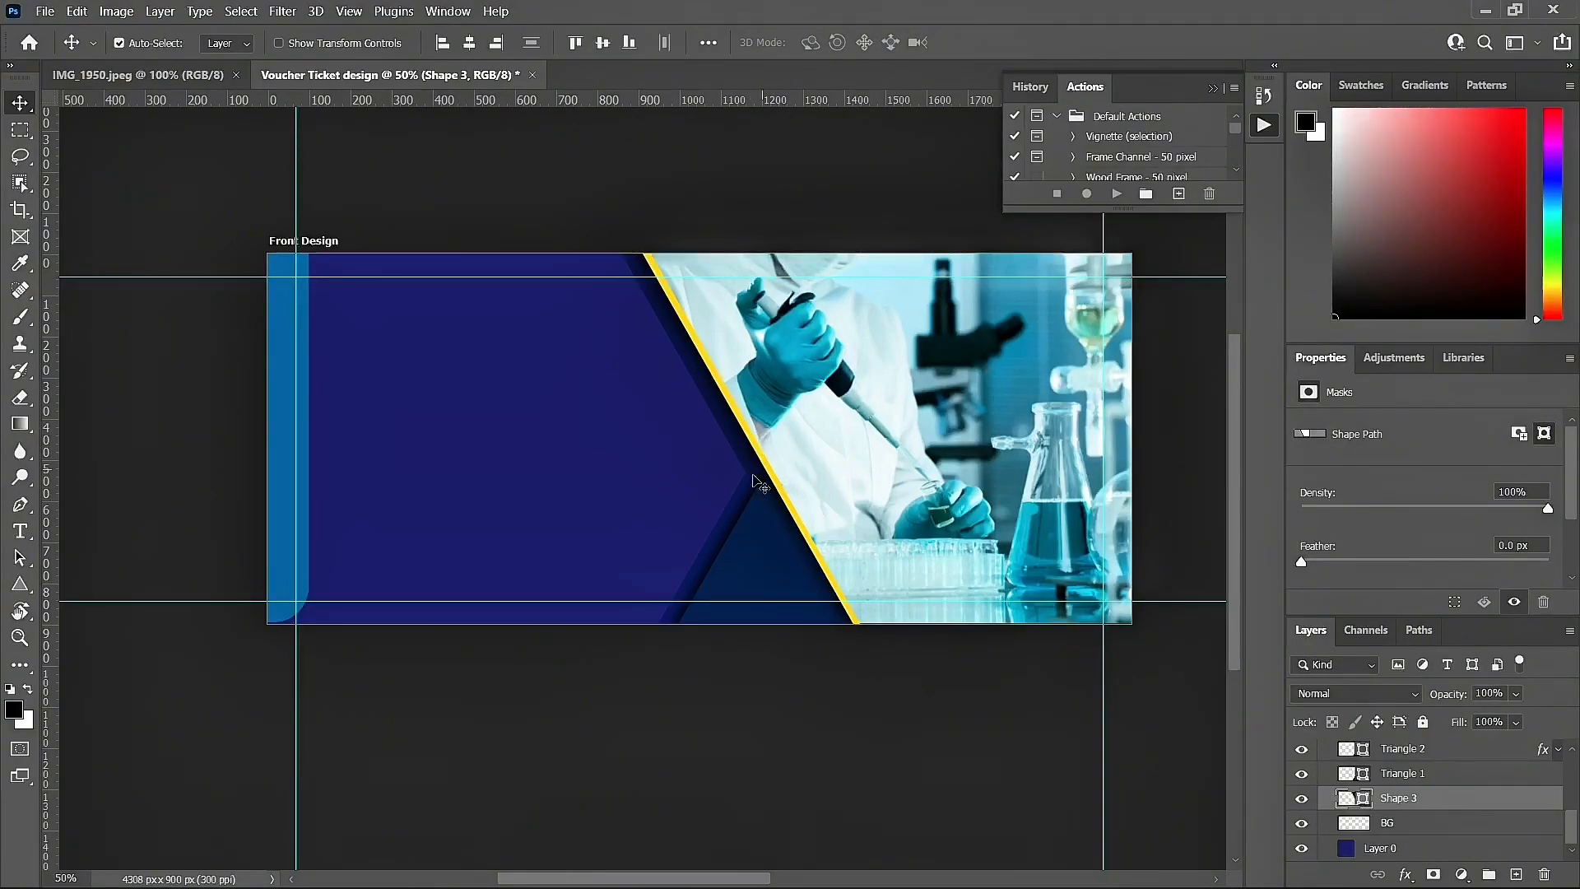
Step: Change the fill of Triangle 1 to a dark navy sampled from the artwork along the adjacent diagonal strip
click(745, 505)
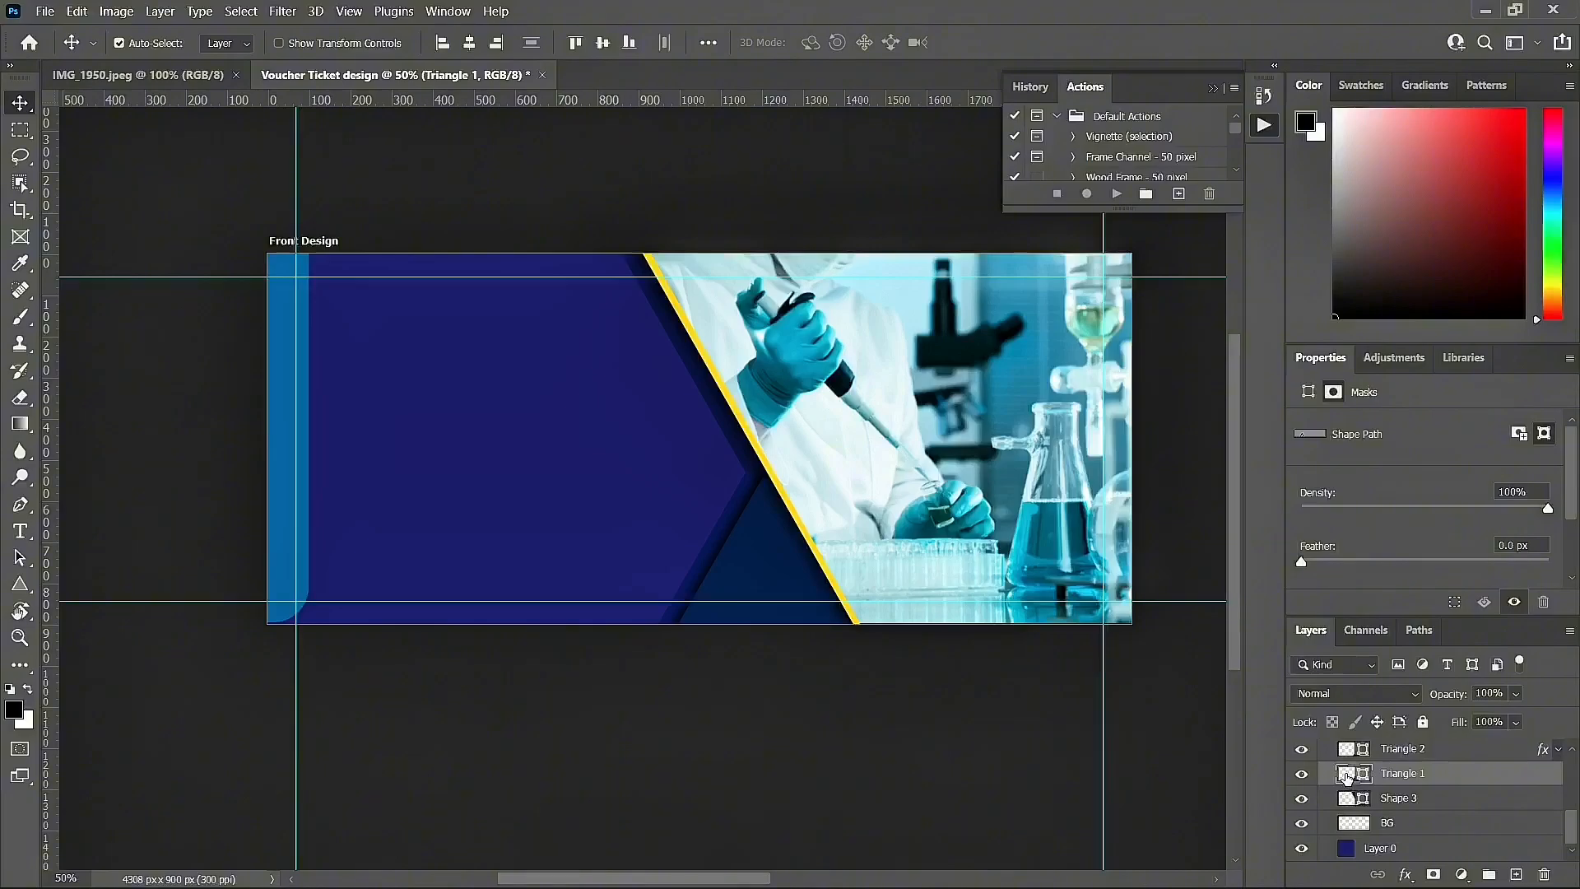
double_click(1346, 775)
click(738, 435)
click(1475, 294)
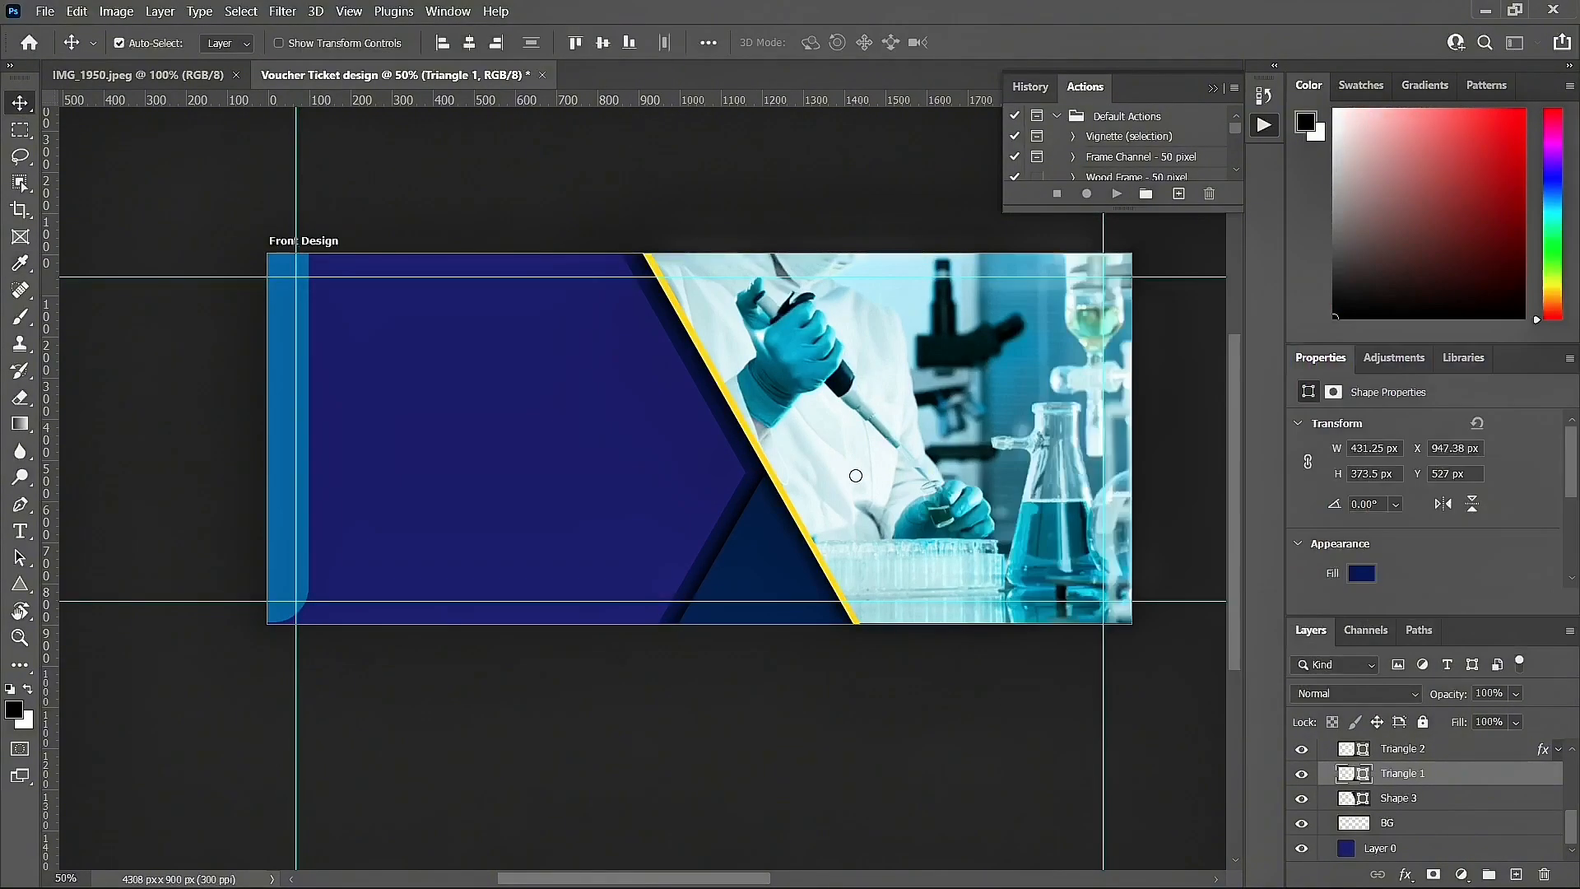
Step: Add a drop shadow to the blue vertical bar, Rectangle 1, with 57% opacity, 17 px distance, 16% spread and 38 px size
click(914, 466)
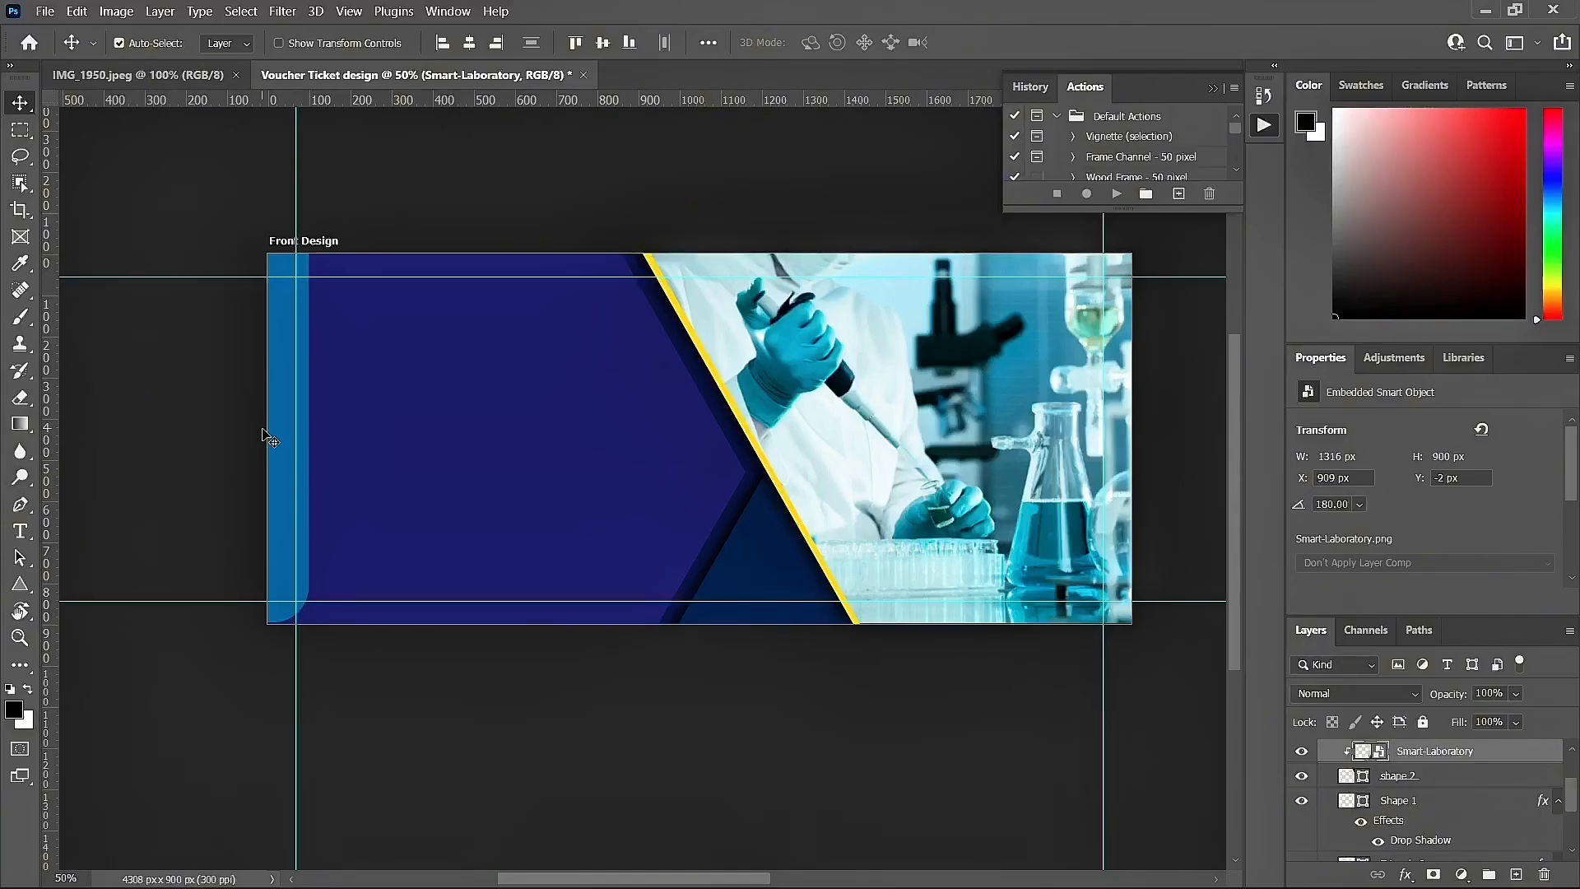
click(296, 434)
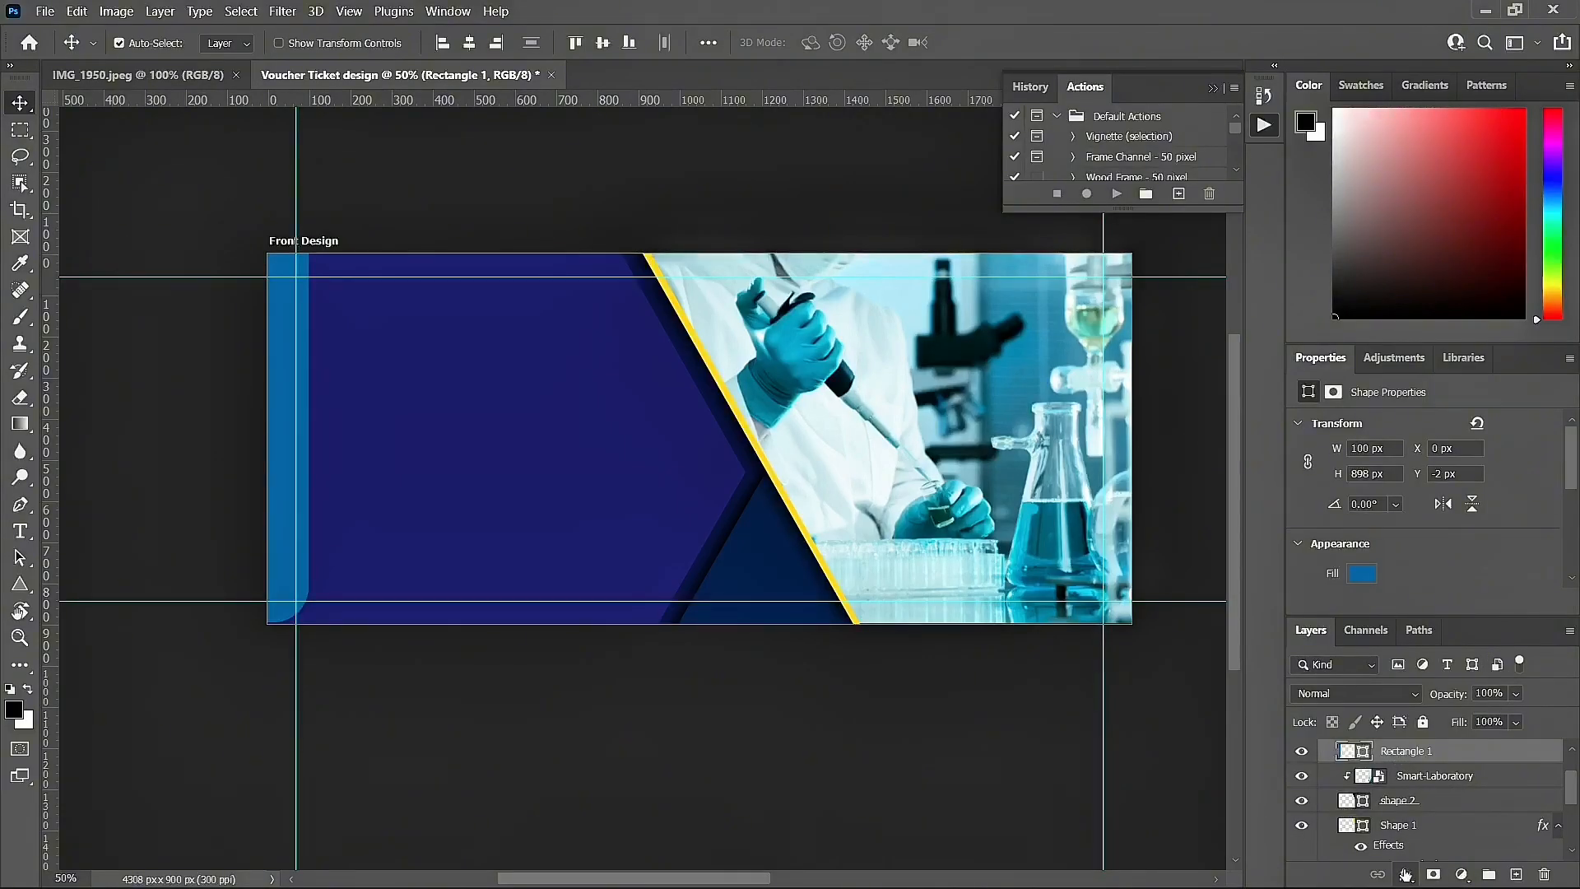
click(1405, 875)
click(1379, 846)
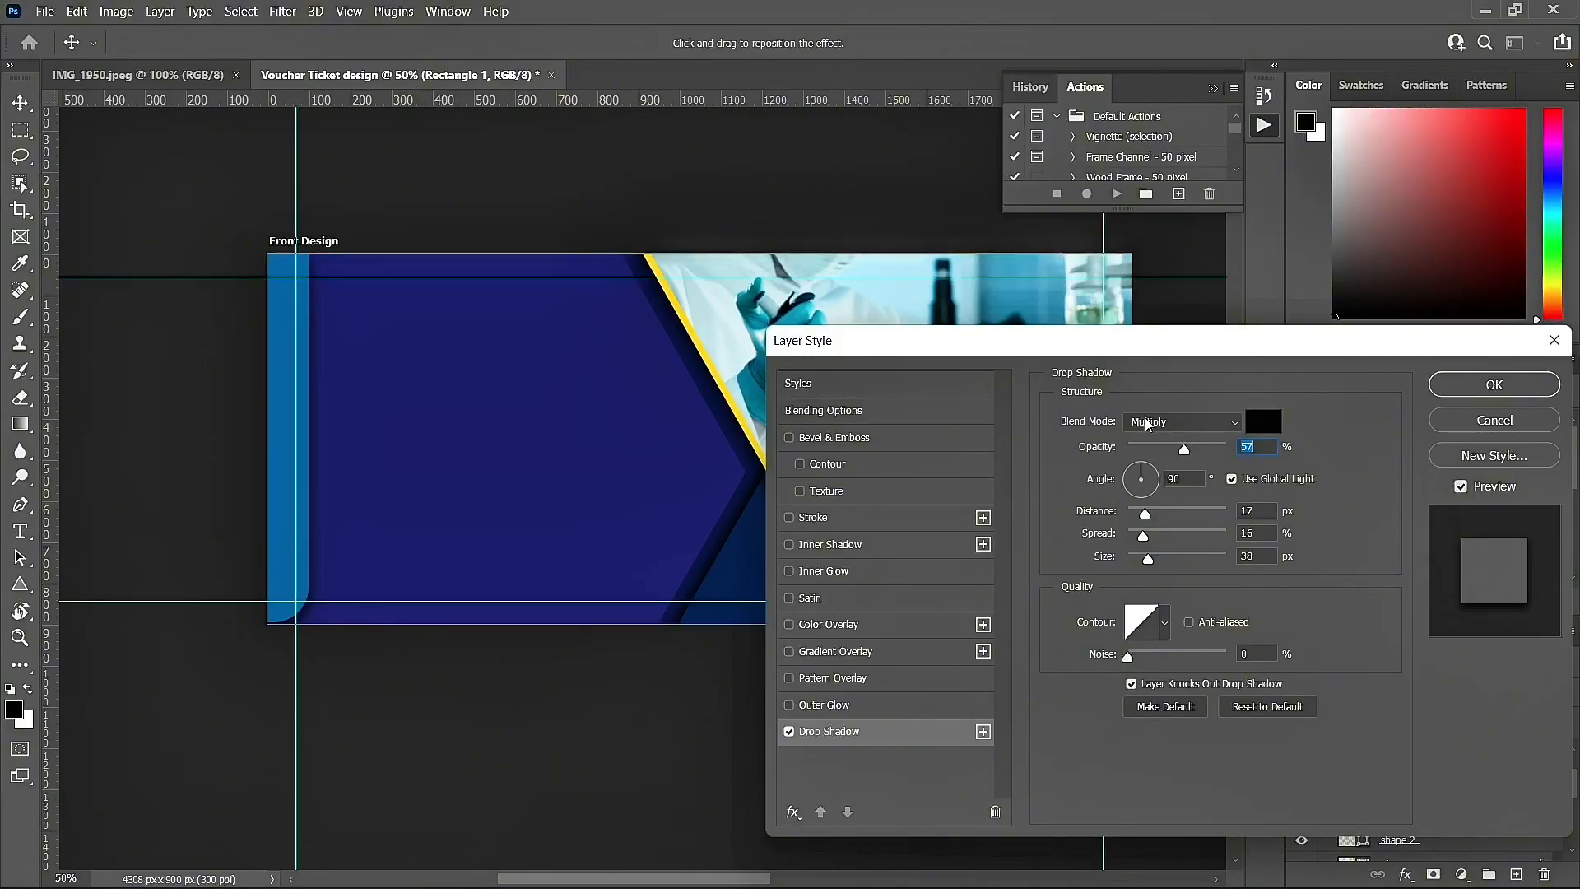
click(1490, 387)
Step: Shift the Smart-Laboratory photo slightly right to X 945 px inside its clipping shape
click(403, 437)
drag(791, 367, 806, 367)
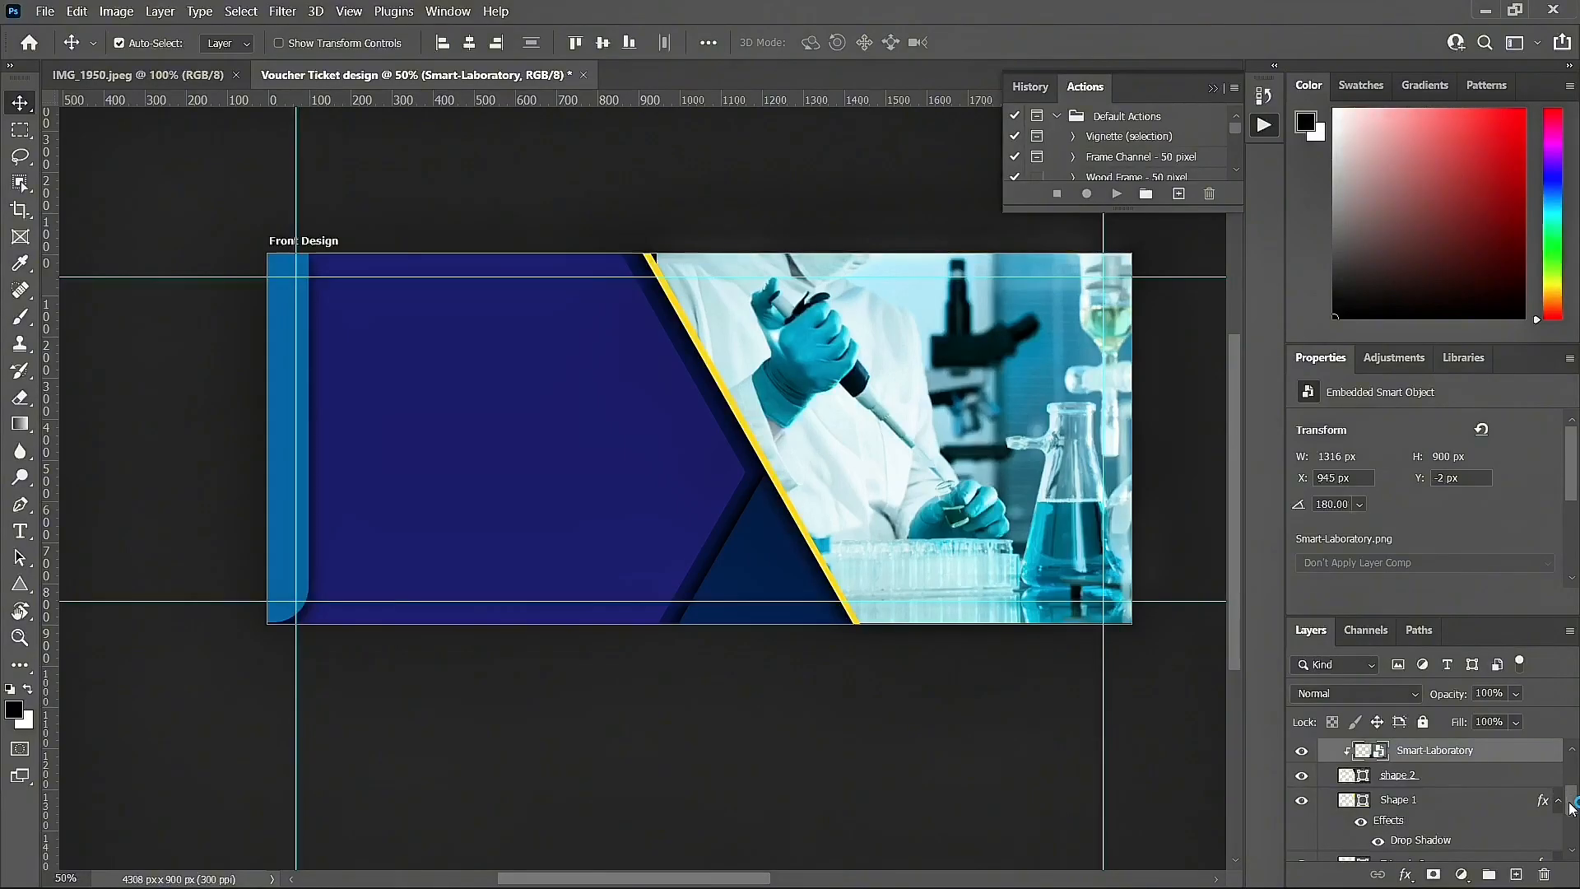
Step: Draw a rectangle about 585 x 144 px over the upper part of the laboratory photo, on a new layer above Rectangle 1
drag(1574, 807, 1572, 774)
click(1422, 808)
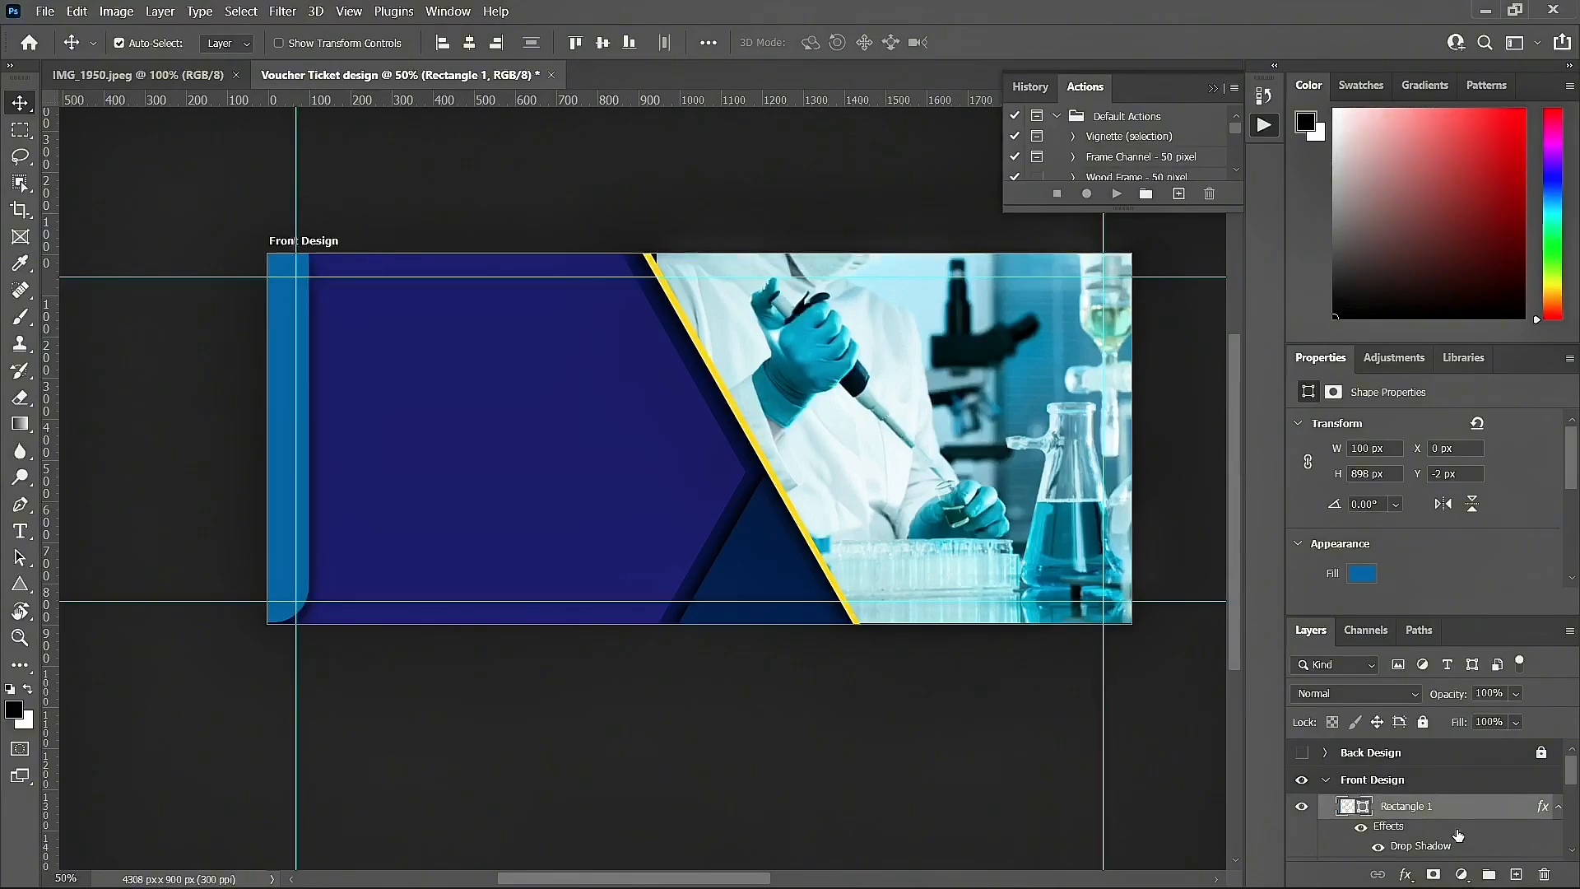
click(1516, 875)
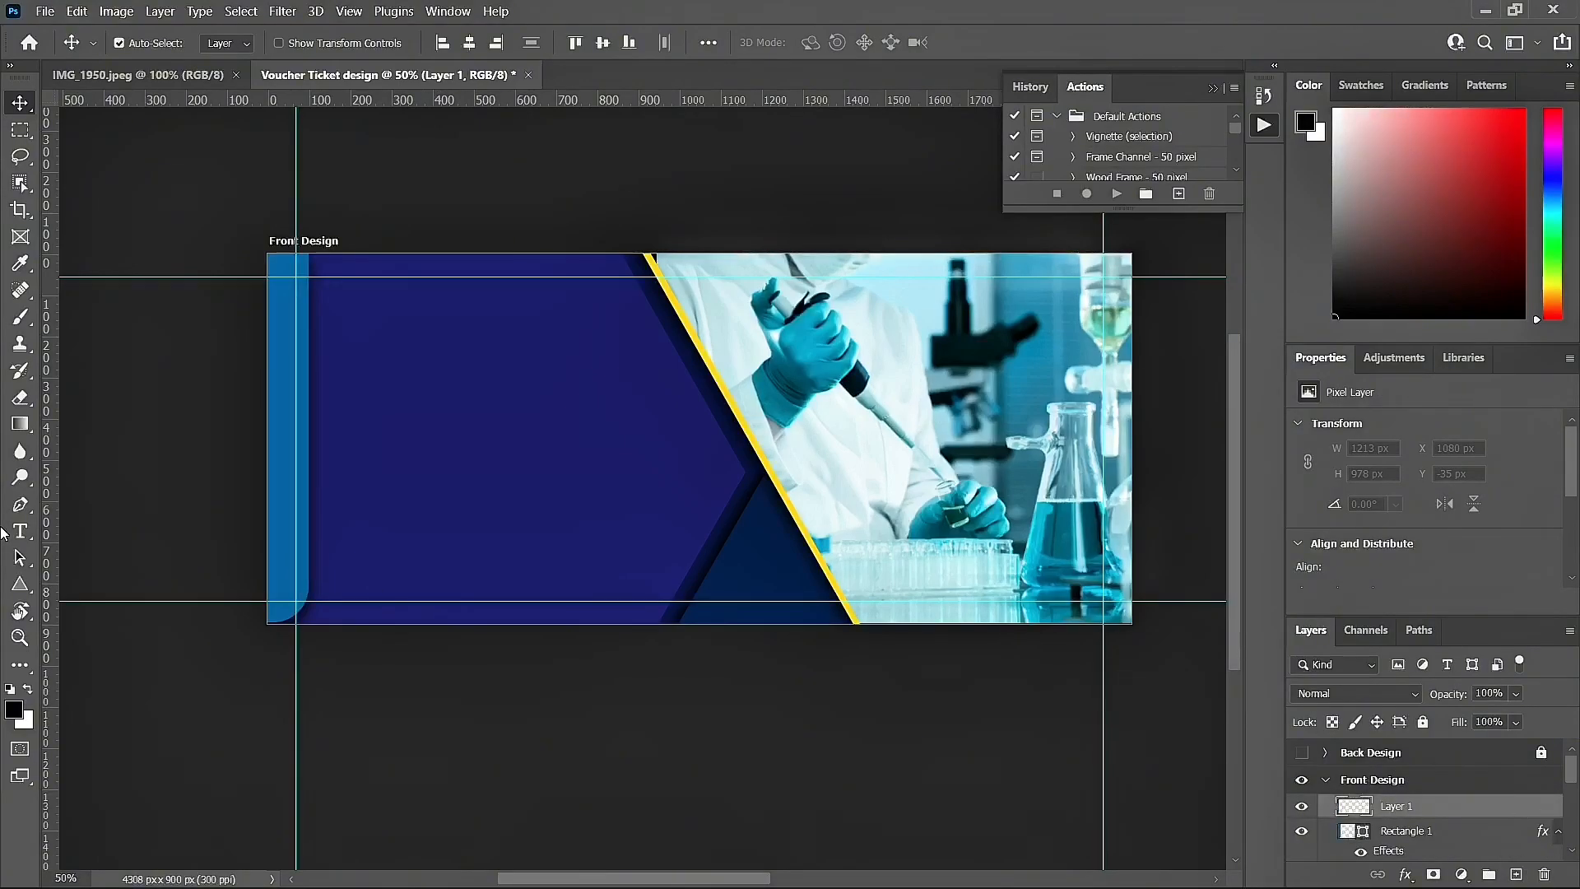
click(31, 593)
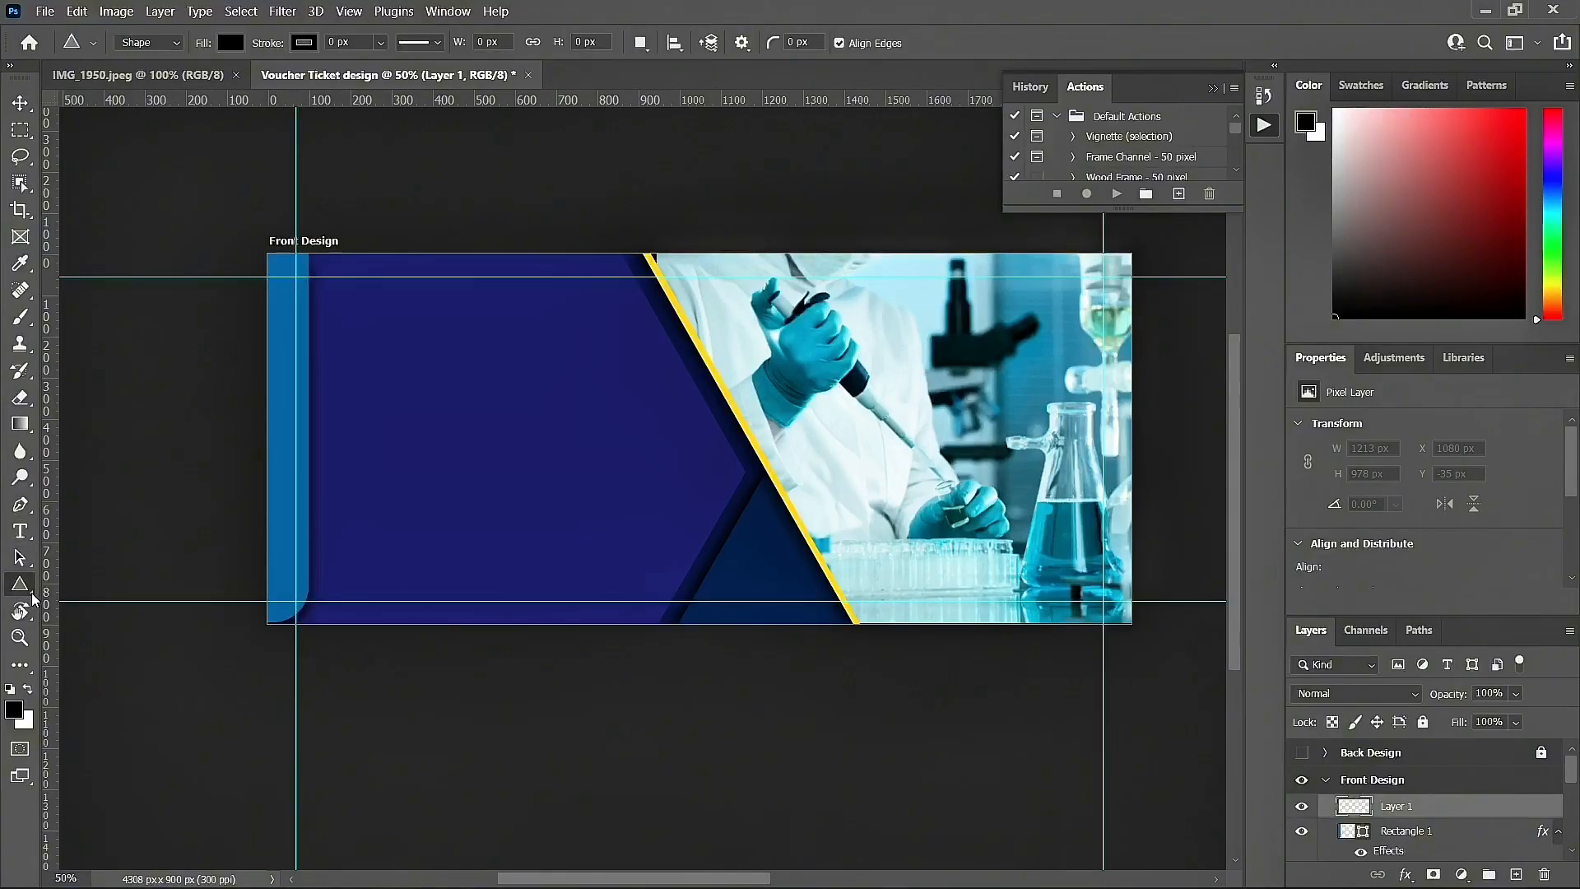
right_click(33, 599)
click(91, 586)
mouse_move(838, 280)
mouse_down()
mouse_move(1099, 336)
mouse_move(1078, 336)
mouse_up()
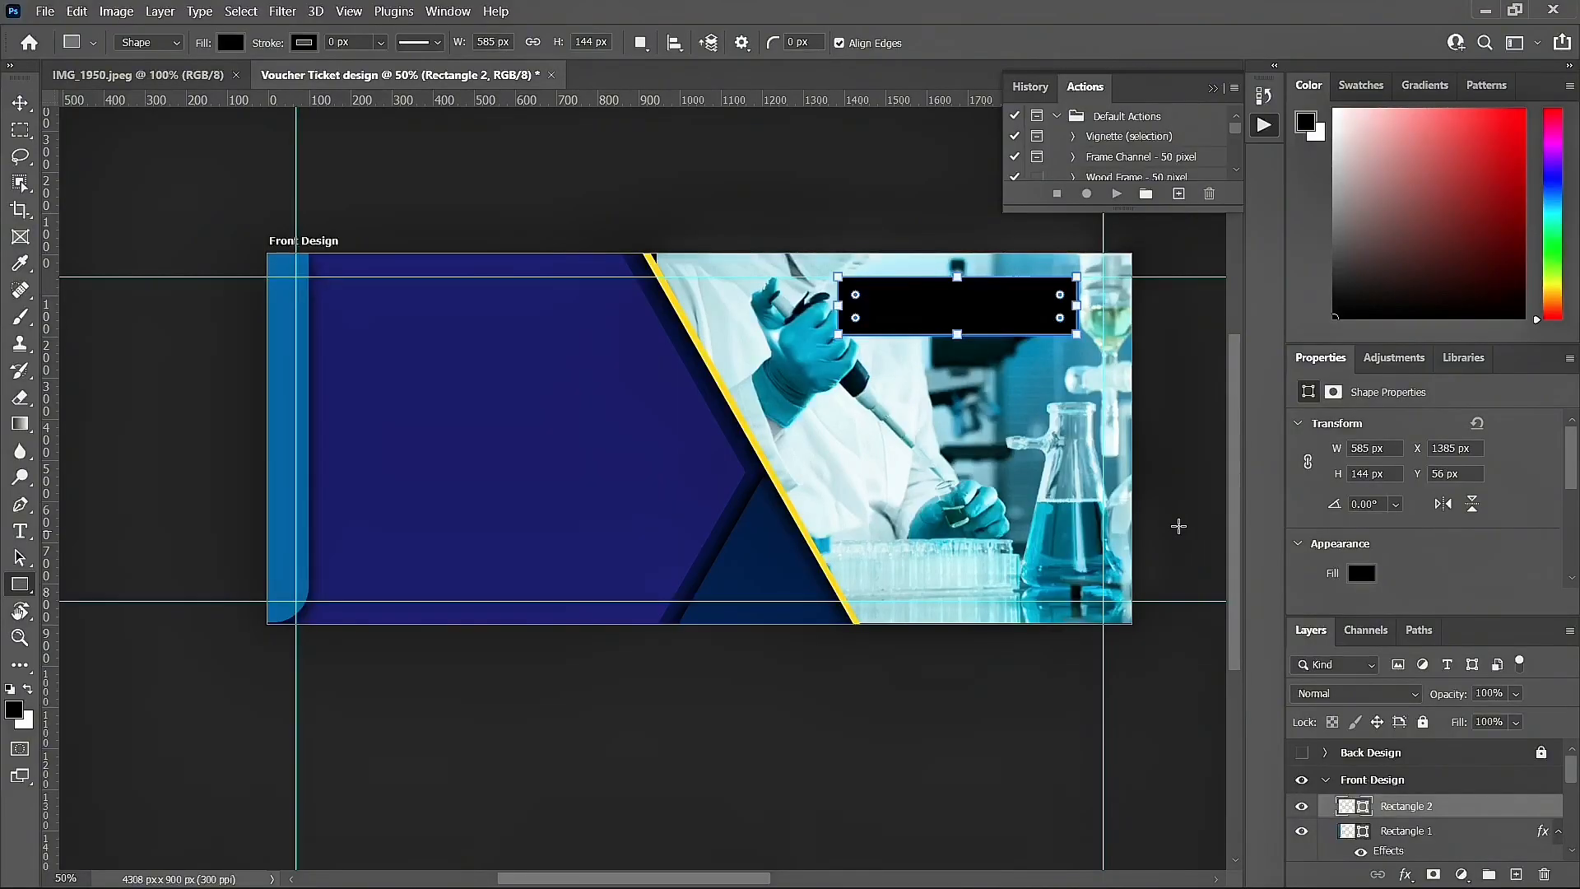
Step: Fill the black rectangle over the photo with the near-white sampled from the lab coat
key(v)
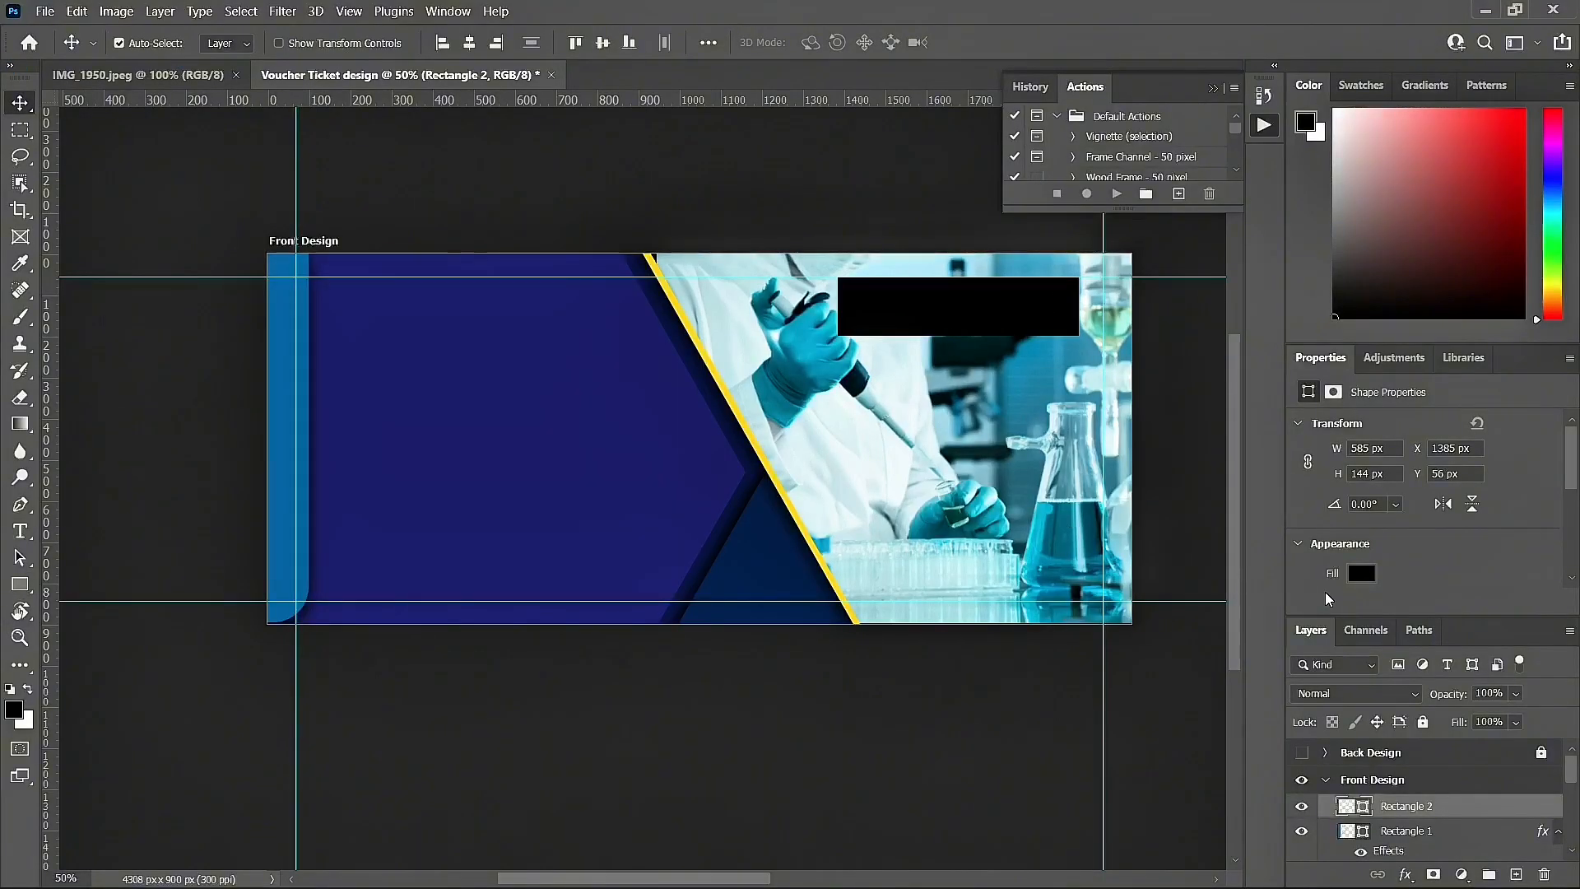
double_click(1349, 807)
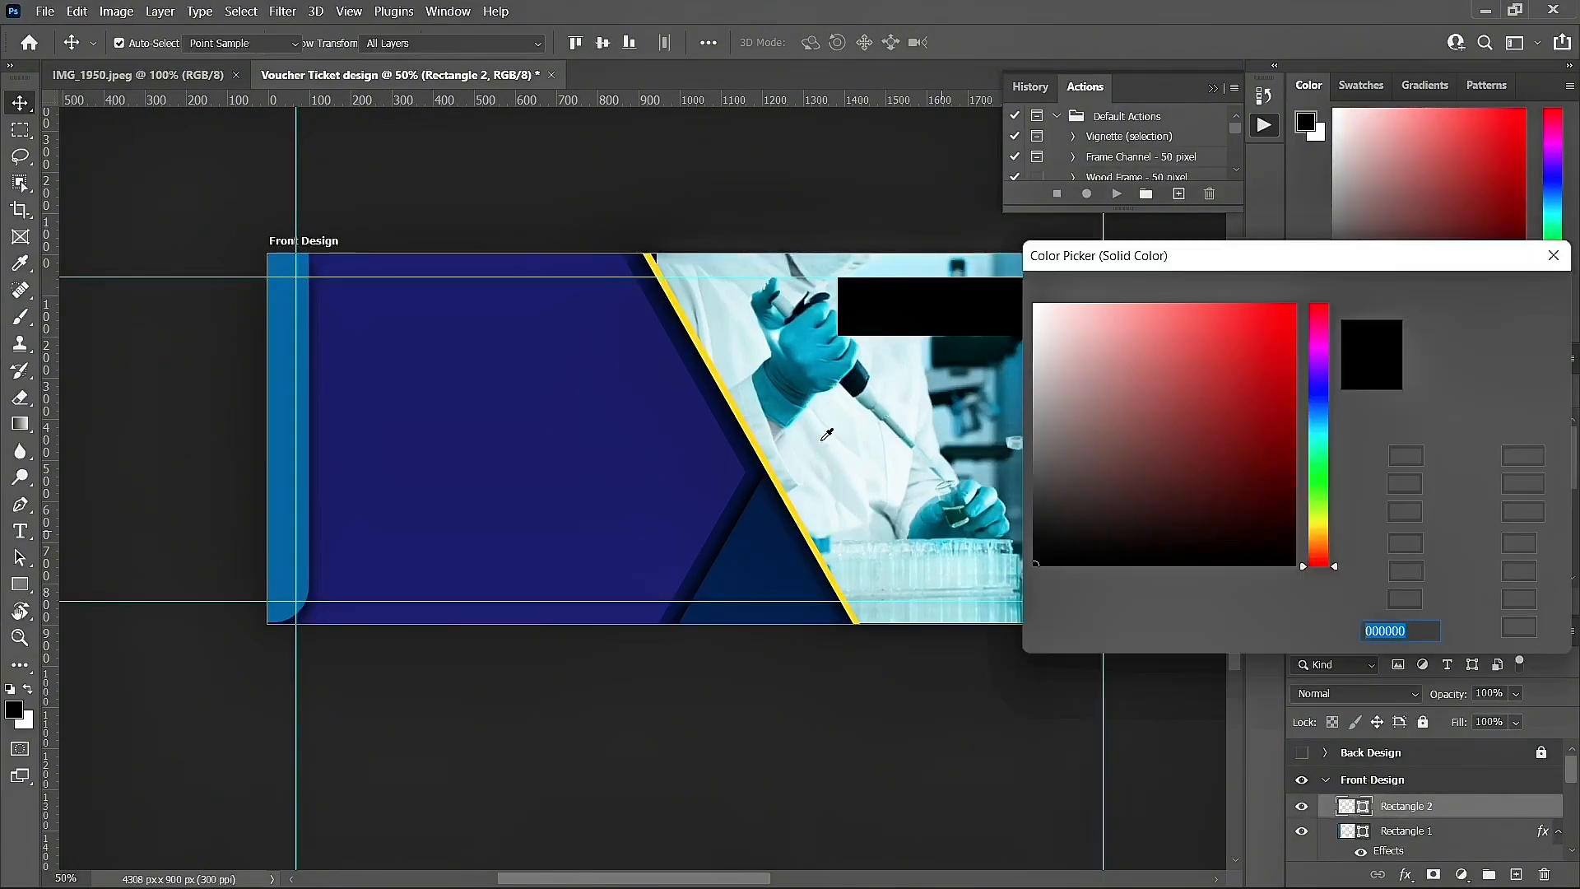
click(823, 441)
click(1480, 296)
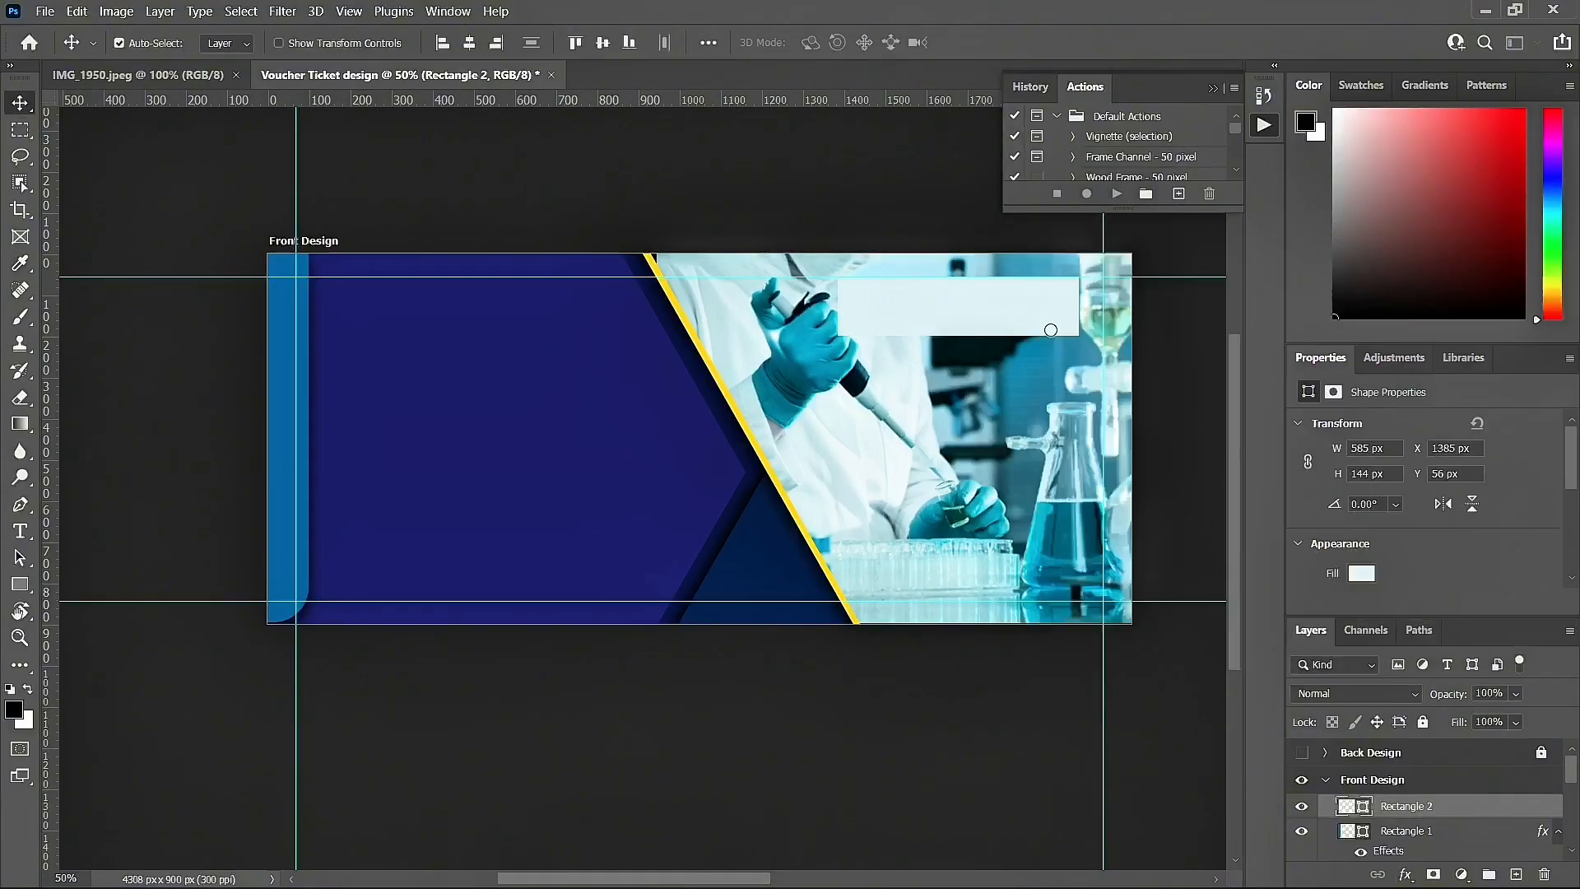
Step: Move the near-white rectangle right to X 1446 px, against the front artboard's right margin guide
drag(1027, 321, 1058, 314)
click(992, 402)
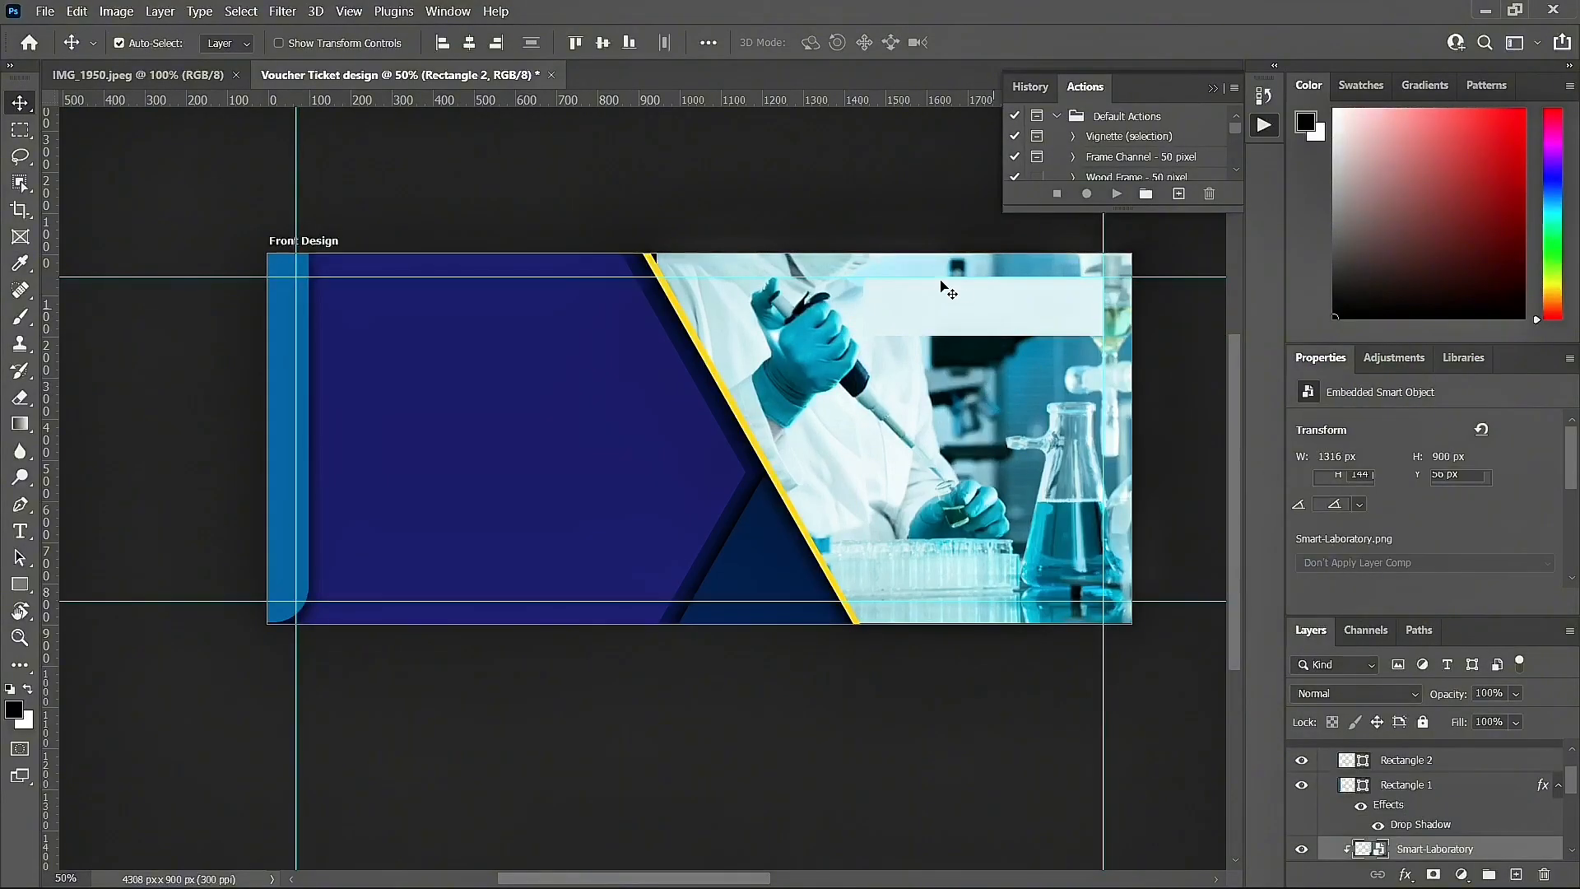
click(955, 304)
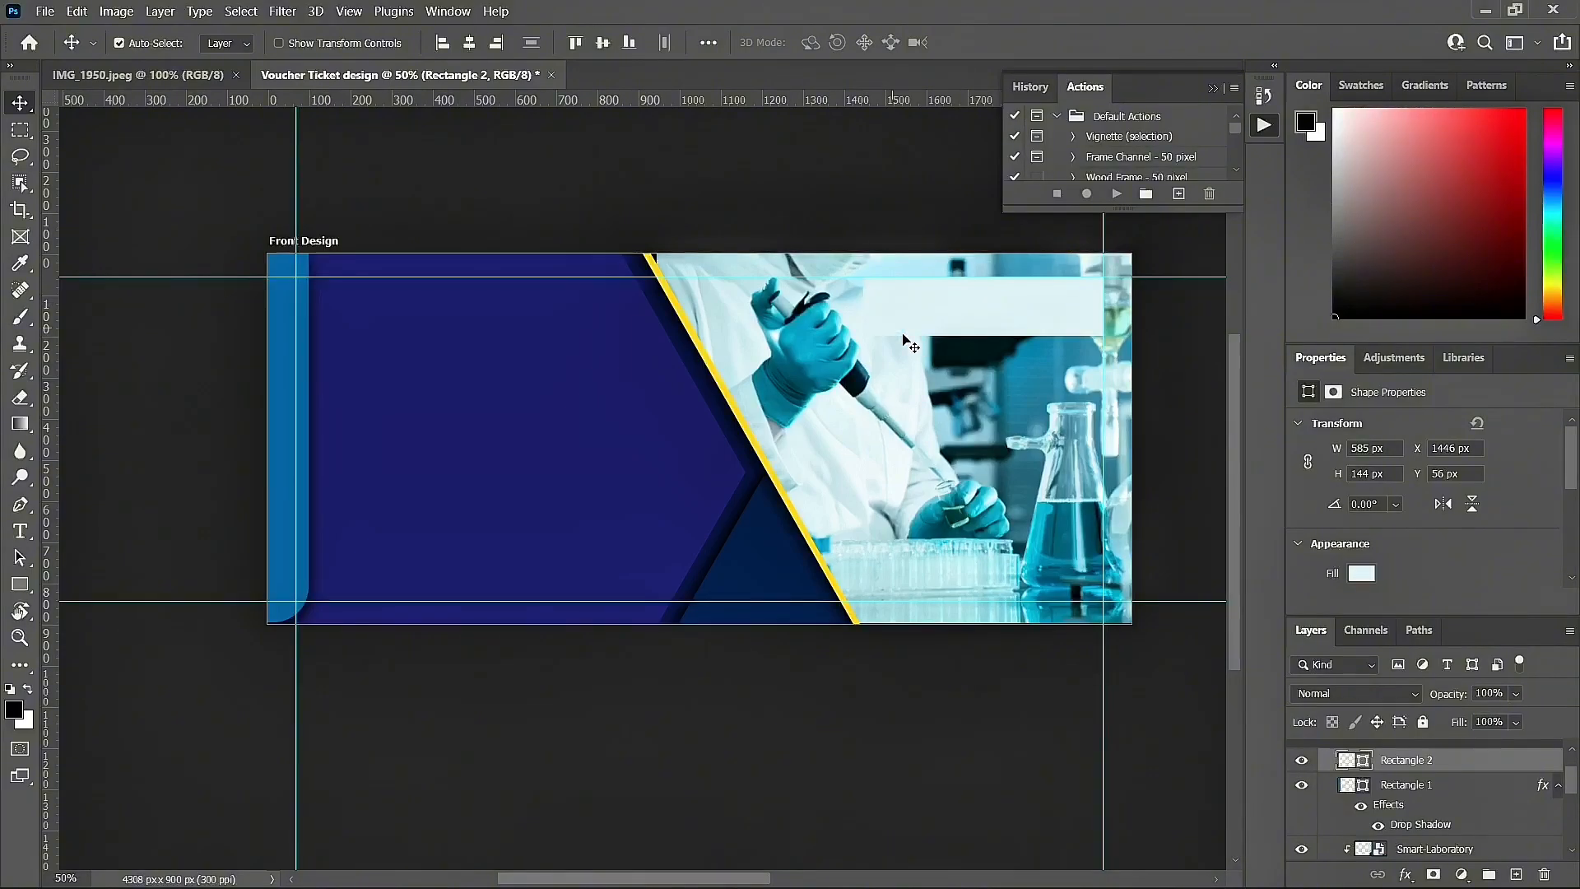
Step: Unlink the corner radii of Rectangle 2 and round only its lower-left corner to 90 px
scroll(1422, 527, down, 5)
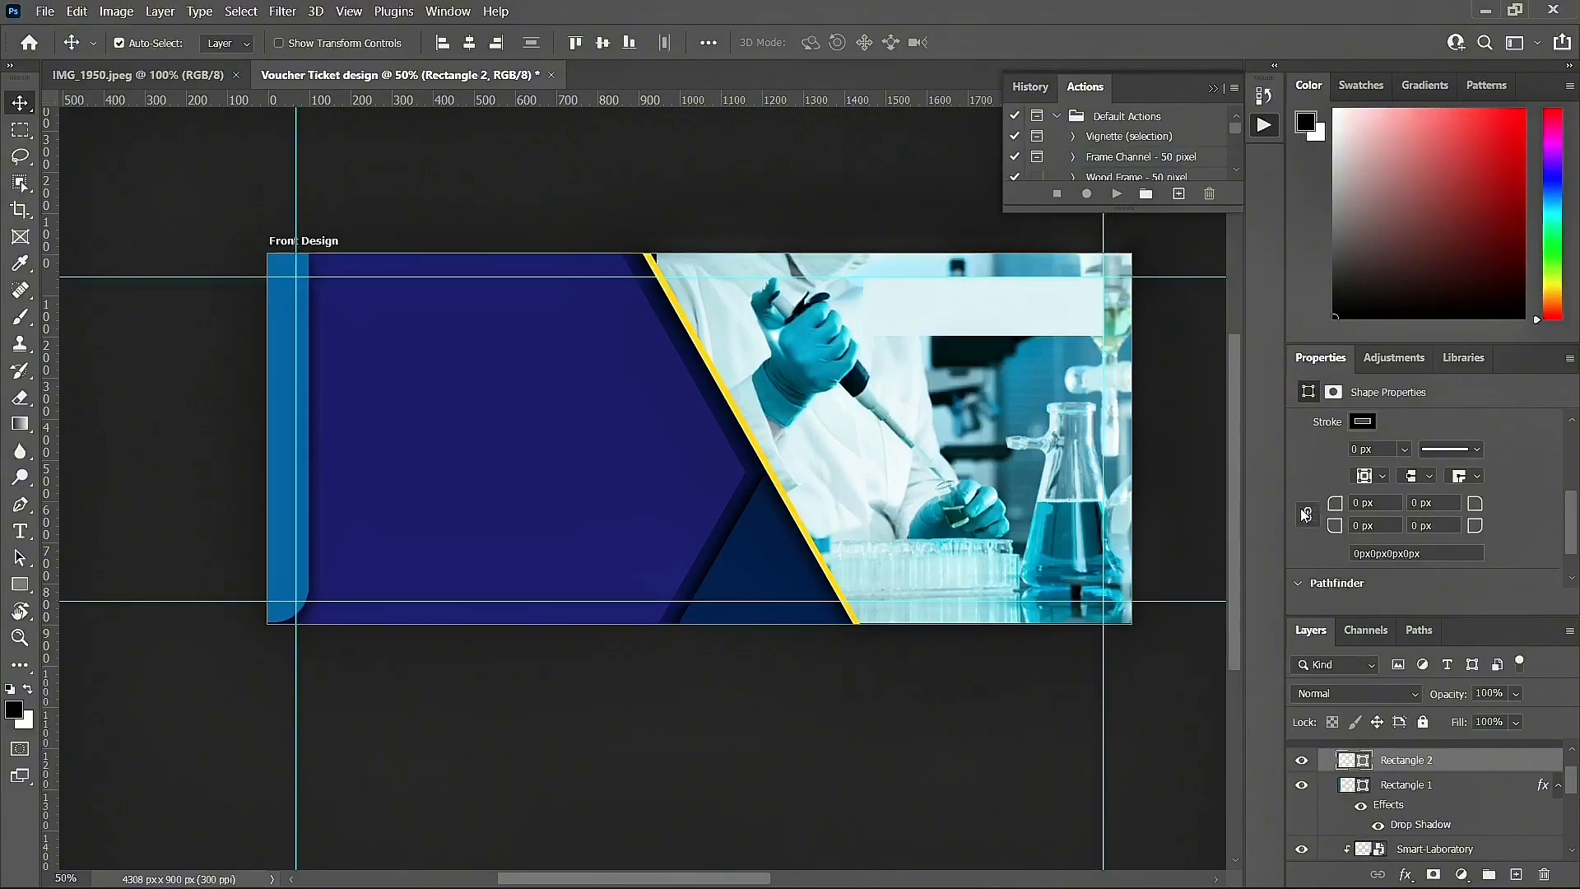
click(1308, 518)
drag(1329, 526, 1444, 551)
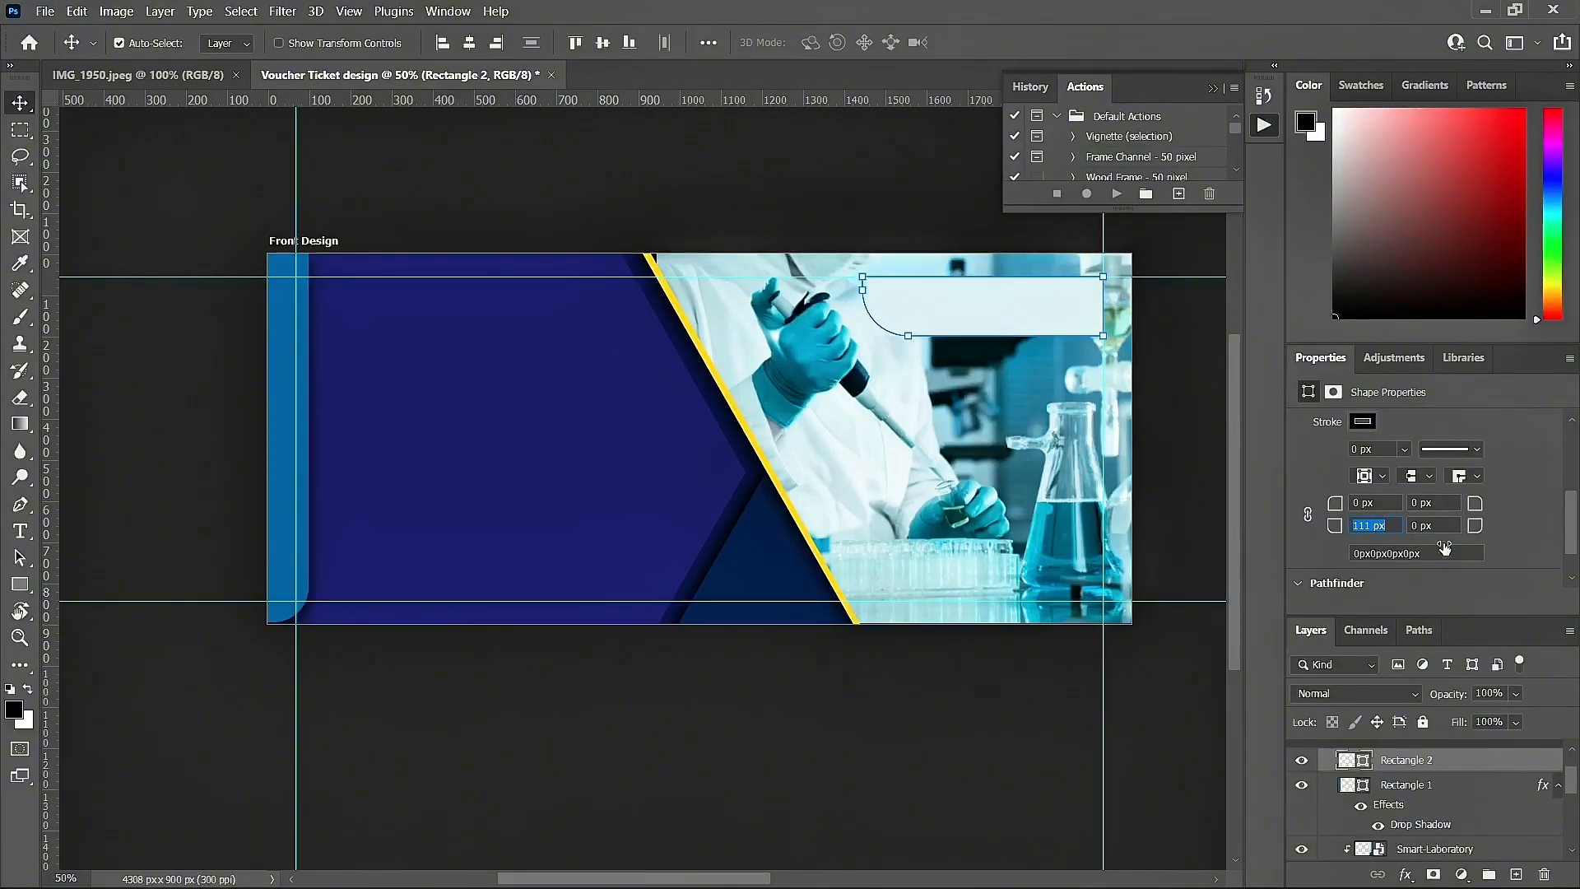
drag(1446, 546, 1422, 546)
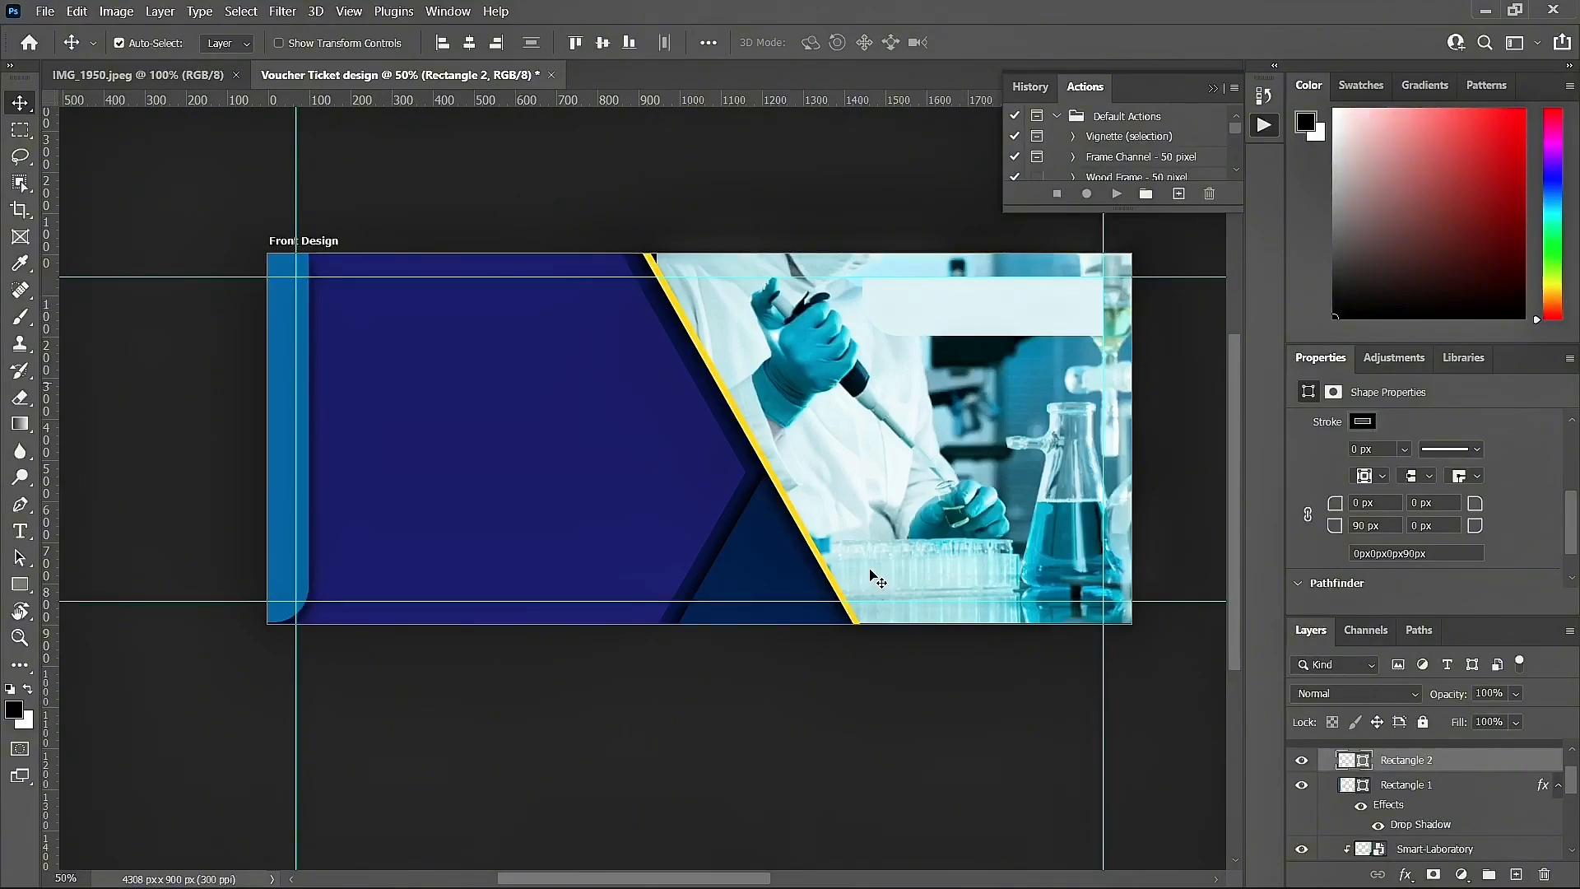
Step: Add a subtle drop shadow to Rectangle 2 with 24% opacity, 6 px distance, 8% spread and 8 px size
click(1406, 874)
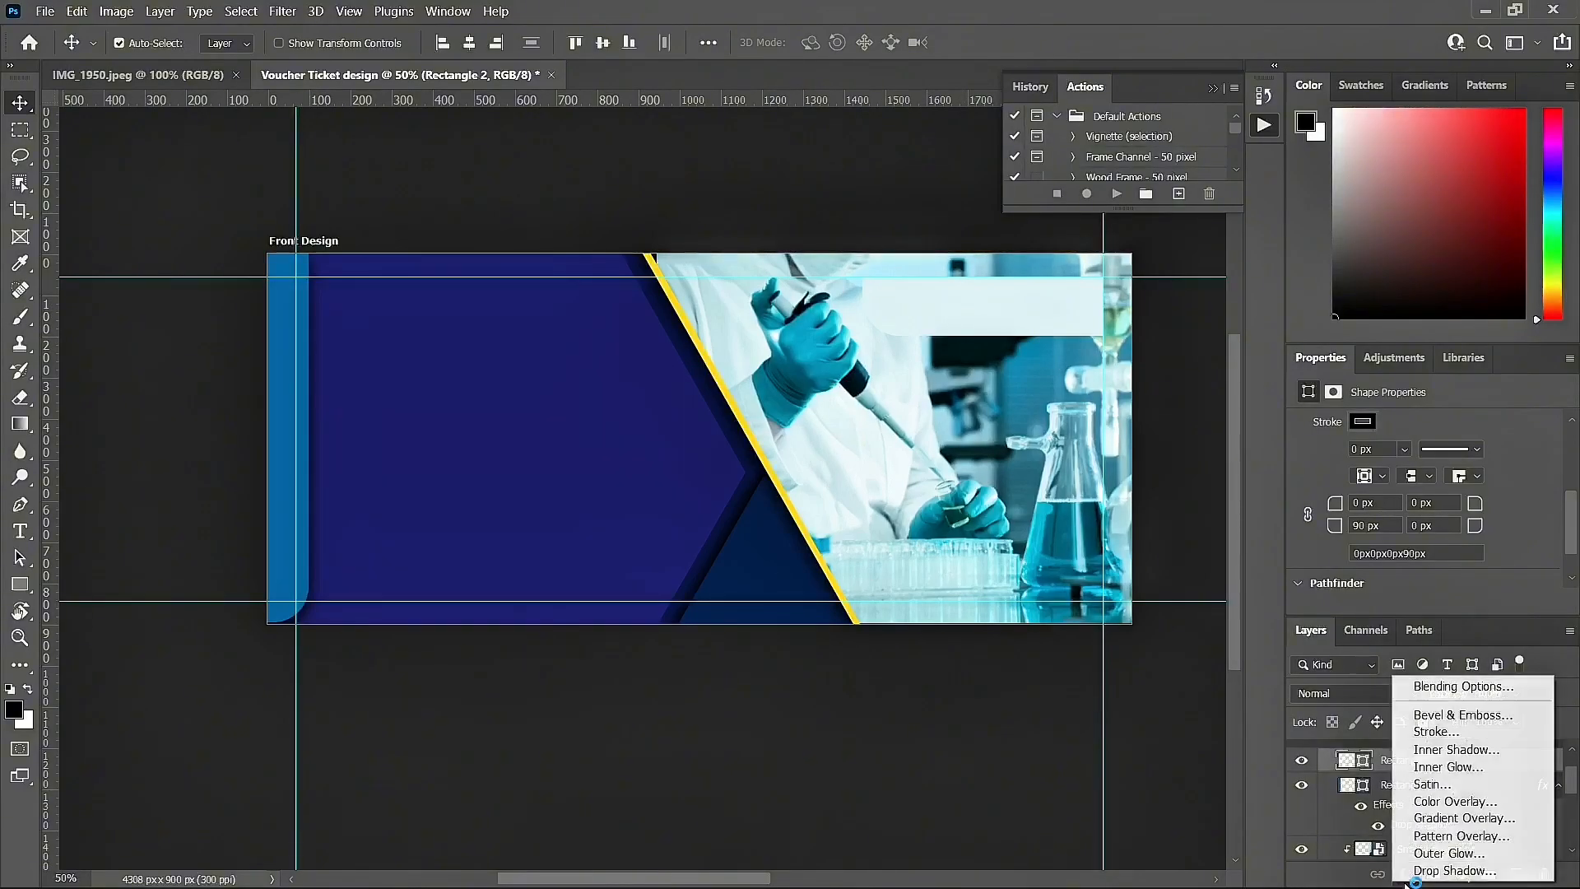
click(1446, 873)
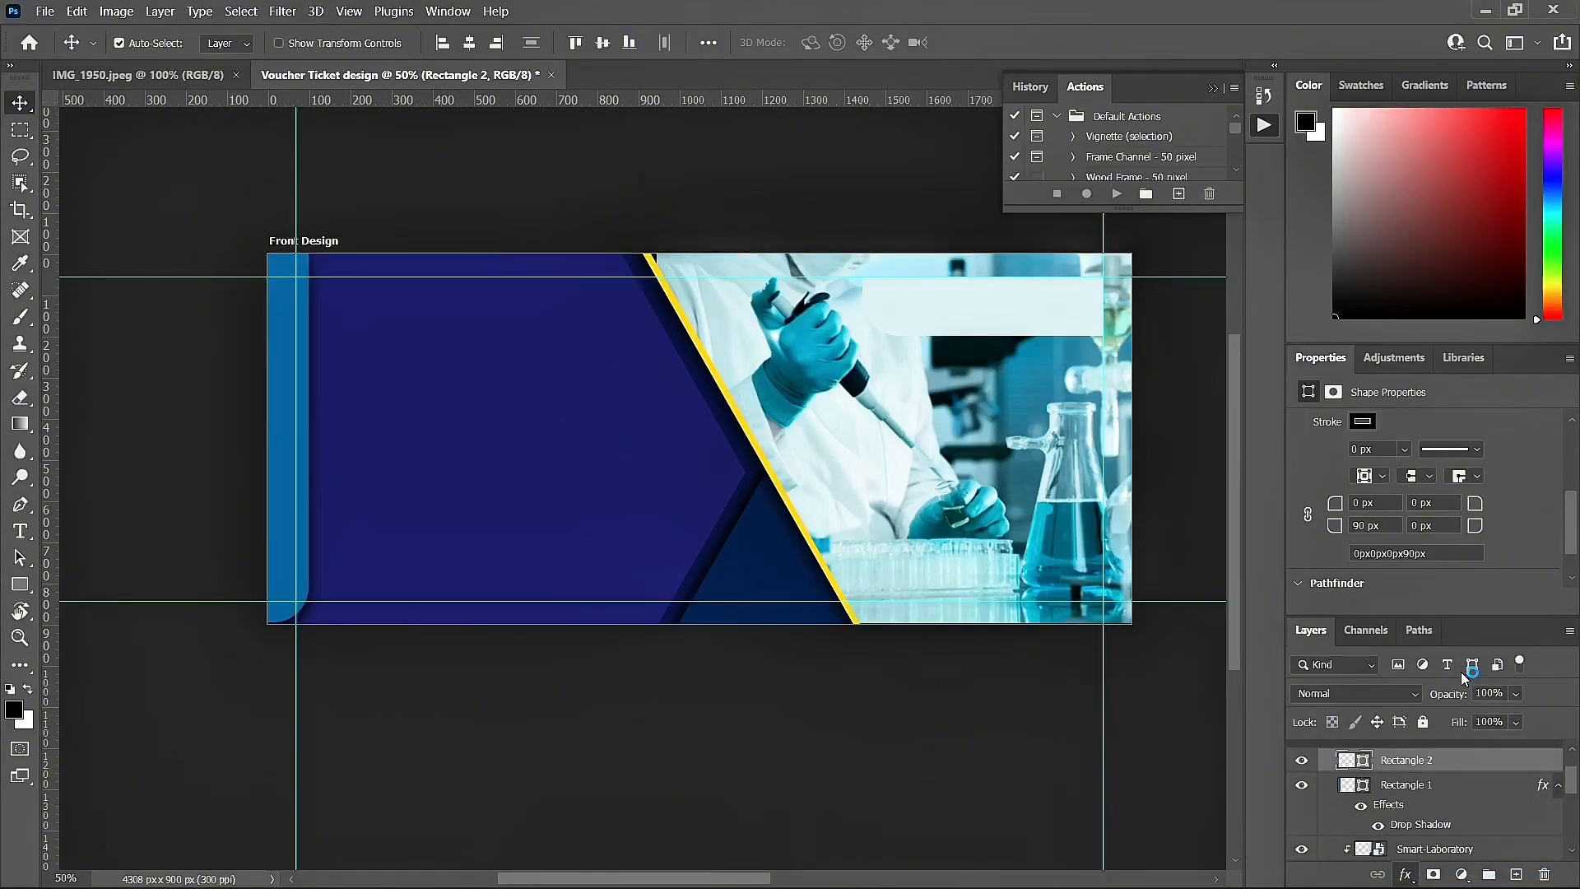
drag(1060, 347, 503, 410)
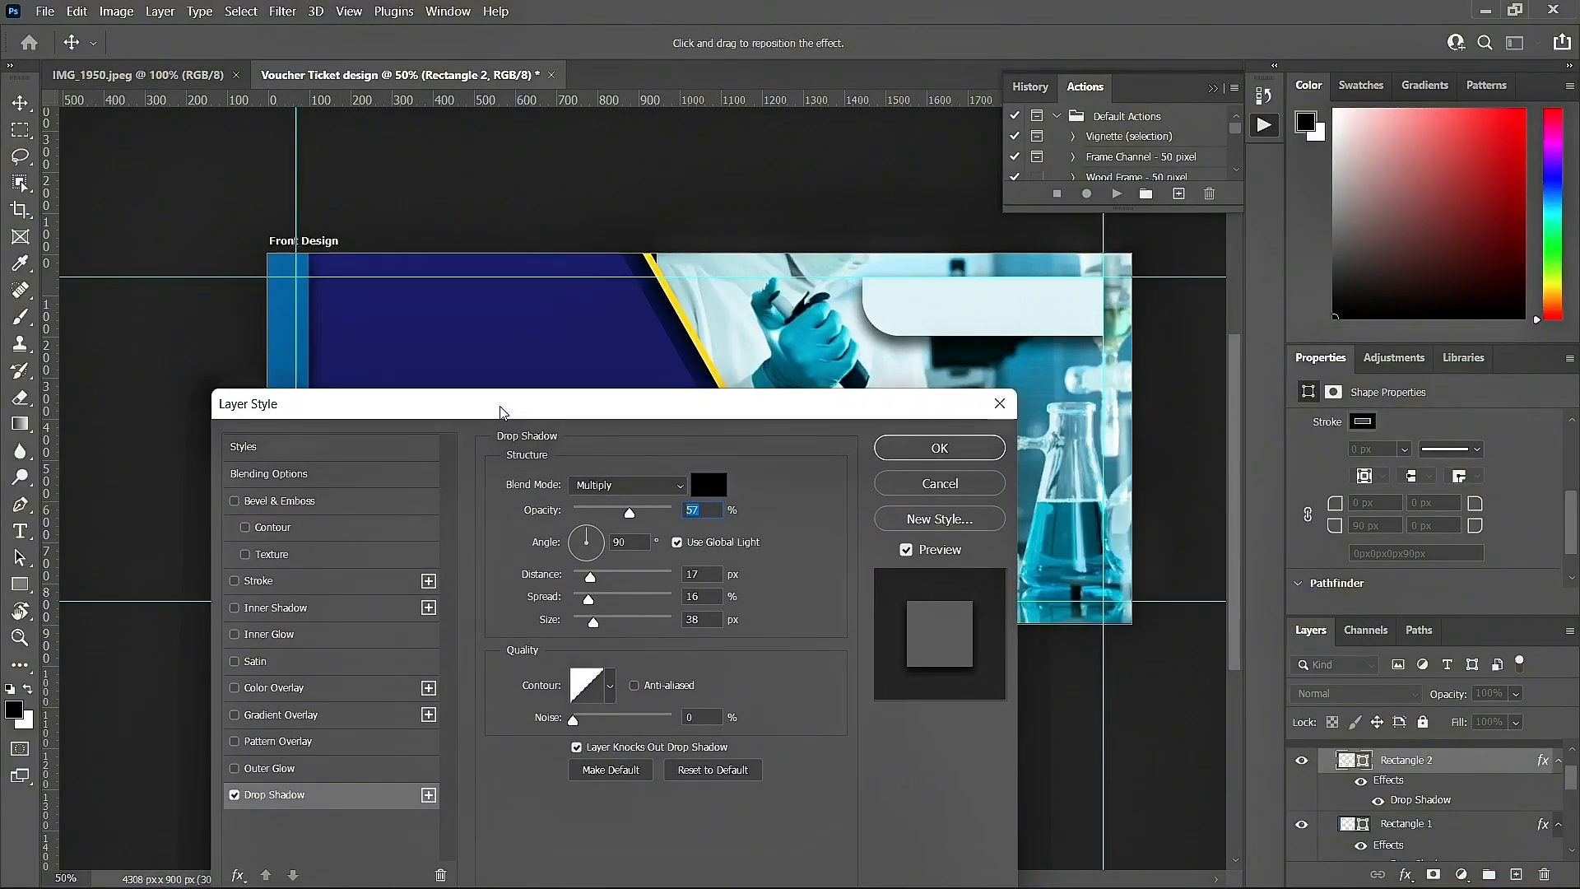
drag(629, 512, 615, 512)
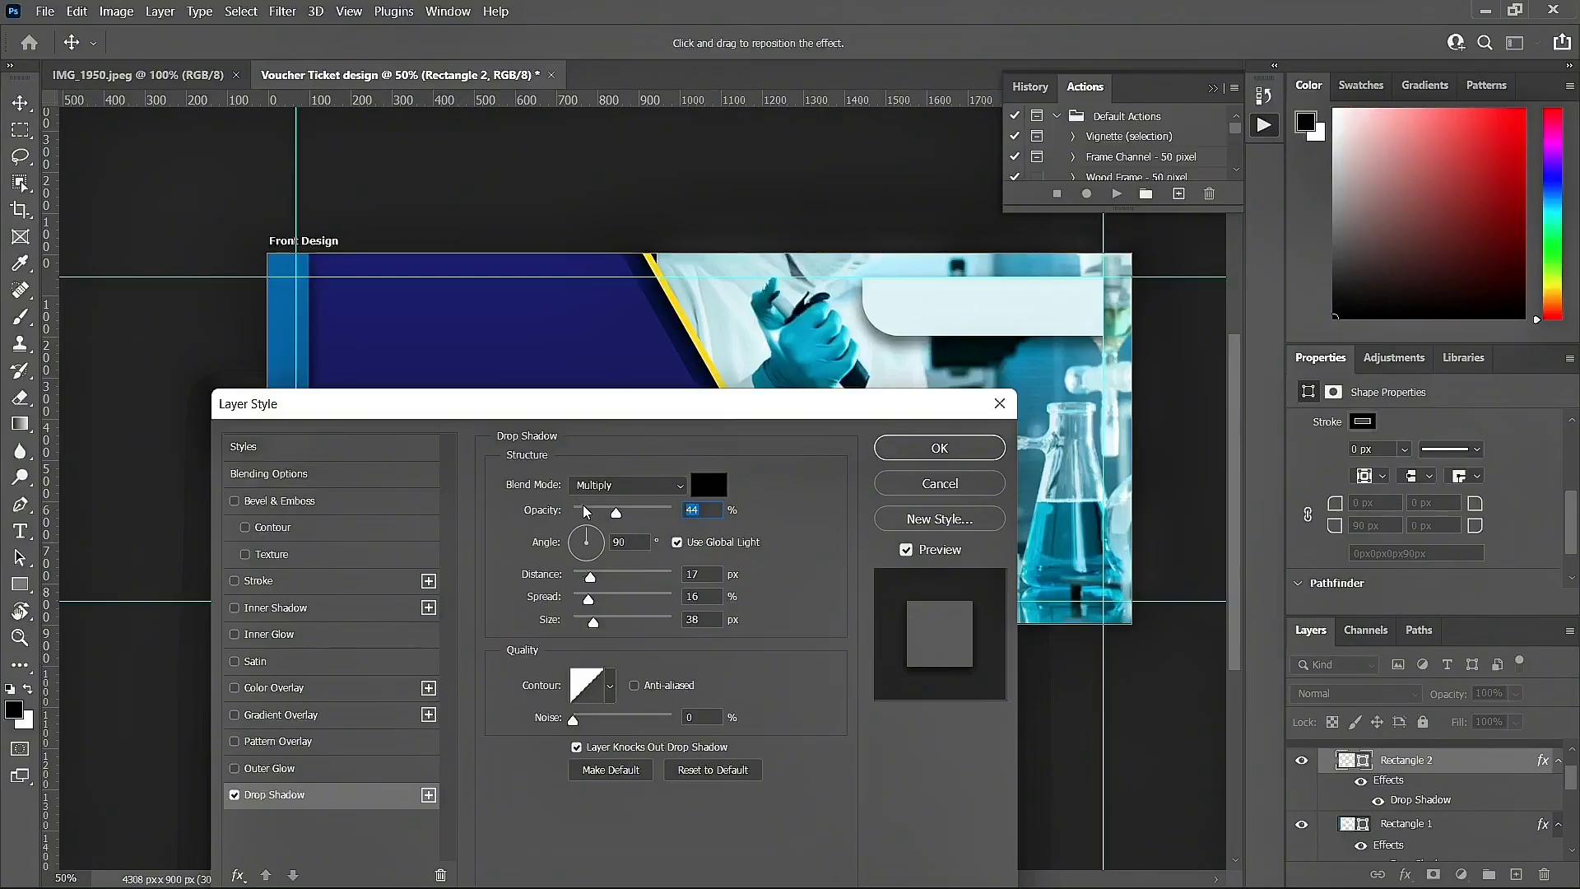
mouse_move(592, 580)
mouse_down()
mouse_move(582, 619)
mouse_move(581, 598)
mouse_up()
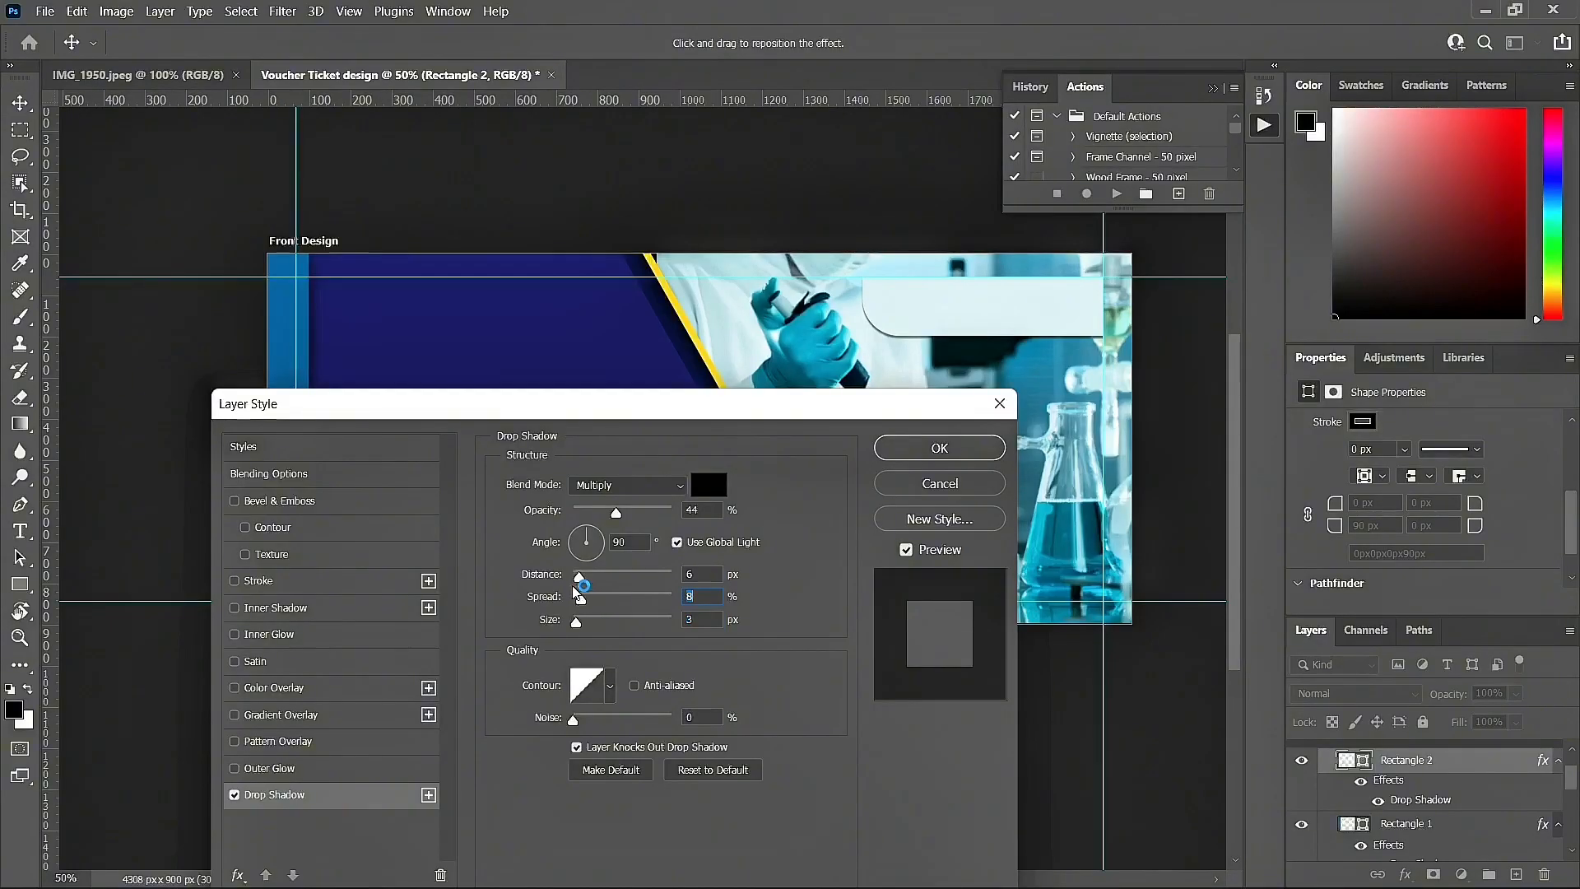
click(593, 512)
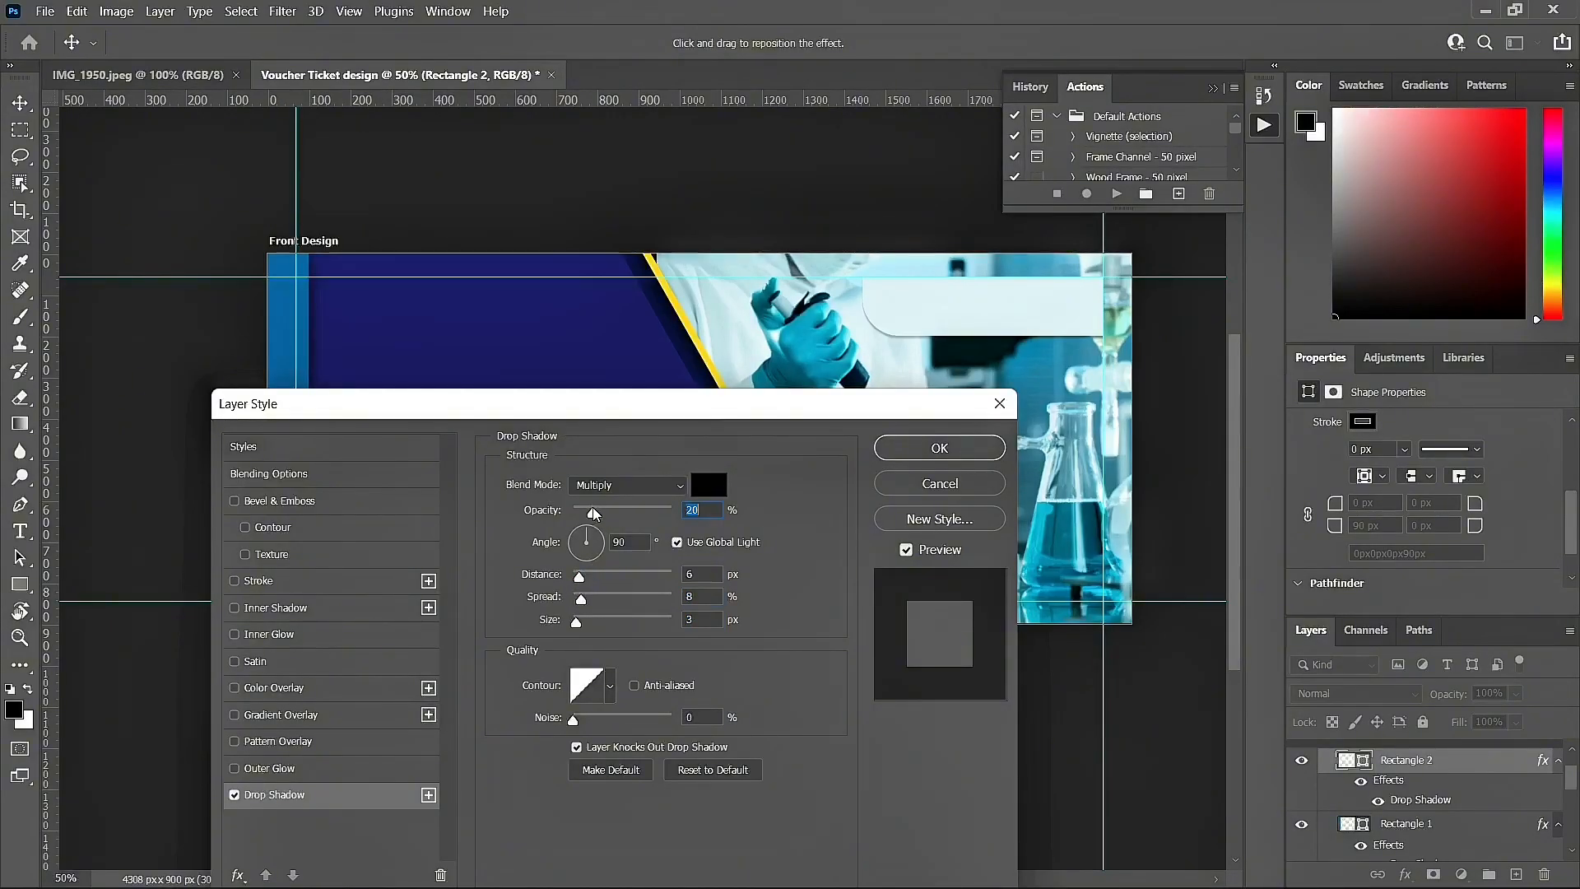
drag(577, 621, 581, 621)
drag(592, 512, 597, 512)
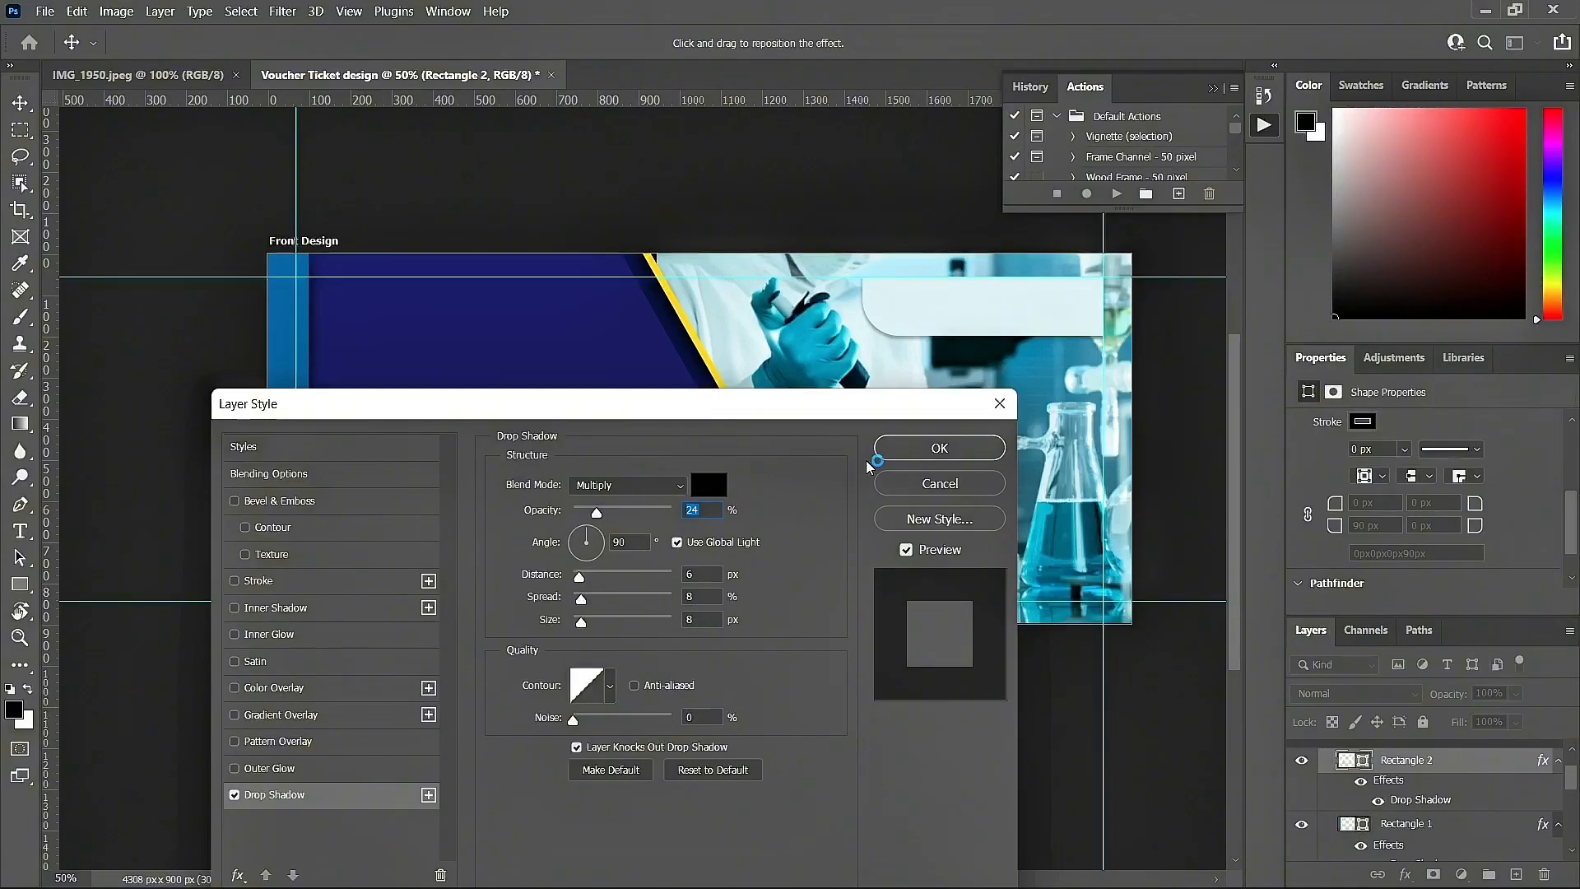
click(913, 450)
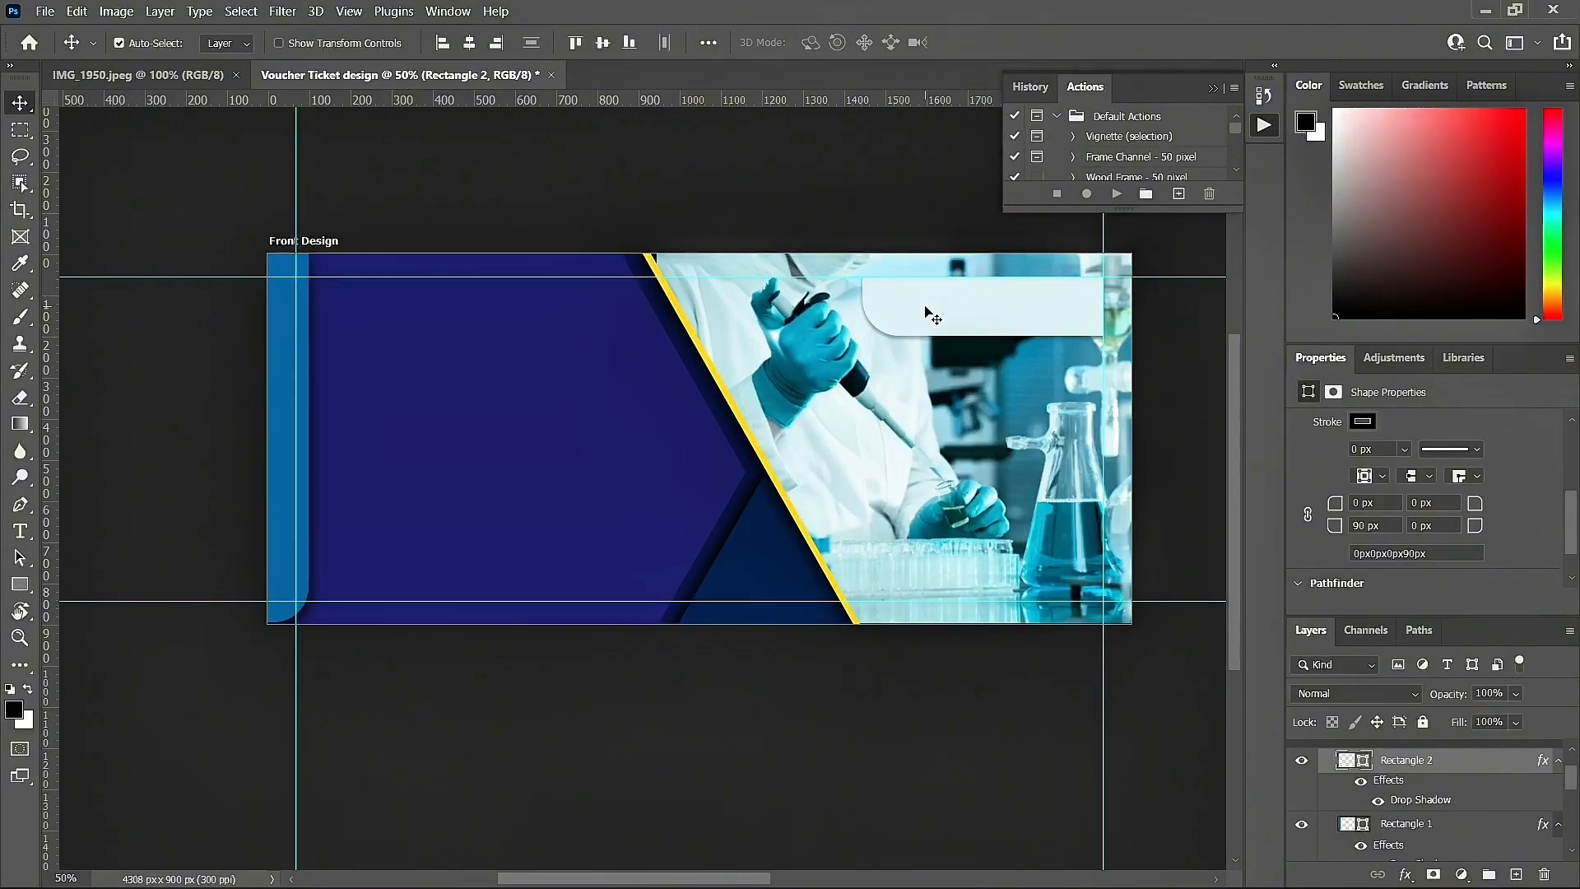
Step: Narrow Rectangle 2 from its left side to 89.74% width and rename its layer Logo
key(ctrl+t)
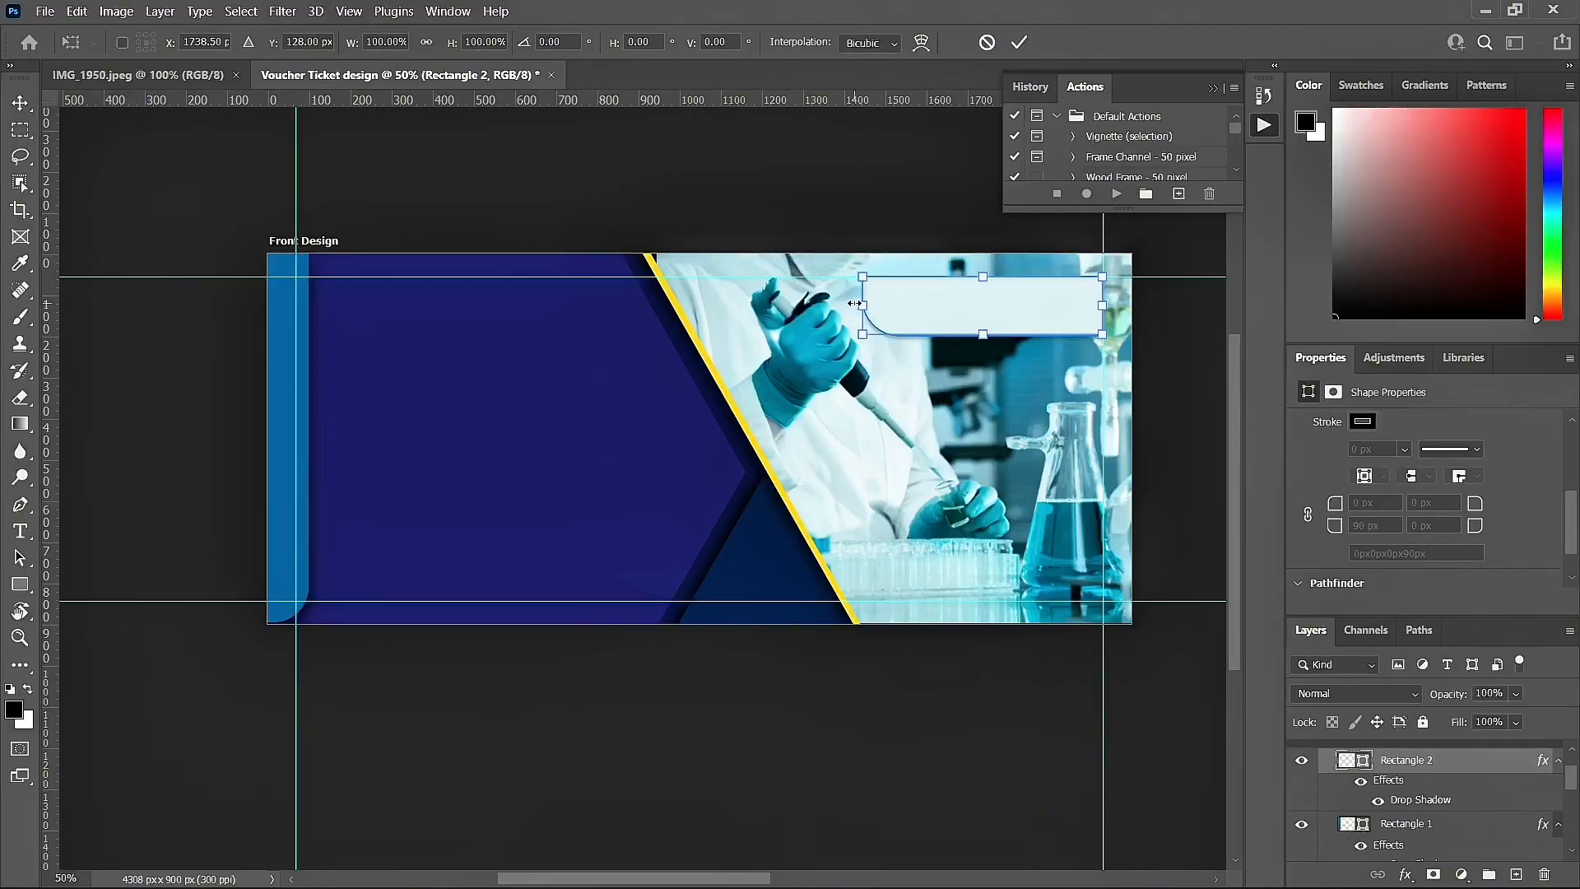
drag(859, 303, 888, 307)
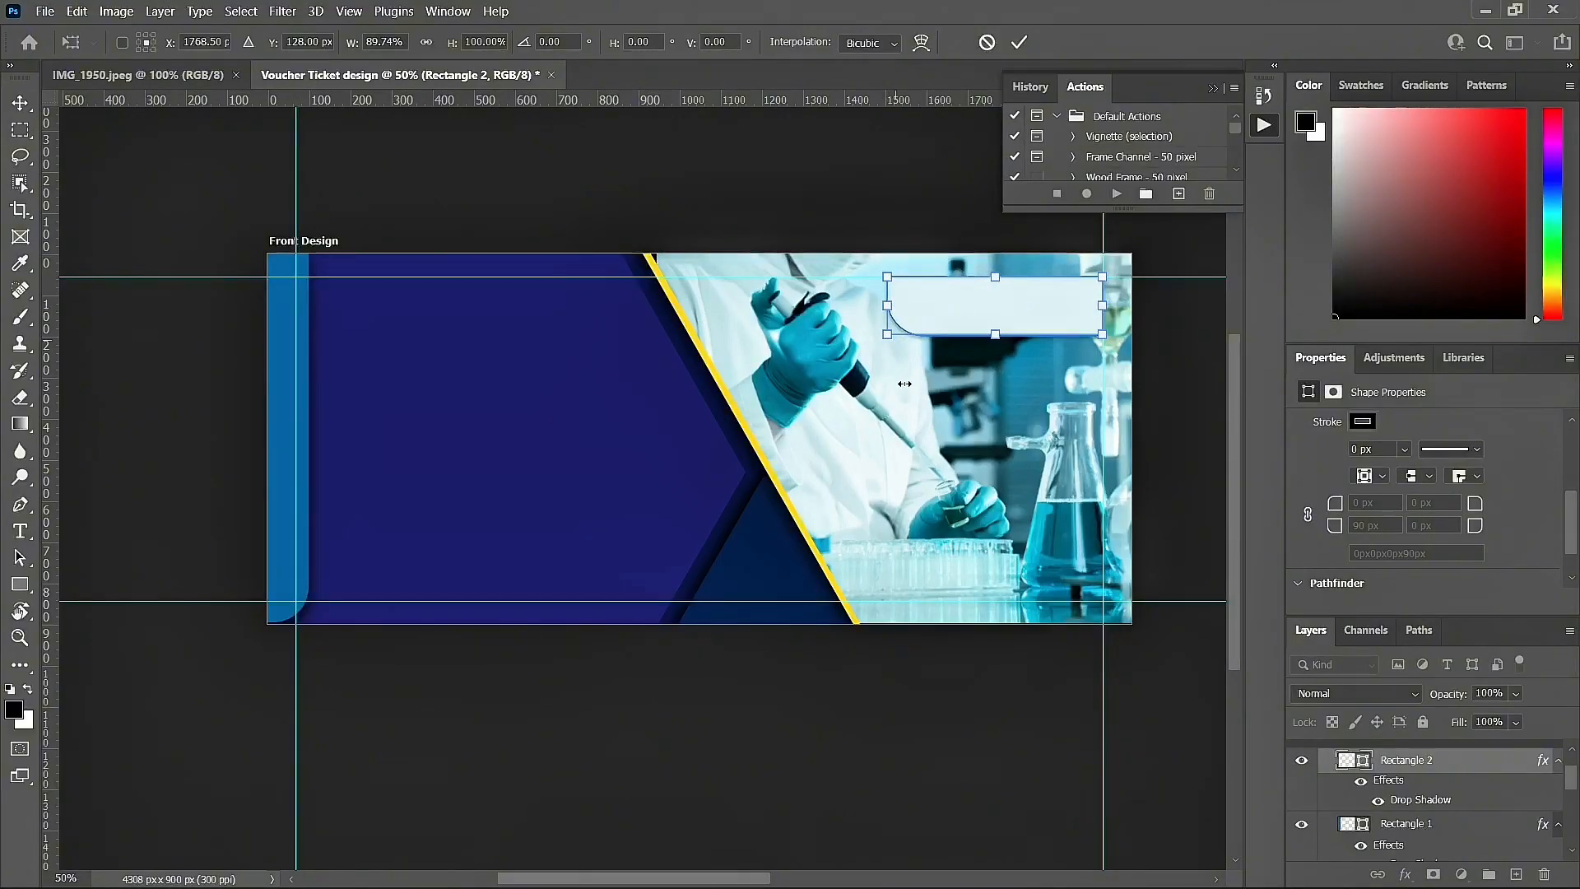
double_click(1419, 761)
key(ctrl+a)
key(BackSpace)
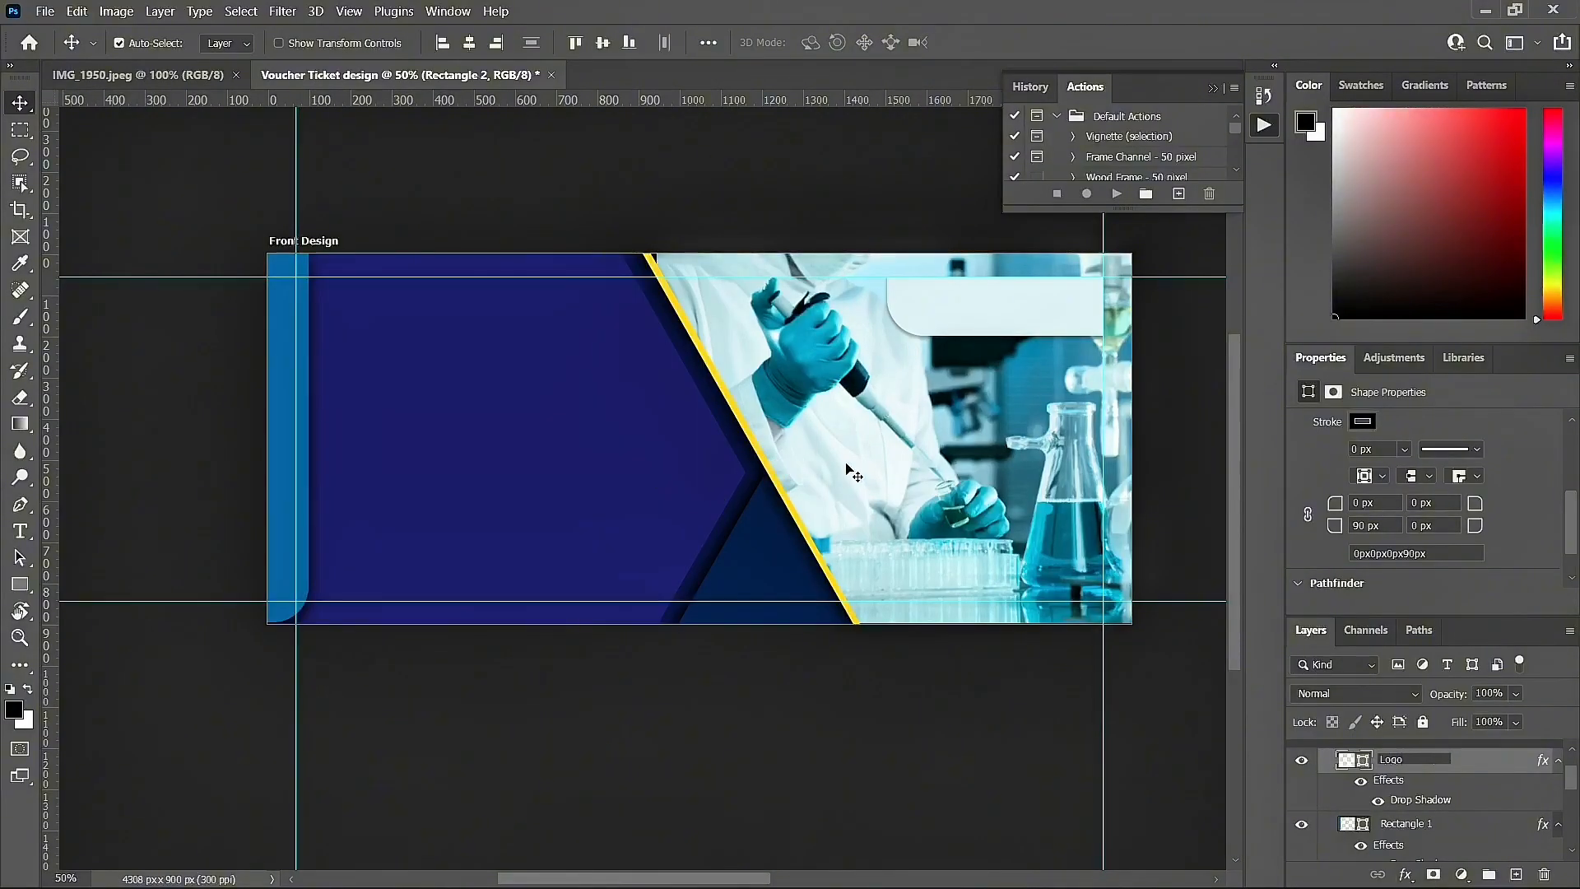
key(Return)
Step: Place the Dot-PNG-Clipart-Background image from the My First Poster Design folder above Layer 0, starting at the left margin guide
click(636, 438)
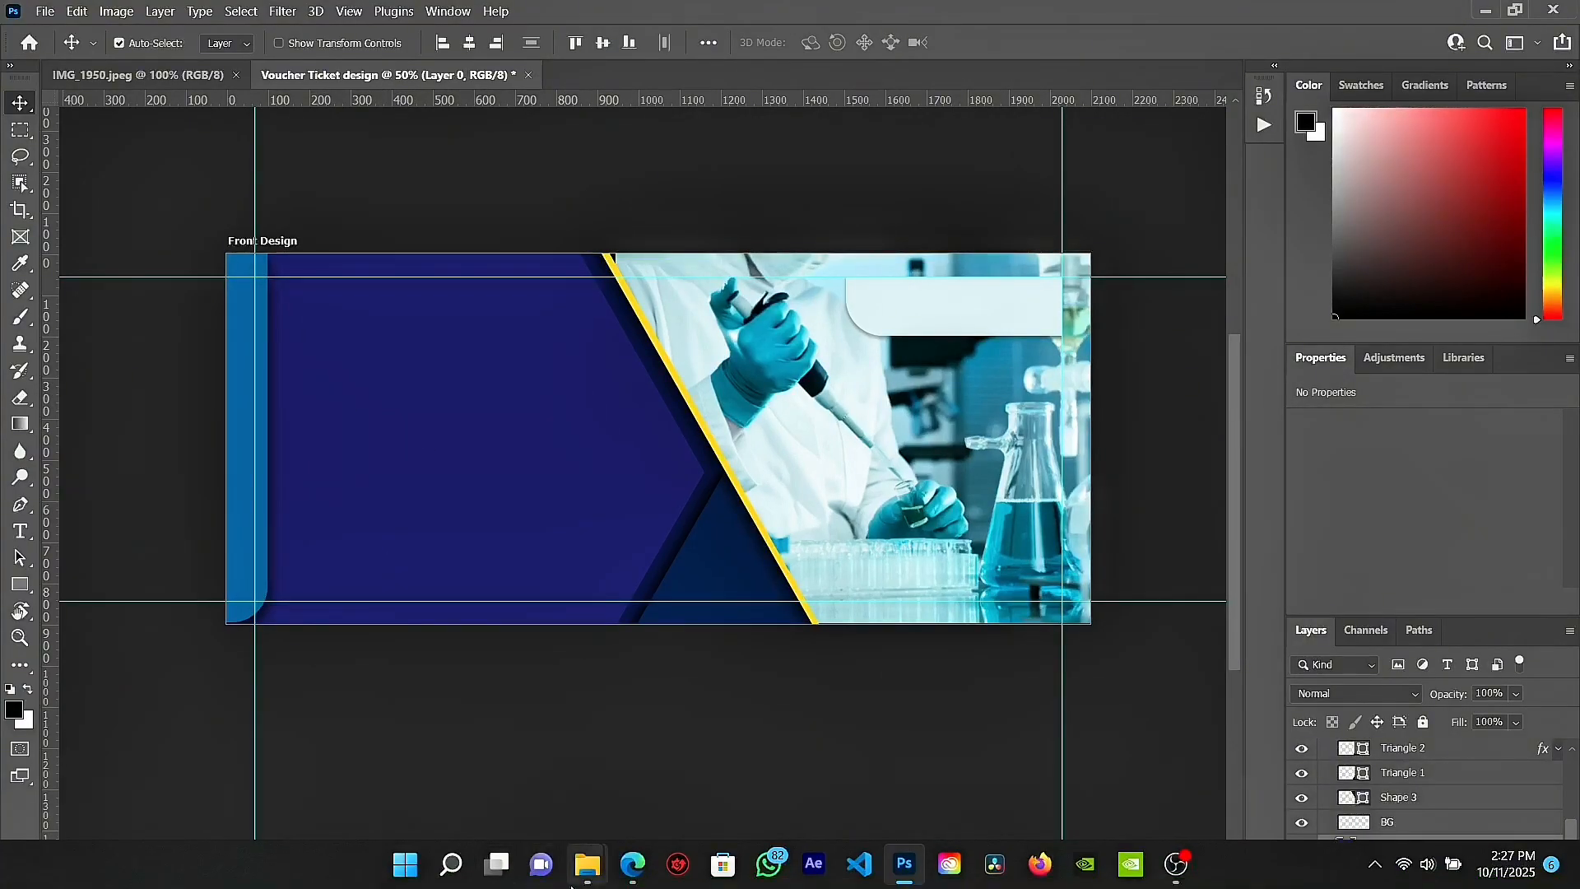
mouse_move(587, 864)
click(545, 789)
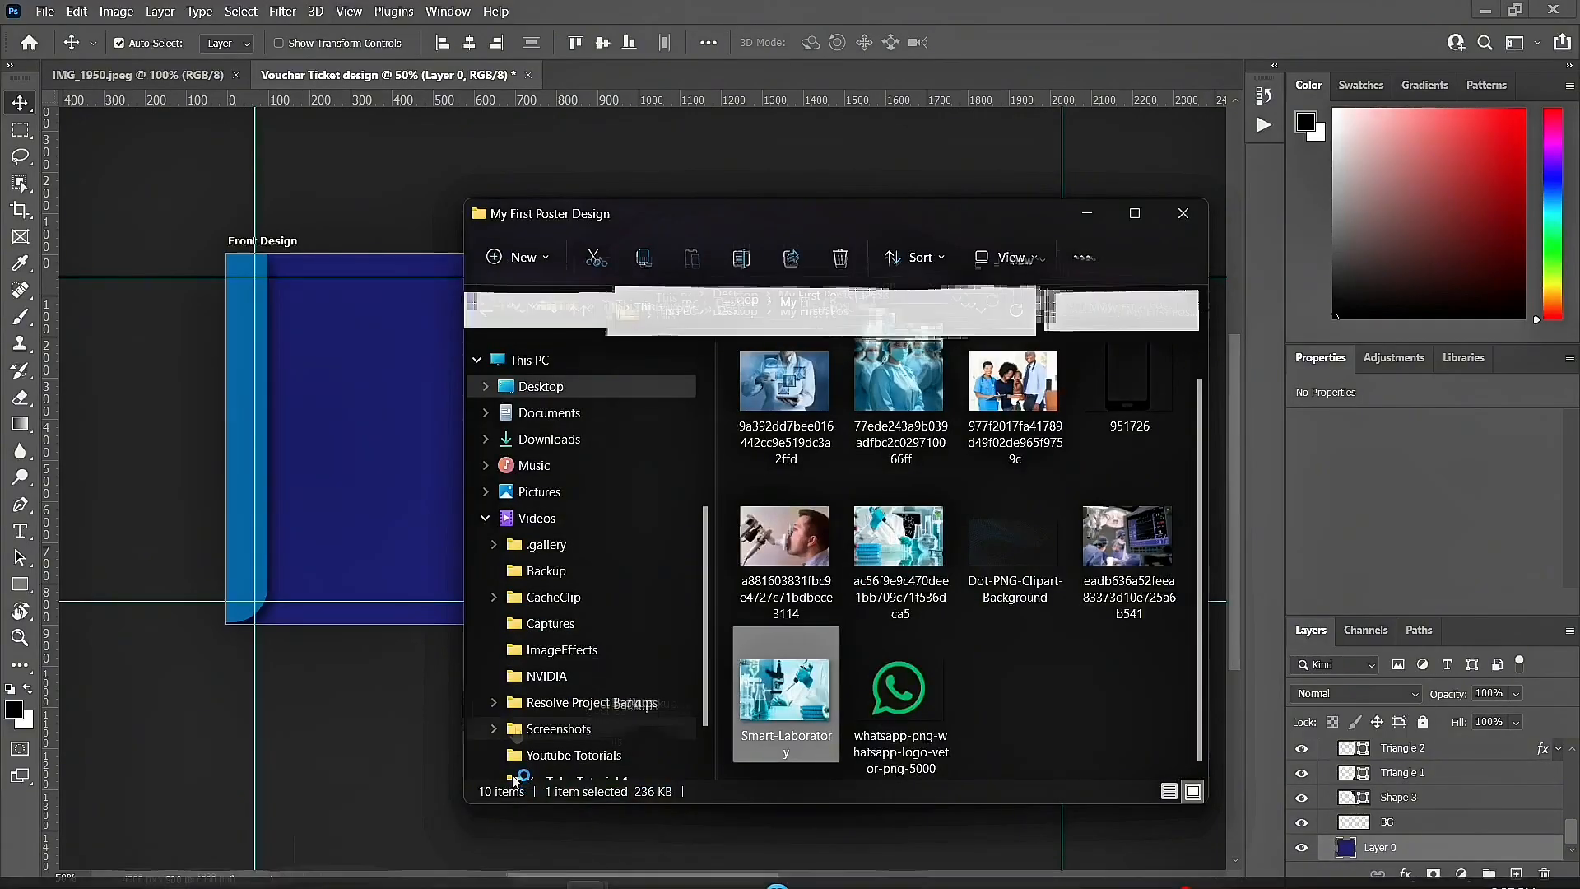
drag(1011, 544, 354, 475)
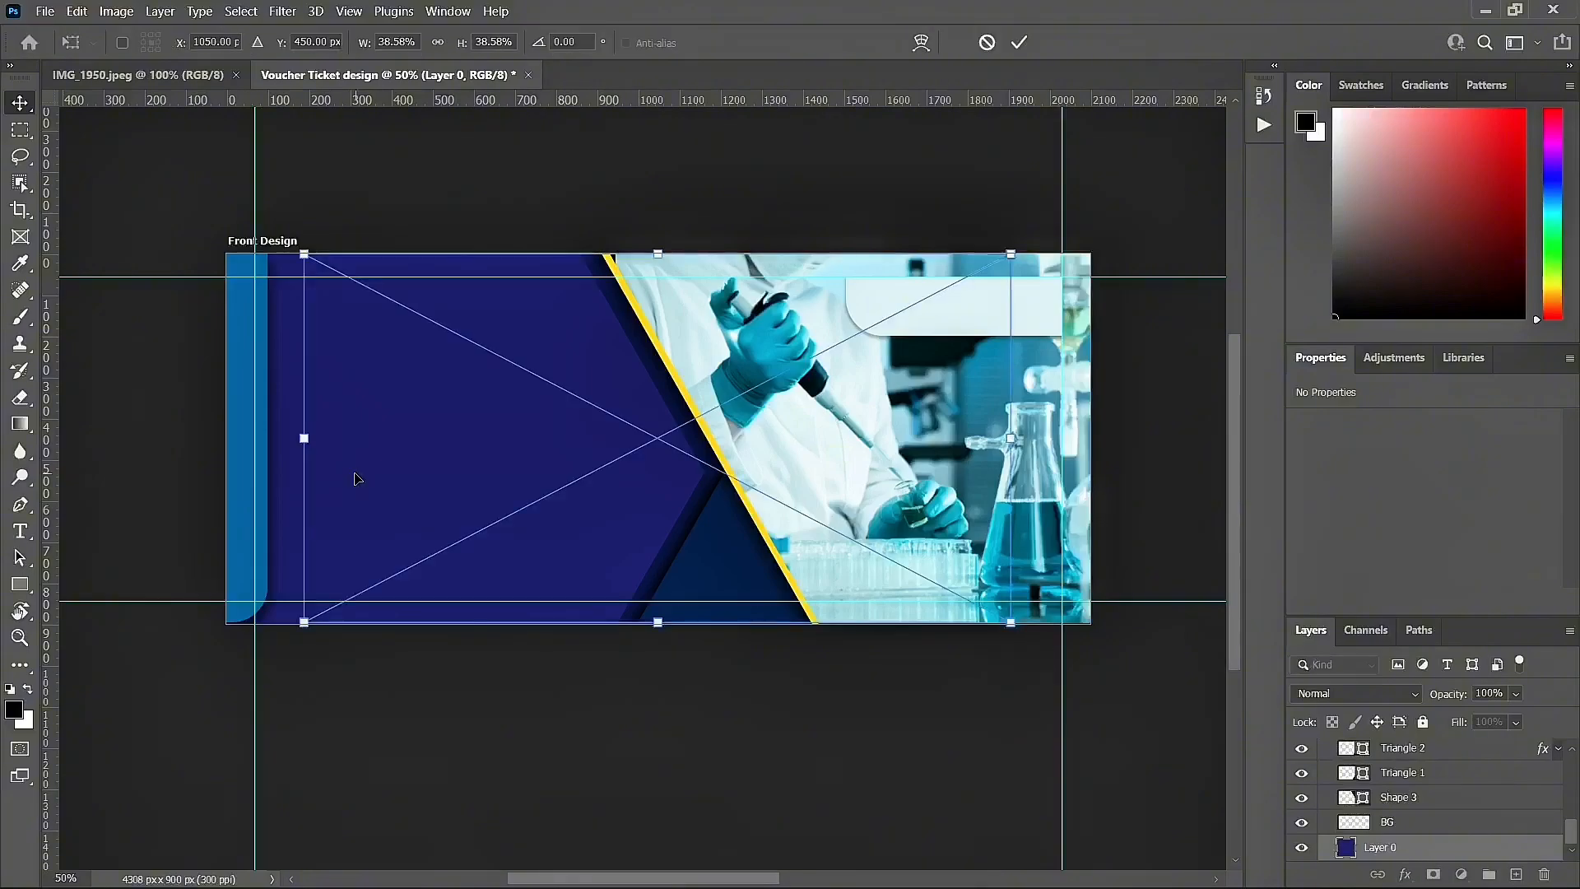
drag(634, 433, 575, 452)
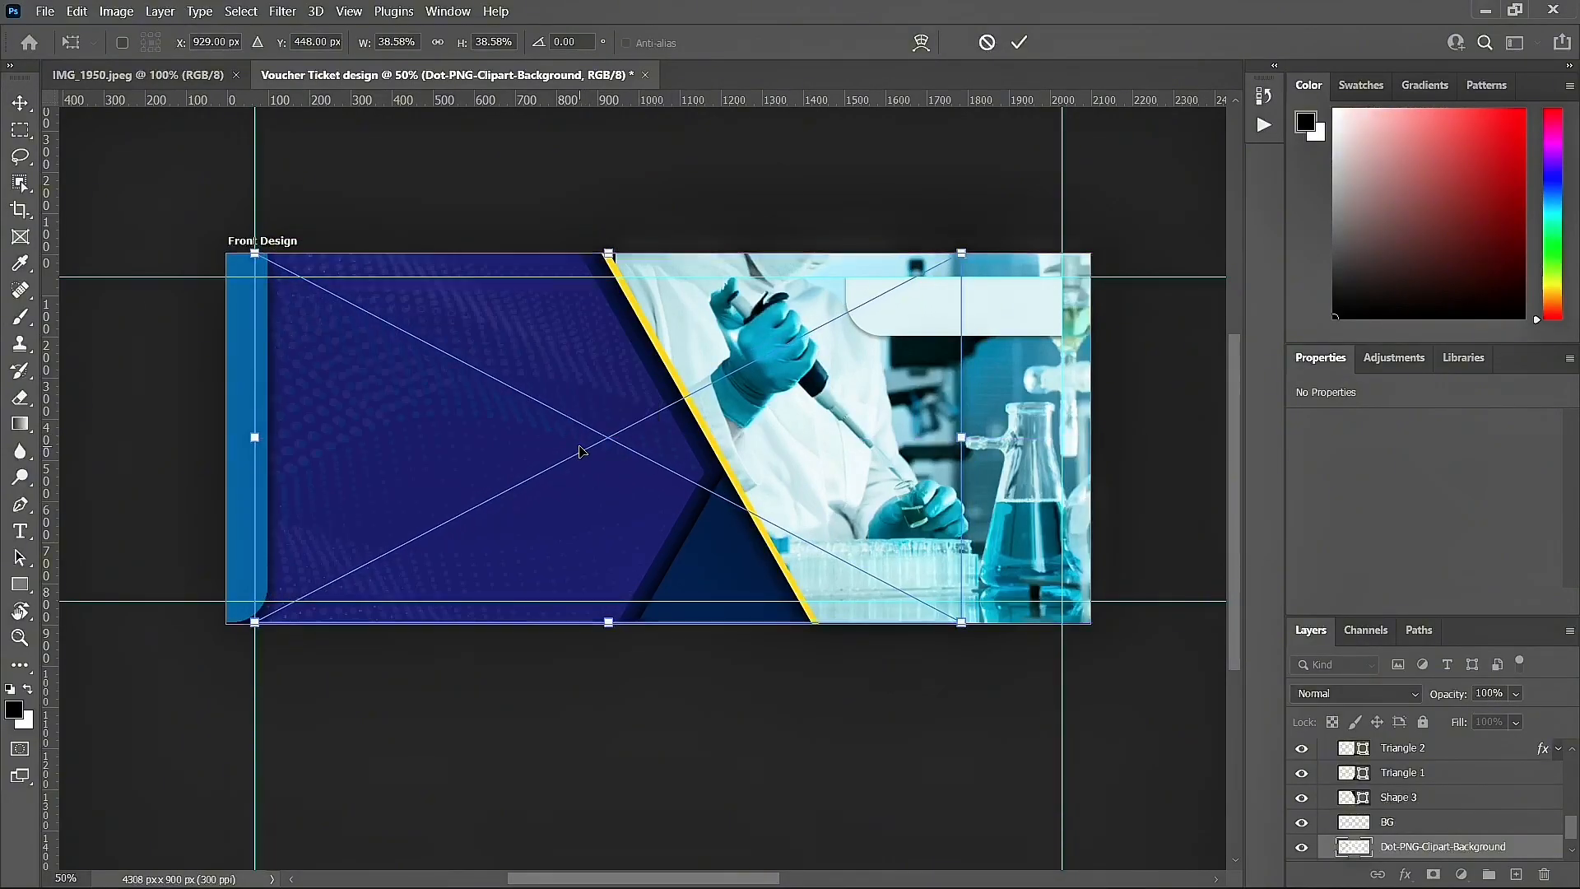
key(Return)
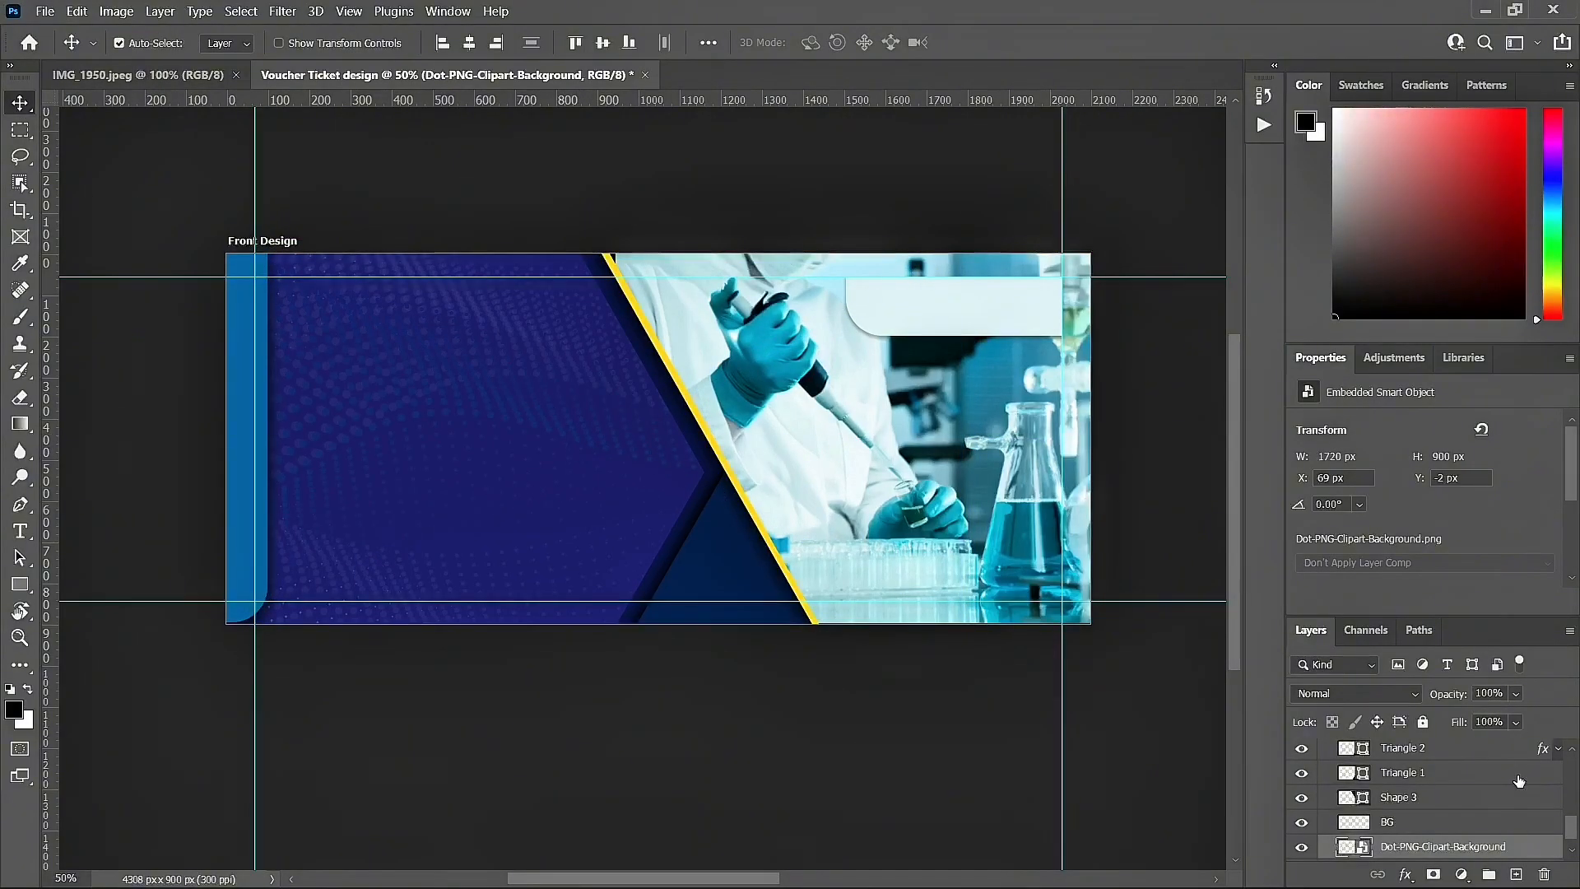
Step: Add a Color Overlay of #2df6f8 to the Dot-PNG-Clipart-Background layer and nudge the layer to Y -4 px
scroll(1520, 780, down, 1)
click(1406, 874)
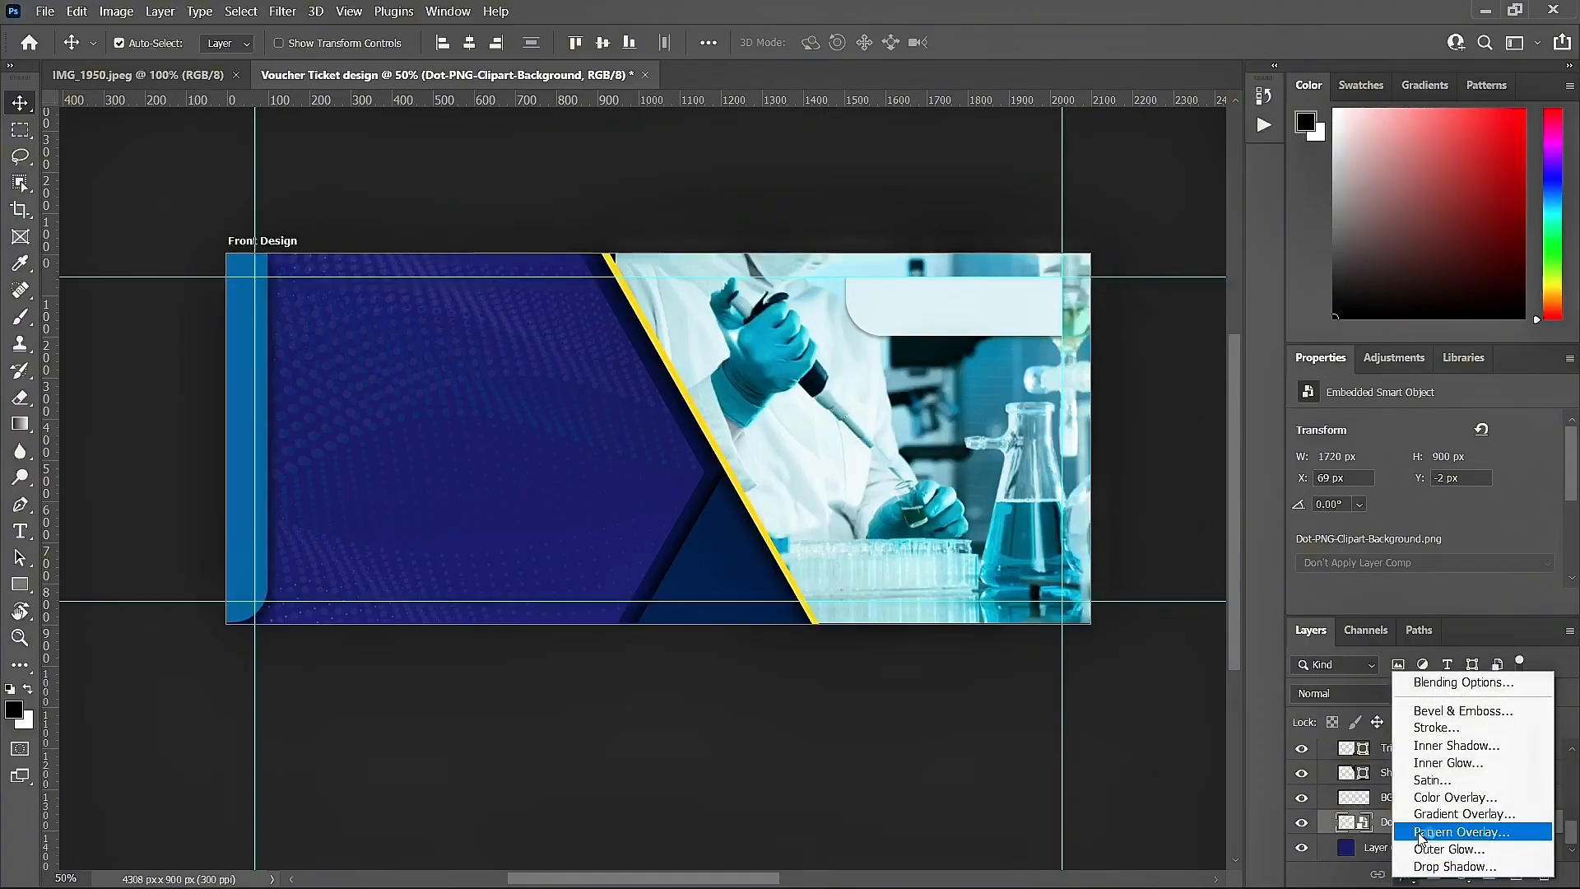
click(1421, 796)
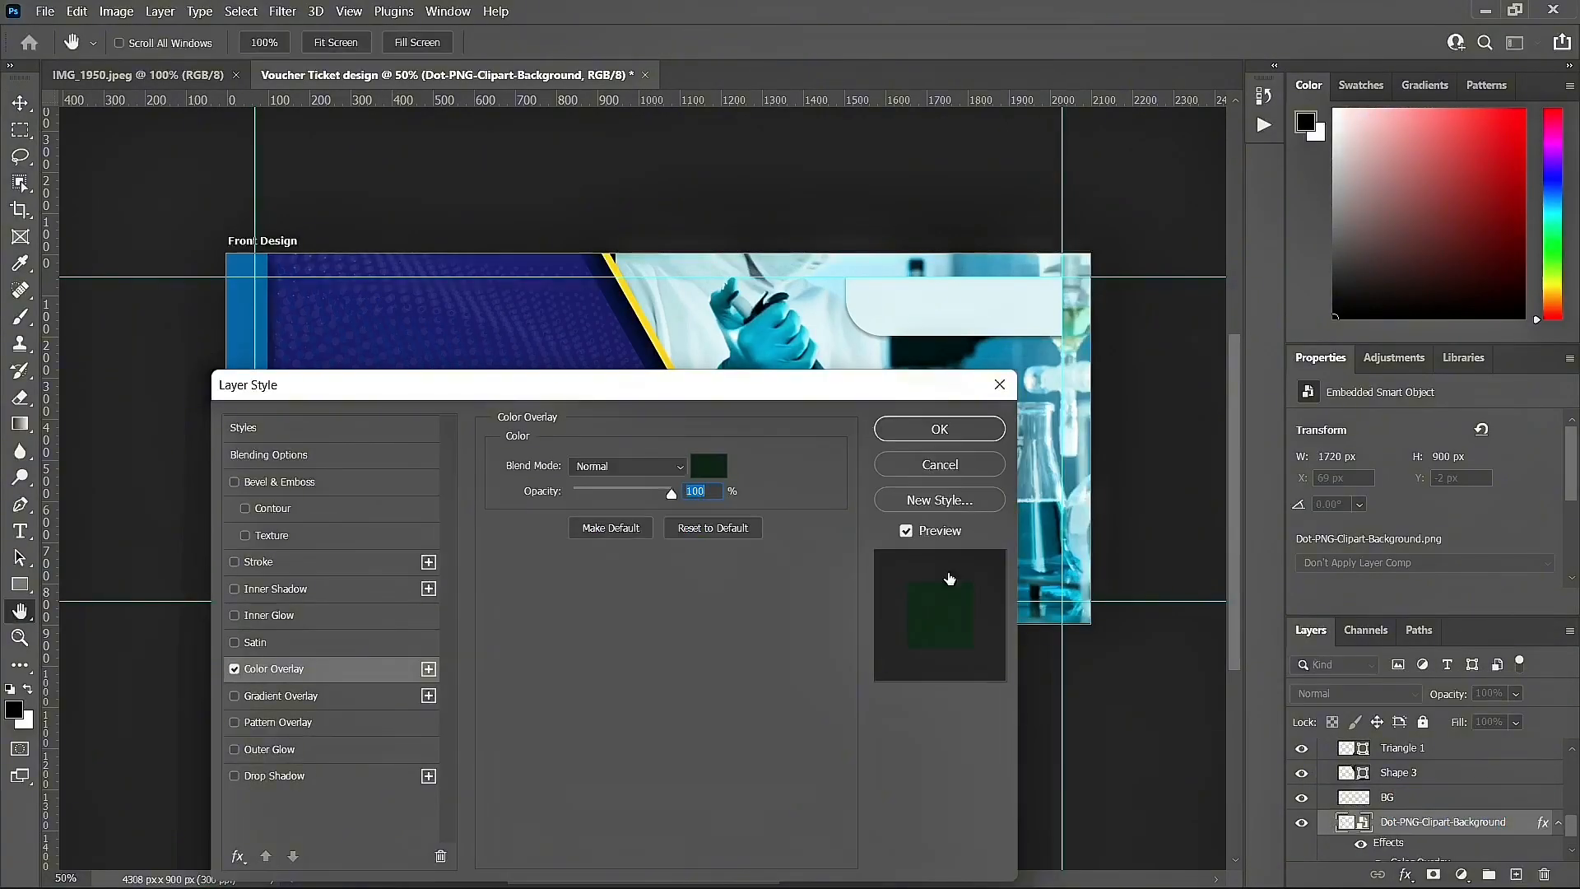
drag(583, 372, 1159, 333)
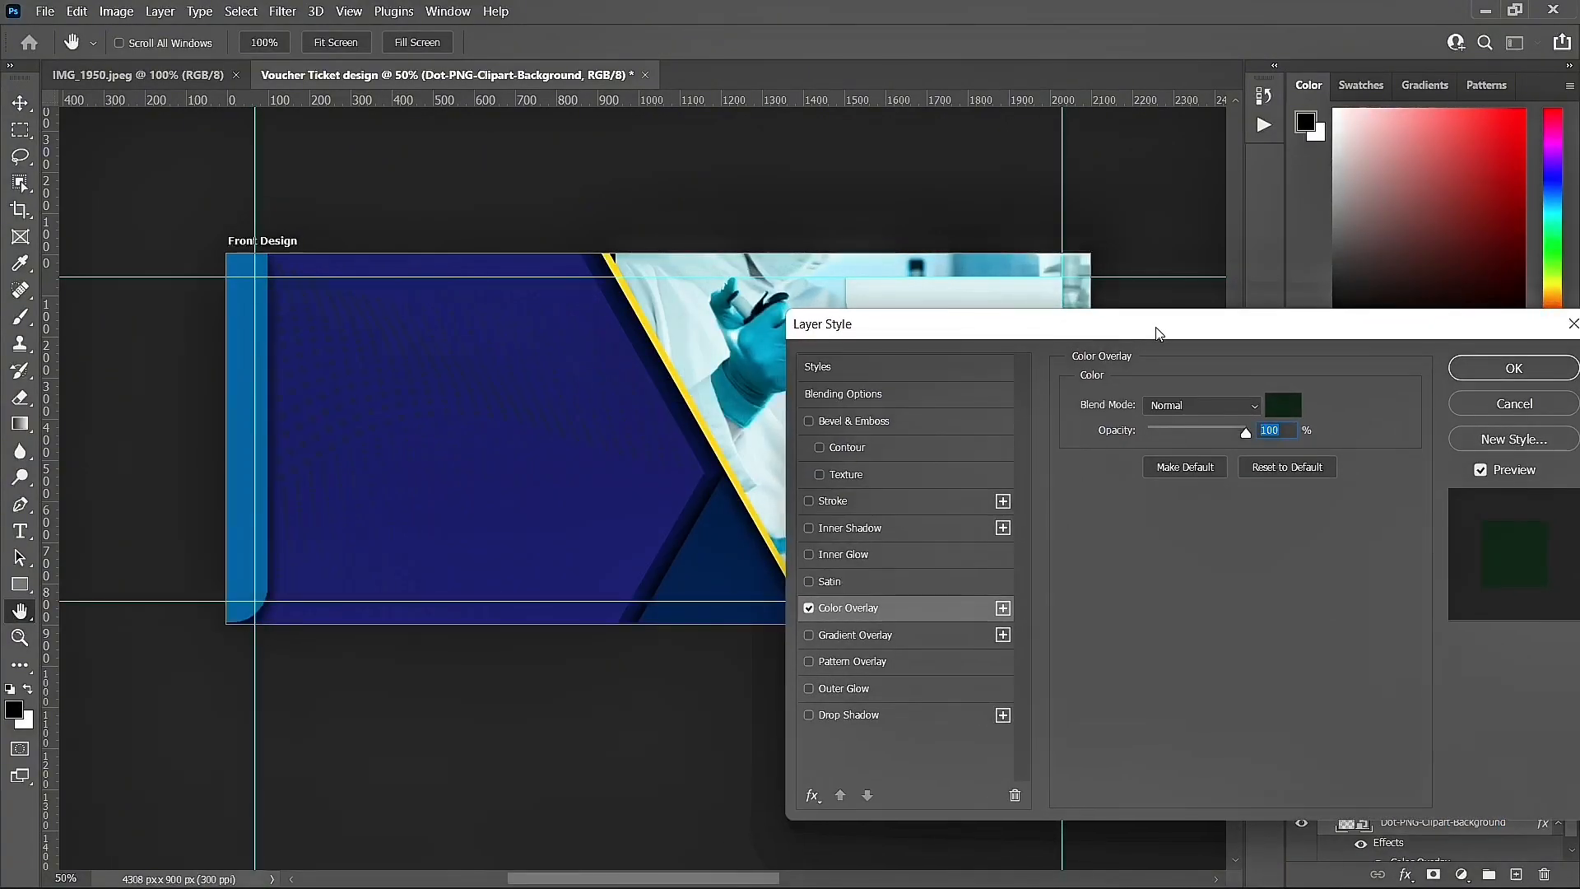
click(1277, 407)
click(757, 352)
mouse_move(1218, 346)
mouse_down()
mouse_move(1216, 321)
mouse_move(1139, 316)
mouse_move(1187, 325)
mouse_up()
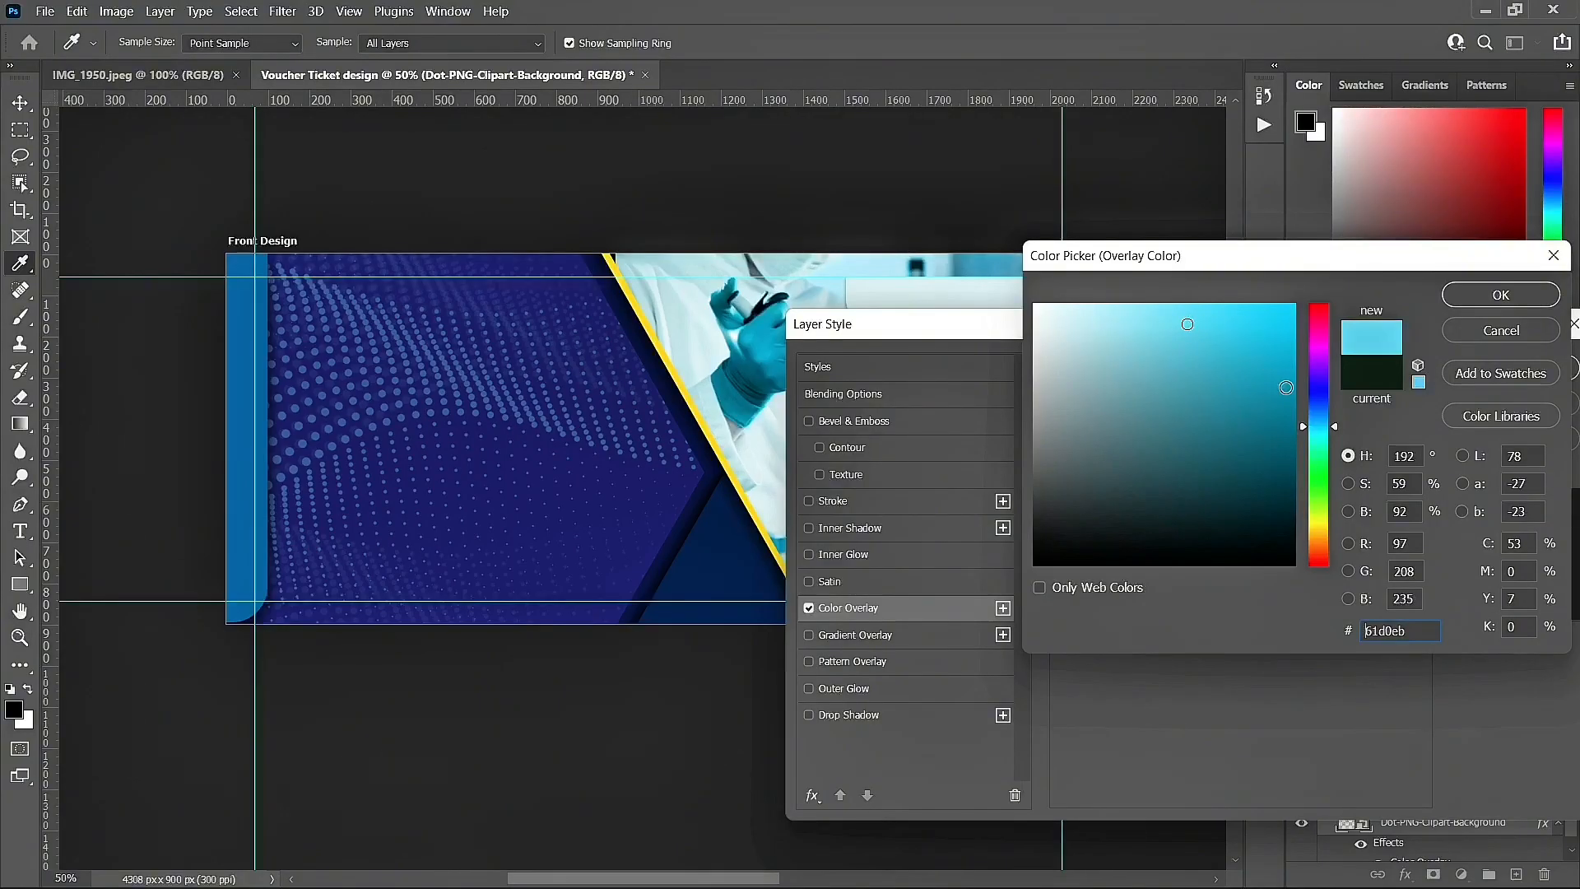
mouse_move(1320, 434)
mouse_down()
mouse_move(1320, 417)
mouse_move(1321, 439)
mouse_up()
drag(1238, 321, 1250, 311)
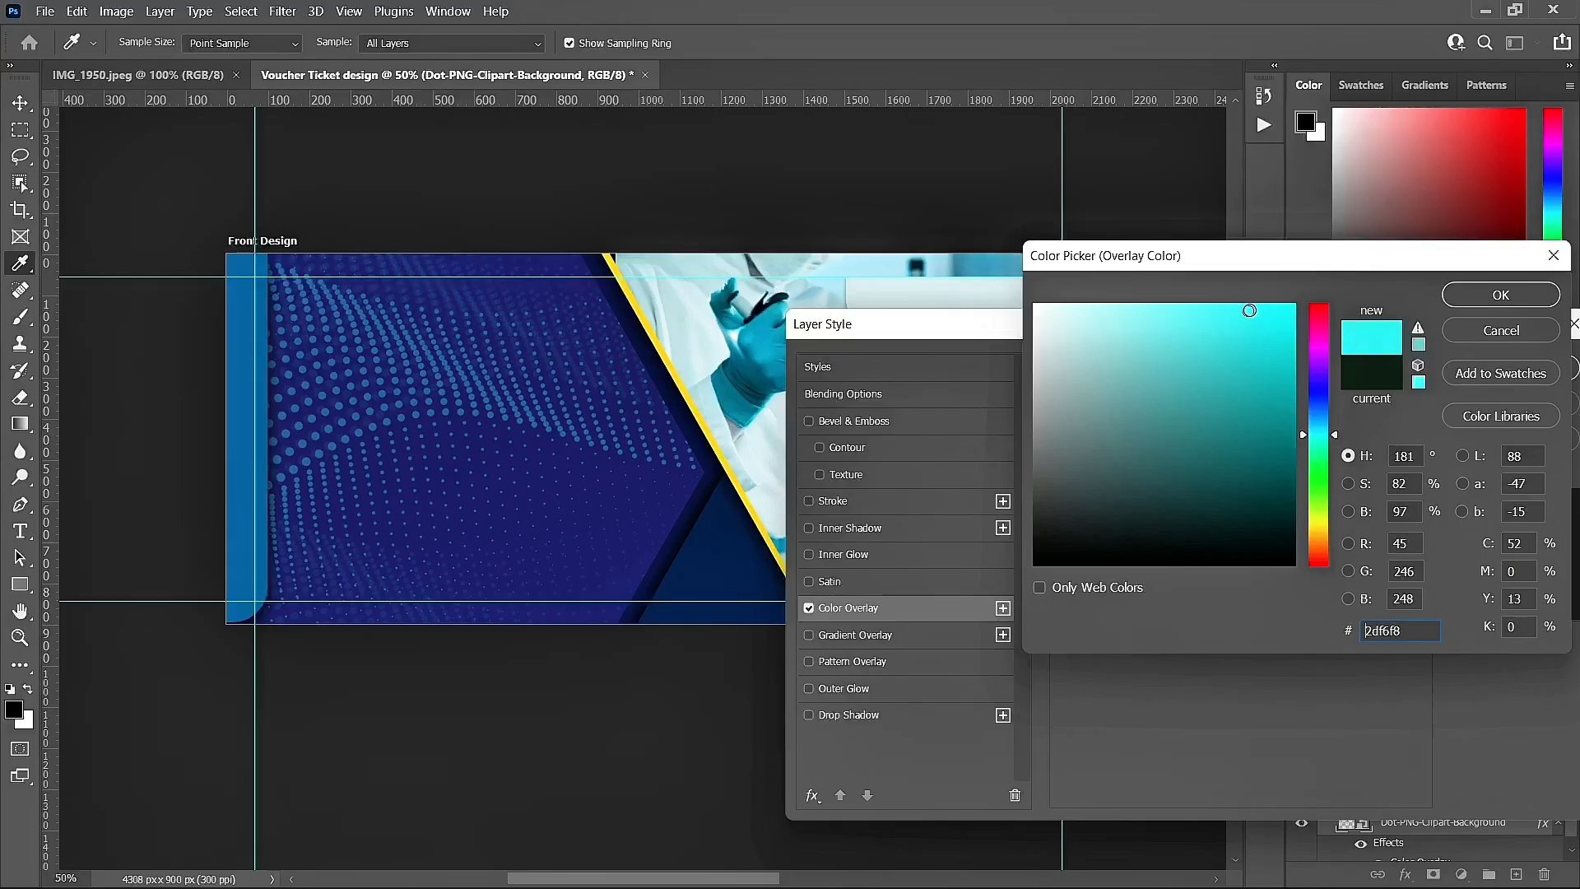
click(1449, 296)
click(1533, 369)
key(v)
drag(361, 389, 395, 391)
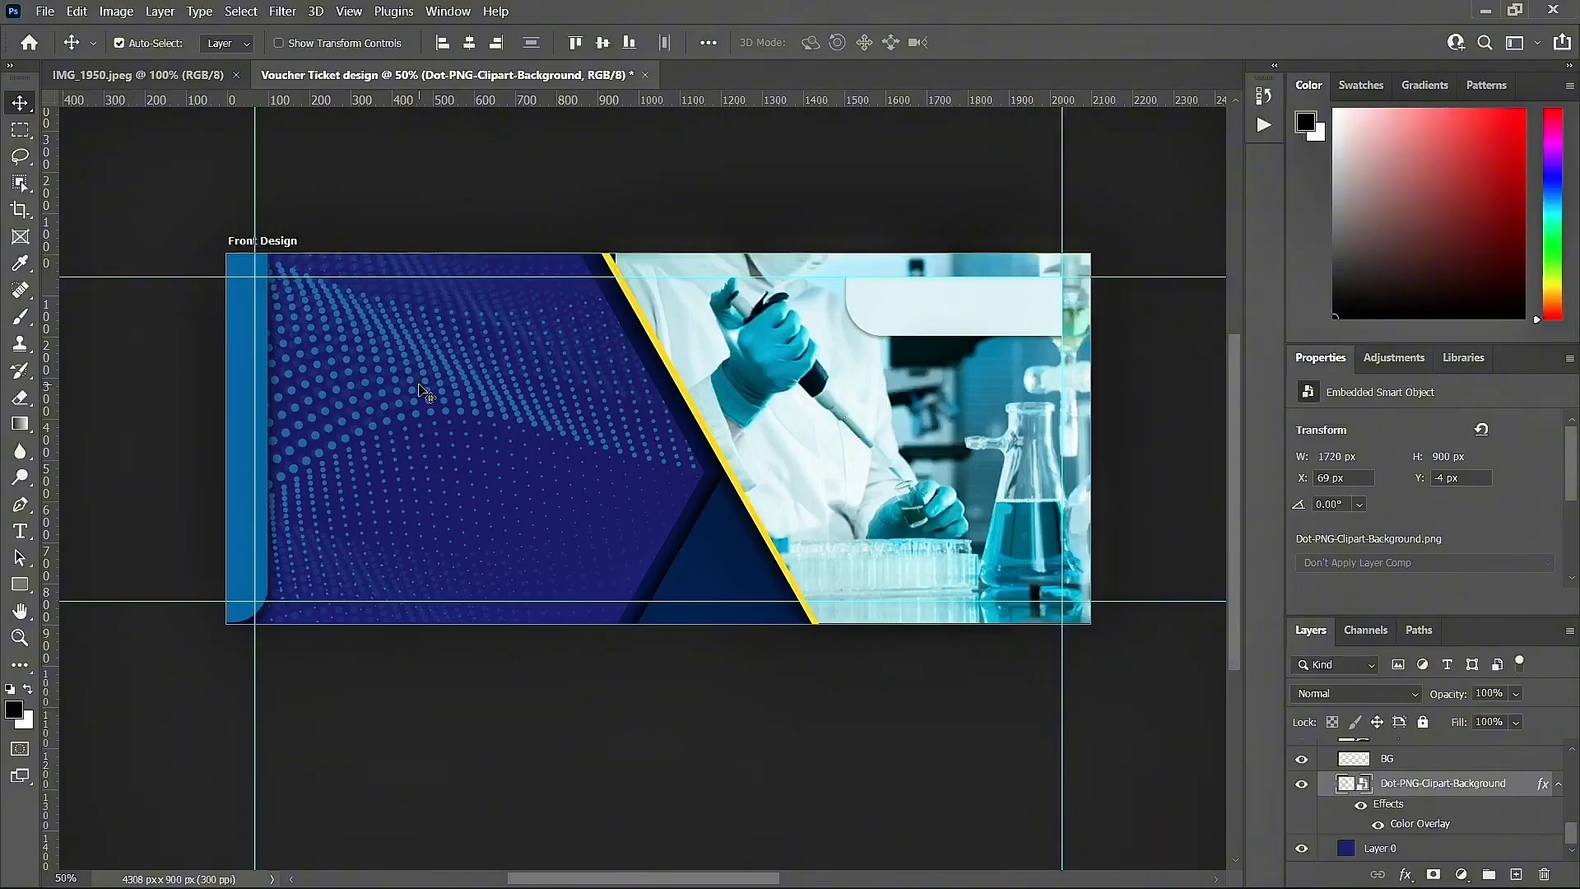
Step: Compare the front design with the gift voucher reference in IMG_1950.jpeg, then return to the voucher document
click(241, 381)
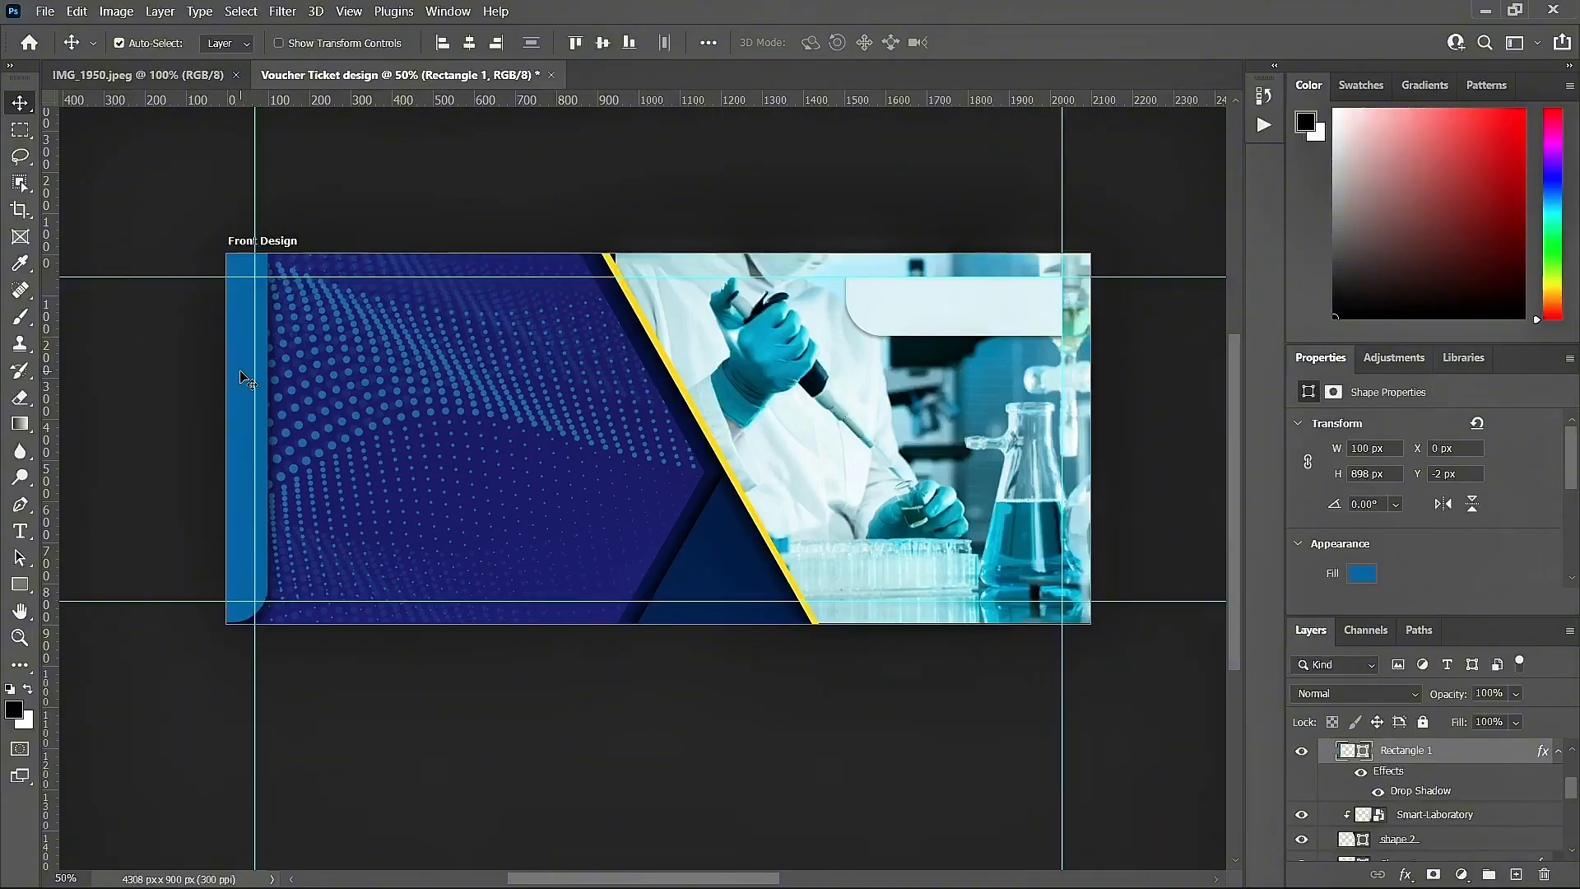
click(160, 76)
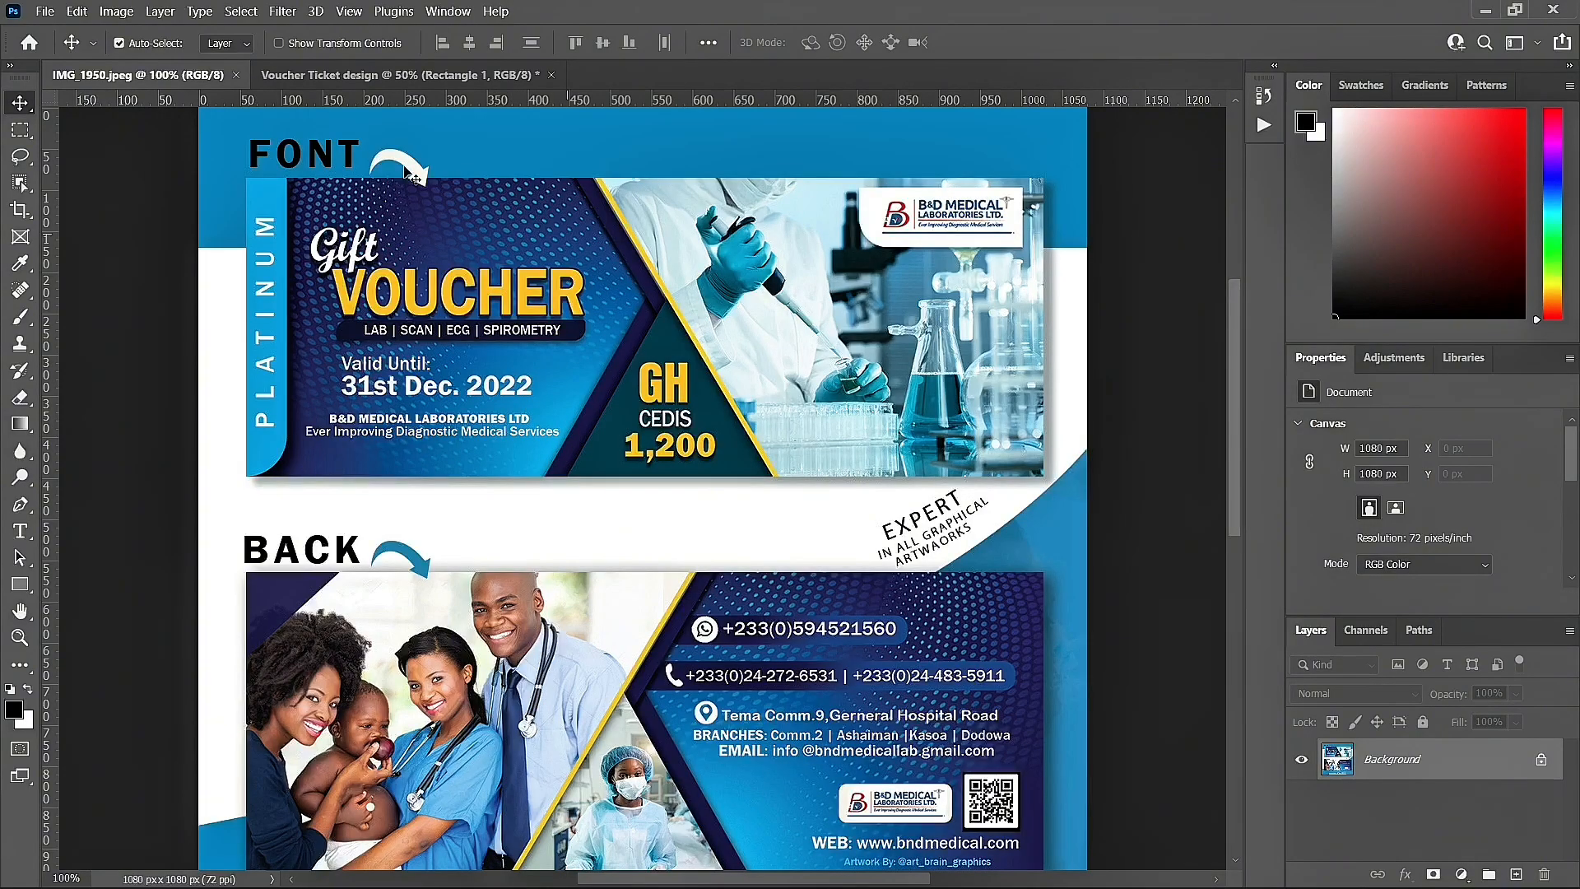
click(354, 77)
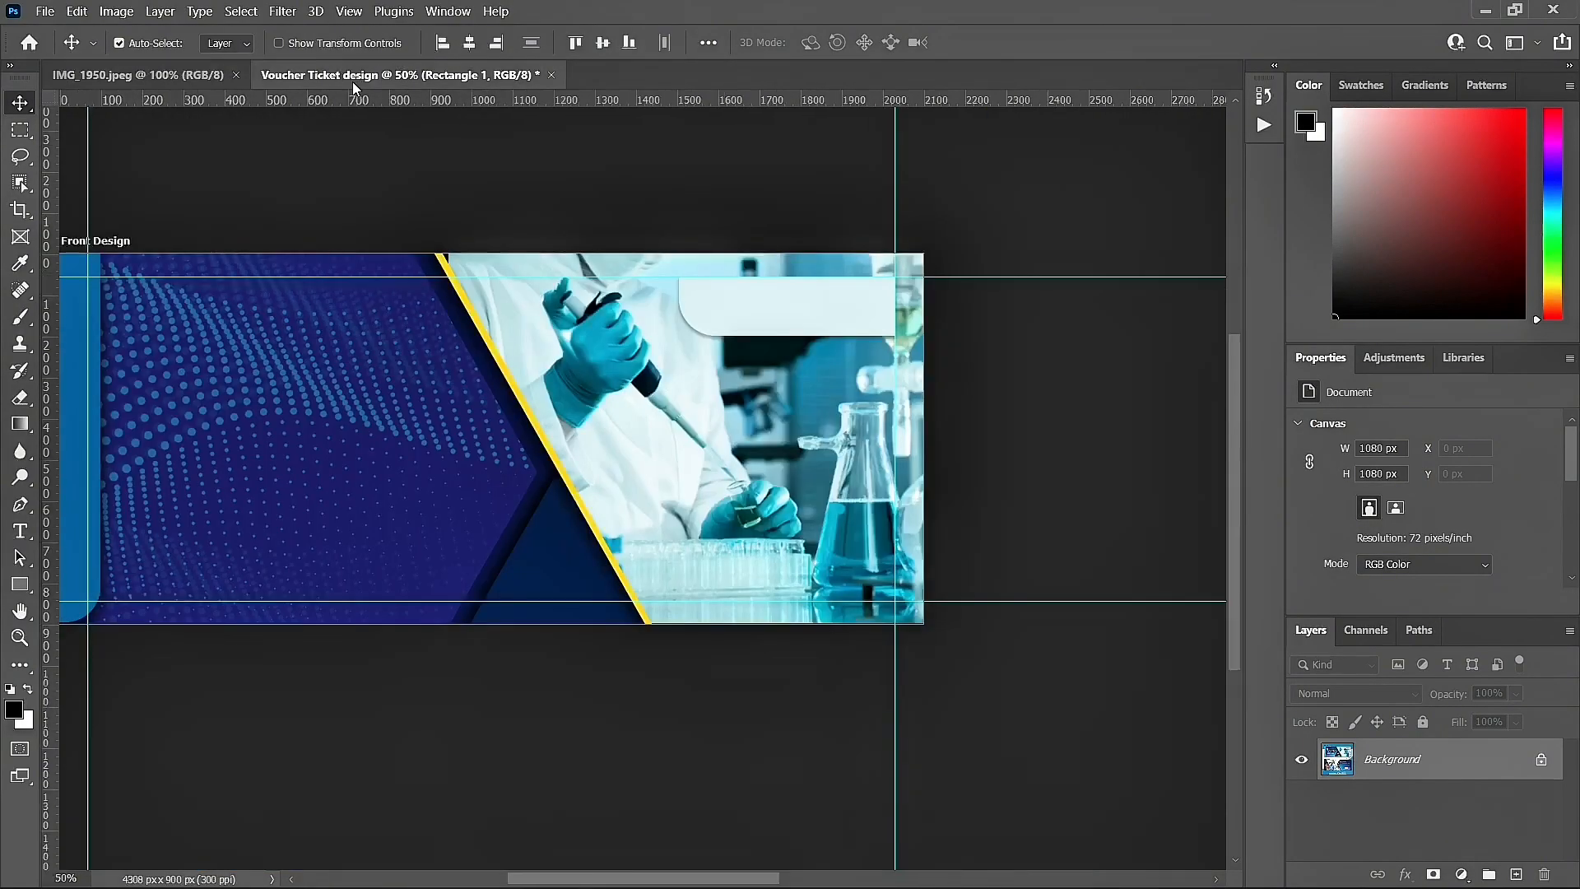
click(388, 484)
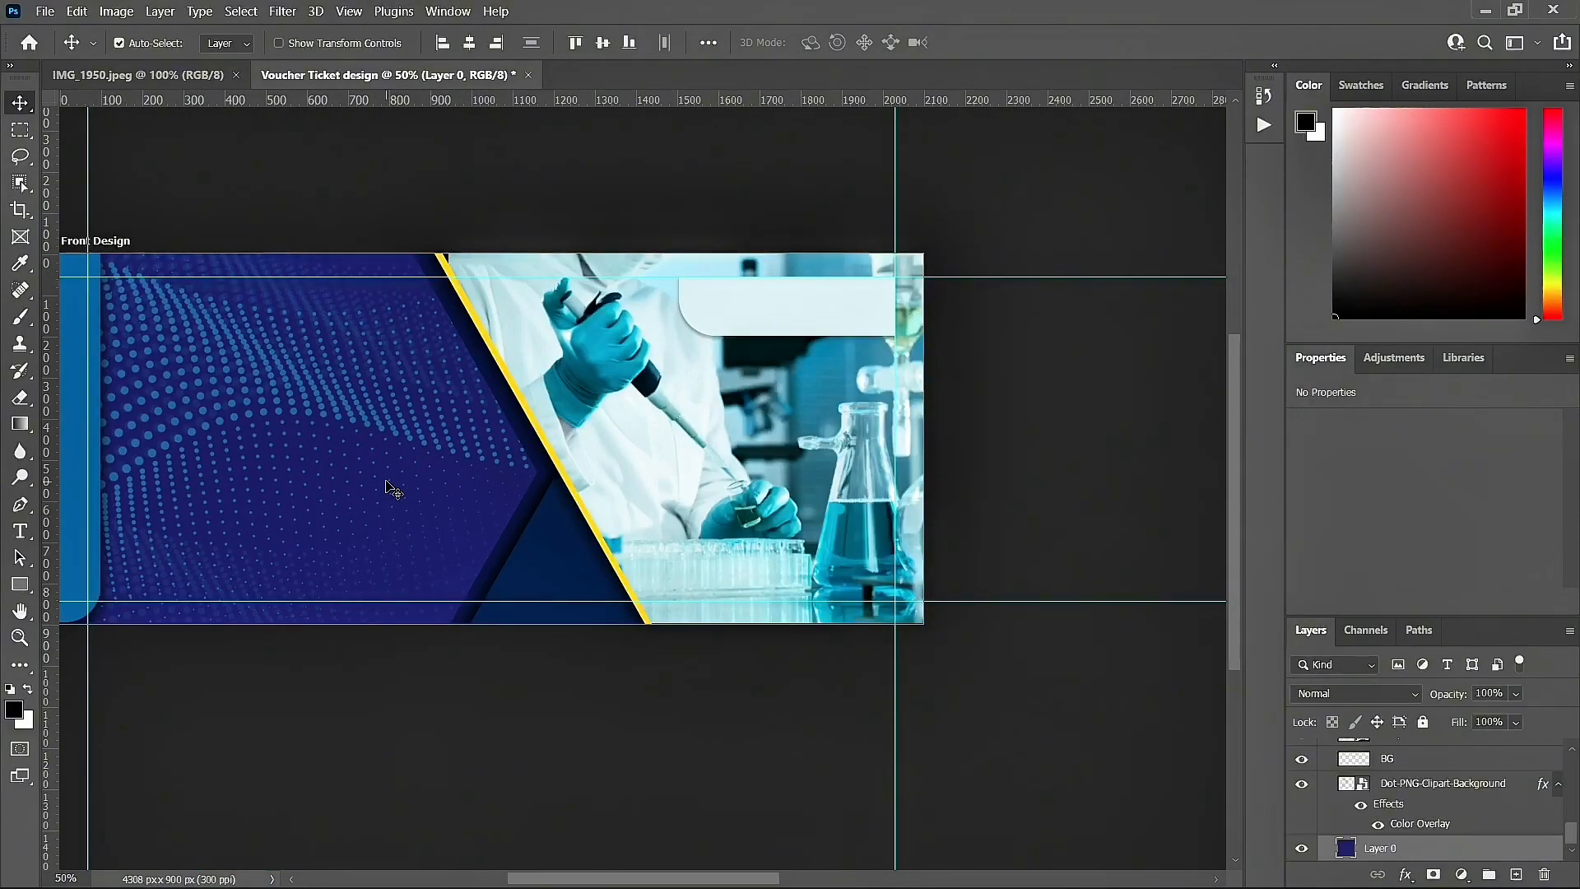
Step: Draw a circle about 316 px wide above the dot texture layer and place it at about X 789, Y 495 px
click(312, 416)
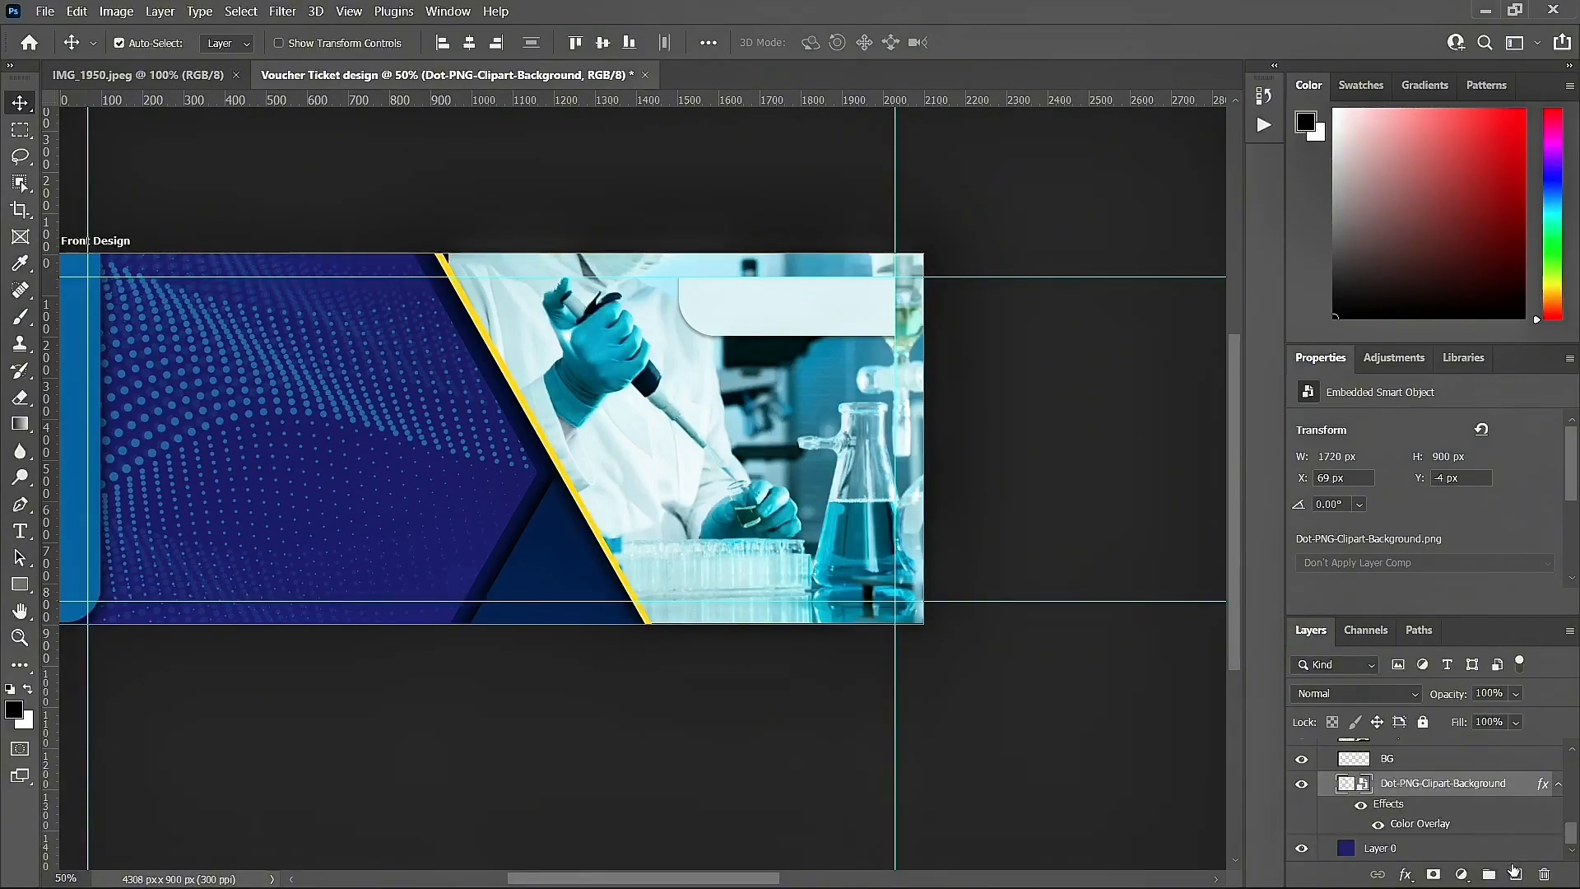
click(1515, 873)
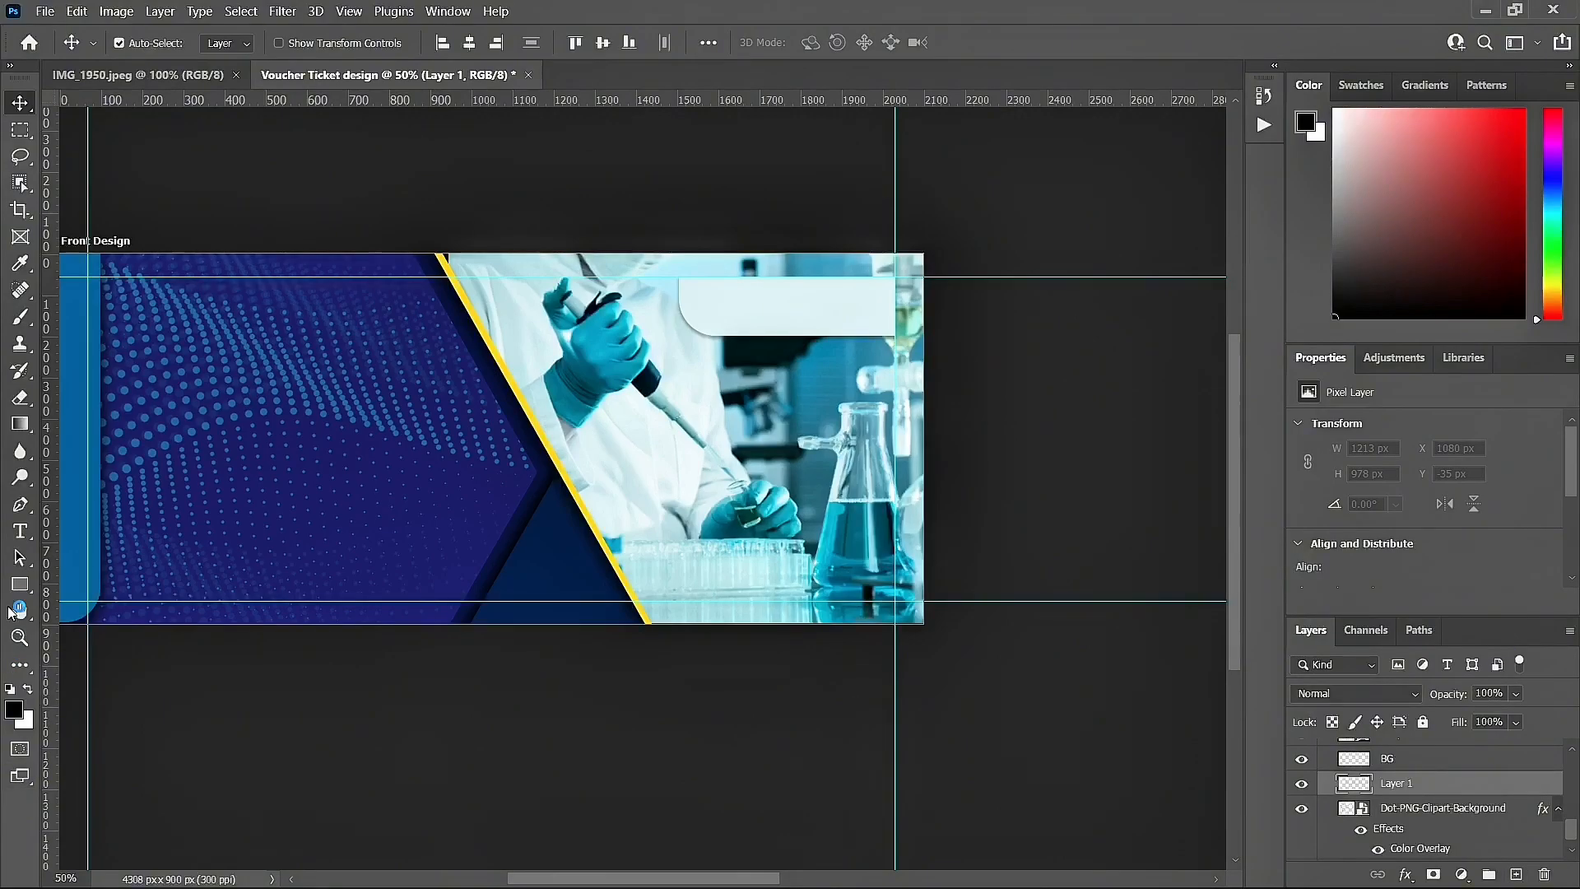
click(20, 585)
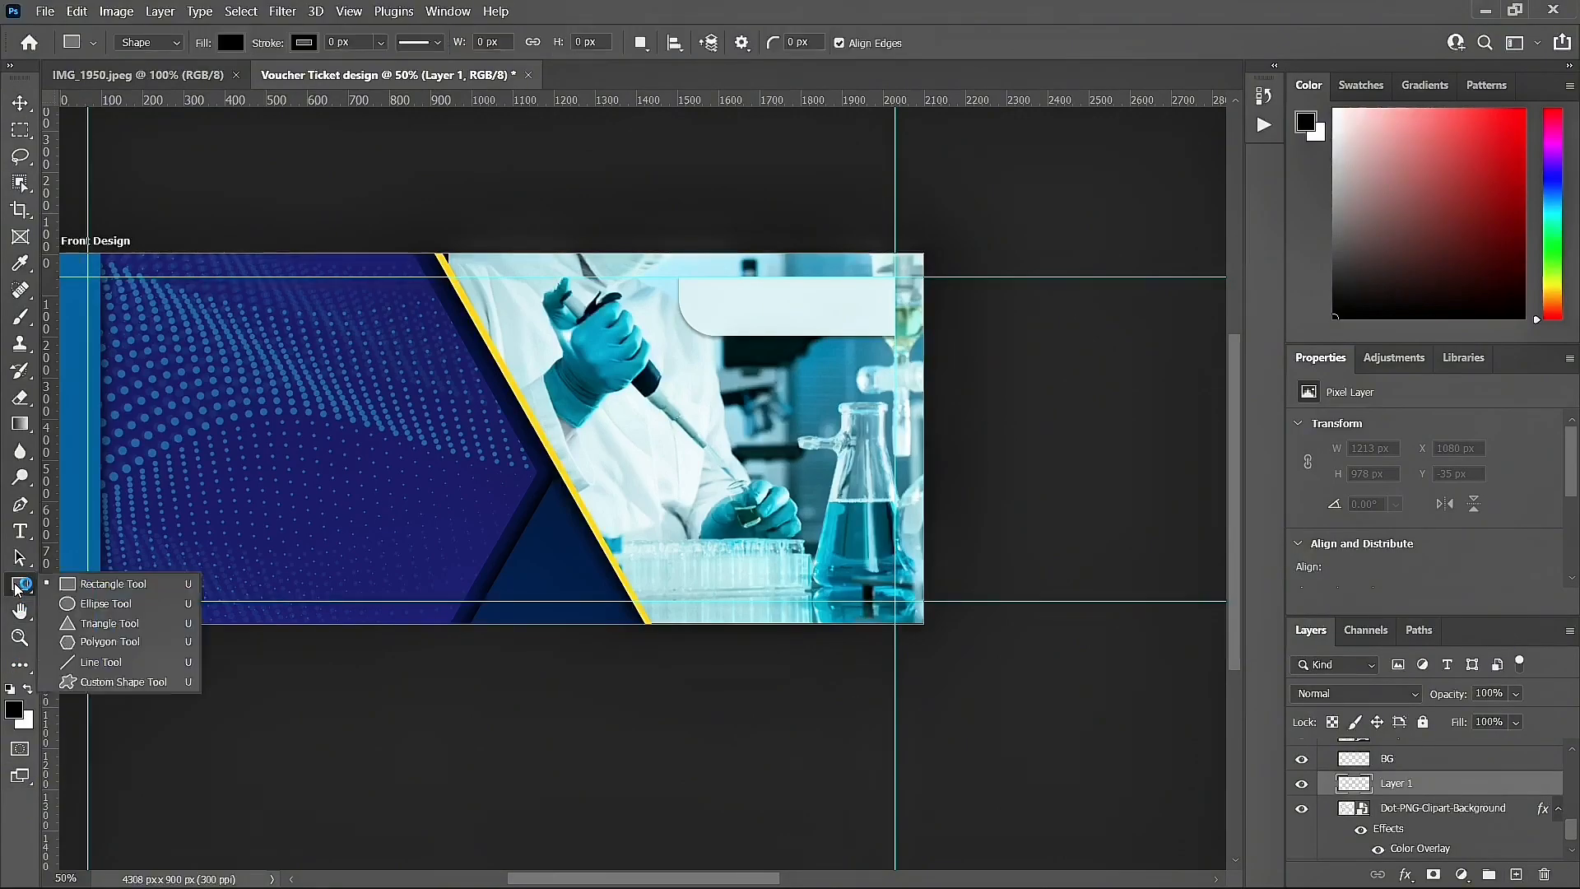
click(99, 605)
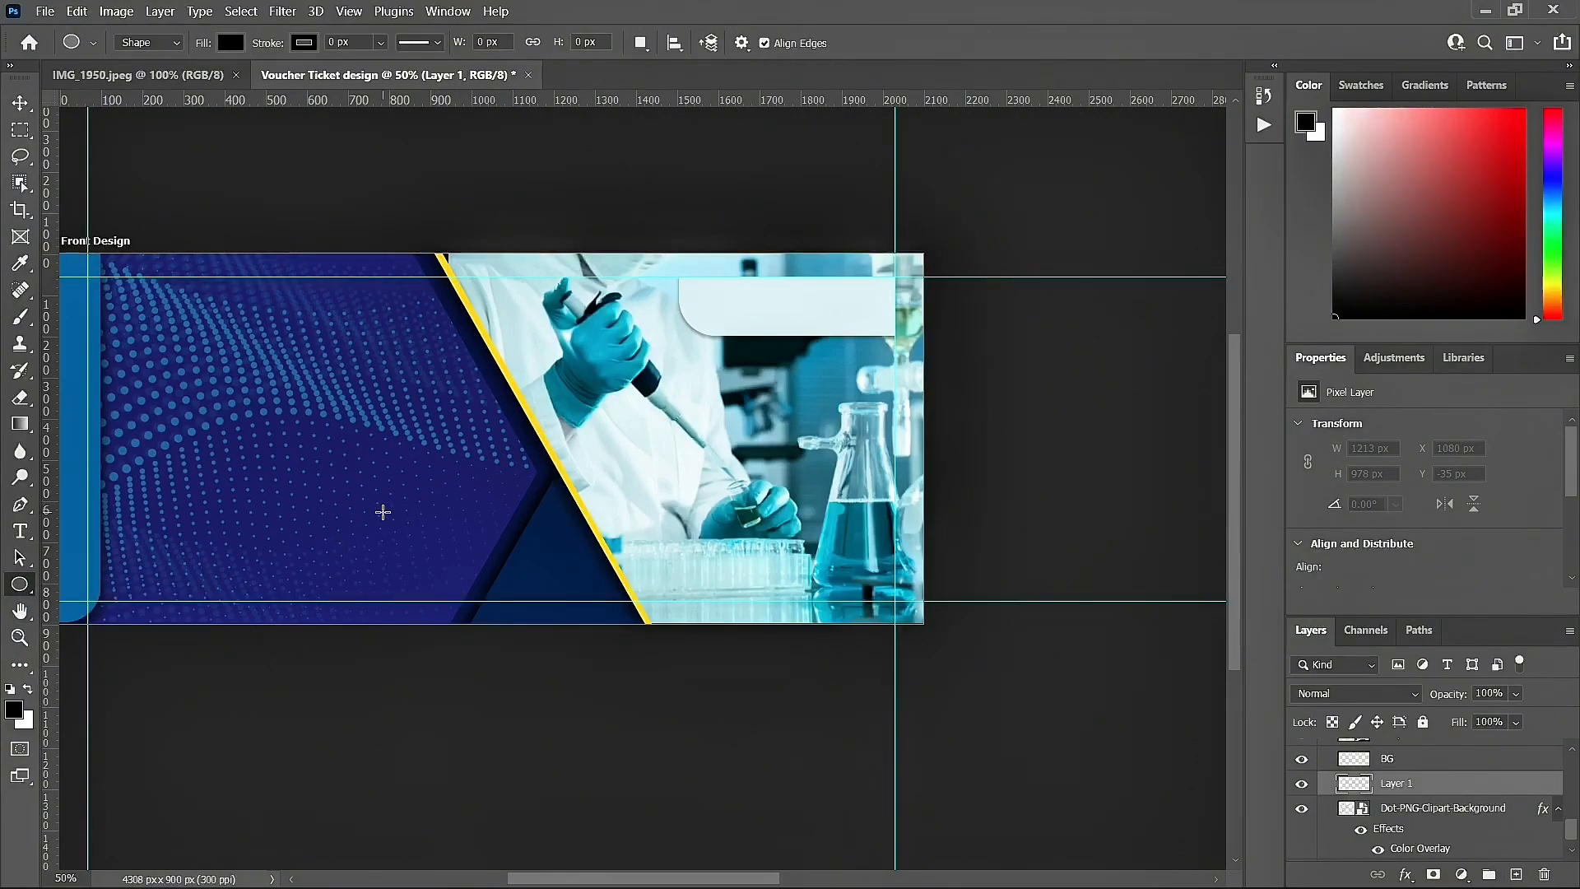
drag(398, 492, 618, 620)
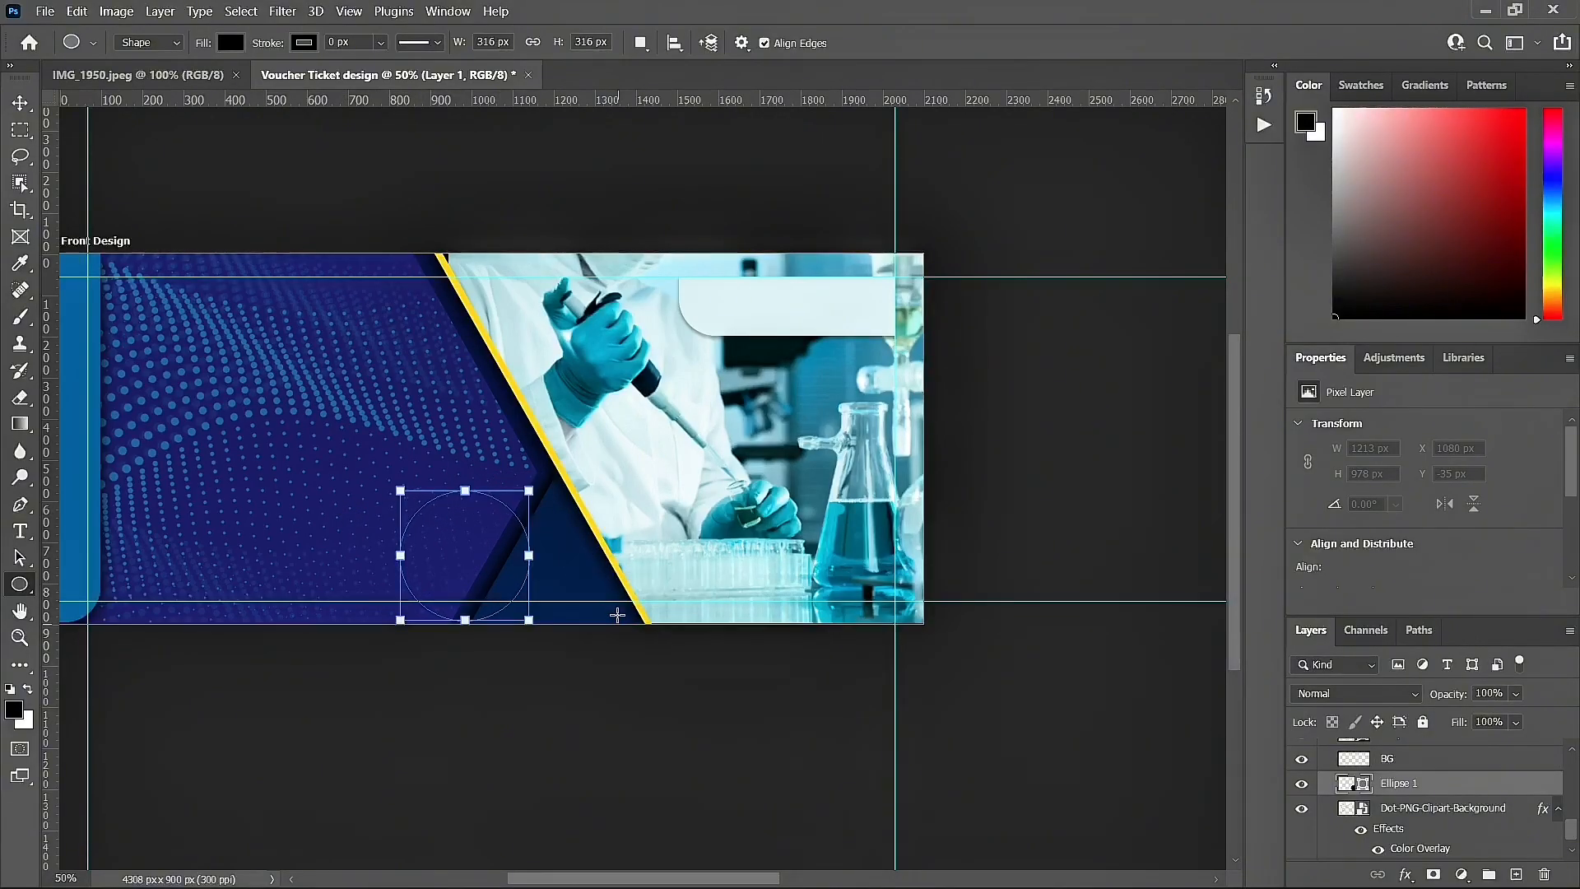
click(28, 105)
drag(478, 547, 454, 515)
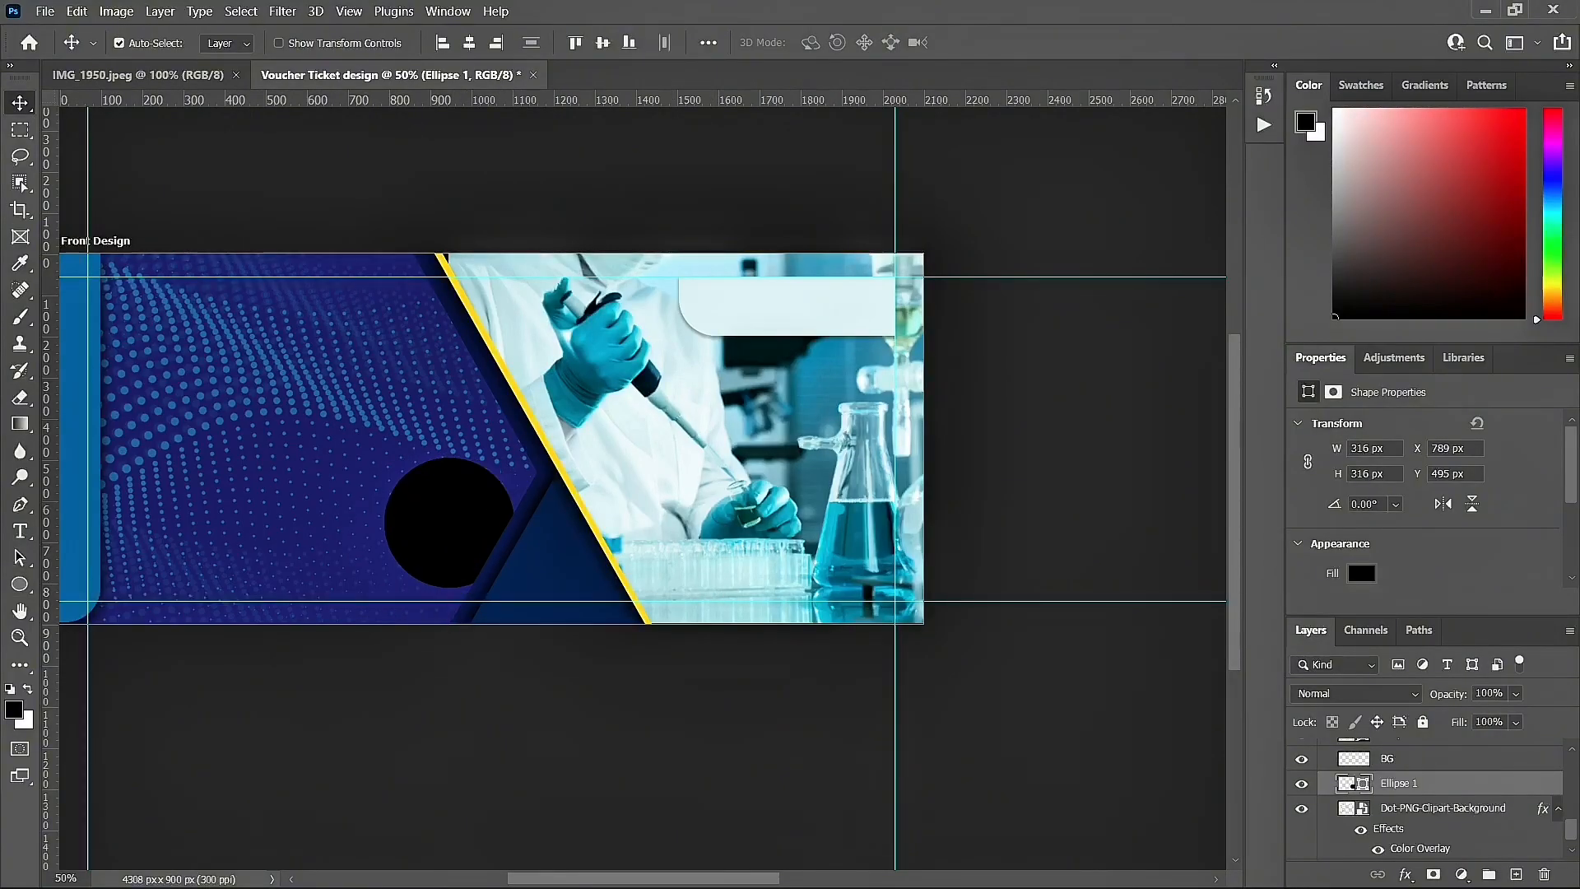
Step: Sample the glove's blue for the circle's fill and adjust it to #1bade9
double_click(1351, 785)
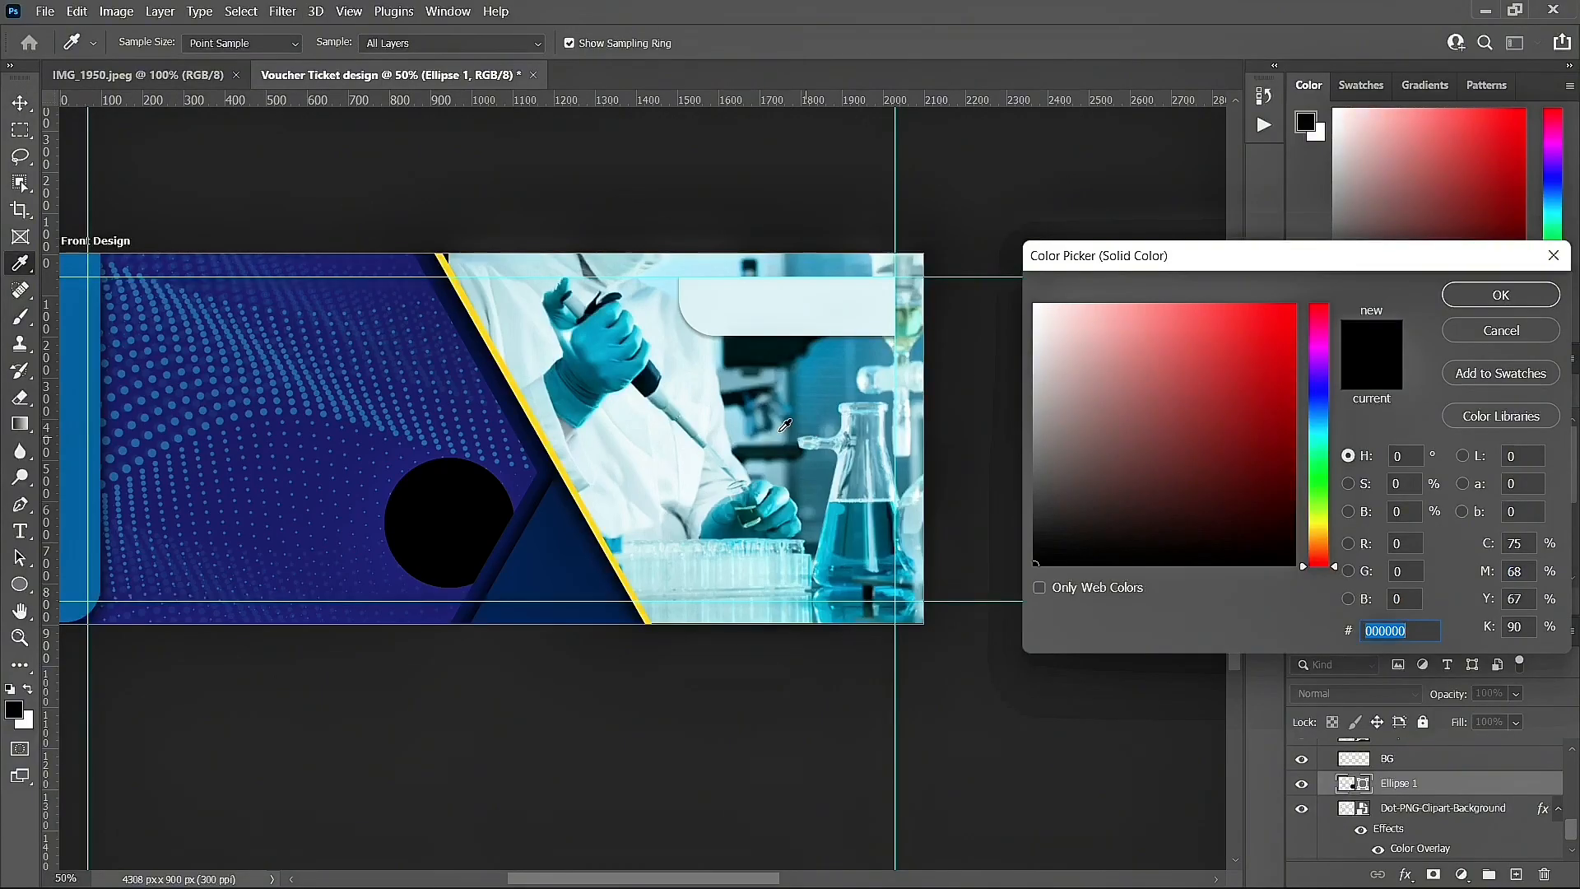
click(606, 337)
click(594, 335)
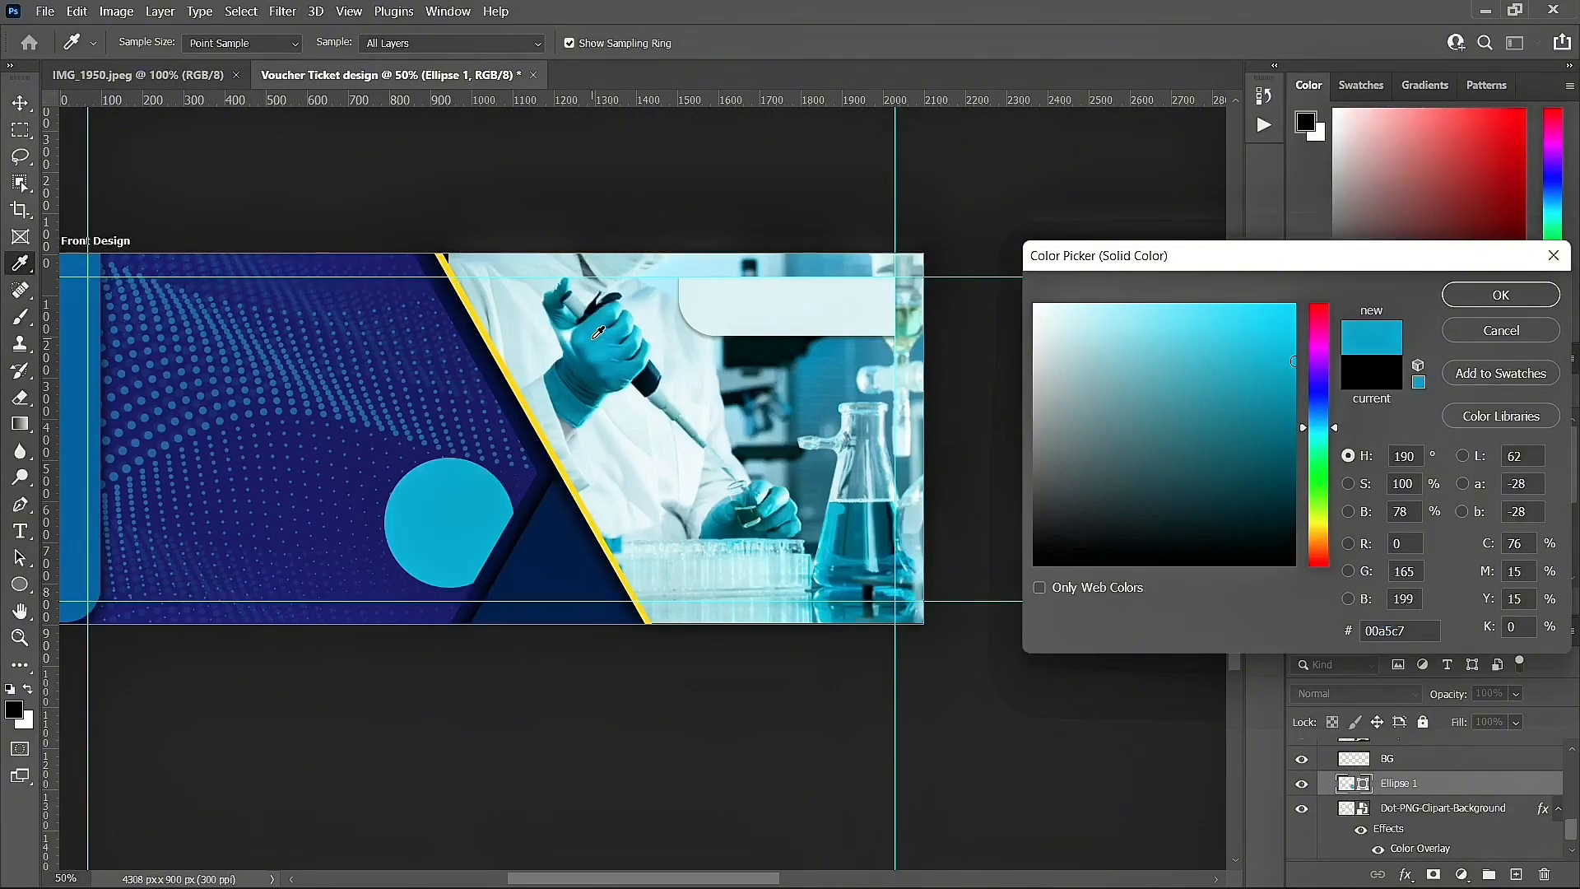
click(585, 331)
click(594, 352)
click(623, 349)
click(605, 339)
click(604, 334)
click(602, 353)
click(614, 354)
click(1202, 317)
click(1248, 318)
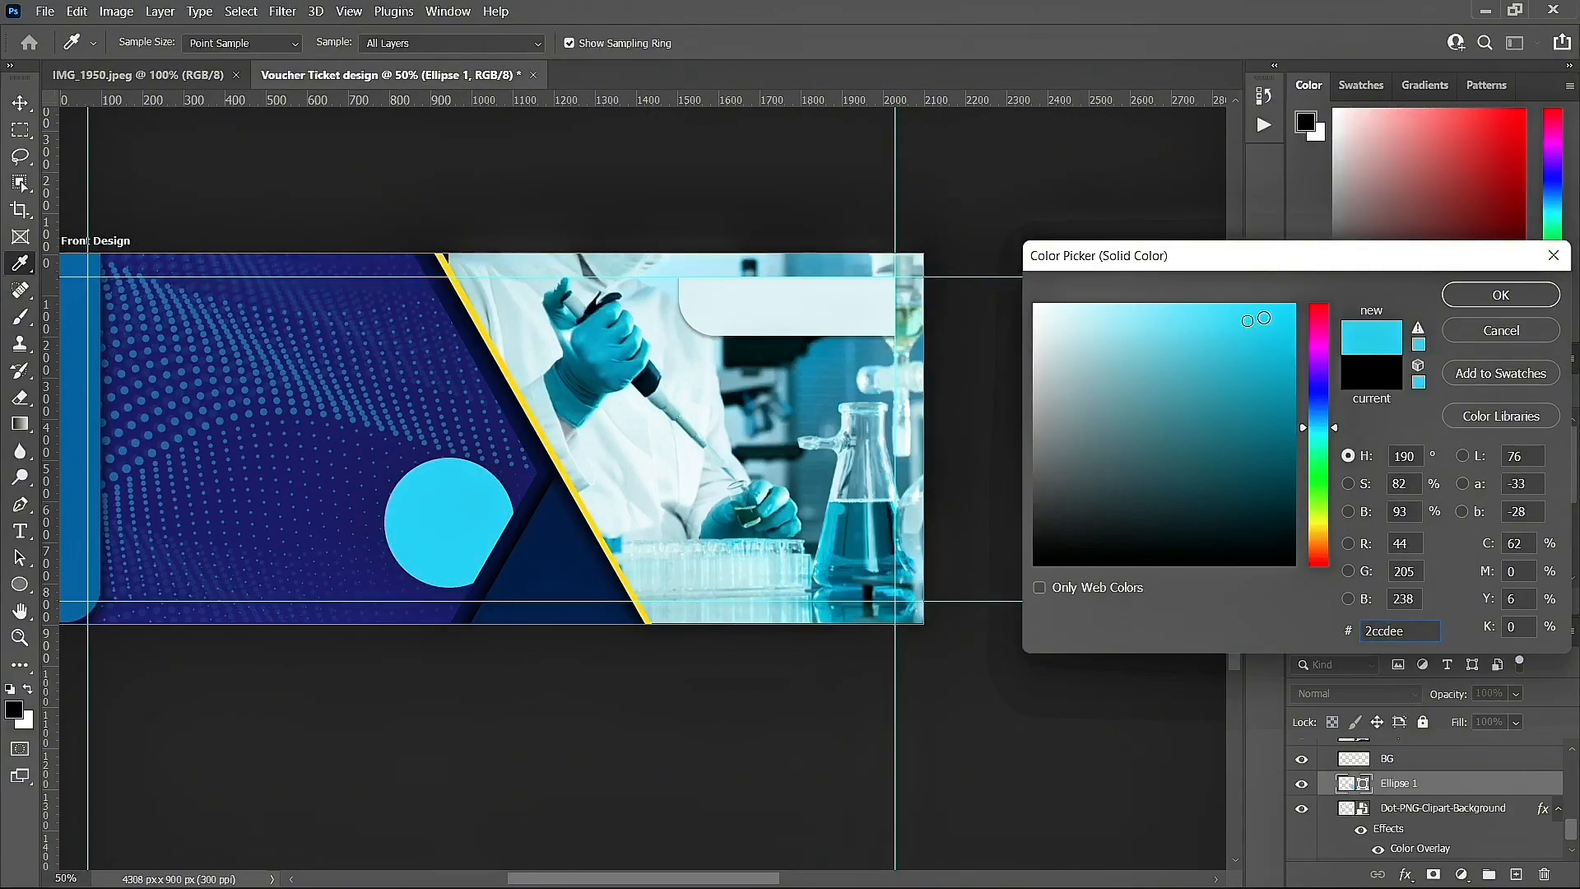
click(1266, 326)
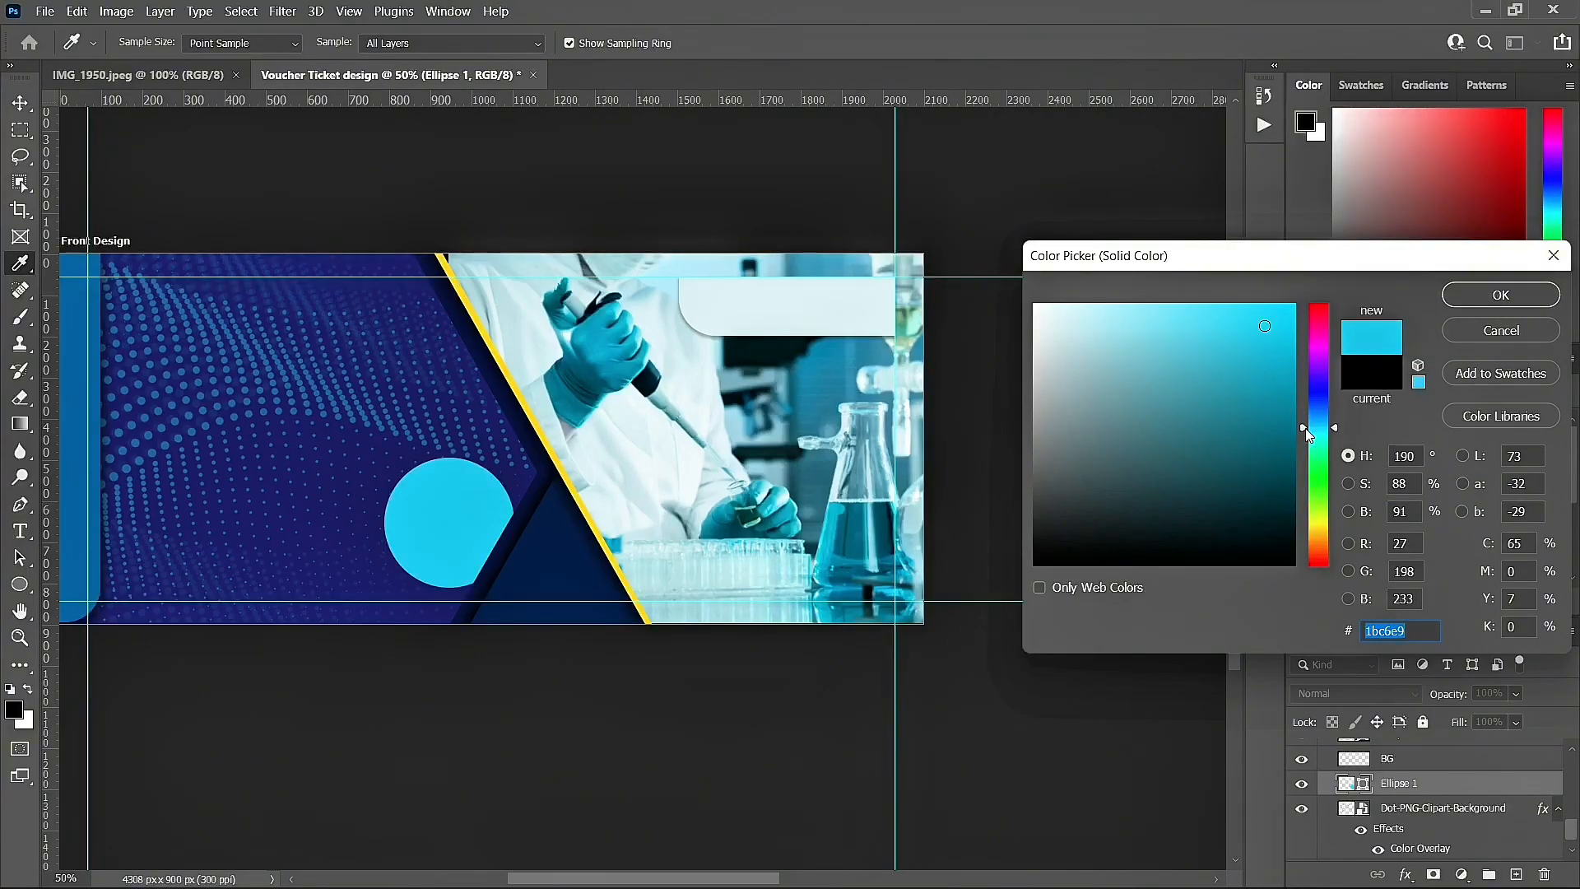
click(1312, 422)
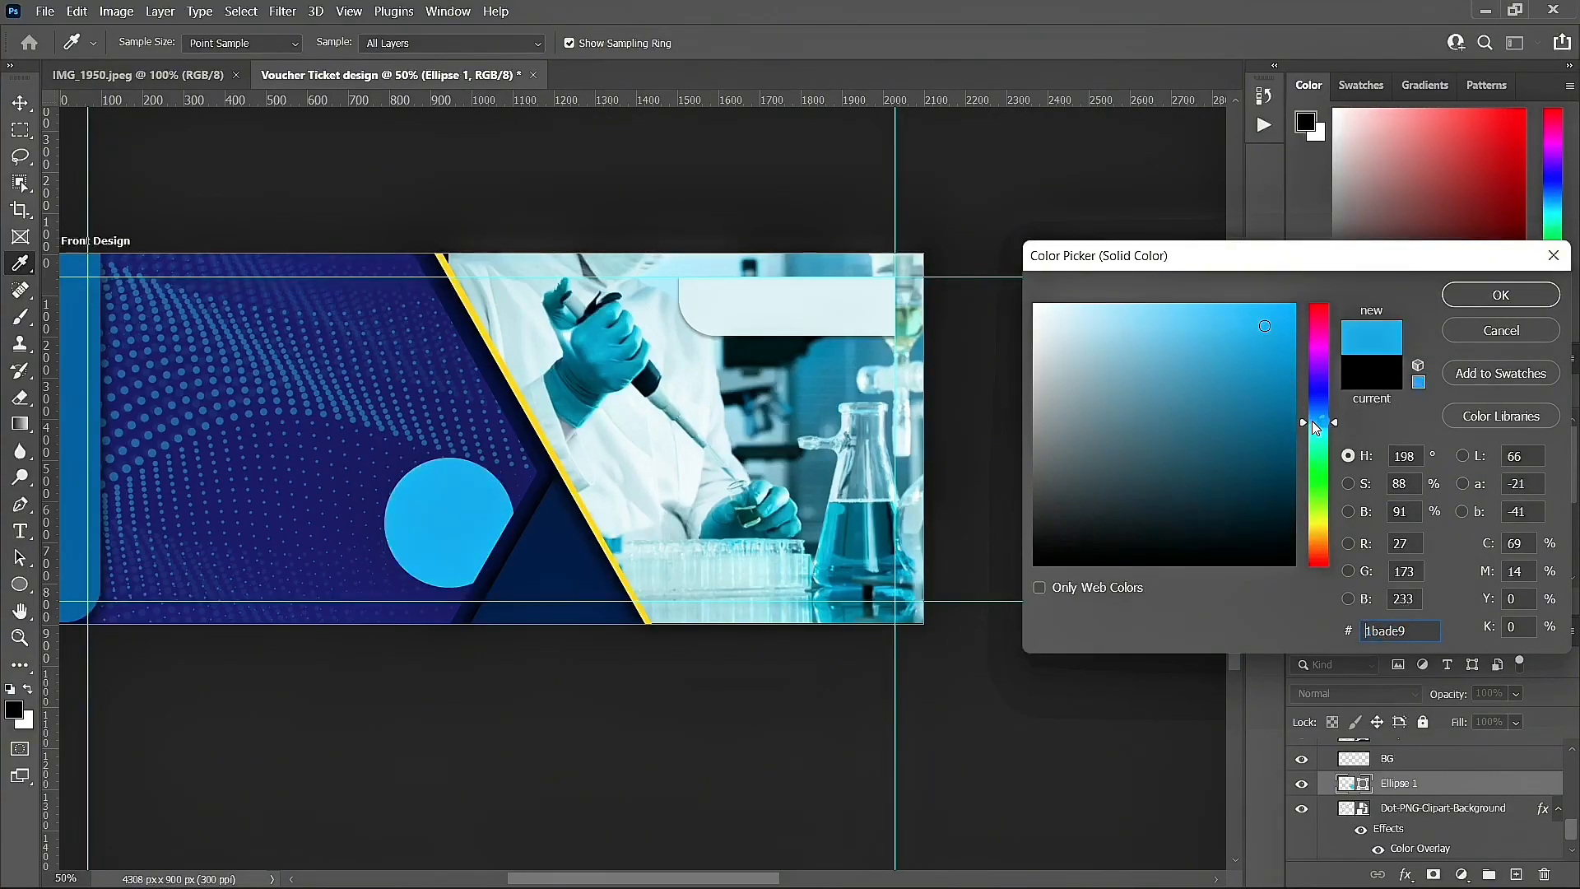
click(1496, 295)
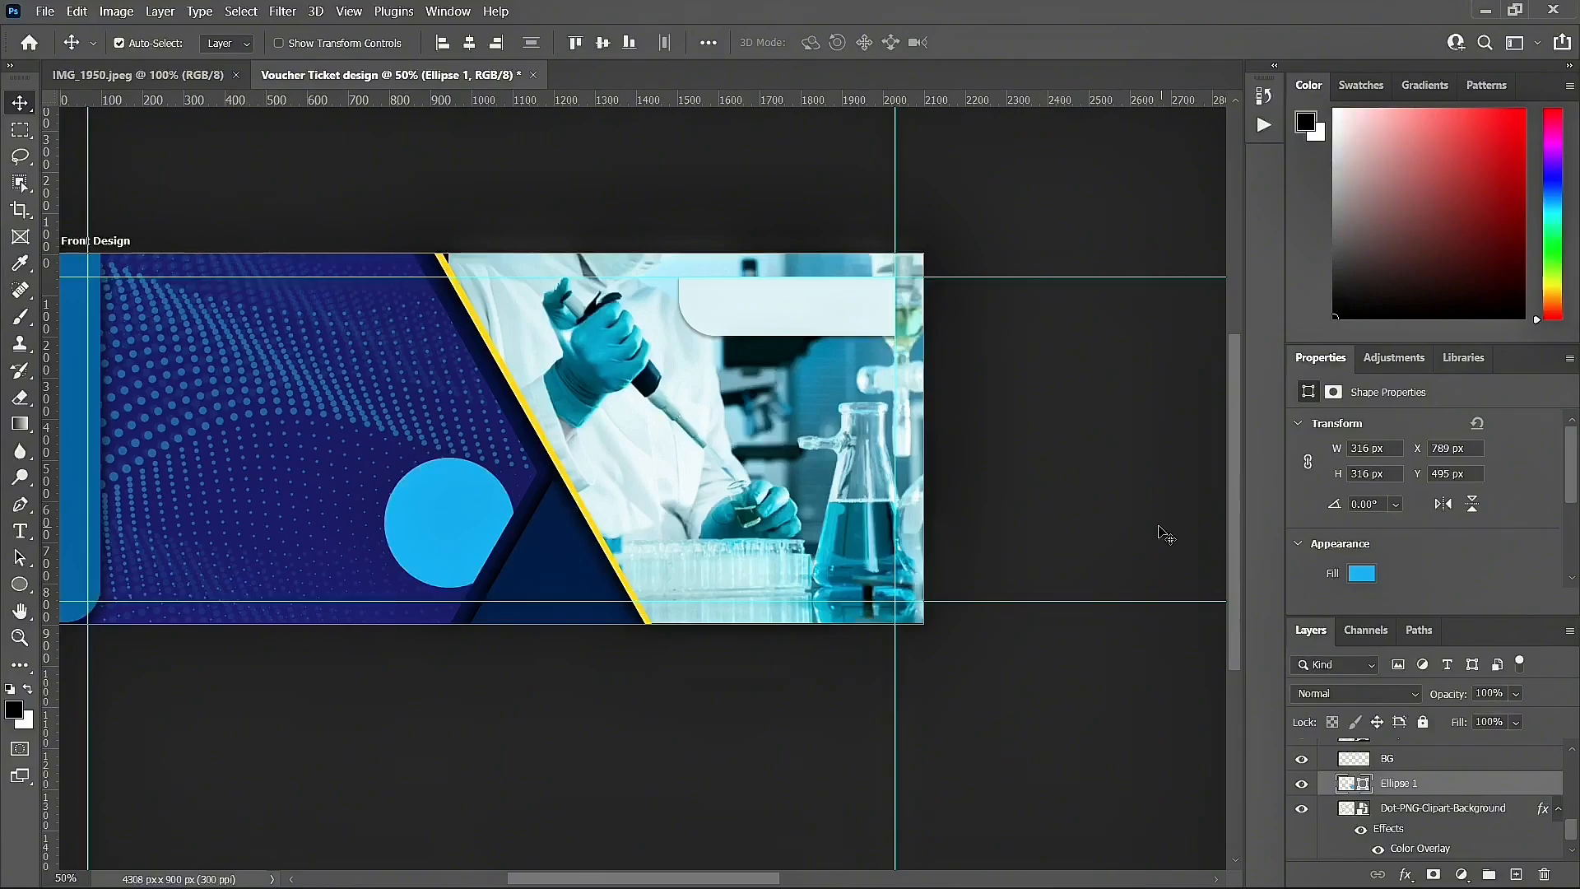
Step: Feather the Ellipse 1 shape mask to about 128.7 px to turn the circle into a soft glow
drag(435, 531, 457, 516)
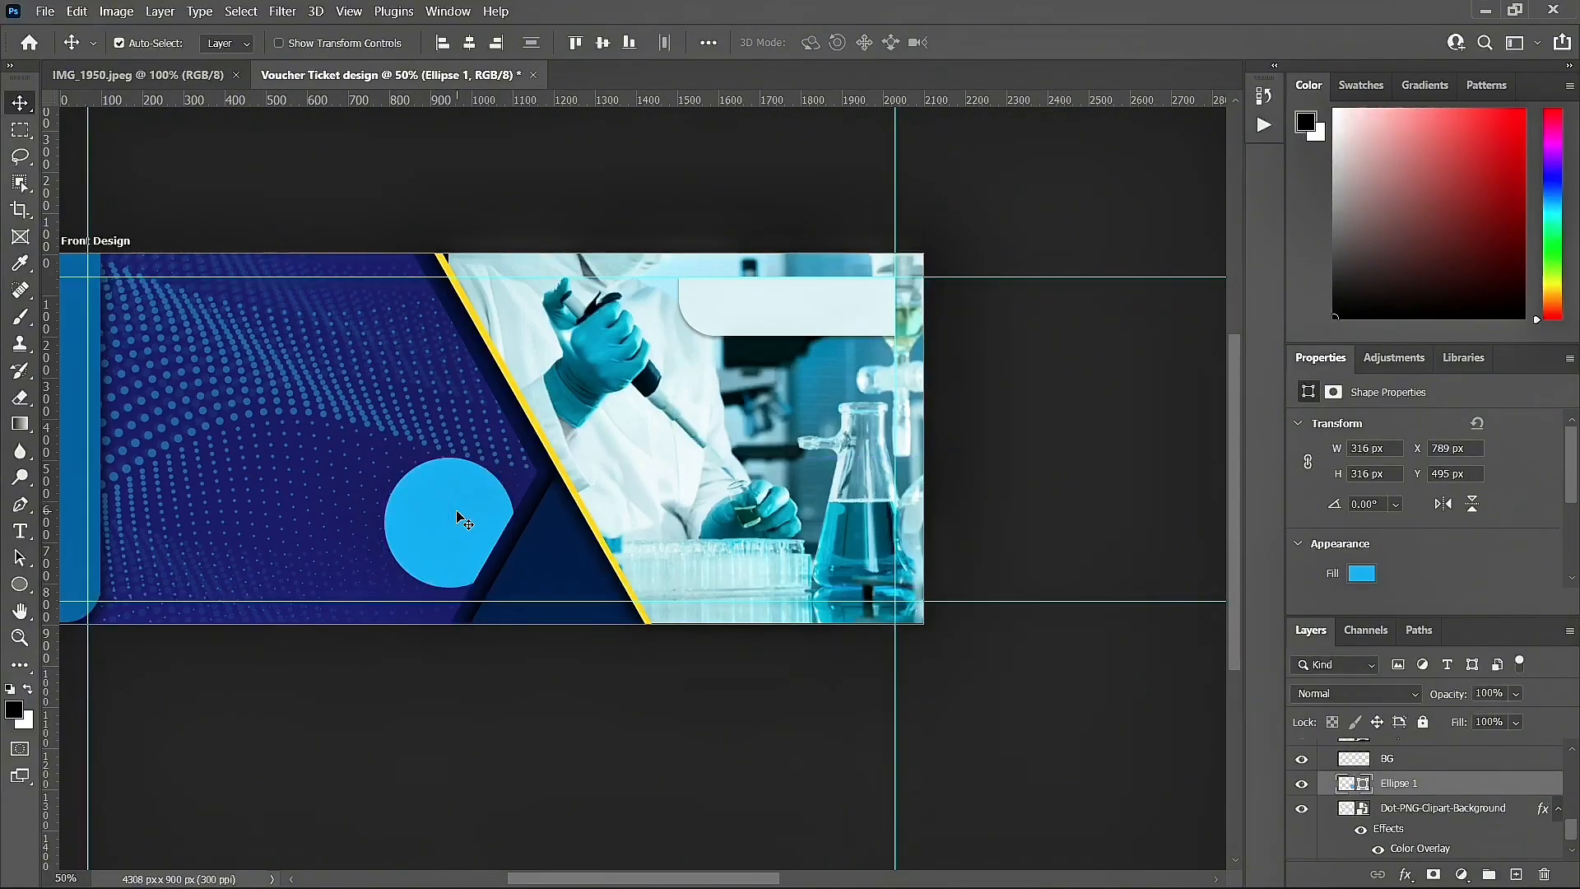
click(1334, 393)
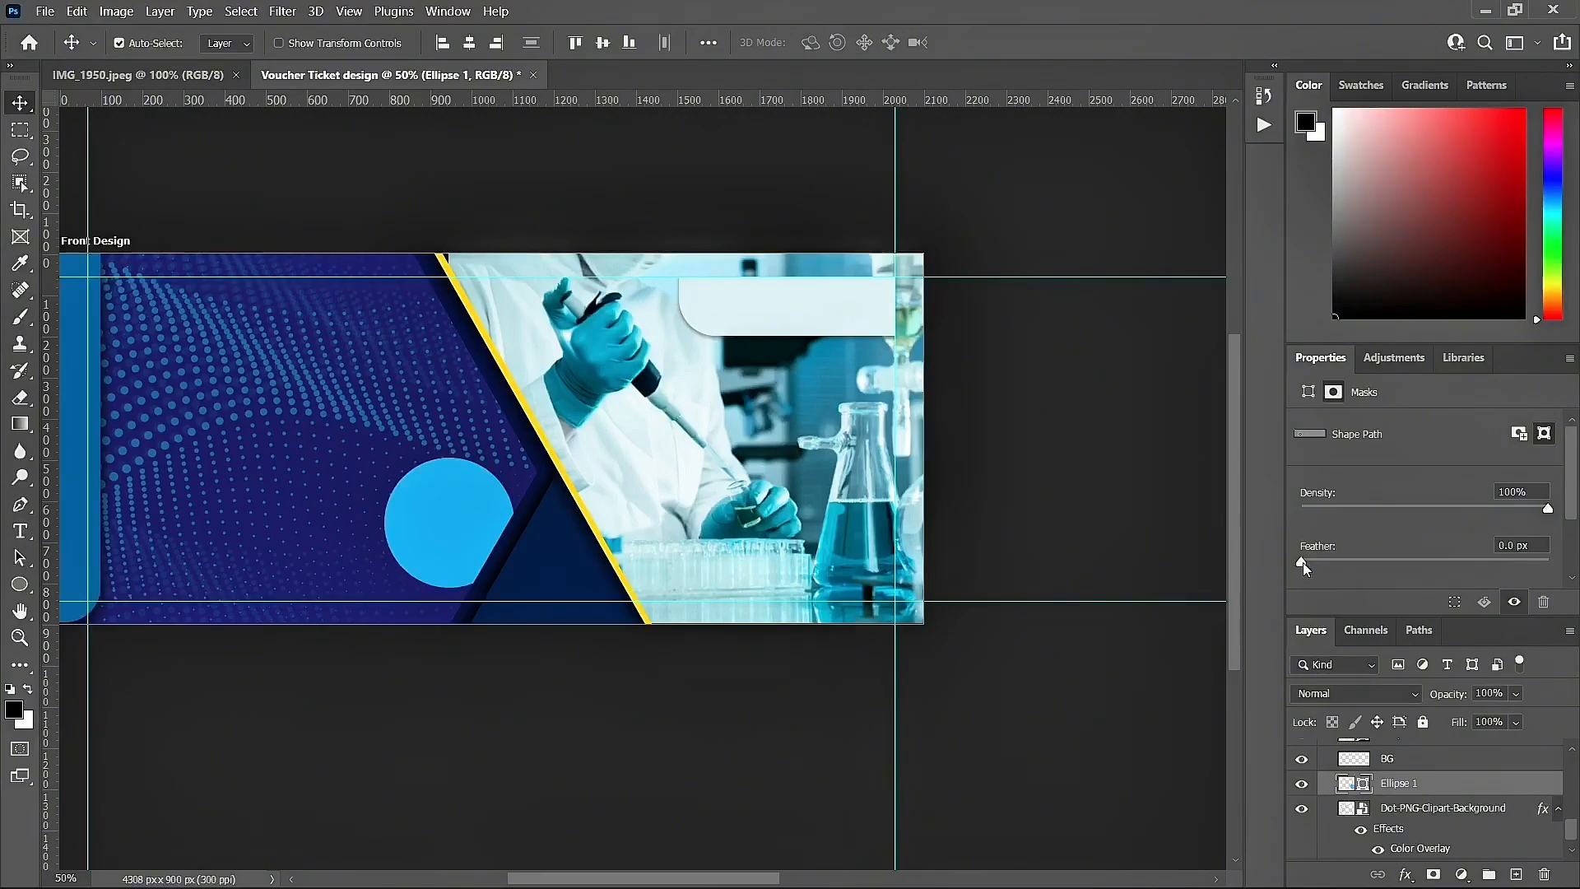
drag(1311, 563, 1460, 563)
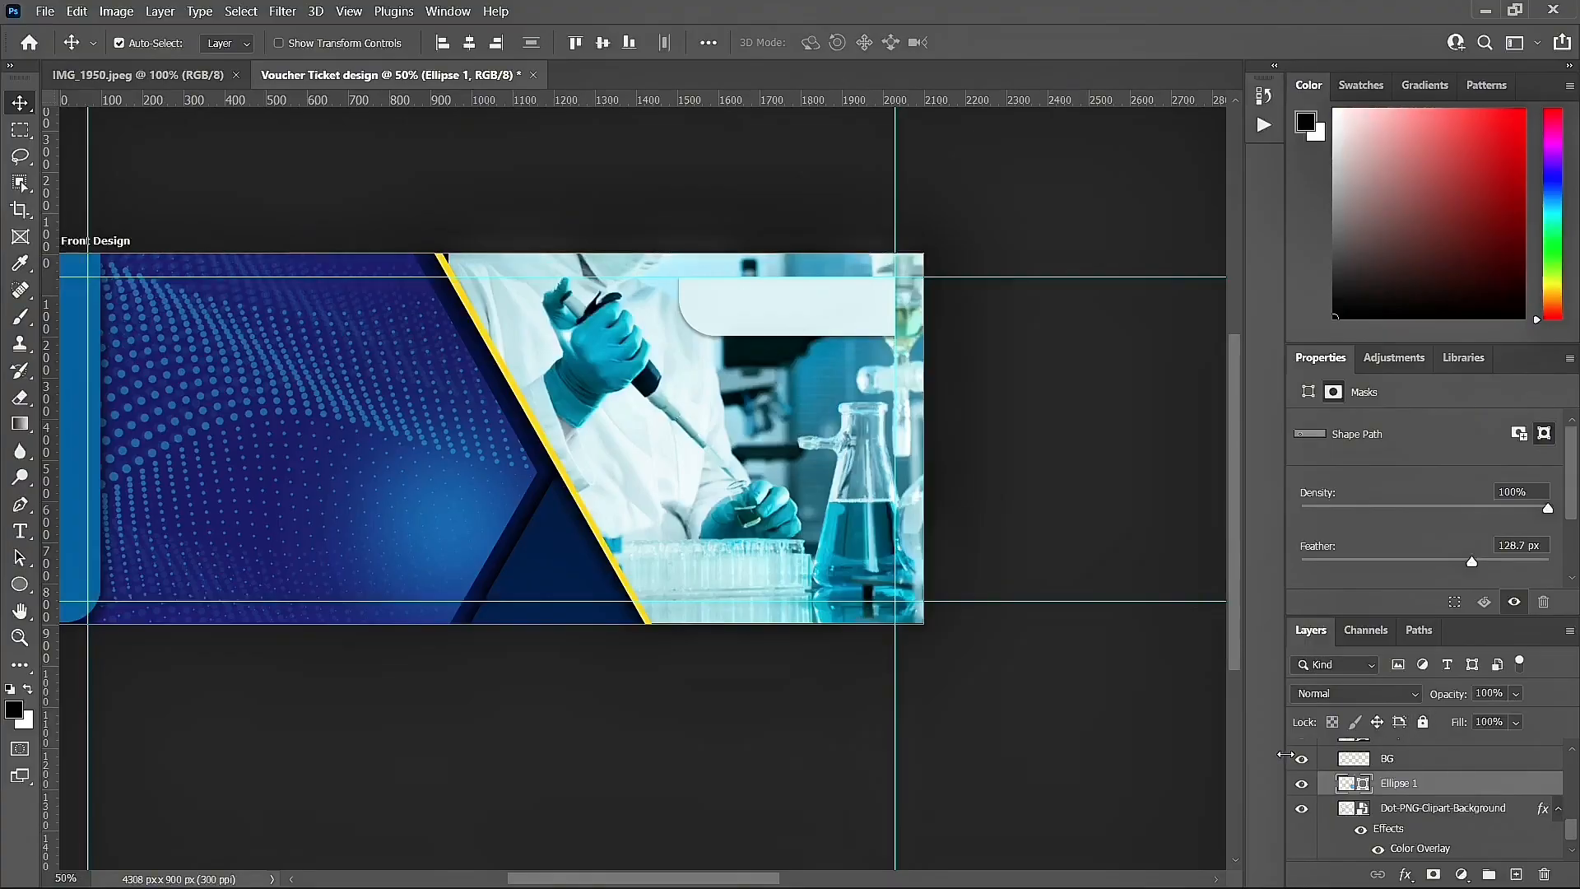
Step: Enlarge the Ellipse 1 glow to about 482 x 488 px, centred near X 942, Y 652 px
key(ctrl+t)
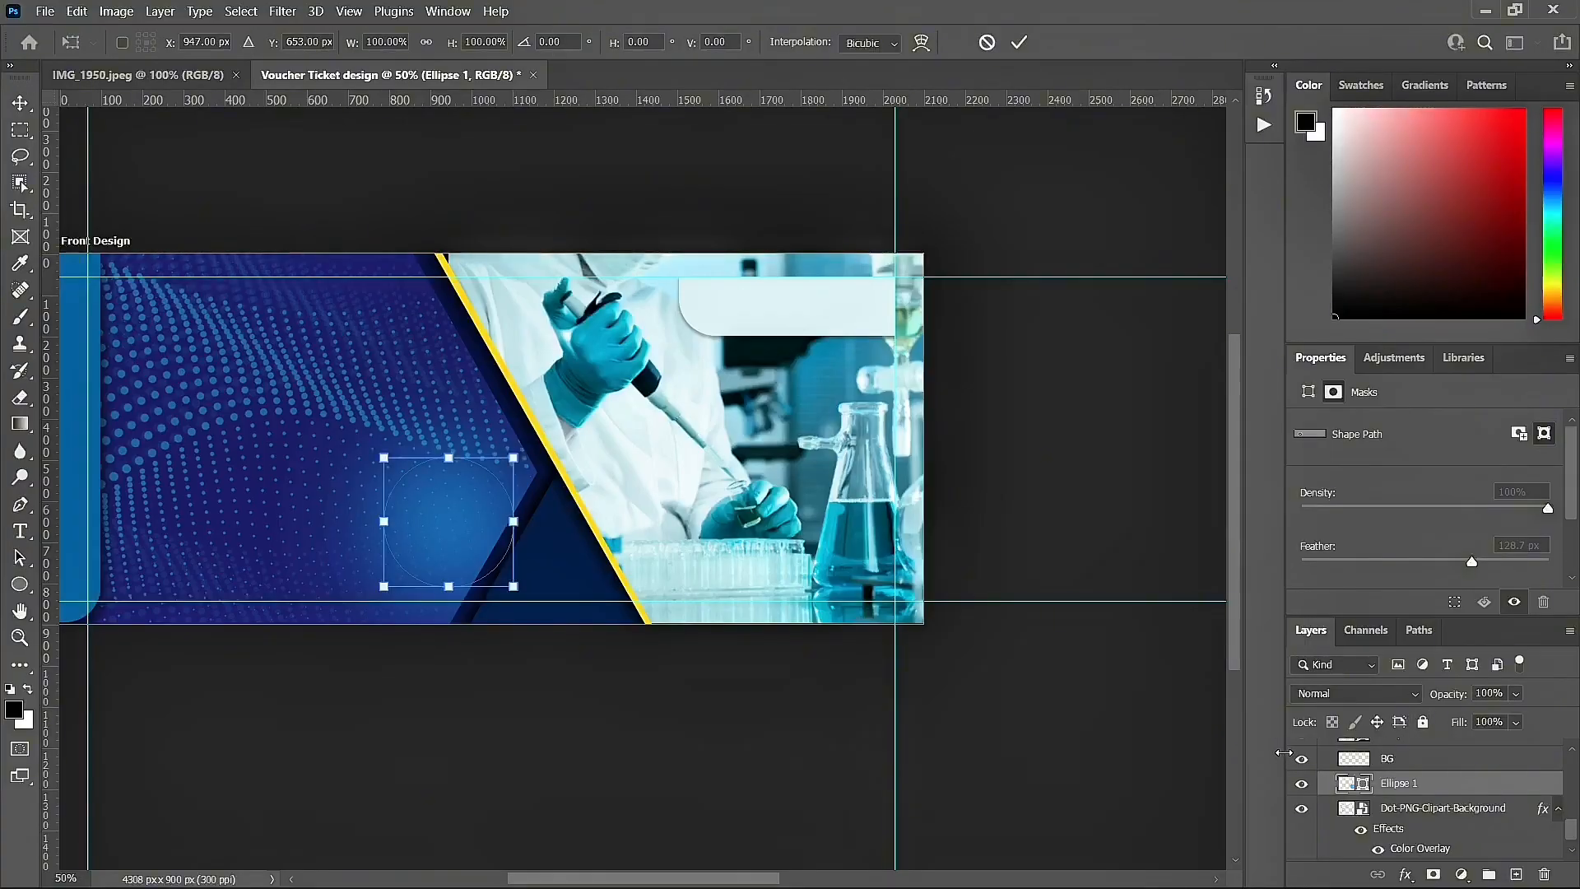
drag(383, 459, 324, 401)
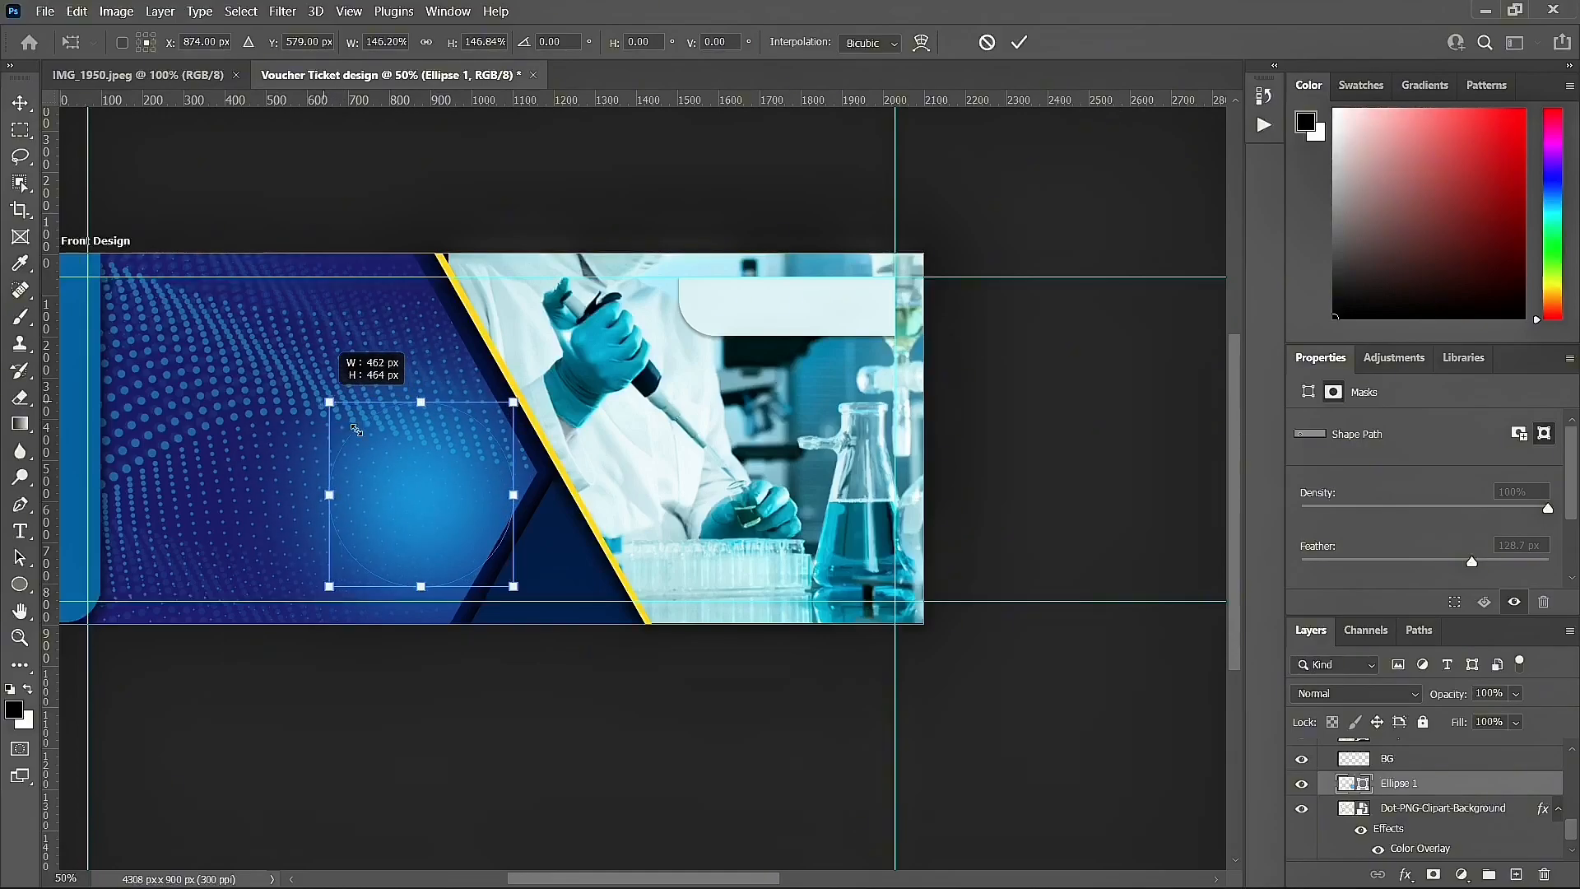
drag(449, 502, 466, 525)
drag(536, 429, 537, 421)
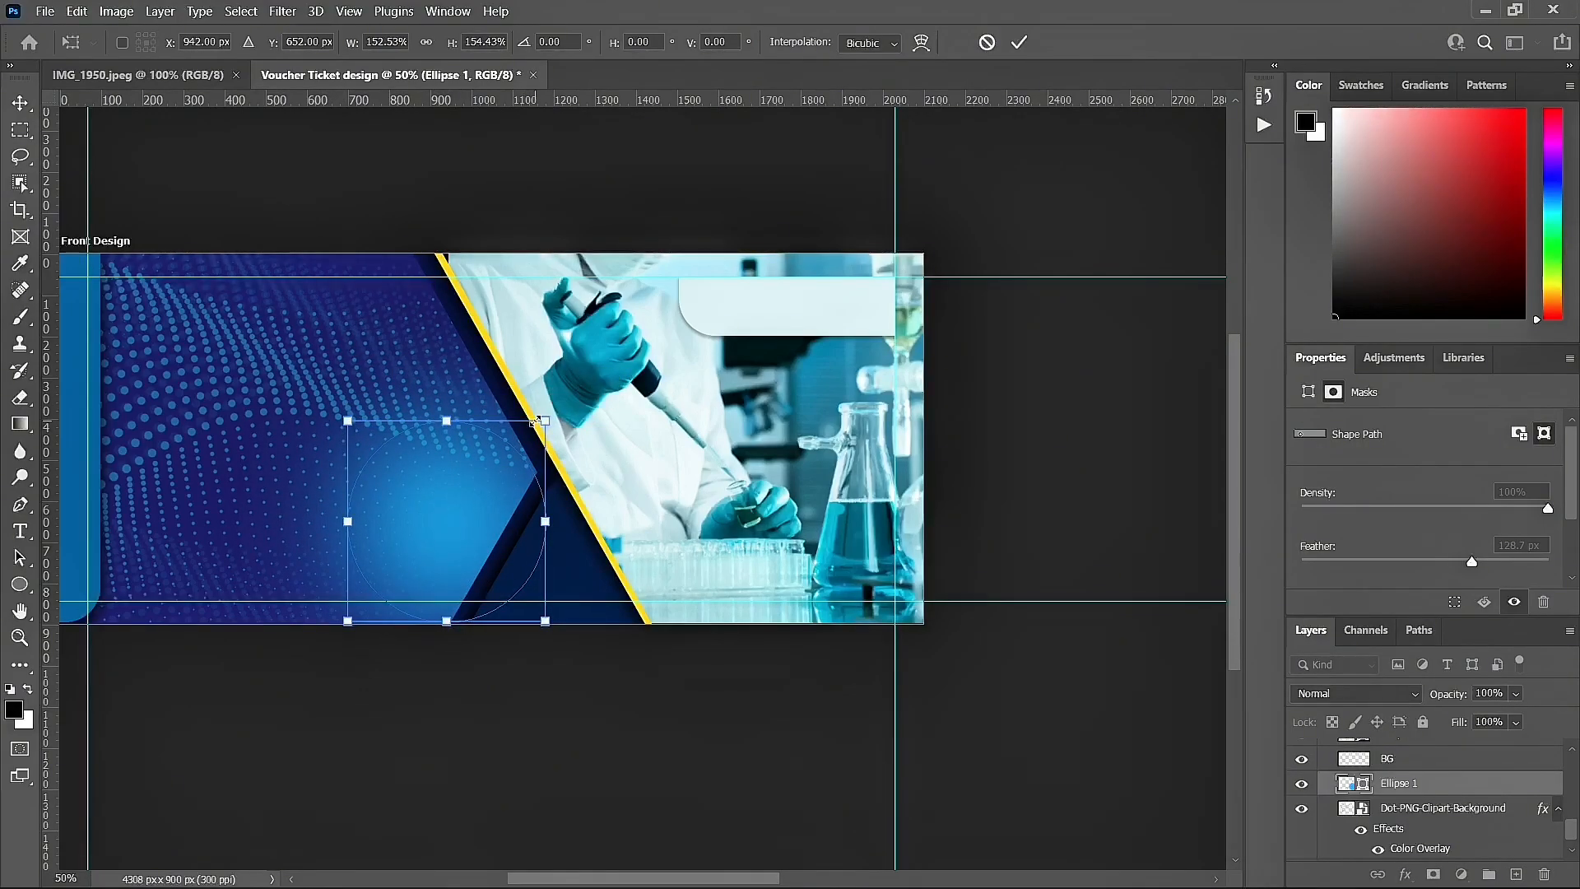
key(Return)
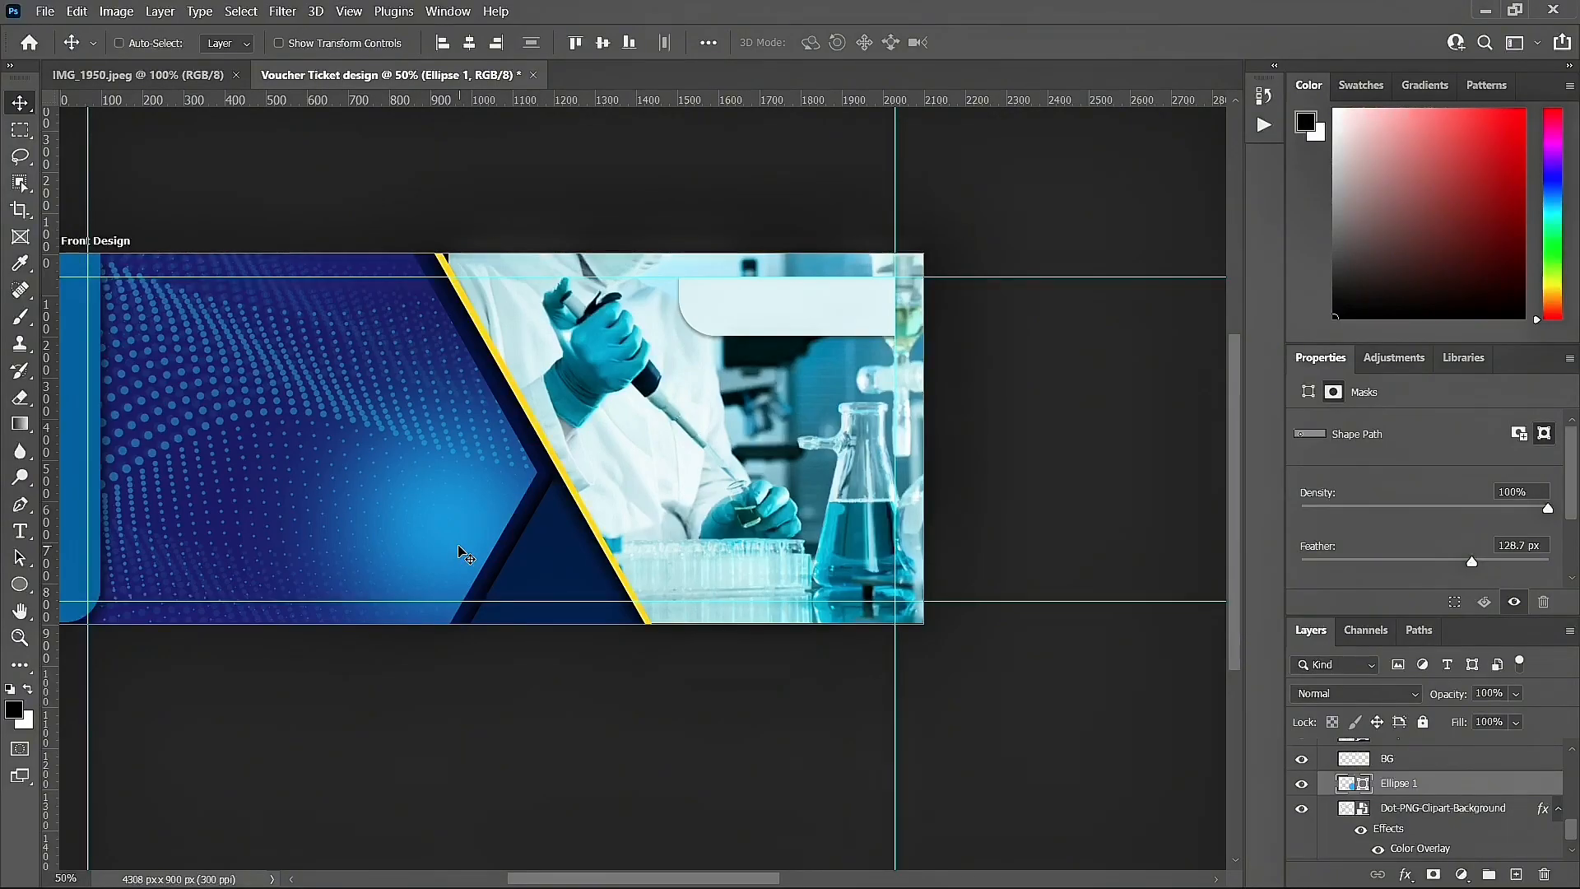
Step: Duplicate the Ellipse 1 glow into the front's lower-left corner at about X -51, Y 656 px, and fill the copy with #0a4da8
key(ctrl+j)
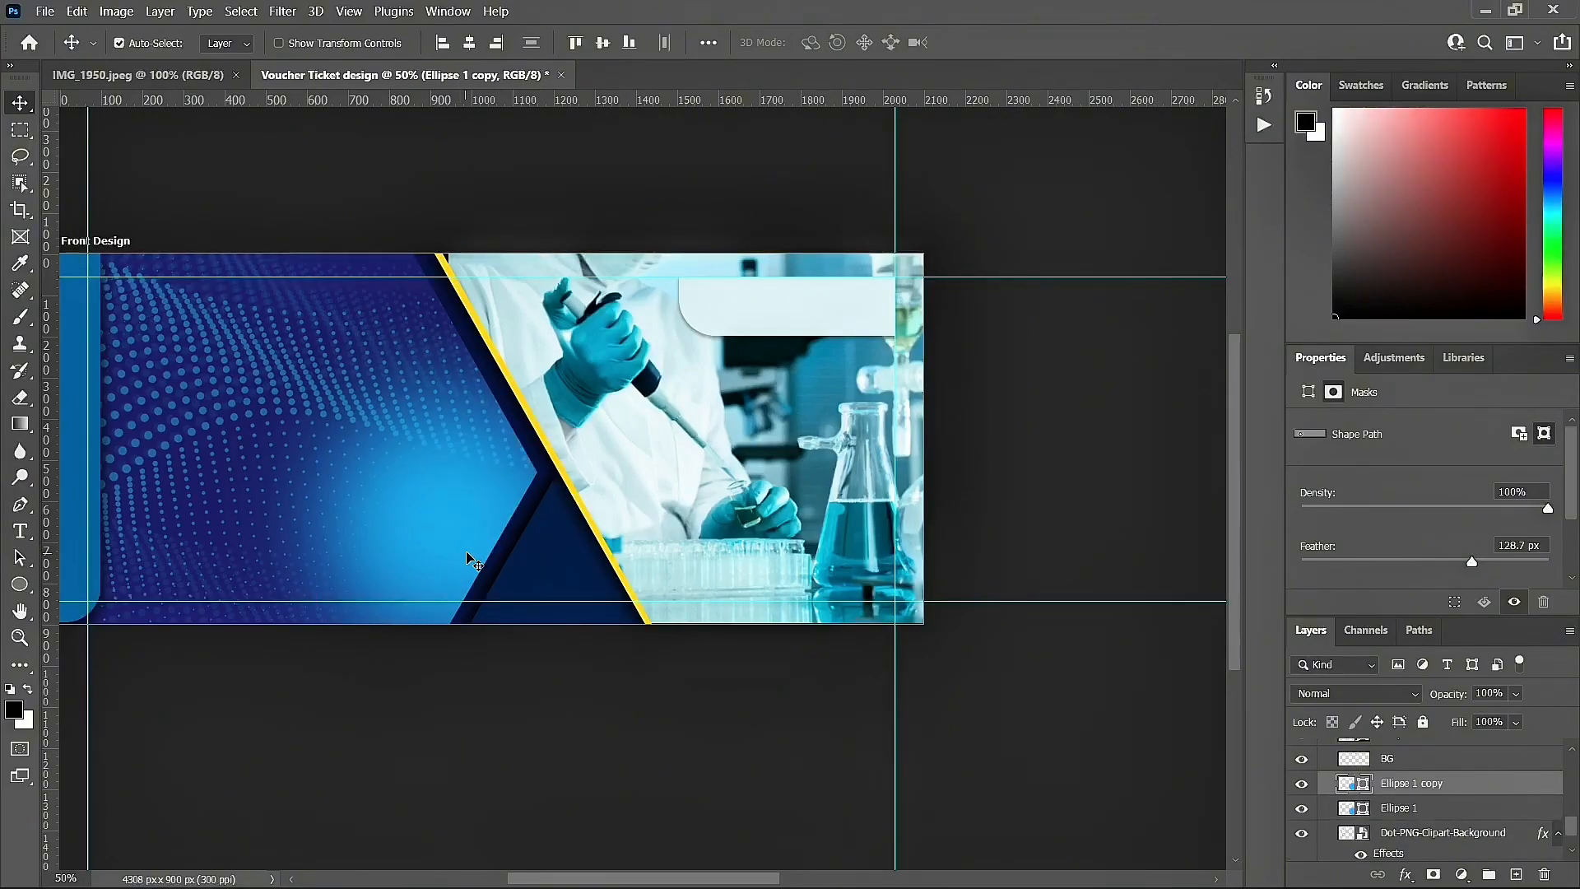
drag(476, 516, 162, 628)
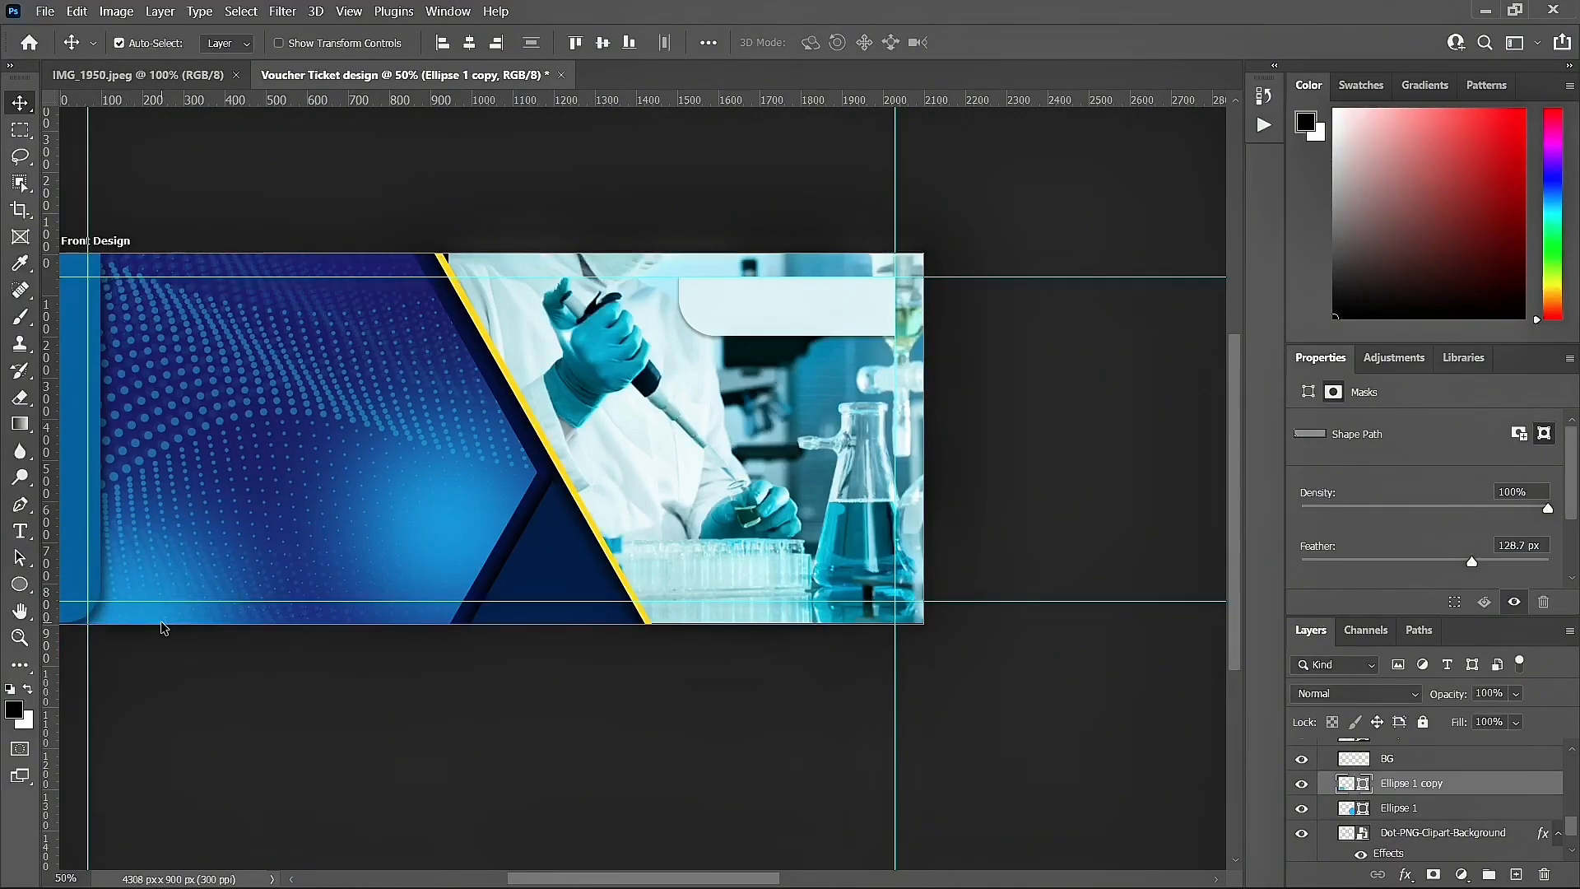
double_click(1357, 788)
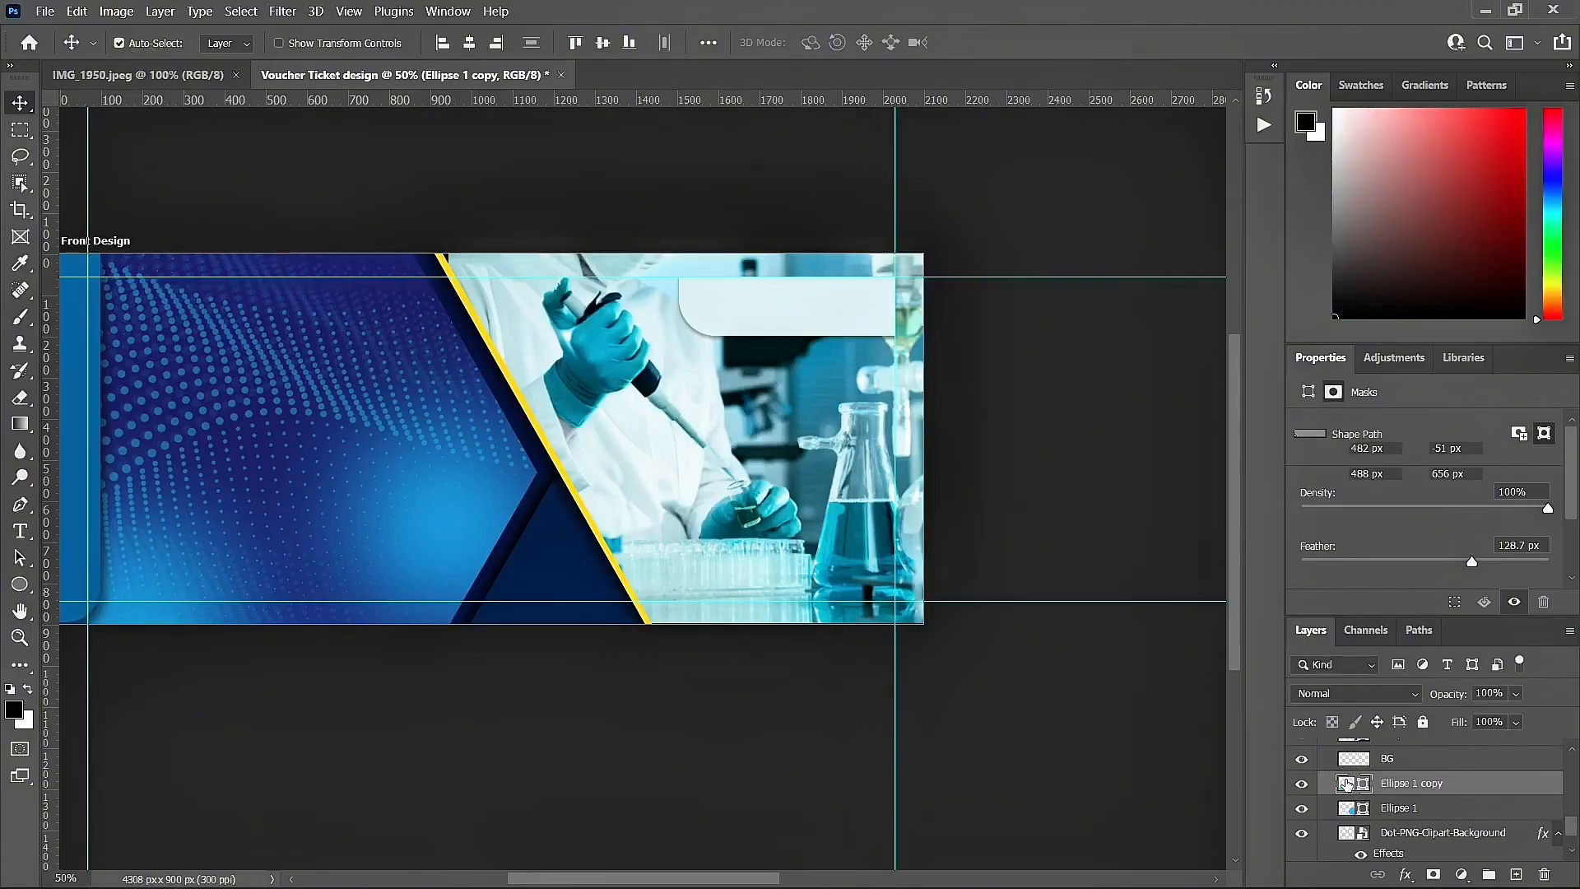
click(1319, 409)
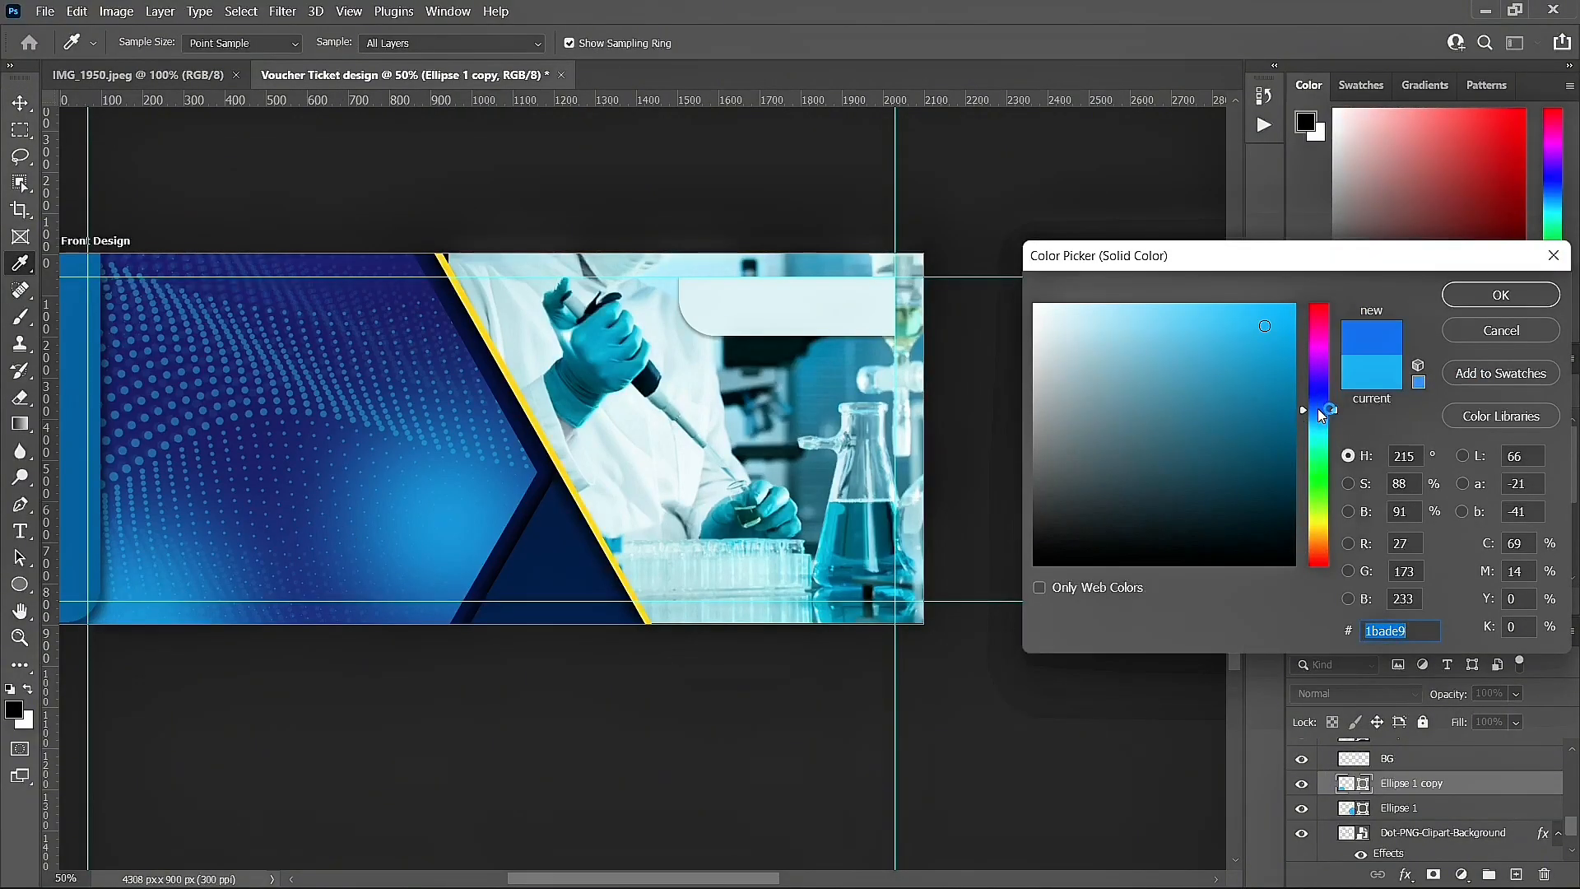
click(1264, 377)
mouse_move(1263, 377)
mouse_down()
mouse_move(1286, 353)
mouse_move(1276, 455)
mouse_move(1281, 393)
mouse_up()
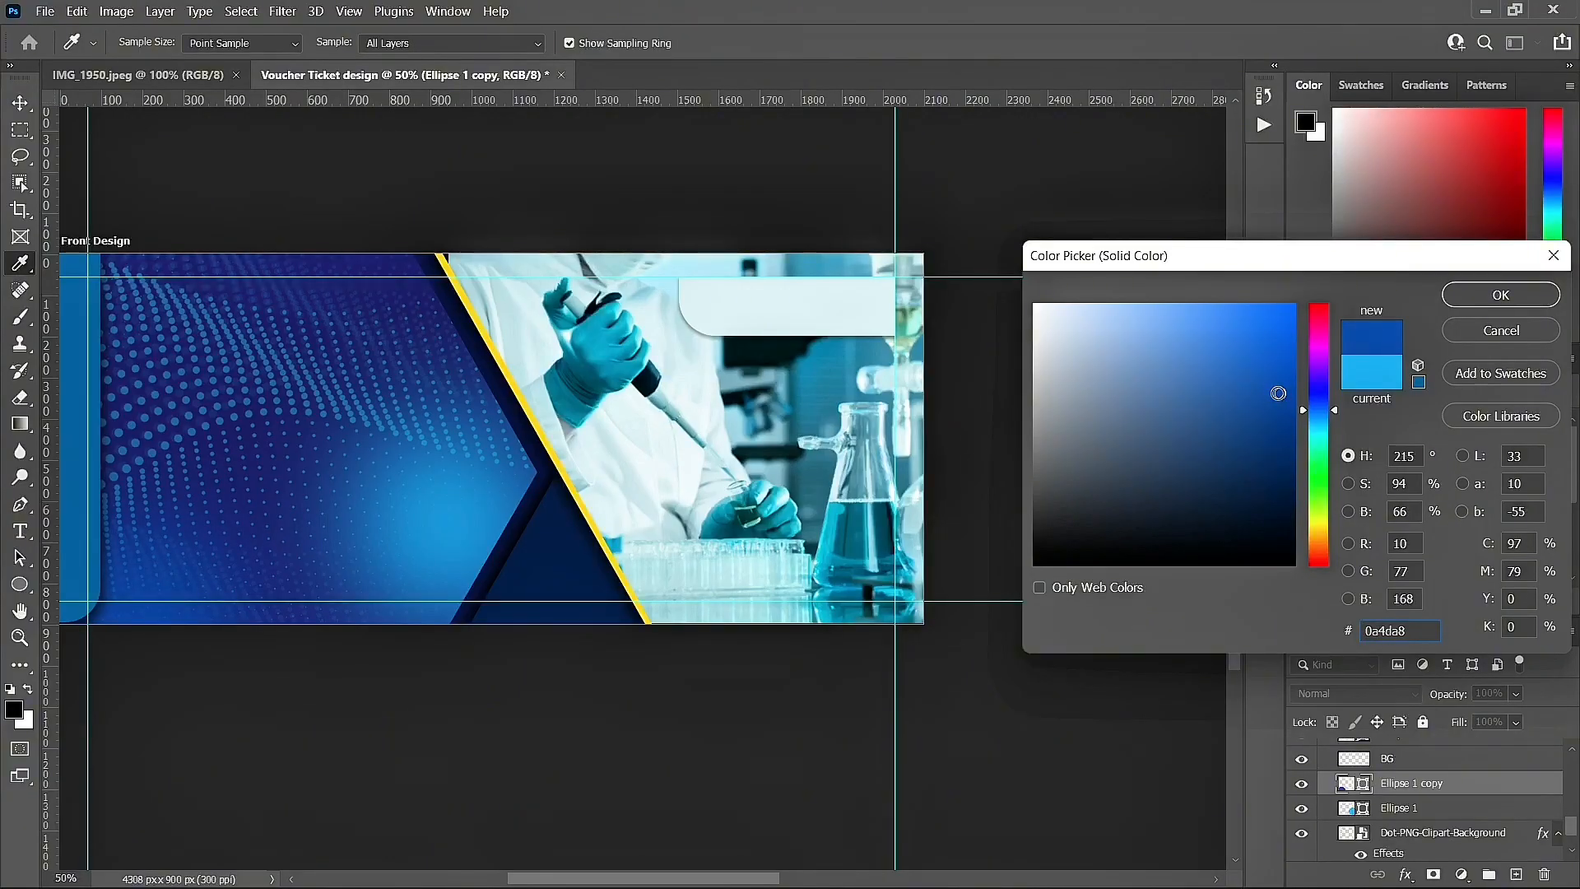
click(1529, 304)
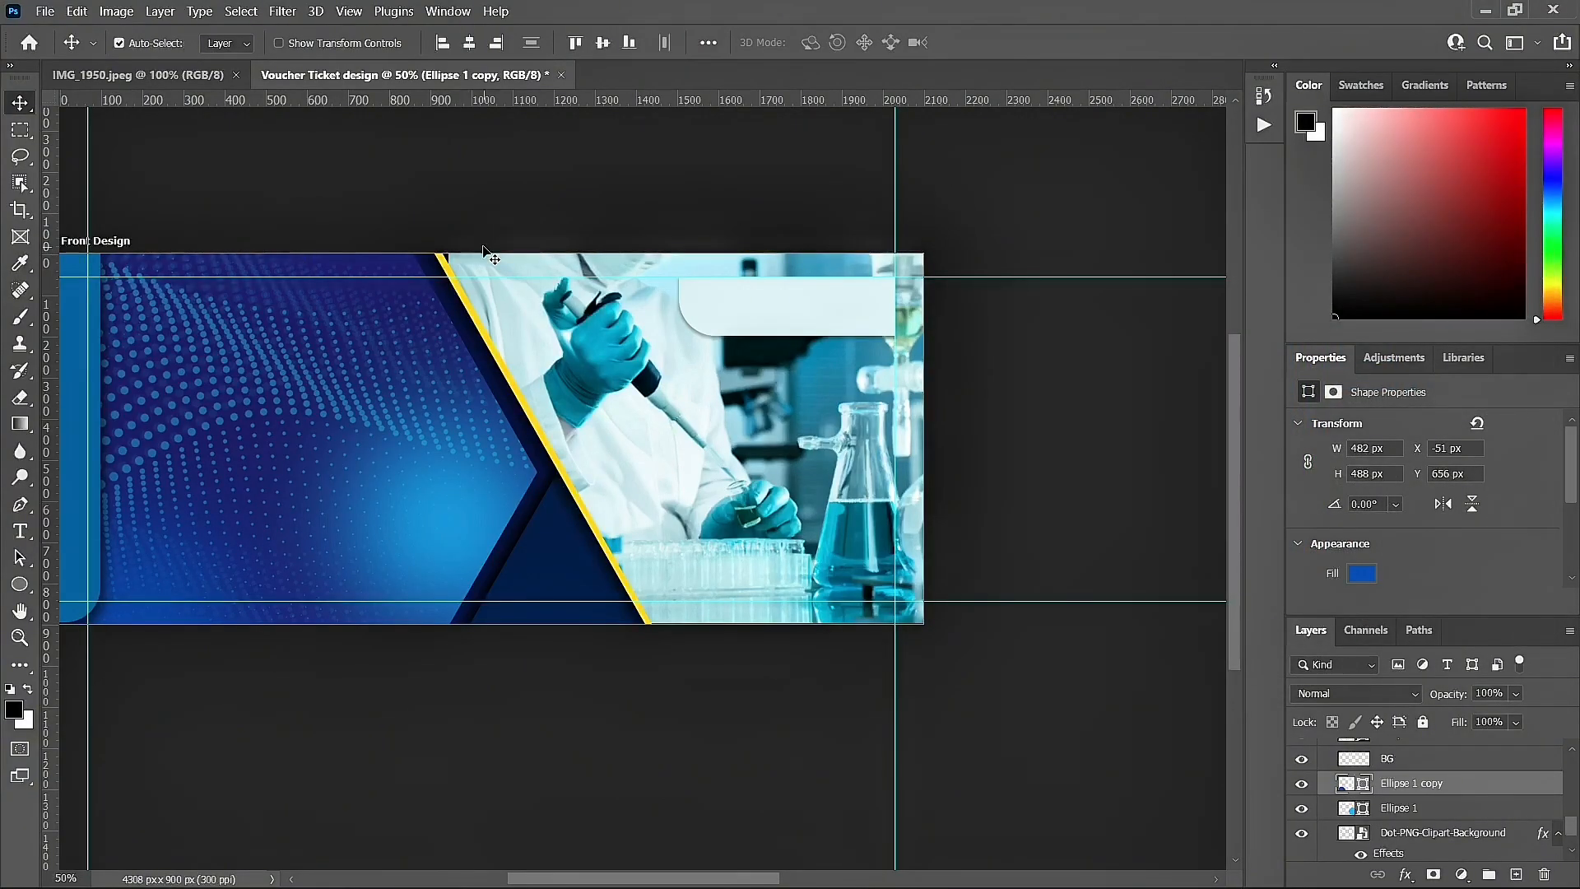
Step: Lower the opacity of the dotted texture layer on the front background to 45%
click(228, 364)
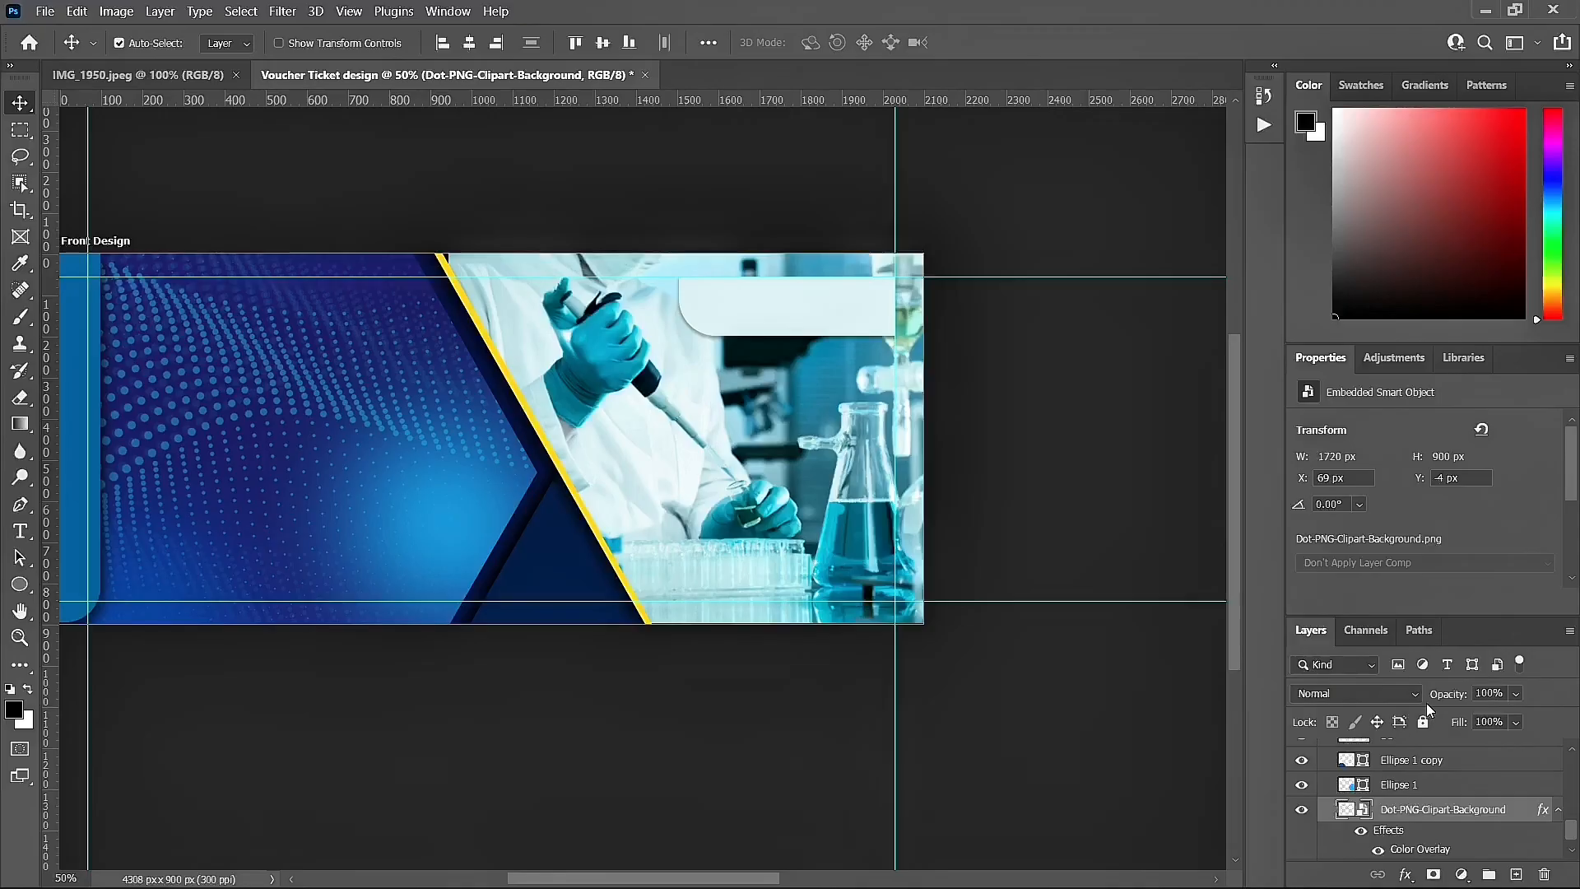
drag(1450, 698, 1420, 696)
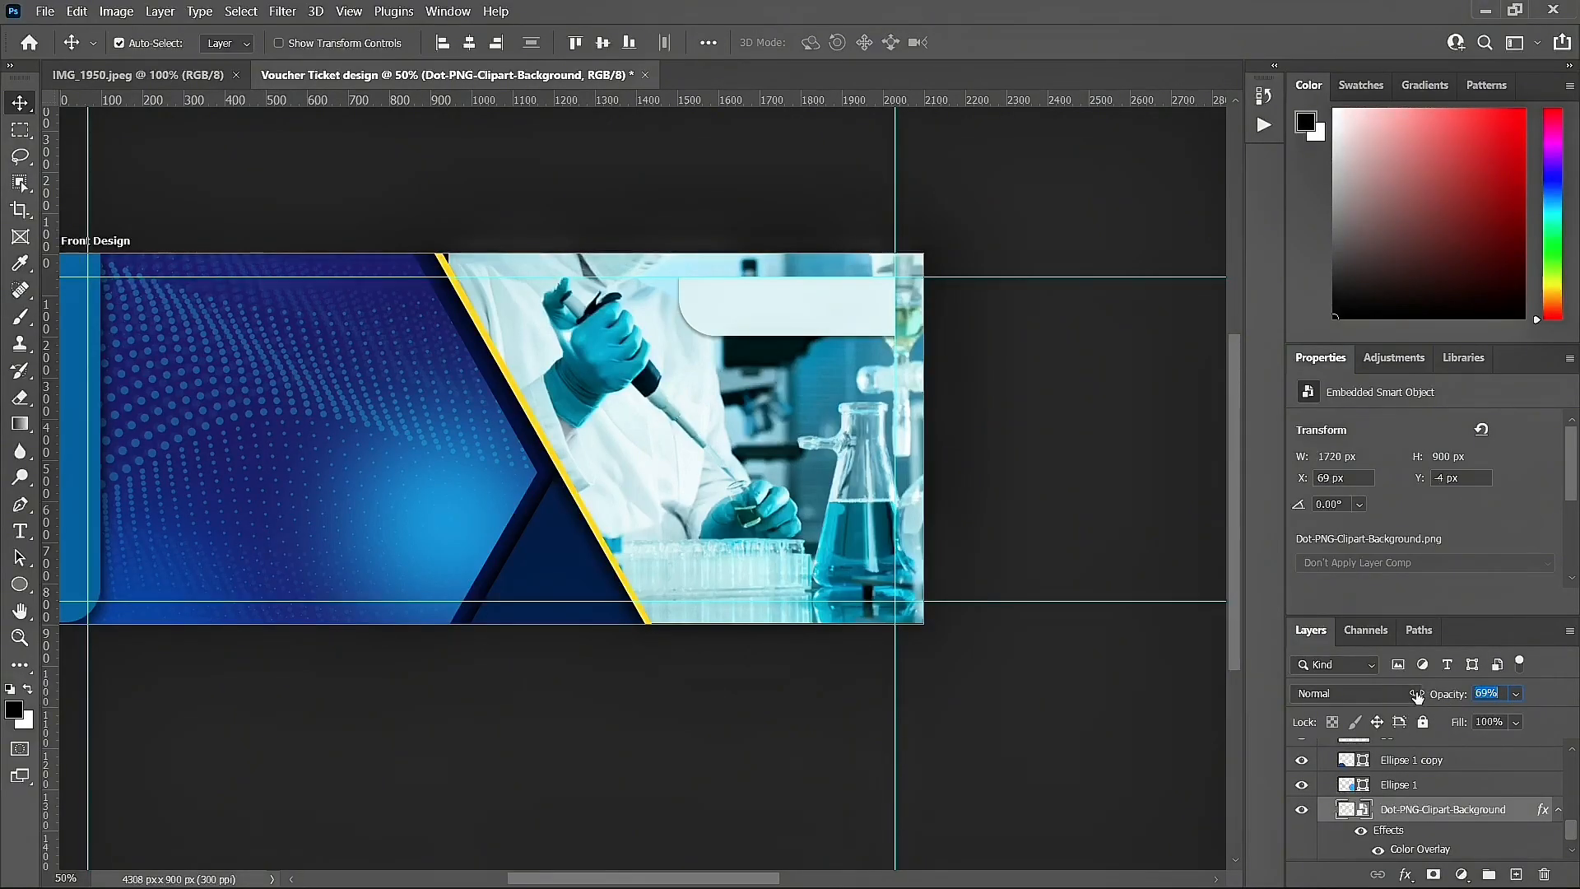
drag(1401, 696, 1392, 694)
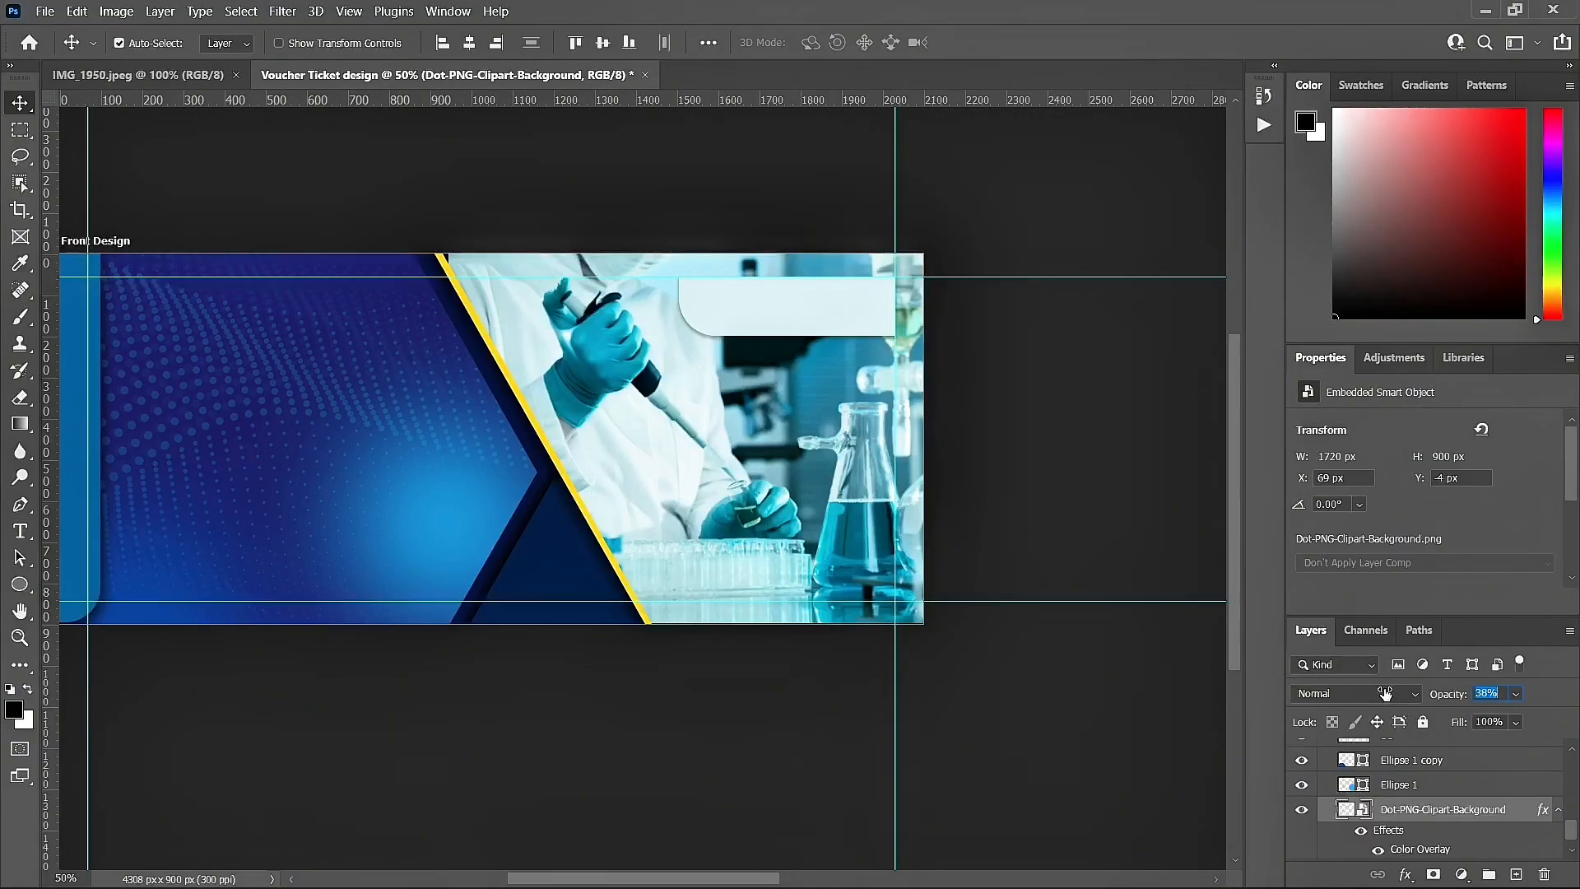
drag(1386, 694, 1391, 694)
drag(602, 880, 587, 881)
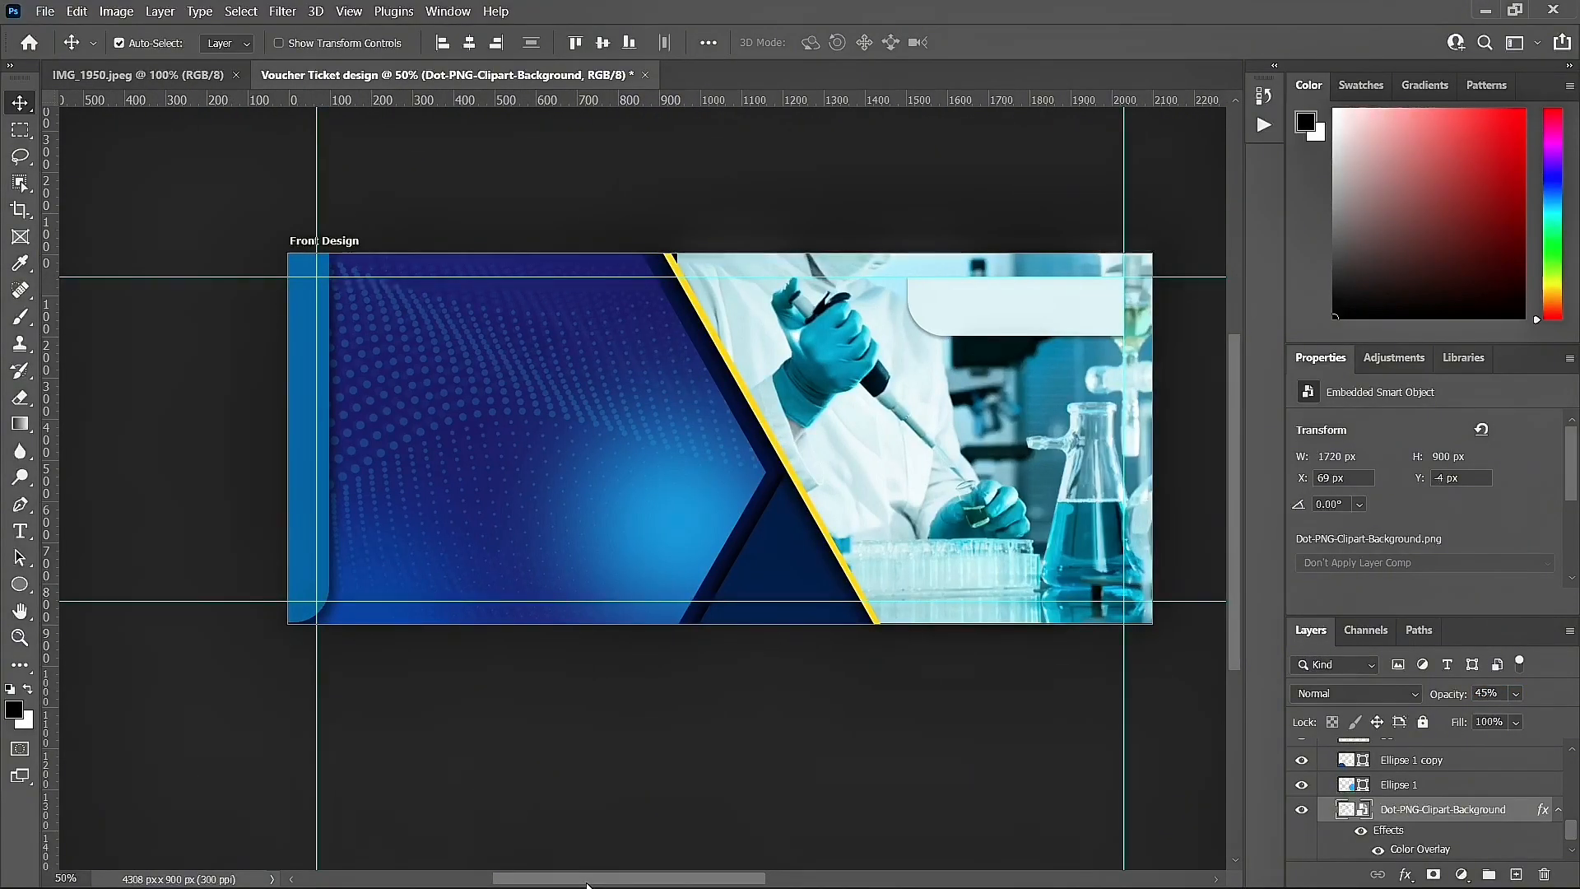
Step: Recolour the vertical rounded strip along the front design's left edge to the brighter blue #1fa7fe
click(299, 422)
double_click(1350, 757)
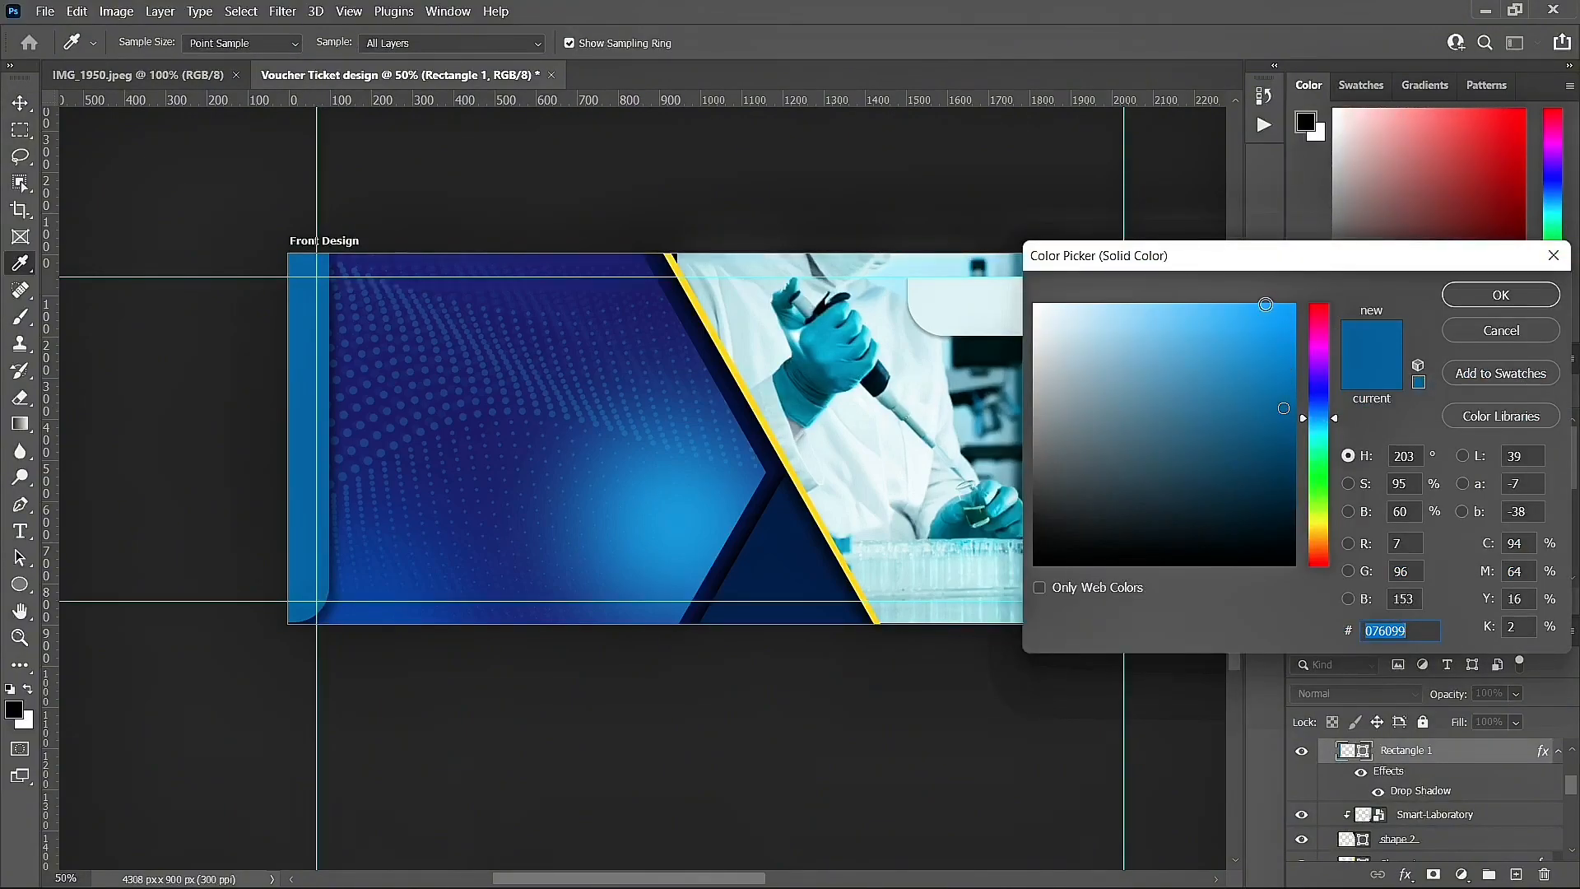
click(1266, 305)
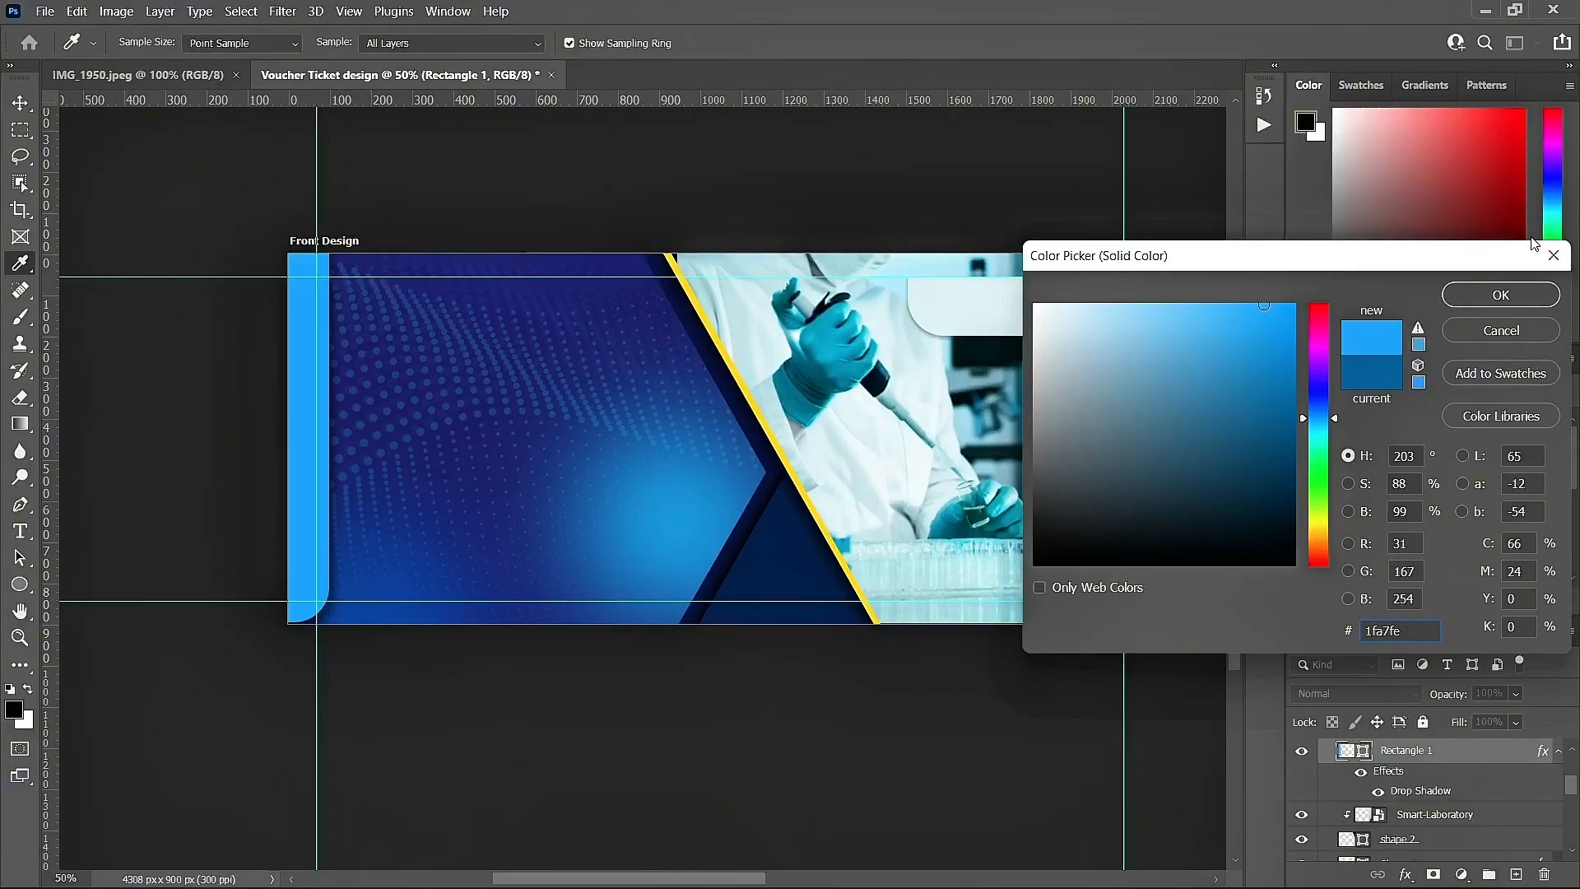
click(1529, 293)
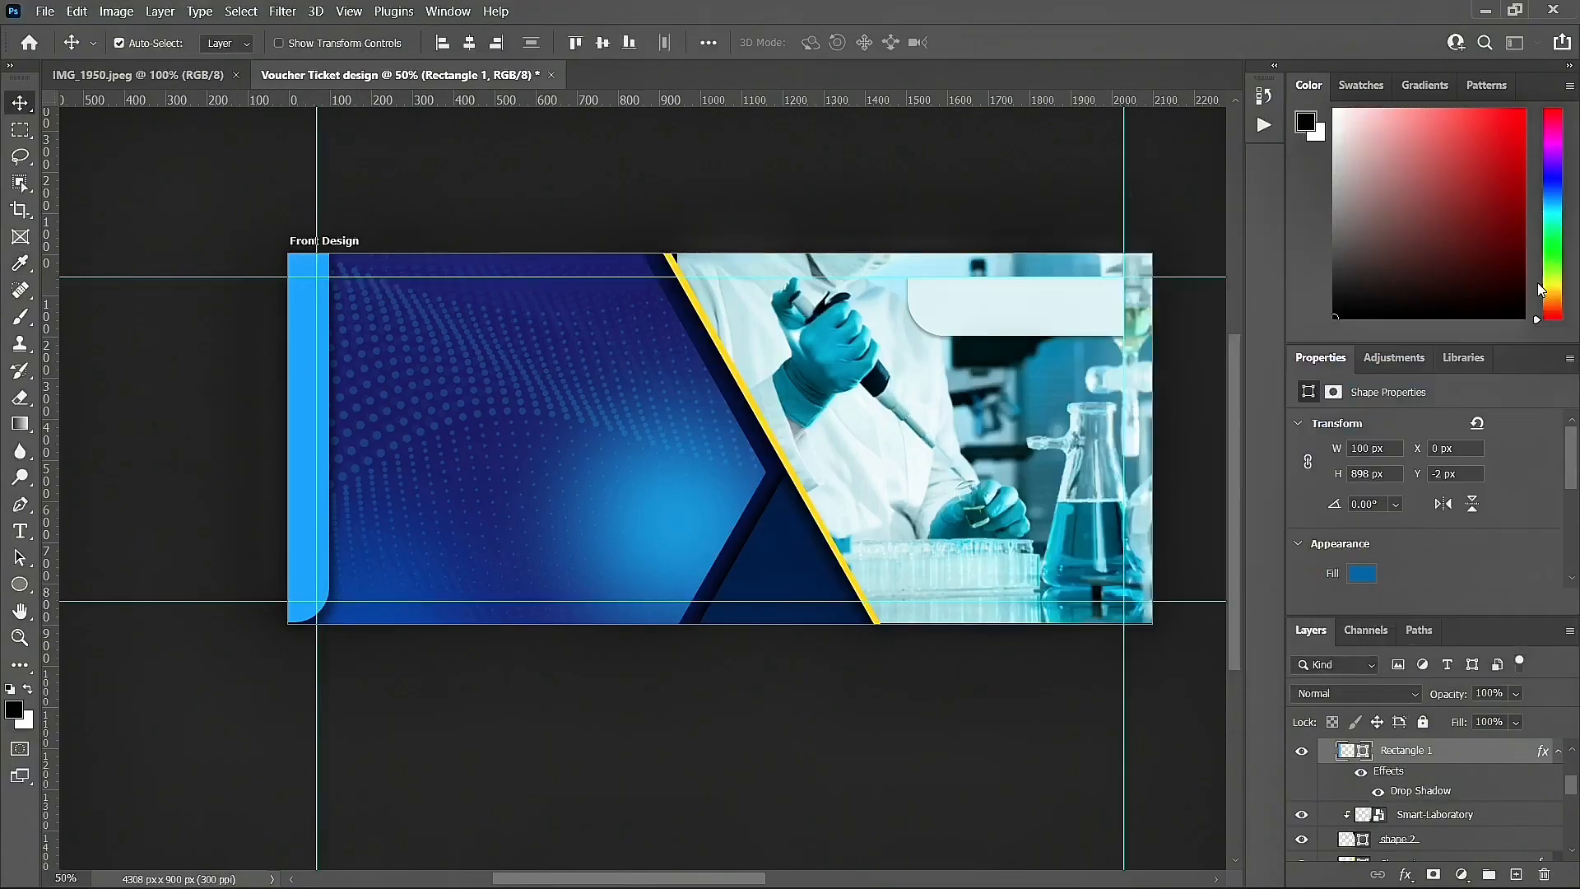
click(451, 424)
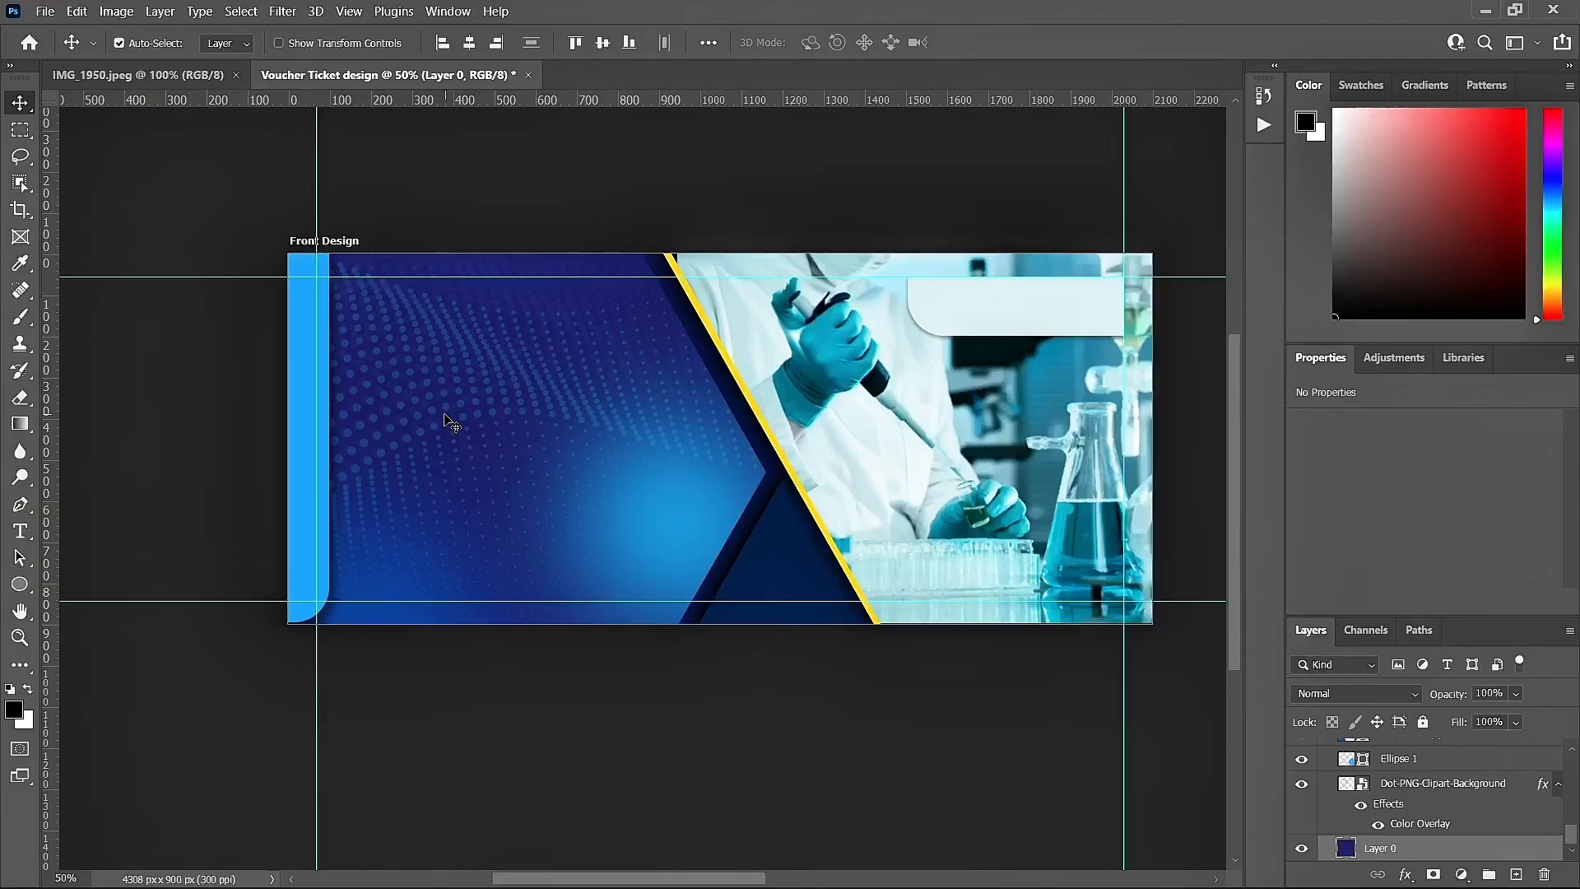
Step: Switch to File Explorer and open the "My first poster design" PSD from the Desktop in Photoshop
click(110, 75)
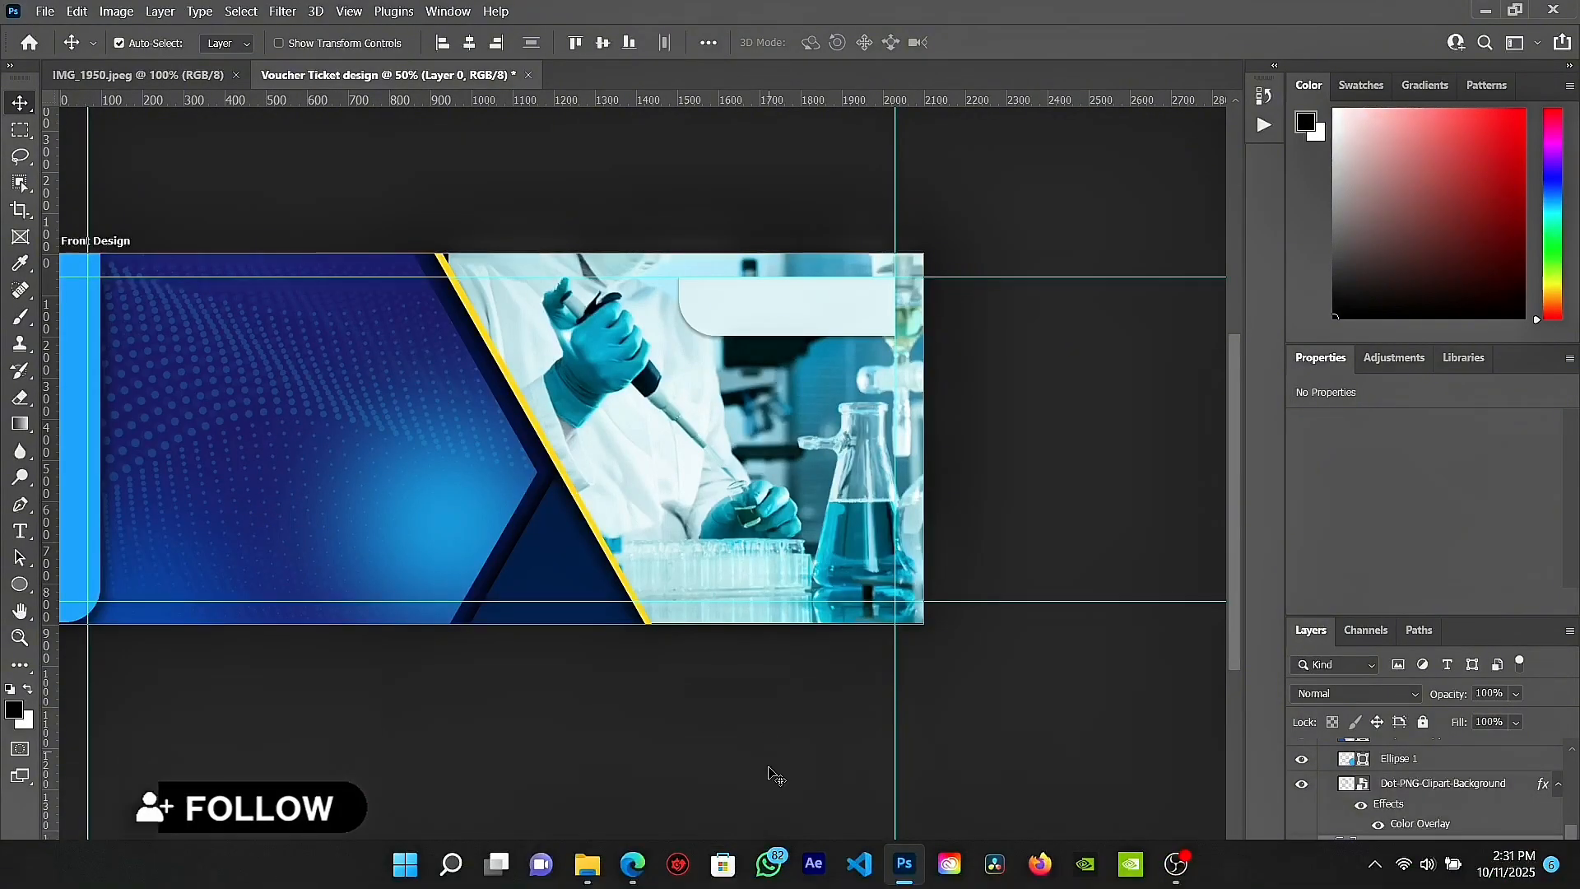
drag(733, 879, 736, 881)
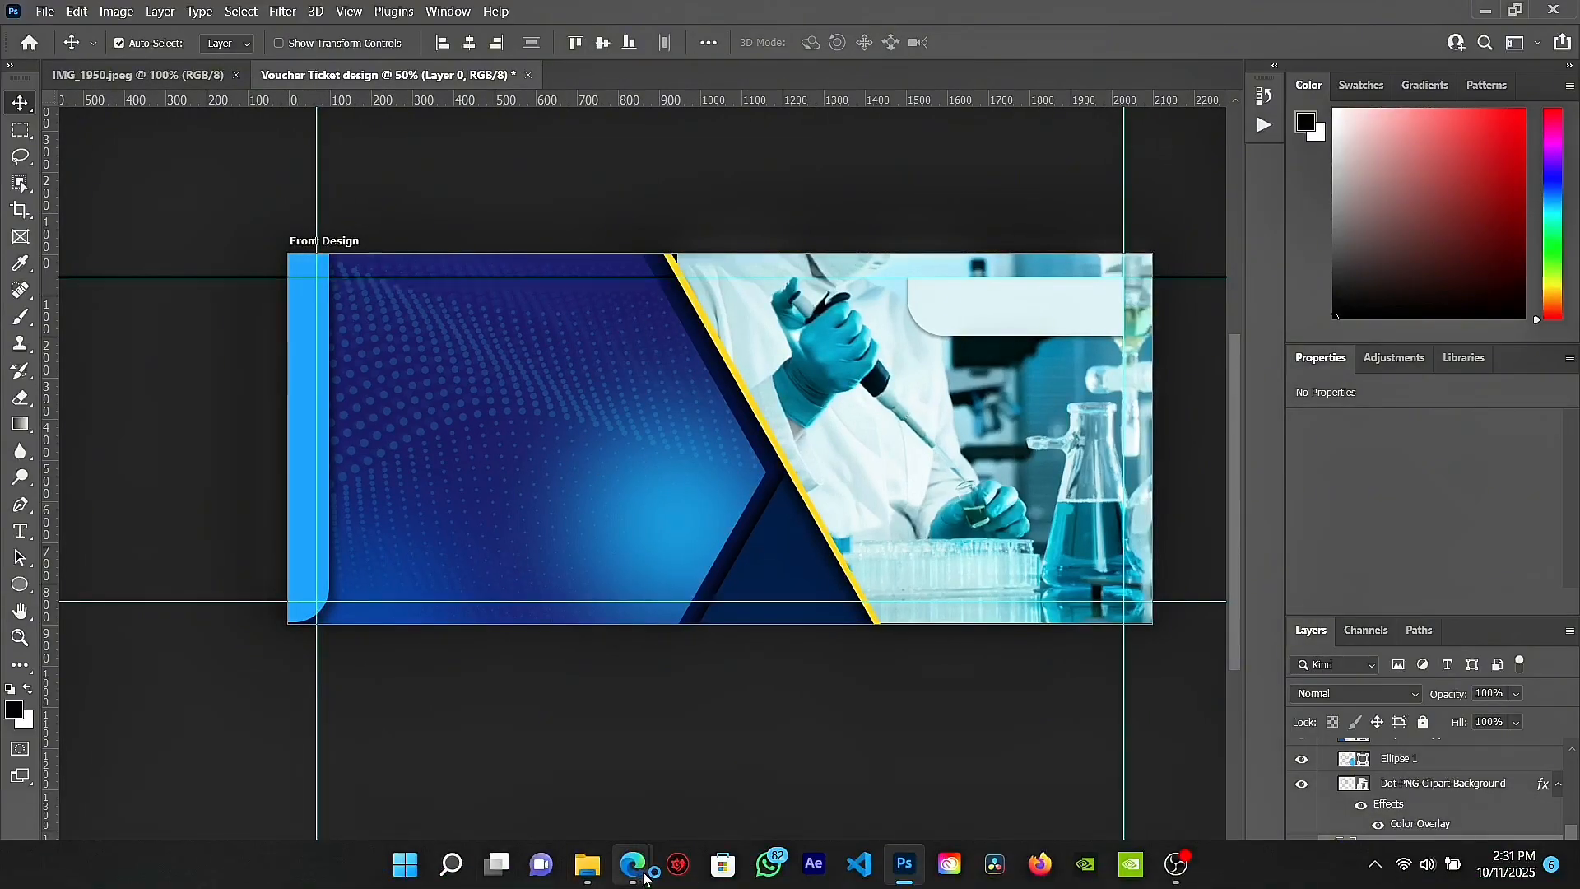
mouse_move(587, 865)
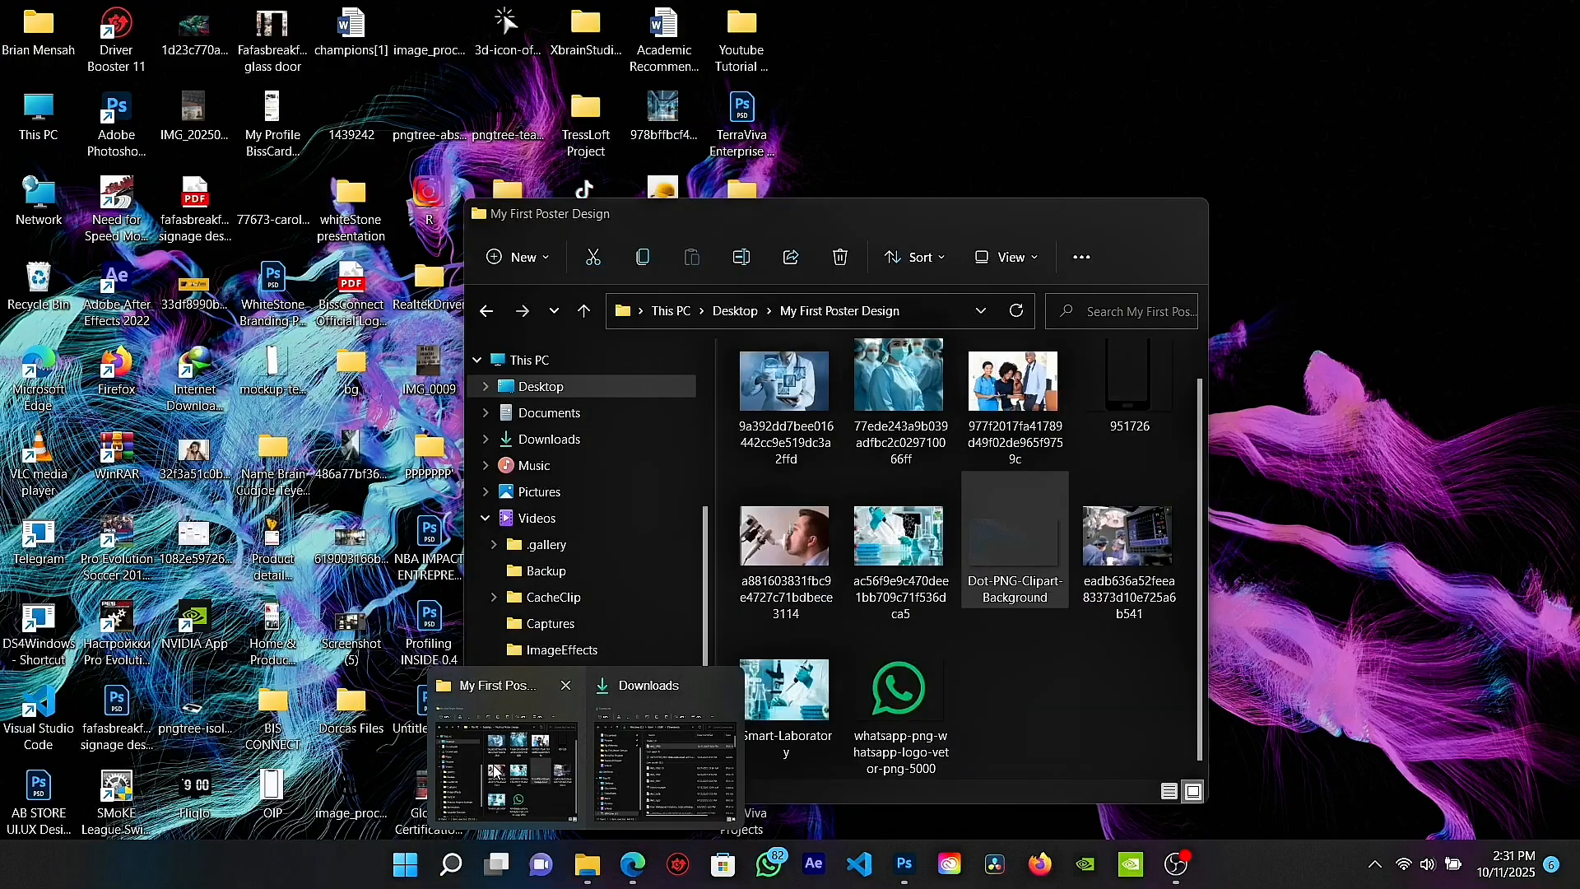
click(545, 773)
click(486, 312)
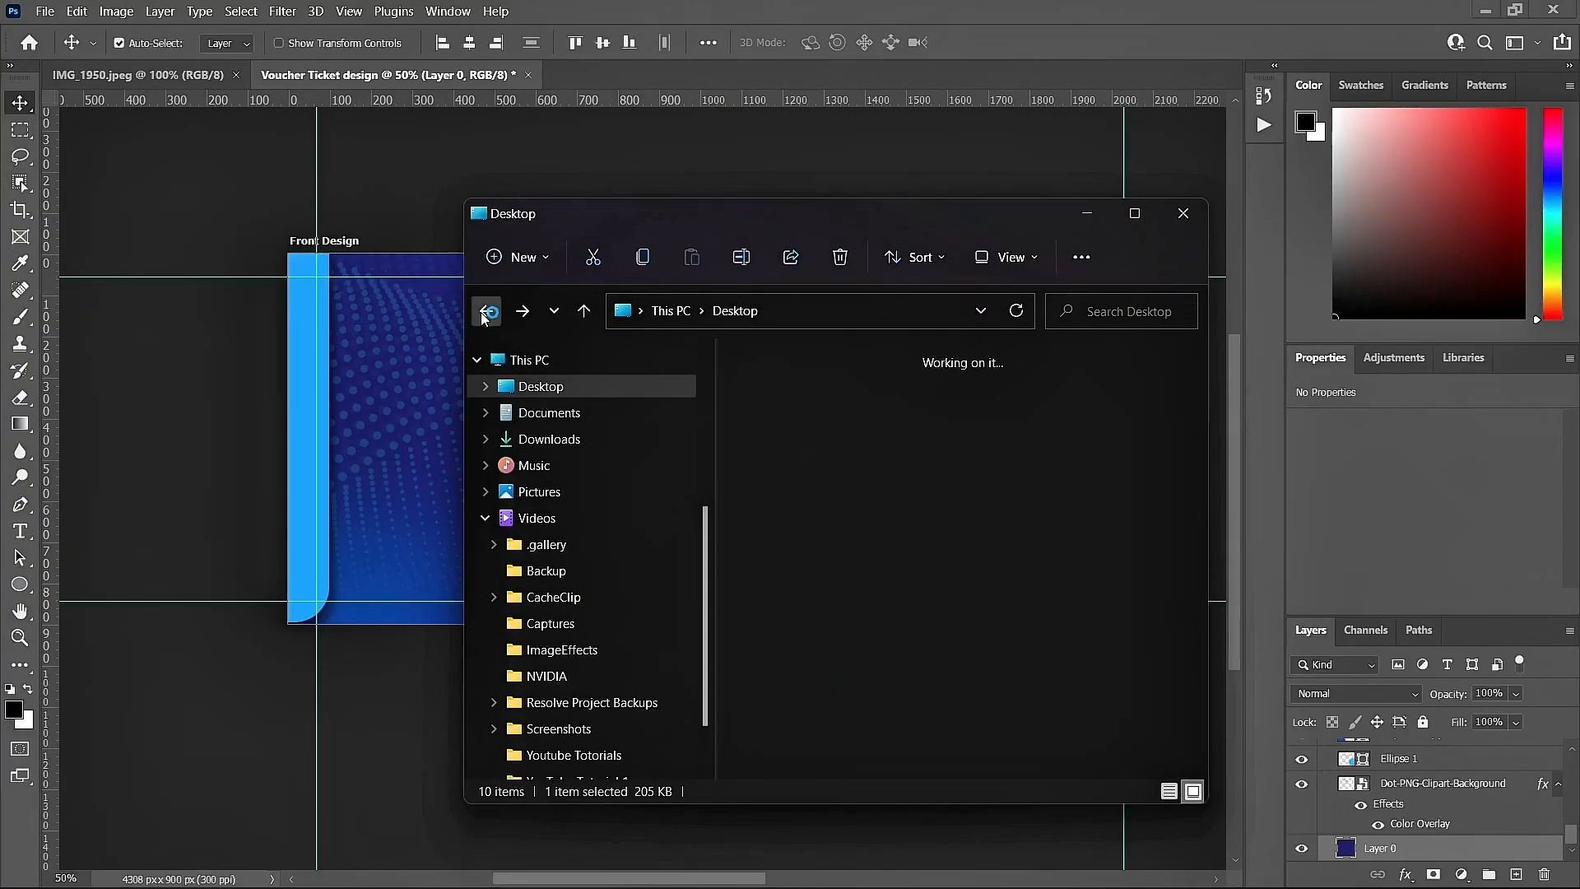
scroll(880, 551, down, 5)
scroll(875, 556, down, 5)
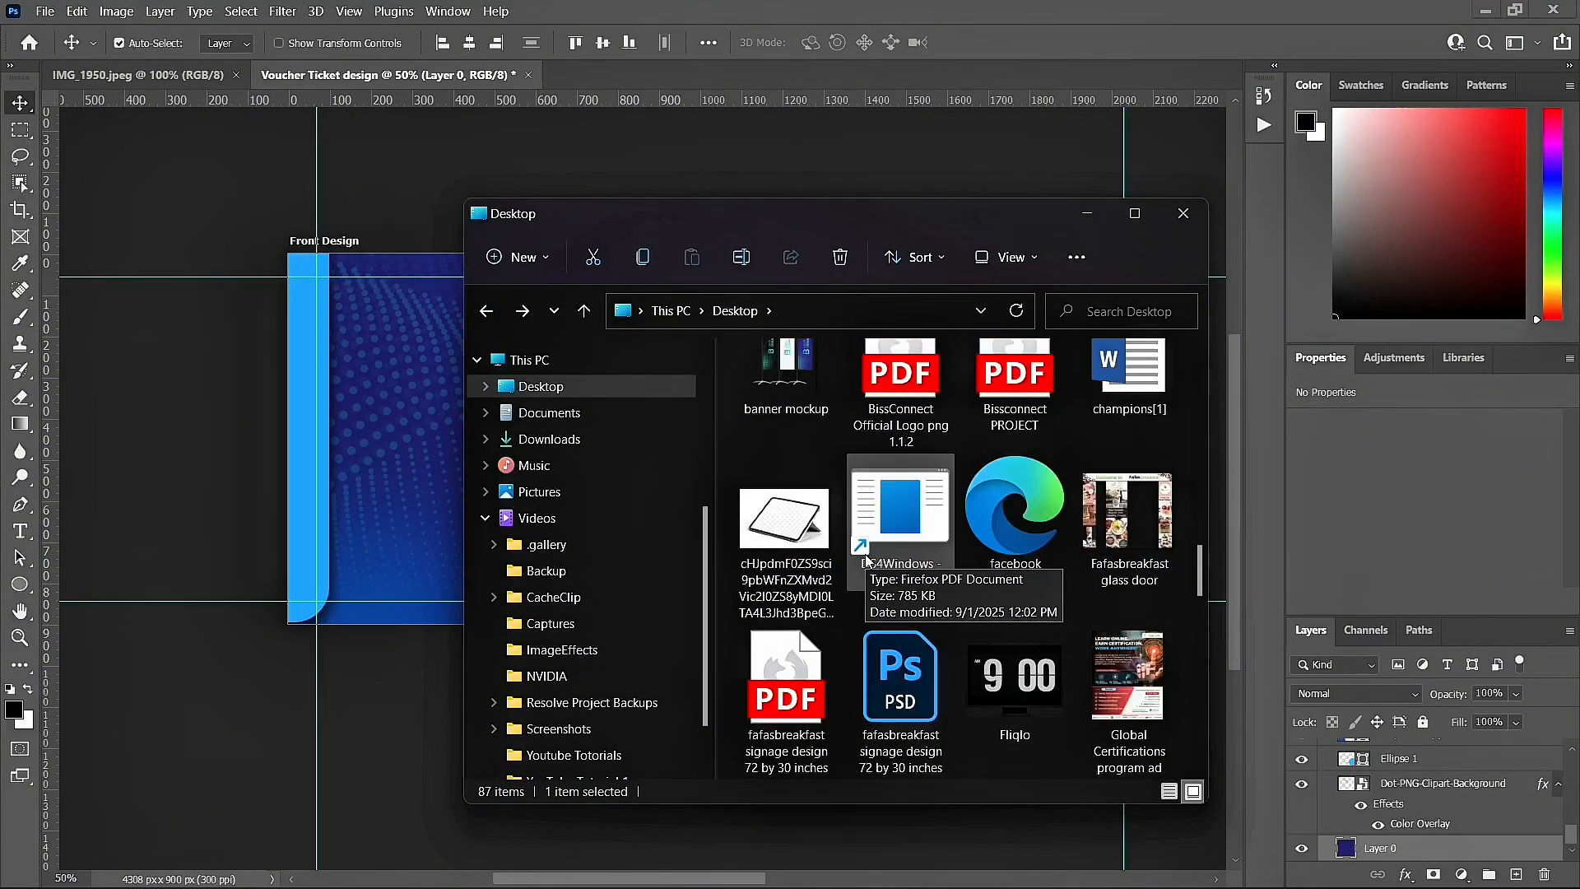
scroll(866, 558, down, 5)
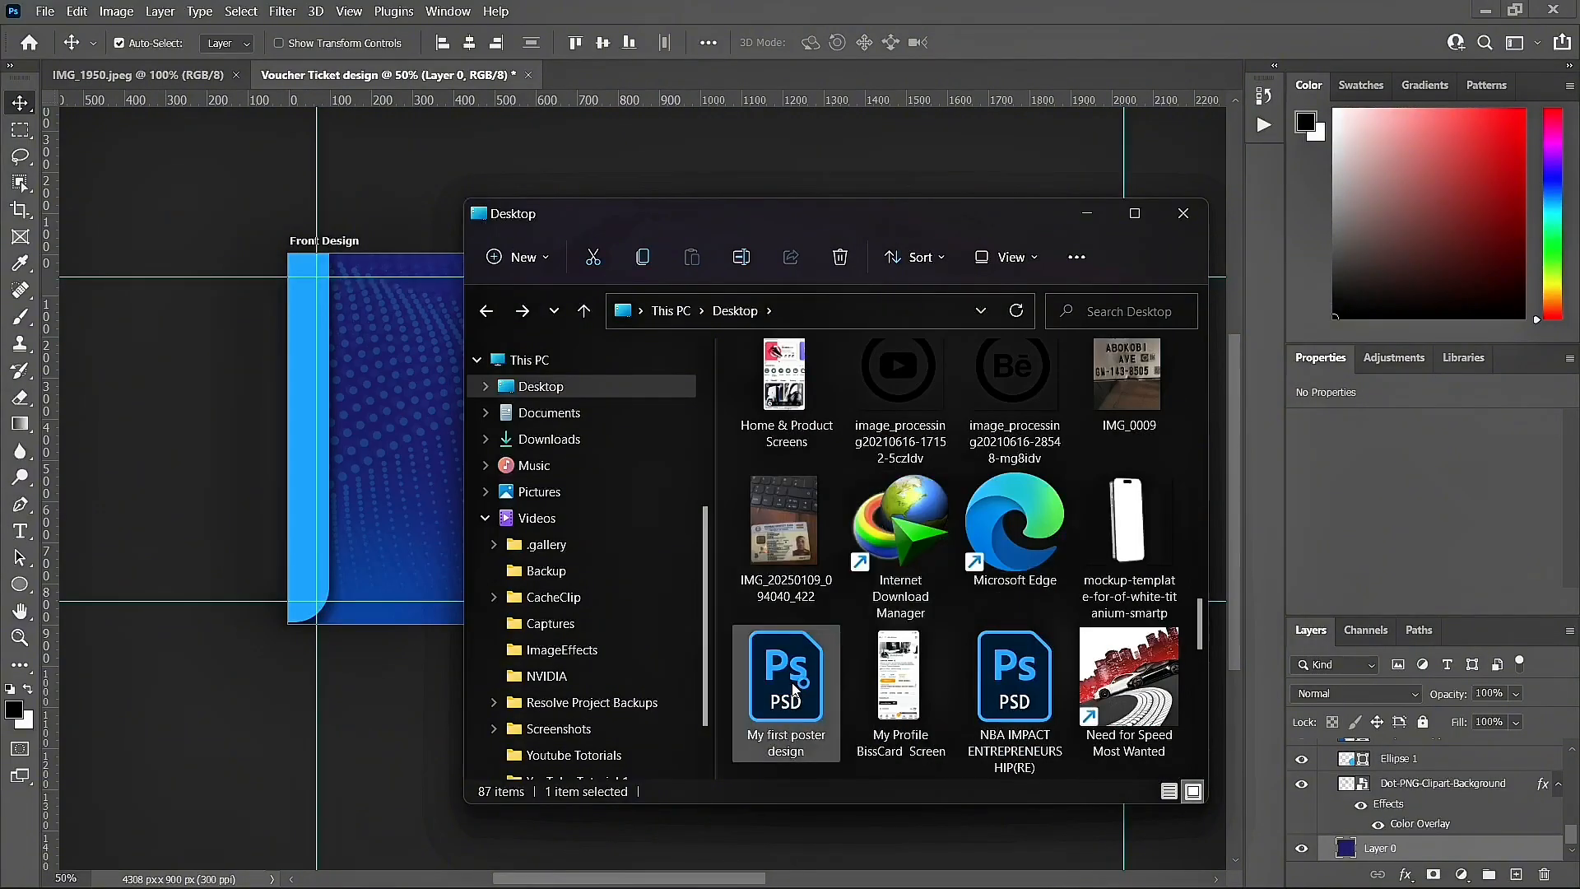
click(793, 690)
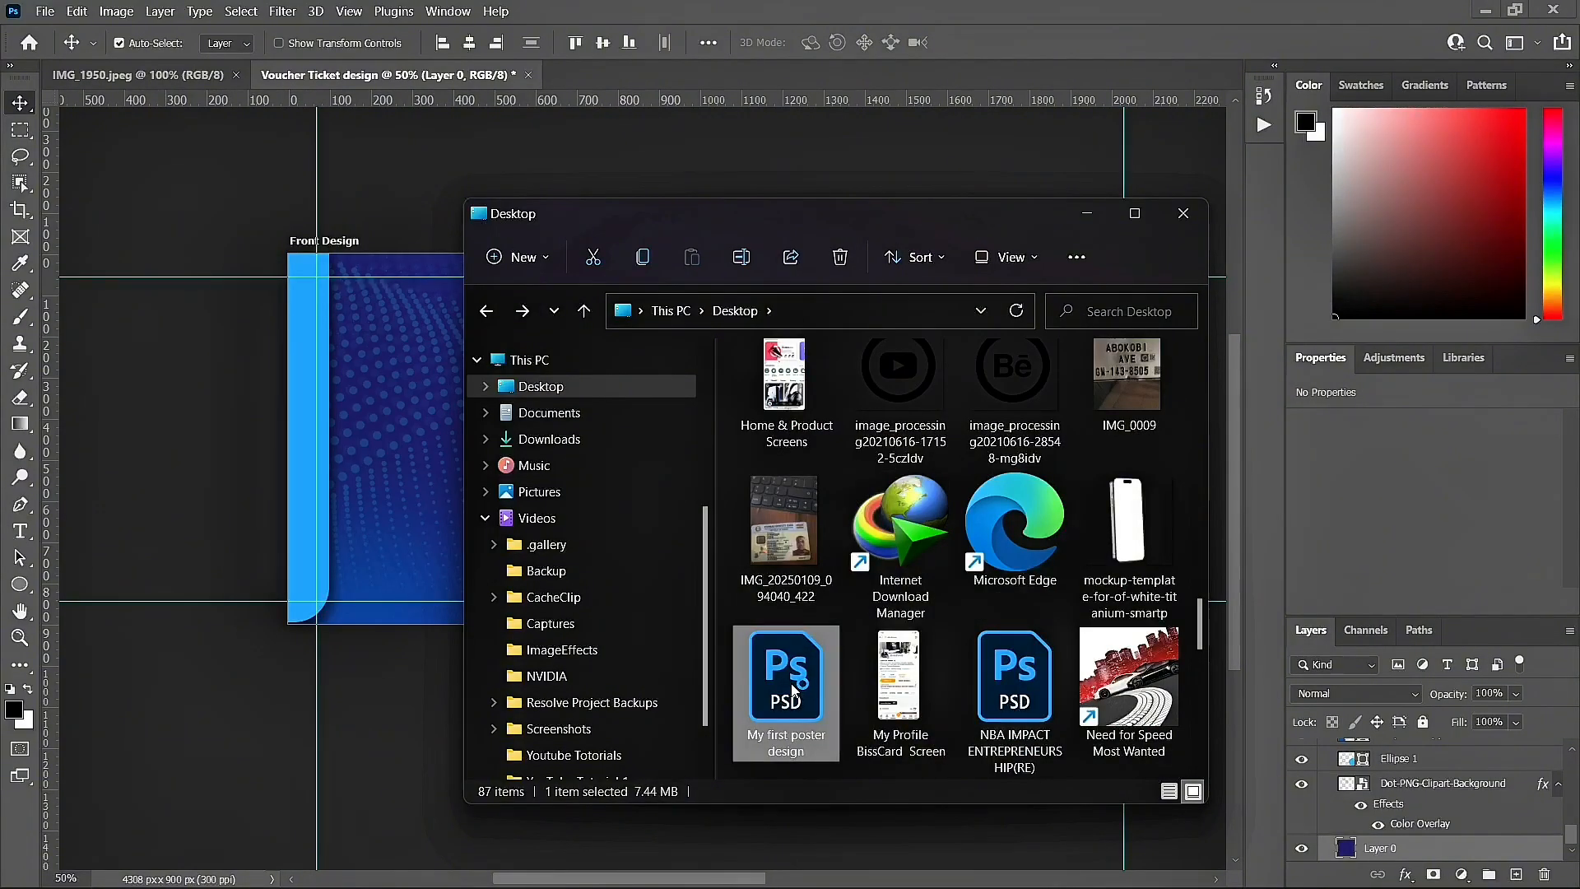
double_click(793, 689)
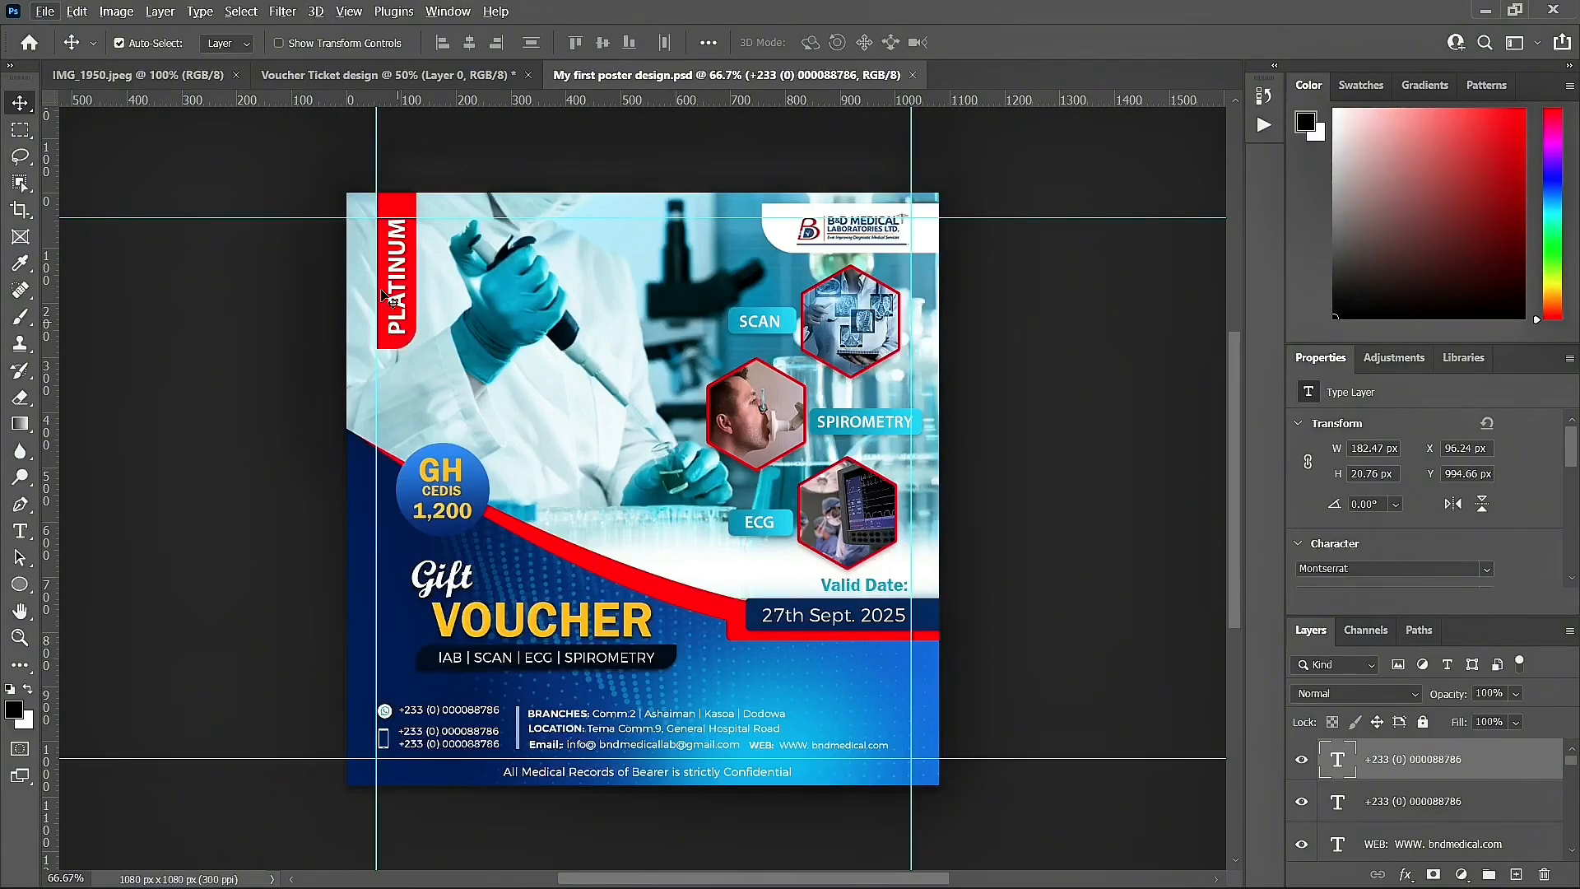
Step: Select the "Gift VOUCHER" heading and the dark bar beneath it in the poster and bring them into the voucher ticket's front design
click(445, 587)
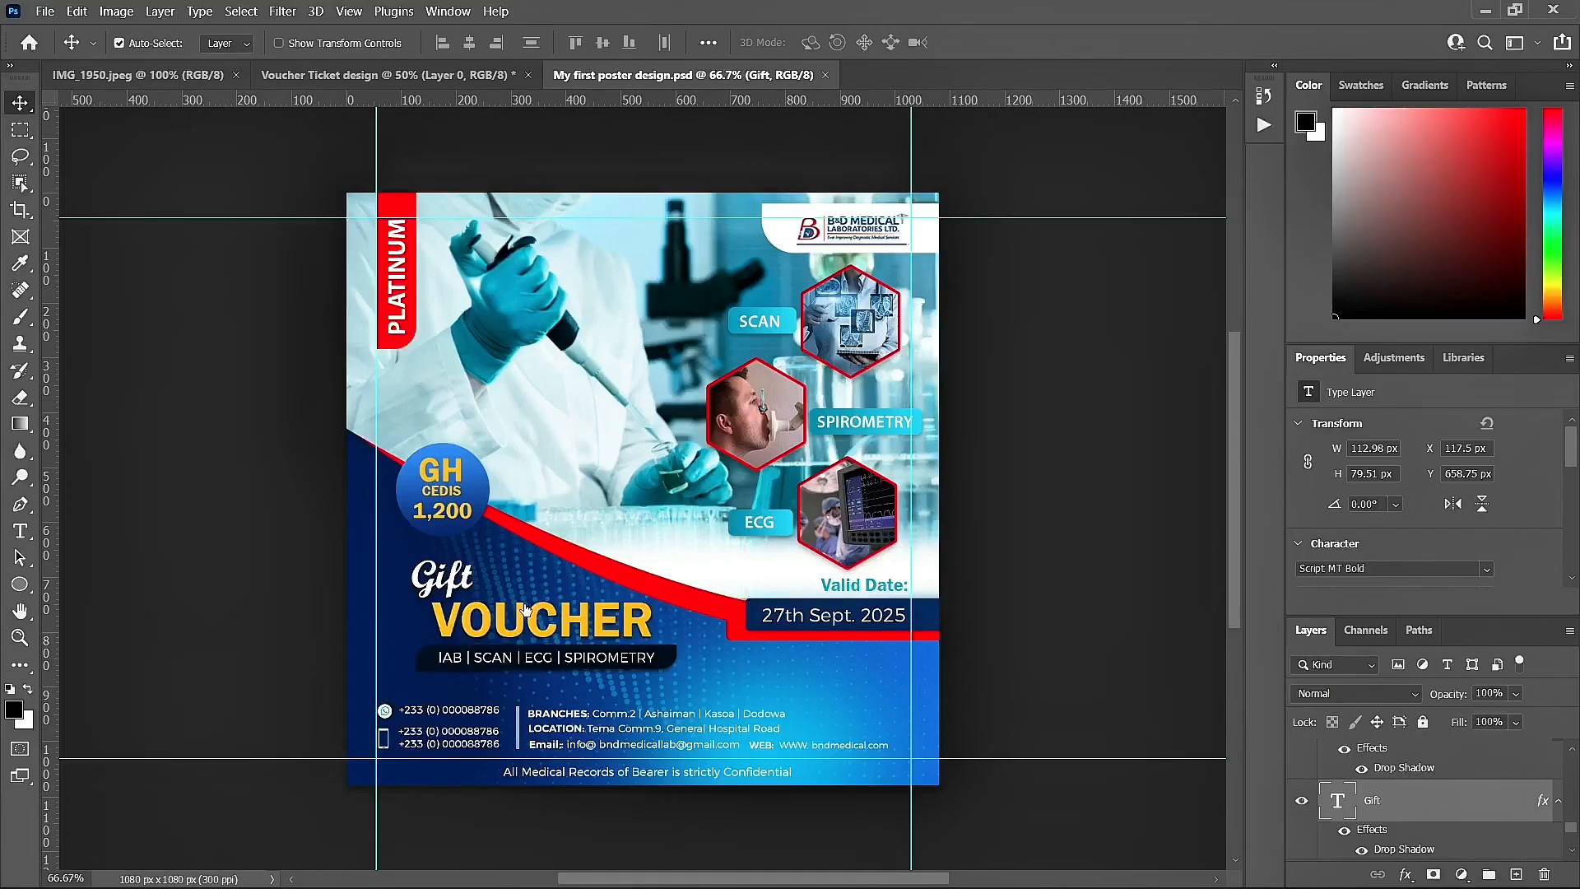
scroll(477, 646, down, 1)
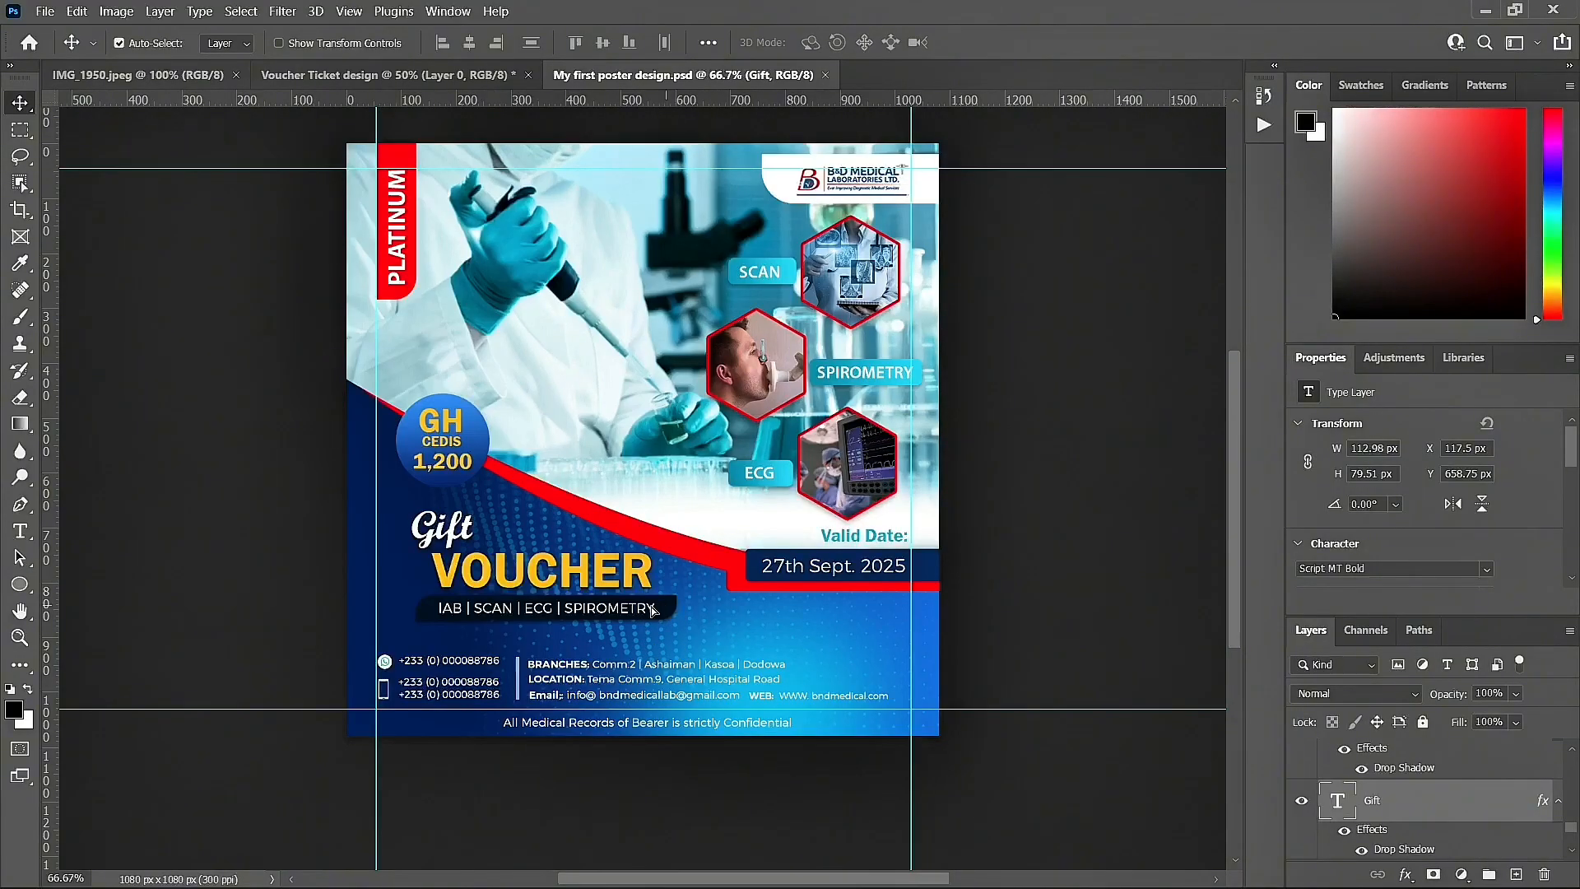
shift+click(454, 610)
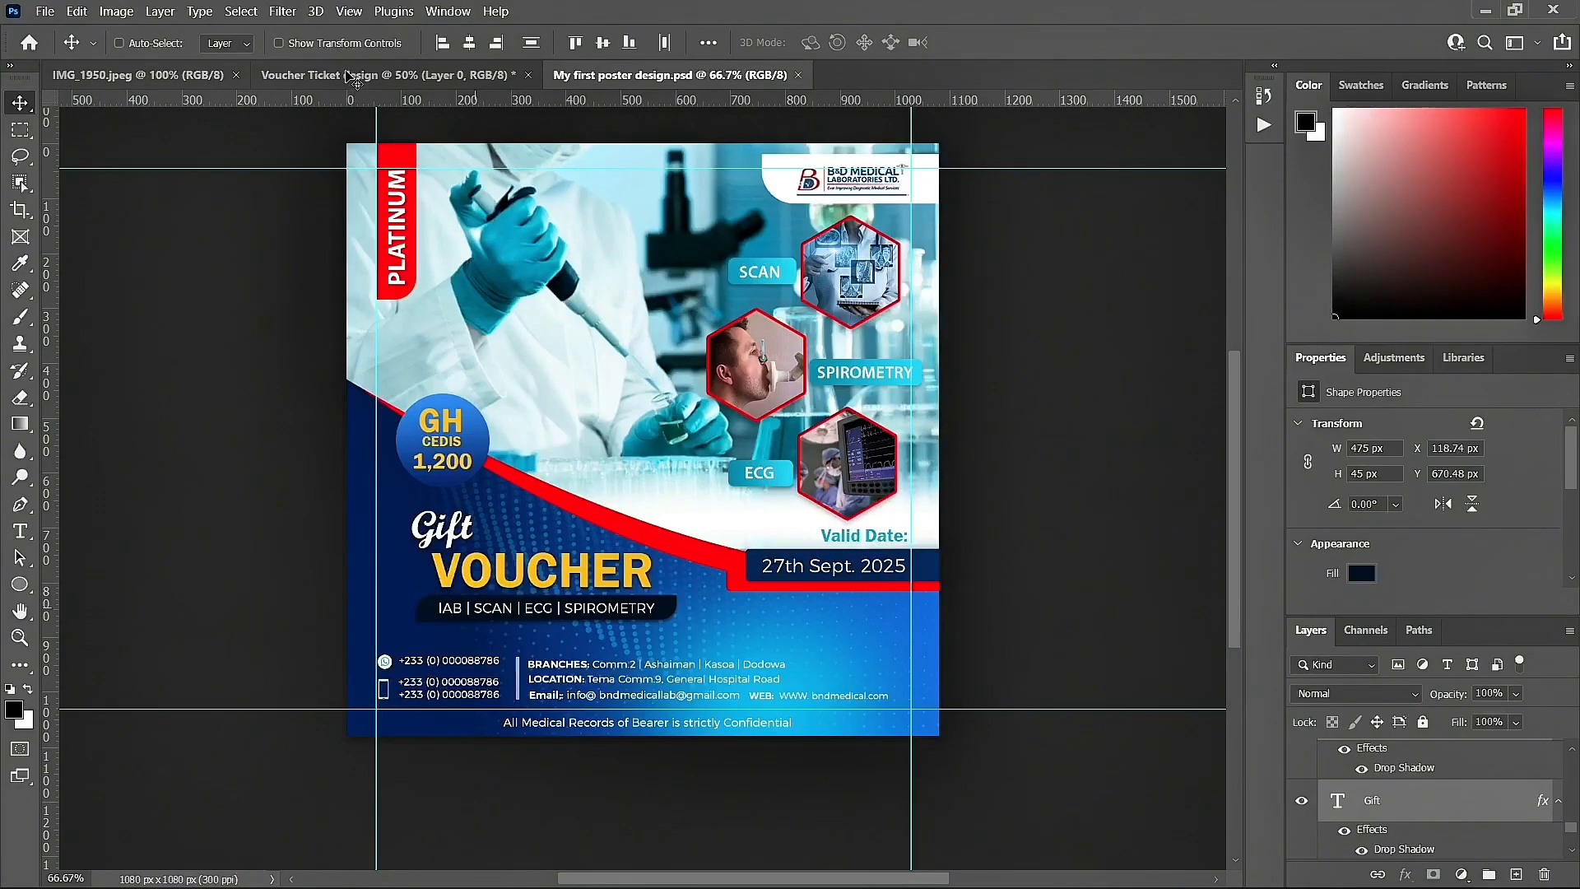
click(357, 77)
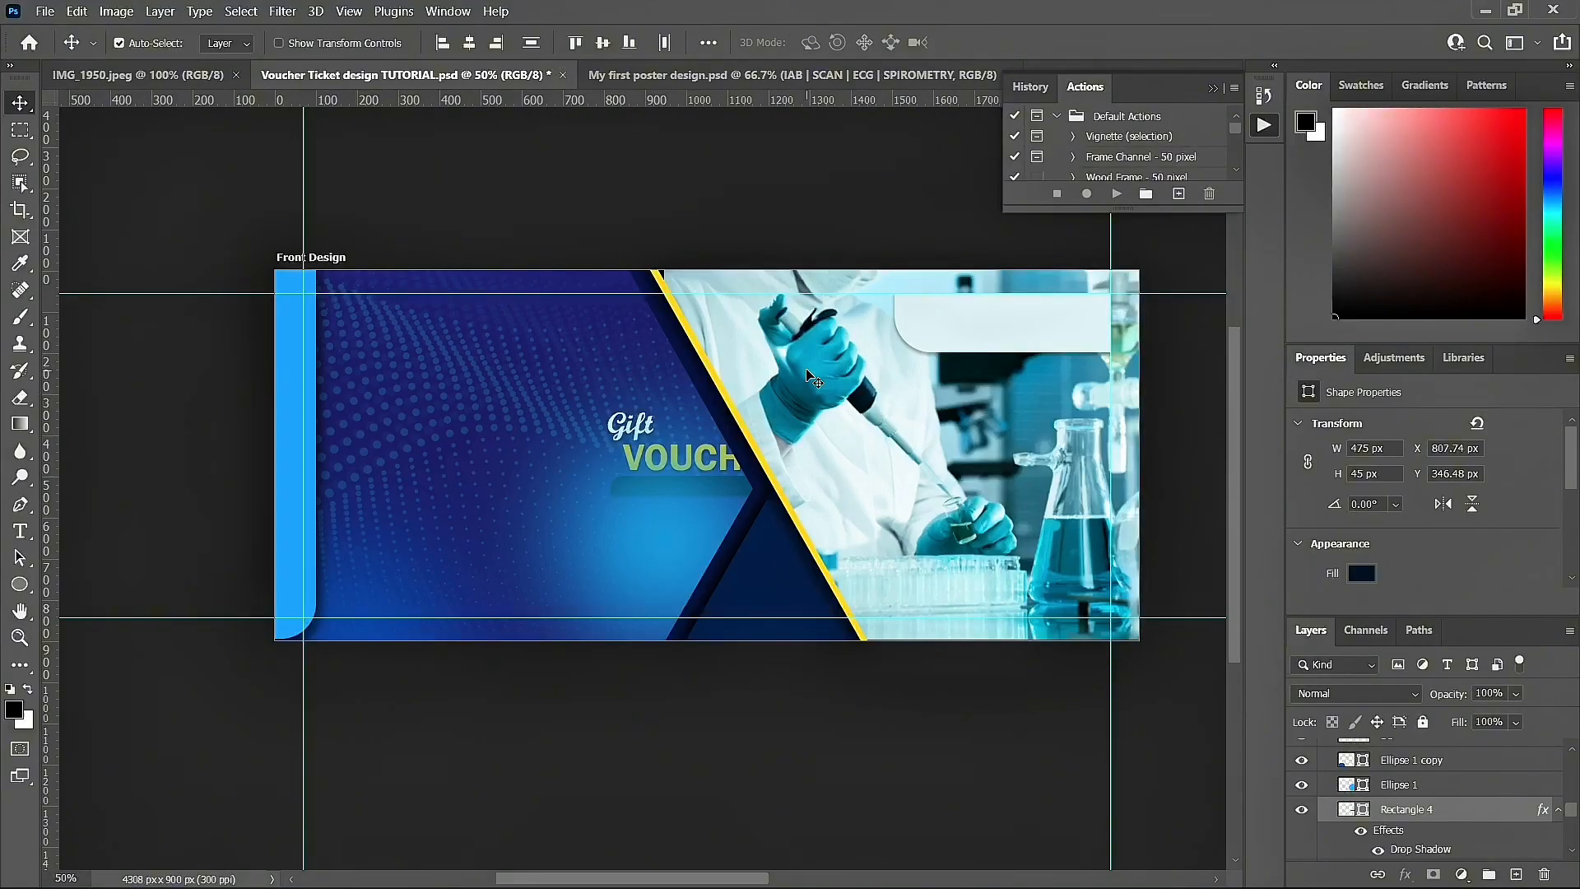
Step: Save the ticket document to the Desktop as "Voucher Ticket design TUTORIAL.psd" in Photoshop format
click(54, 11)
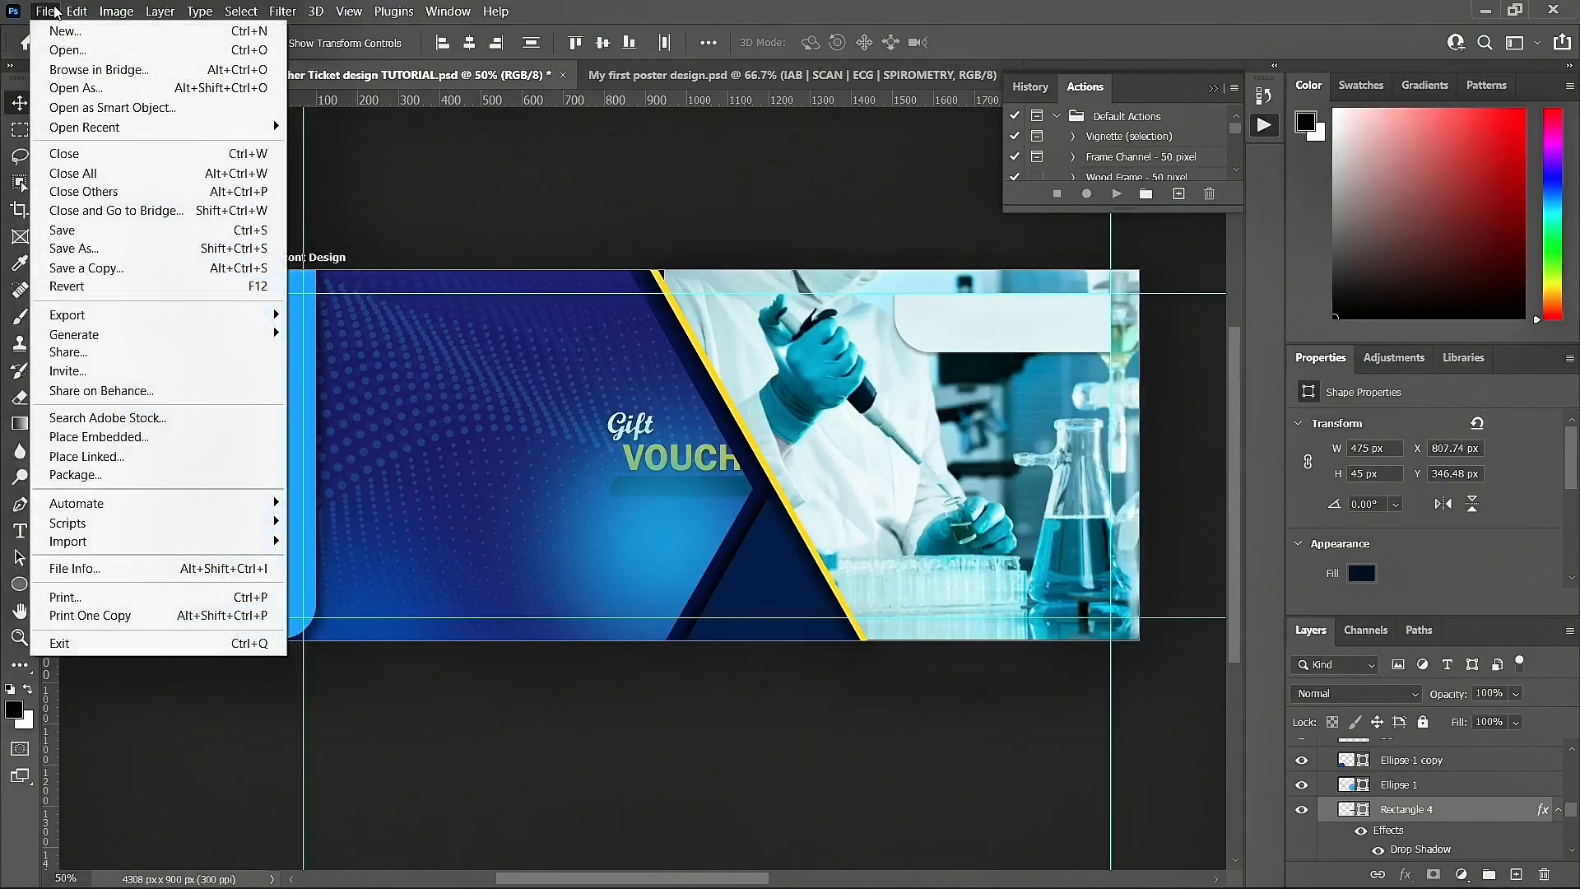
click(70, 249)
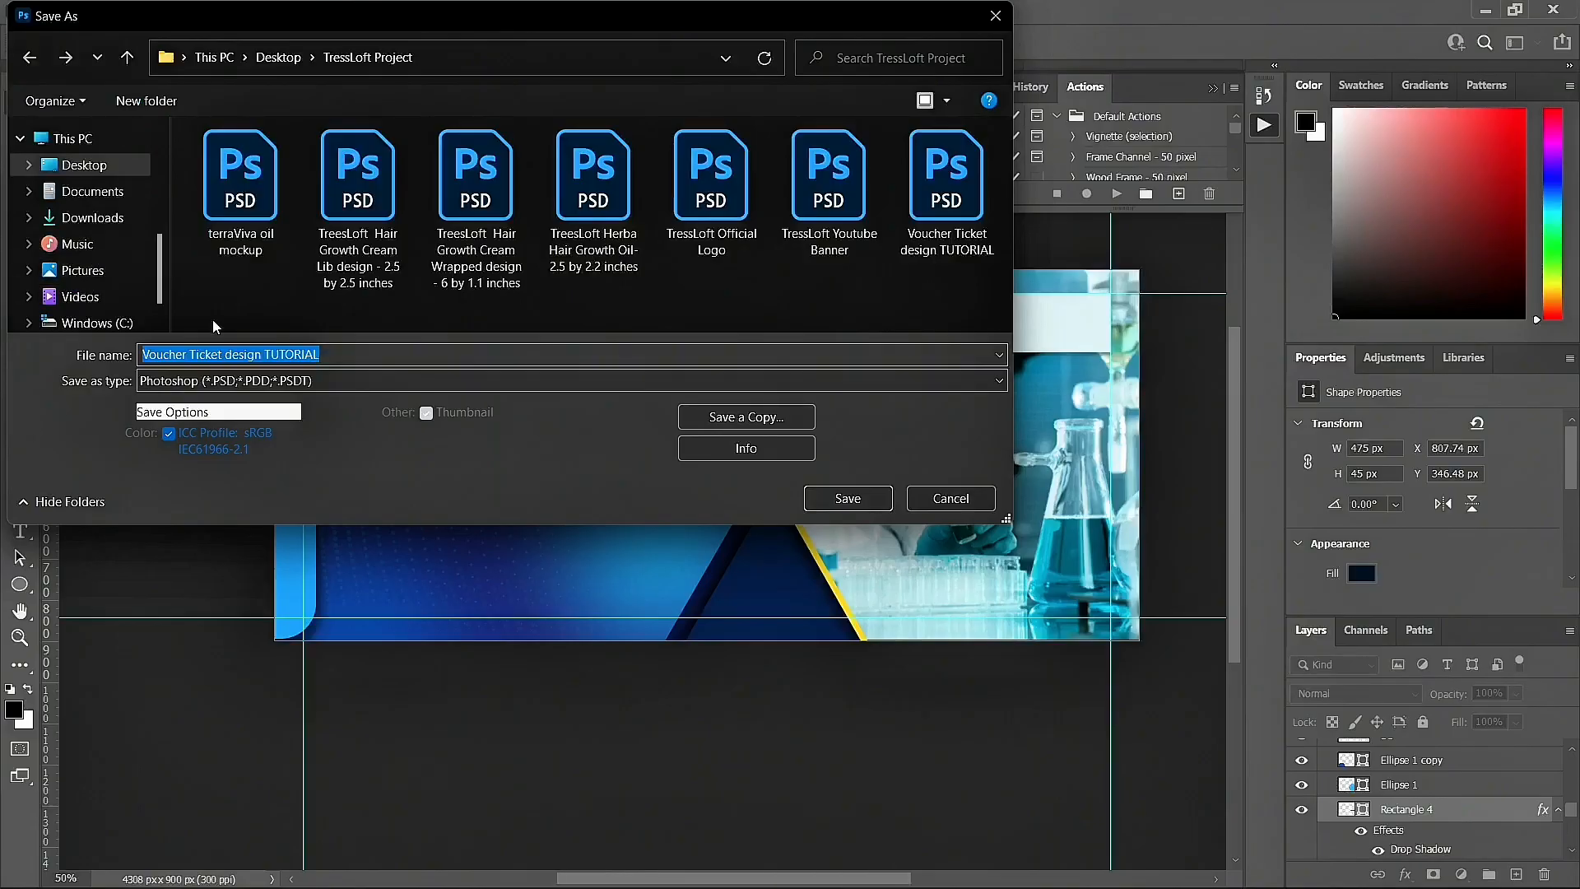
drag(264, 354, 355, 355)
key(BackSpace)
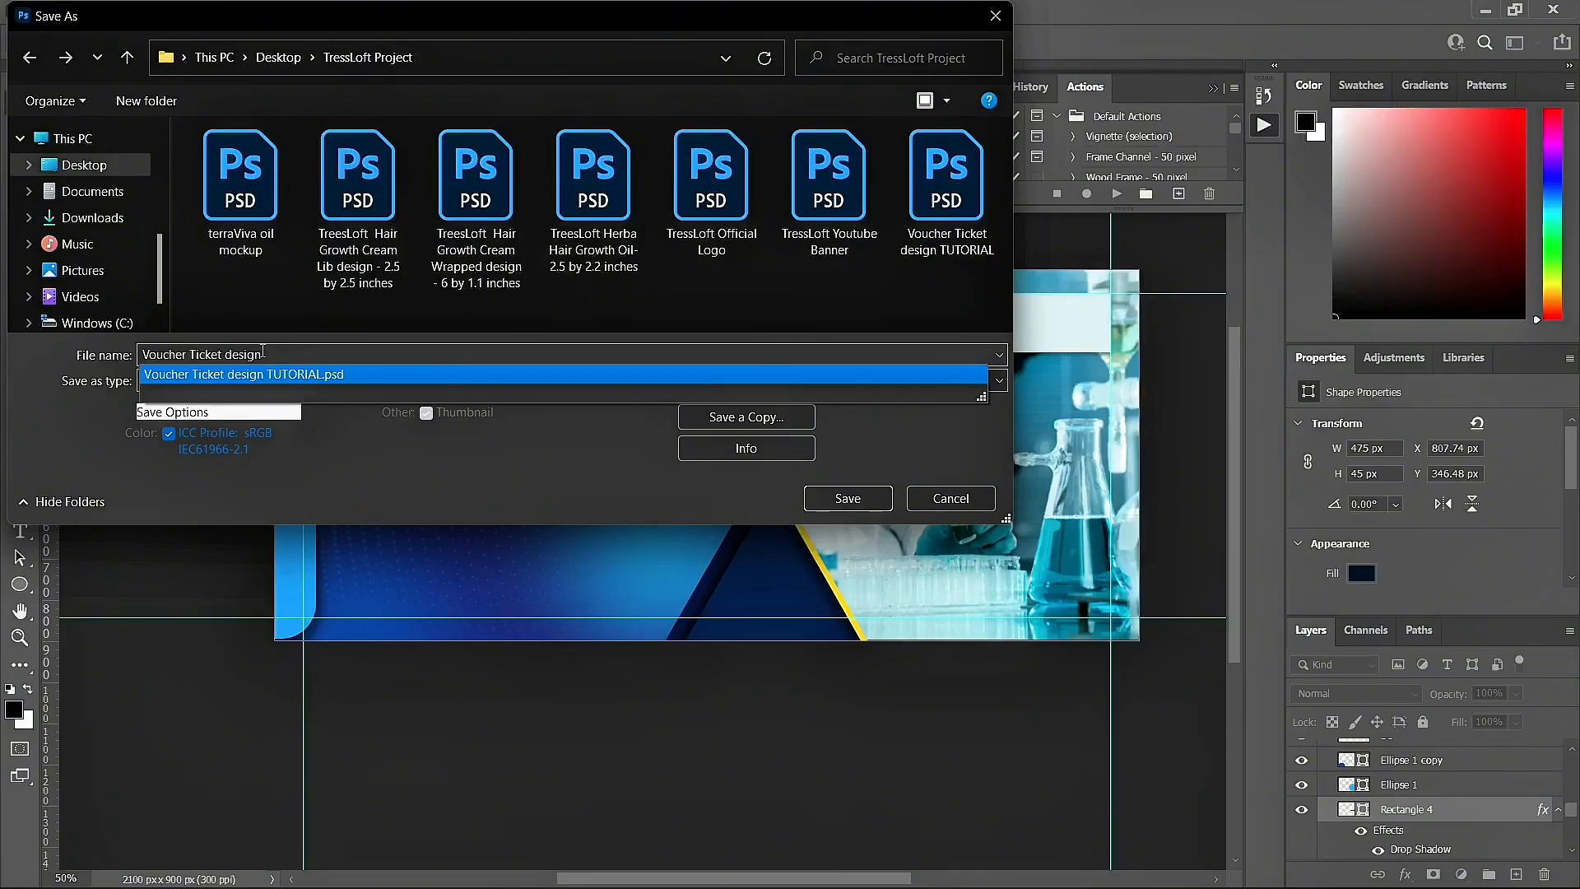
click(243, 372)
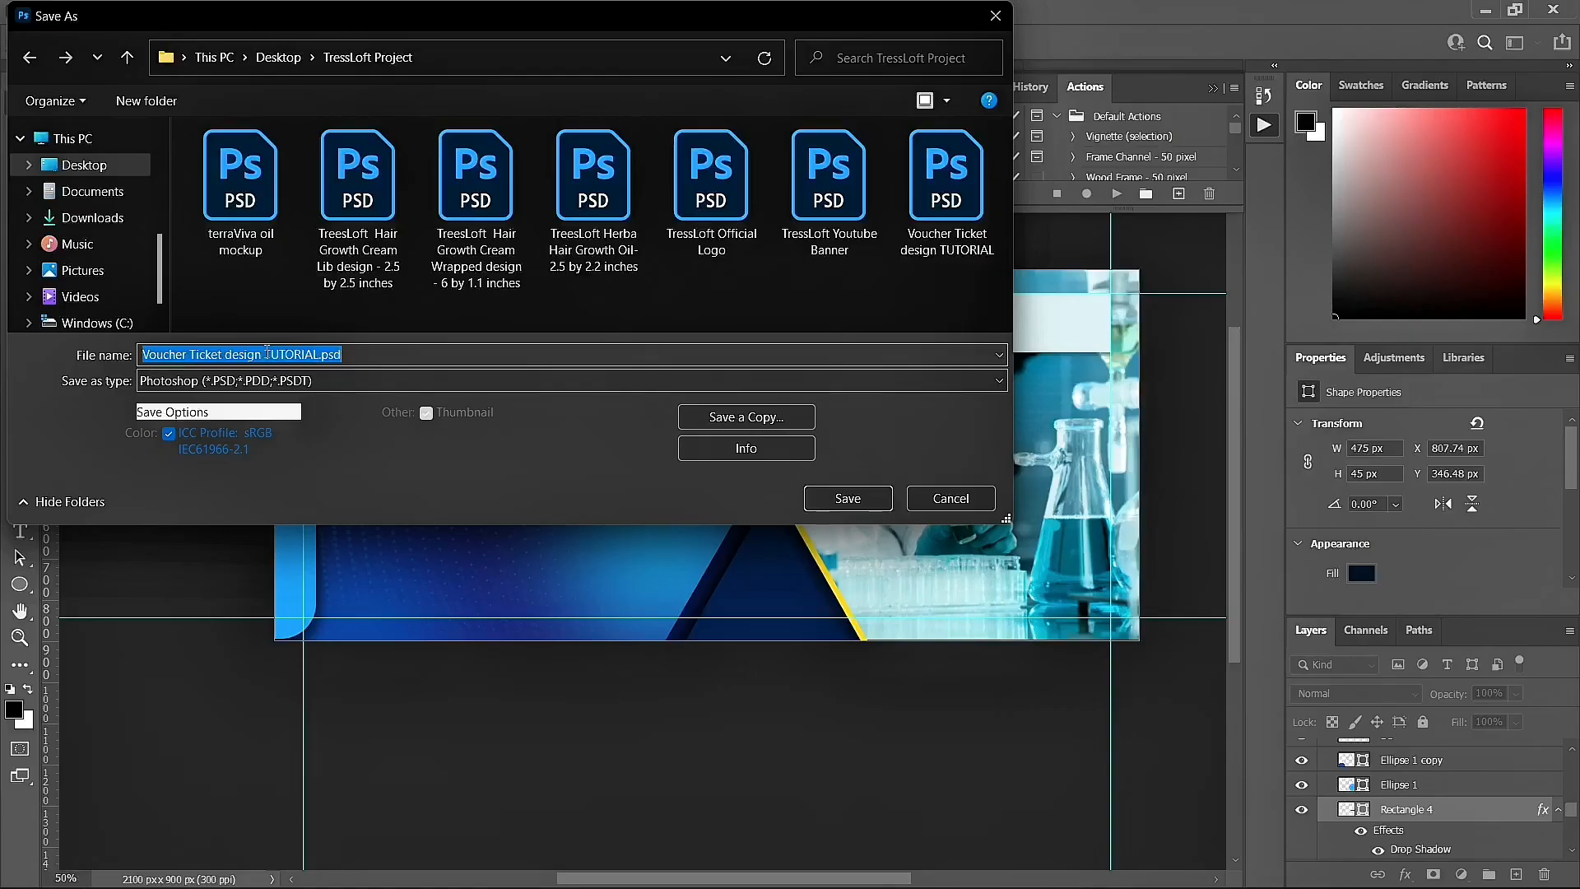
click(99, 168)
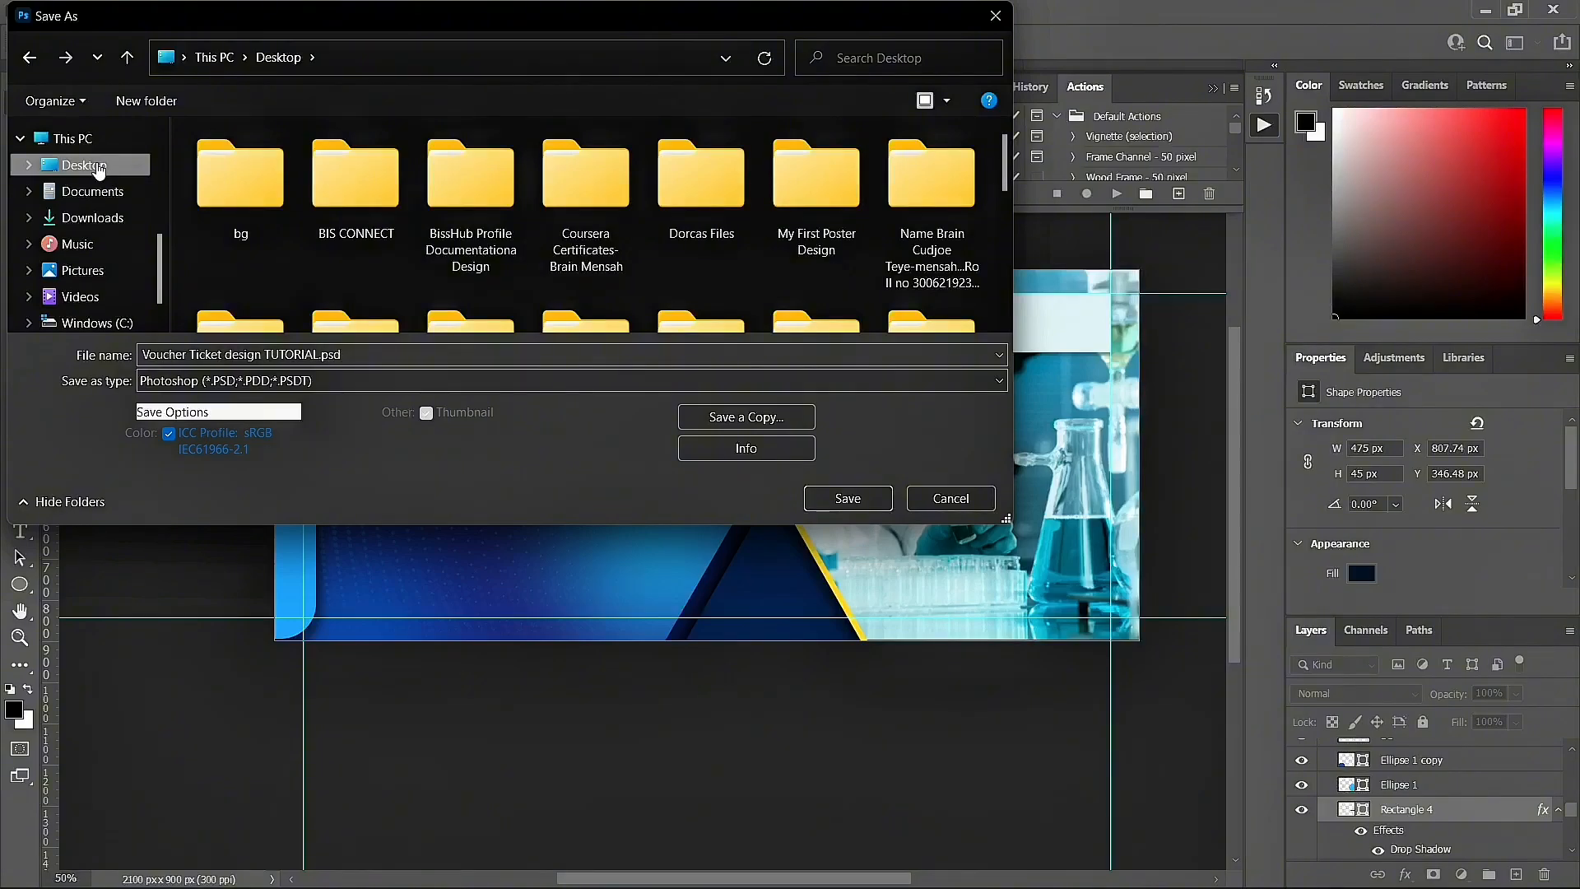
click(848, 498)
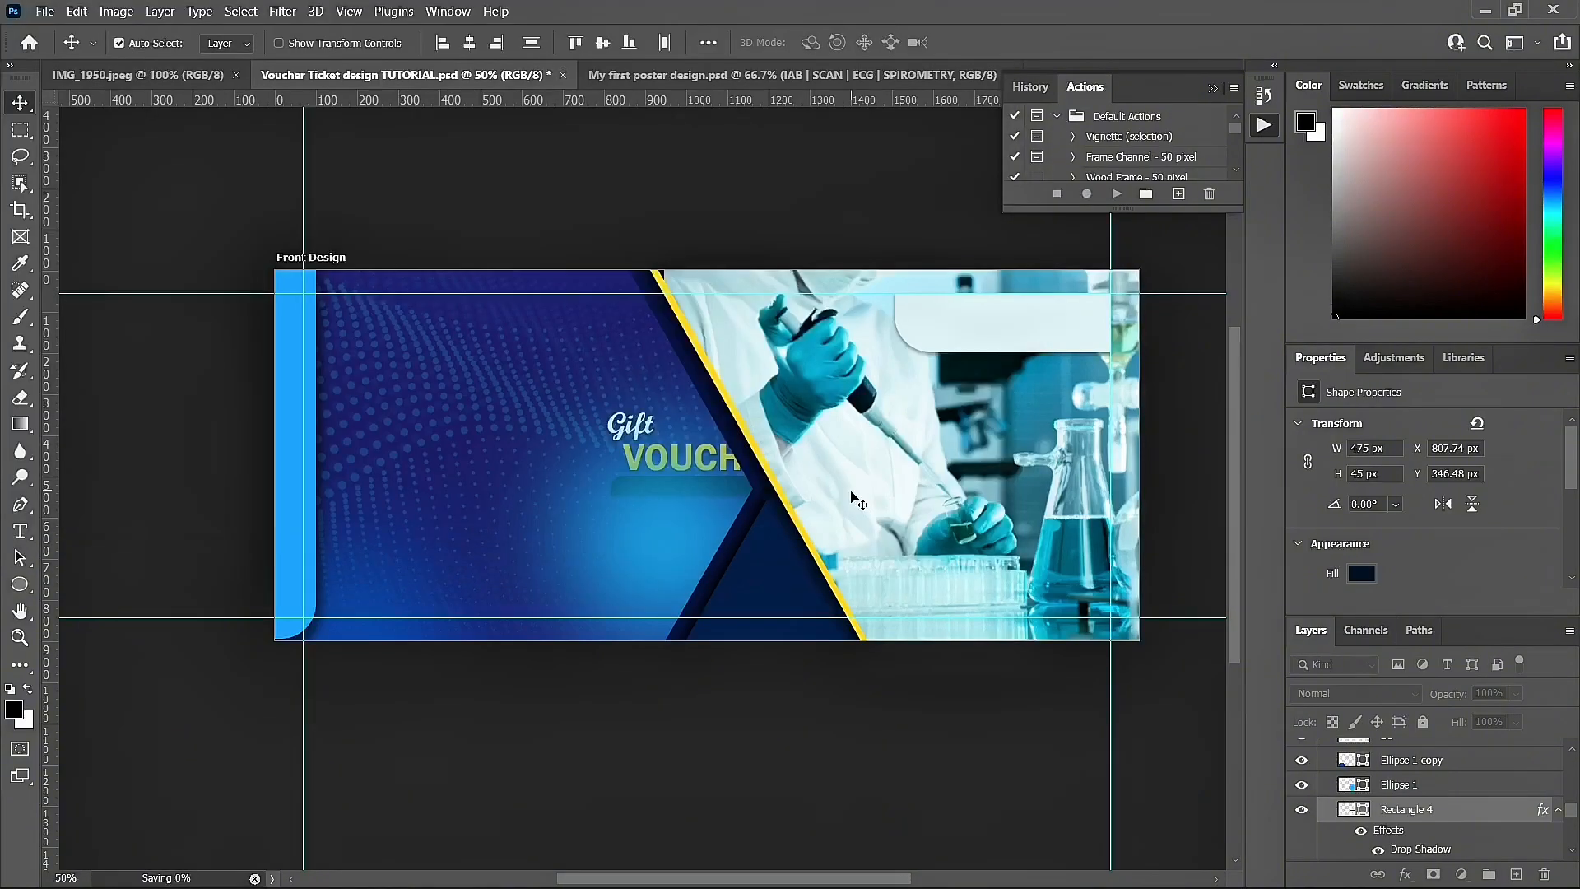